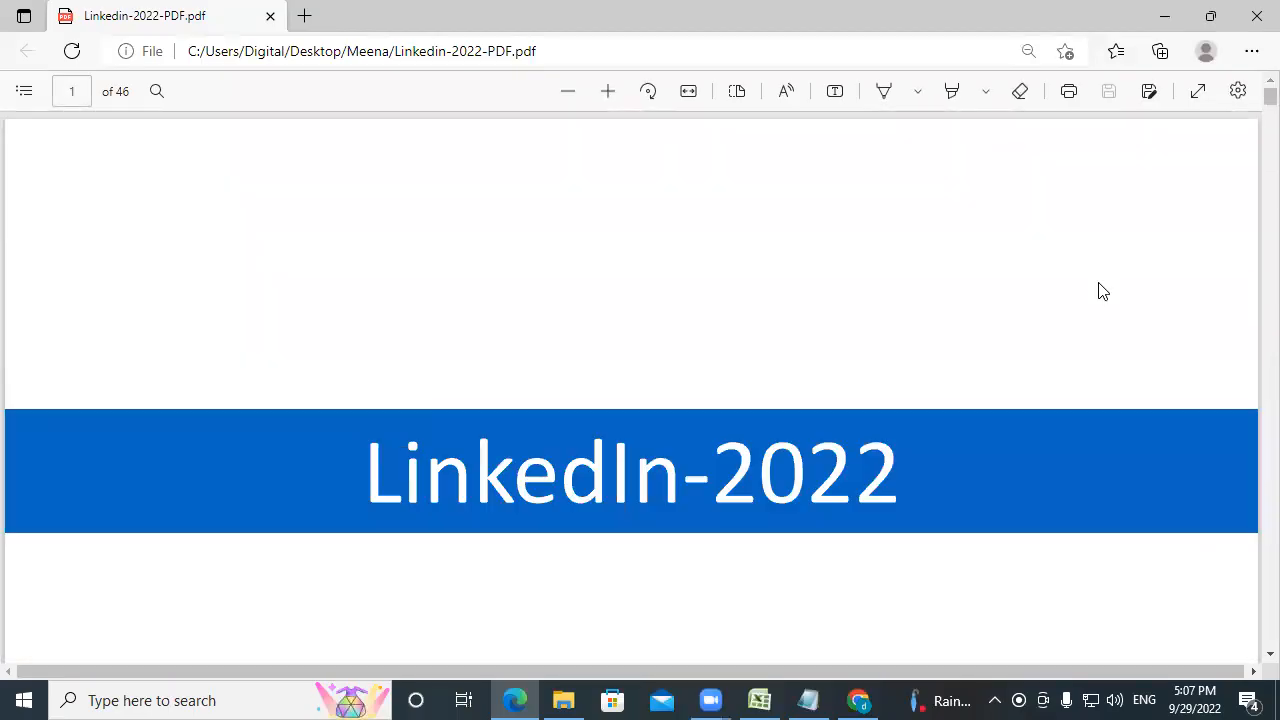
- Draw a tick above the LinkedIn-2022 title and handwrite "Personal" and "business" as two branches leading from it
scroll(1102, 291, "down", 1)
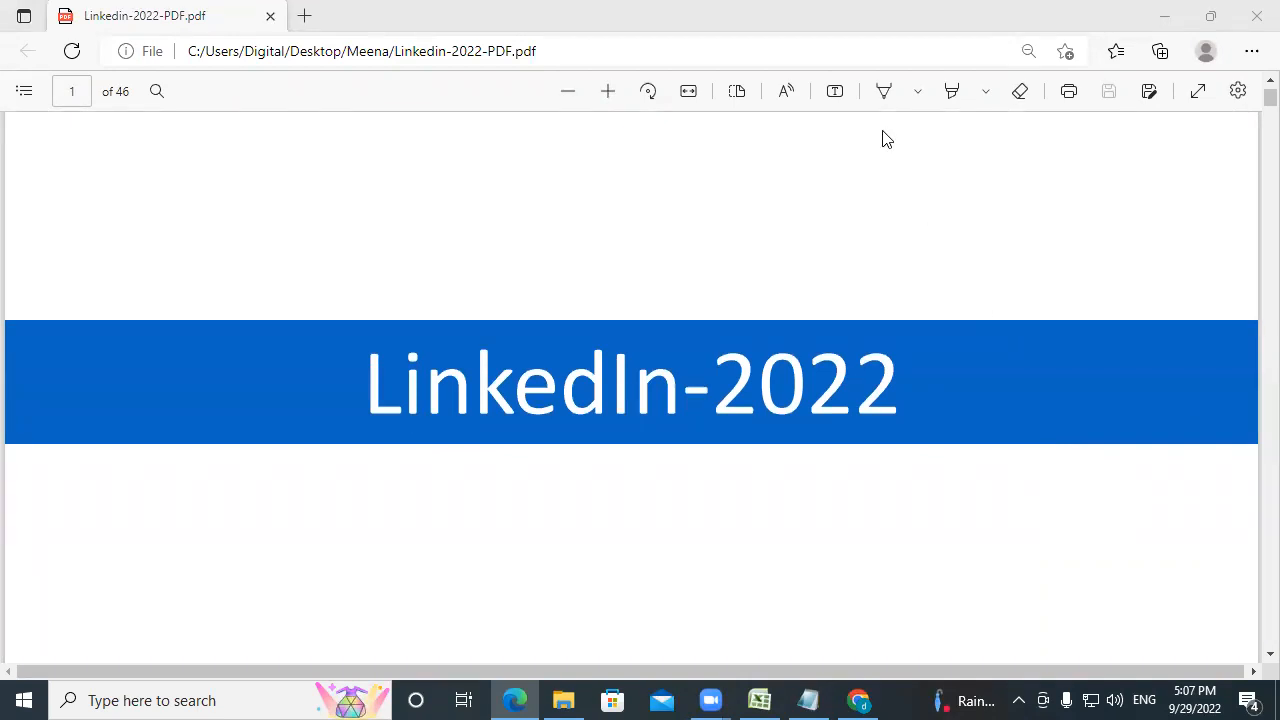
left_click(879, 100)
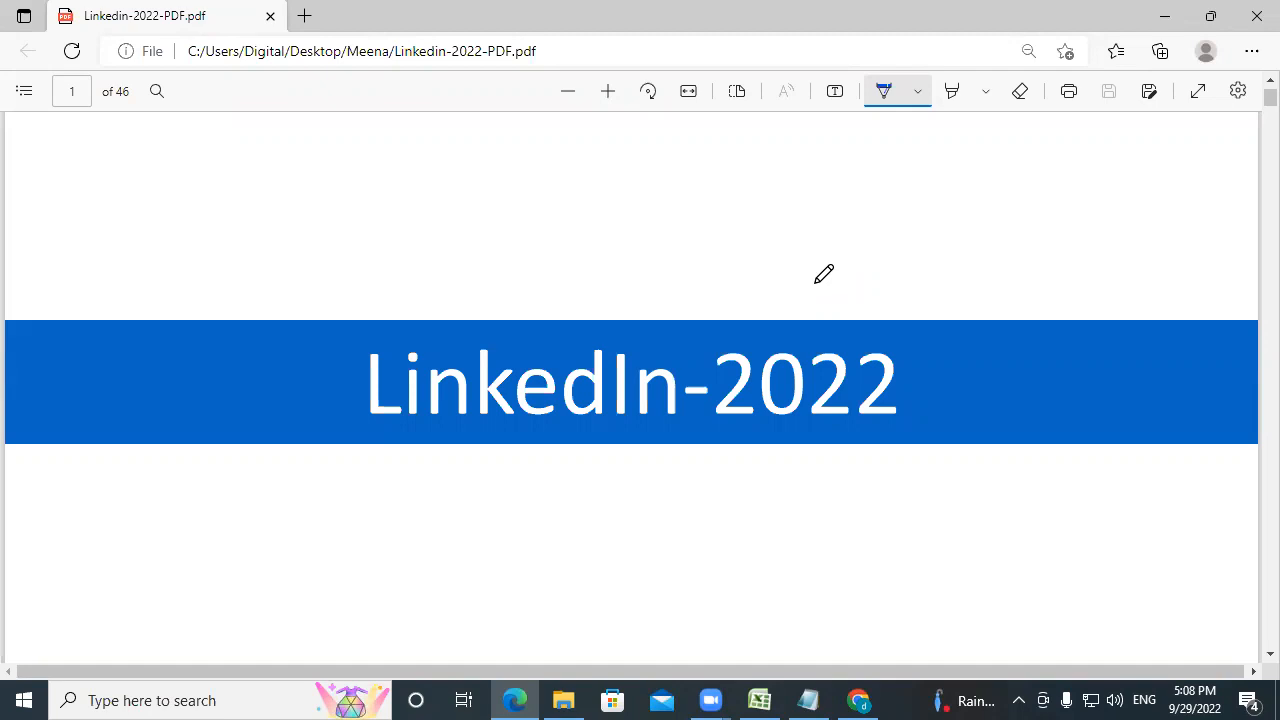
left_click_drag(735, 290, 786, 261)
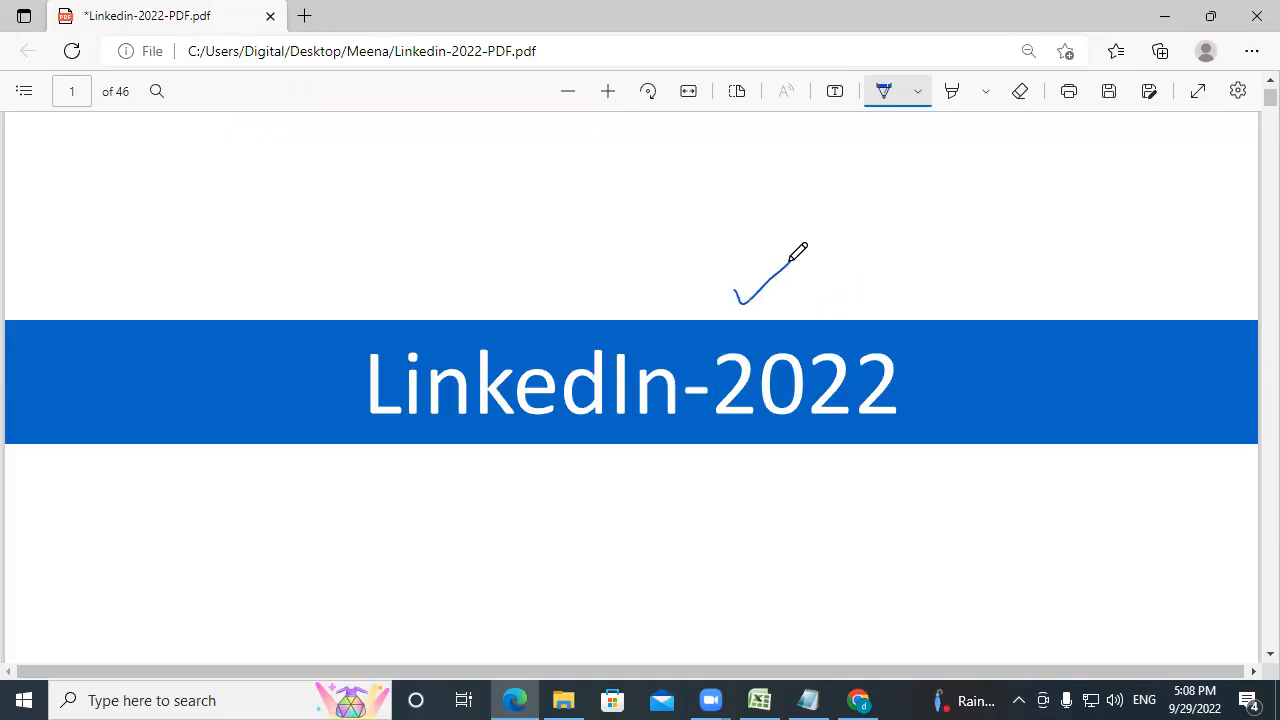
left_click_drag(521, 252, 592, 288)
mouse_move(472, 226)
left_mouse_down()
mouse_move(457, 246)
mouse_move(506, 191)
mouse_move(521, 199)
mouse_move(545, 180)
mouse_move(567, 186)
mouse_move(575, 210)
left_mouse_up()
mouse_move(628, 247)
left_mouse_down()
mouse_move(717, 200)
mouse_move(769, 147)
mouse_move(817, 140)
mouse_move(820, 176)
left_mouse_up()
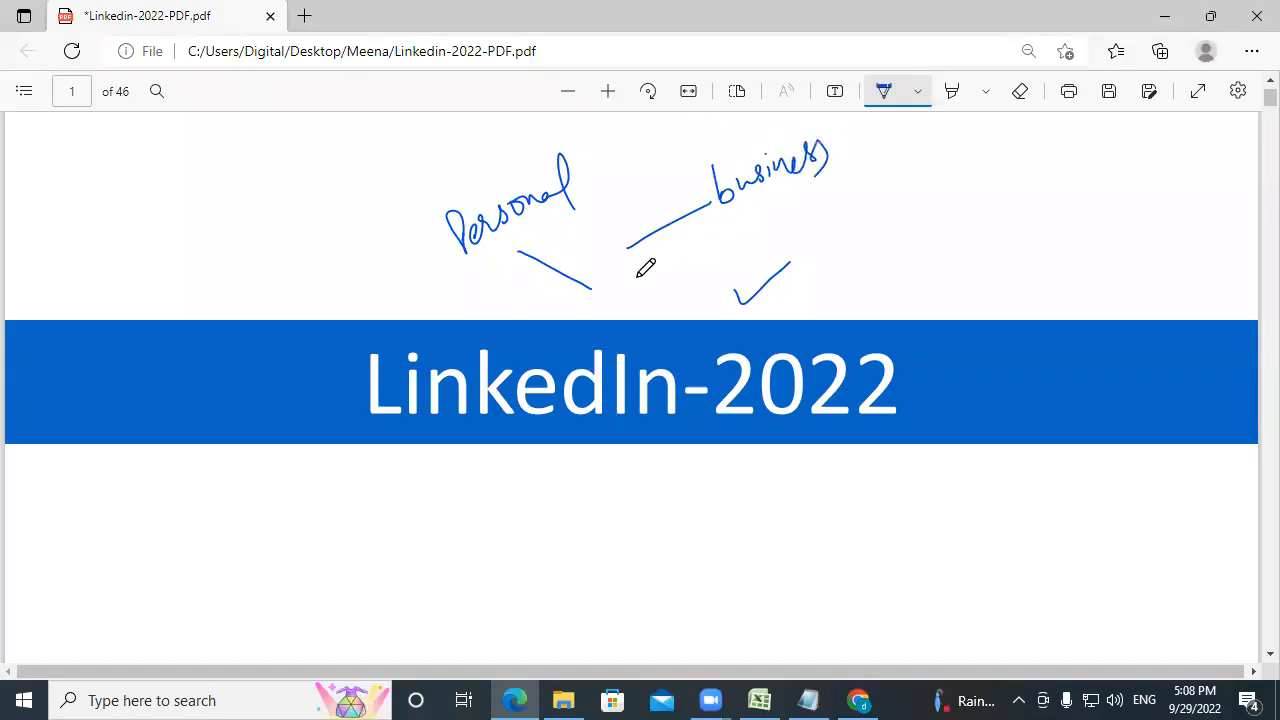
- Mark the handwritten "Personal" with a tick and underline, underline "business", and add a small pen mark beside it
mouse_move(397, 277)
left_mouse_down()
mouse_move(424, 231)
mouse_move(393, 280)
left_mouse_up()
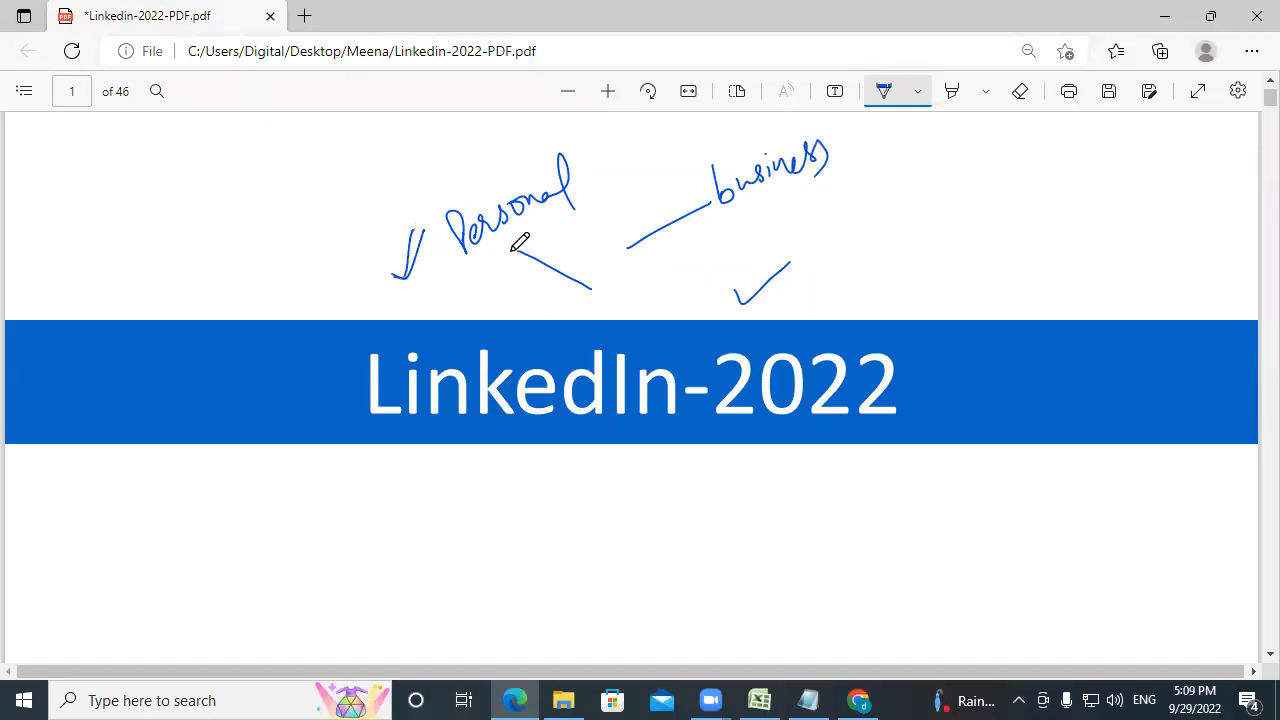
mouse_move(565, 198)
left_mouse_down()
mouse_move(469, 272)
mouse_move(557, 218)
left_mouse_up()
mouse_move(757, 220)
left_mouse_down()
mouse_move(822, 191)
mouse_move(806, 205)
left_mouse_up()
mouse_move(847, 167)
left_mouse_down()
mouse_move(877, 173)
mouse_move(842, 180)
left_mouse_up()
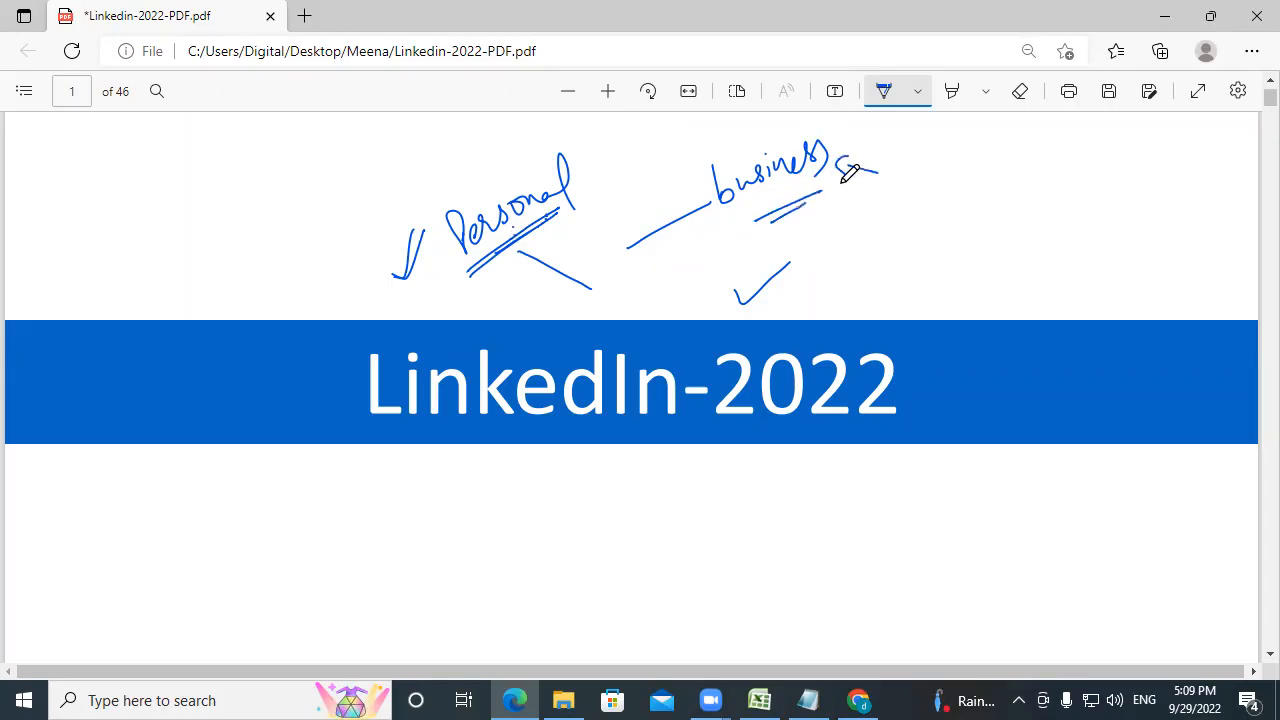
- Open the Chrome profile from the desktop, maximize its window, and load the LinkedIn feed
scroll(849, 174, "down", 6)
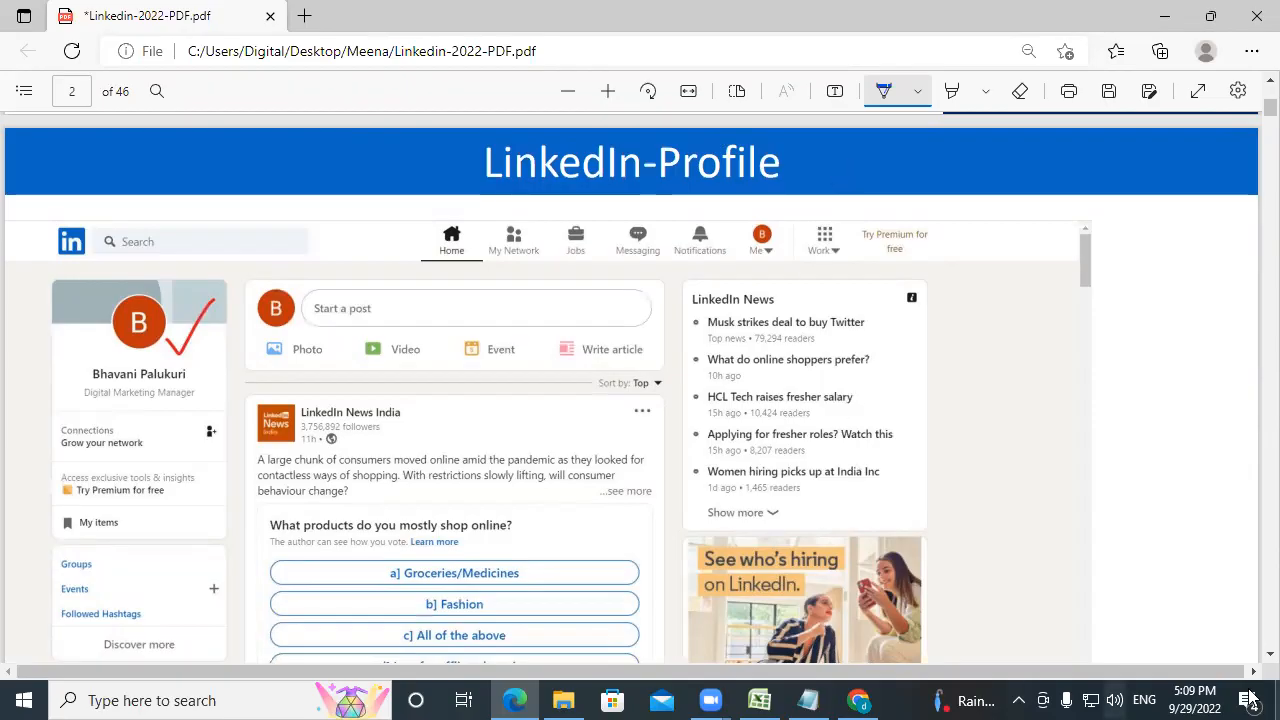
key("super+d")
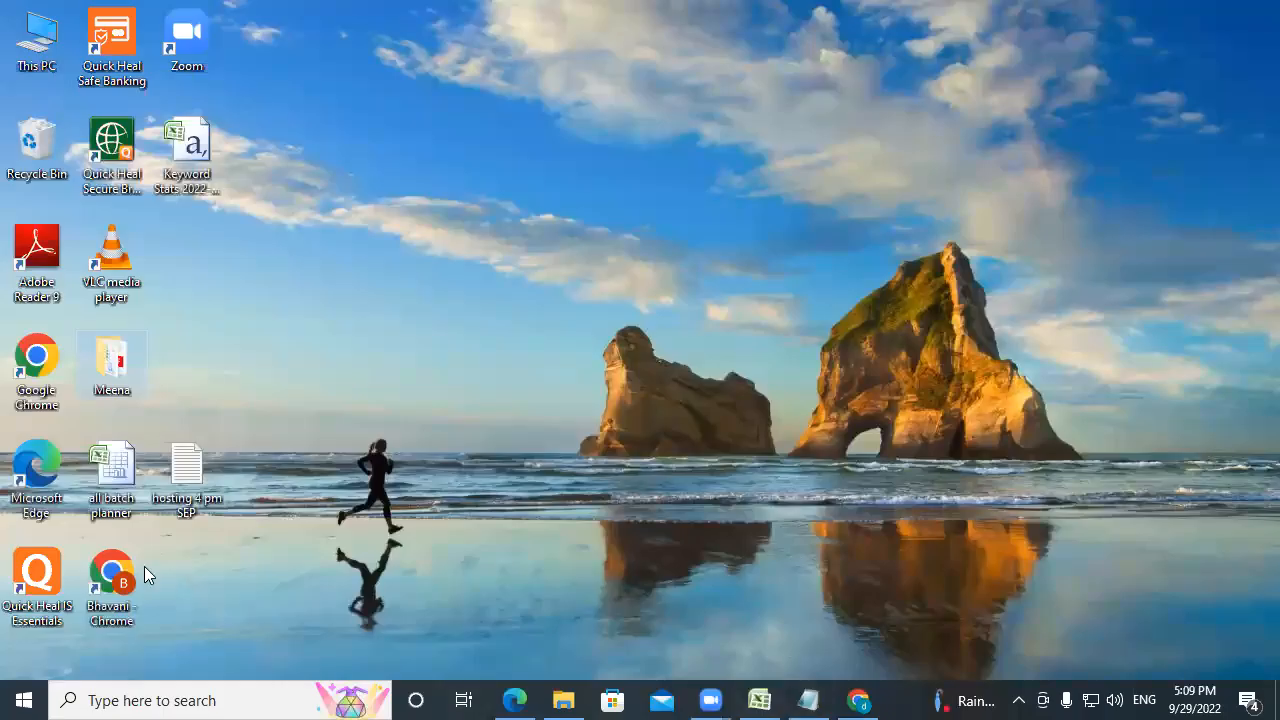
key("super+d")
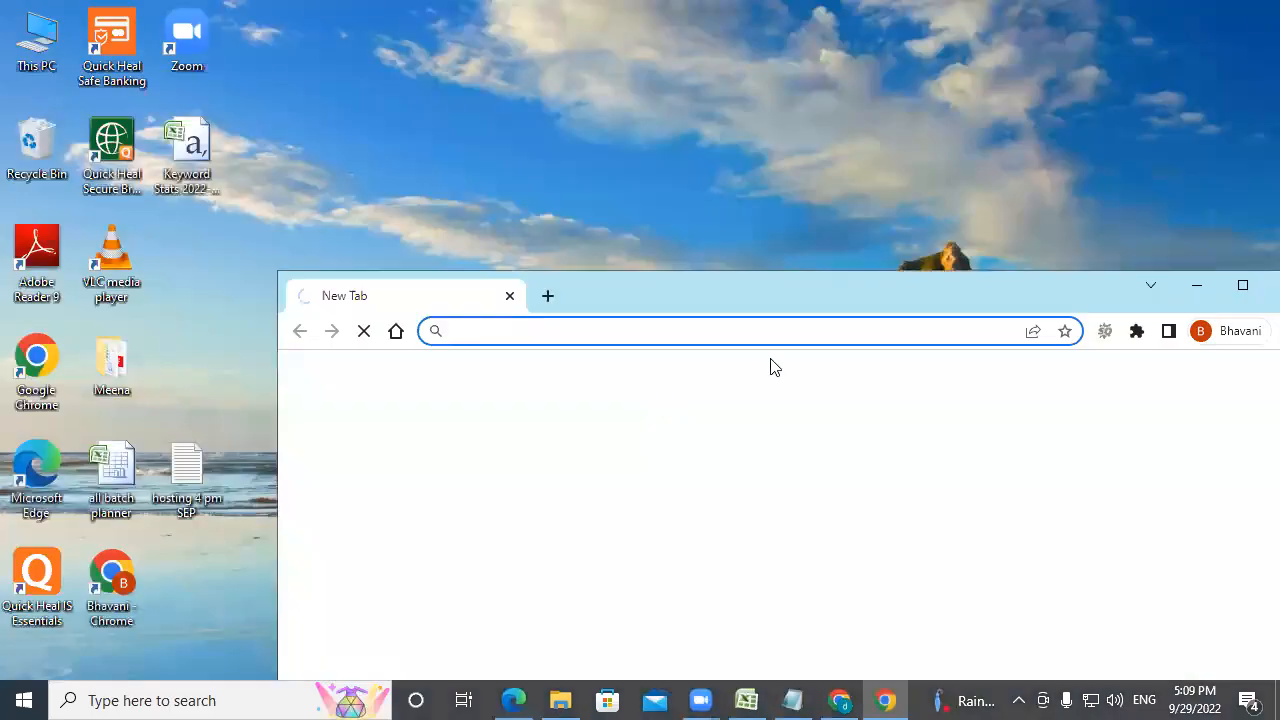
left_click(1240, 287)
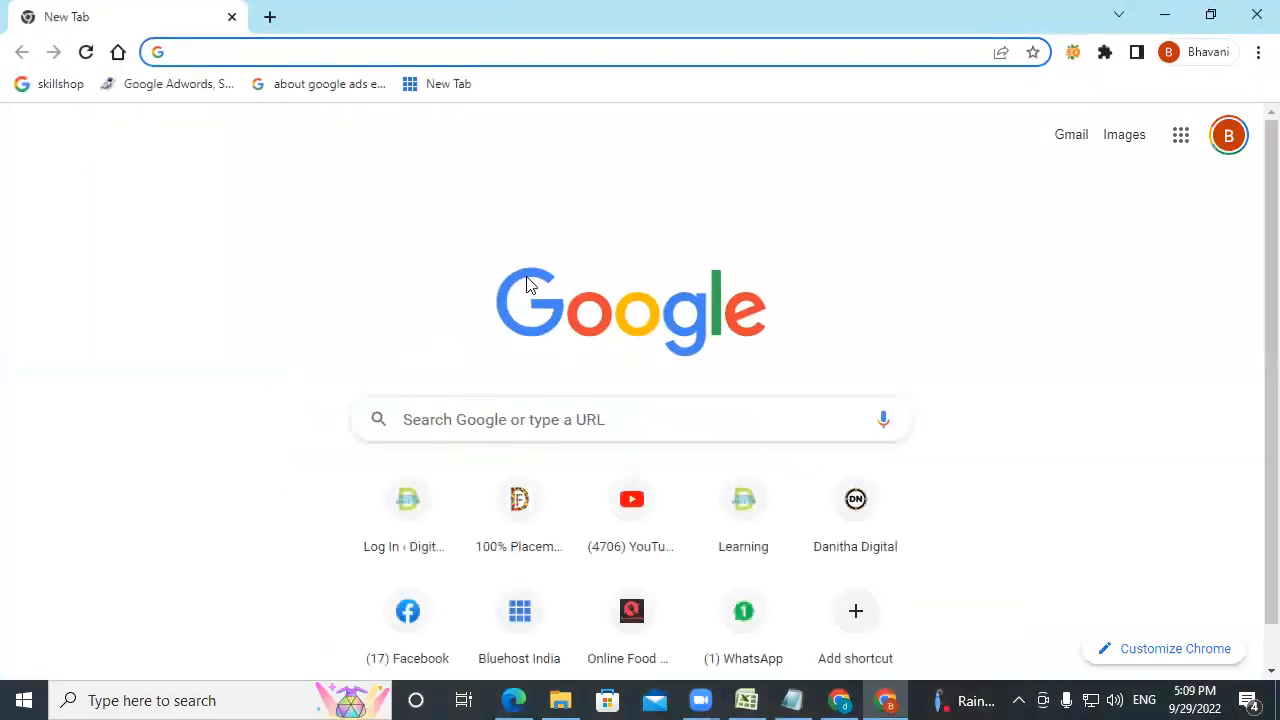
type("li")
left_click(328, 203)
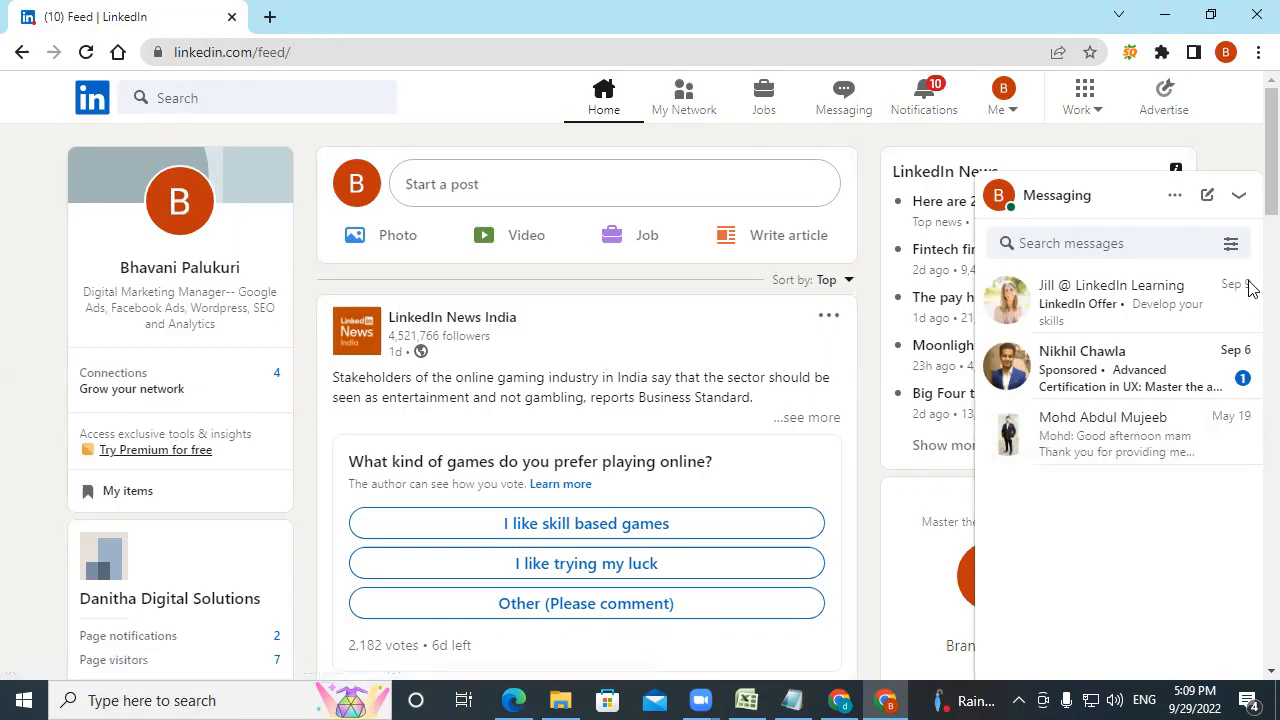
- View the May 19 message conversation, close it, and collapse the messaging overlay
left_click(1154, 461)
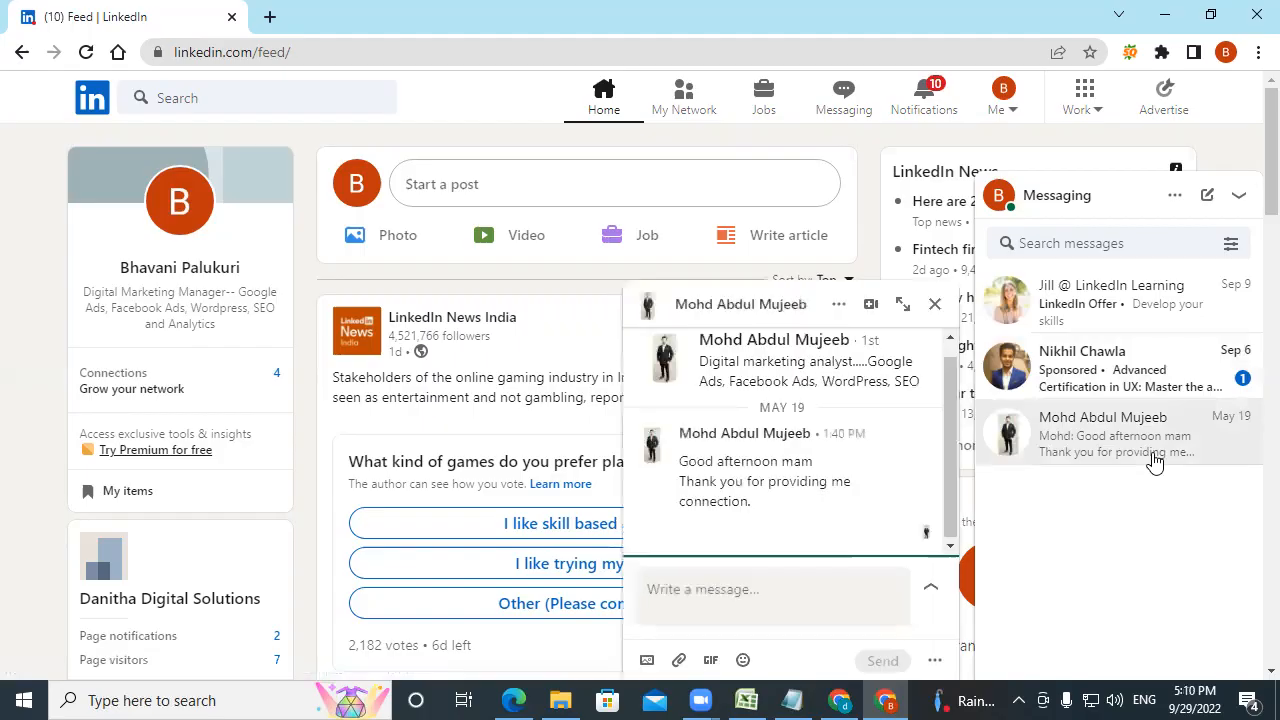
left_click(935, 304)
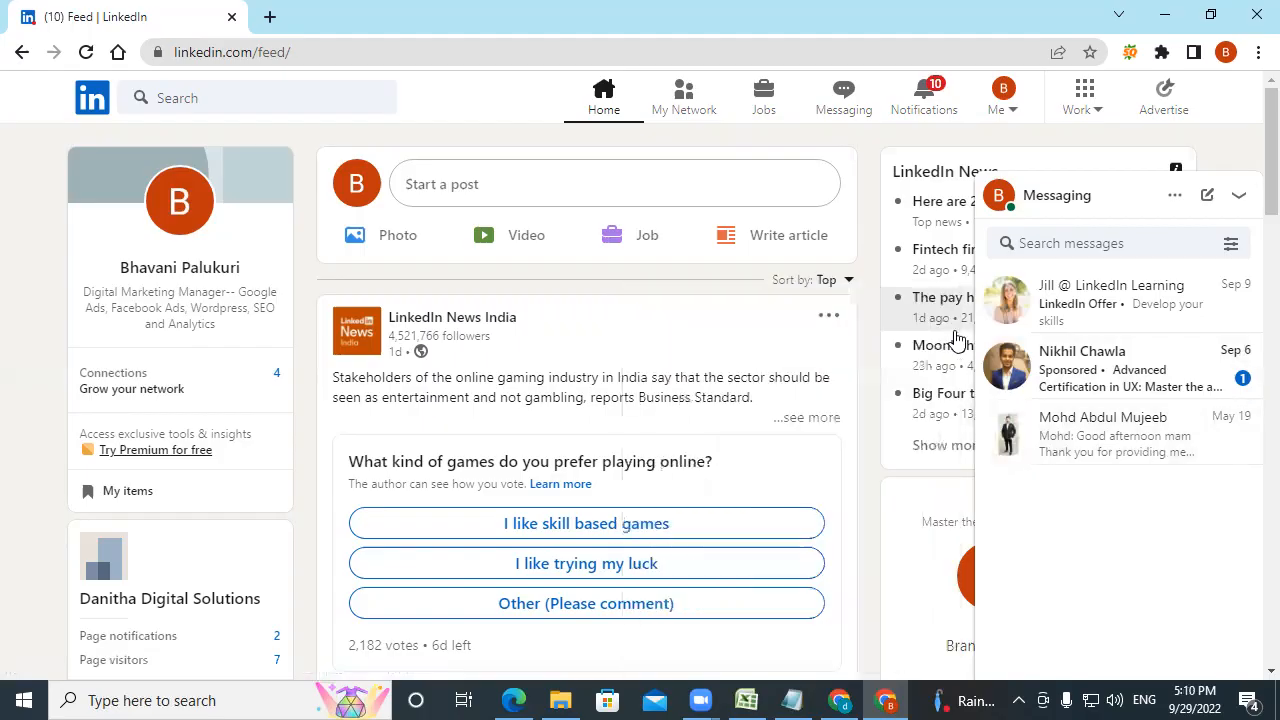
left_click(1238, 195)
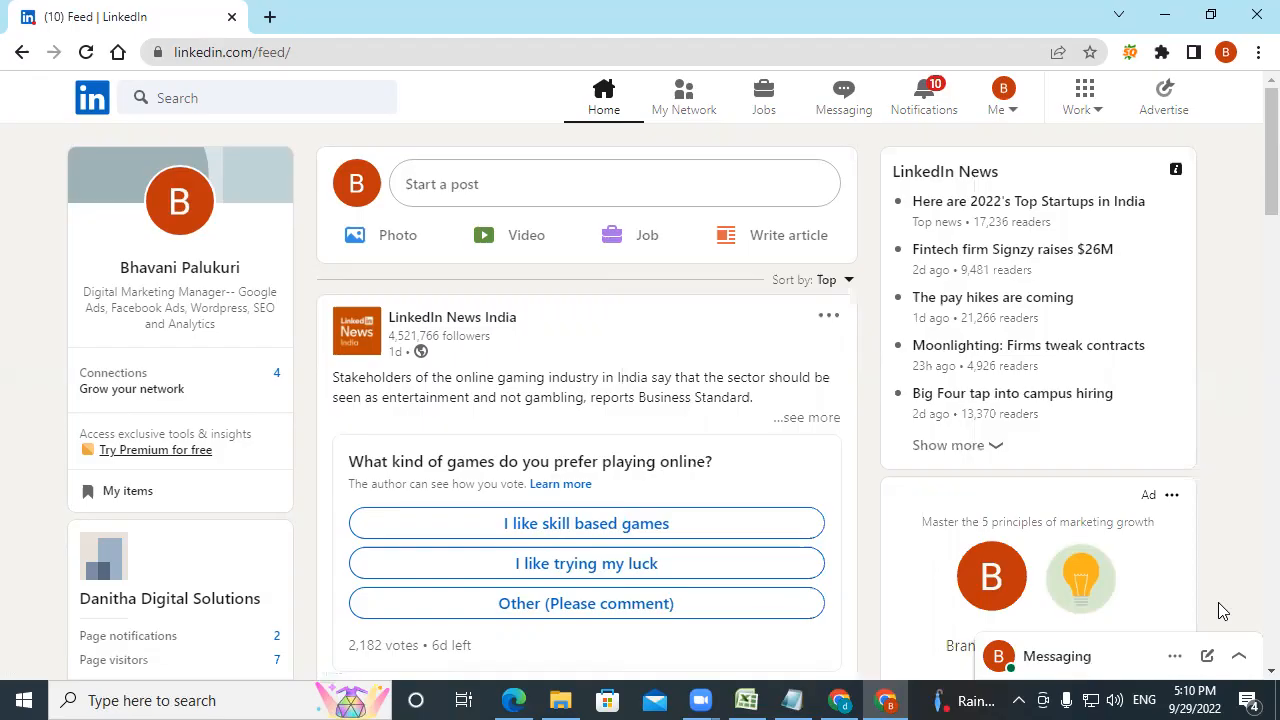
- Switch back to the PDF in Edge and tick the page 2 profile card and both image-size lines on page 3
left_click(518, 697)
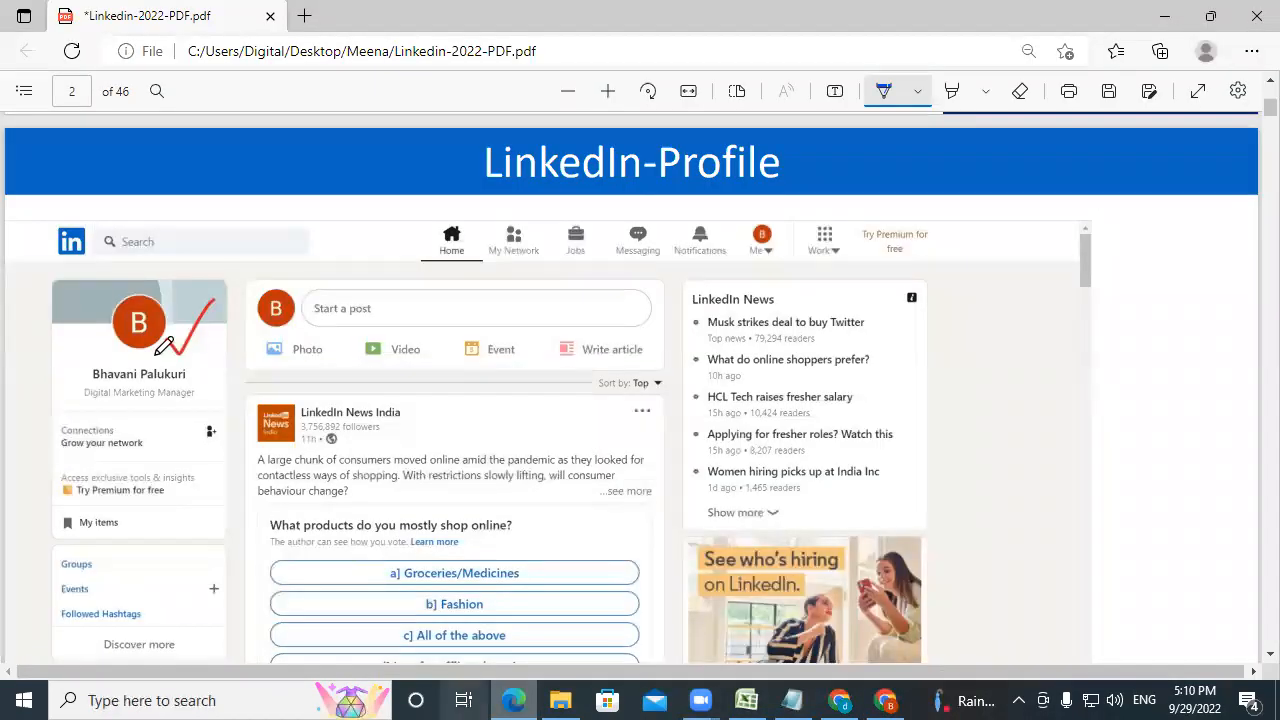
left_click_drag(131, 342, 250, 297)
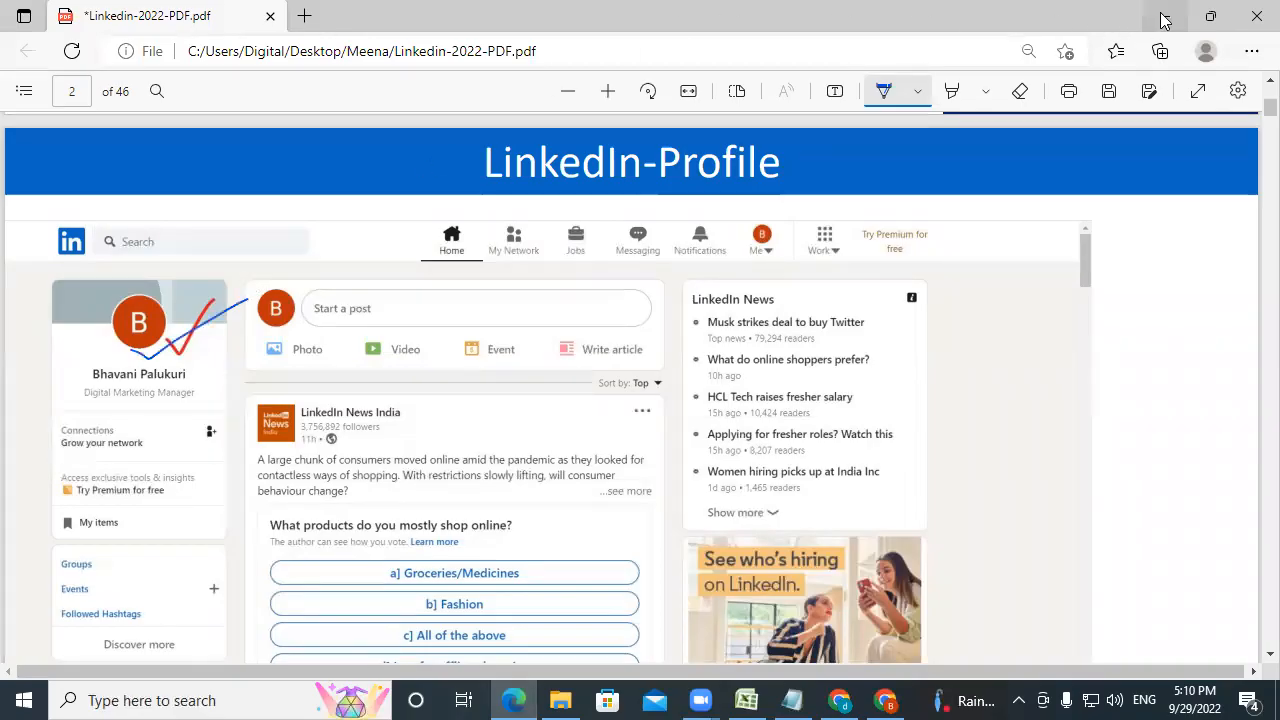
scroll(855, 290, "down", 7)
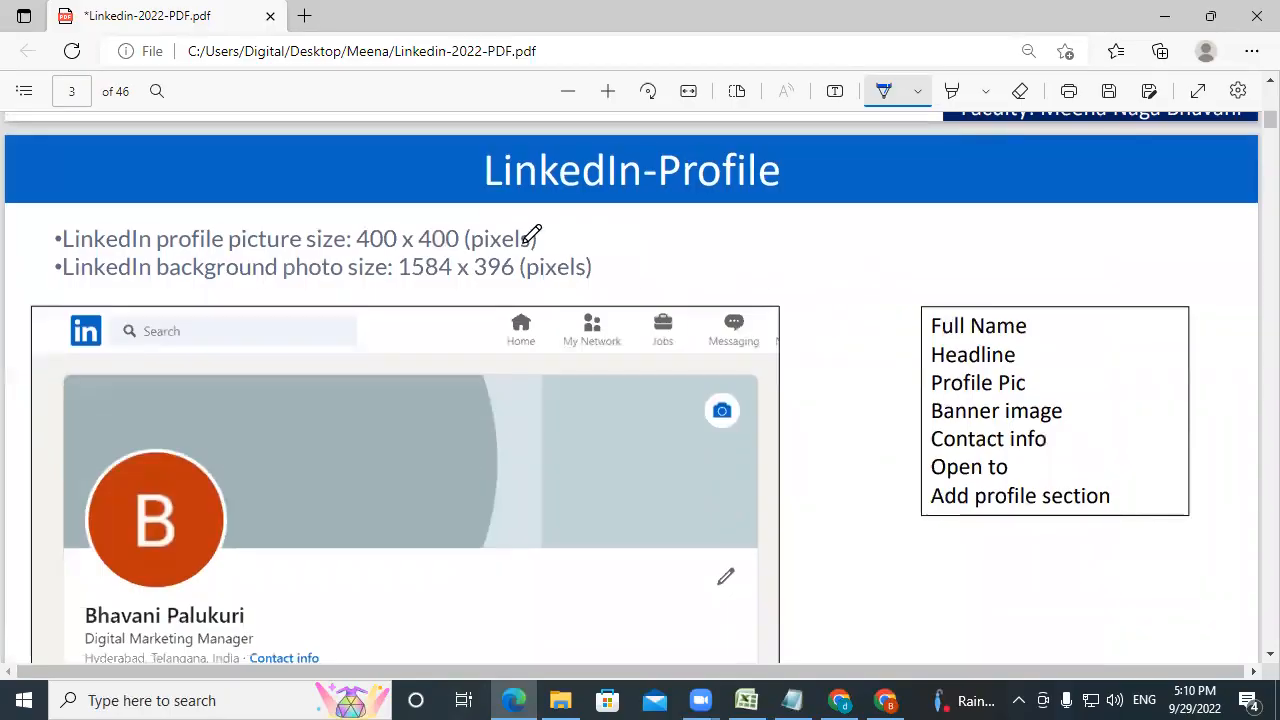
left_click_drag(522, 245, 633, 208)
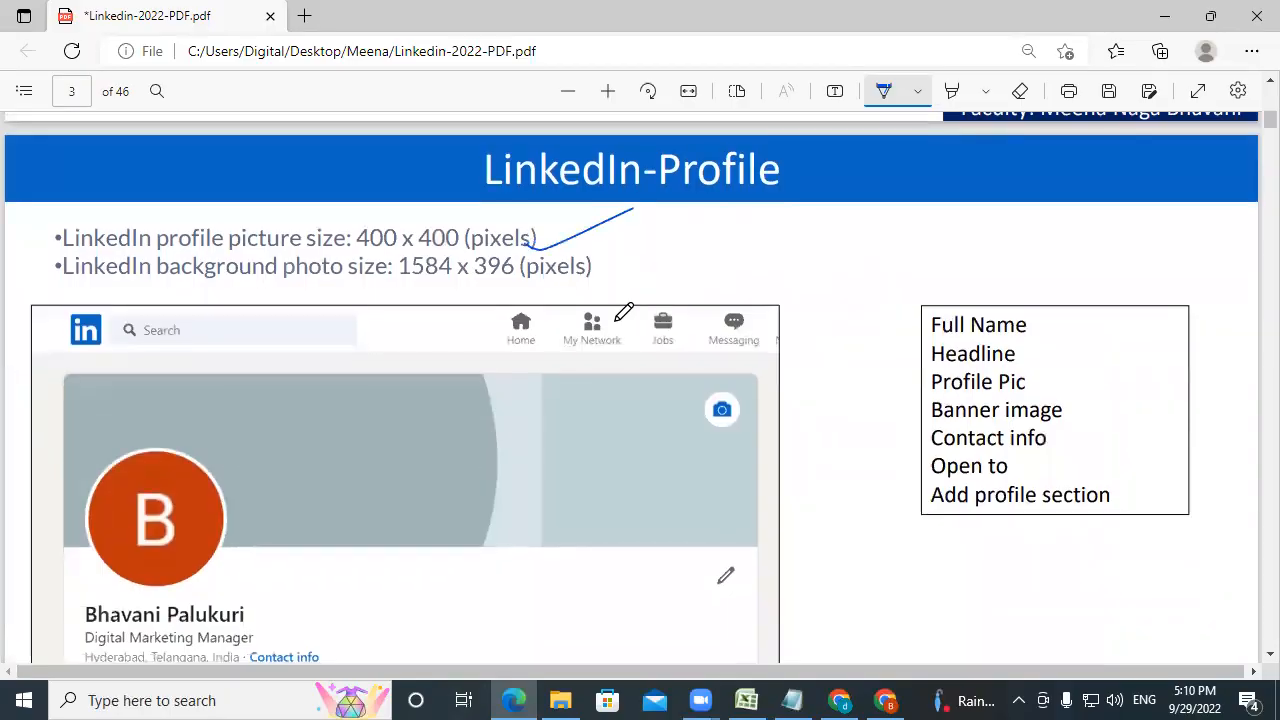
left_click_drag(605, 295, 700, 249)
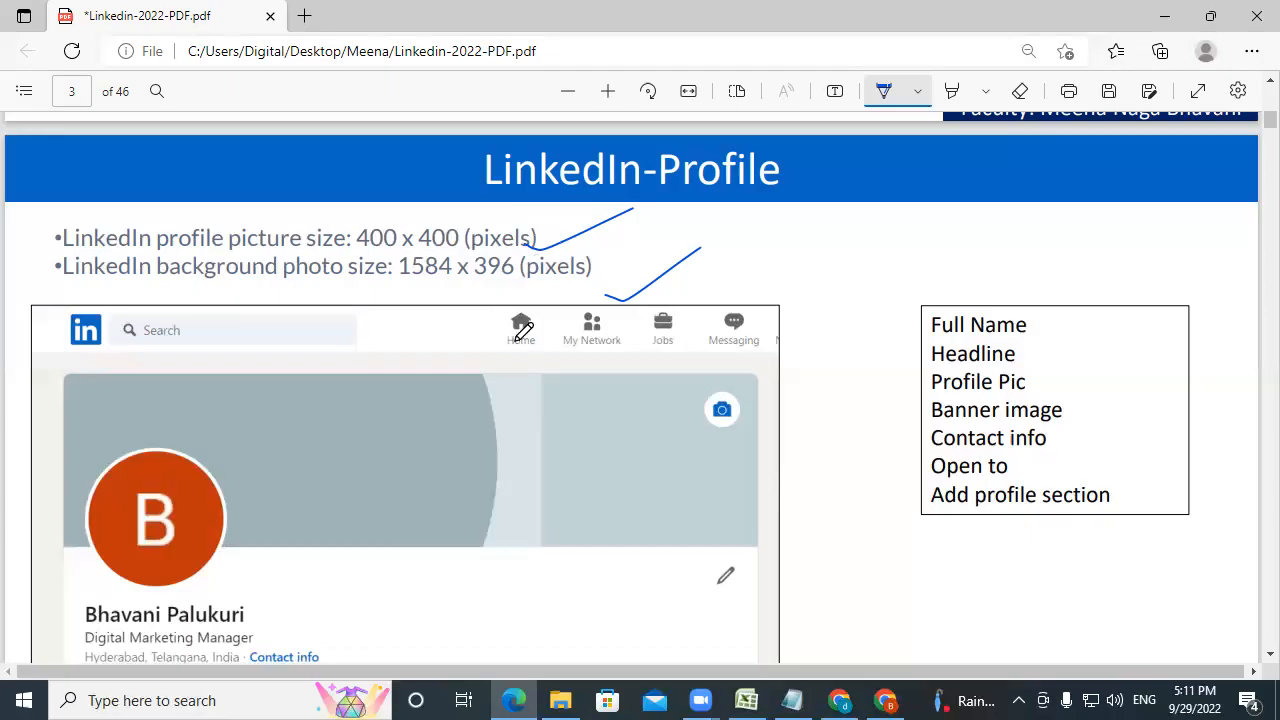
- Tick the name, headline, profile picture, banner camera icon and contact info in the page 3 profile screenshot
scroll(523, 331, "down", 2)
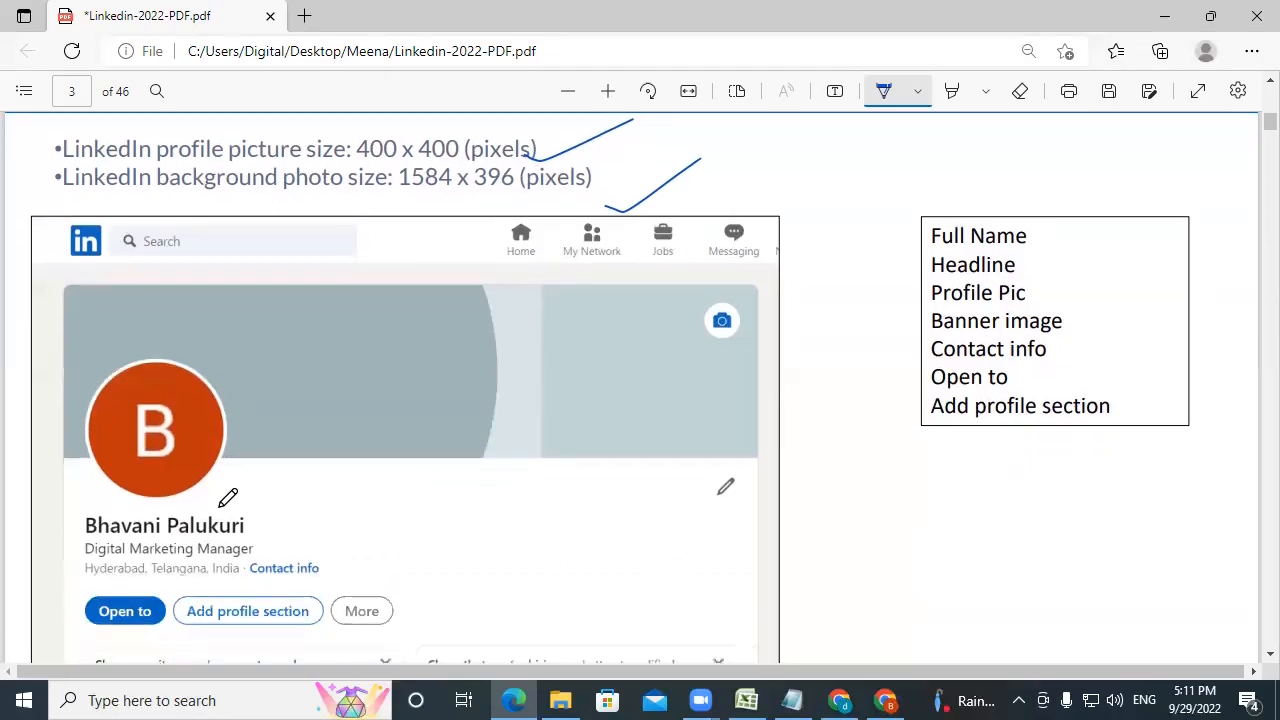
left_click_drag(243, 531, 332, 485)
left_click_drag(186, 552, 245, 530)
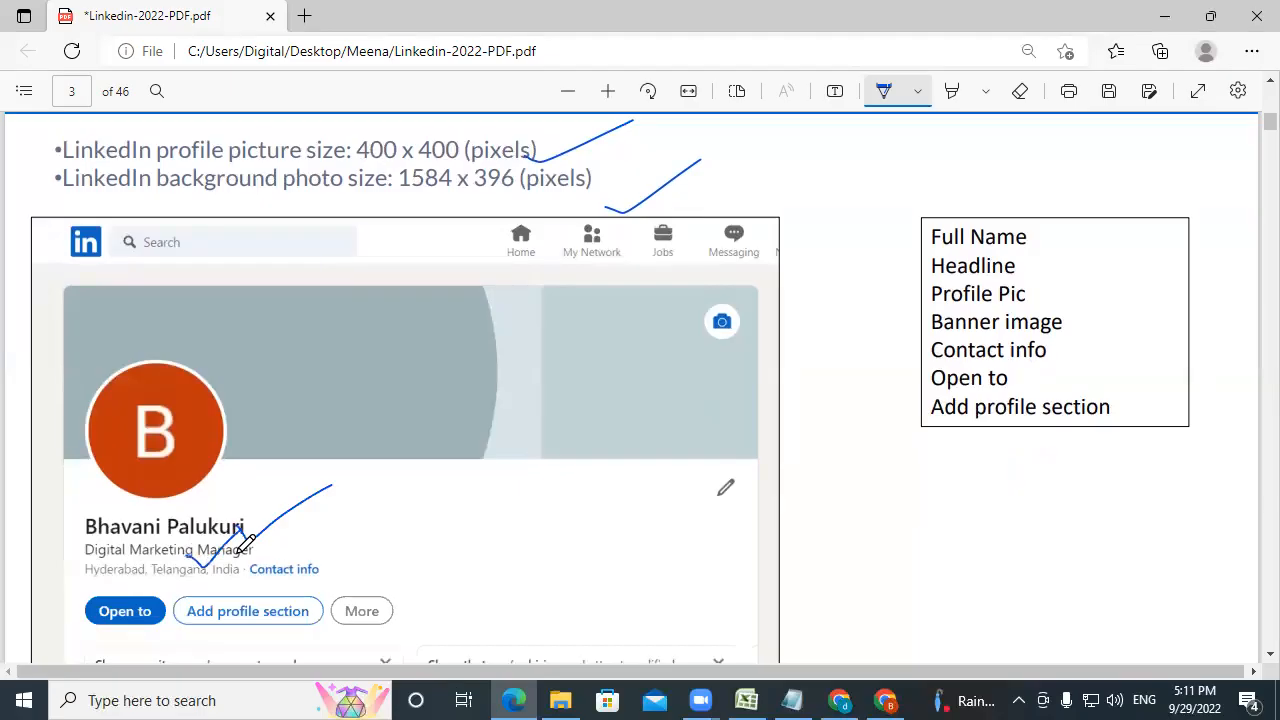
left_click_drag(125, 463, 216, 413)
left_click_drag(671, 331, 766, 295)
left_click_drag(290, 573, 356, 551)
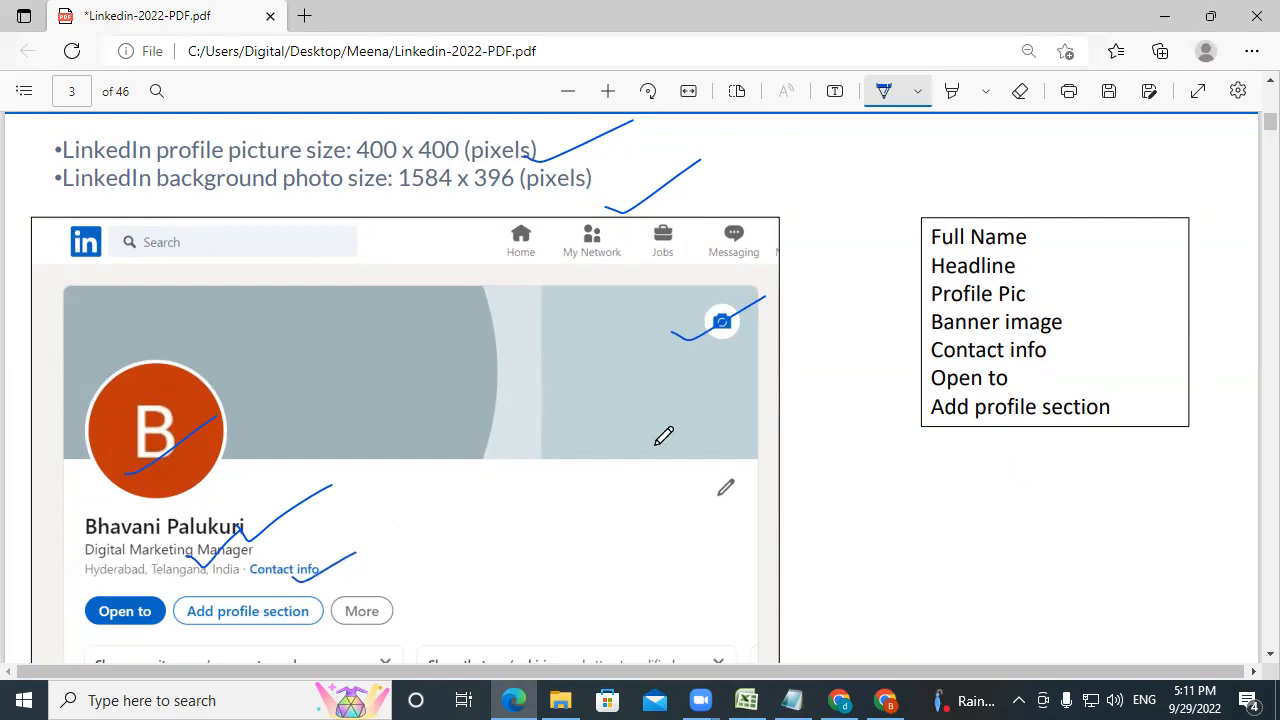
- Switch to LinkedIn in Chrome, open the account's own profile, and view its profile photo options
left_click(886, 700)
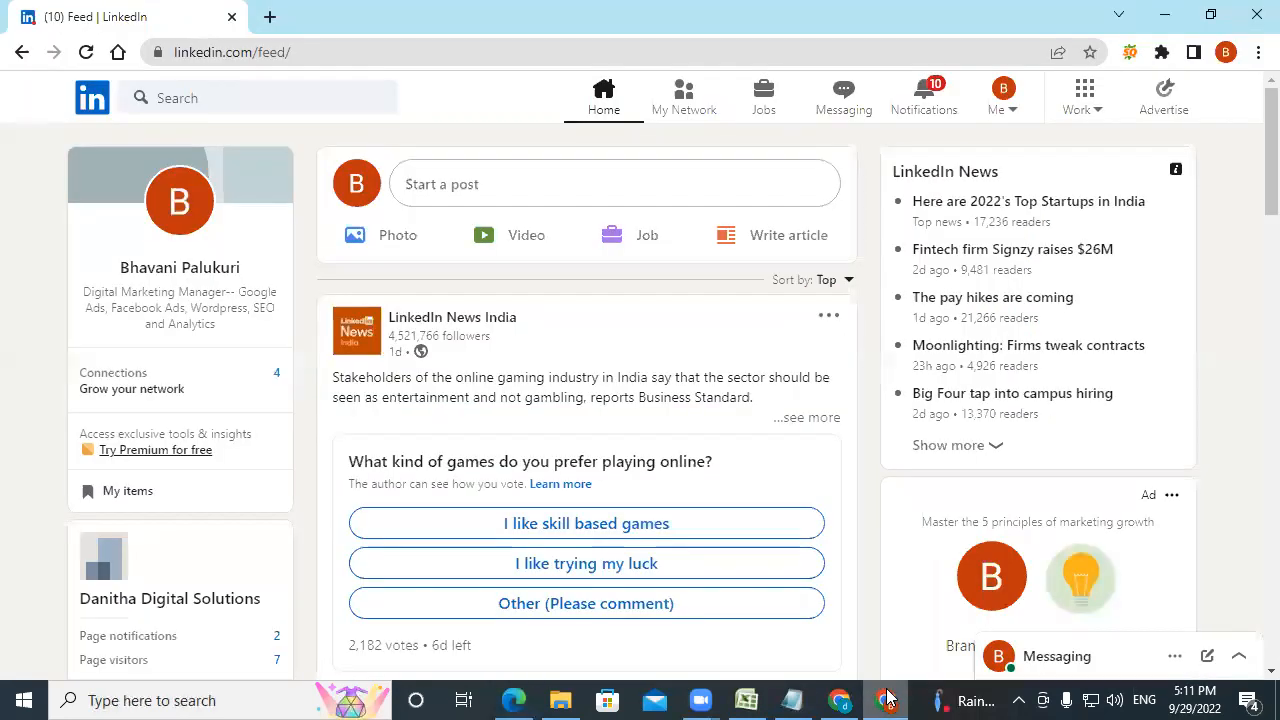
left_click(182, 198)
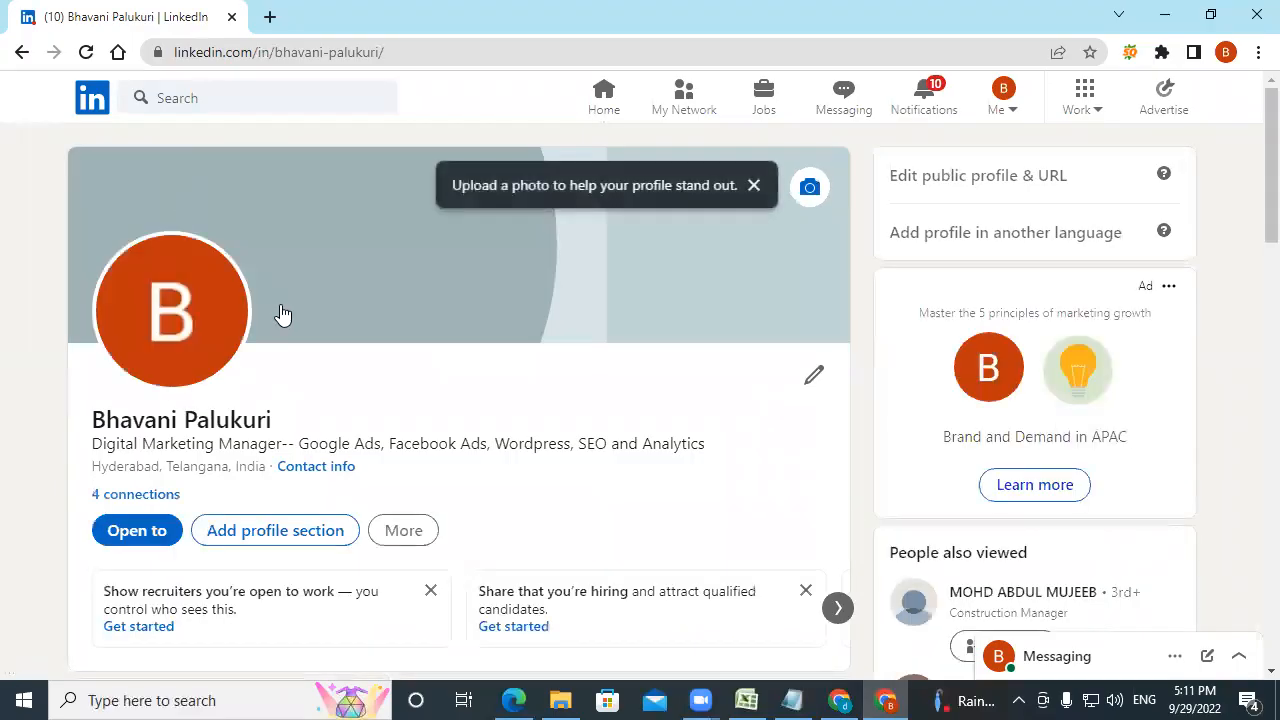
left_click(155, 327)
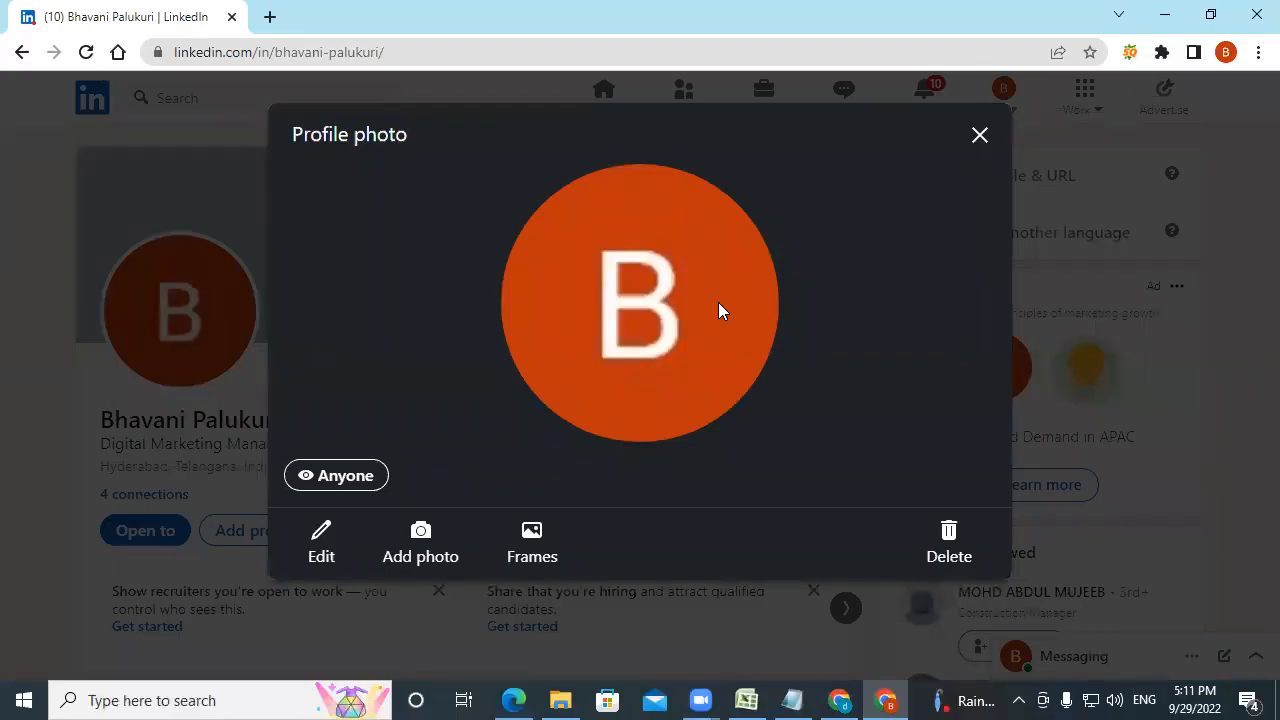
- Preview the #OpenToWork and #Hiring photo frames, reselect Original, and close the profile photo options without applying a frame
left_click(524, 563)
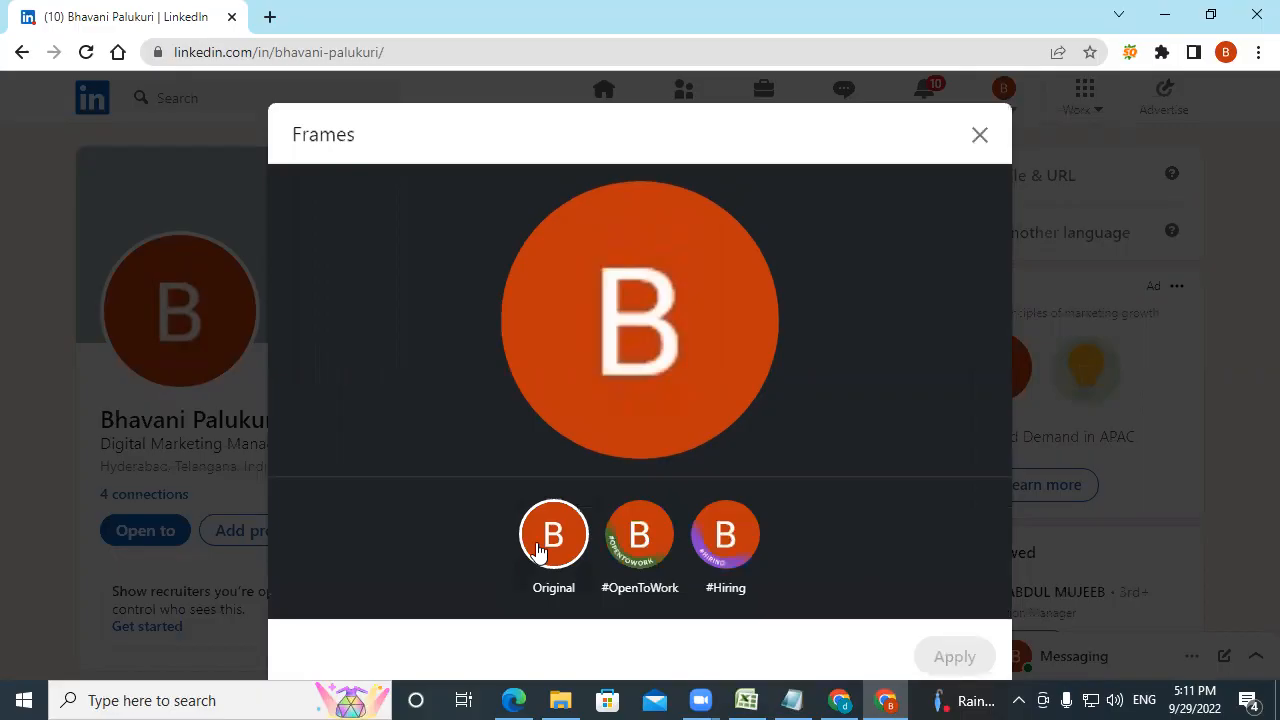
left_click(640, 563)
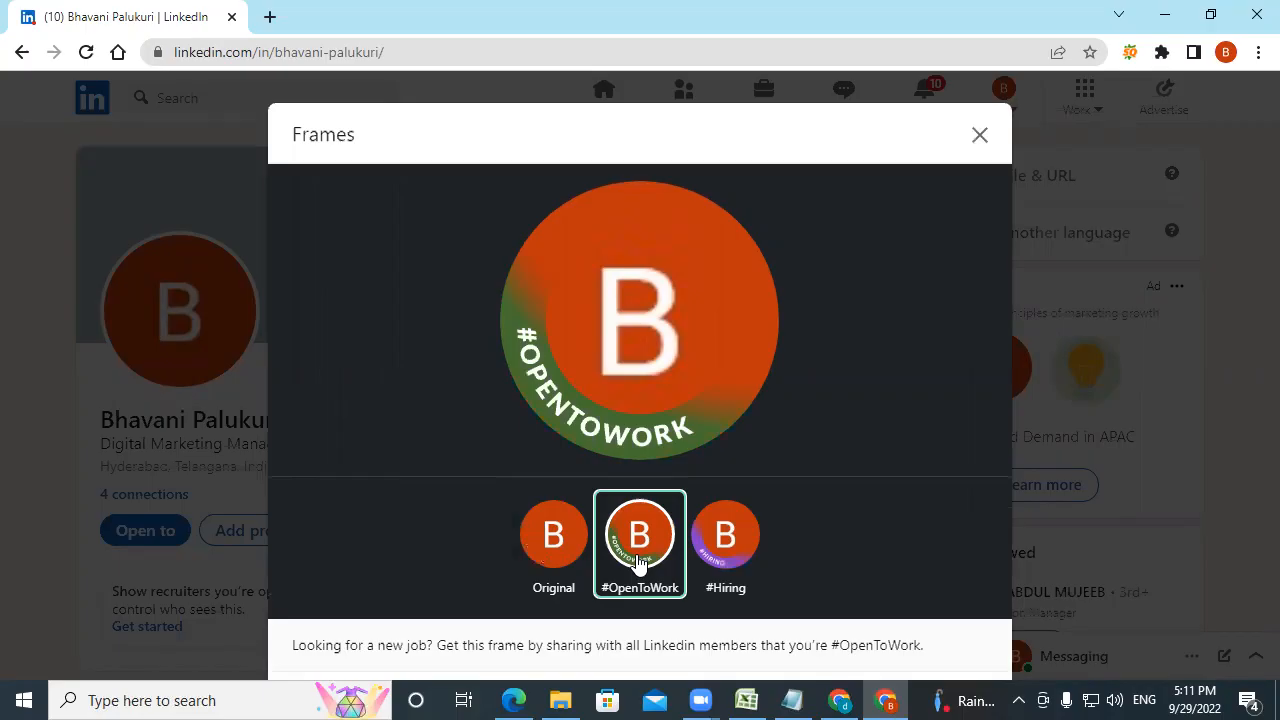
left_click(730, 556)
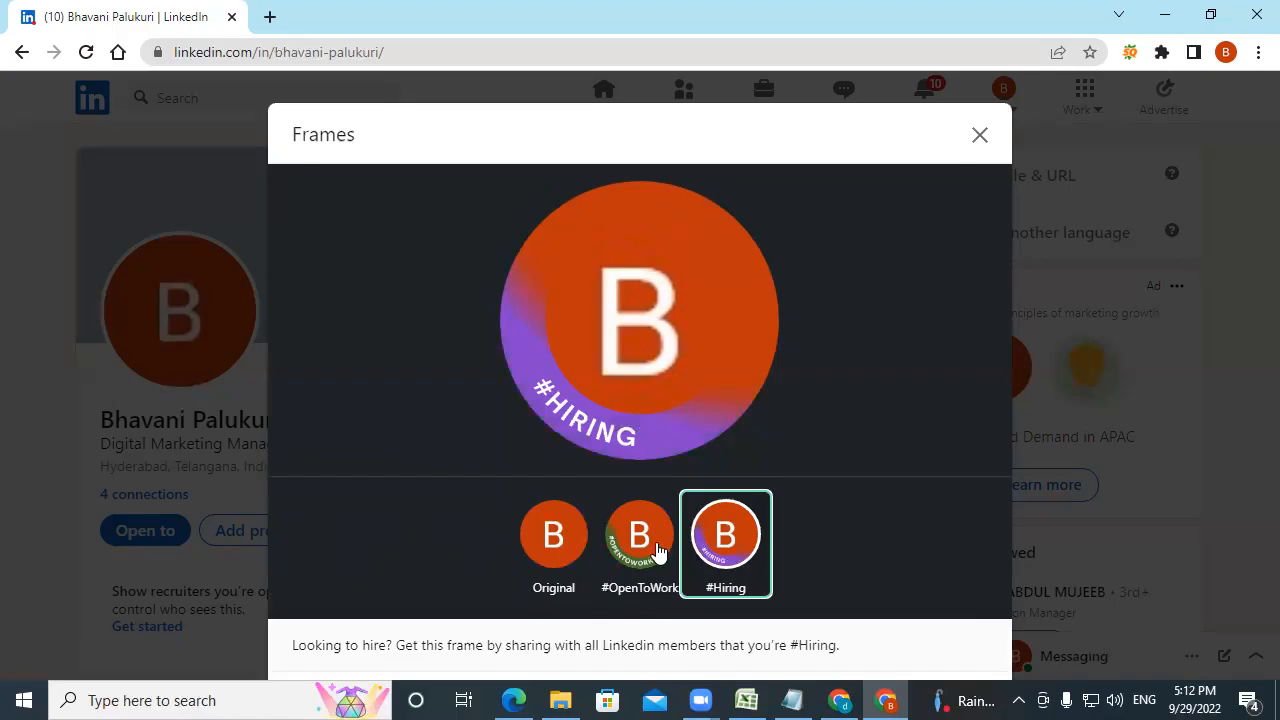
left_click(536, 528)
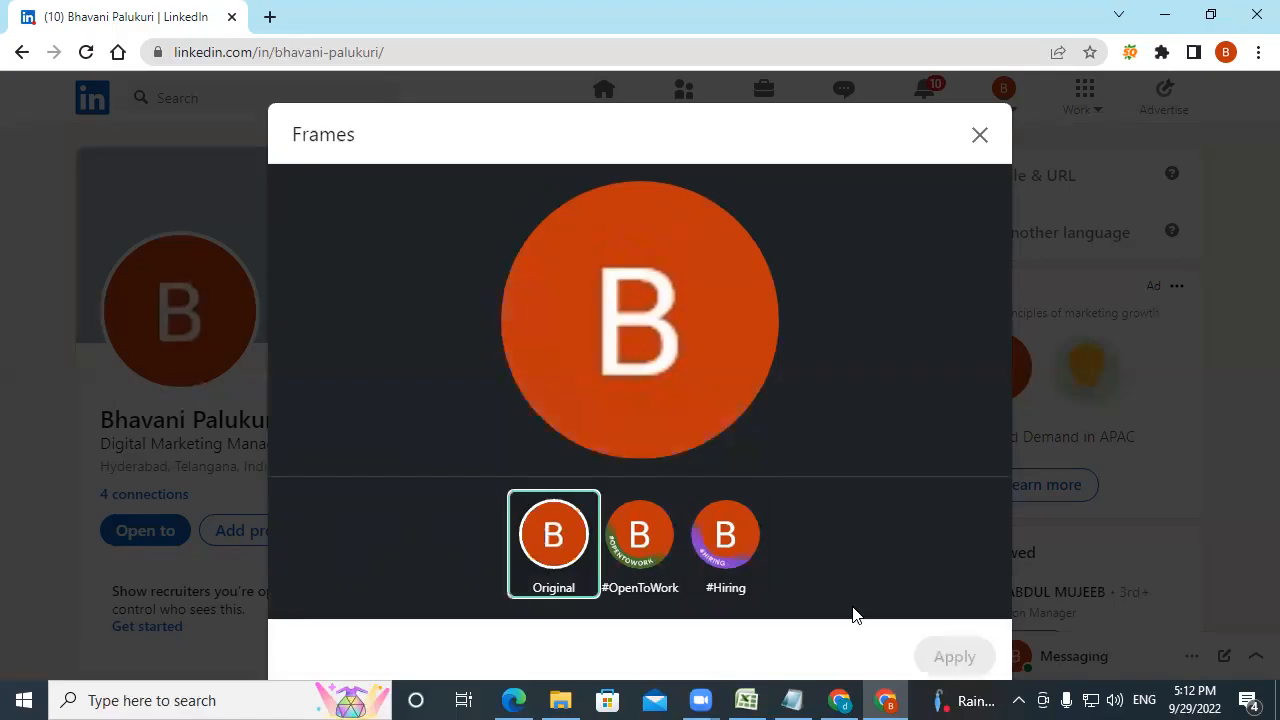
left_click(978, 136)
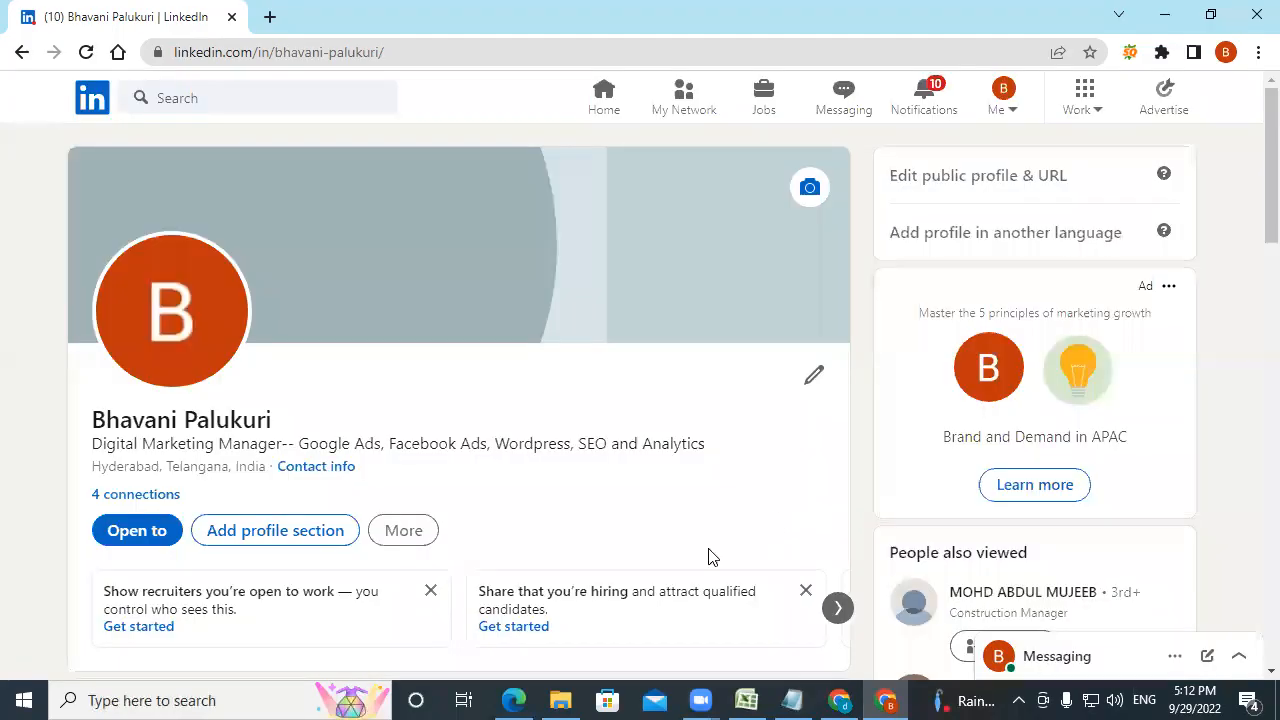
left_click(979, 135)
- View the option for adding a background photo to the profile banner, and dismiss it
left_click(809, 193)
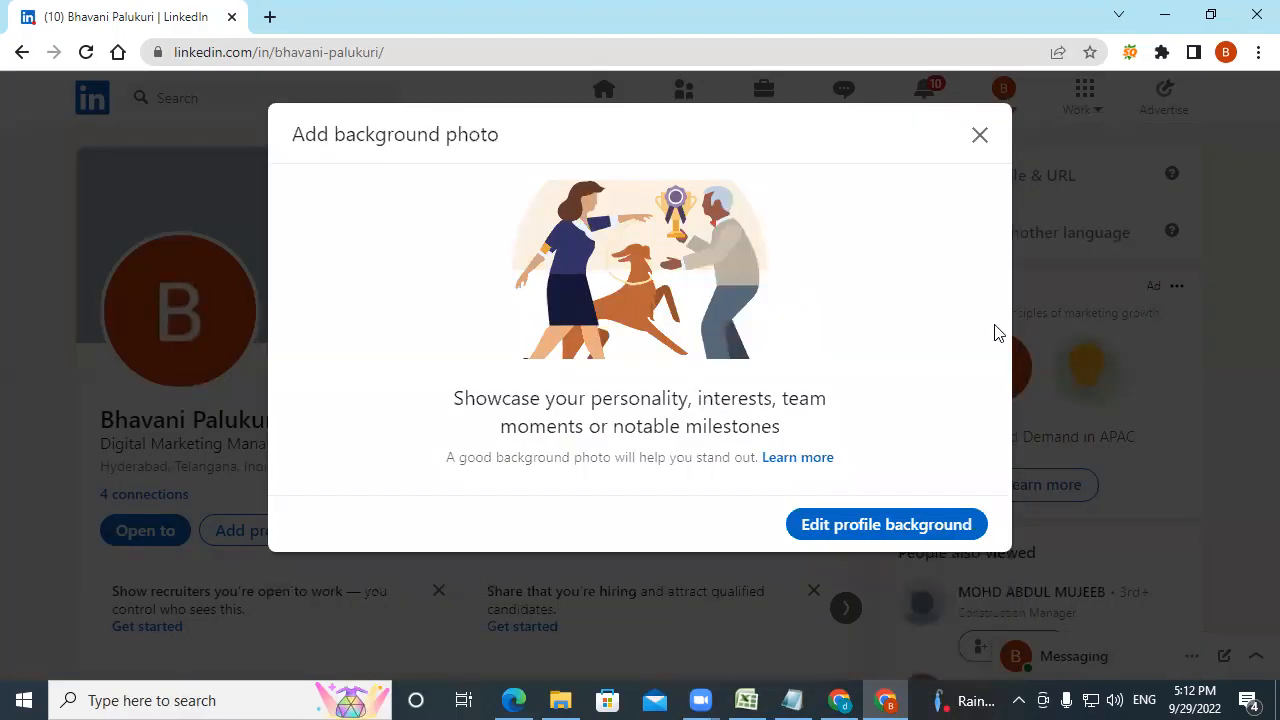
left_click(978, 137)
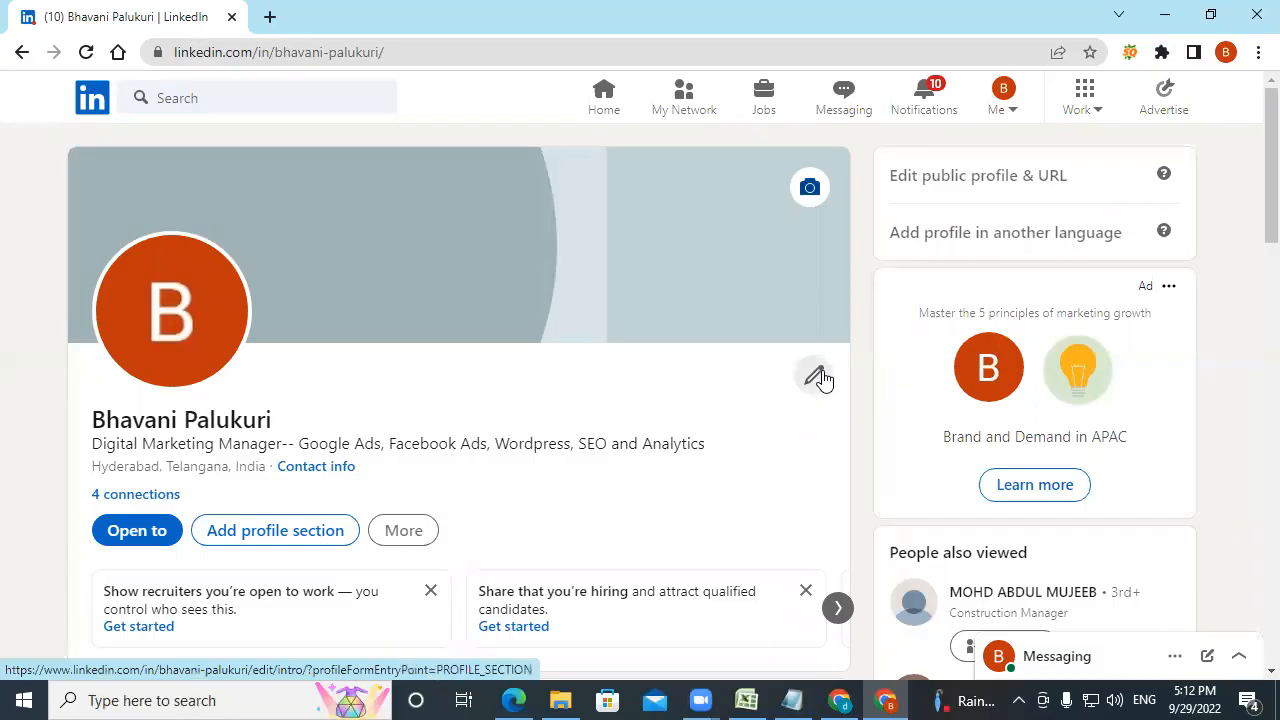
- Open the profile's intro form, review the name, pronouns and headline fields, and reselect Digital Marketing Manager (Self-employed) as the current position
left_click(816, 377)
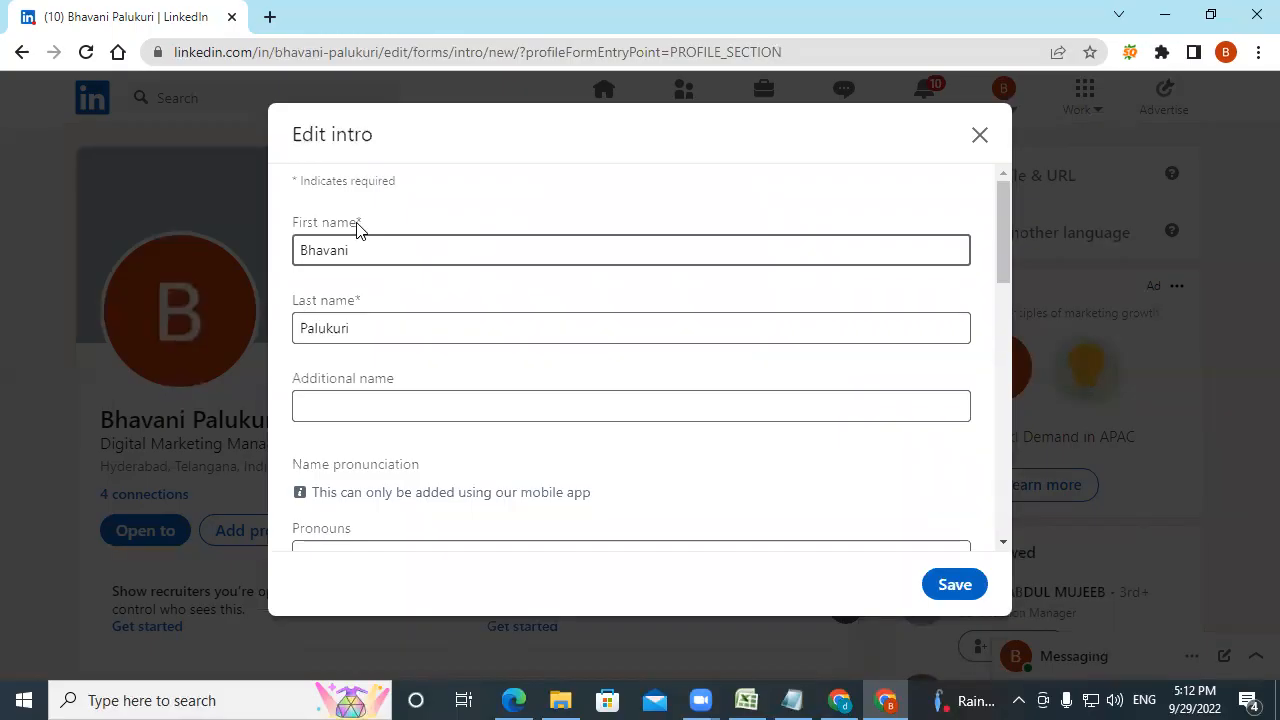
scroll(405, 320, "down", 1)
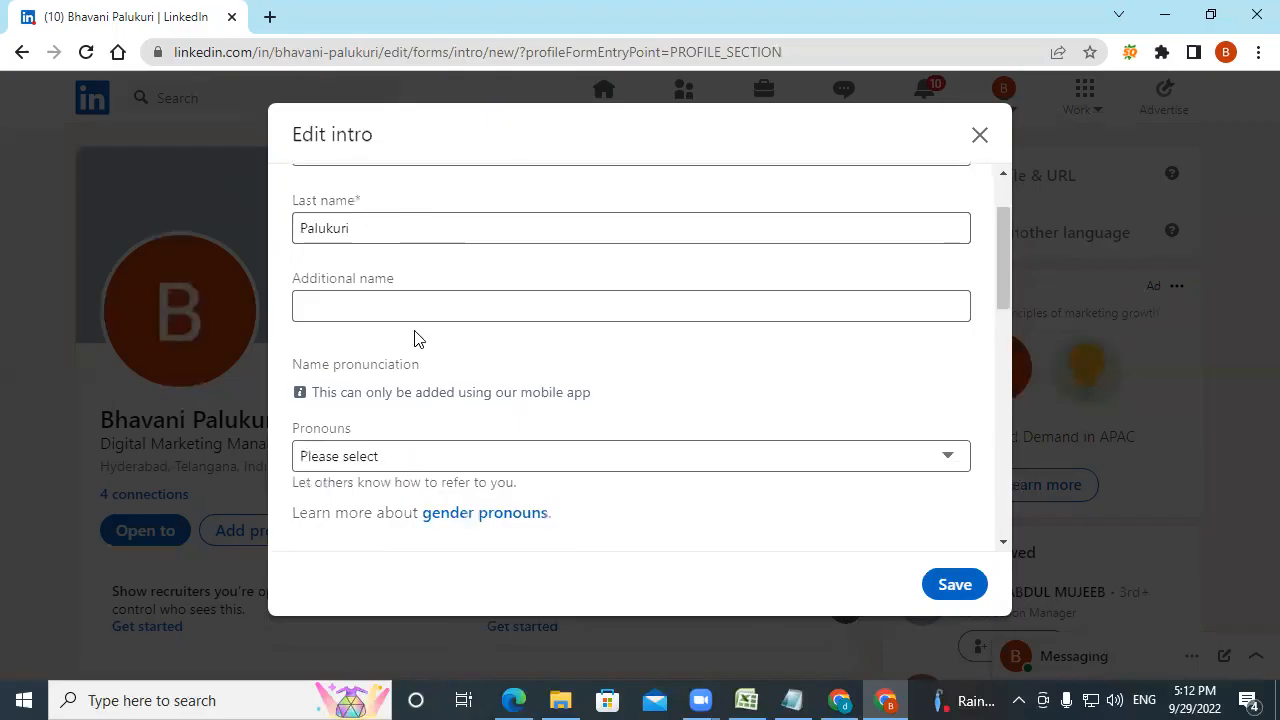
scroll(445, 363, "down", 1)
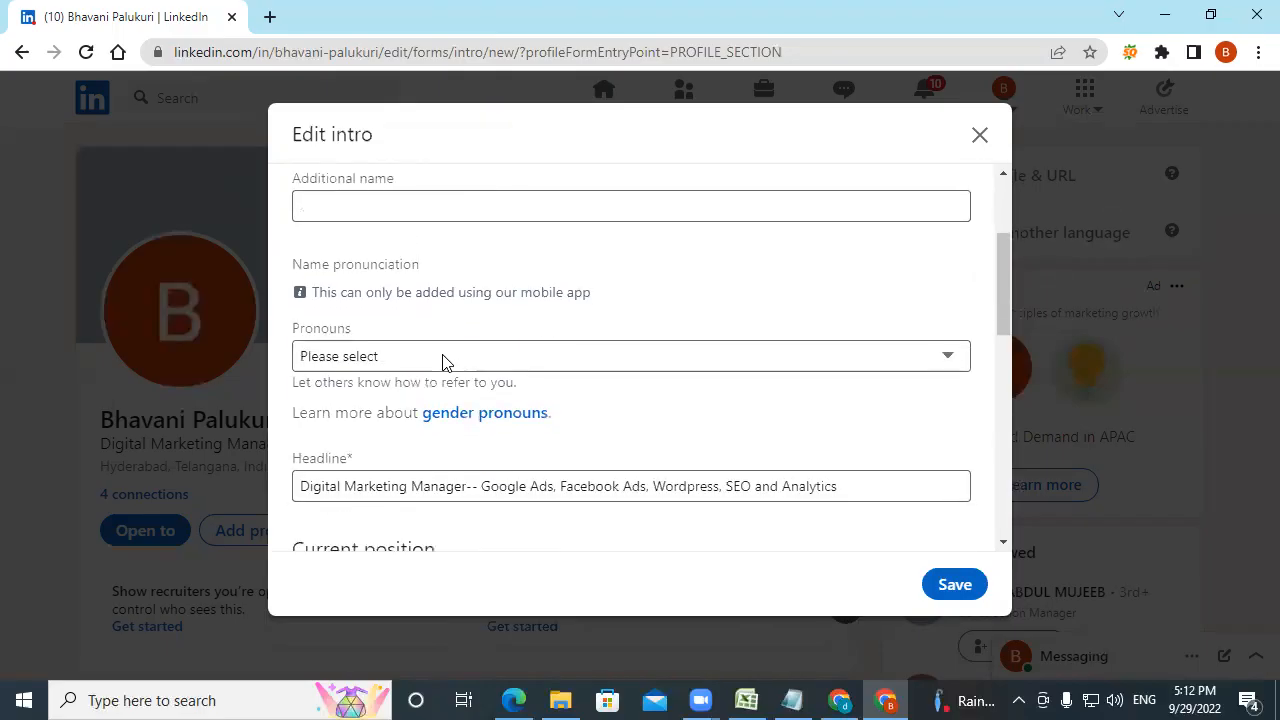
scroll(371, 440, "down", 2)
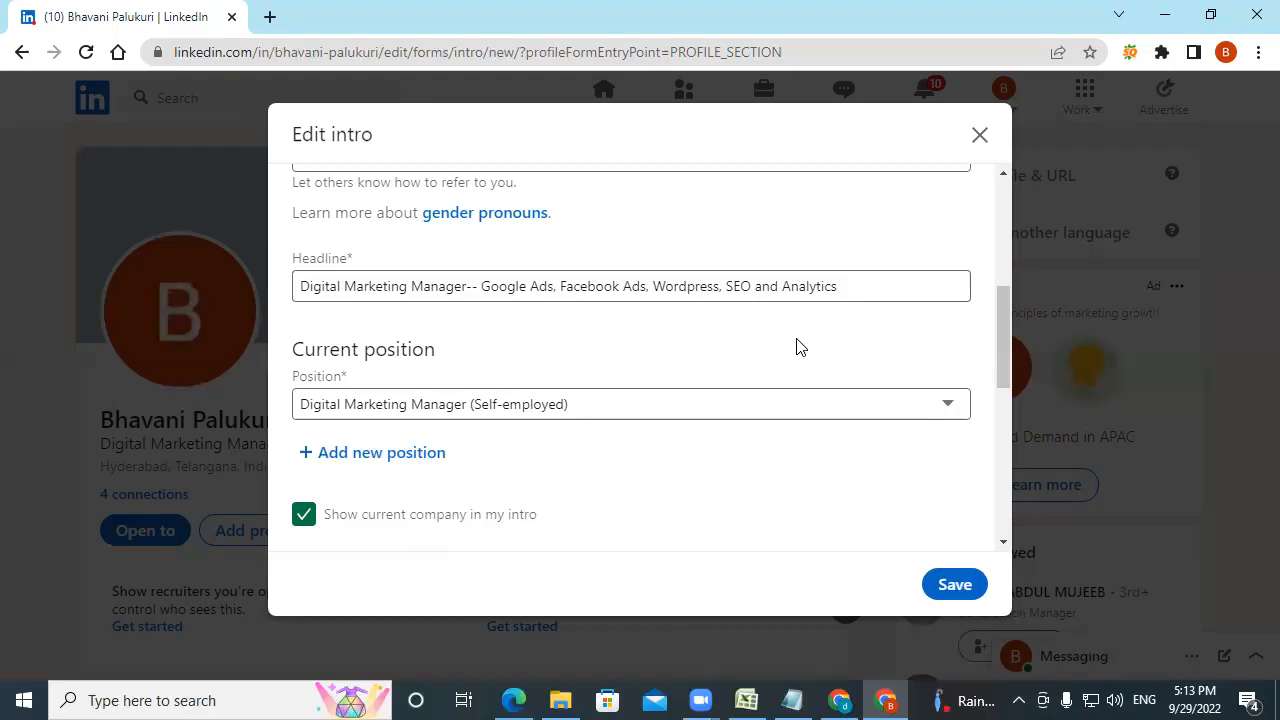
left_click(862, 291)
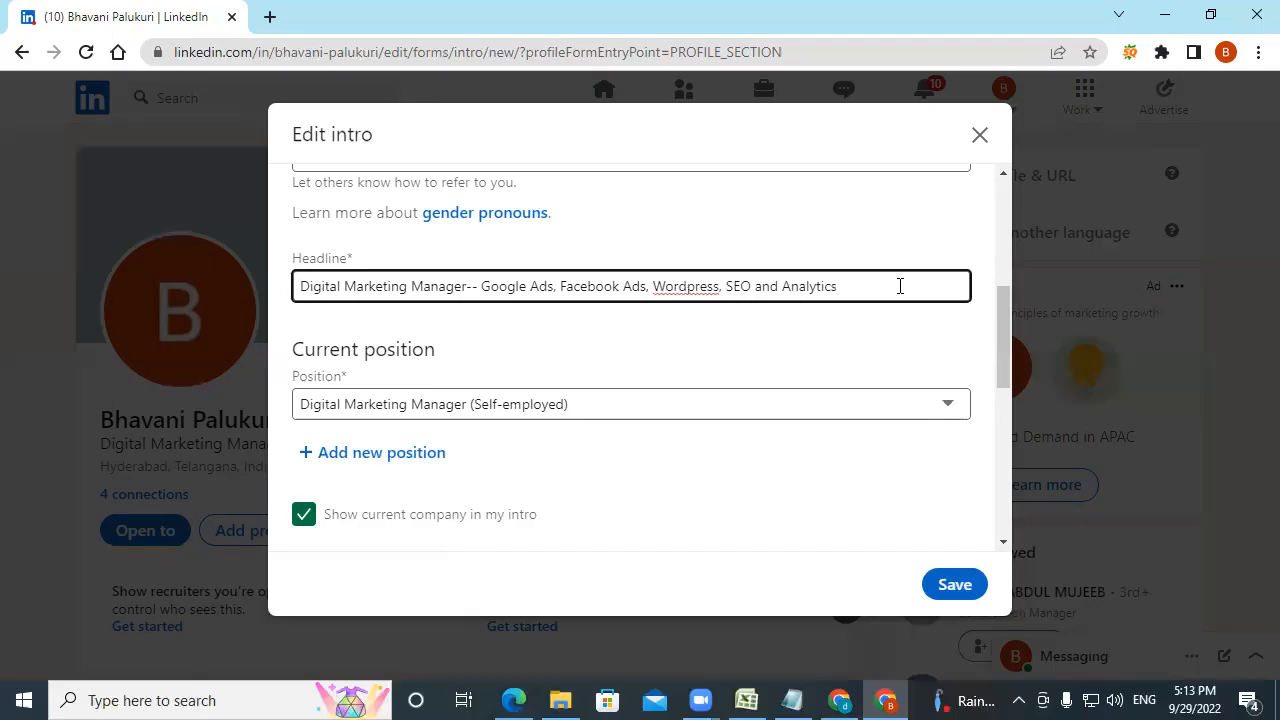
left_click(557, 405)
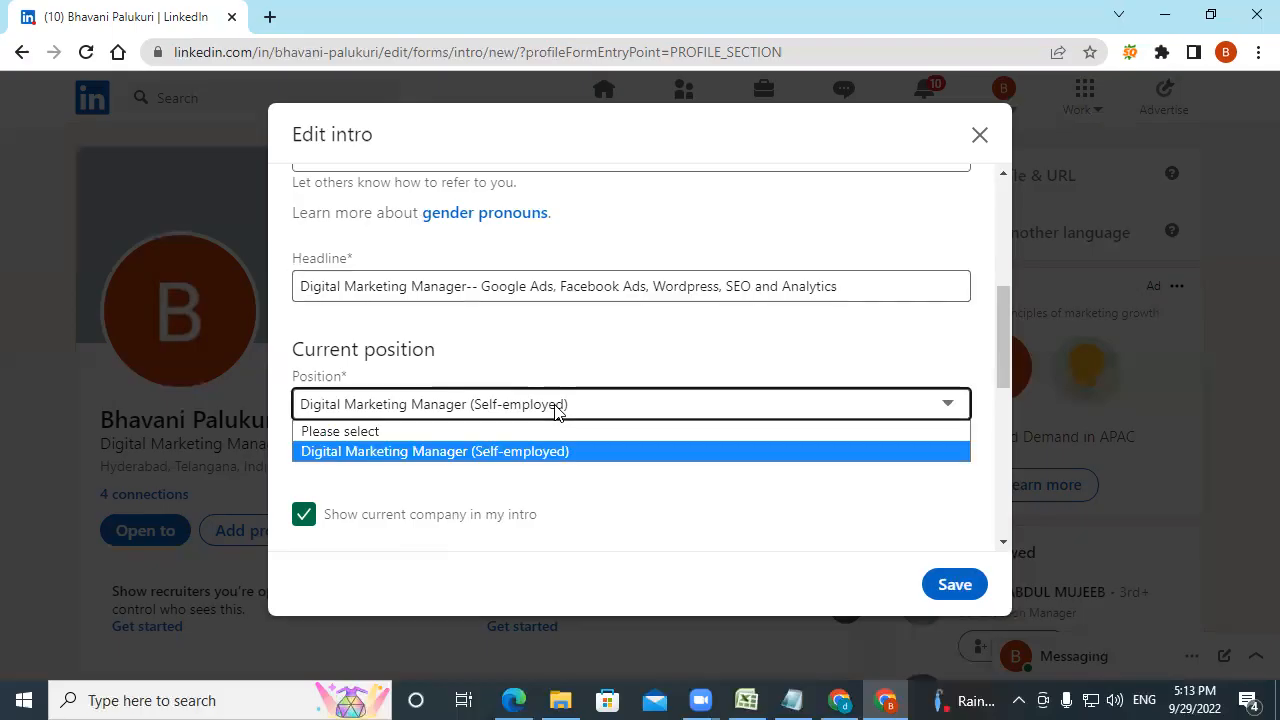
left_click(563, 453)
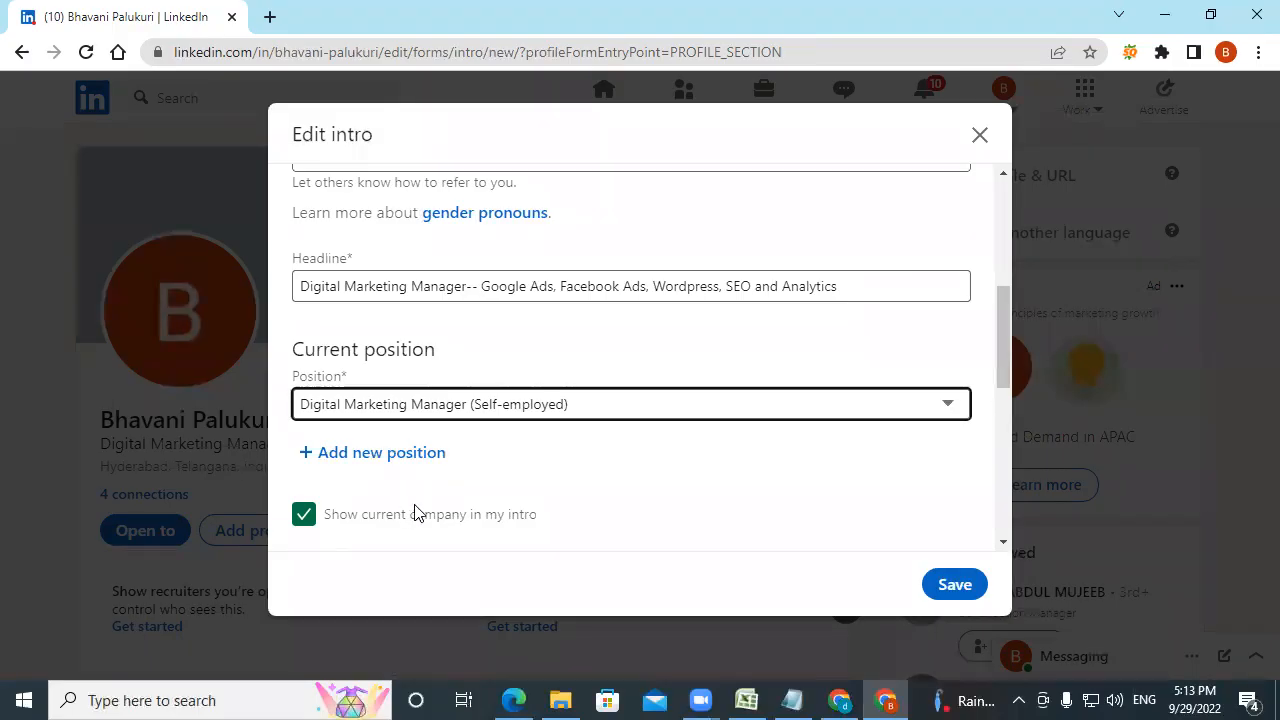
- Review the whole intro form from the name fields down to the location and contact info sections
scroll(528, 471, "up", 5)
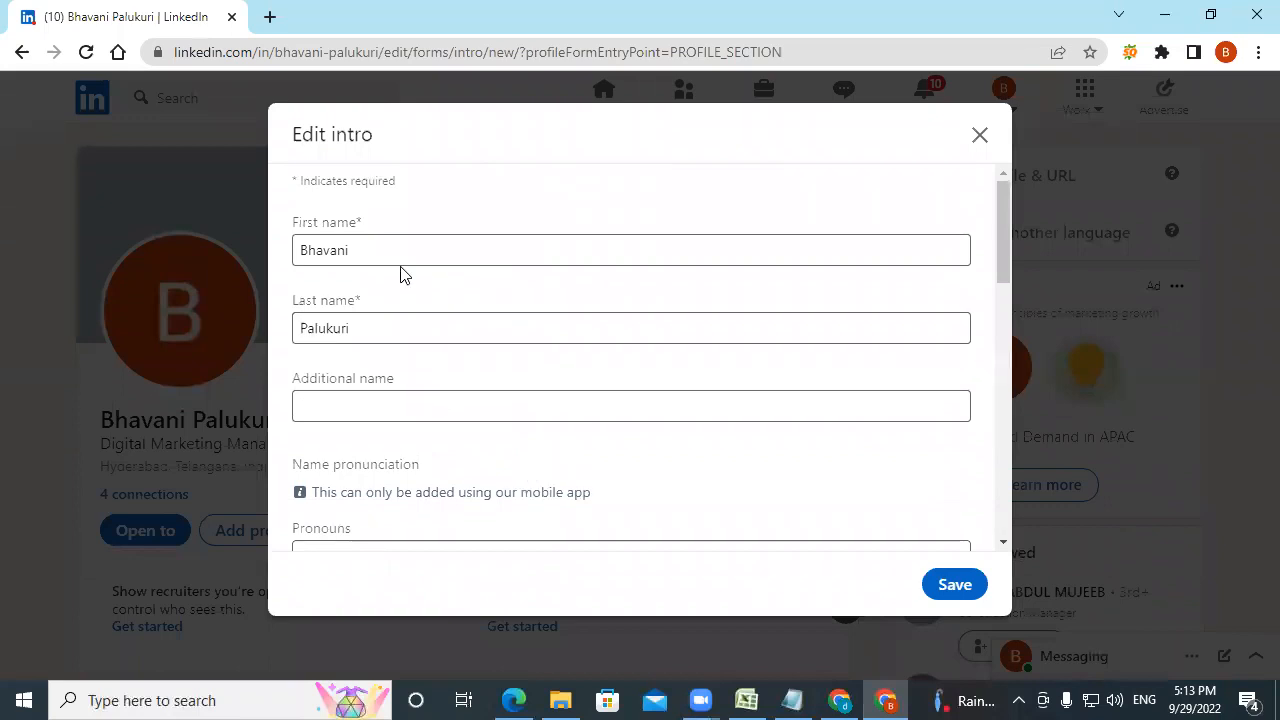
scroll(605, 405, "down", 3)
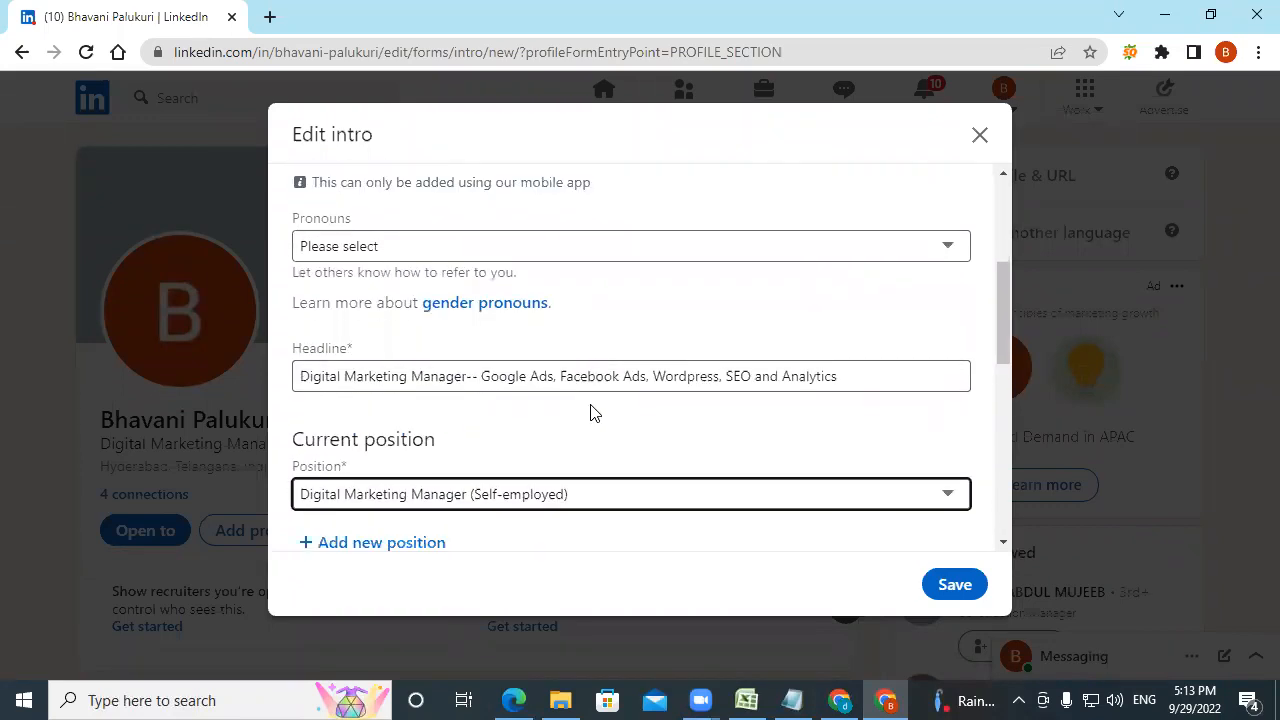
scroll(590, 413, "down", 2)
left_click_drag(996, 344, 1011, 449)
scroll(877, 337, "up", 2)
scroll(877, 337, "down", 2)
scroll(608, 313, "down", 1)
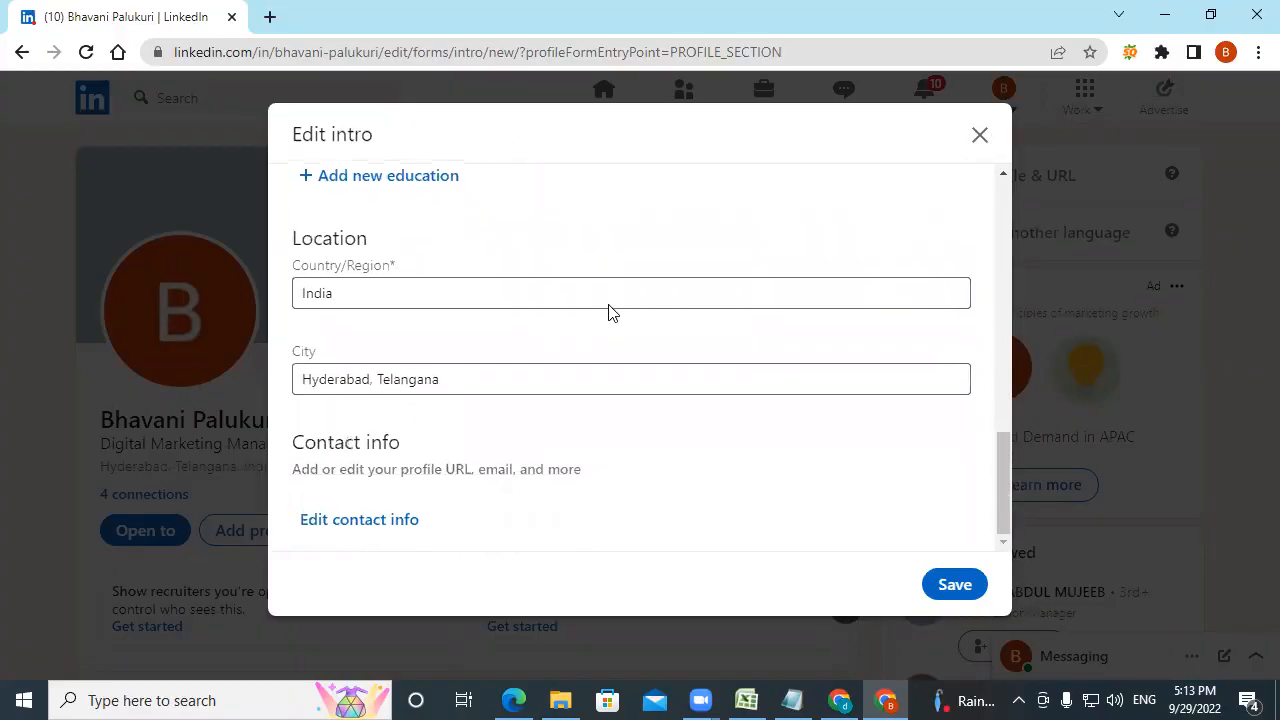
- Open contact info editing from the intro form, review its fields down to Instant Messaging, and close both forms without saving
left_click(332, 519)
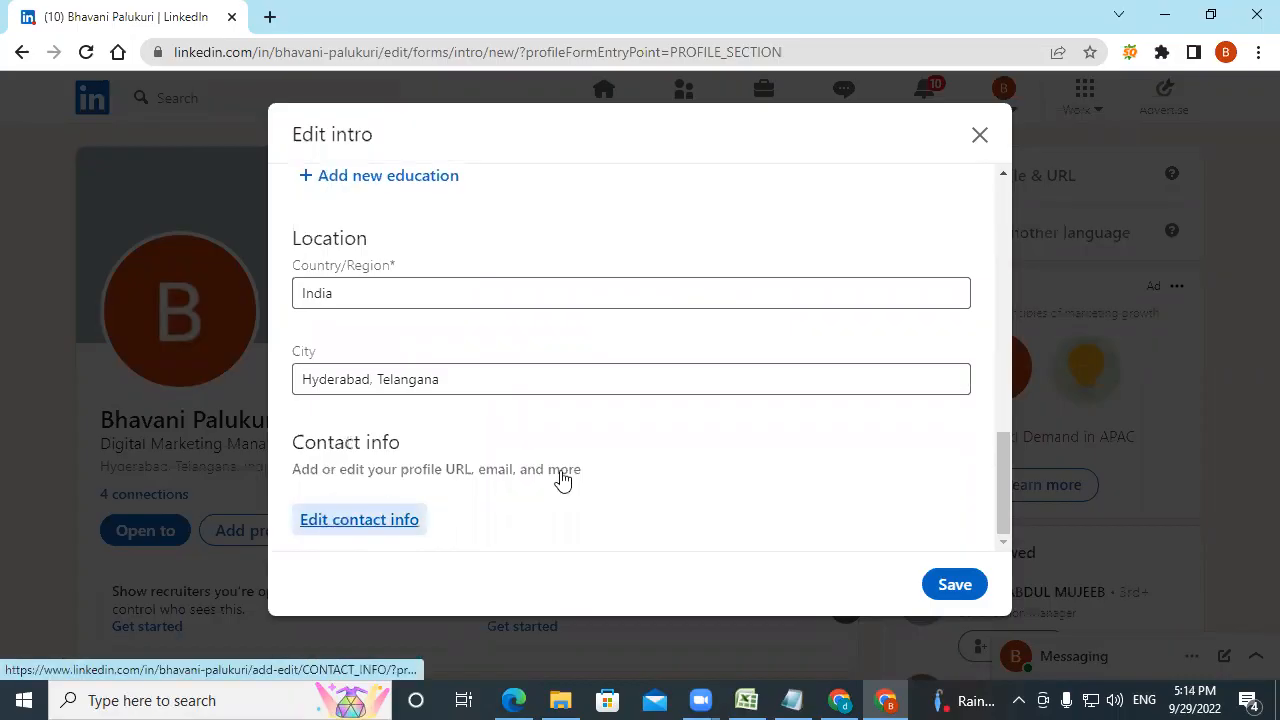
scroll(586, 469, "down", 1)
scroll(586, 469, "down", 3)
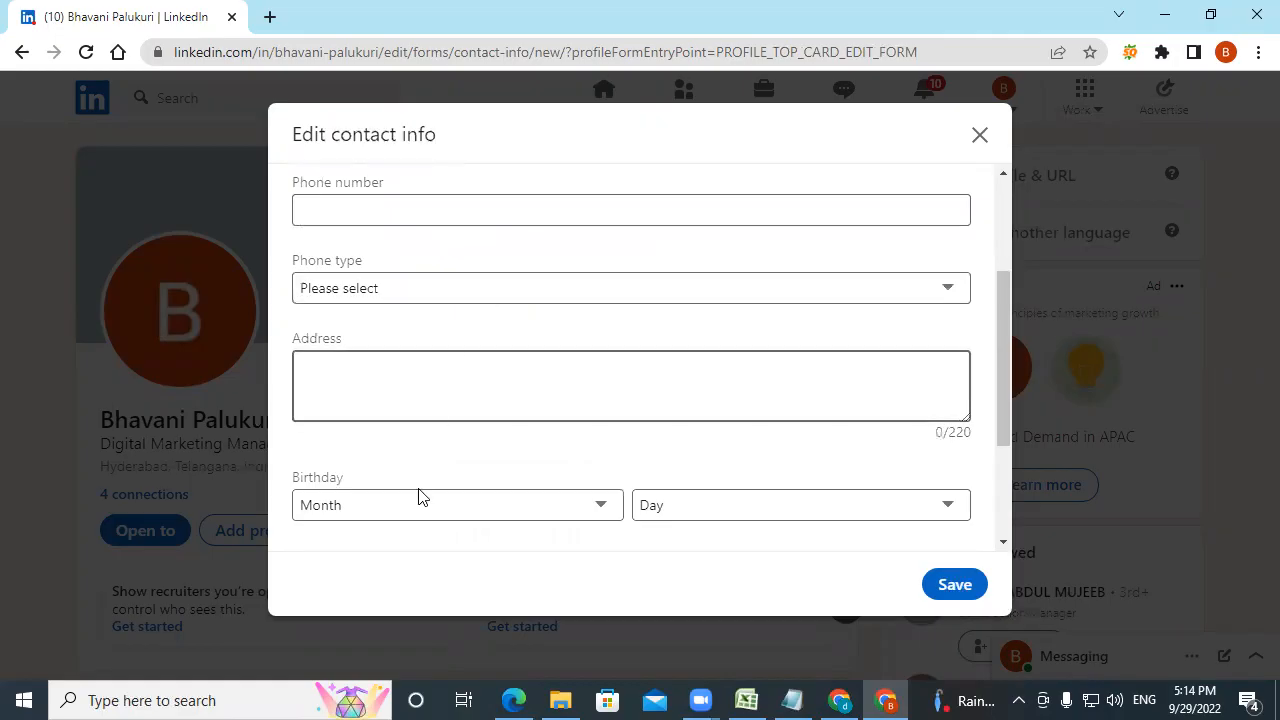
scroll(757, 526, "down", 4)
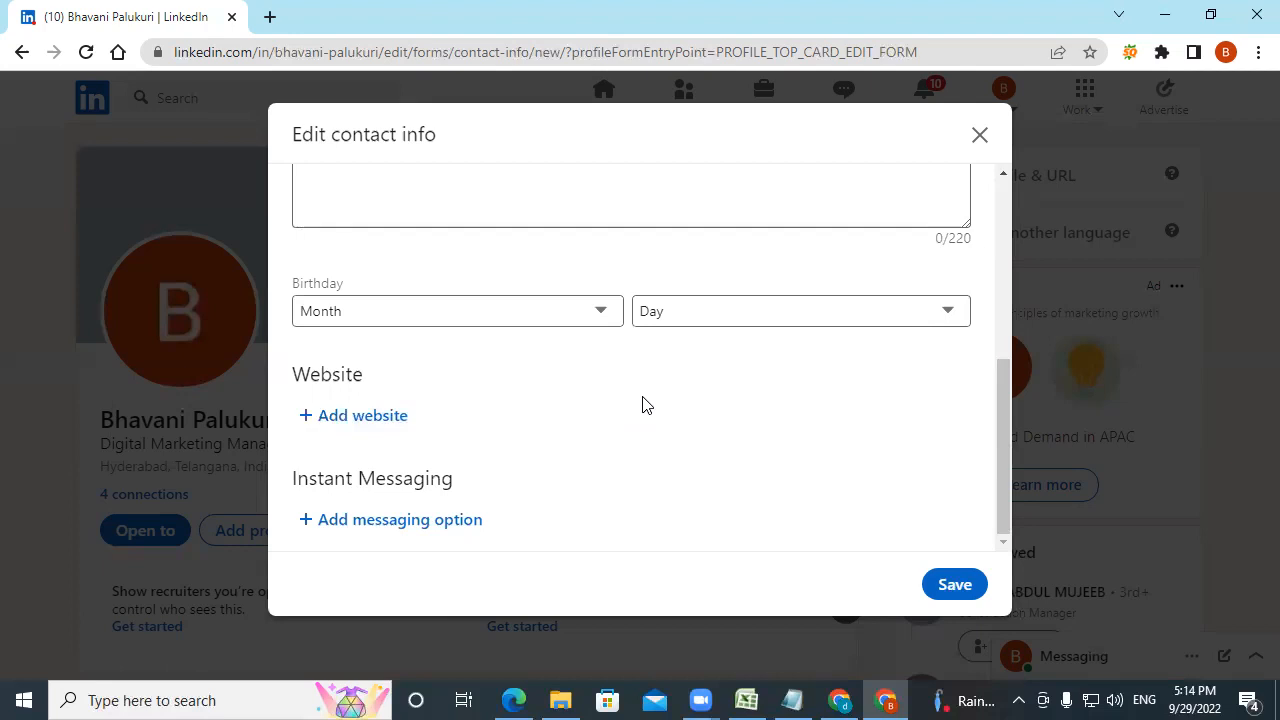
left_click(979, 137)
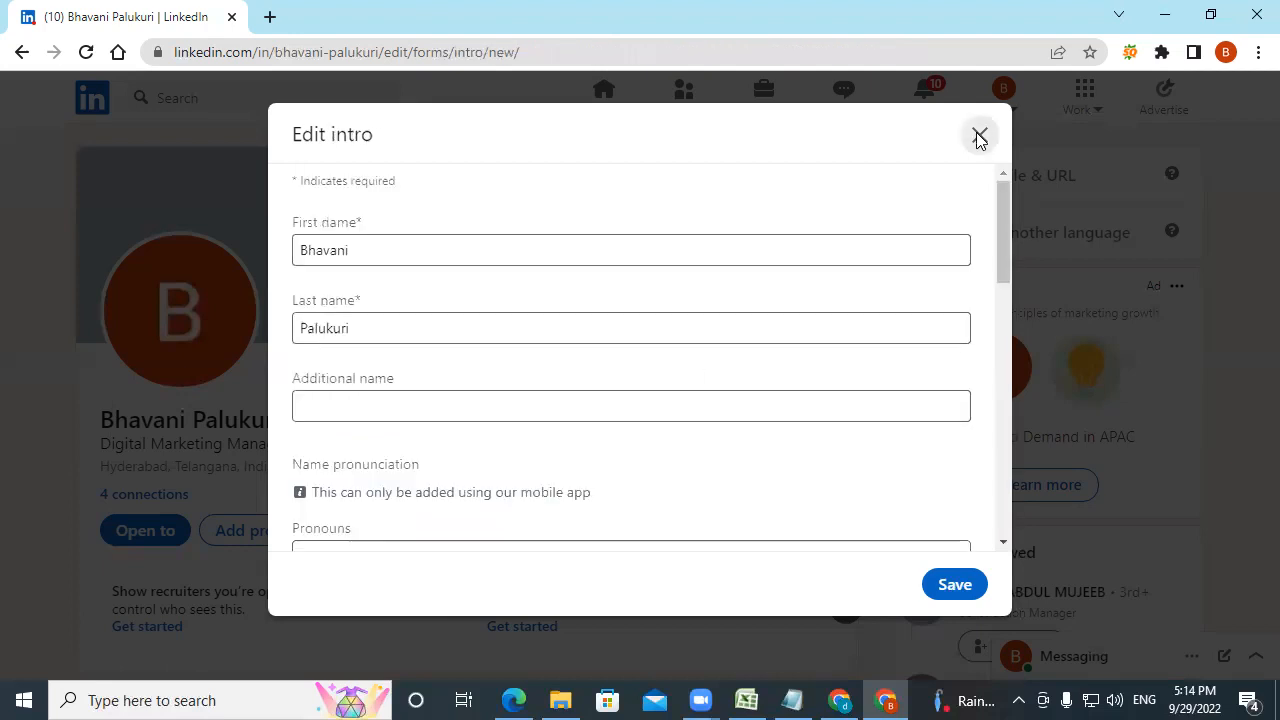
left_click(979, 137)
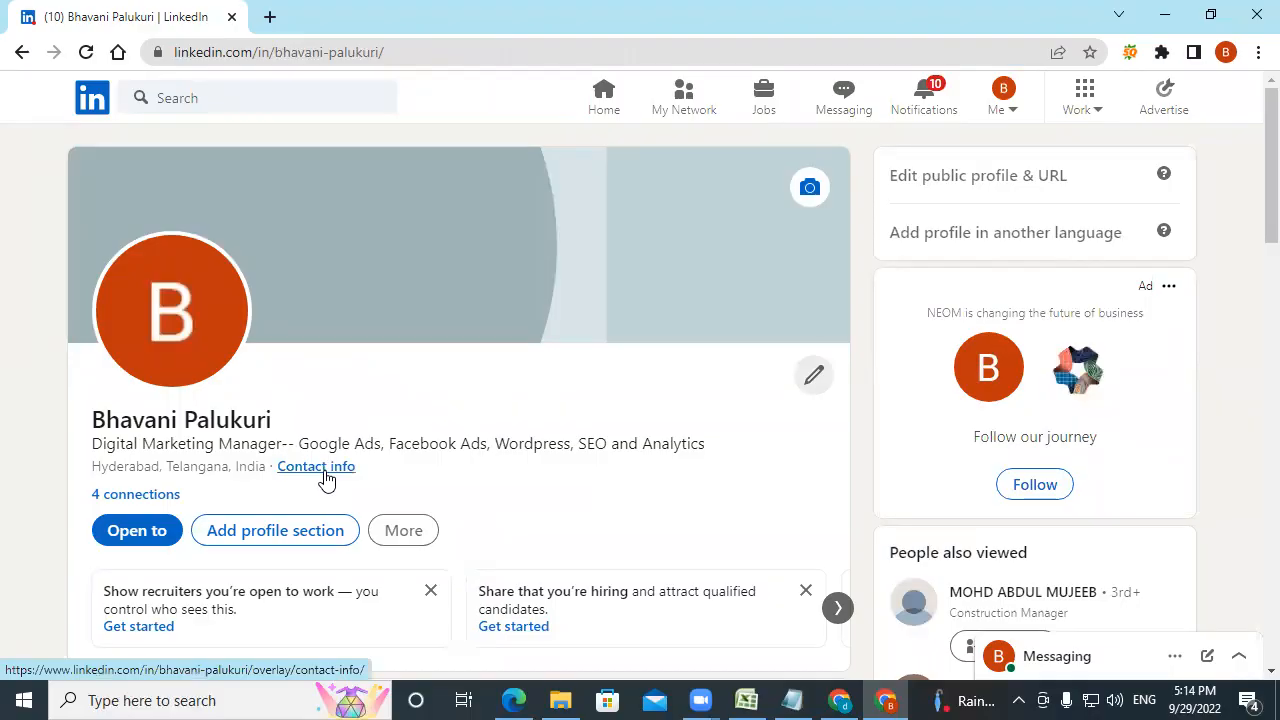
- Open the profile's contact info for editing, view the phone type choices and remaining fields, and close the form without saving
left_click(316, 467)
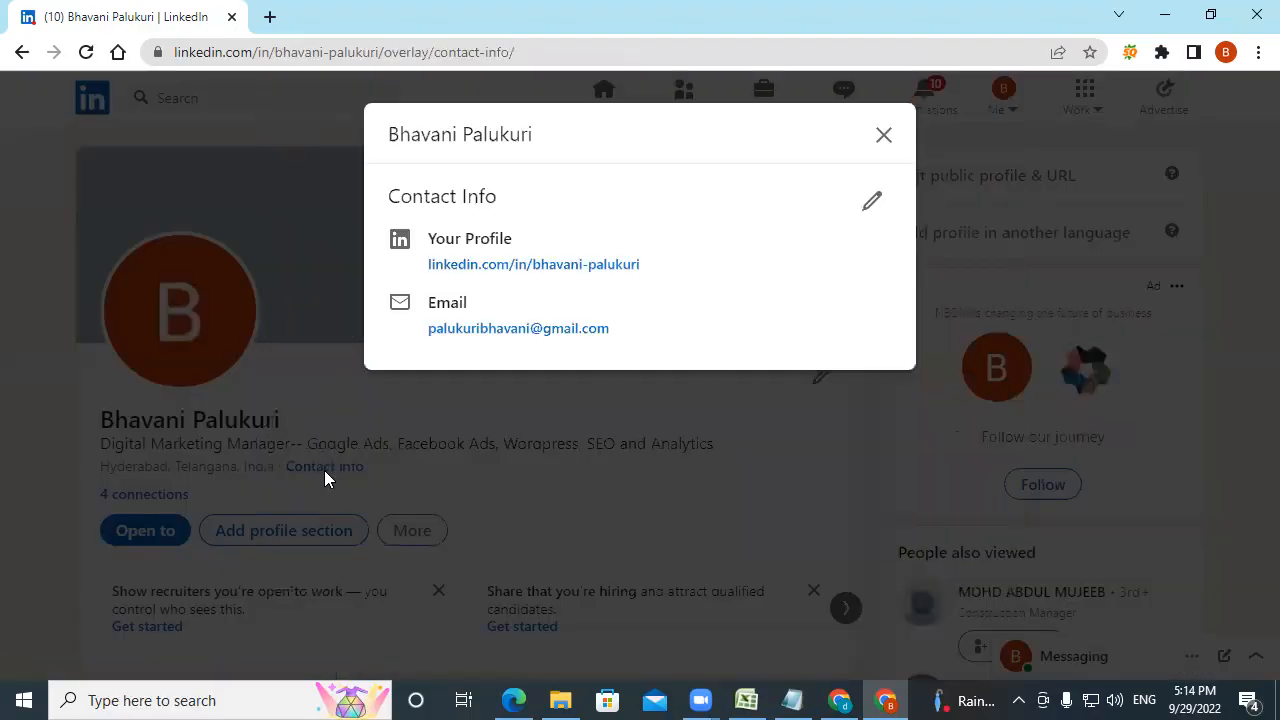
left_click(871, 201)
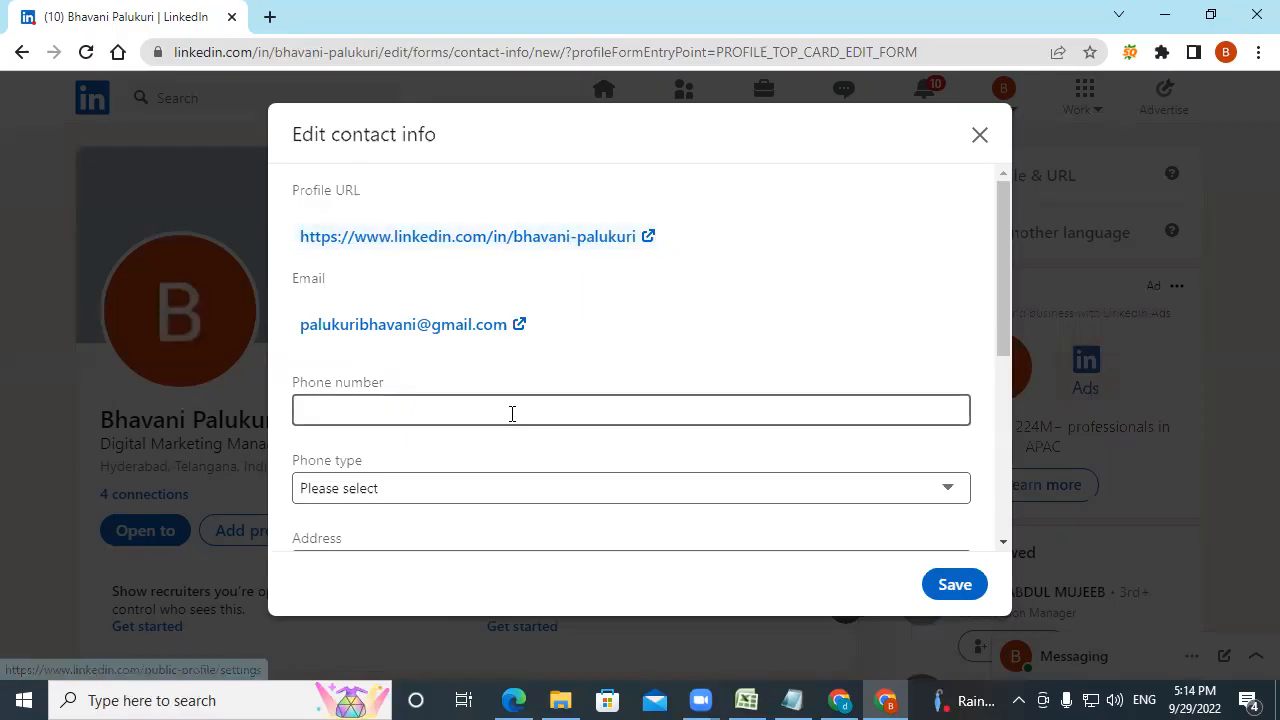
scroll(483, 486, "down", 2)
left_click(482, 292)
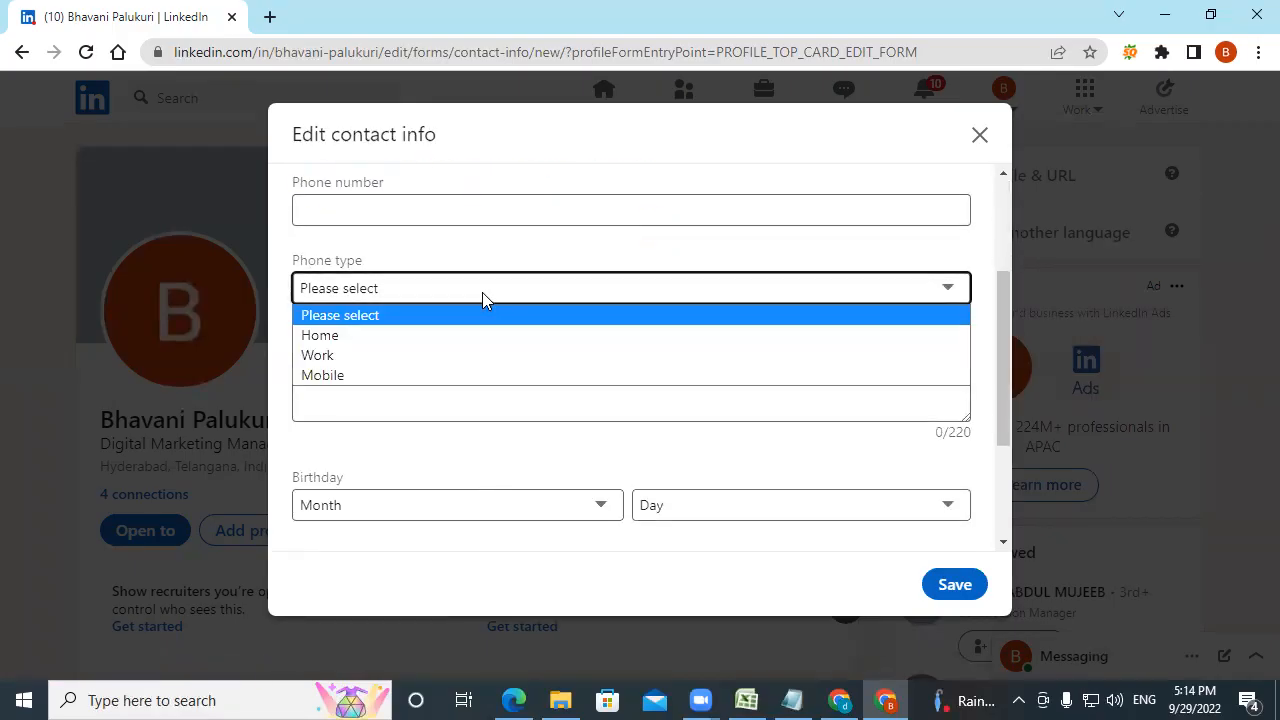
left_click(460, 457)
scroll(462, 467, "down", 2)
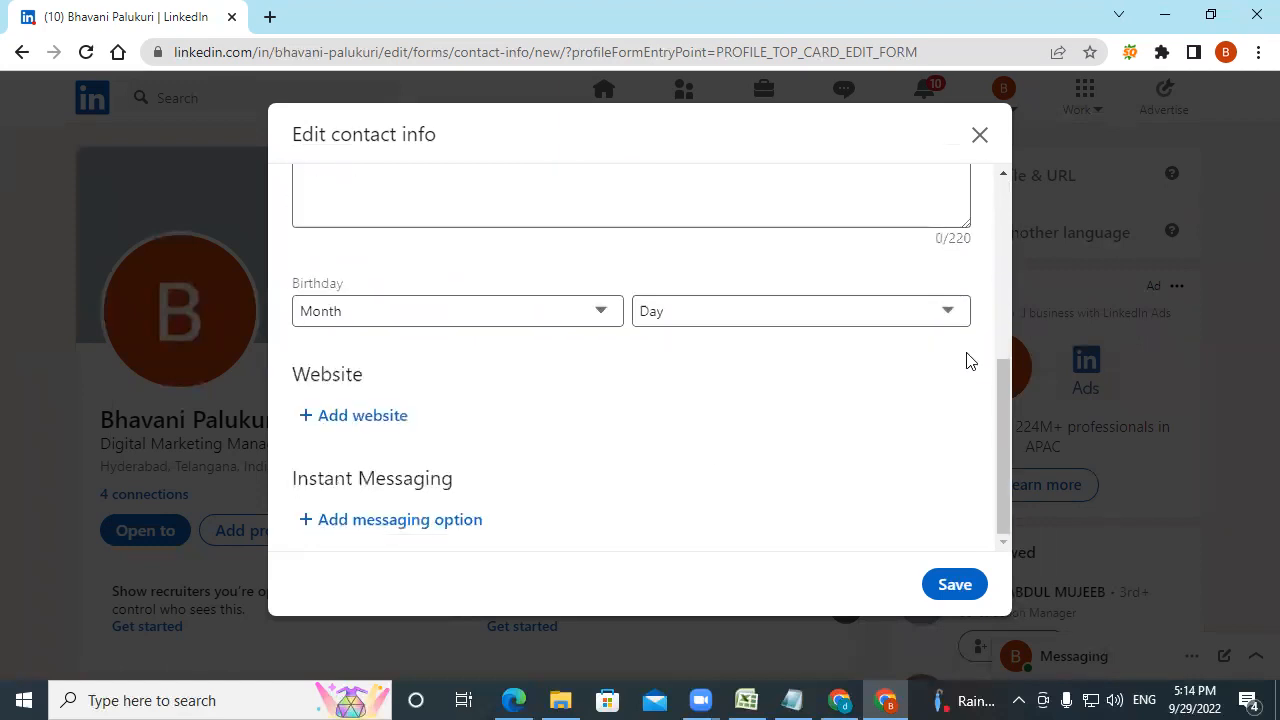
left_click(984, 136)
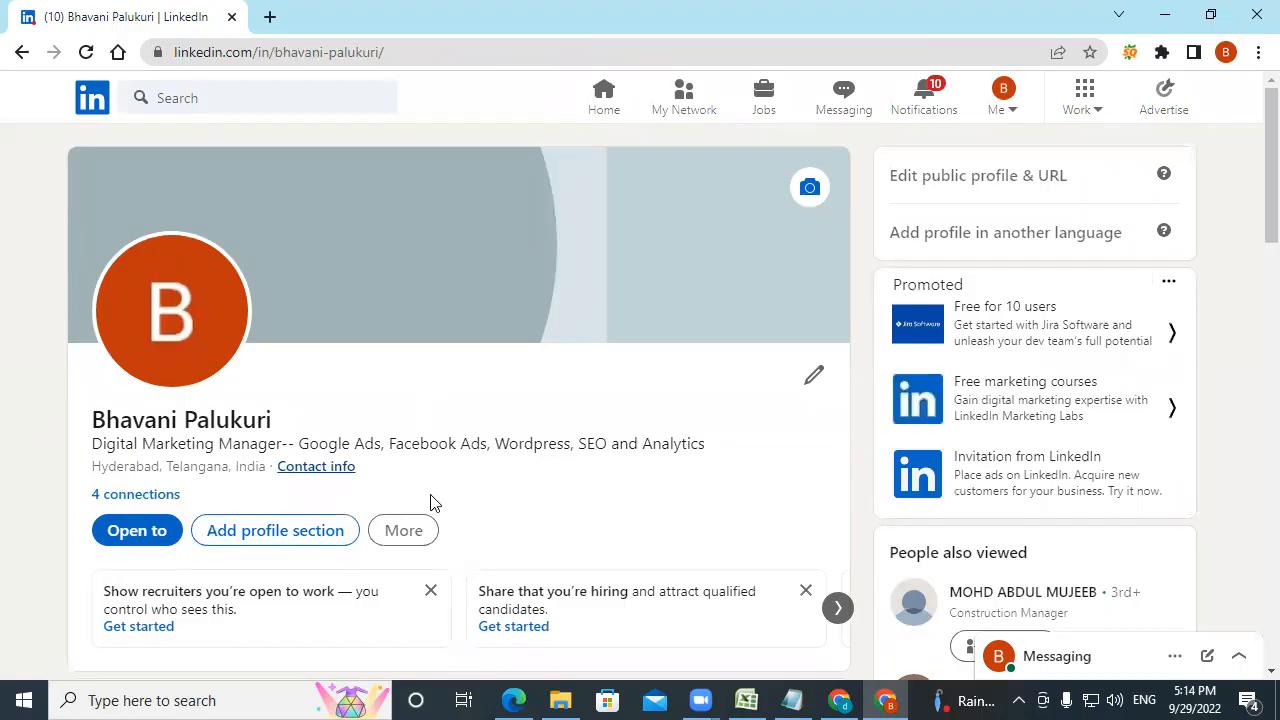
- Check the page 3 checklist in the course PDF, return to LinkedIn in Chrome, and view the profile's Open to options
left_click(517, 699)
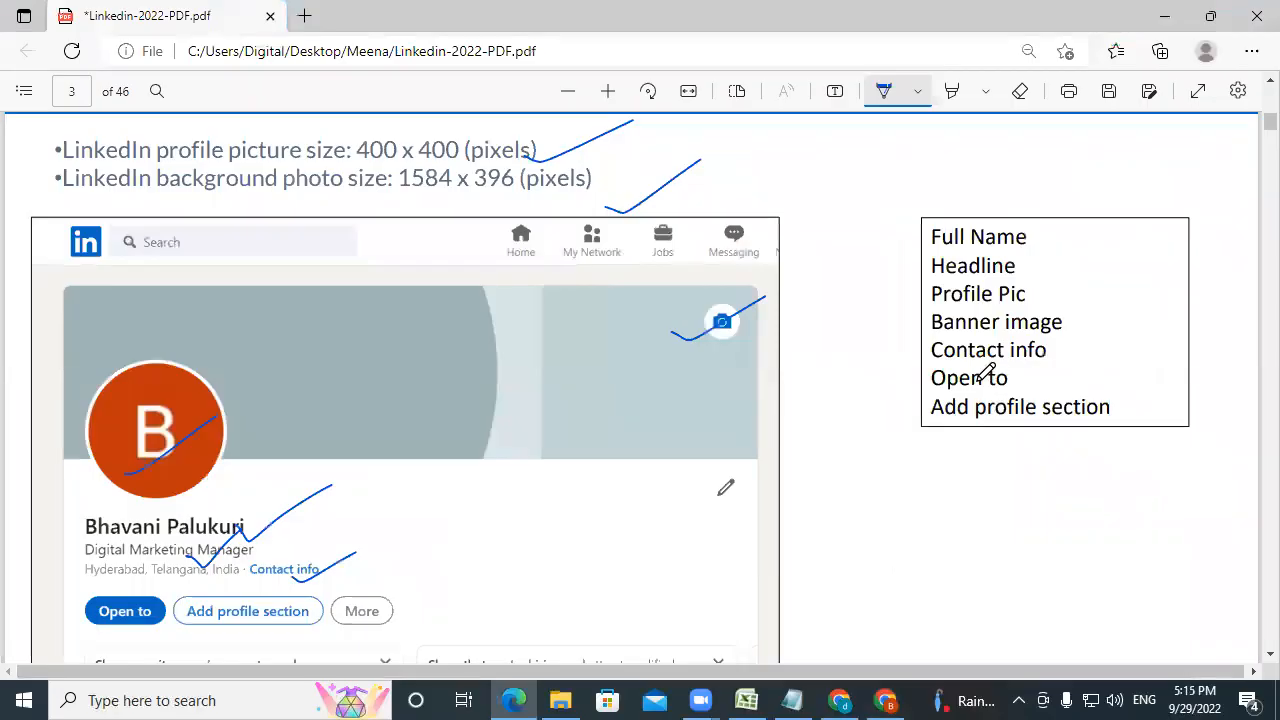
left_click(840, 700)
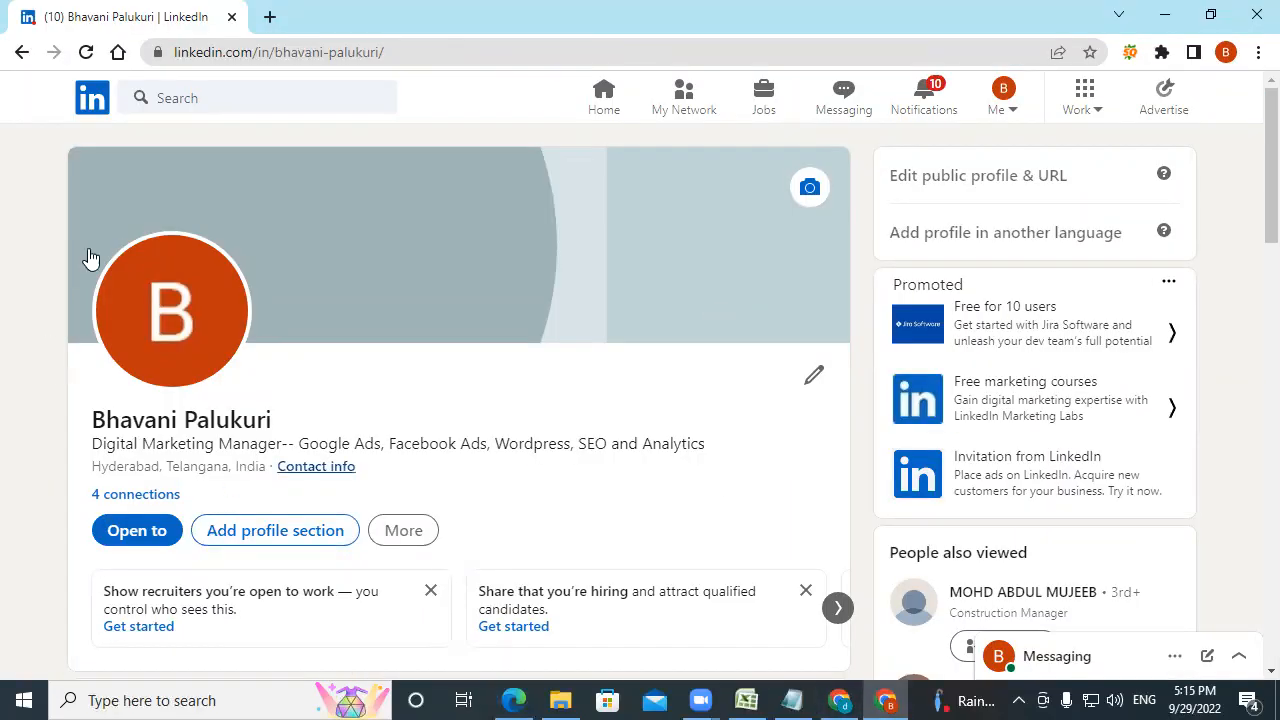
left_click(120, 545)
scroll(120, 545, "down", 2)
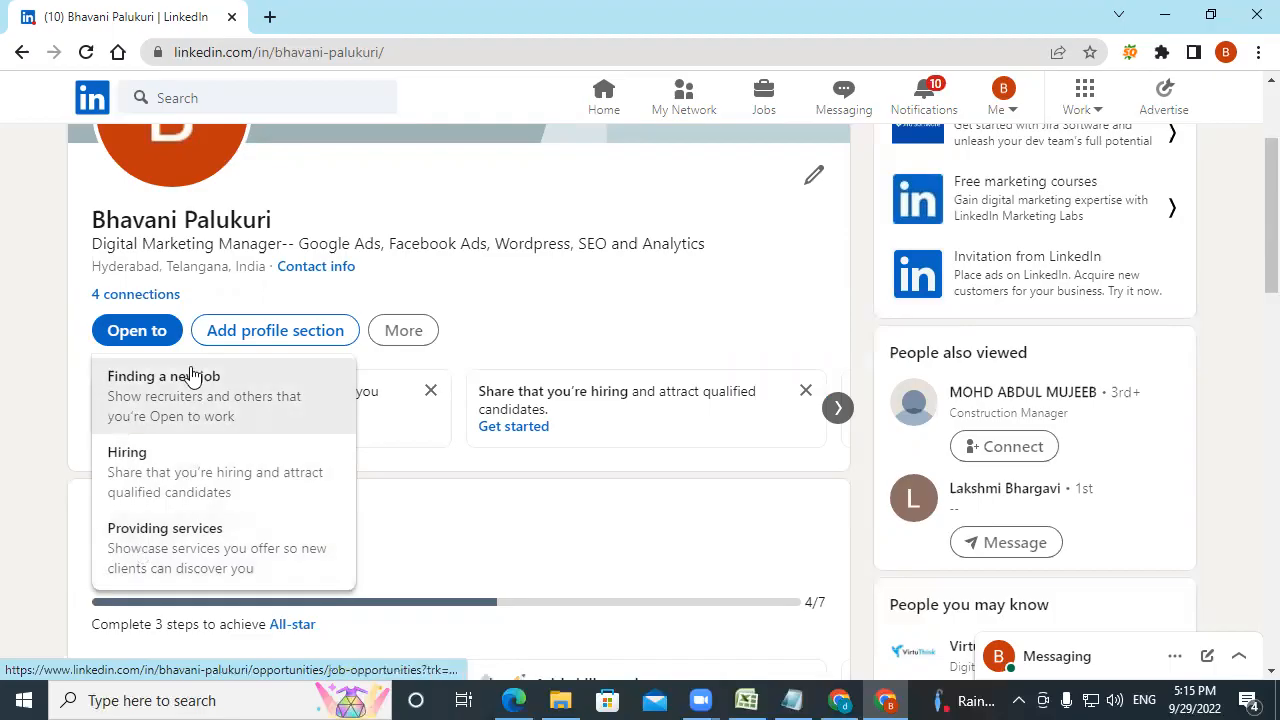
left_click(630, 547)
- Switch to the course PDF in Edge and tick Add profile section in the page 9 profile screenshot
left_click(518, 698)
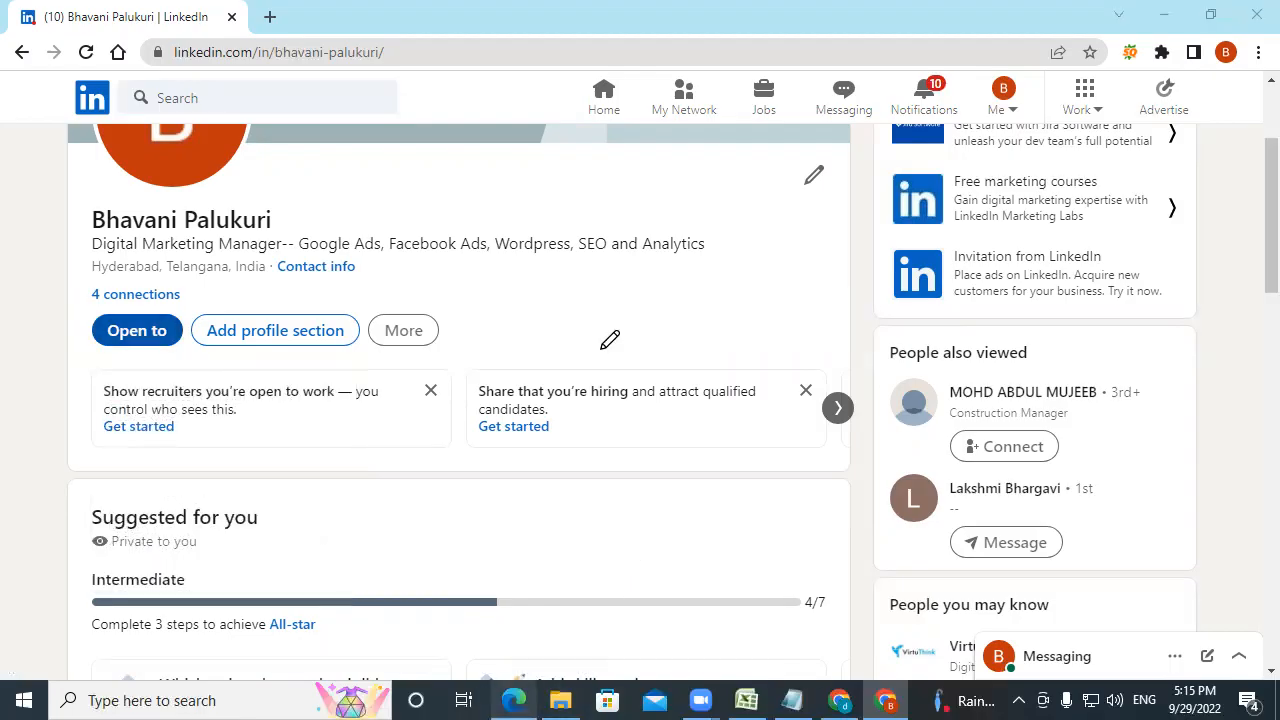
scroll(610, 340, "down", 8)
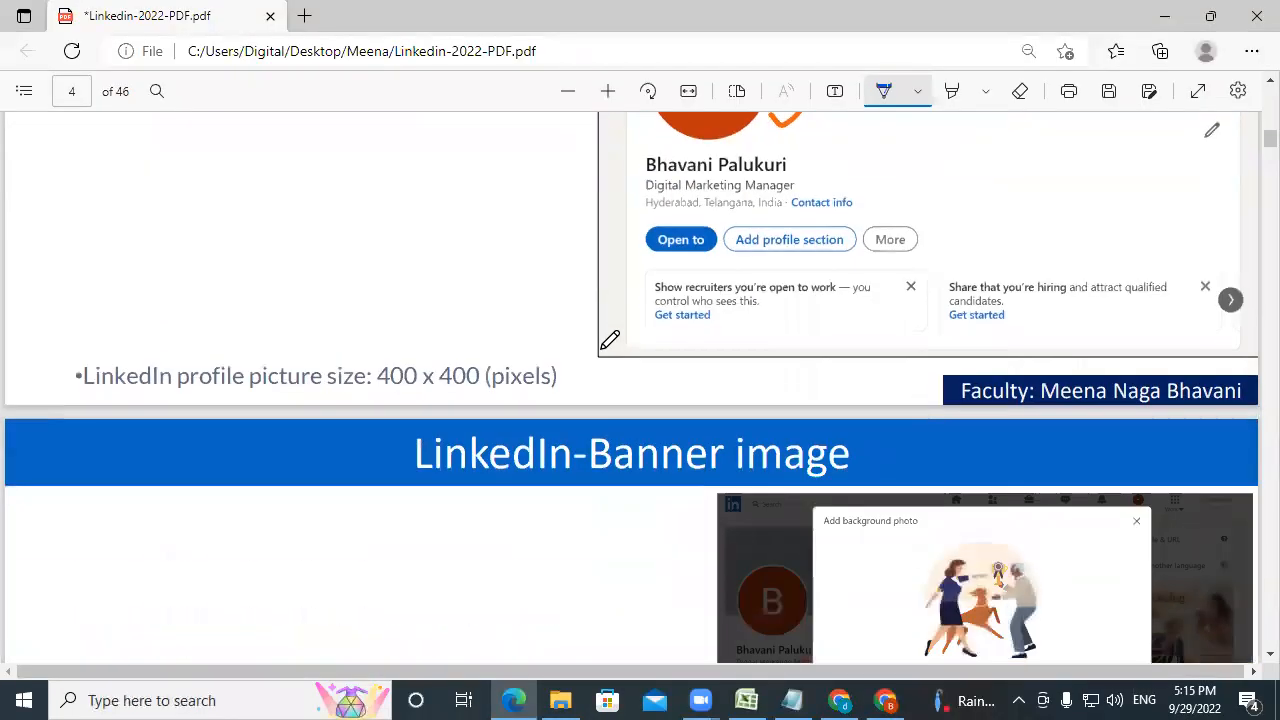
scroll(610, 340, "down", 10)
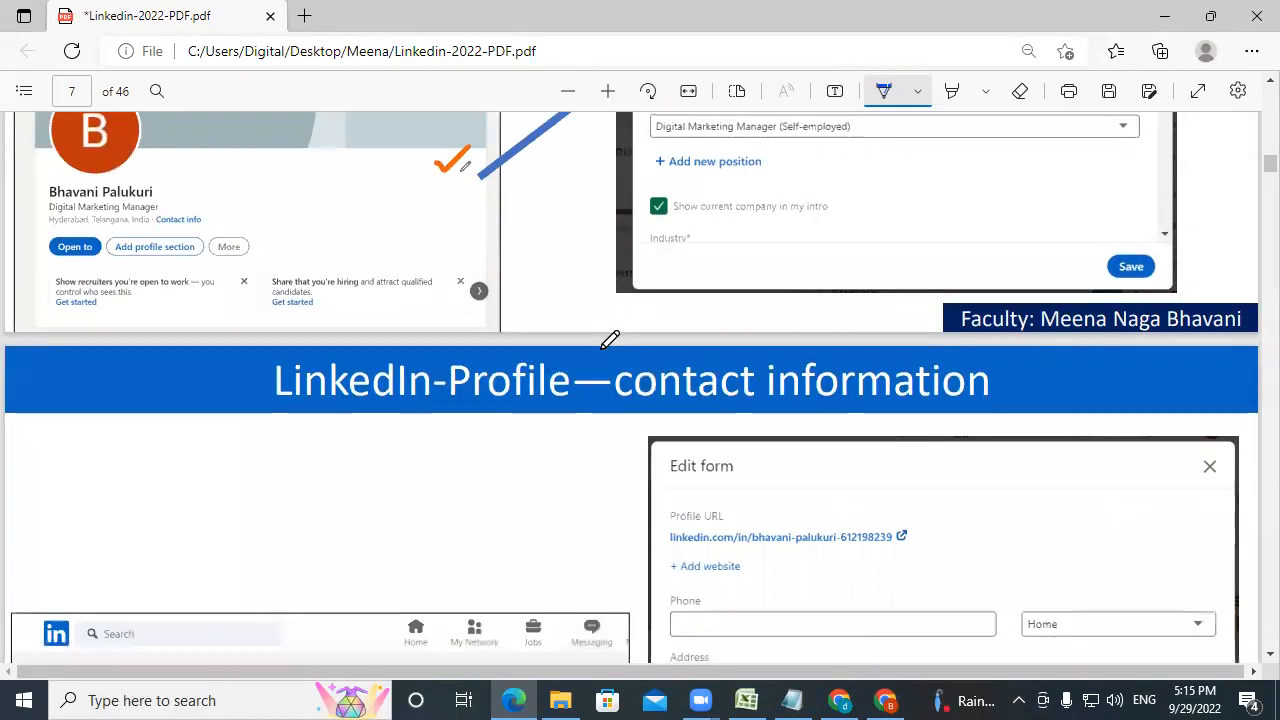
scroll(610, 340, "down", 5)
scroll(610, 340, "down", 3)
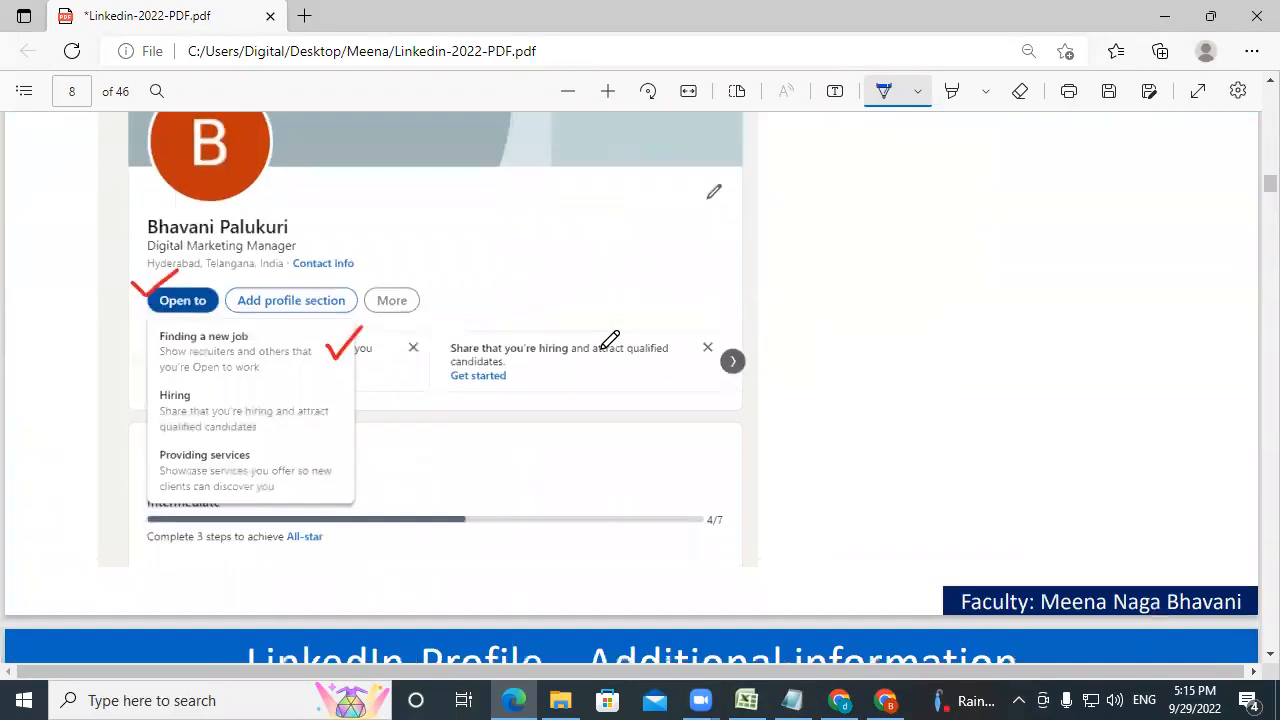
scroll(610, 340, "down", 1)
scroll(596, 312, "down", 3)
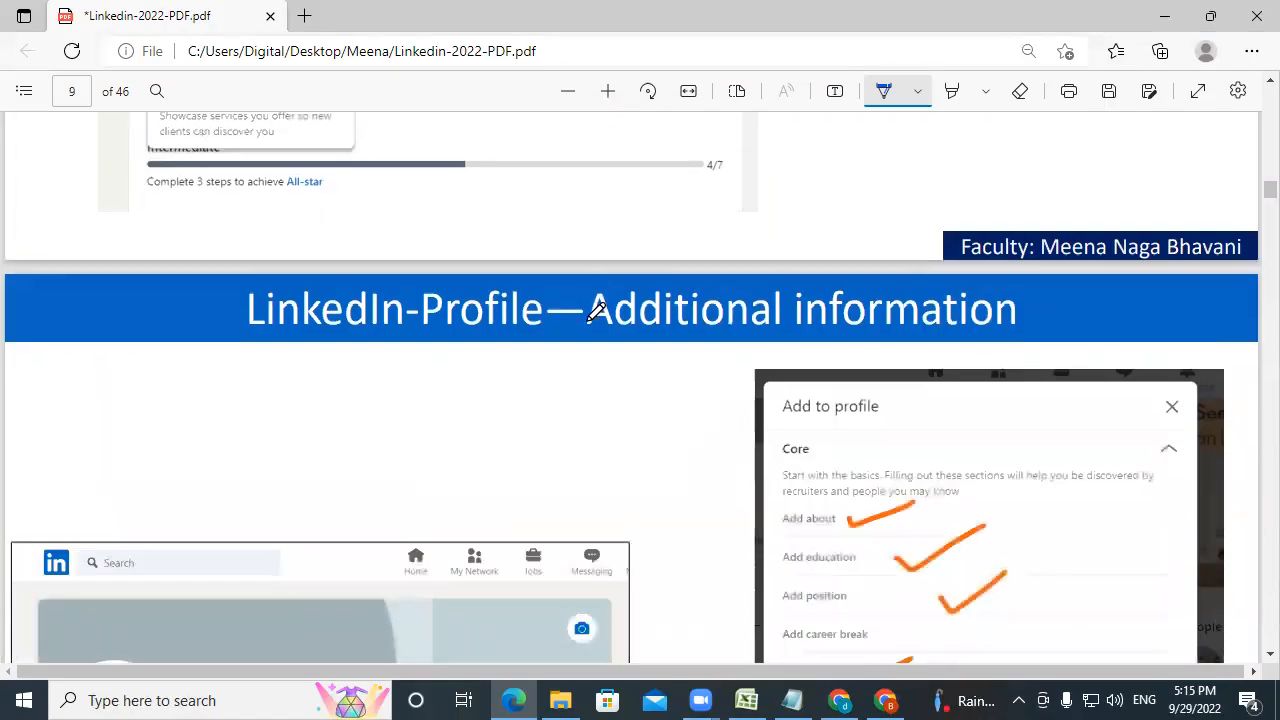
scroll(596, 312, "down", 5)
left_click_drag(176, 432, 277, 380)
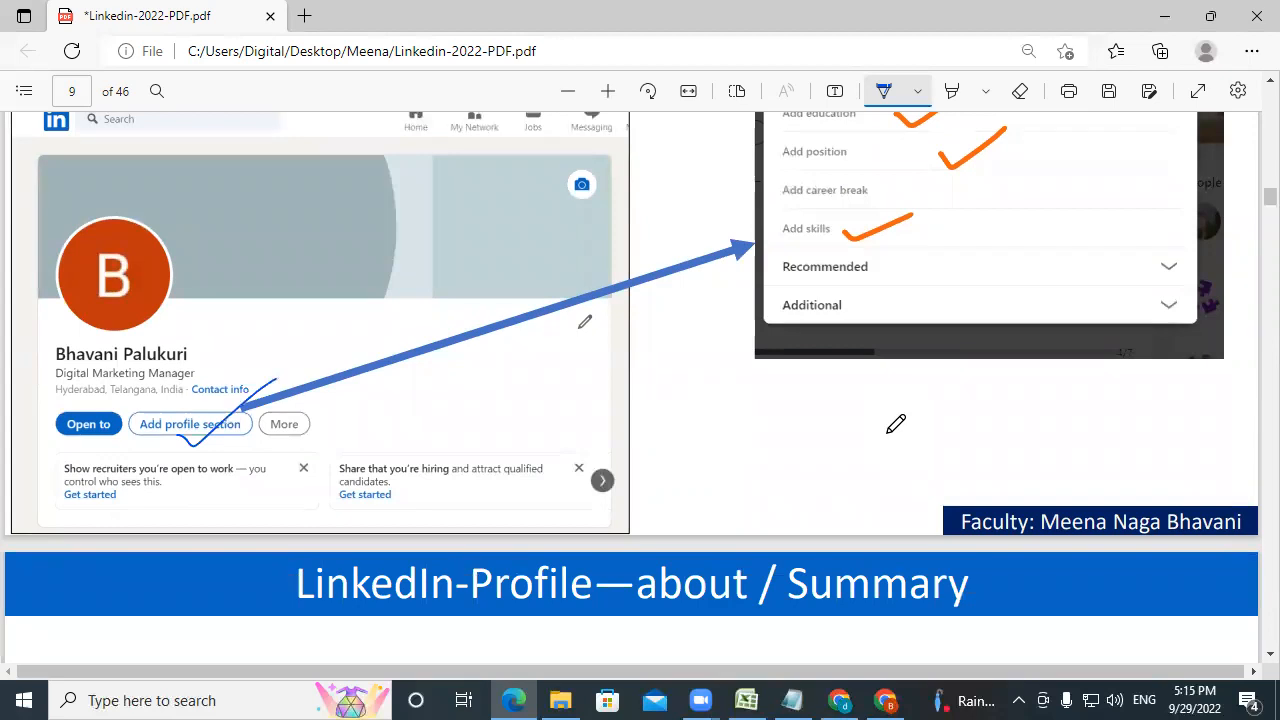
- Switch to LinkedIn in Chrome and view the sections that can be added to the profile, collapsing and re-expanding the Core group
left_click(889, 700)
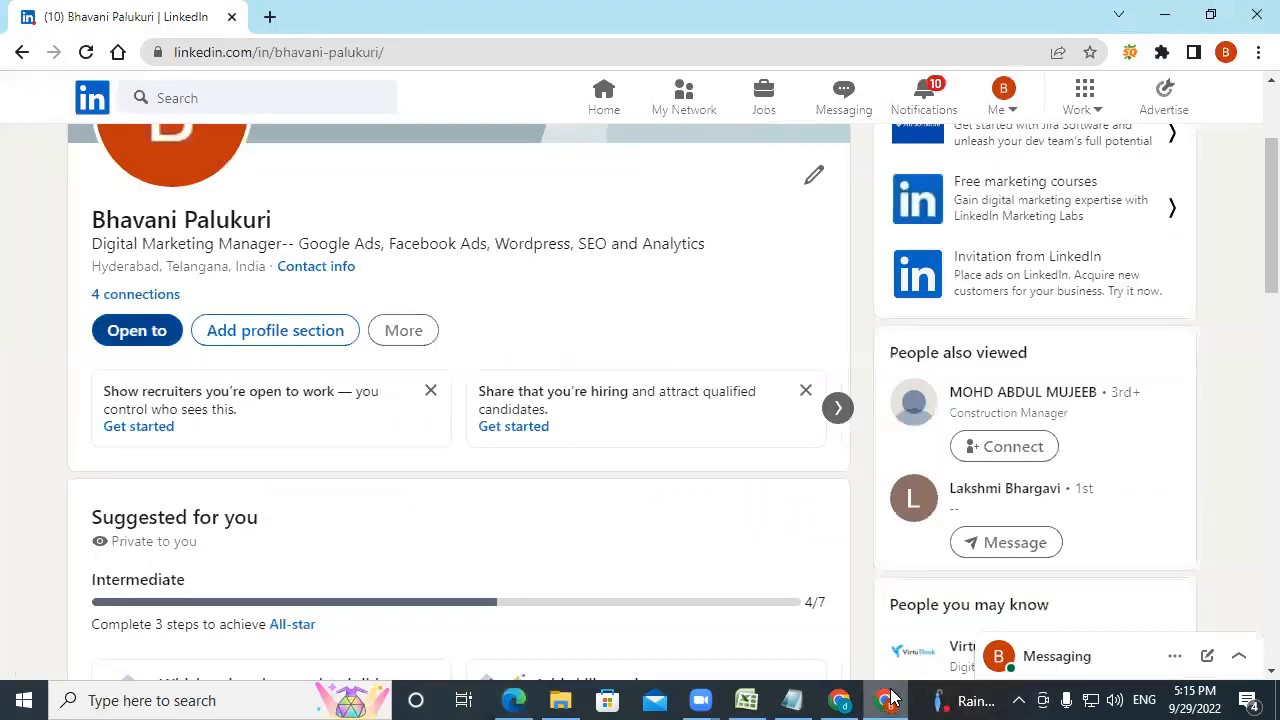
left_click(244, 331)
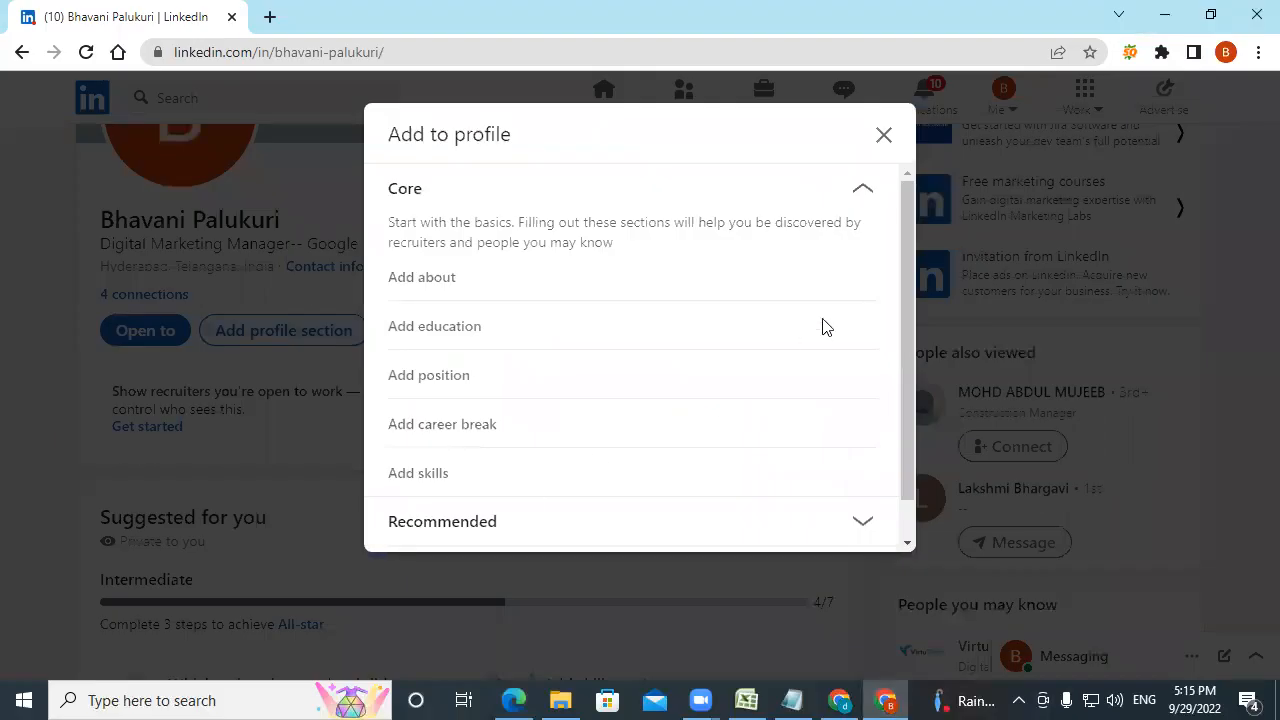
left_click(864, 198)
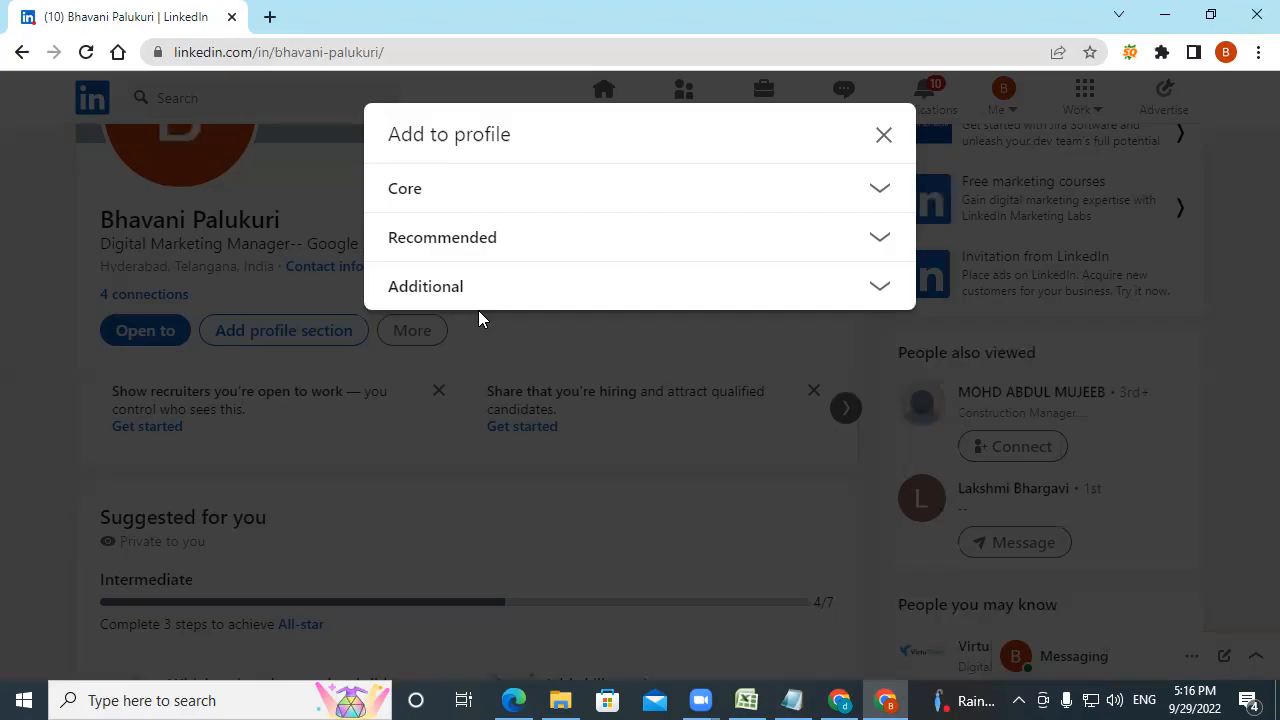
left_click(877, 193)
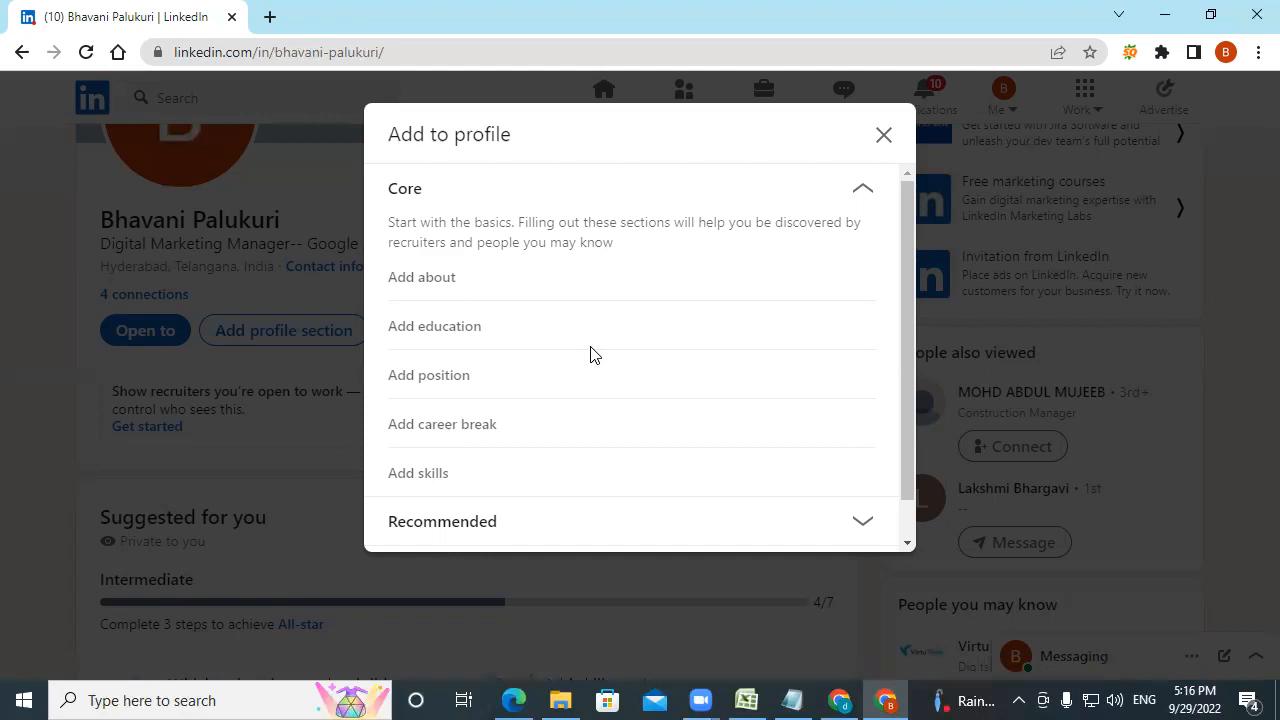
- Open the Add about form in a new browser tab and switch to that tab
right_click(445, 281)
left_click(470, 291)
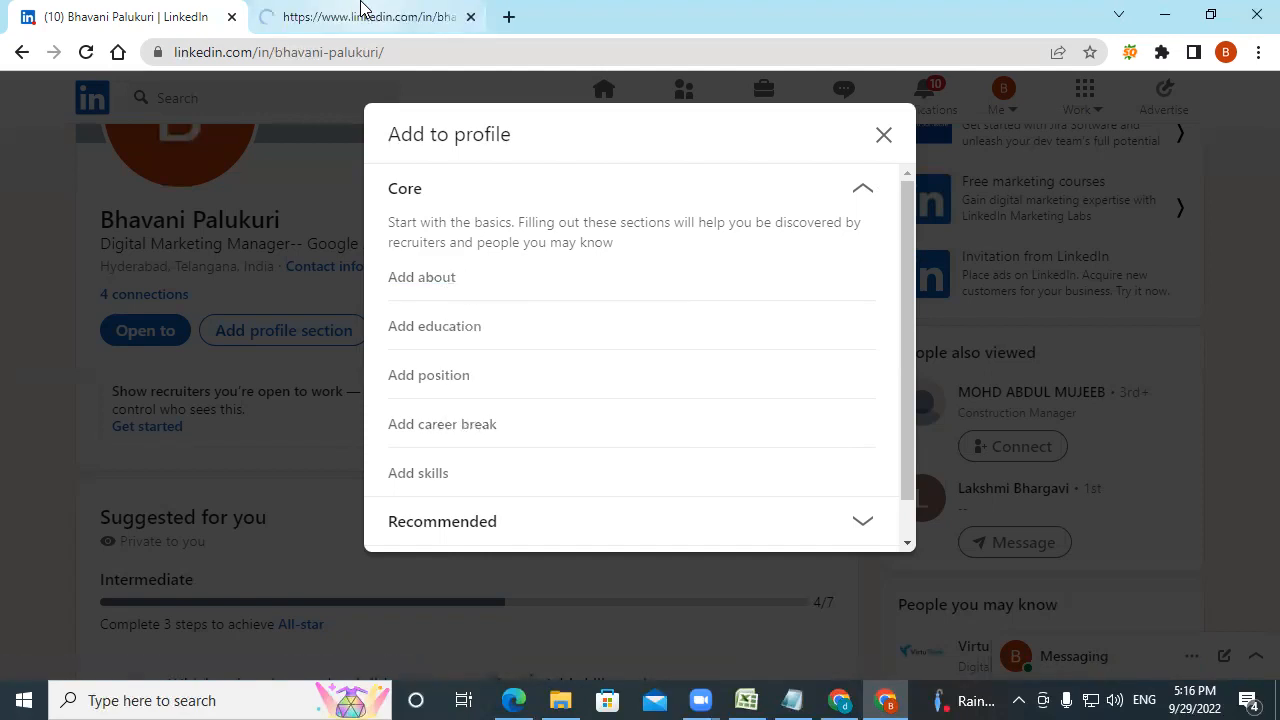
left_click(362, 16)
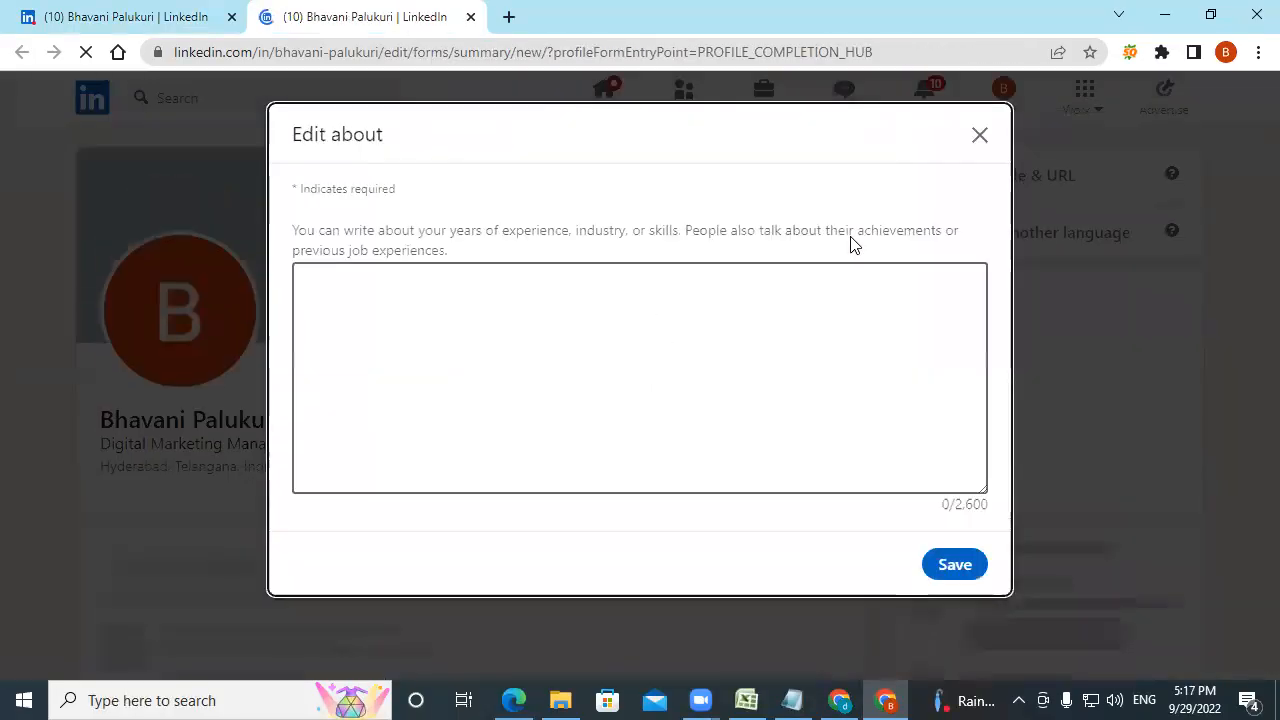
- Examine the Edit about form's text field and character limit, and close the form without saving
left_click_drag(950, 504, 1000, 510)
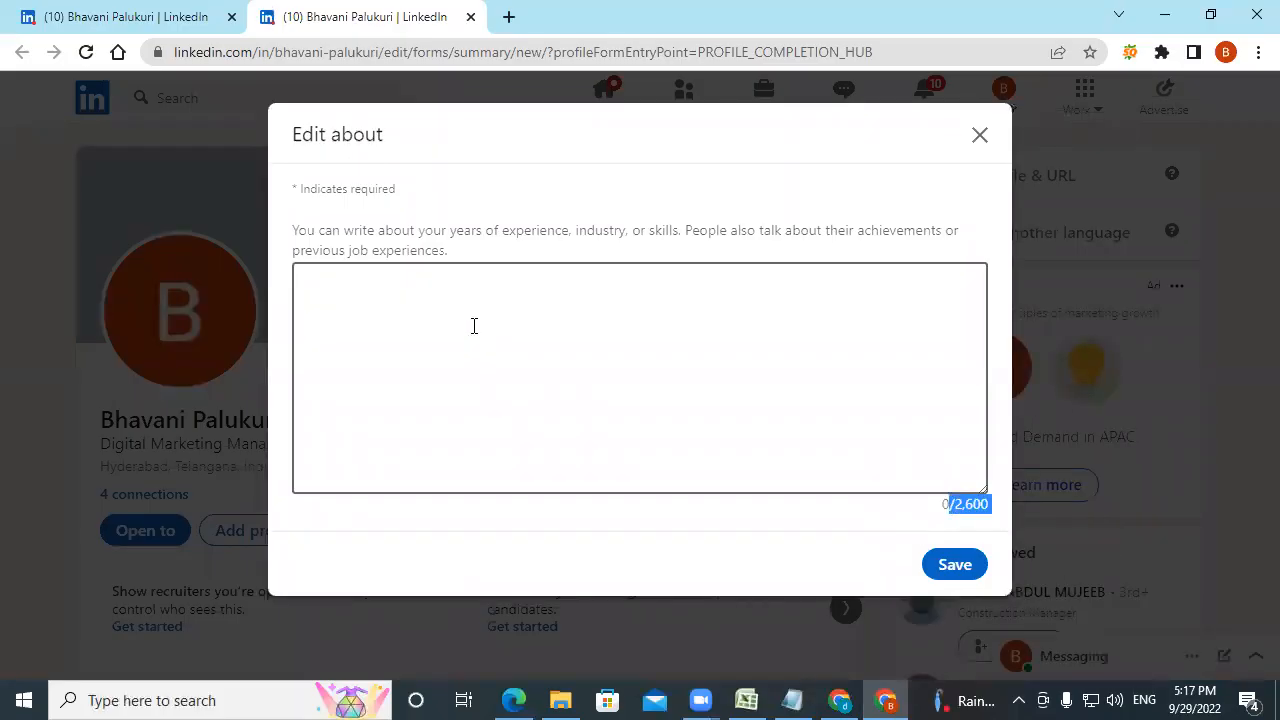
left_click(472, 325)
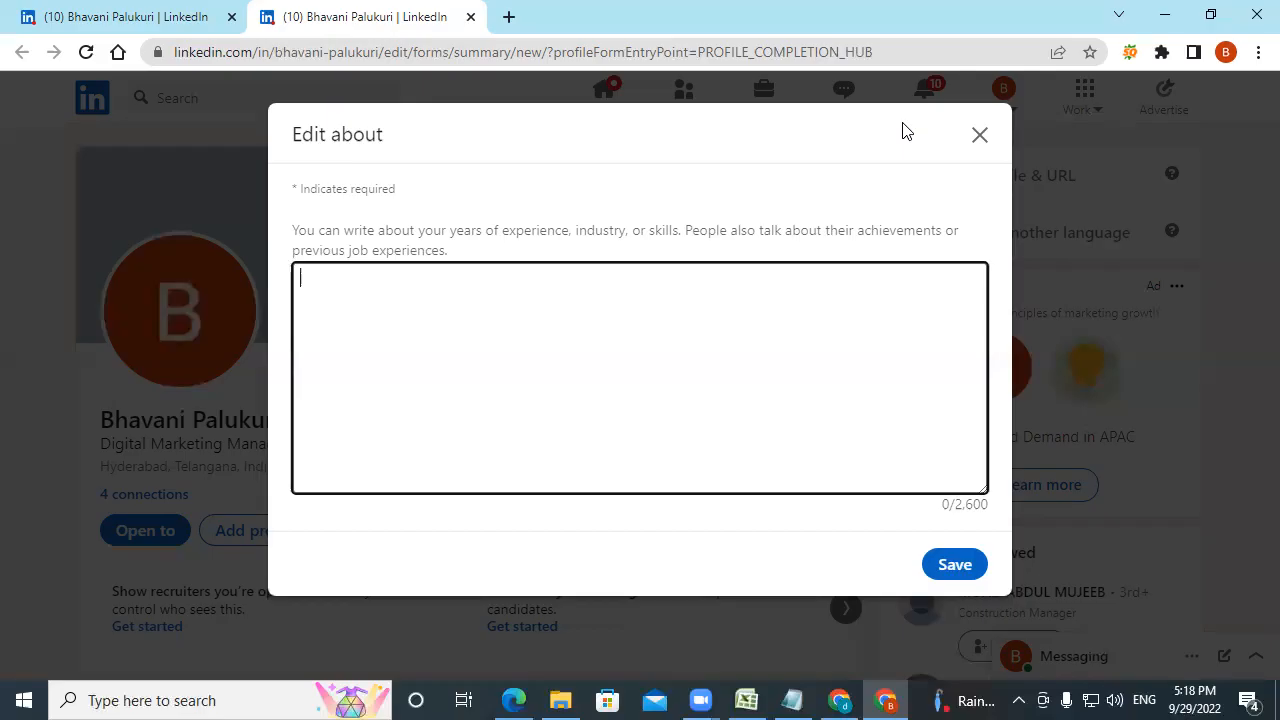
left_click(980, 136)
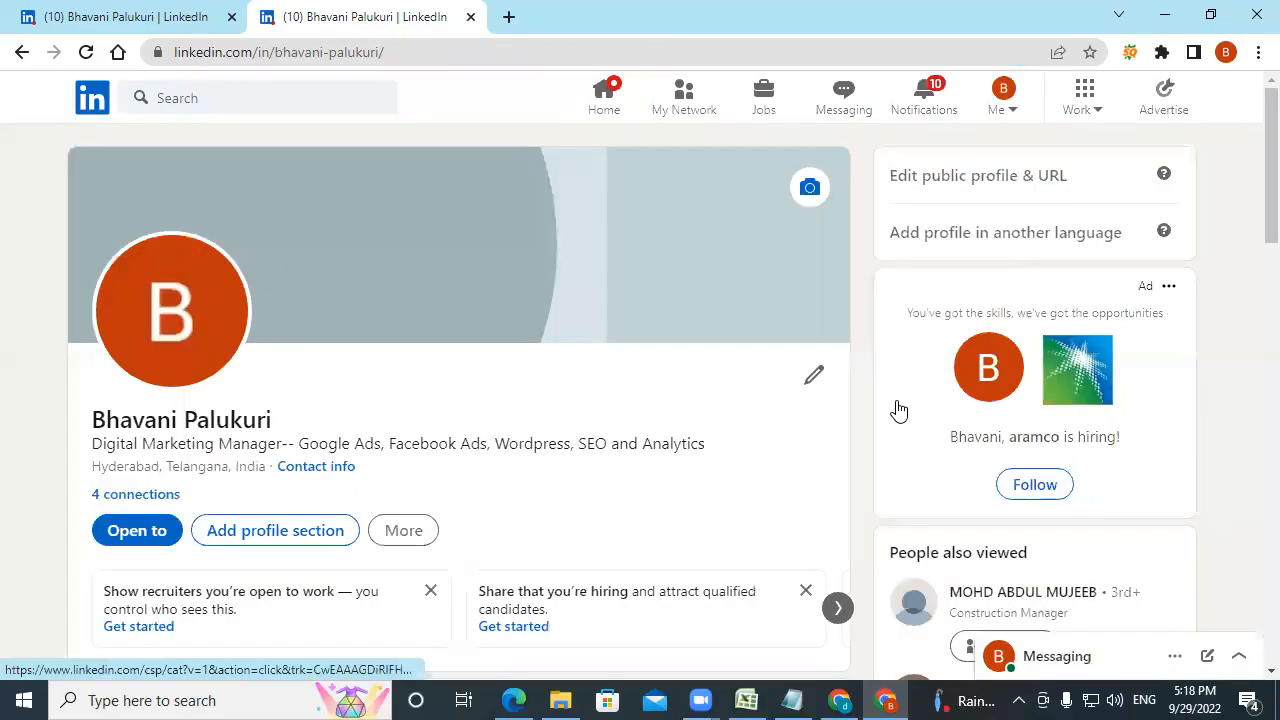
- Return to the Add to profile list, open Add education in a new browser tab, and switch to that tab
left_click(171, 20)
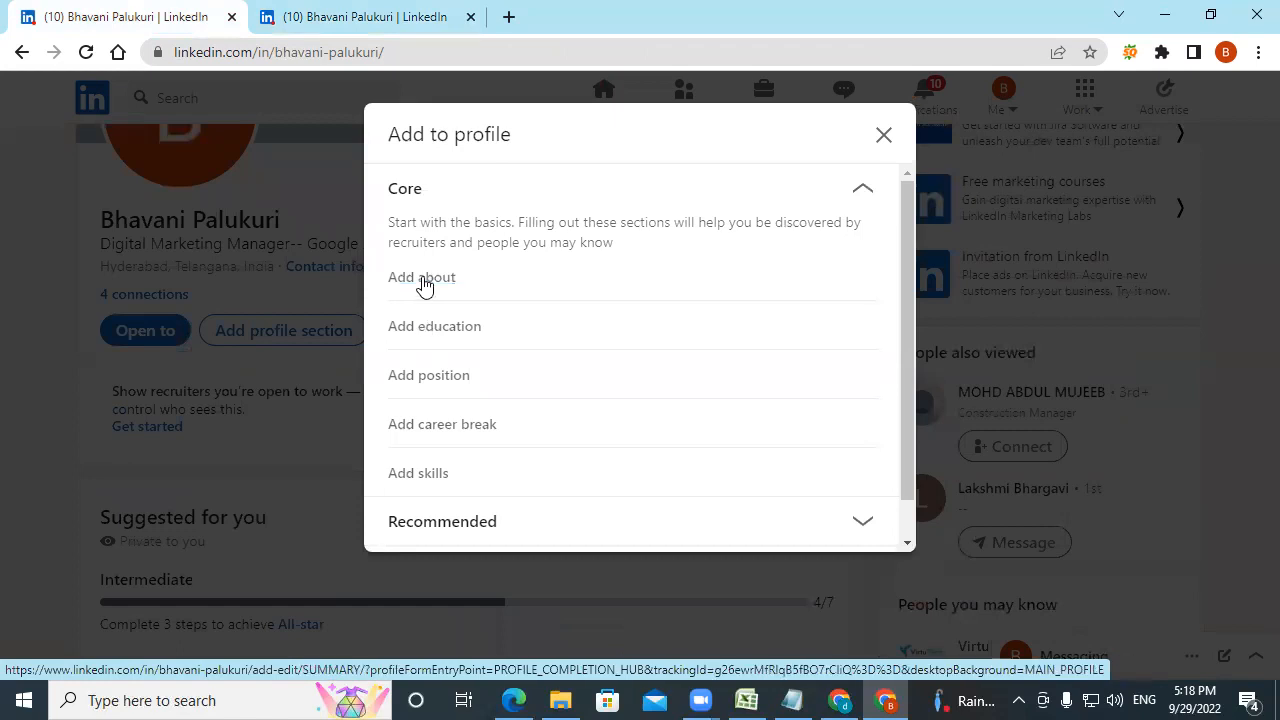
right_click(428, 333)
left_click(462, 344)
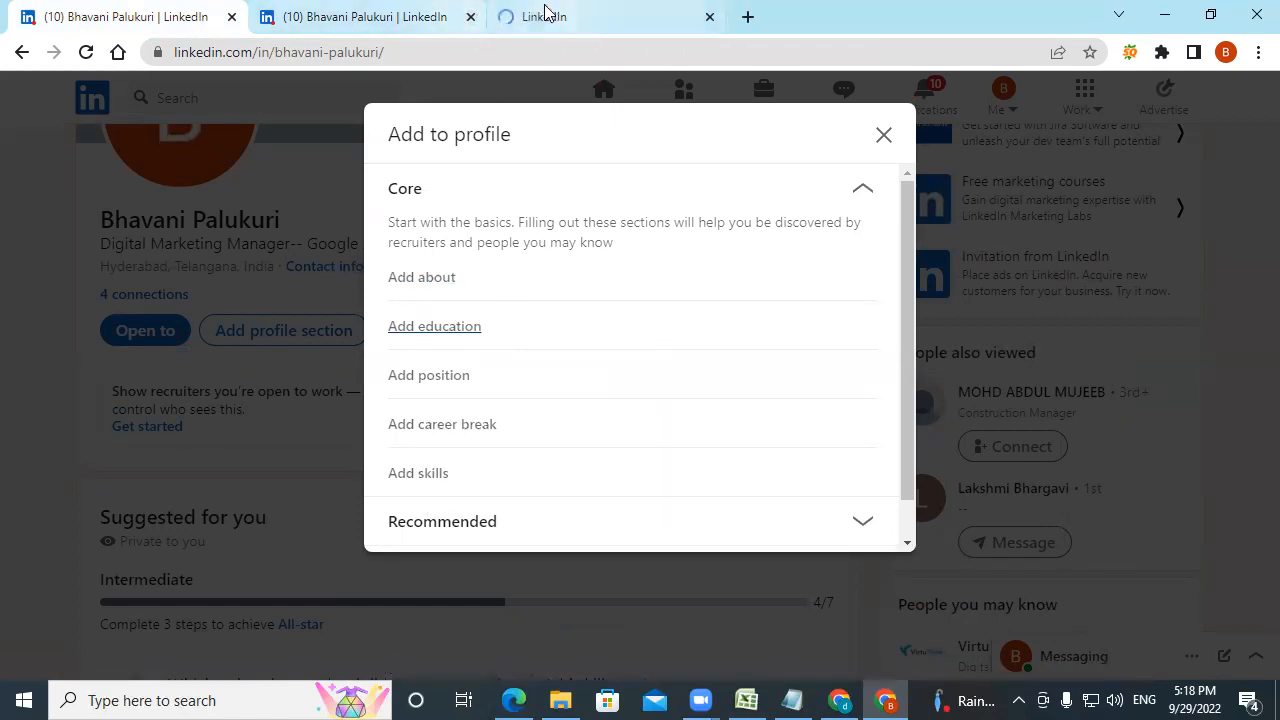
left_click(543, 15)
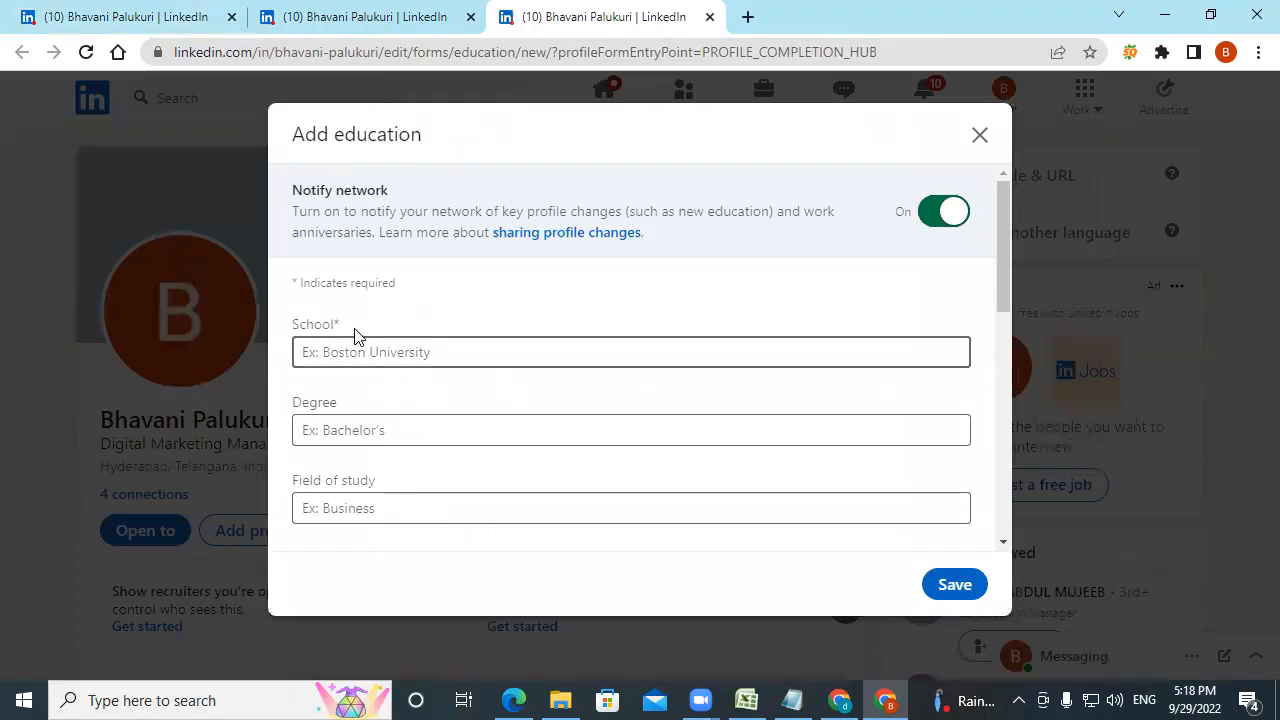
- Examine the School, Degree, Field of study, date and Grade fields of the Add education form
left_click(366, 356)
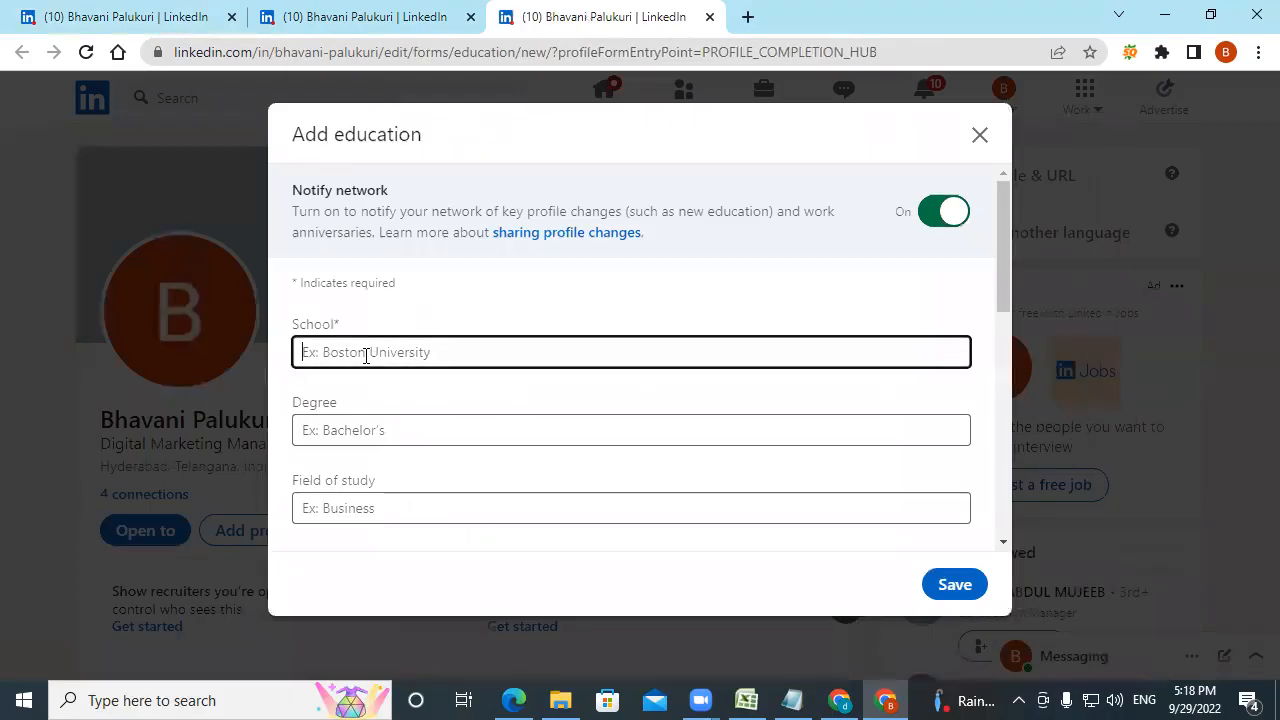
scroll(417, 429, "down", 2)
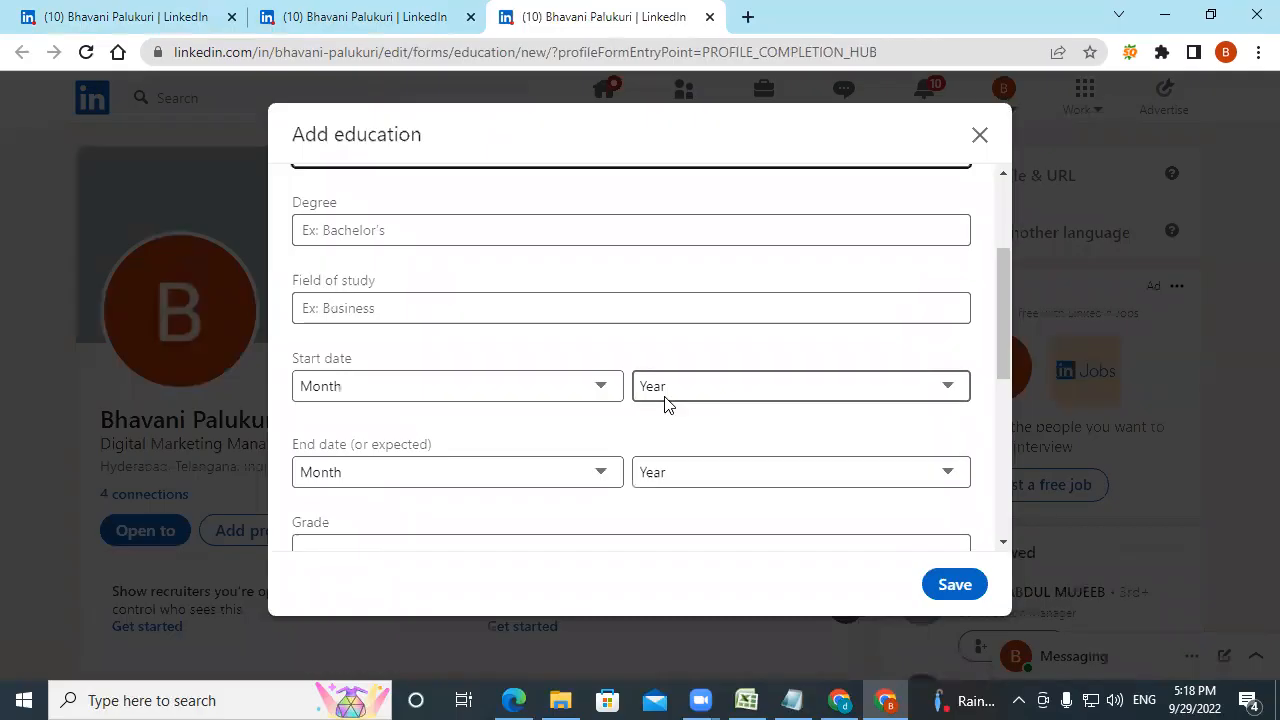
scroll(490, 484, "down", 1)
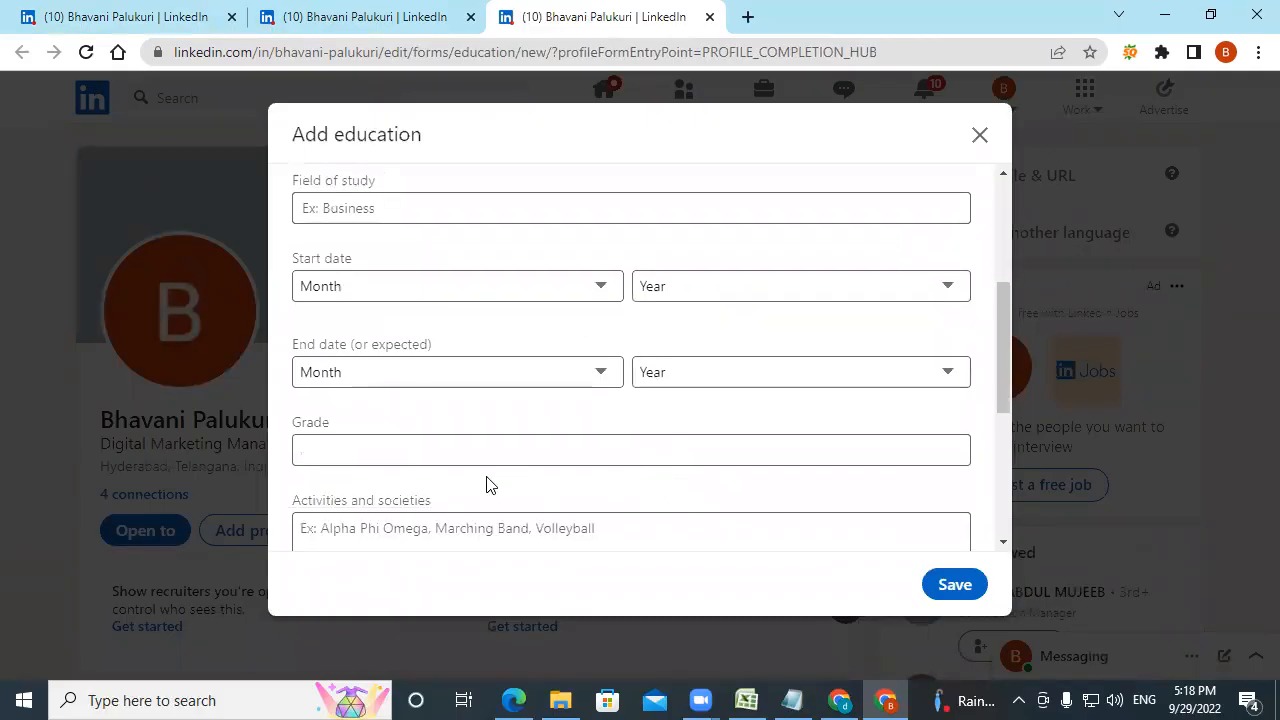
scroll(486, 484, "down", 1)
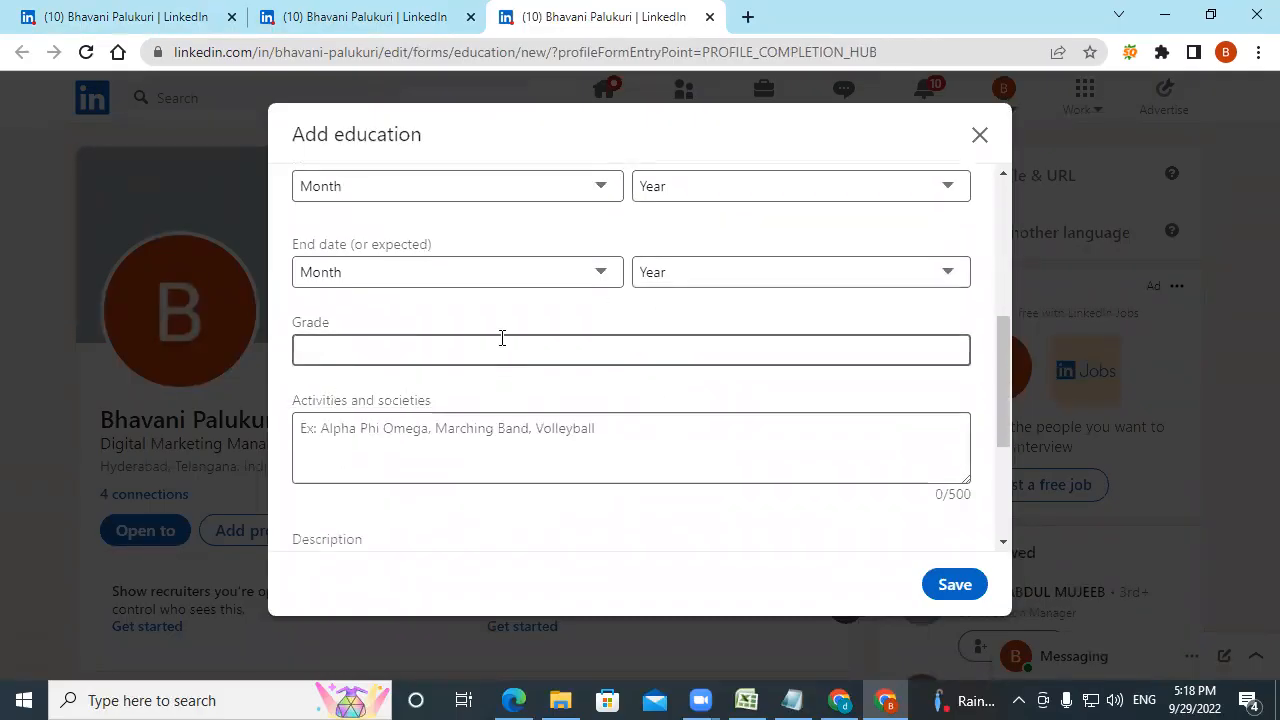
scroll(500, 345, "up", 3)
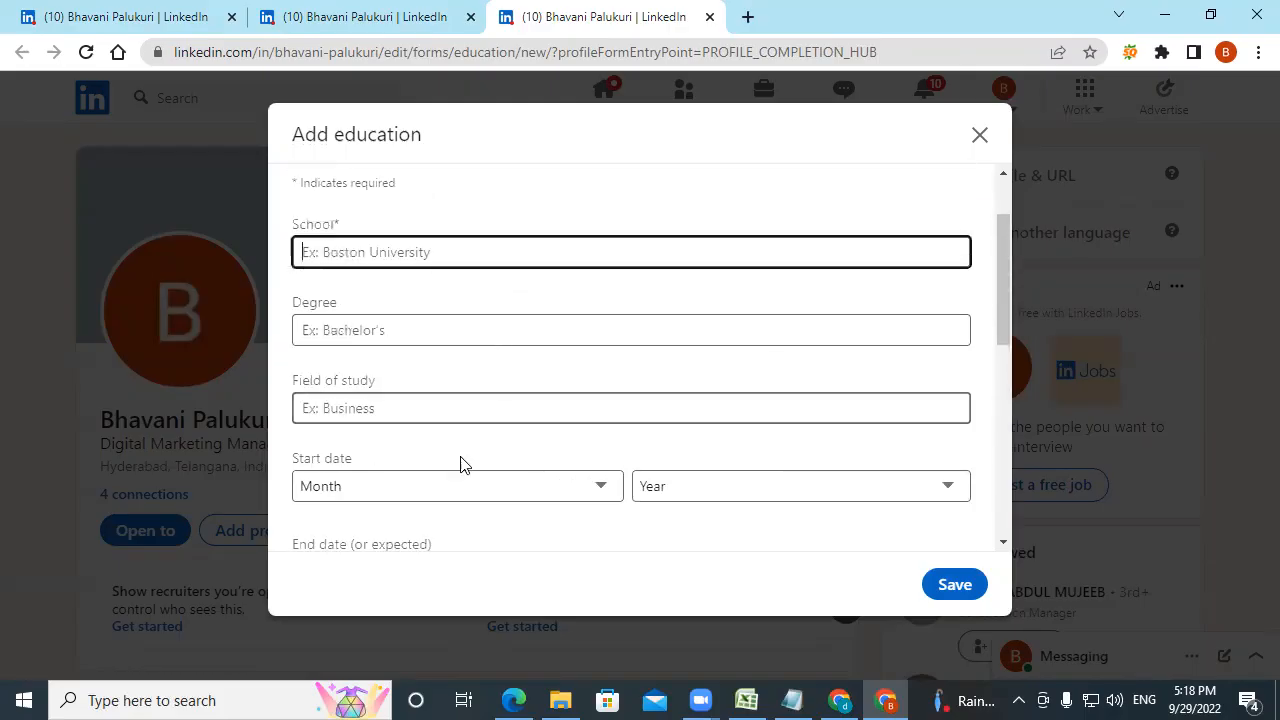
scroll(462, 466, "down", 3)
scroll(457, 466, "up", 3)
left_click(408, 360)
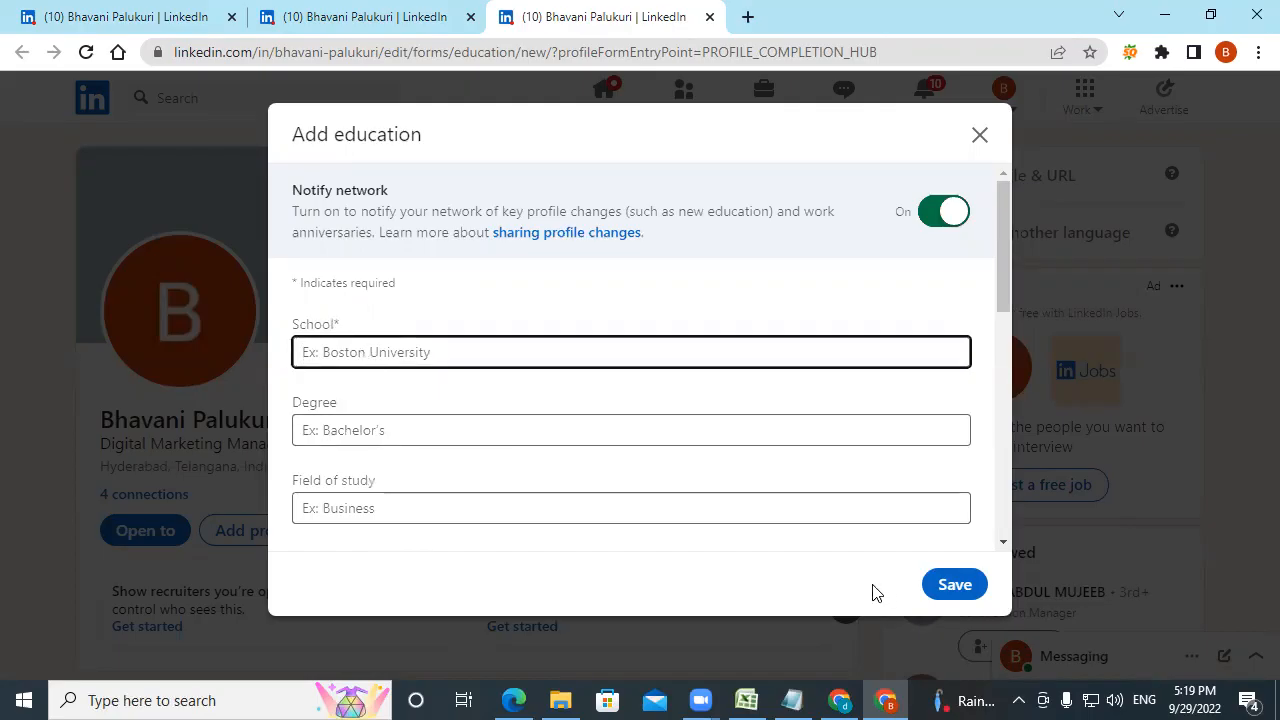
- Review the Add education form's Activities and societies, Description and Media sections, and close the form without saving
scroll(704, 477, "down", 1)
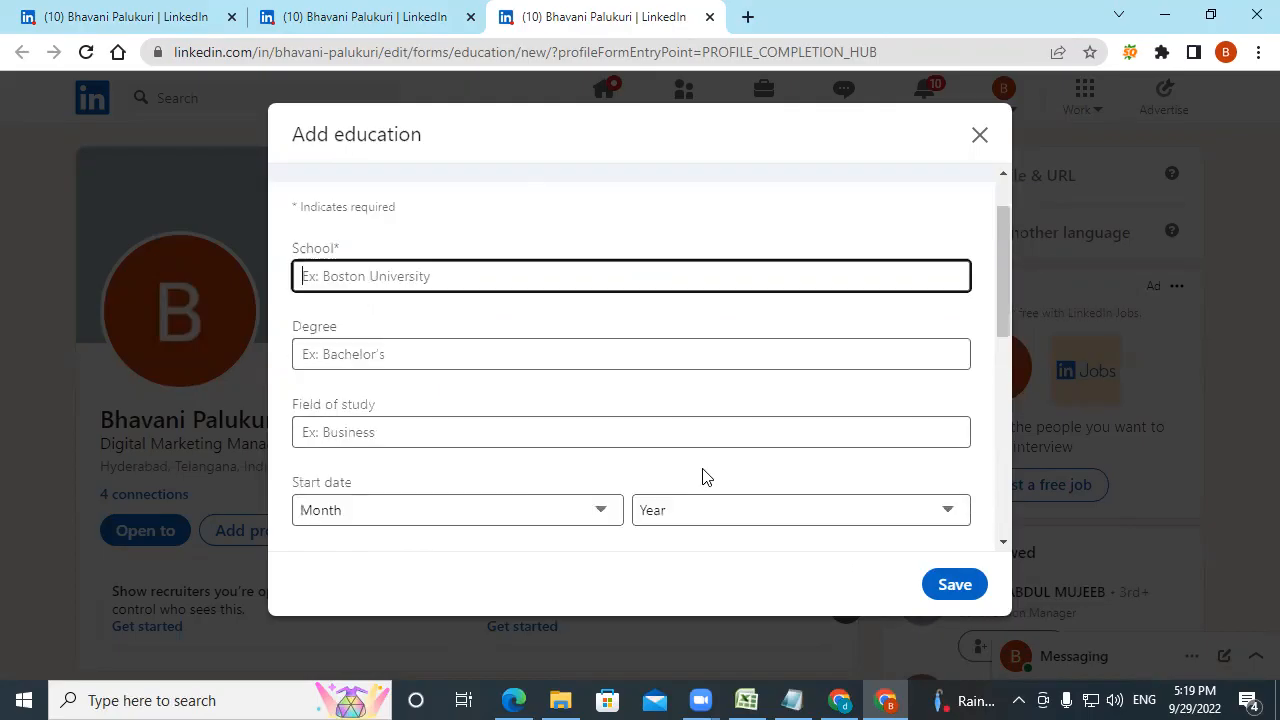
scroll(704, 477, "down", 2)
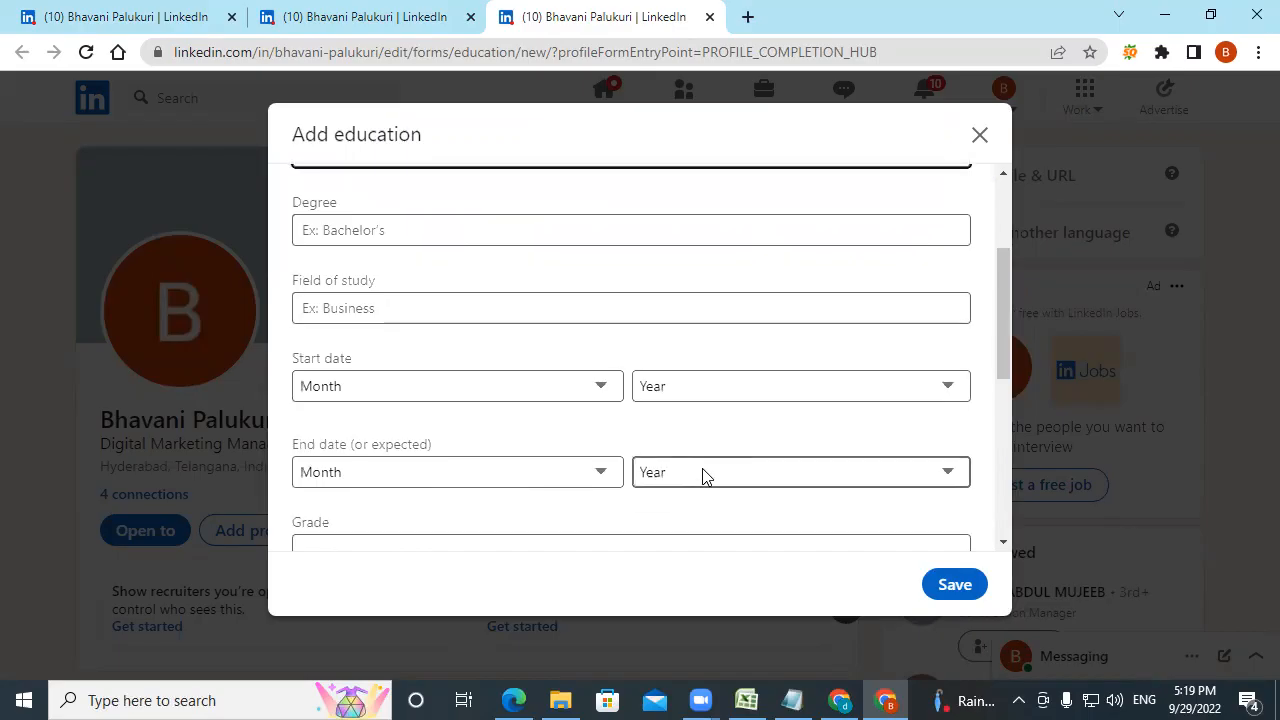
scroll(704, 477, "down", 4)
left_click(352, 377)
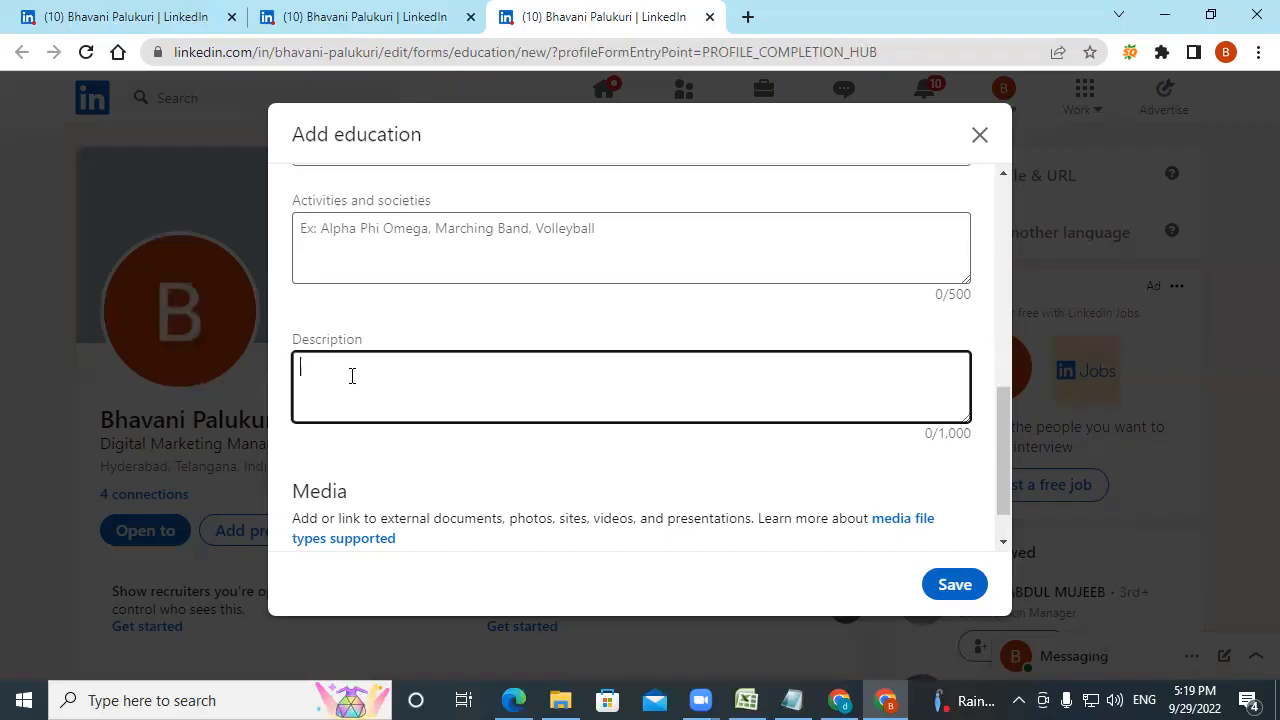
scroll(340, 371, "down", 1)
scroll(340, 366, "up", 3)
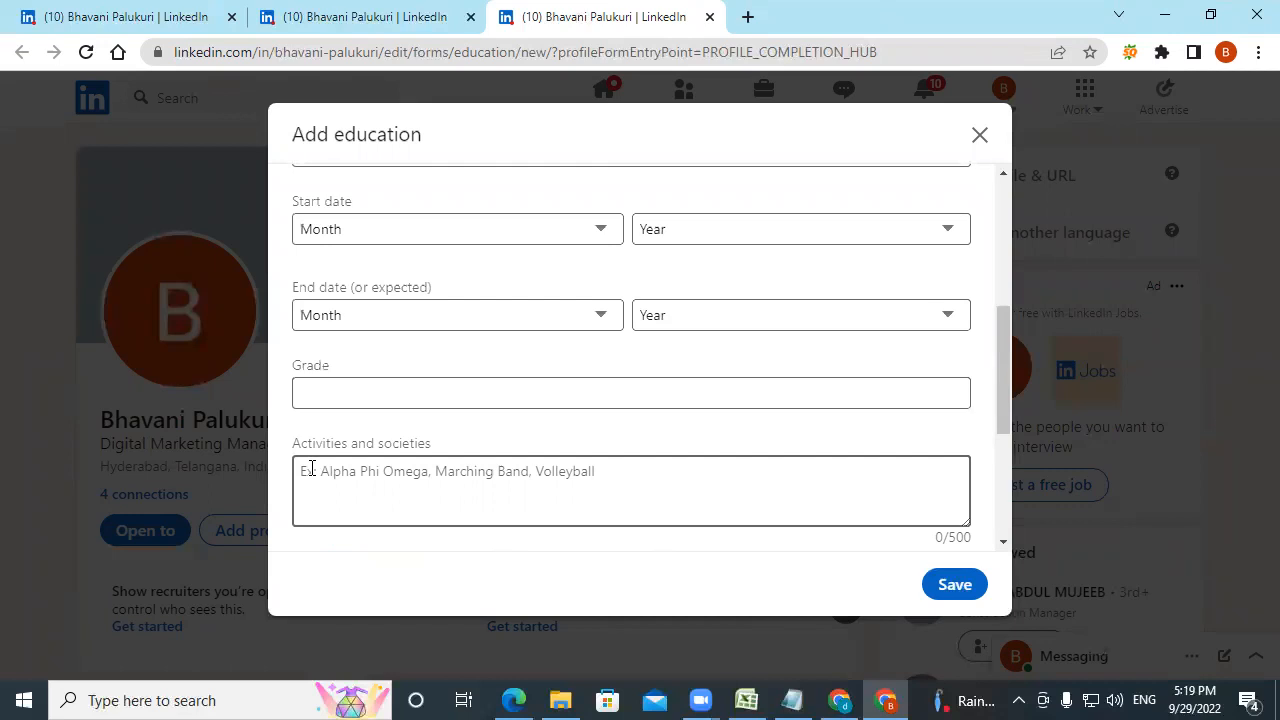
scroll(400, 477, "down", 3)
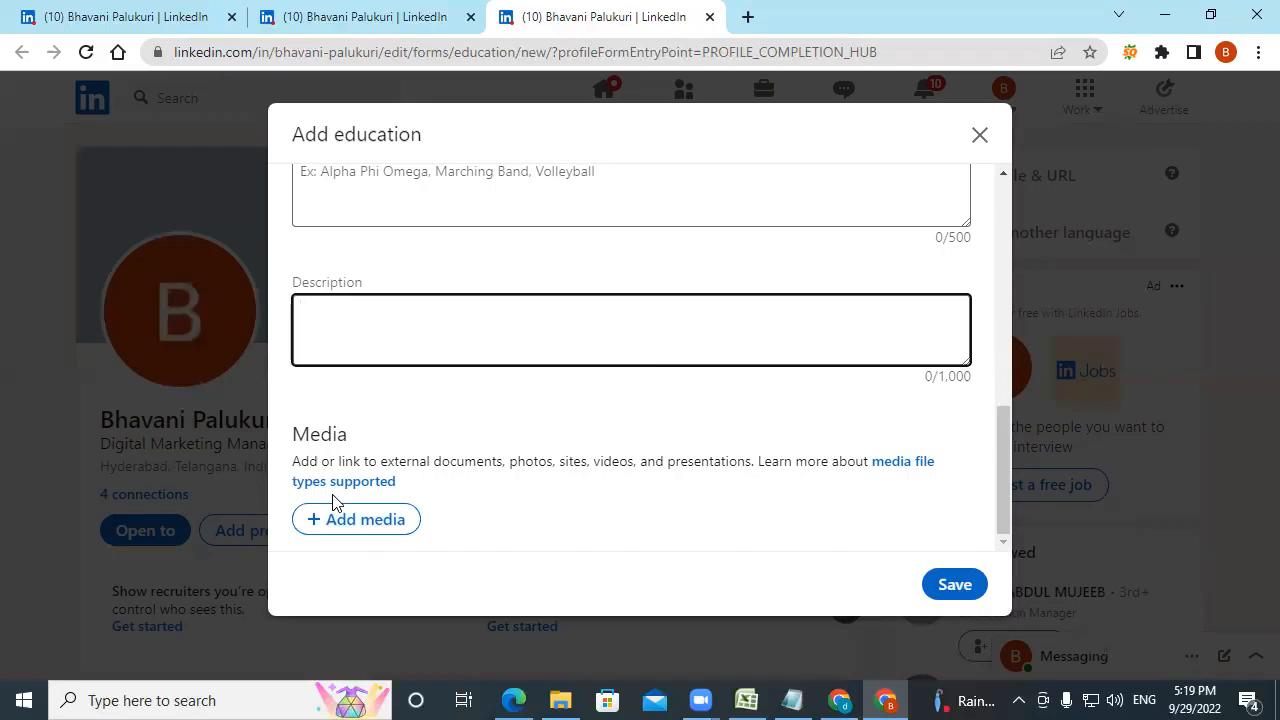
left_click(979, 134)
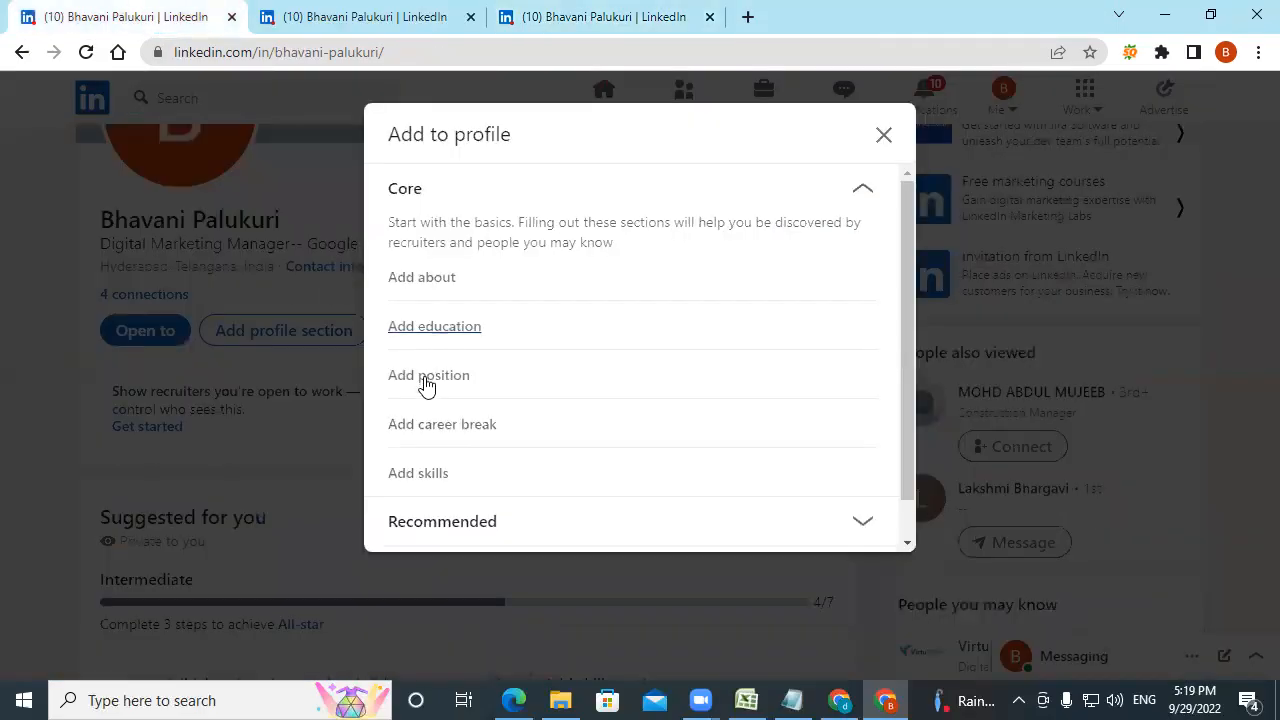
- Open Add position from the Add to profile list in a new browser tab and switch to that tab
right_click(425, 385)
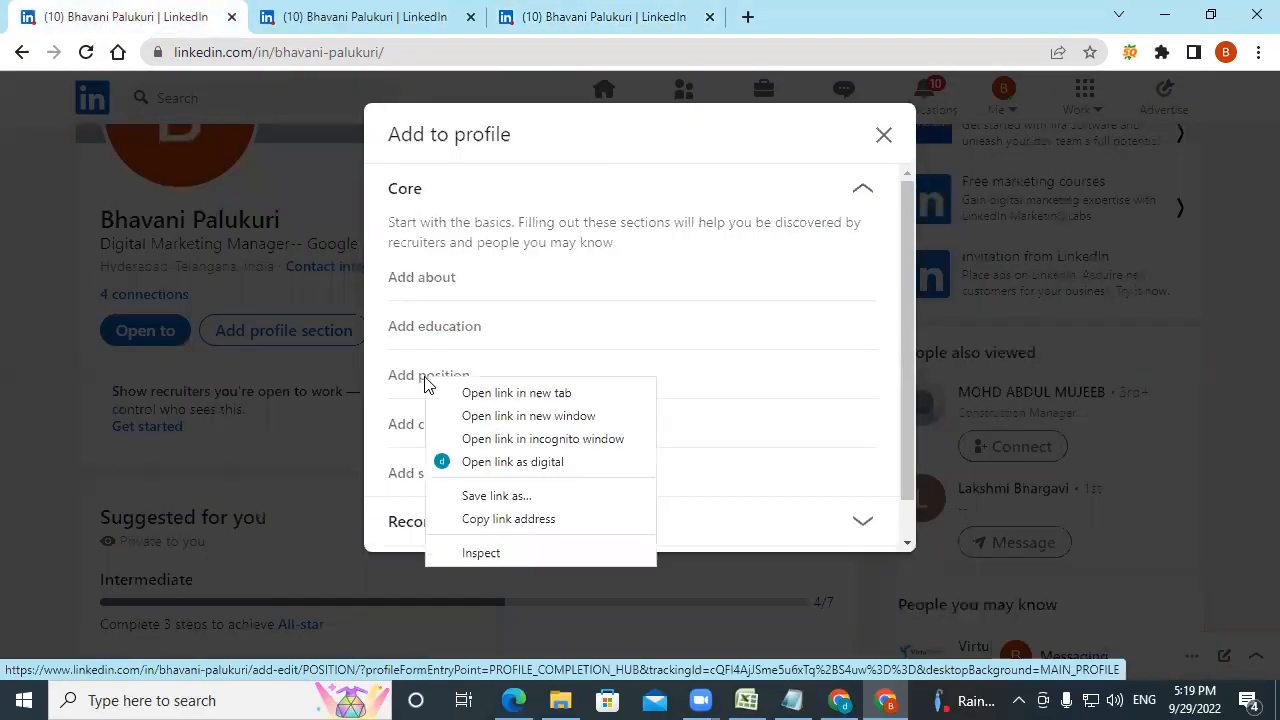
left_click(425, 394)
left_click(760, 22)
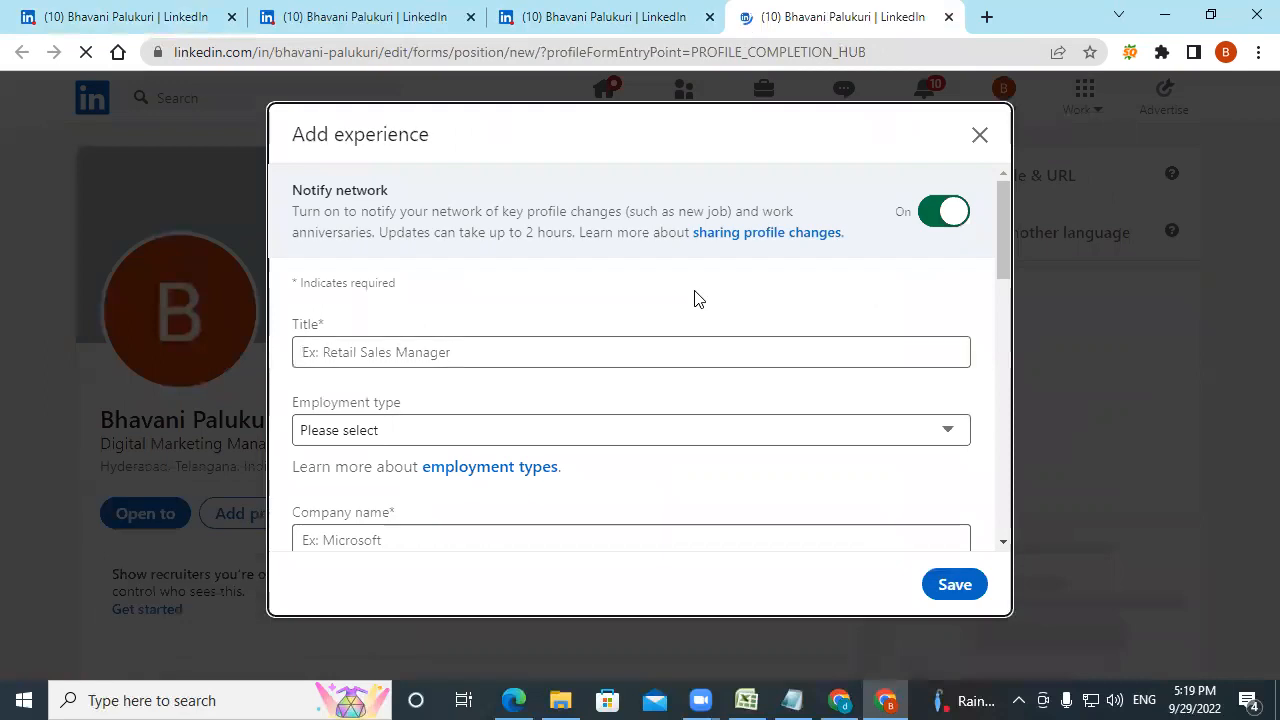
- Toggle the Add experience option I am currently working in this role off, on and off again, comparing the End date fields
scroll(666, 417, "down", 6)
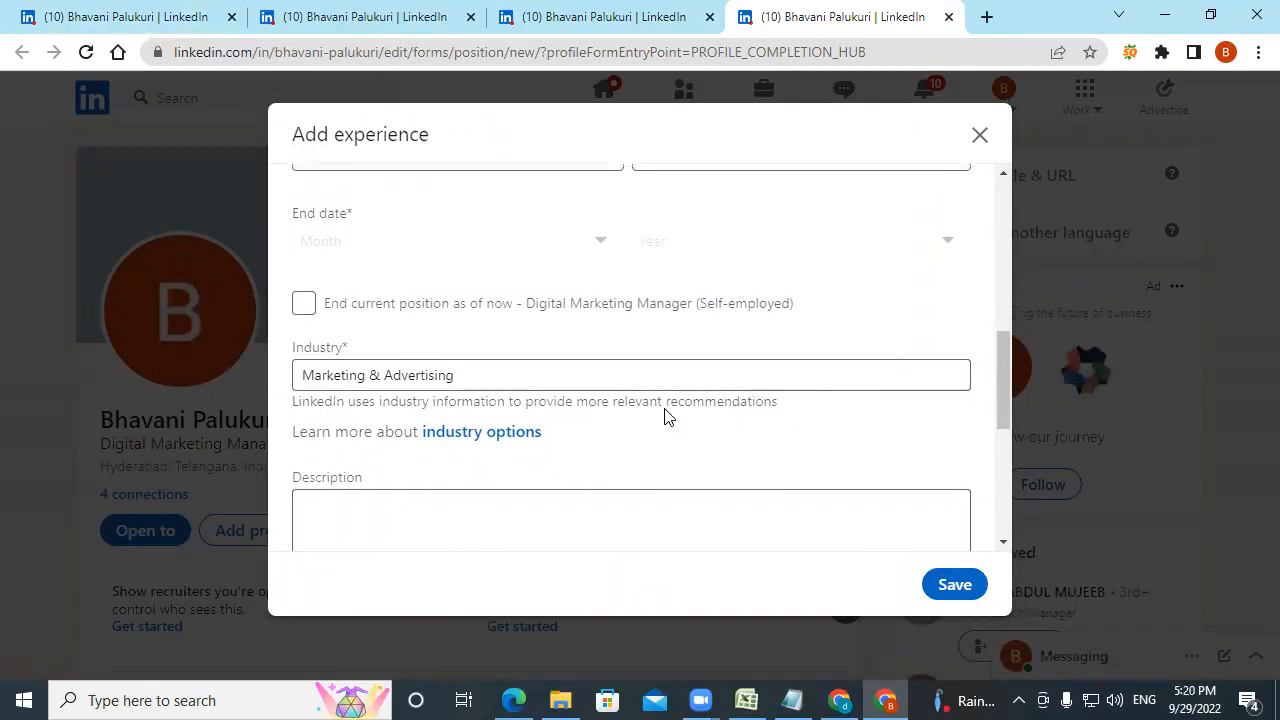
scroll(666, 415, "up", 5)
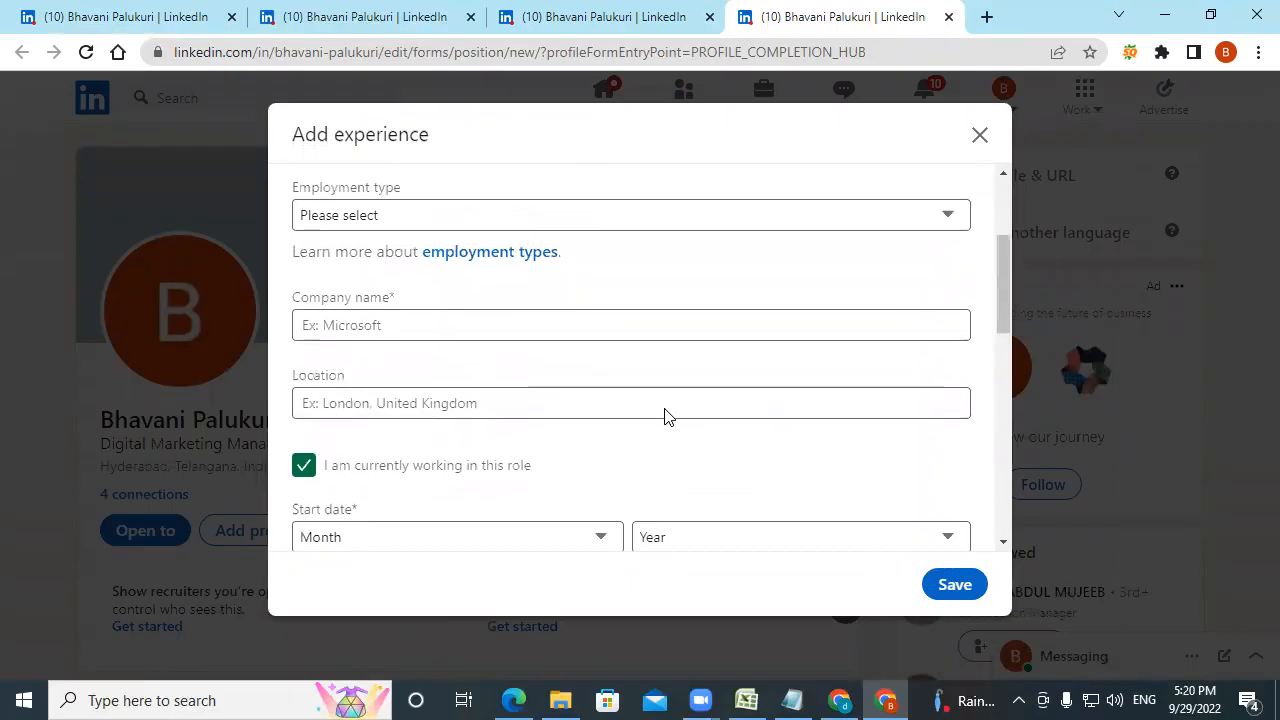
left_click(304, 482)
scroll(418, 482, "down", 1)
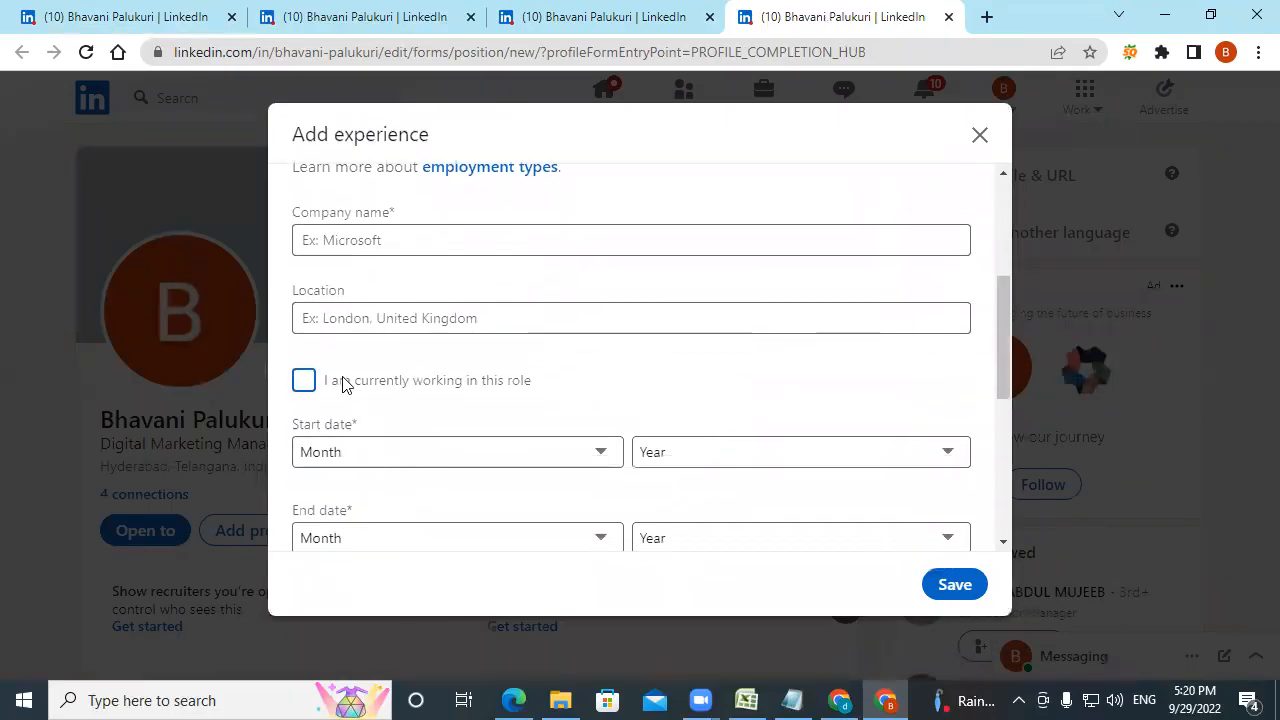
left_click(304, 380)
scroll(368, 420, "down", 2)
scroll(368, 420, "down", 1)
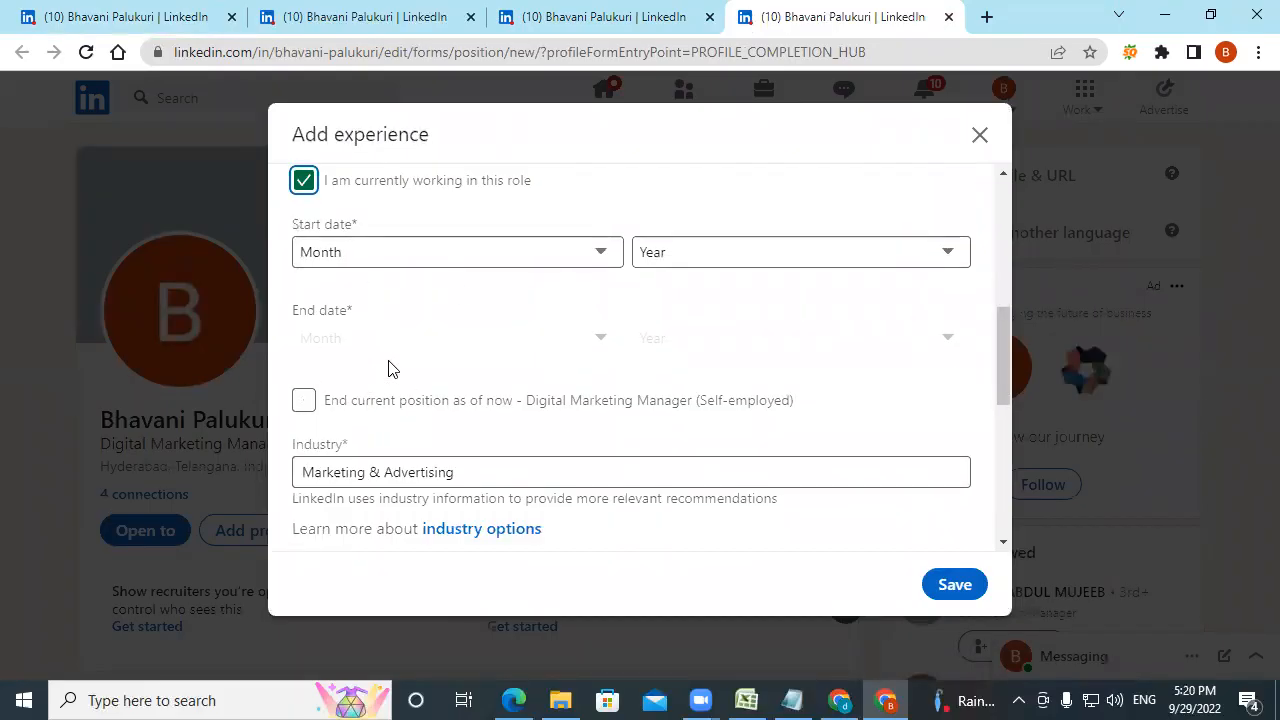
left_click(305, 182)
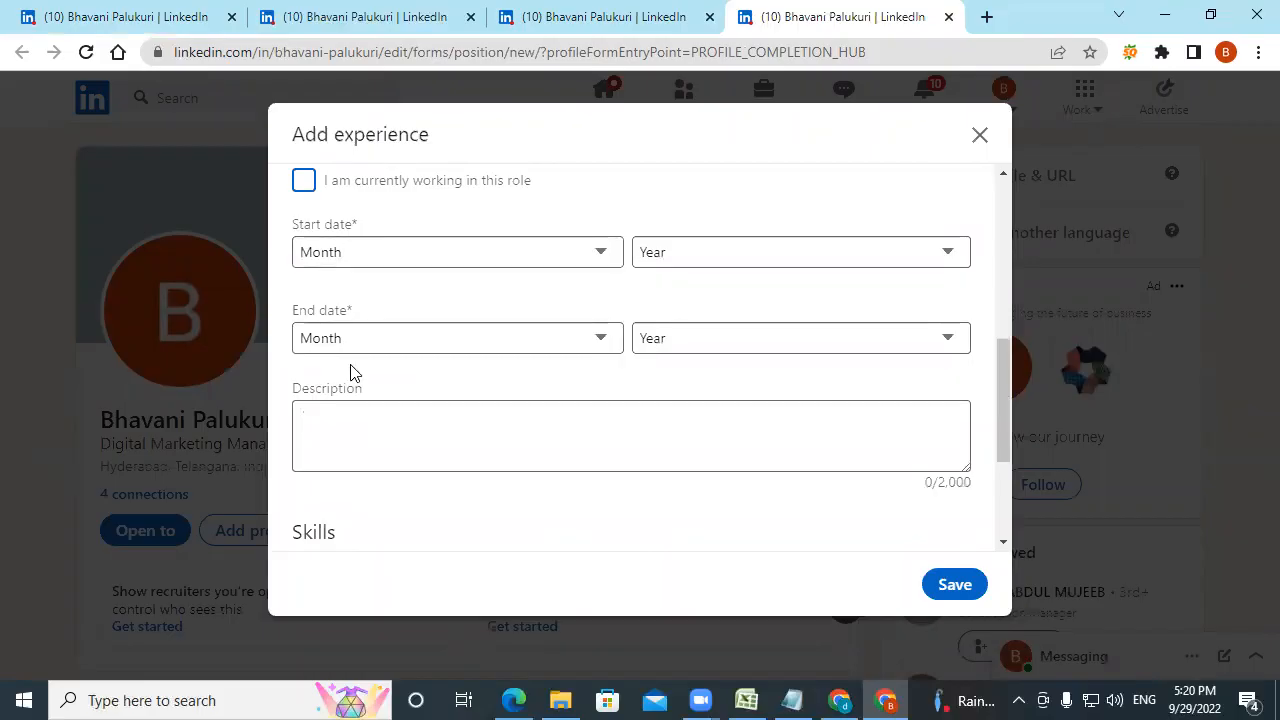
- Try the Full-time and Self-employed options as the Employment type in the Add experience form
scroll(350, 372, "up", 5)
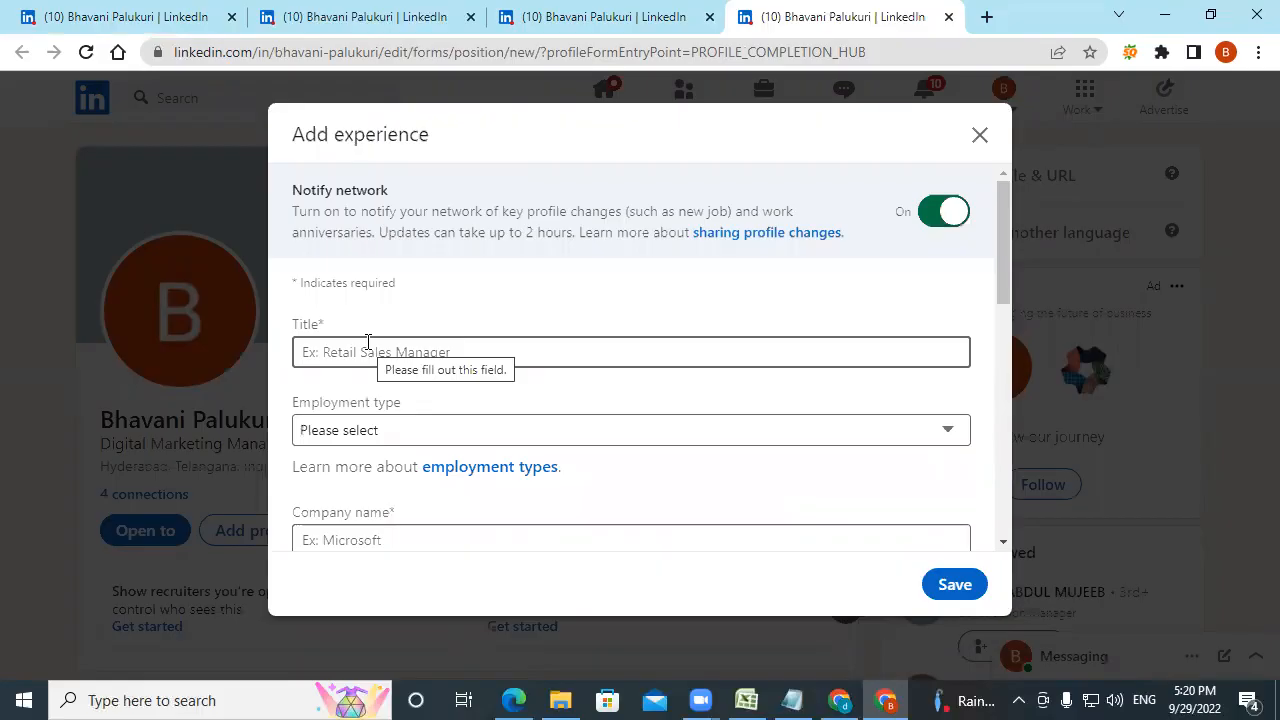
left_click(406, 430)
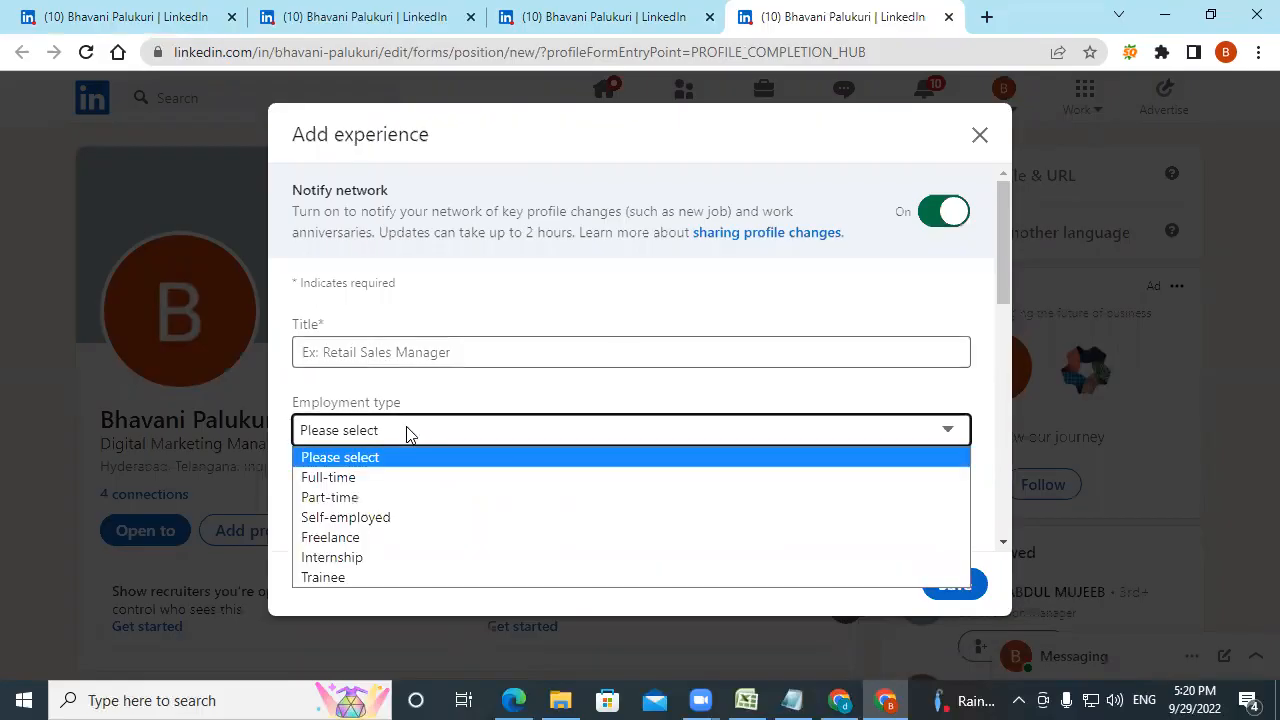
left_click(377, 479)
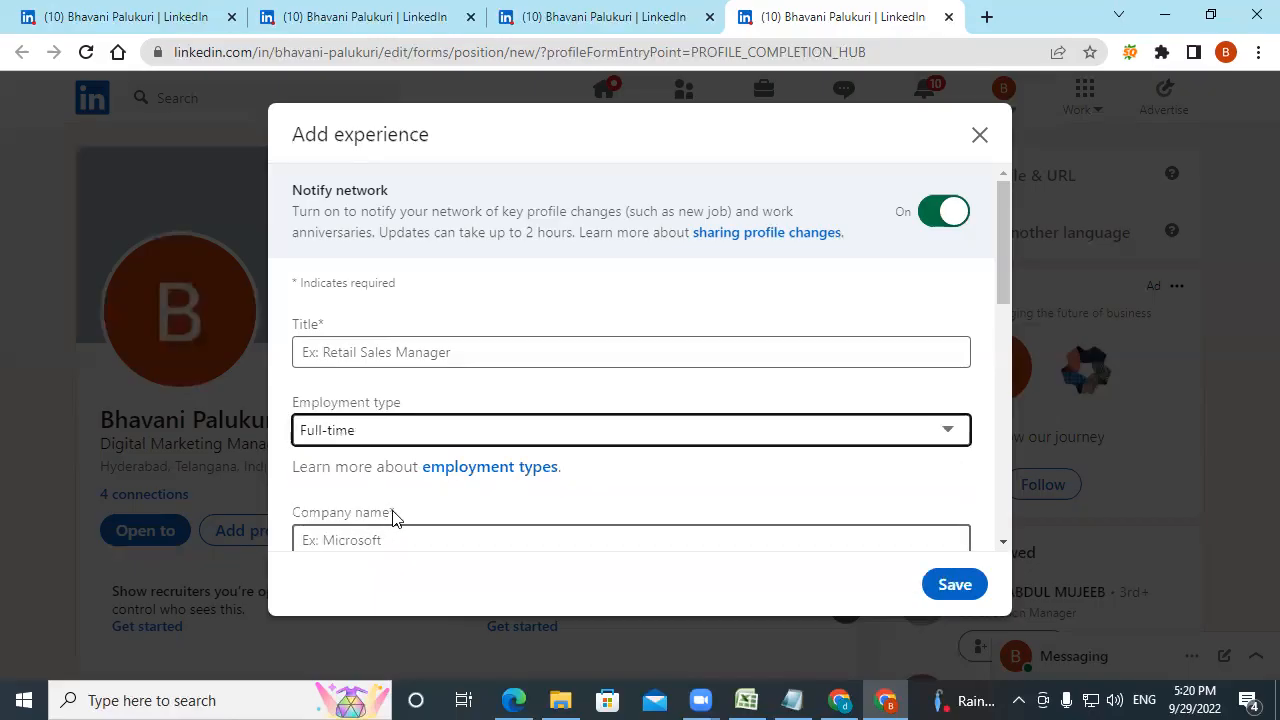
scroll(392, 517, "down", 1)
left_click(400, 338)
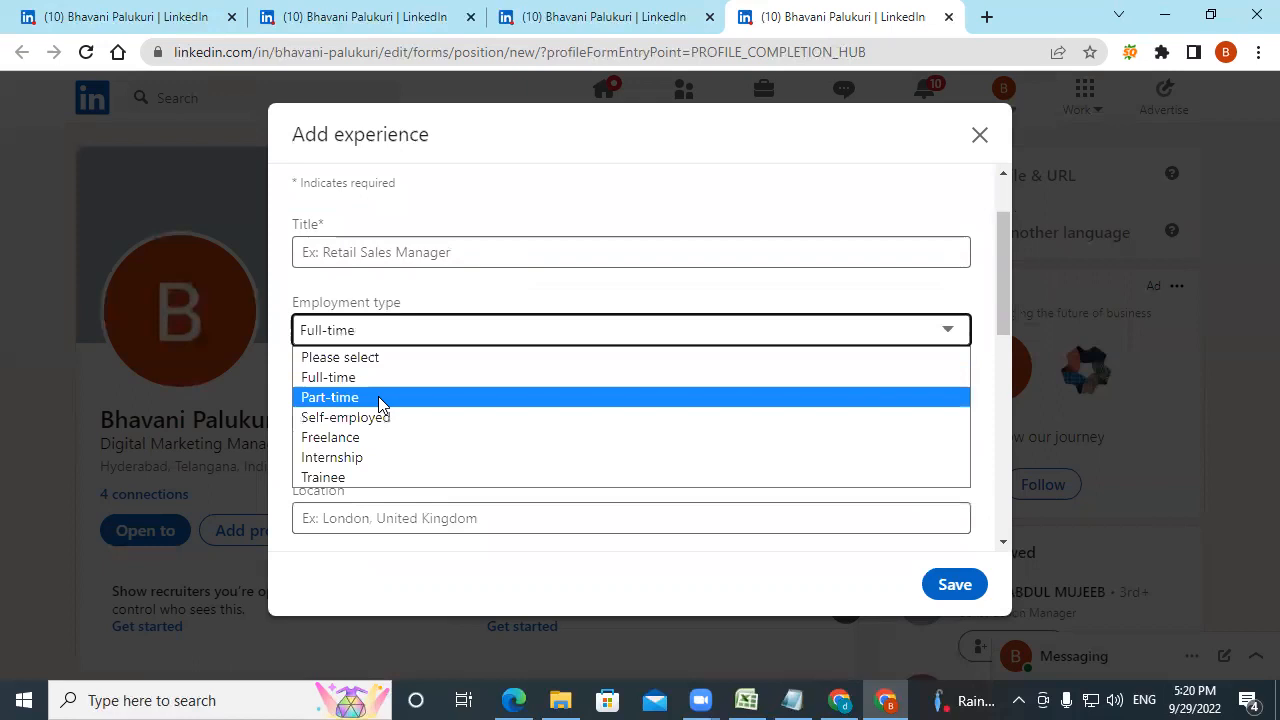
left_click(380, 418)
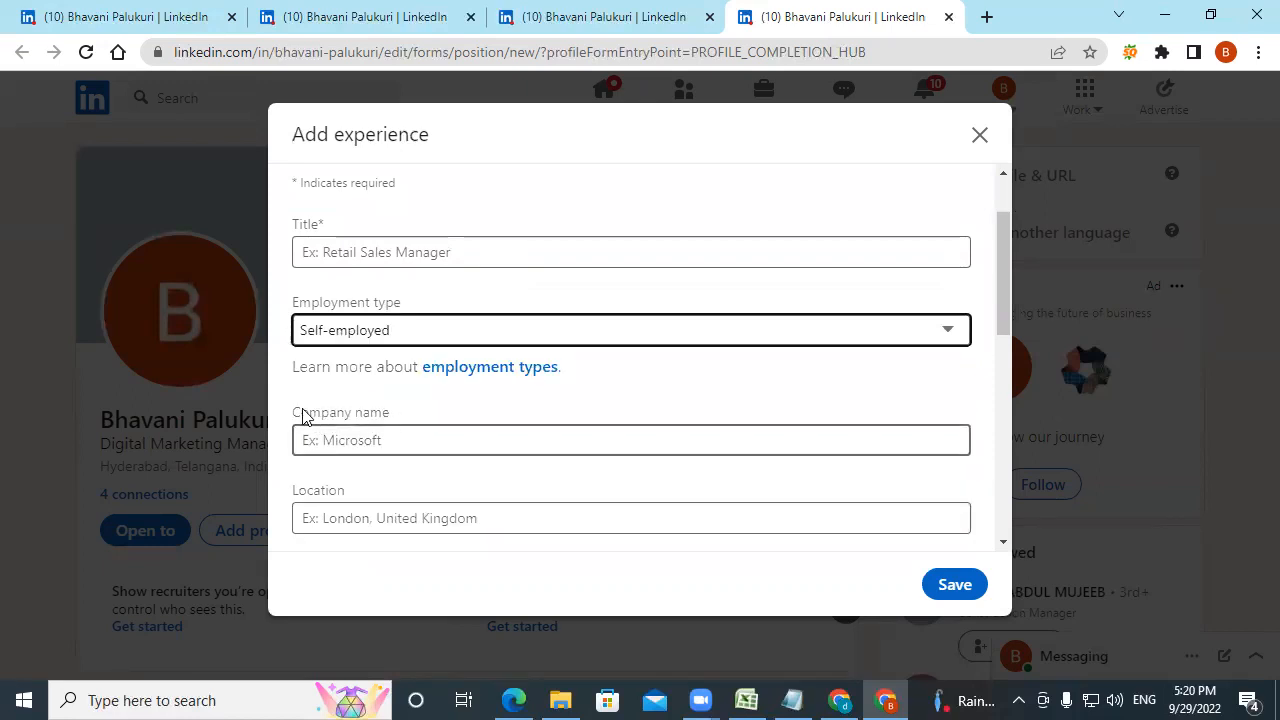
- Set the Employment type to Freelance and view the other employment options and the company, location and date fields
left_click(368, 328)
left_click(357, 440)
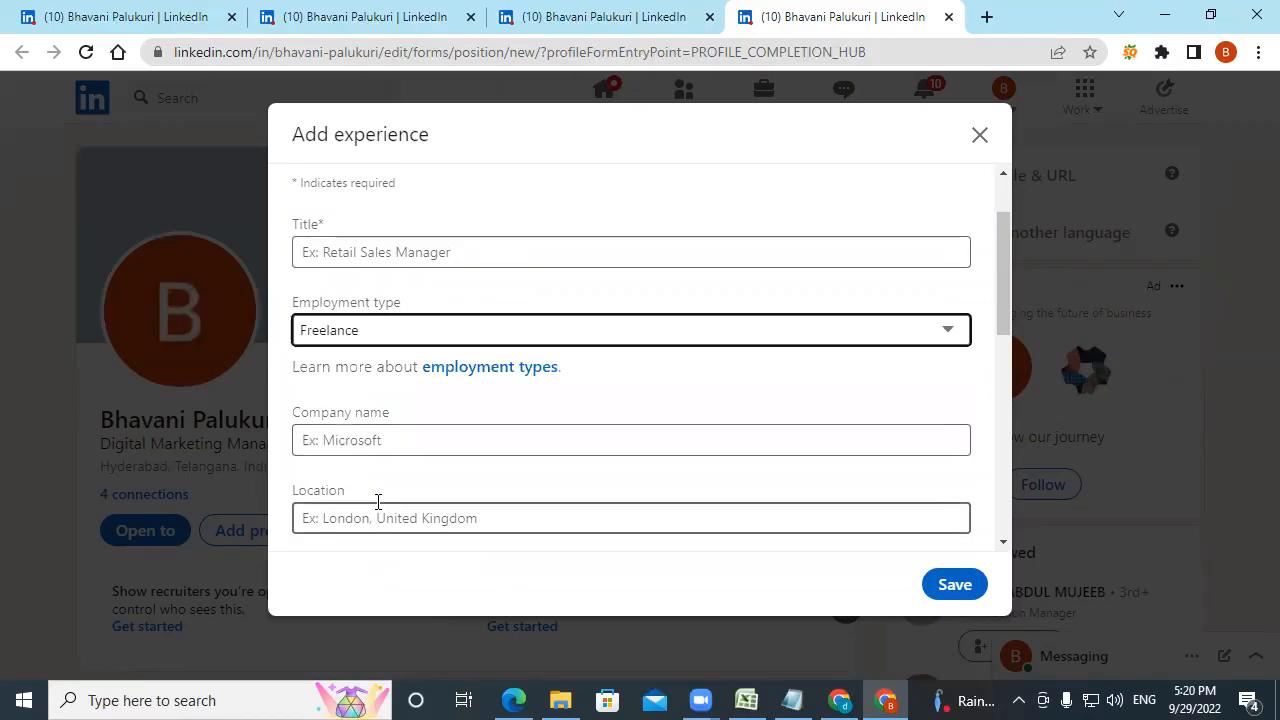
left_click(386, 329)
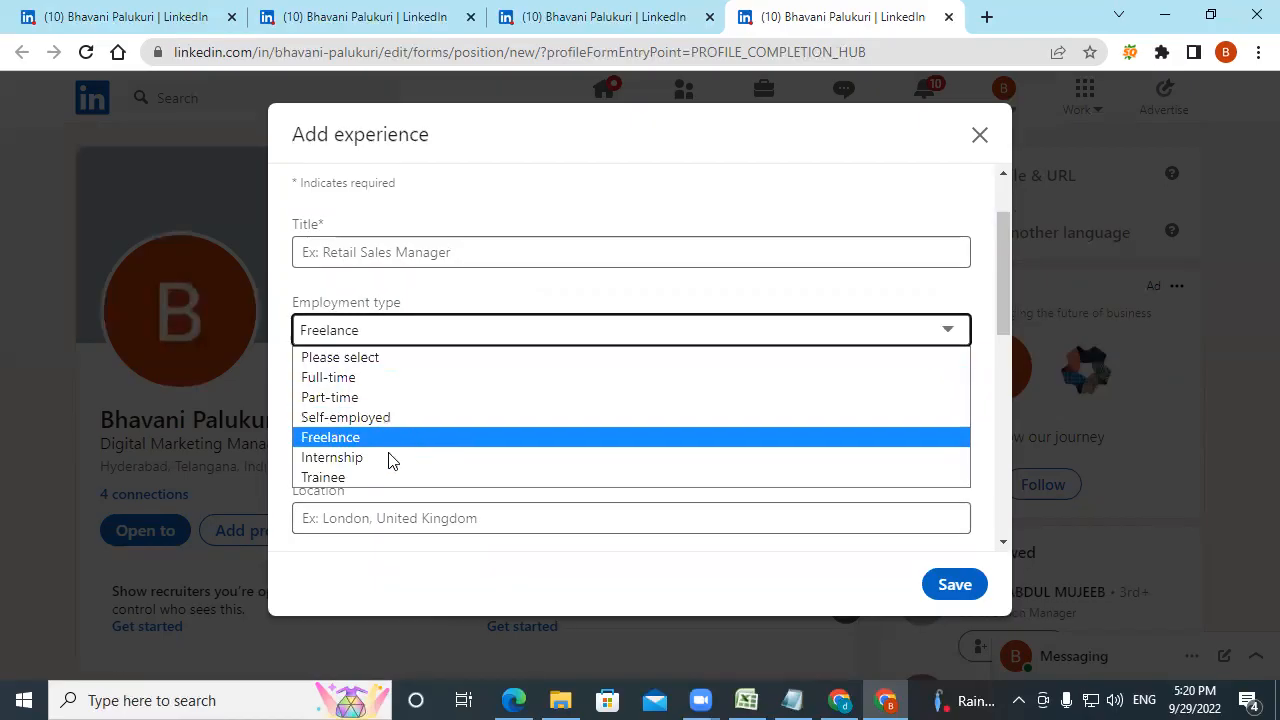
left_click(976, 294)
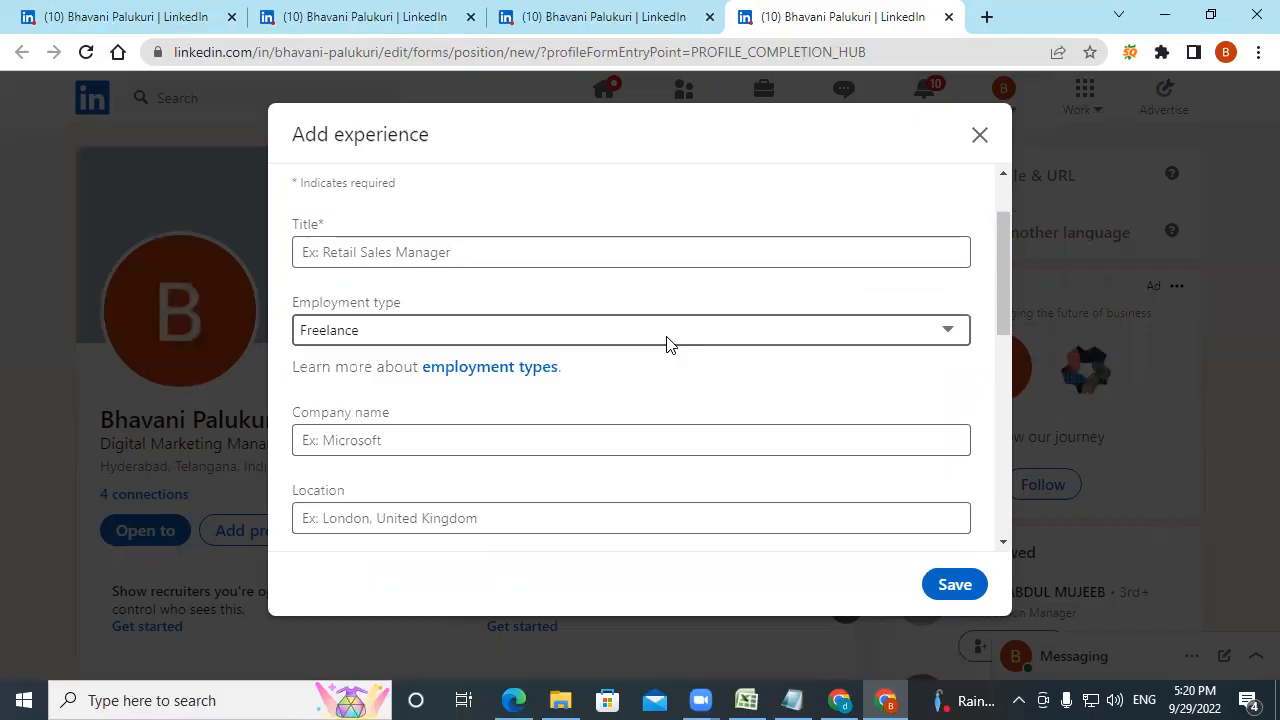
scroll(591, 449, "down", 1)
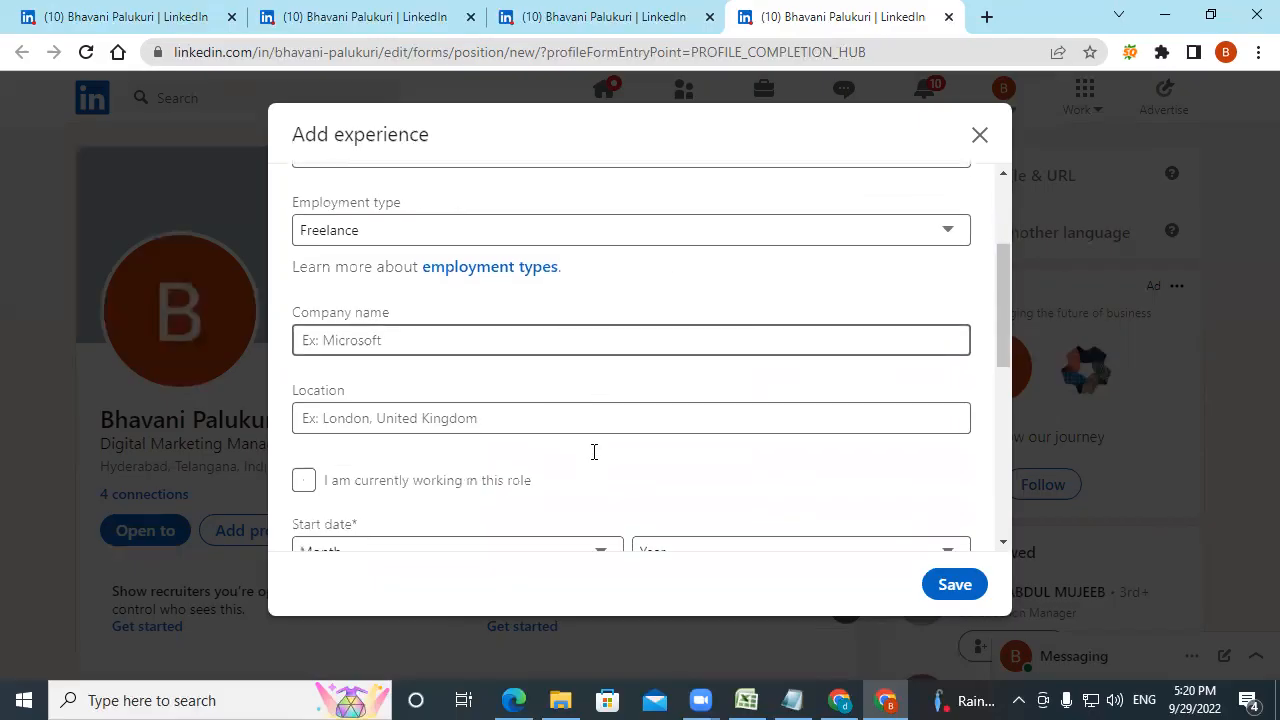
scroll(418, 417, "down", 1)
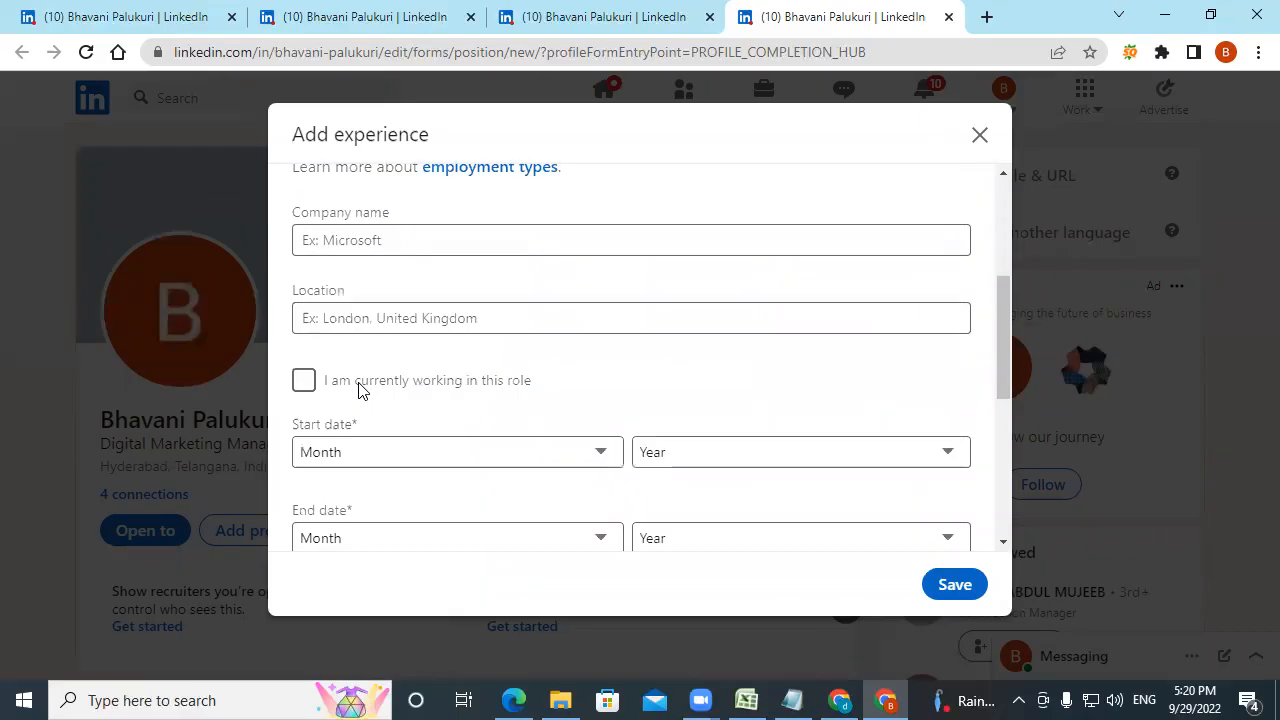
- Examine the Add experience form's date, Description, Skills and Media fields, open the skill entry field, and discard the form
scroll(349, 543, "down", 1)
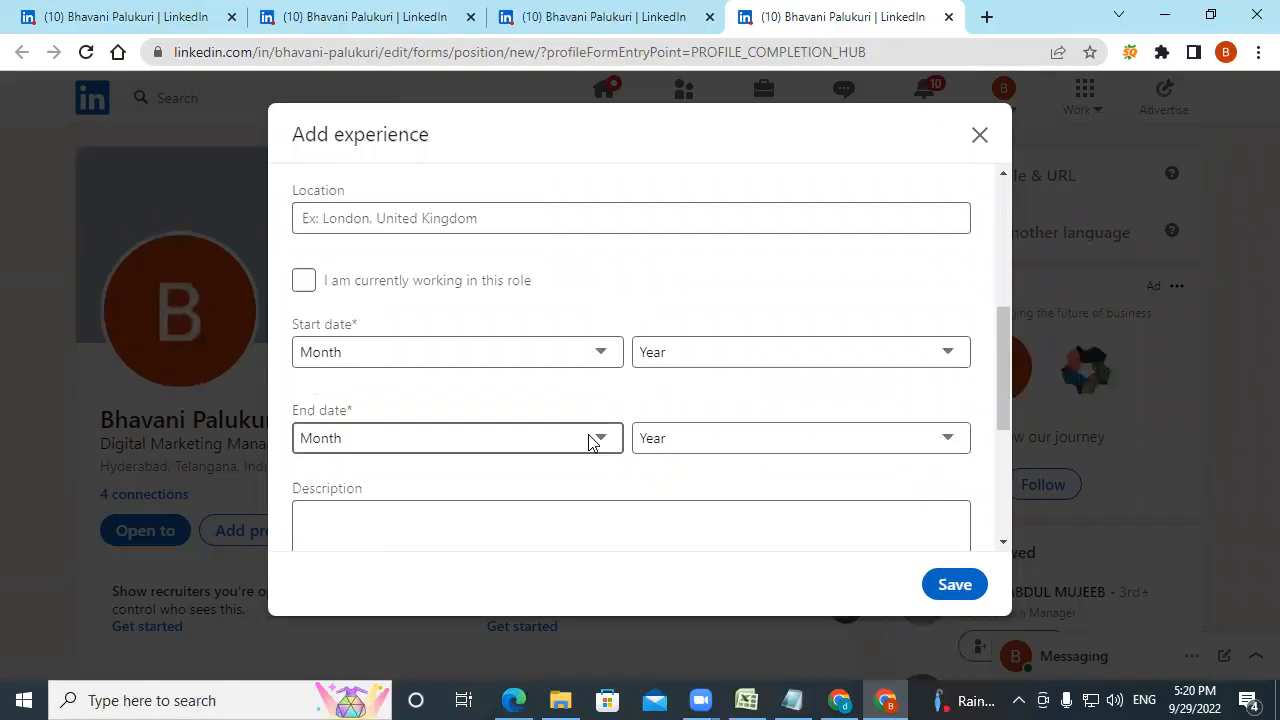
scroll(590, 442, "down", 2)
left_click(409, 335)
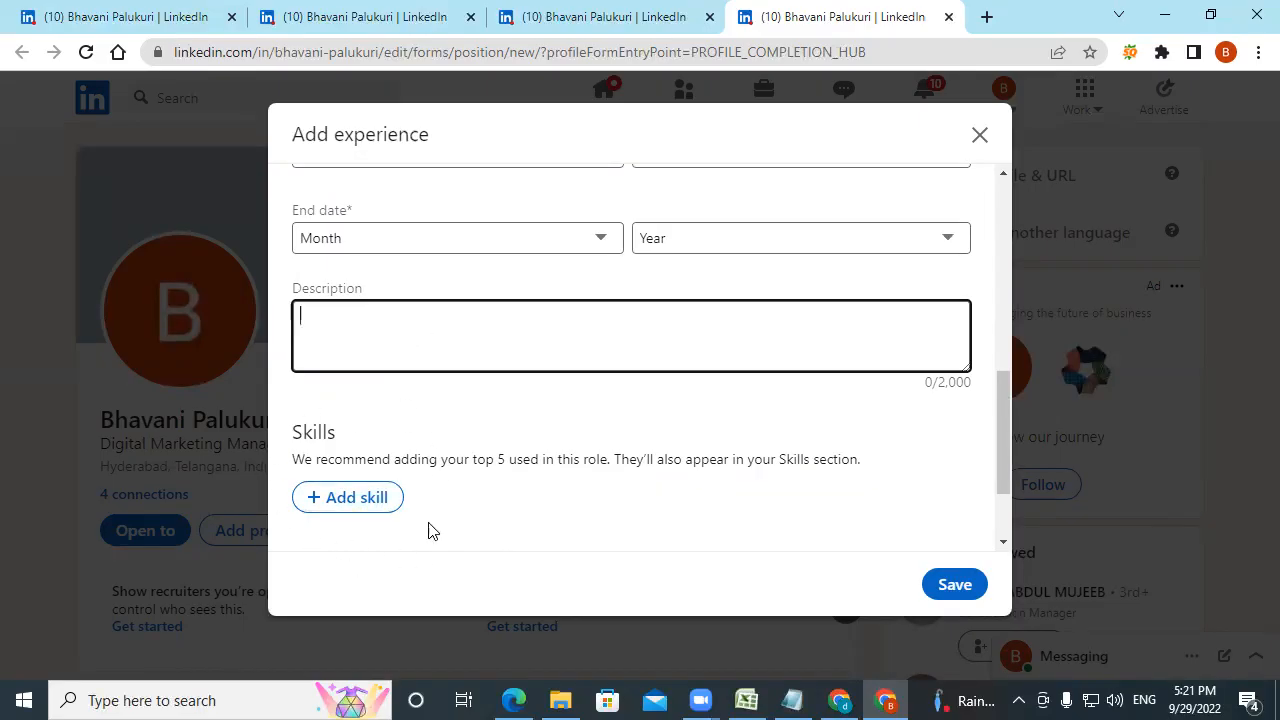
left_click(368, 510)
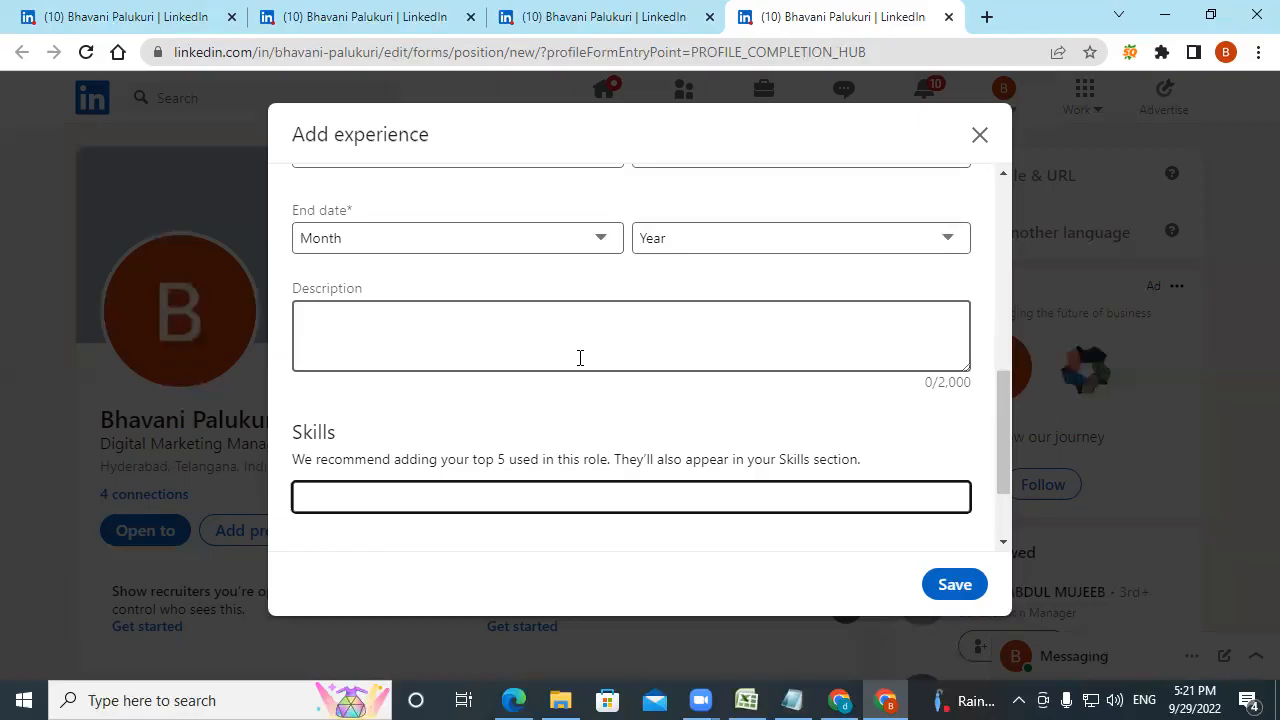
left_click_drag(998, 442, 1003, 537)
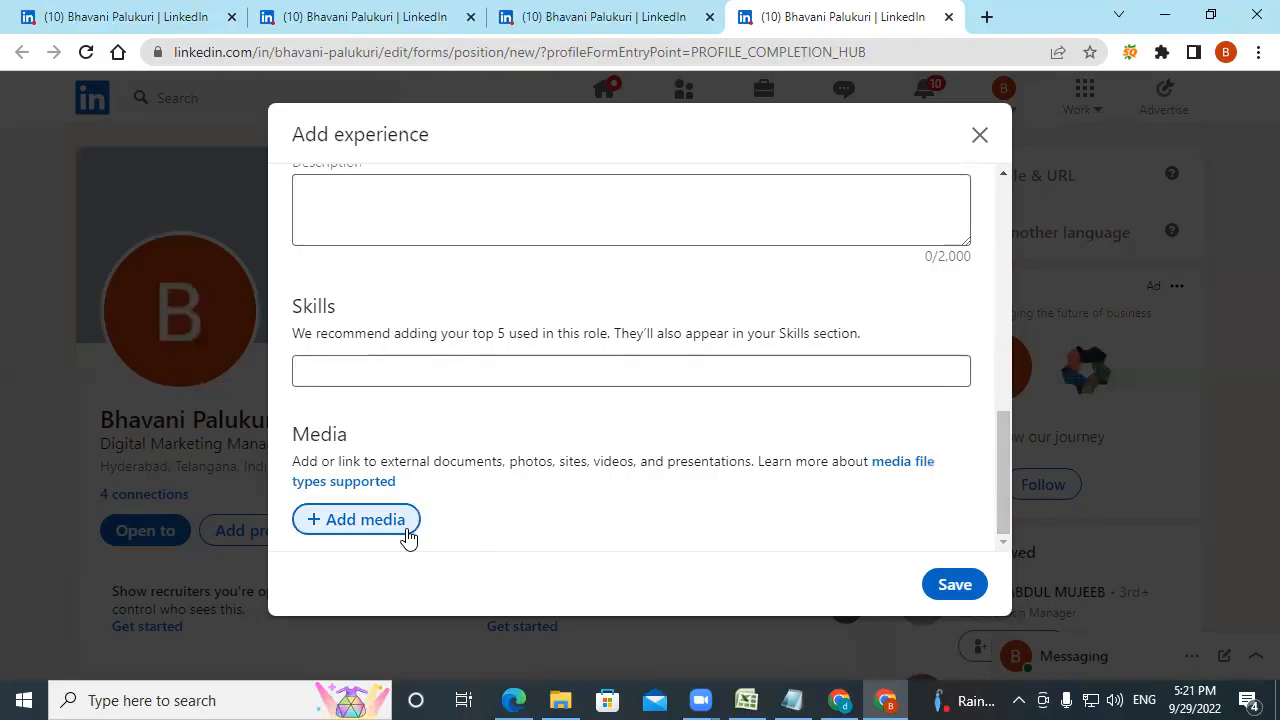
left_click(992, 142)
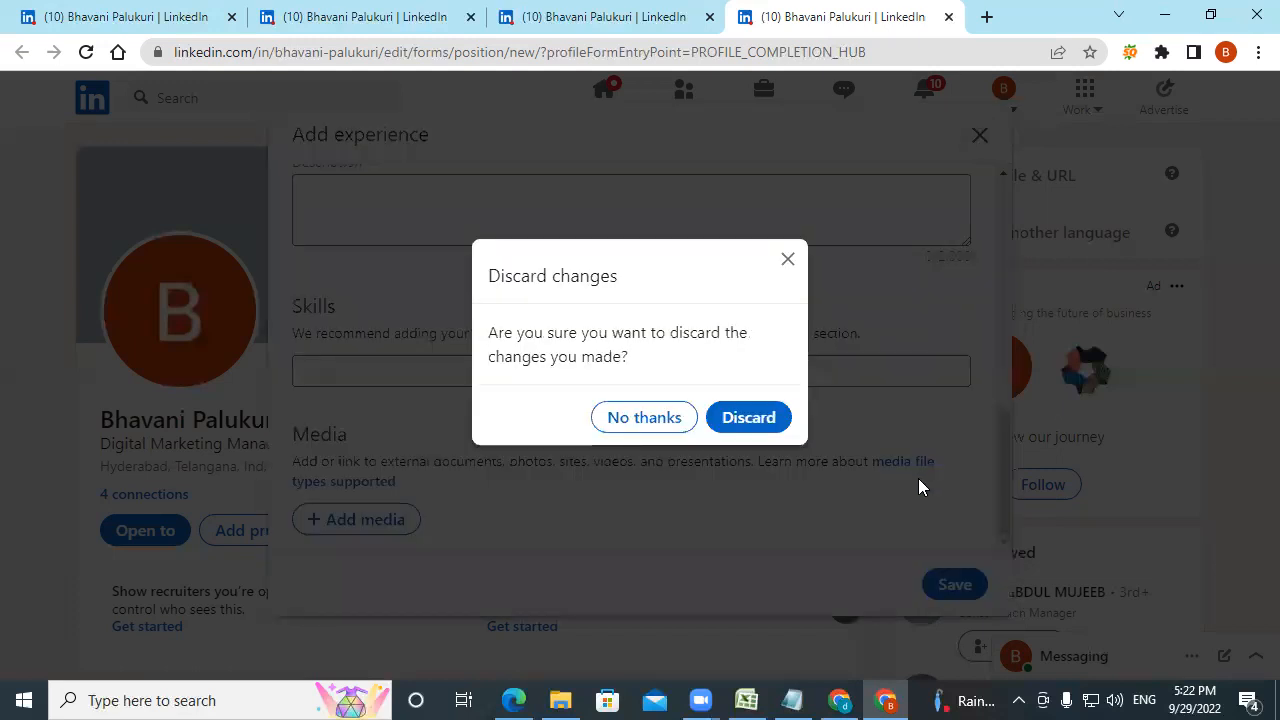
left_click(737, 427)
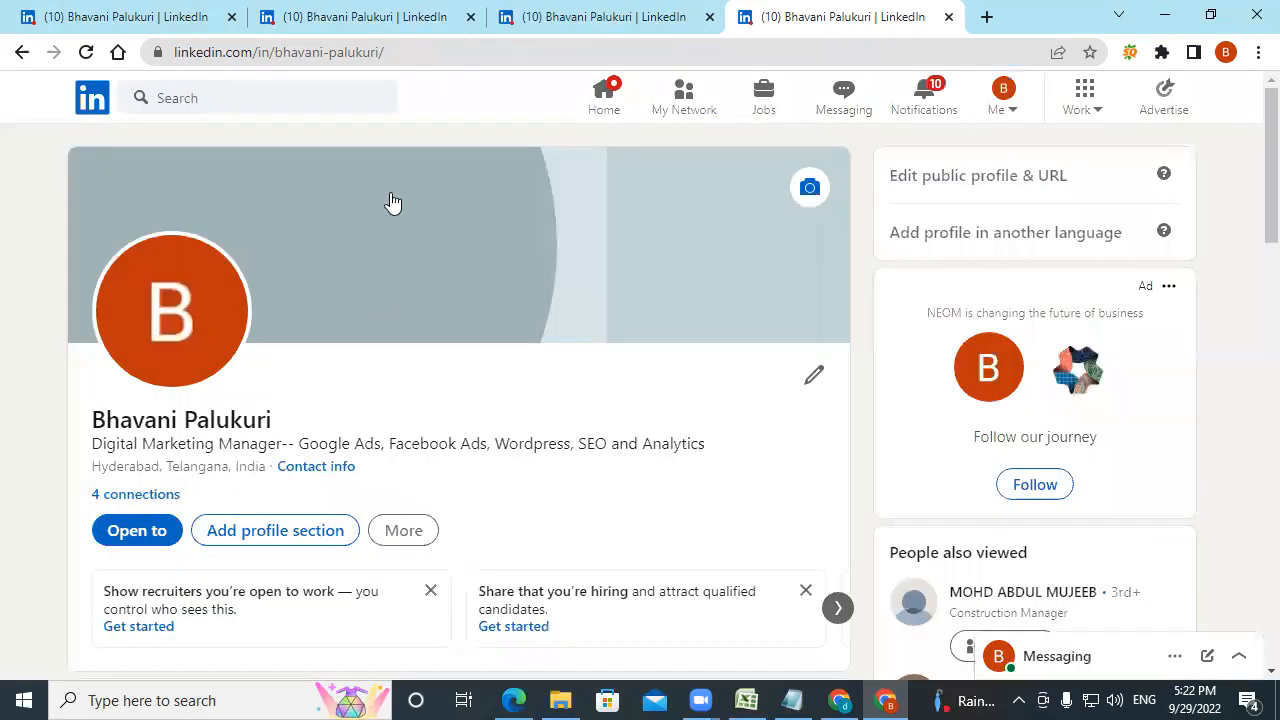
- Return to the Add to profile list, open Add career break in a new browser tab and switch to that tab
left_click(129, 14)
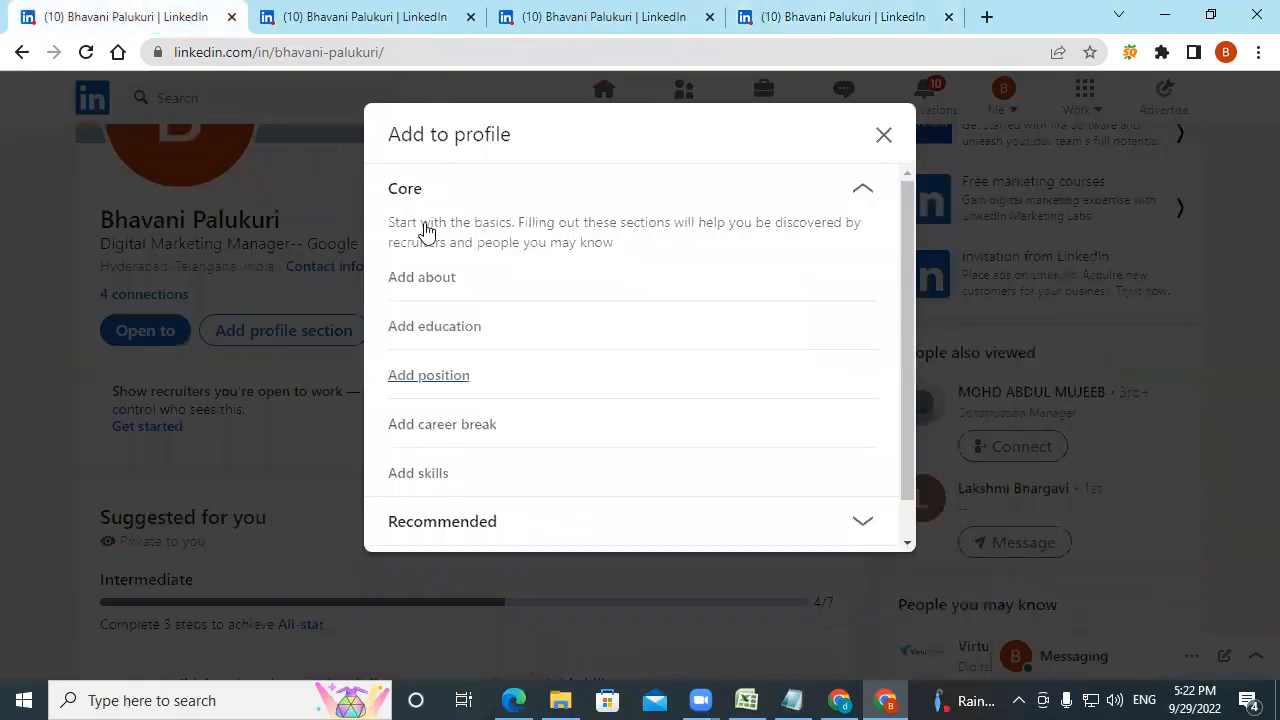
right_click(433, 425)
left_click(455, 436)
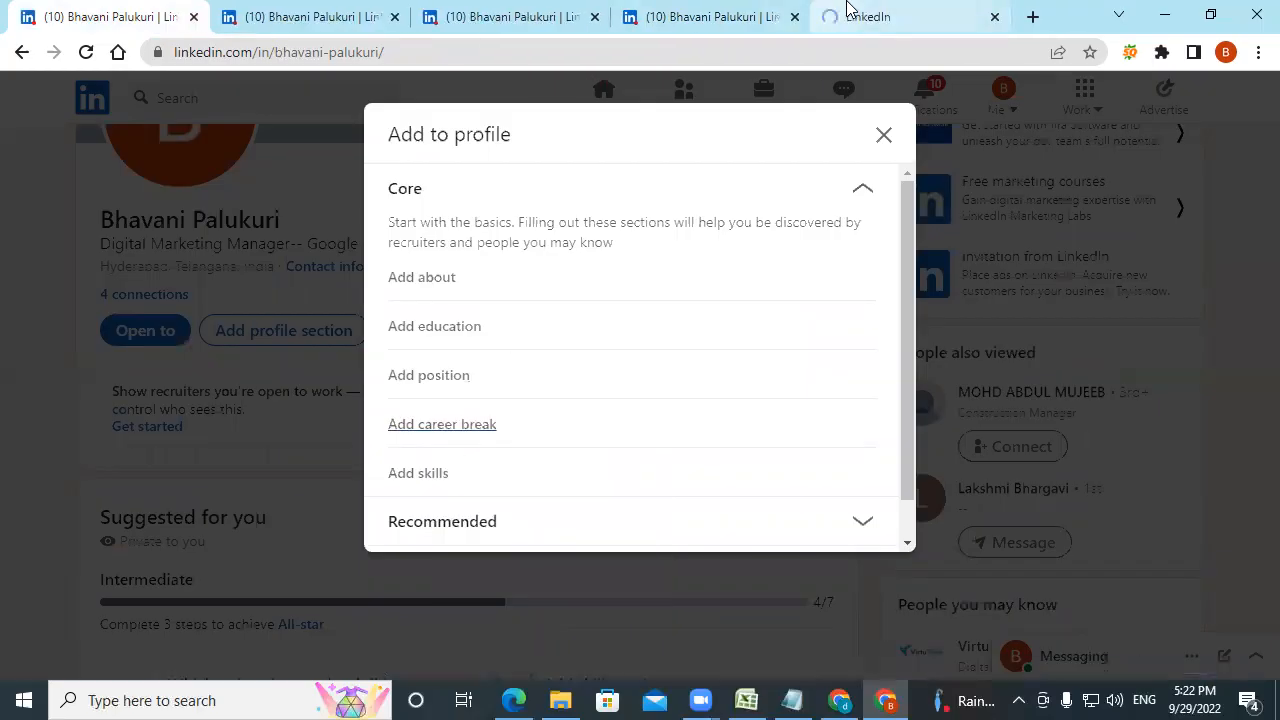
left_click(840, 16)
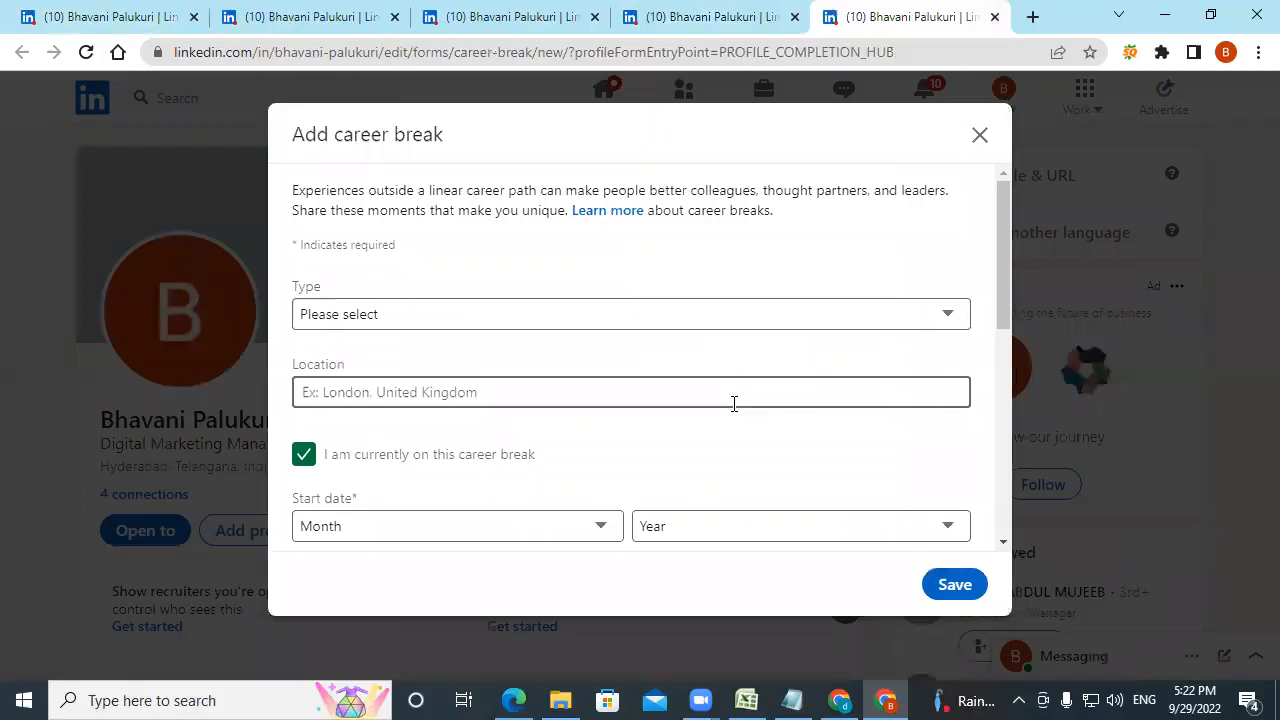
- View the career break Type options and the form's remaining fields down to Media, and close the form without saving
left_click(727, 316)
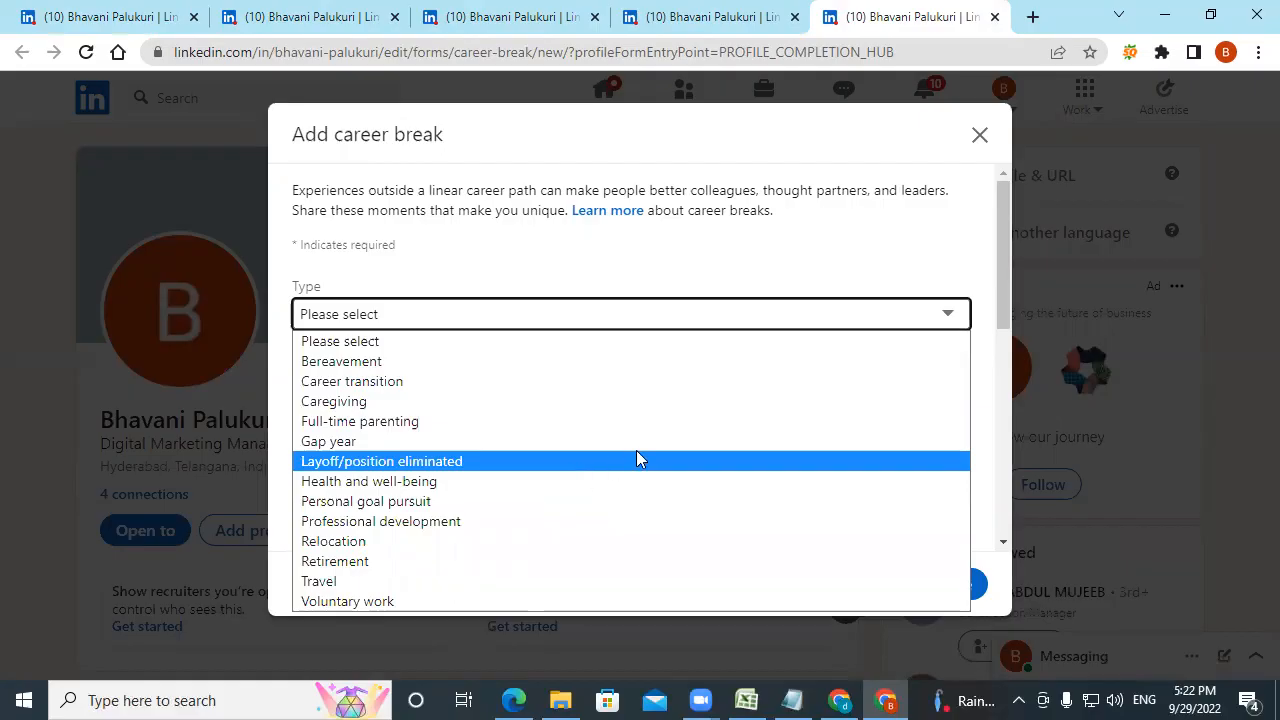
left_click(848, 232)
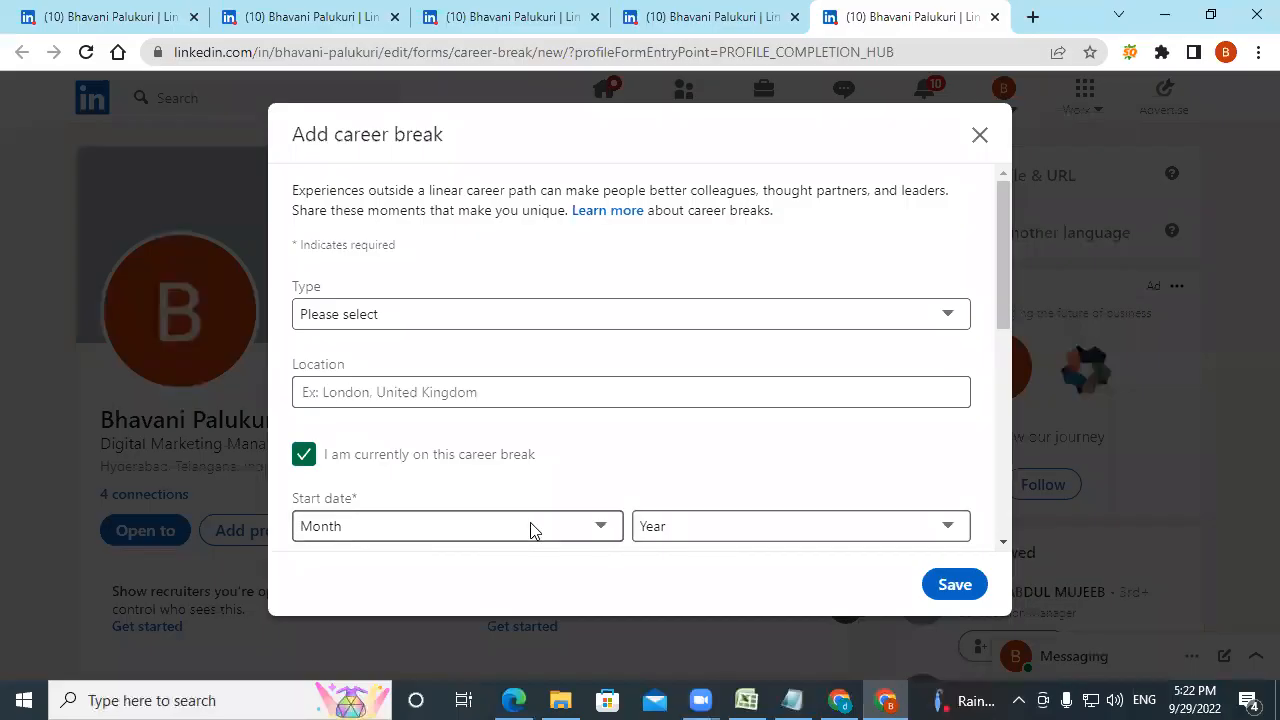
scroll(674, 466, "down", 5)
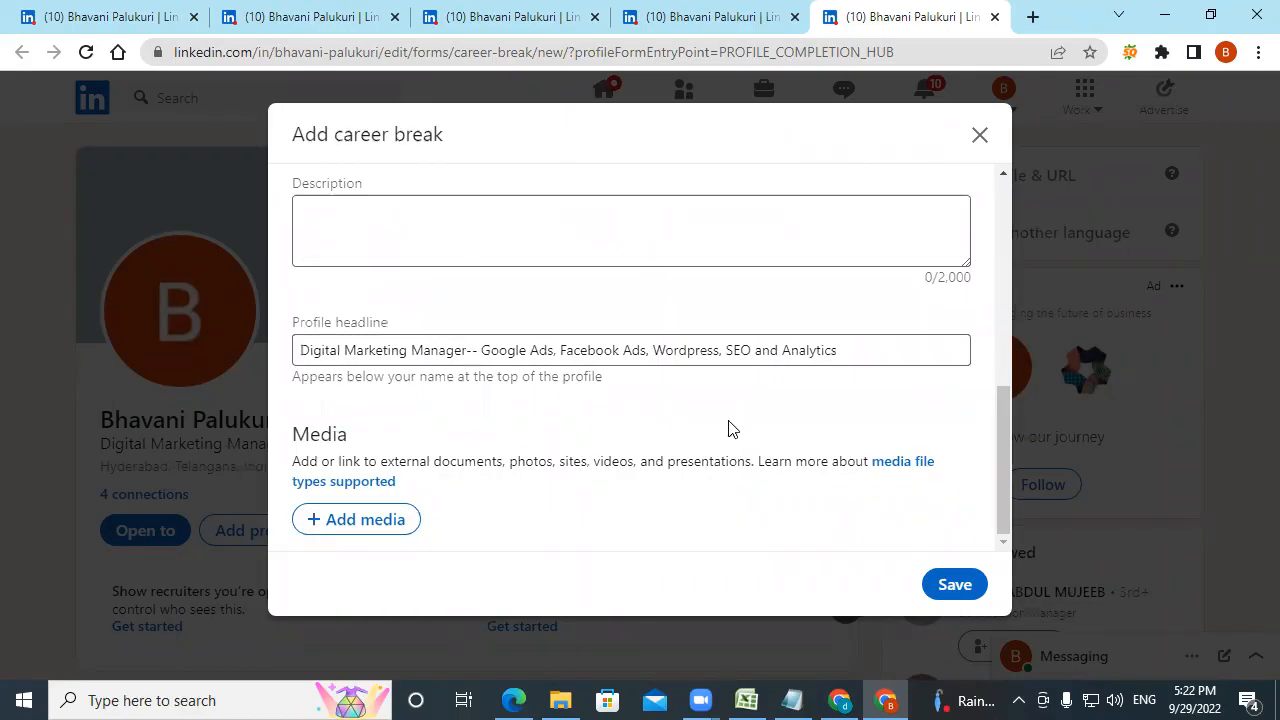
left_click(980, 134)
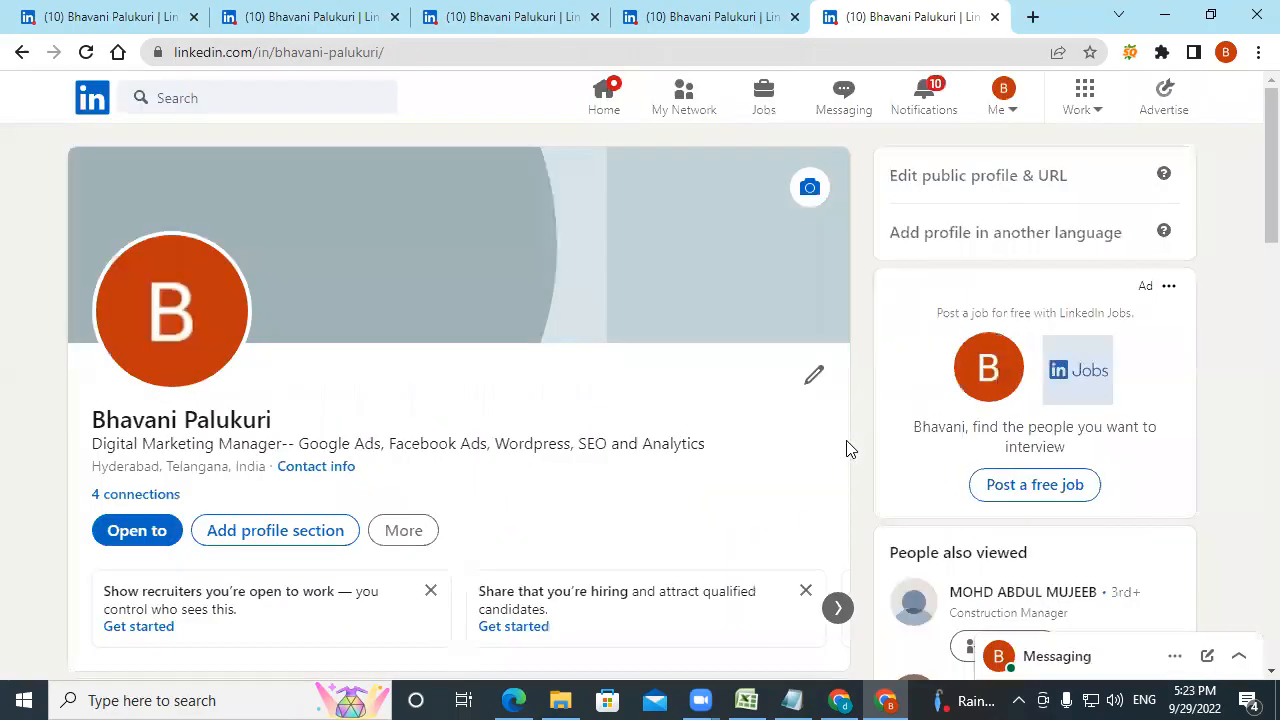
- Return to the Add to profile list, open Add skills in a new browser tab and switch to that tab
left_click(145, 18)
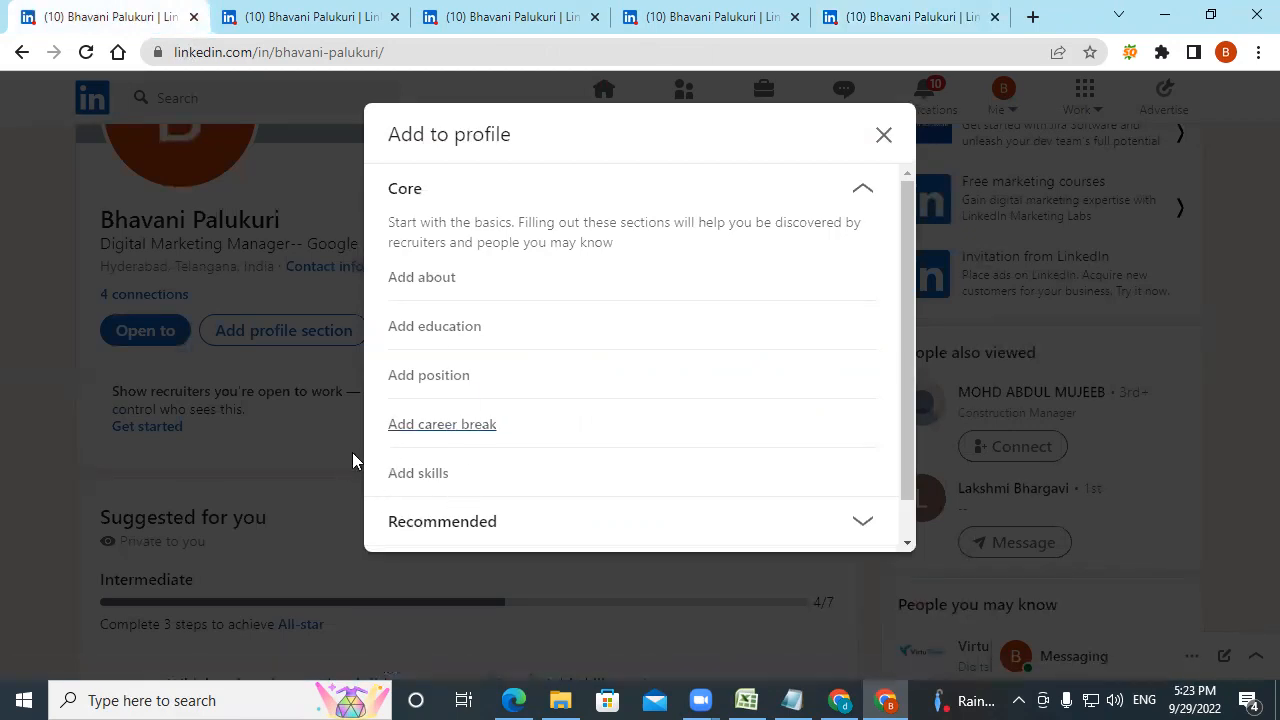
right_click(415, 484)
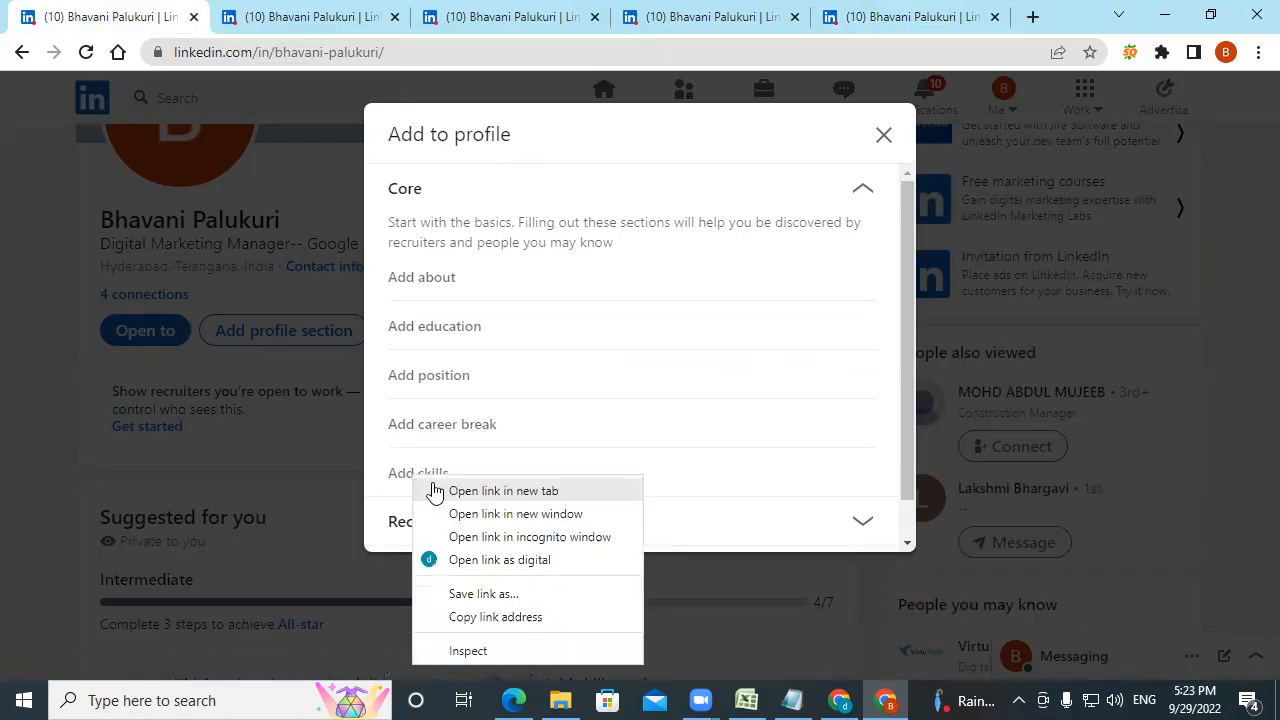
left_click(460, 491)
left_click(970, 18)
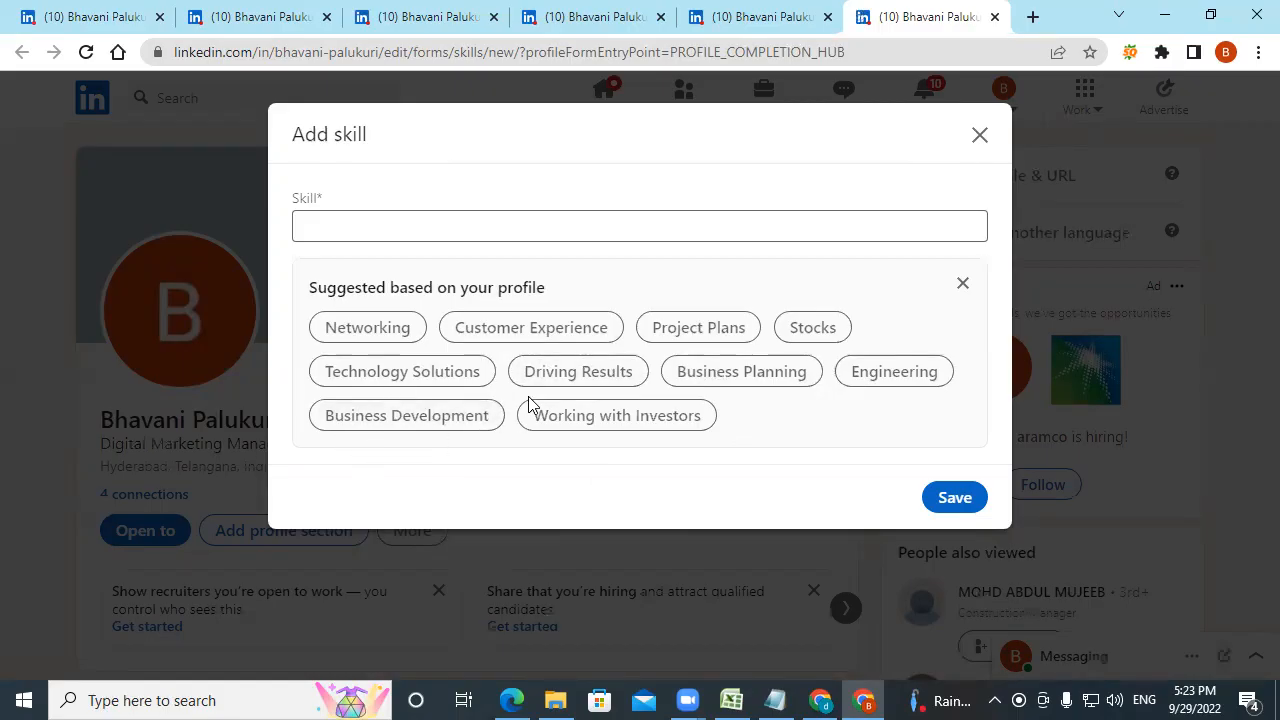
- Look up skill suggestions for "digi" and "google" in the Add skill form and browse the Google suggestions
left_click(481, 228)
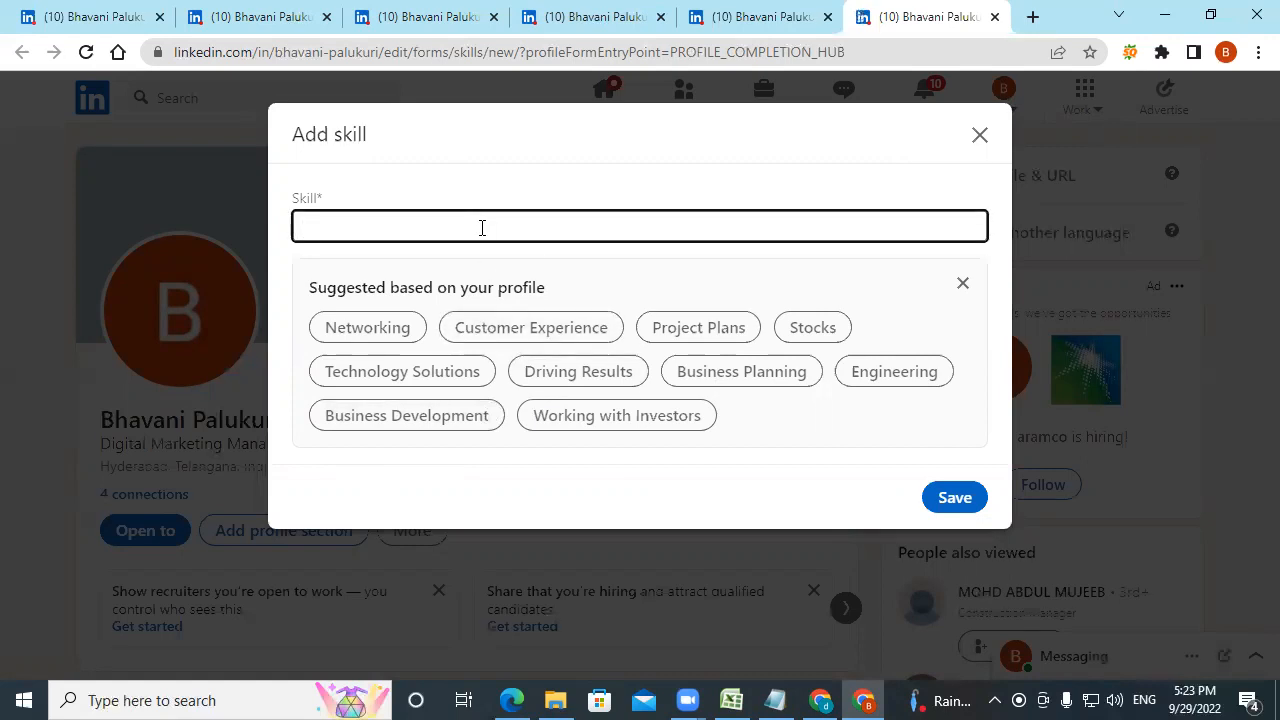
type("d")
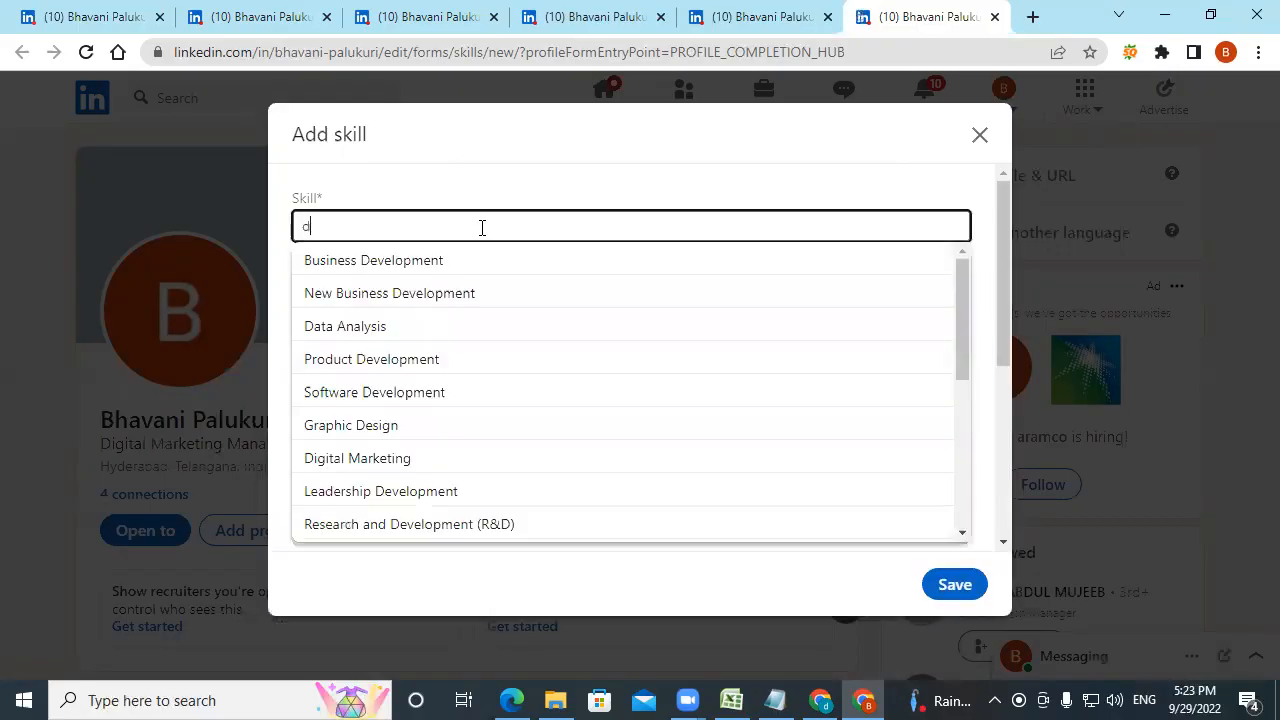
type("igi")
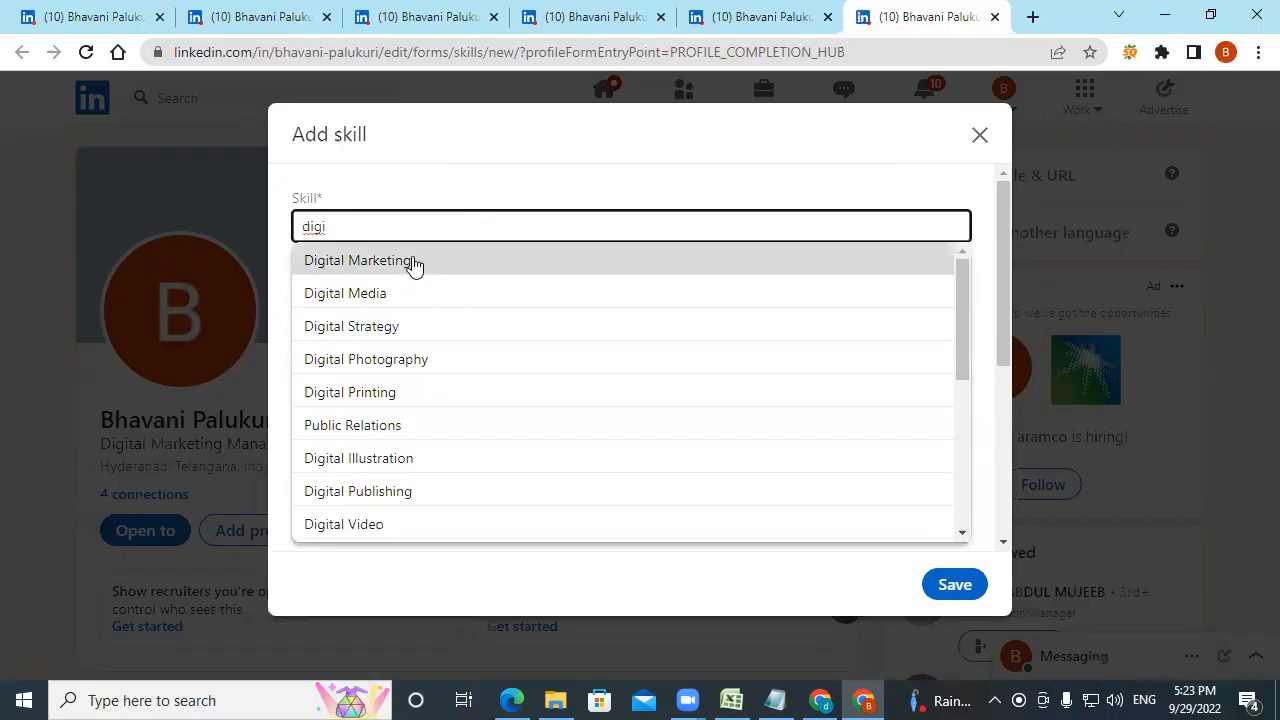
left_click_drag(340, 234, 277, 251)
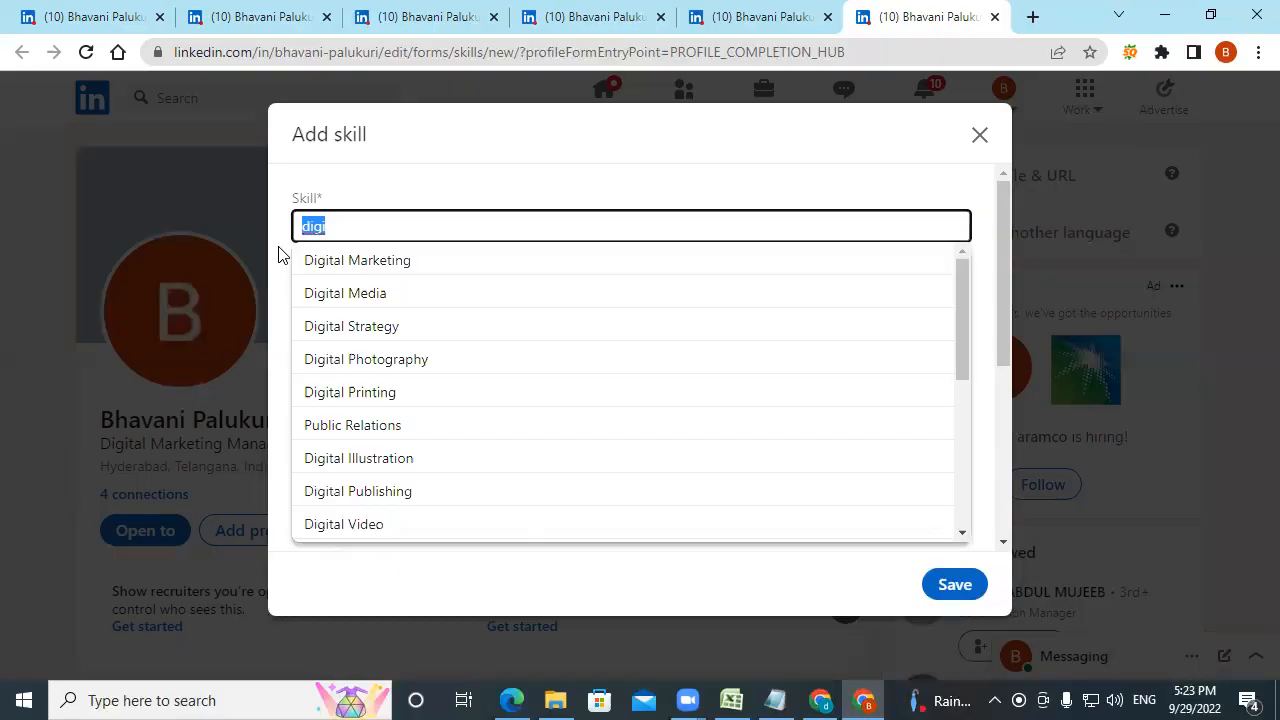
type("google")
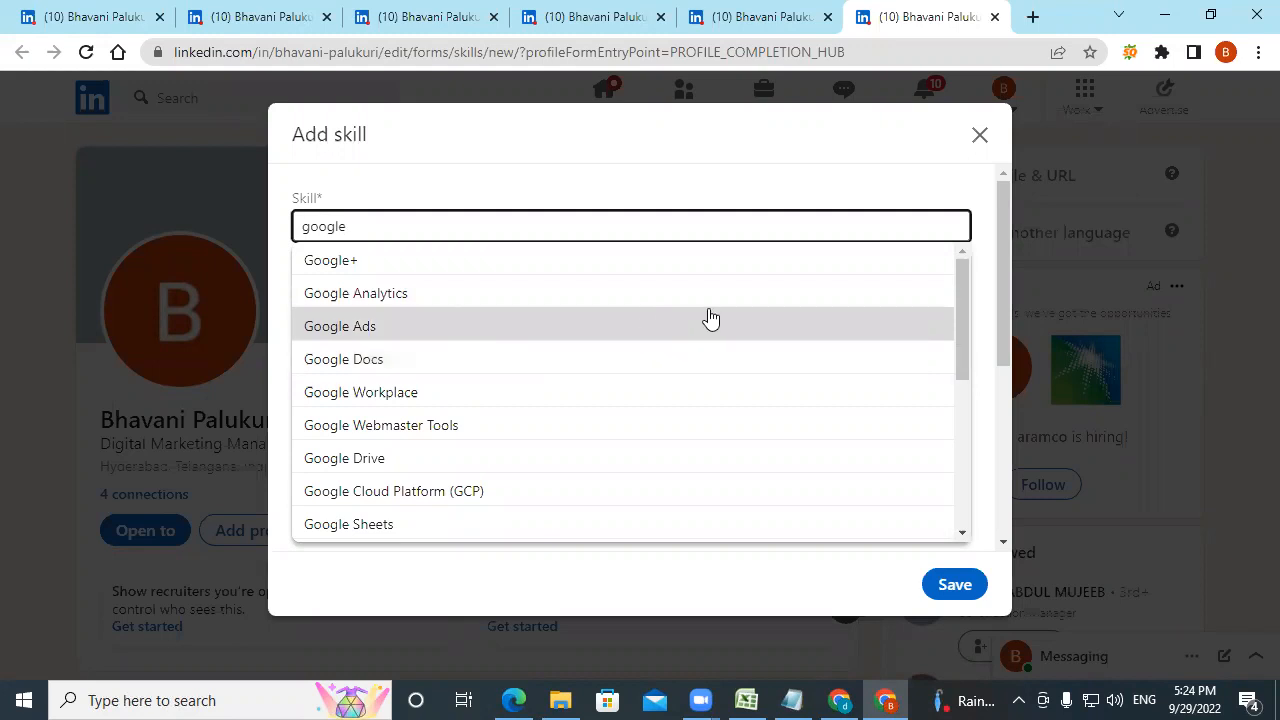
scroll(708, 317, "down", 5)
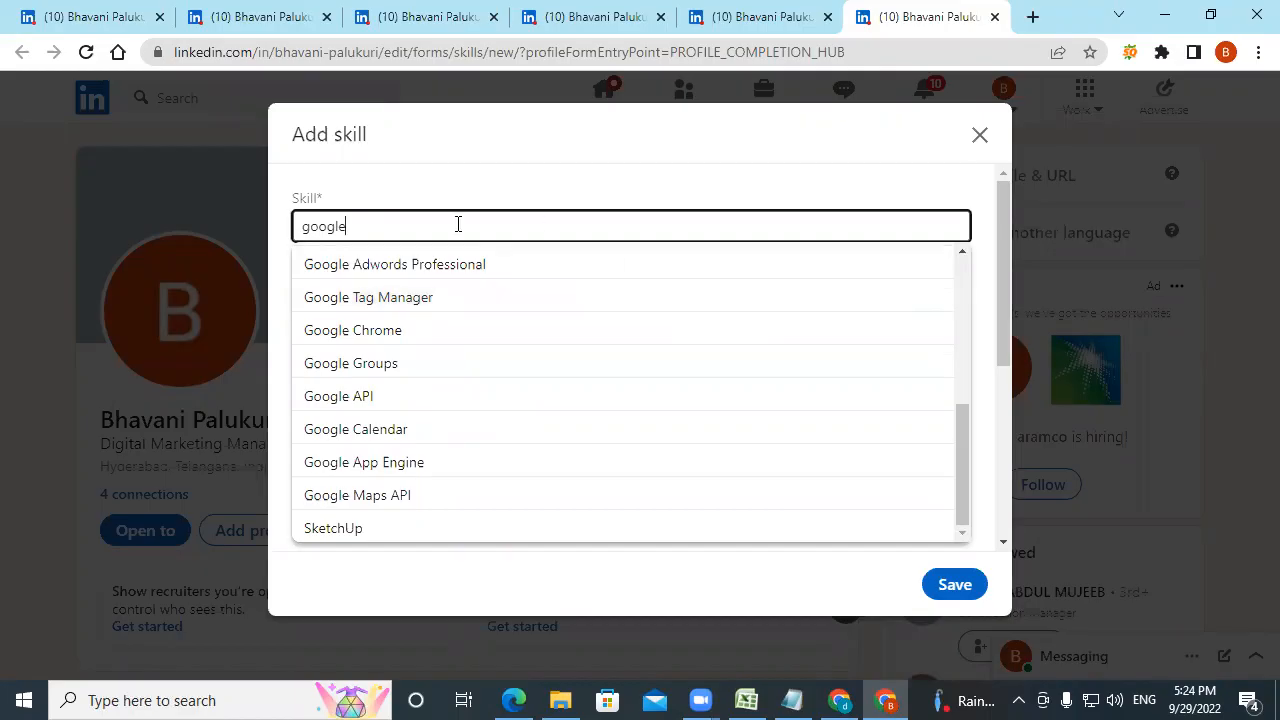
scroll(511, 346, "up", 5)
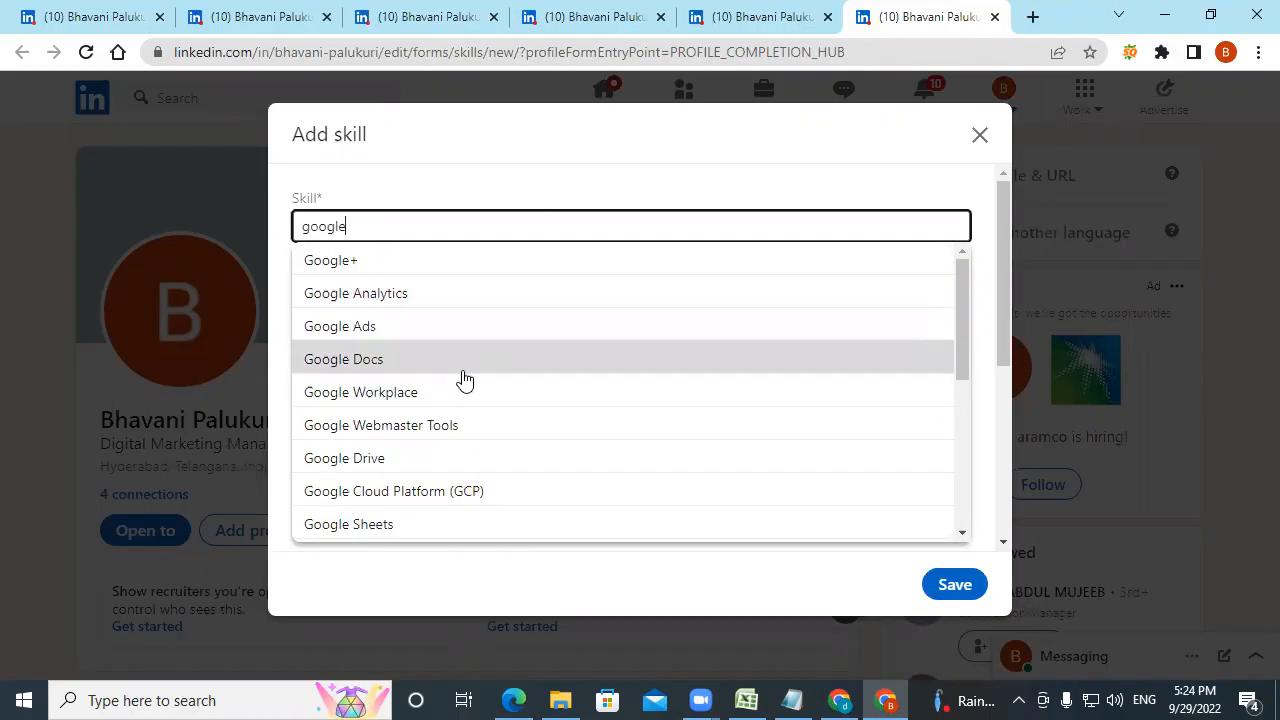
- Replace the Skill entry with "email" and with "orm" to view the suggestions for each
left_click_drag(383, 222, 280, 240)
type("em")
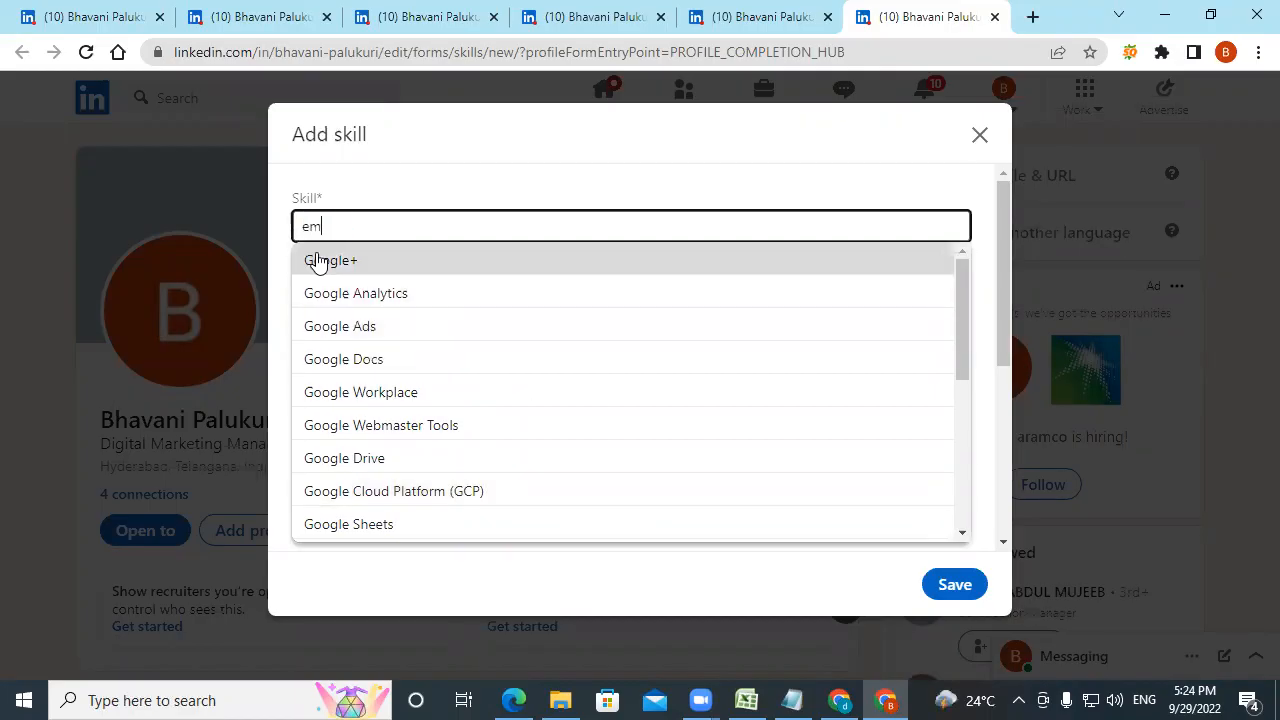
type("ail")
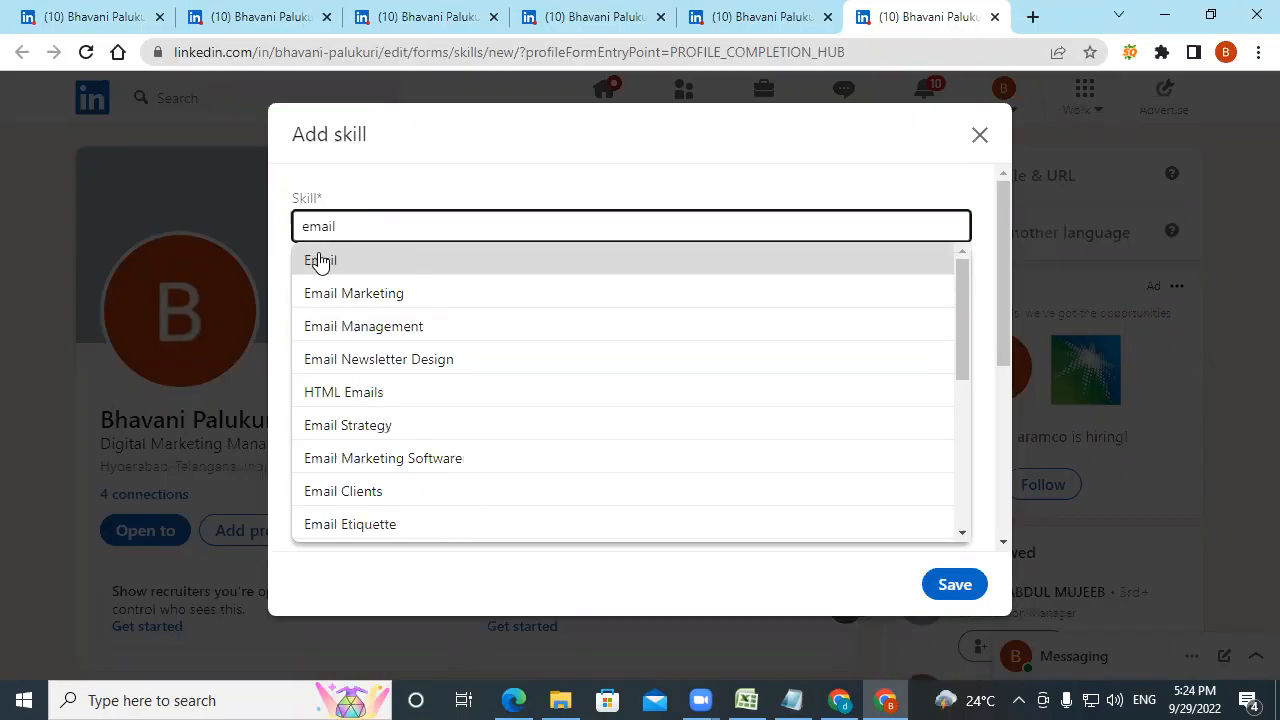
key("BackSpace")
key("BackSpace")
key("BackSpace")
key("BackSpace")
key("BackSpace")
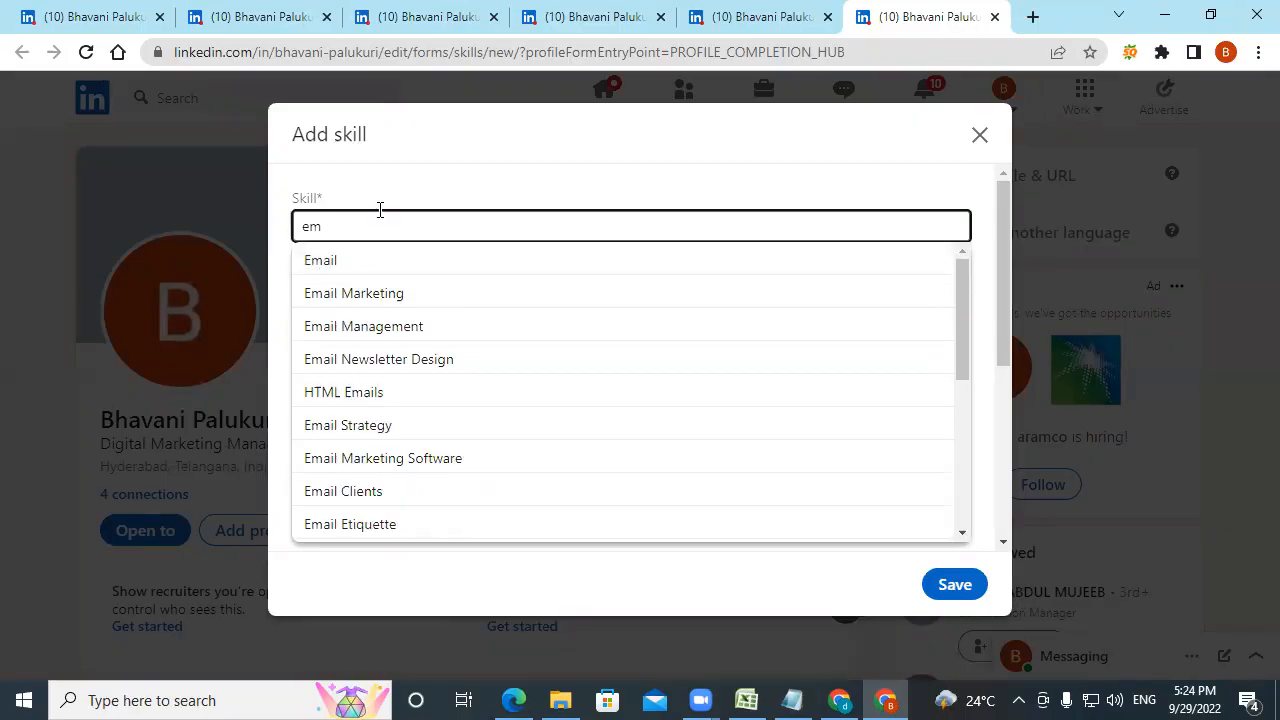
type("o")
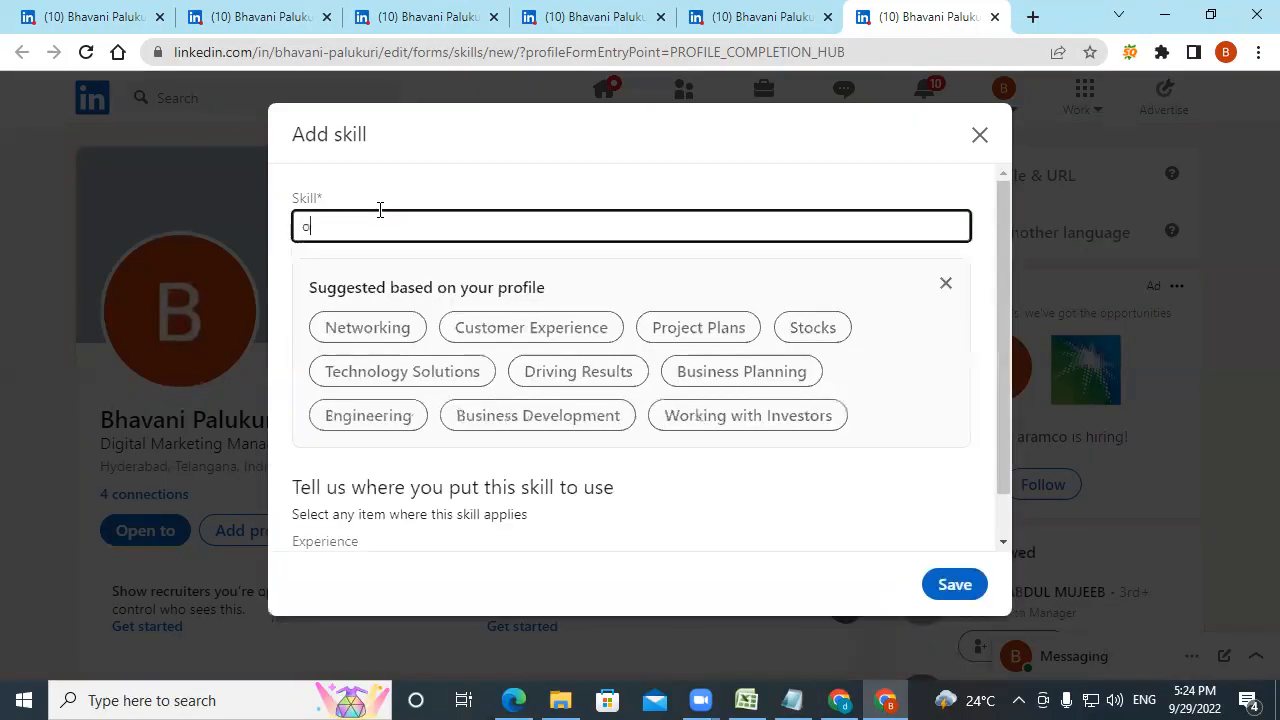
type("rm")
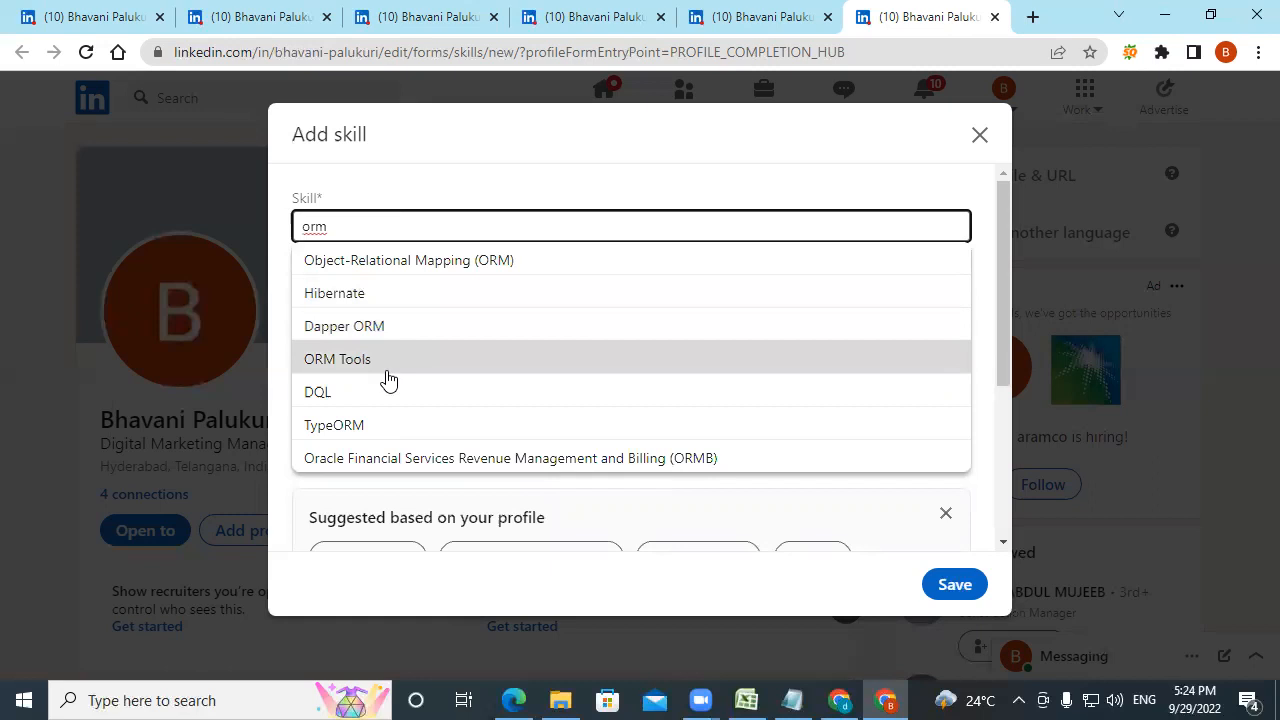
- Look up skill suggestions for "face" and "search" in the Skill field and browse the search-related suggestions
left_click_drag(372, 227, 271, 243)
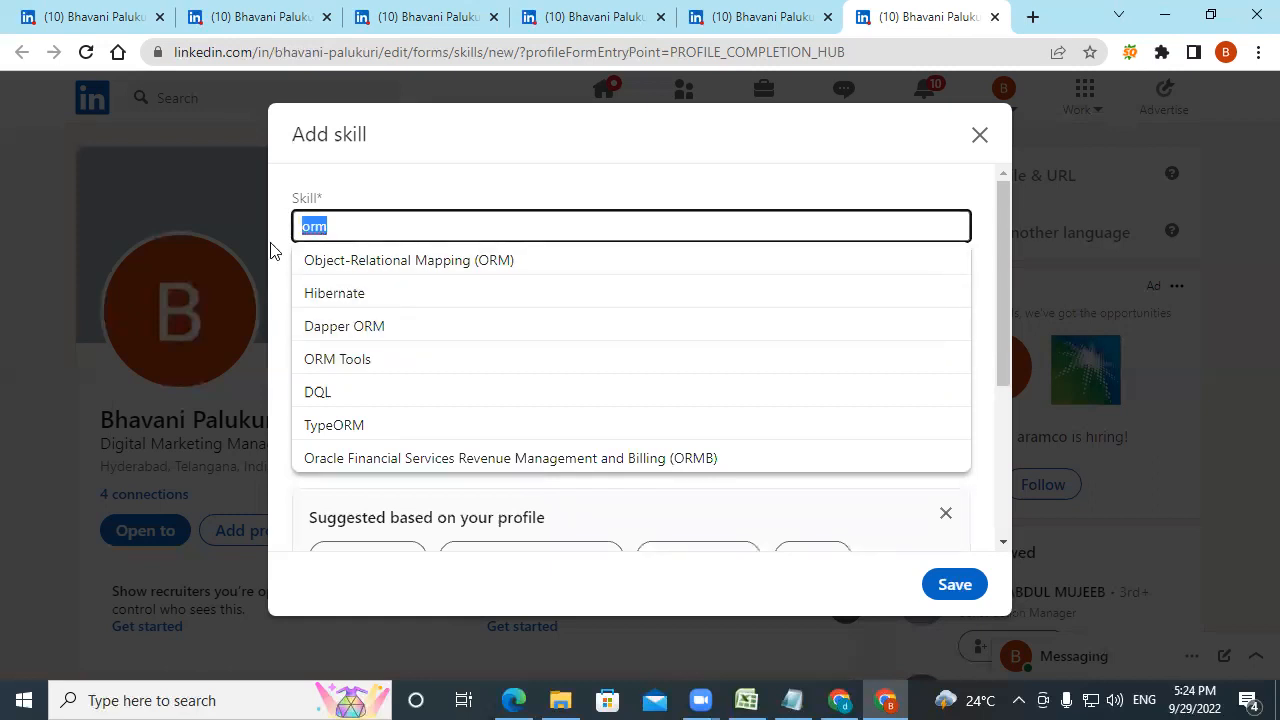
type("face")
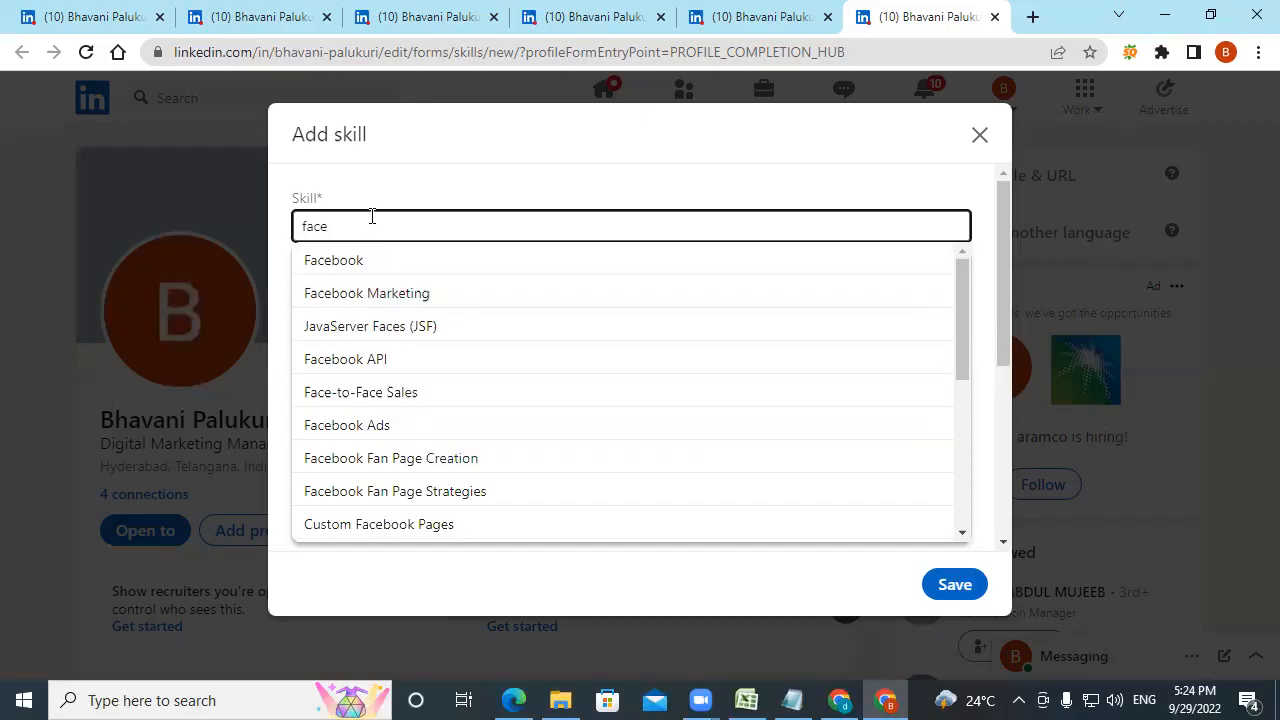
left_click_drag(371, 216, 296, 237)
type("search")
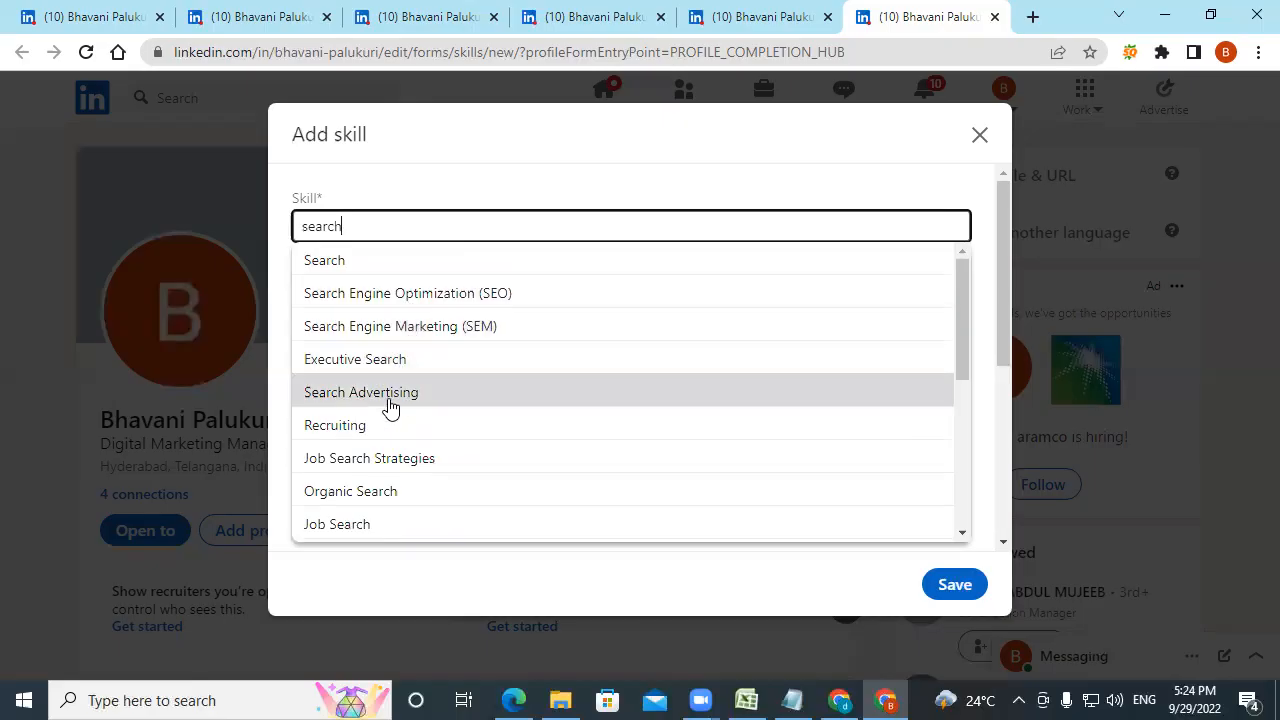
scroll(380, 505, "down", 2)
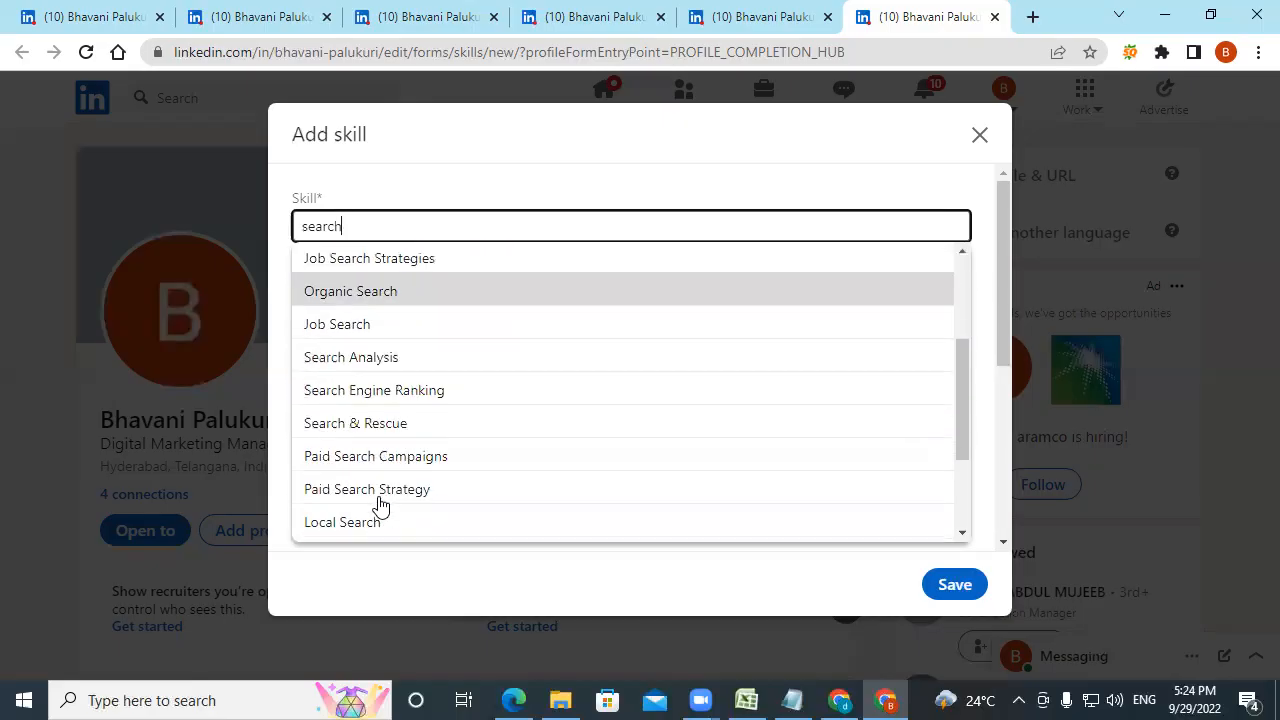
scroll(421, 400, "down", 5)
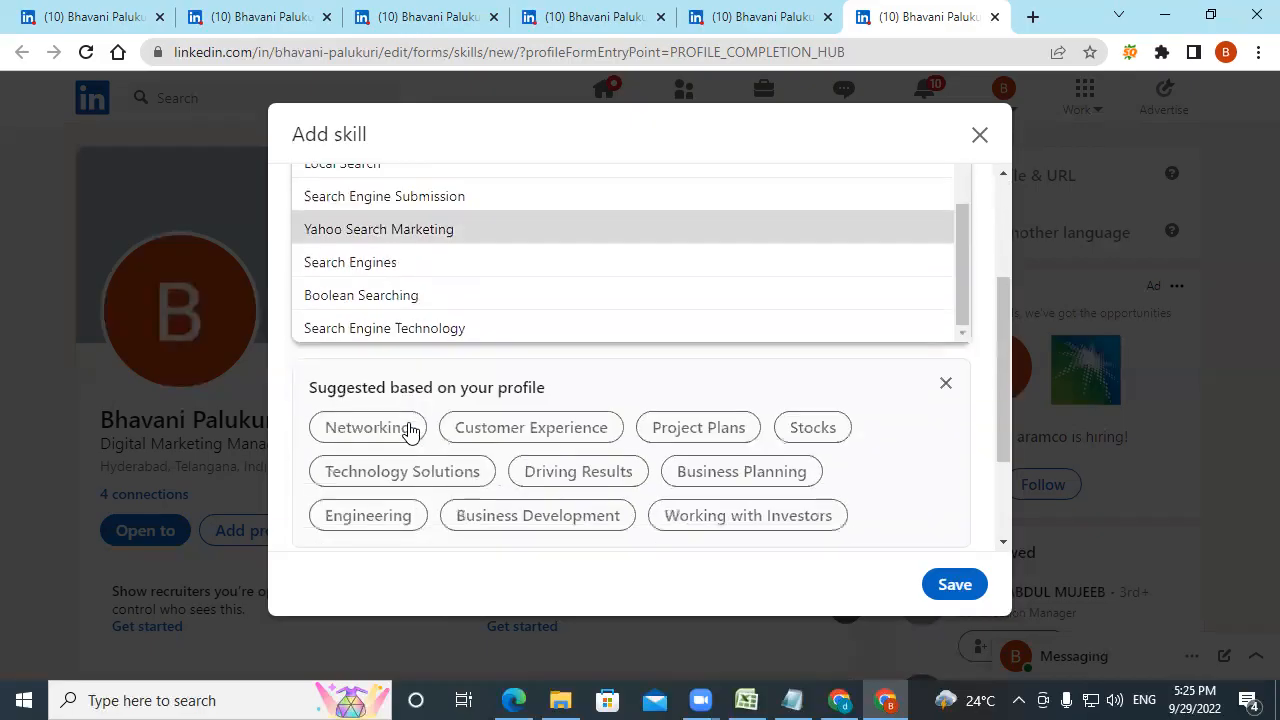
scroll(486, 240, "up", 3)
scroll(486, 240, "up", 1)
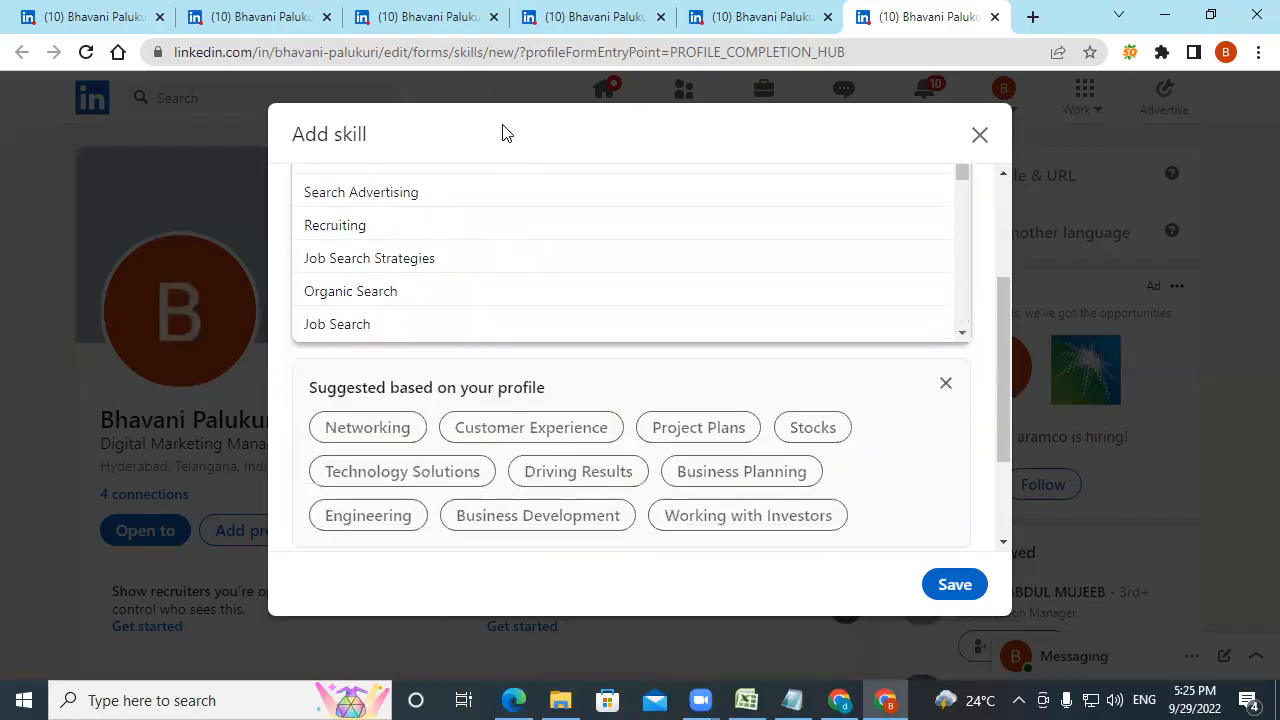
scroll(520, 210, "up", 3)
- Look up skill suggestions for "word" and "canva" in the Skill field, and close the Add skill form discarding the changes
left_click_drag(380, 223, 289, 237)
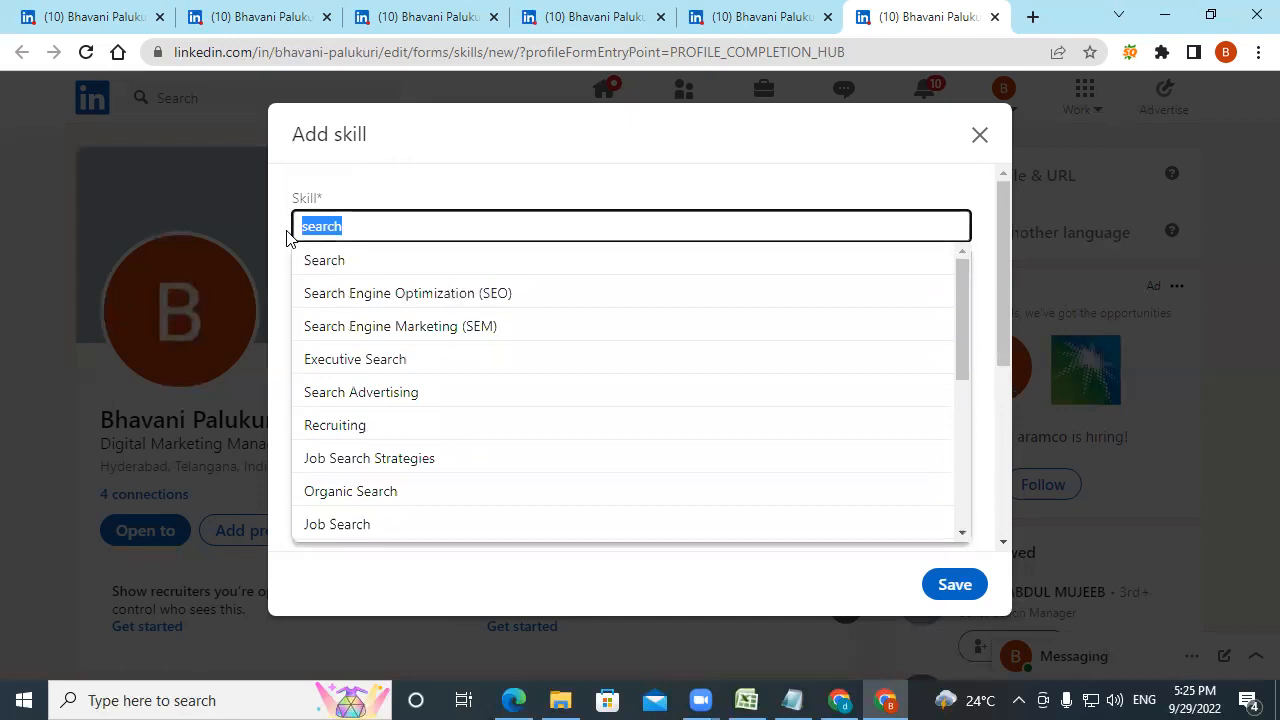
type("word")
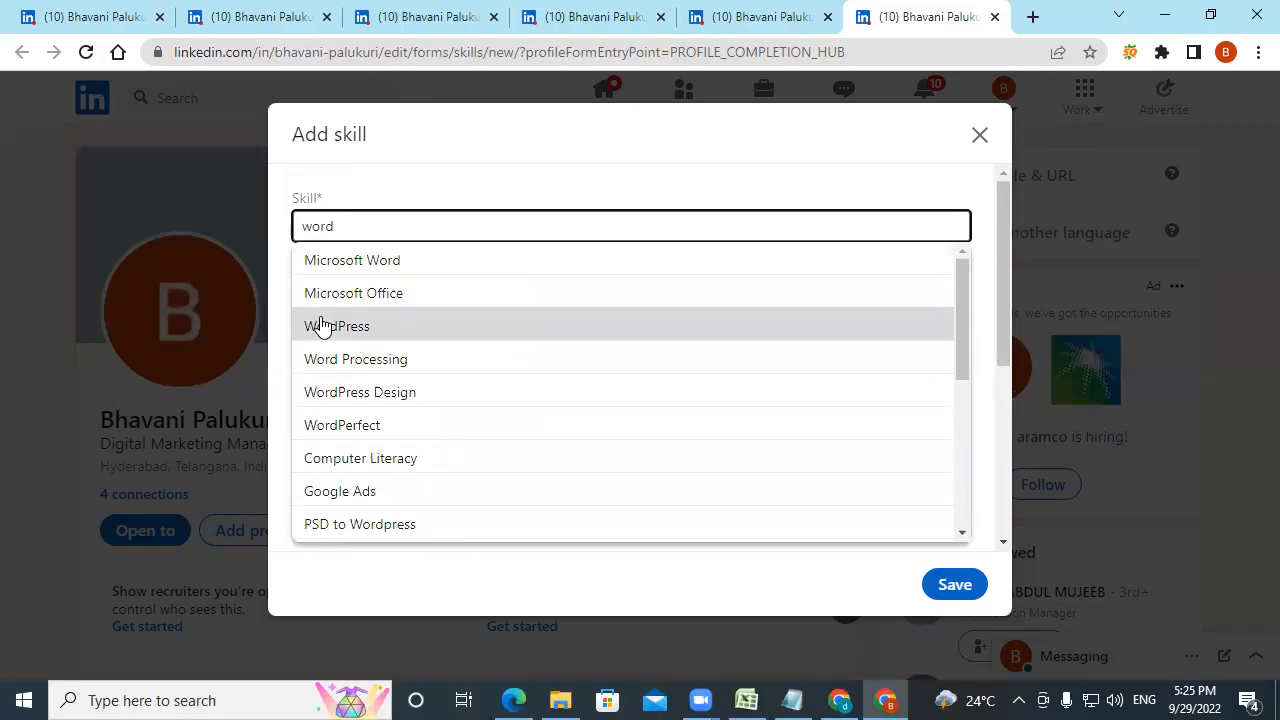
left_click_drag(380, 229, 299, 231)
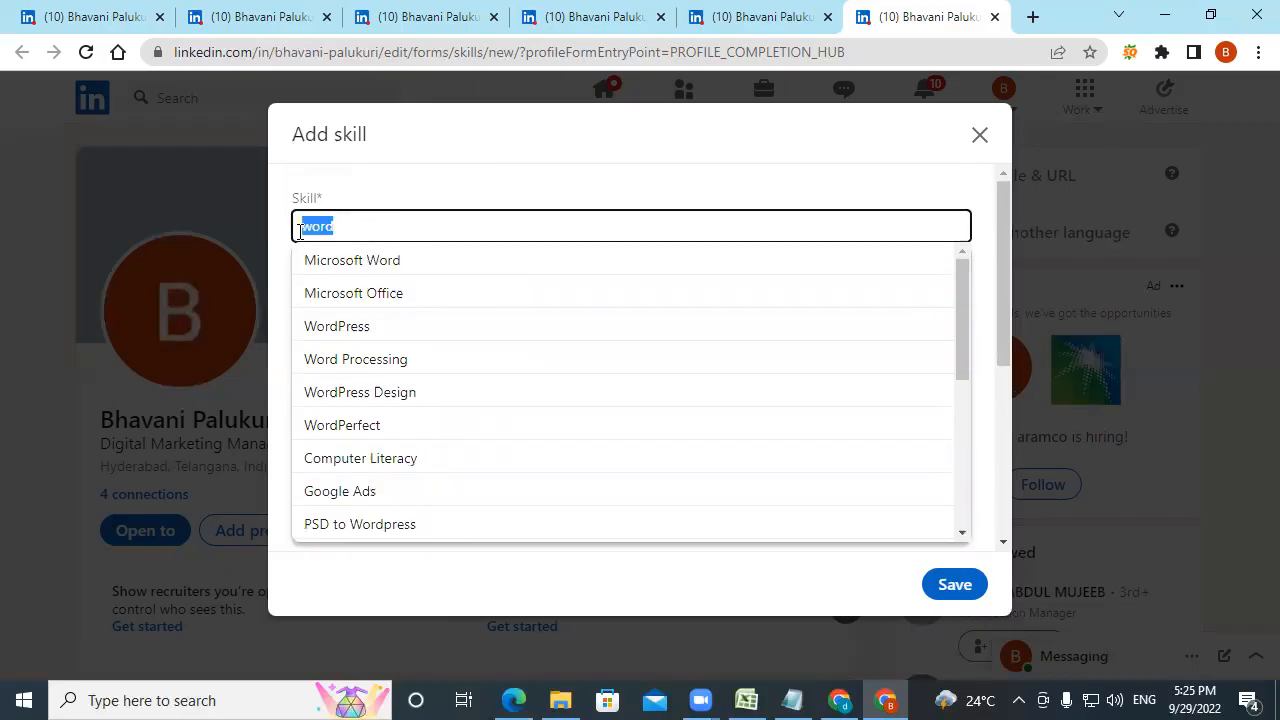
type("ca")
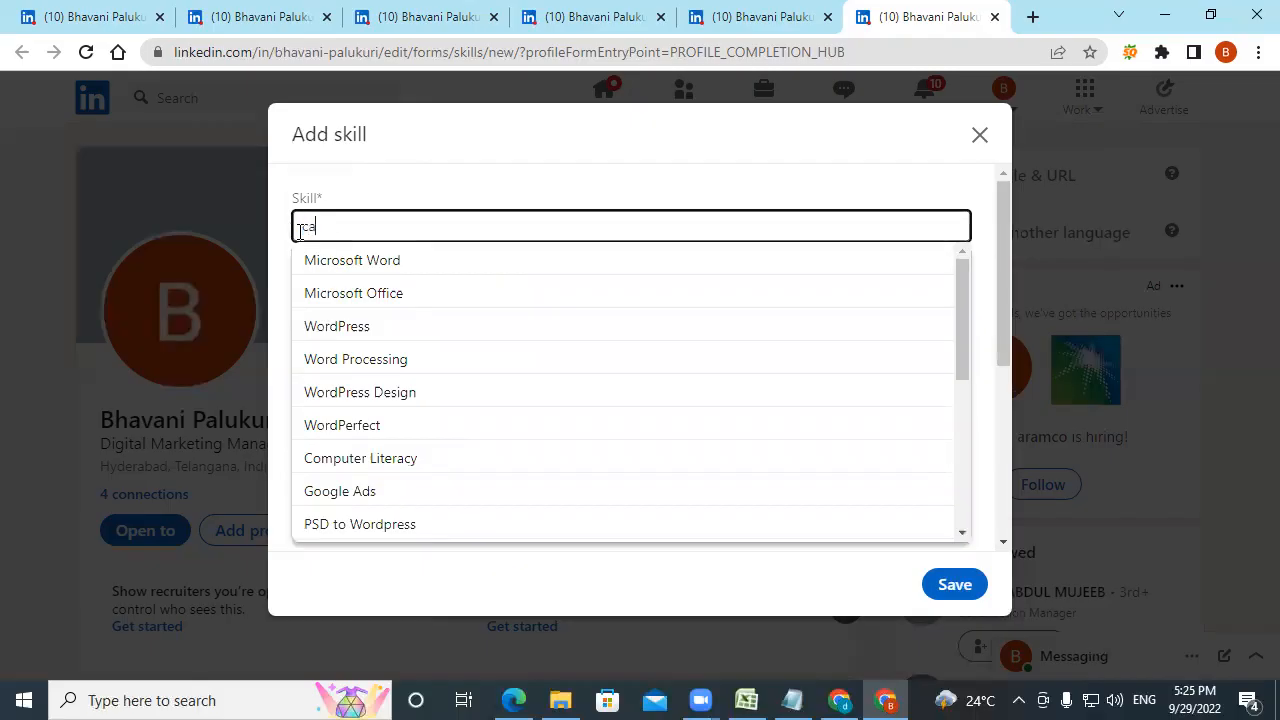
type("nva")
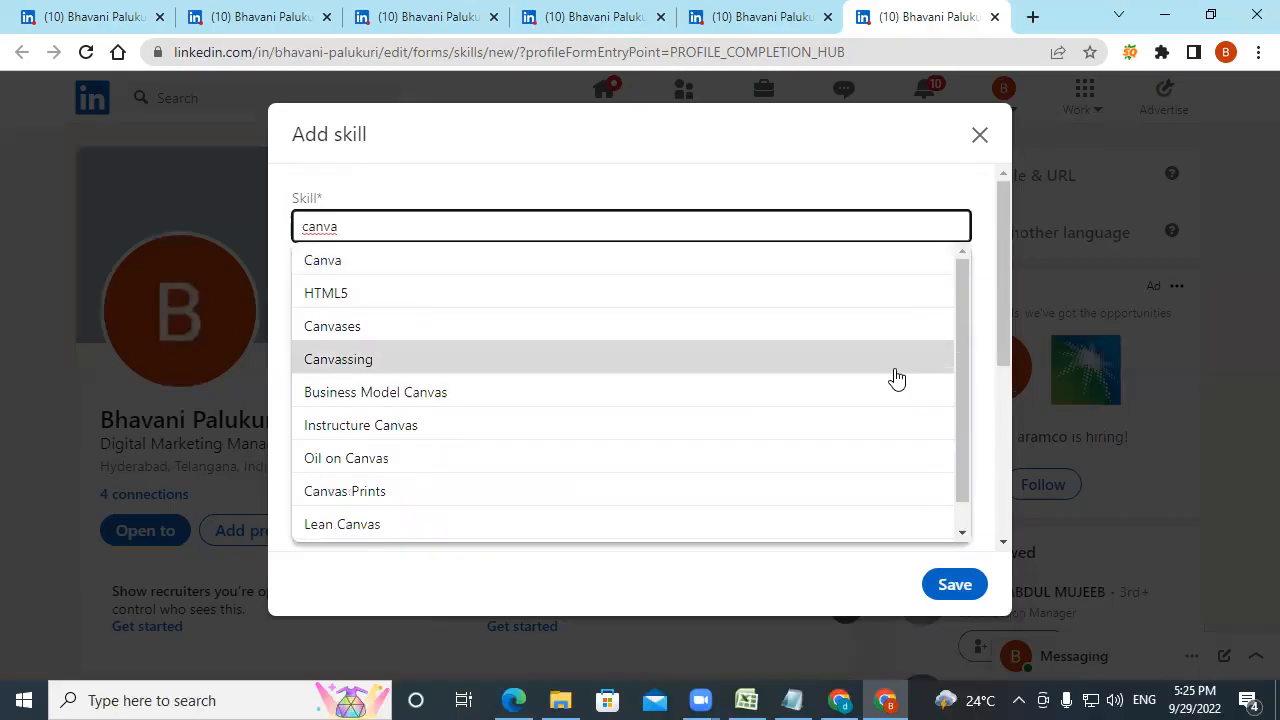
left_click(980, 137)
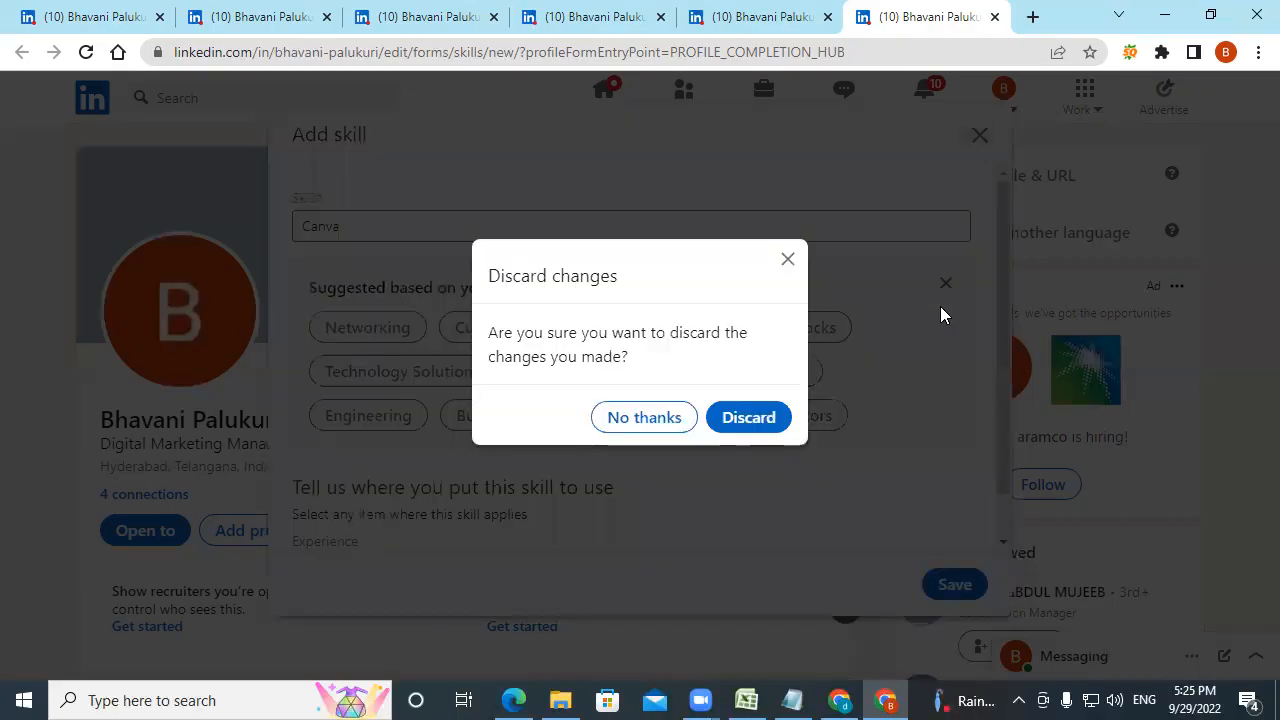
left_click(729, 420)
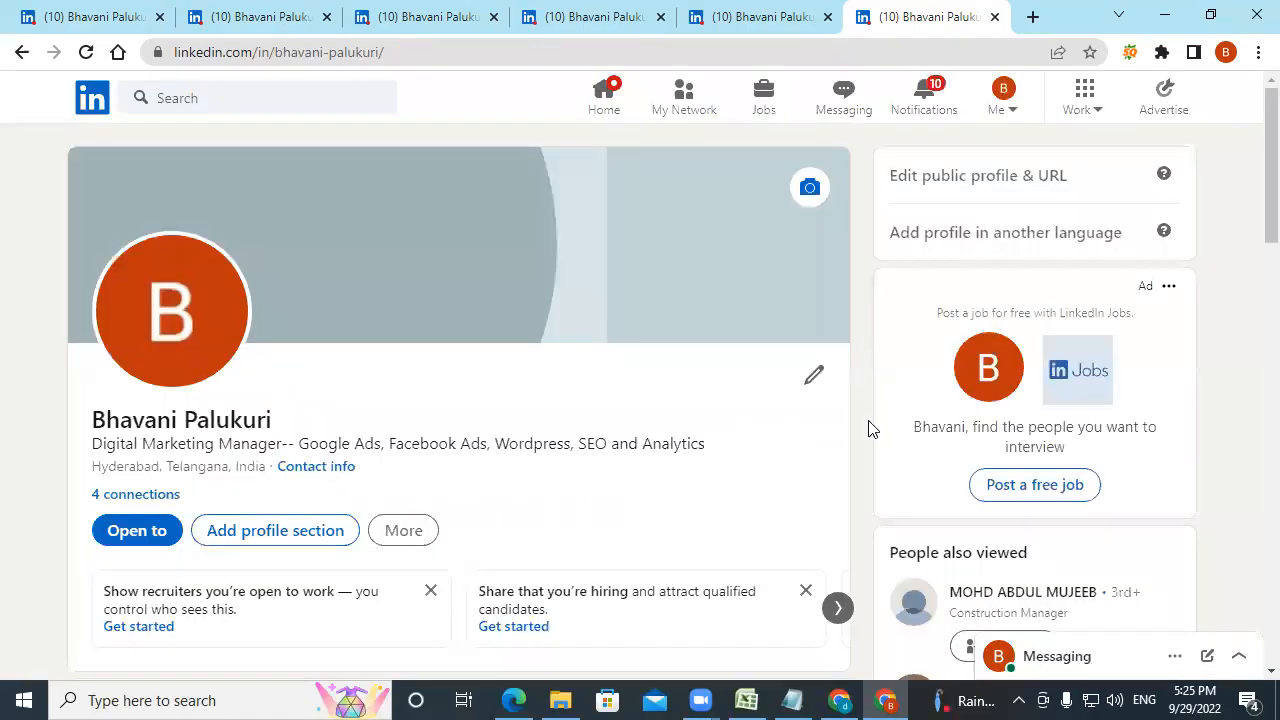
- Return to the Add to profile list, collapse the Core group and expand the Recommended group
left_click(52, 30)
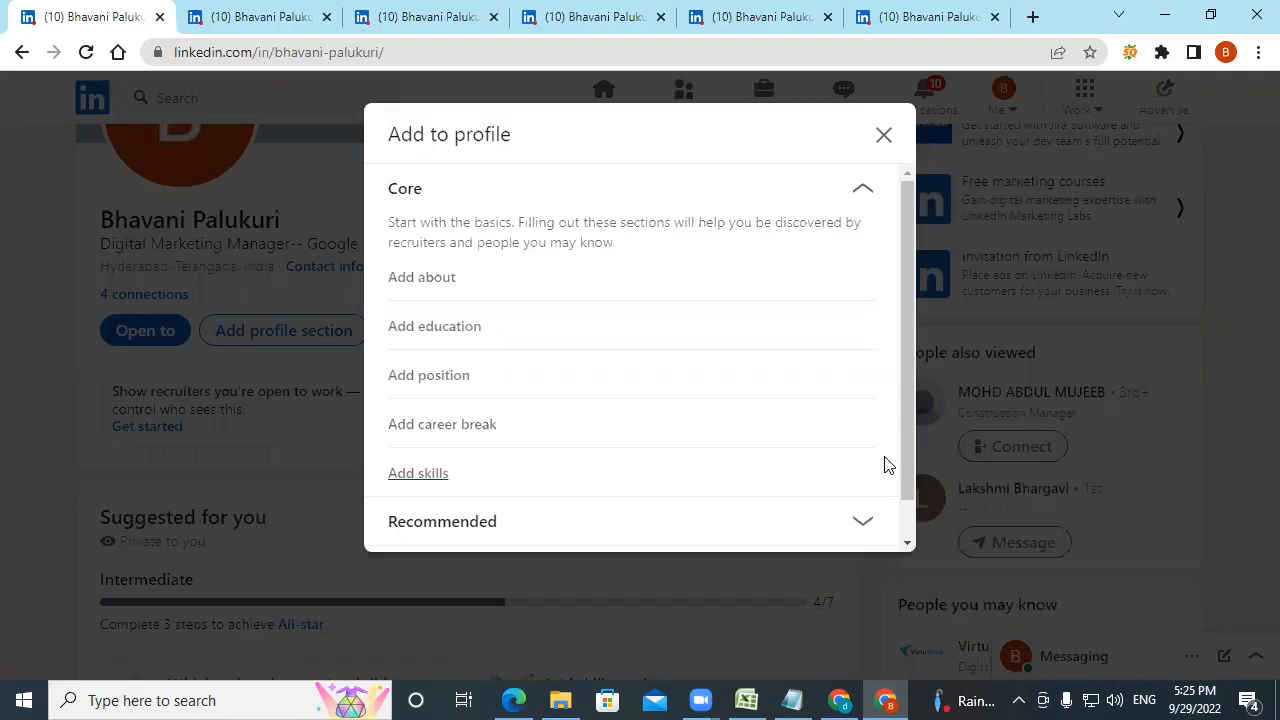
left_click(866, 192)
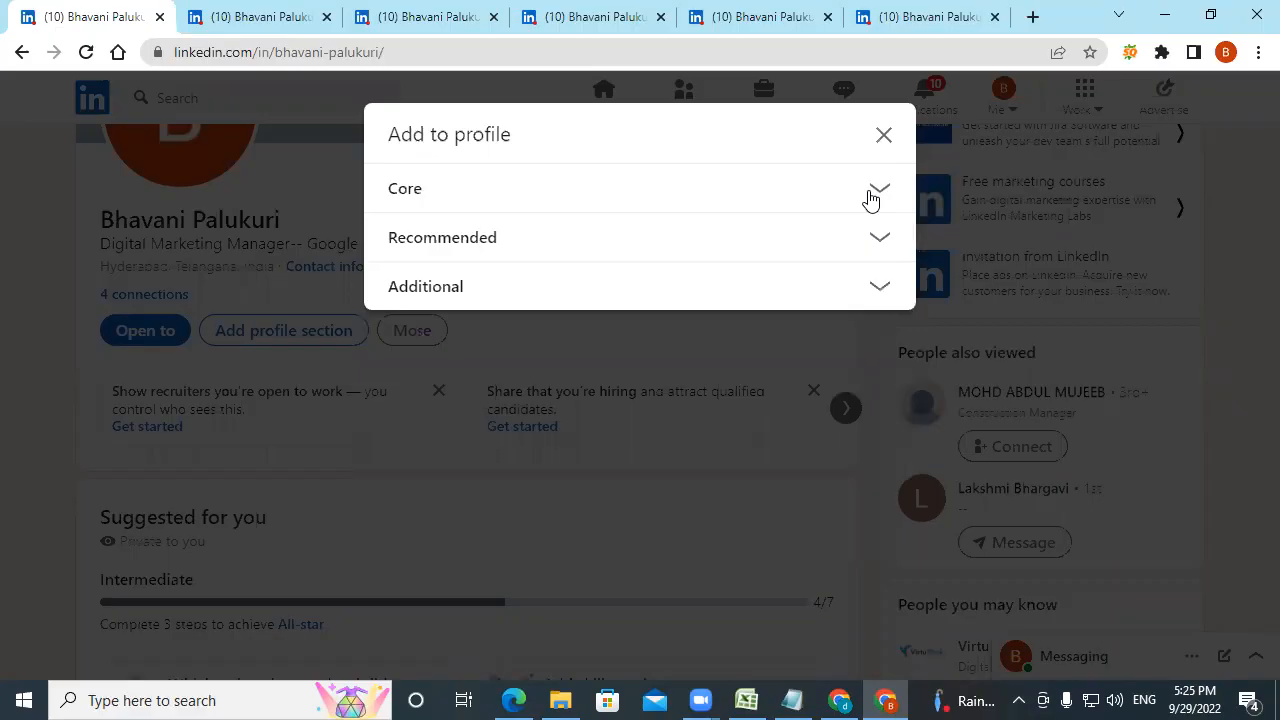
left_click(874, 232)
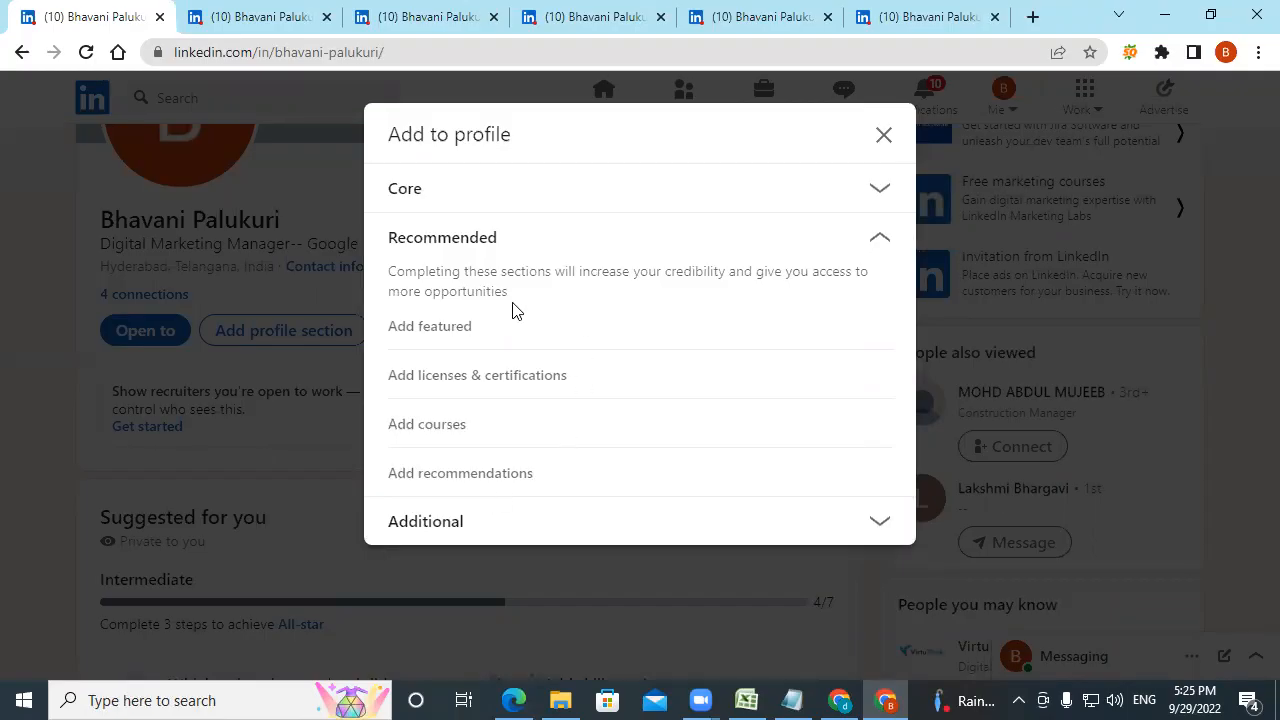
- Open Add featured in a new browser tab and view the Featured page's description of what can be featured
right_click(450, 331)
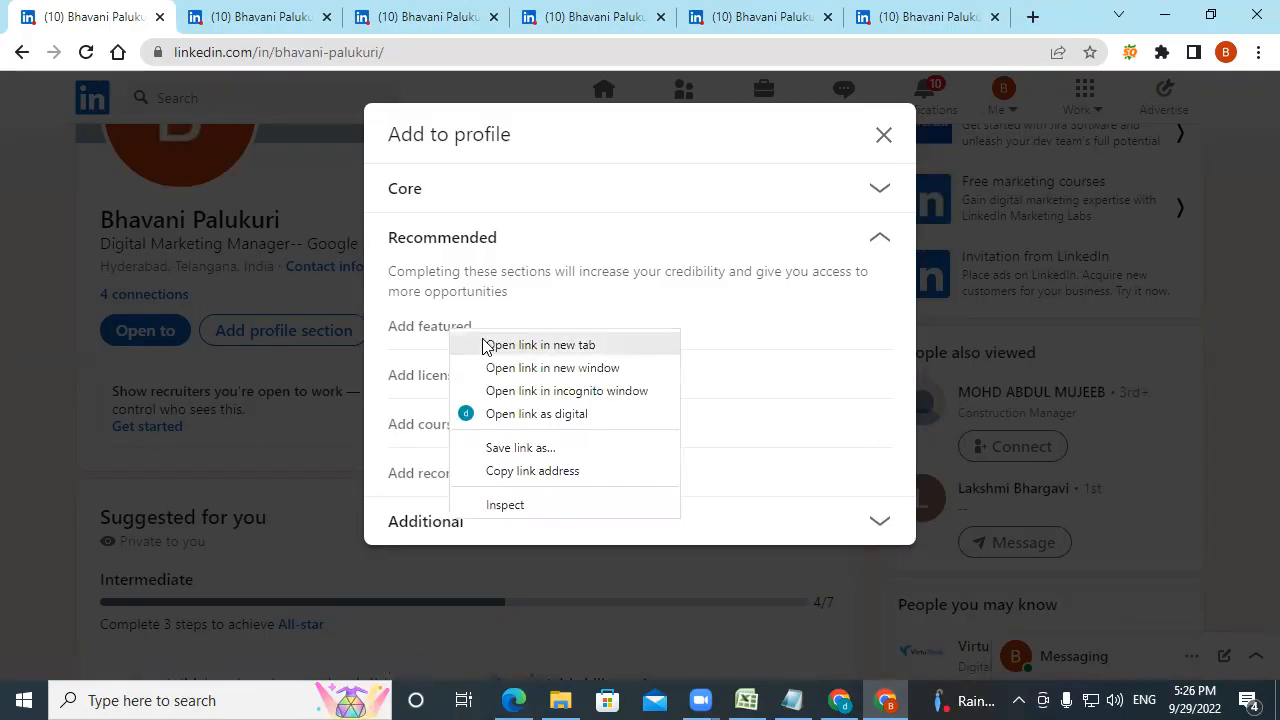
left_click(486, 345)
left_click(894, 17)
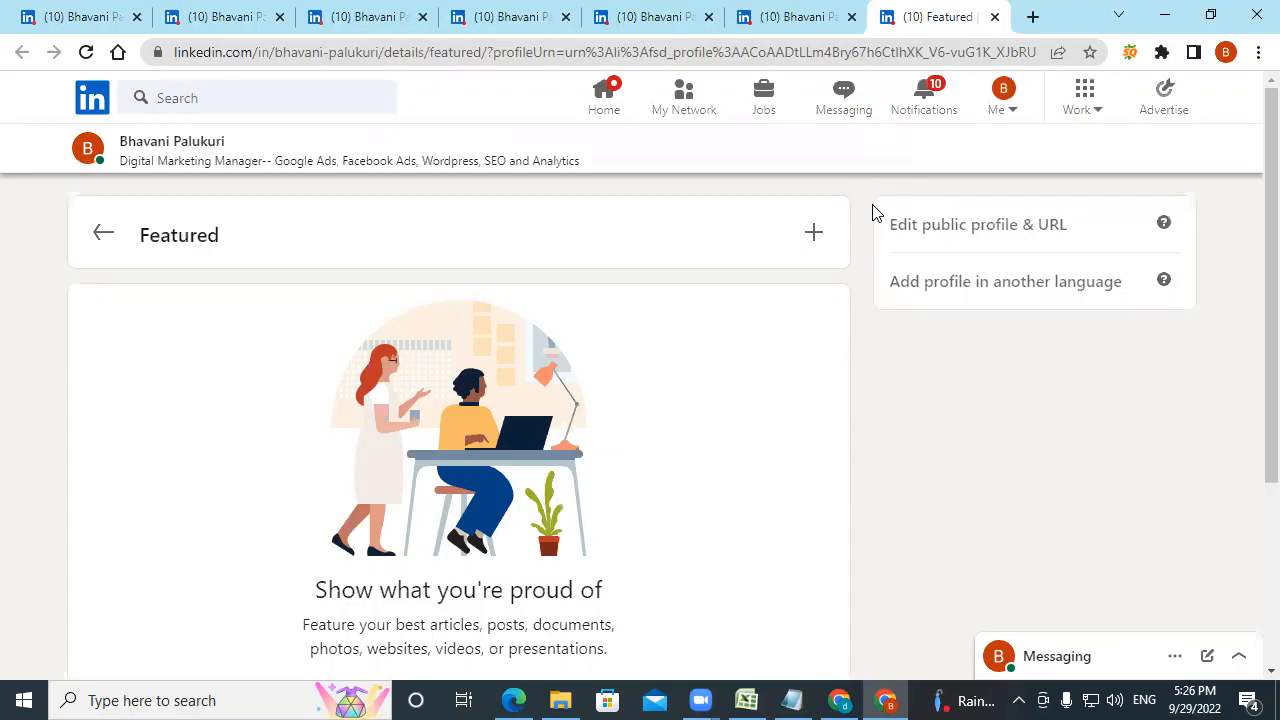
scroll(460, 470, "down", 1)
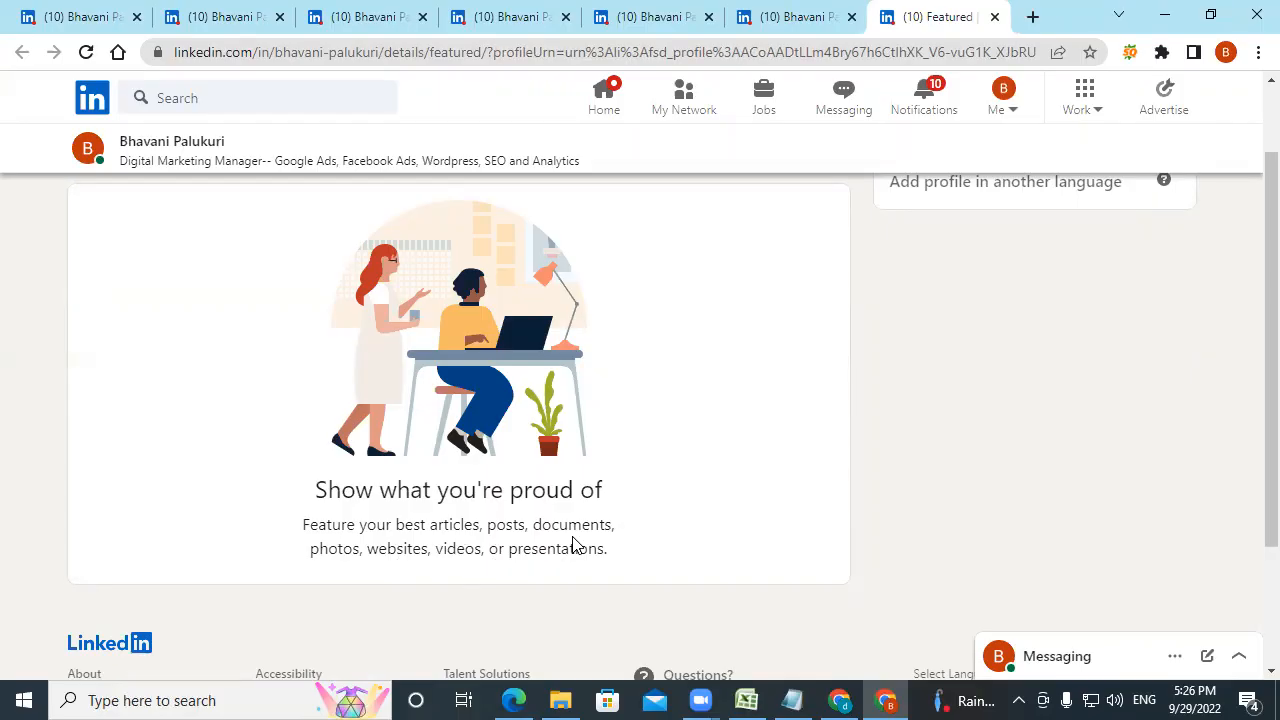
- Return to the Add to profile list, open Add licenses & certifications in a new browser tab and switch to it
left_click(62, 20)
right_click(452, 377)
left_click(500, 388)
left_click(910, 14)
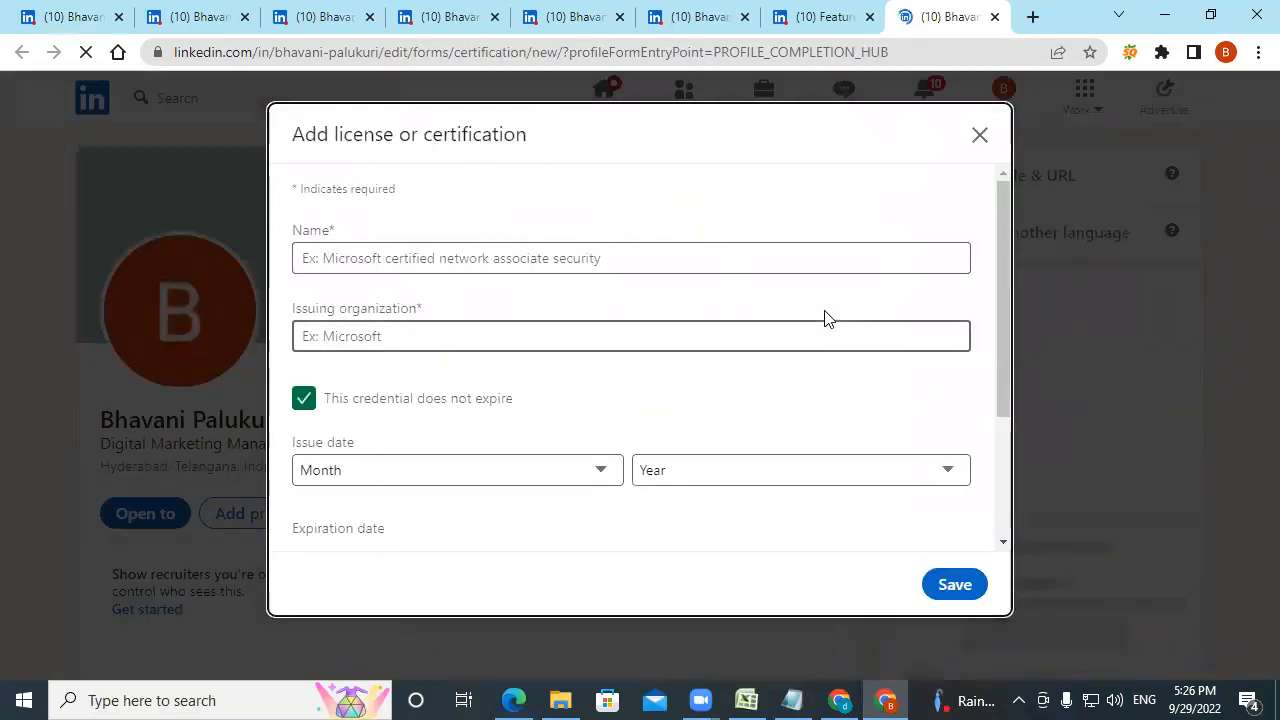
- Review the name, organization, date, Credential ID and Credential URL fields of the license or certification form, and close it unfilled
left_click(533, 262)
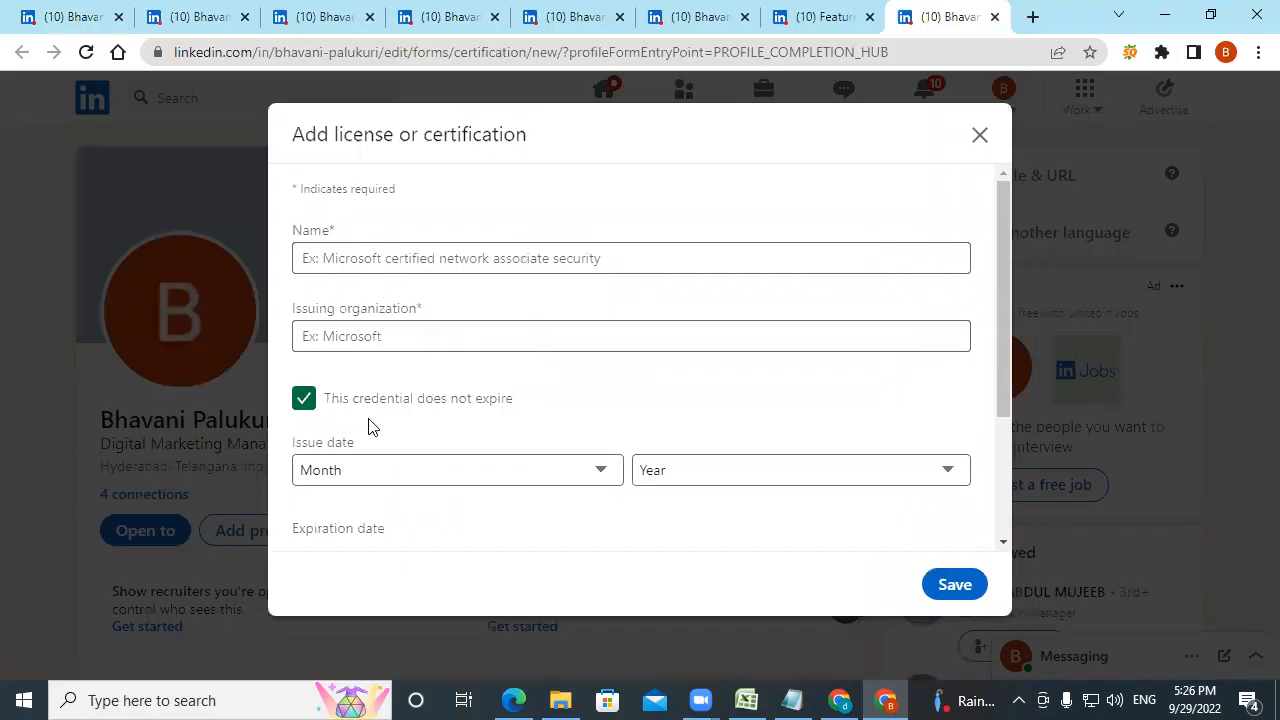
scroll(478, 485, "down", 1)
scroll(478, 485, "down", 1)
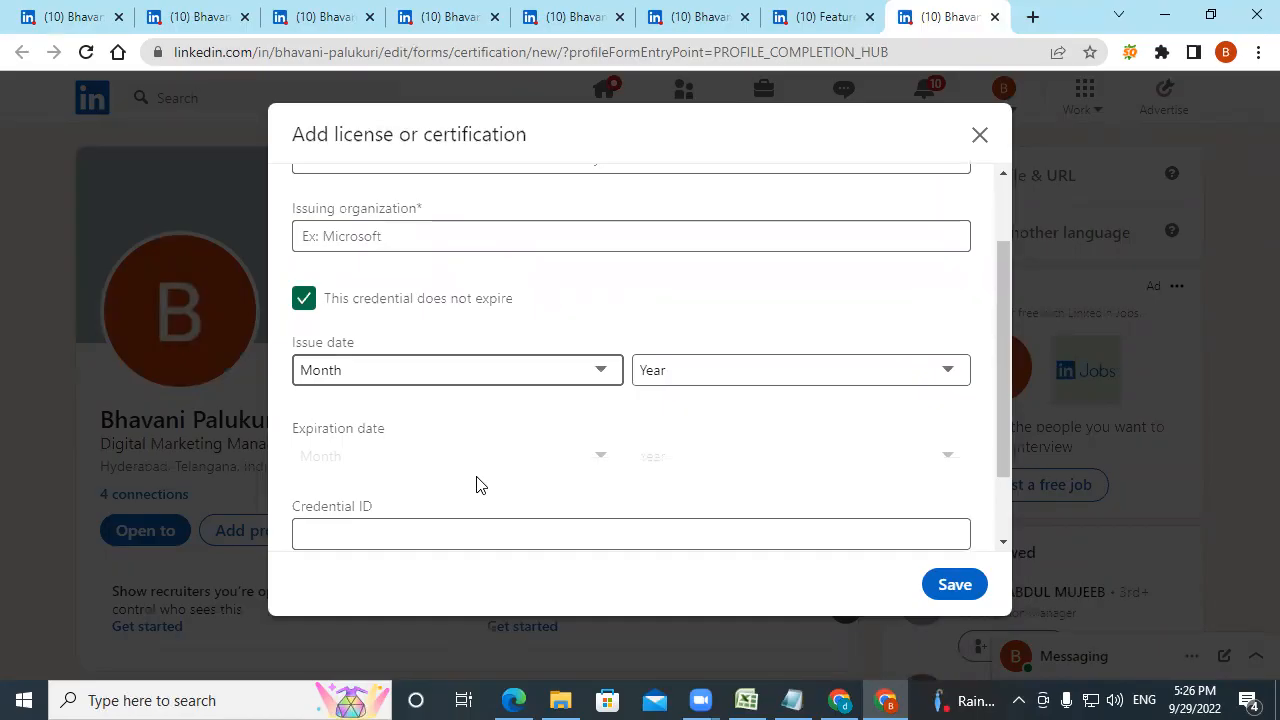
left_click(462, 526)
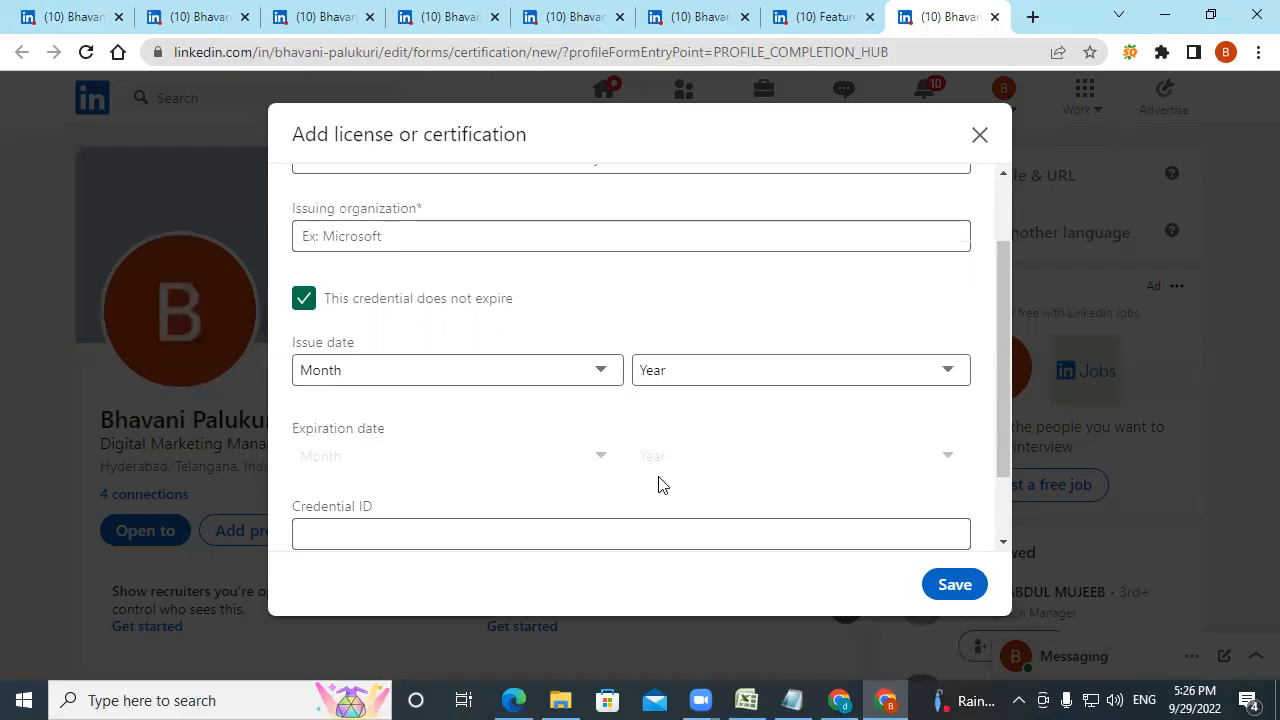
scroll(640, 490, "down", 1)
left_click(610, 508)
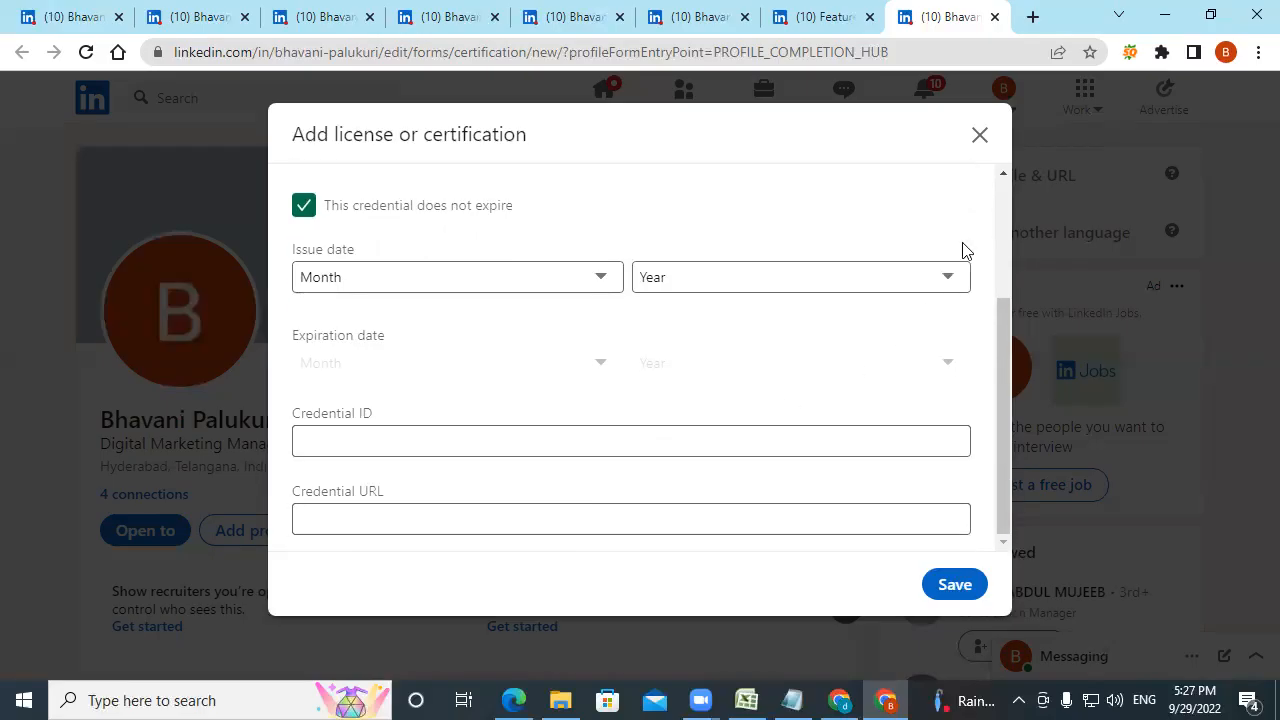
left_click(979, 134)
- Return to the Add to profile list, open Add courses in a new browser tab and switch to it
left_click(45, 17)
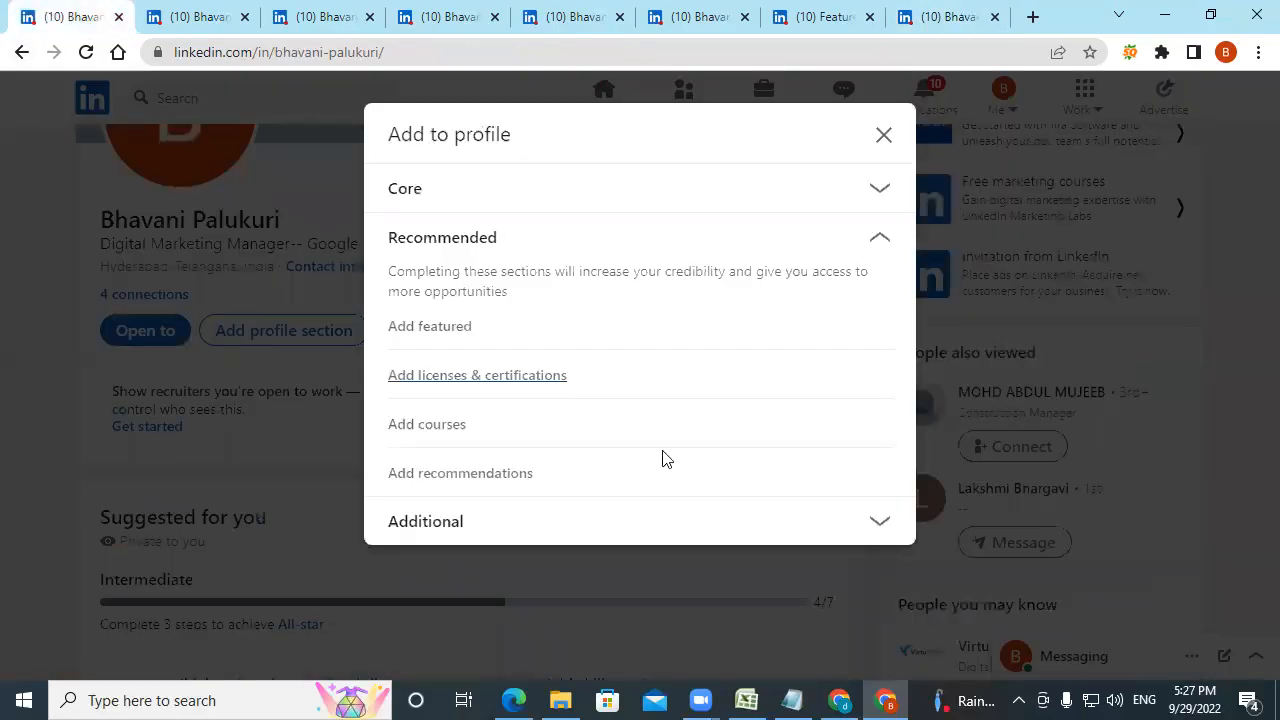
right_click(437, 424)
left_click(529, 437)
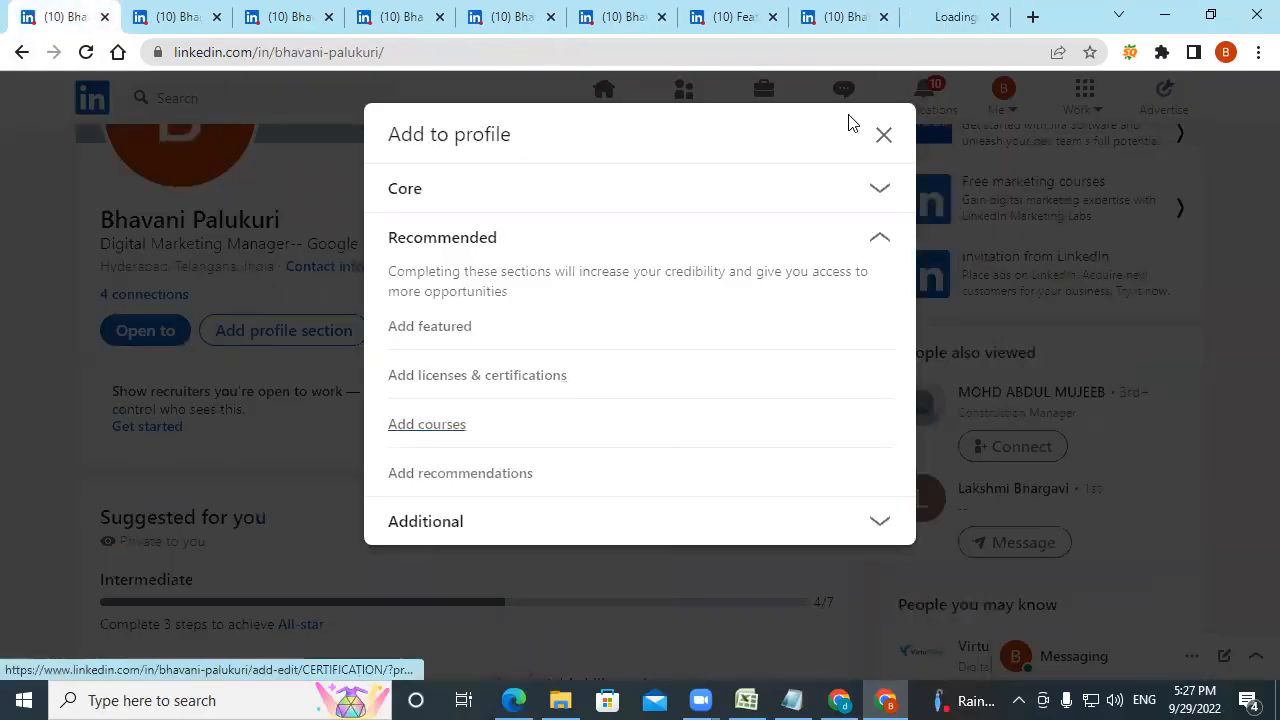
left_click(945, 20)
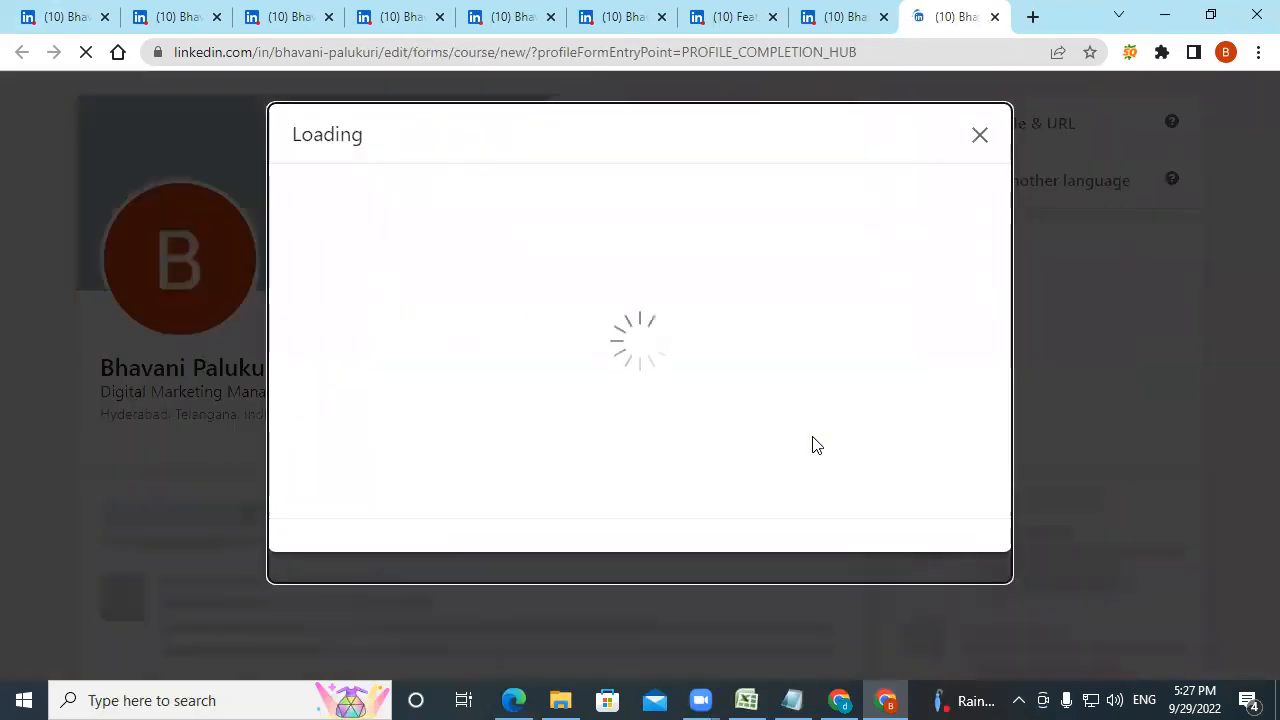
- Review the Course name and Number fields and the Associated with options in the Add course form, and close it unfilled
left_click(580, 260)
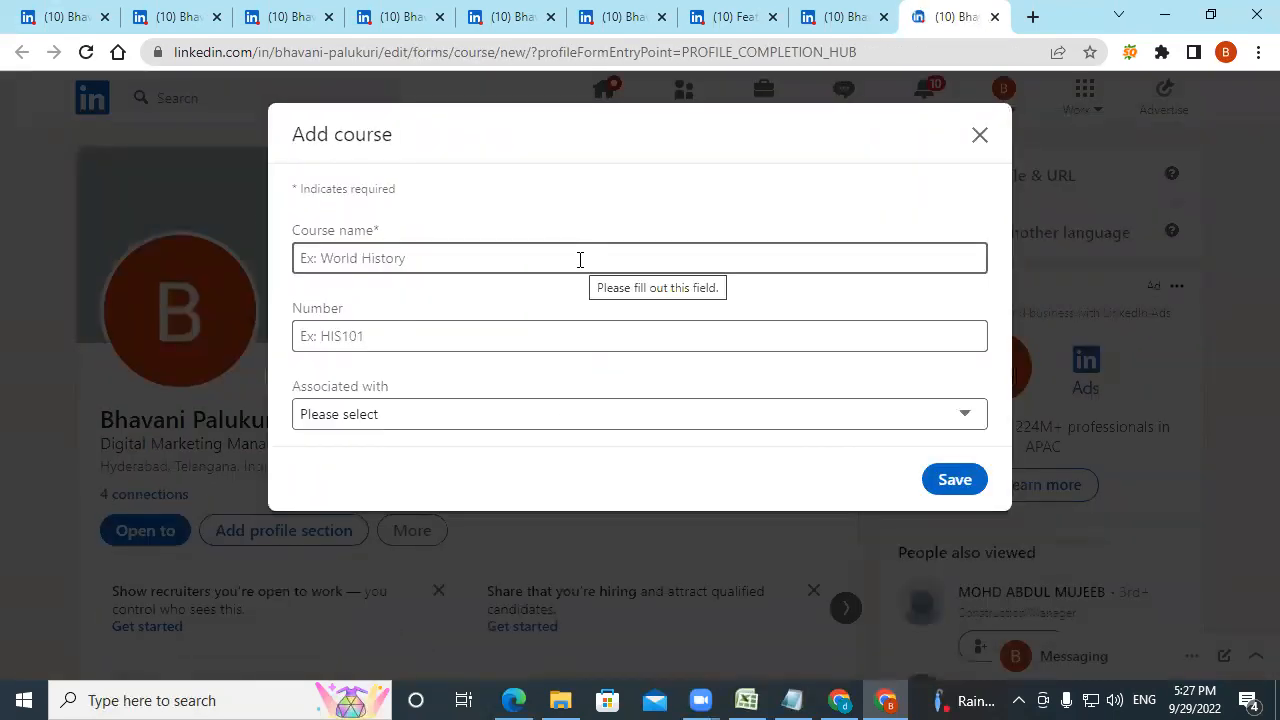
left_click(357, 343)
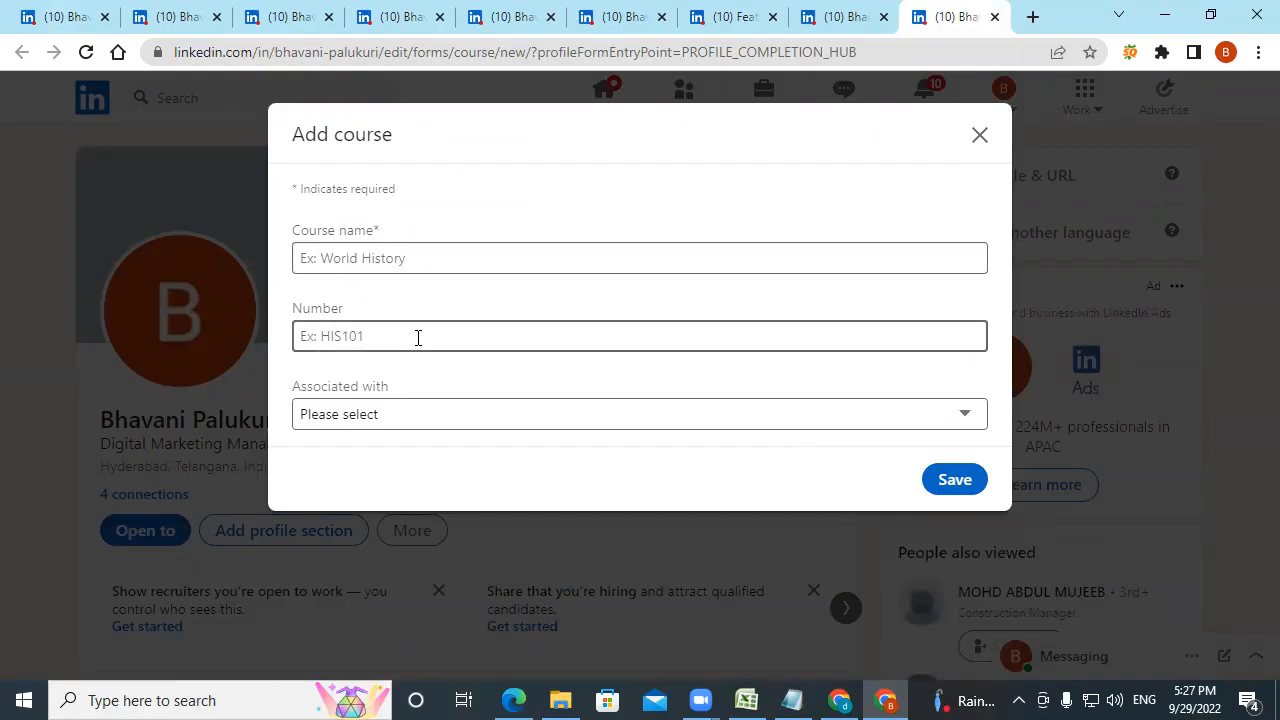
left_click(394, 416)
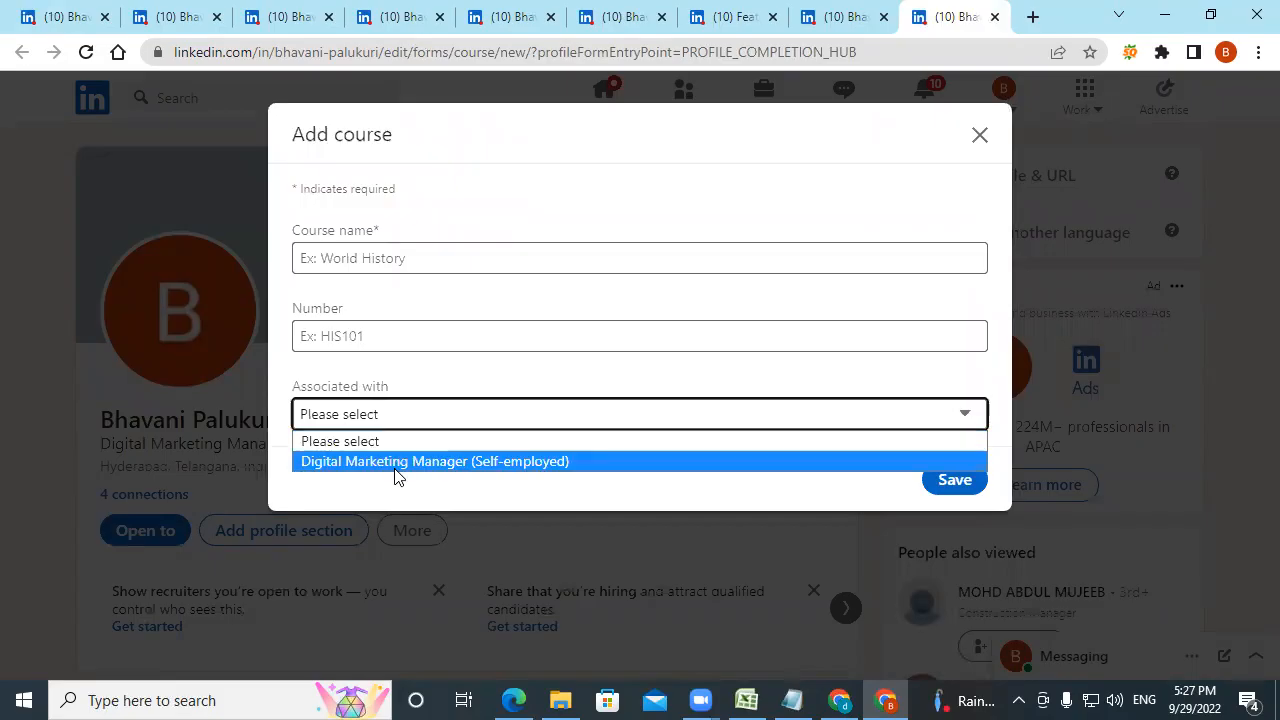
left_click(980, 135)
left_click(980, 135)
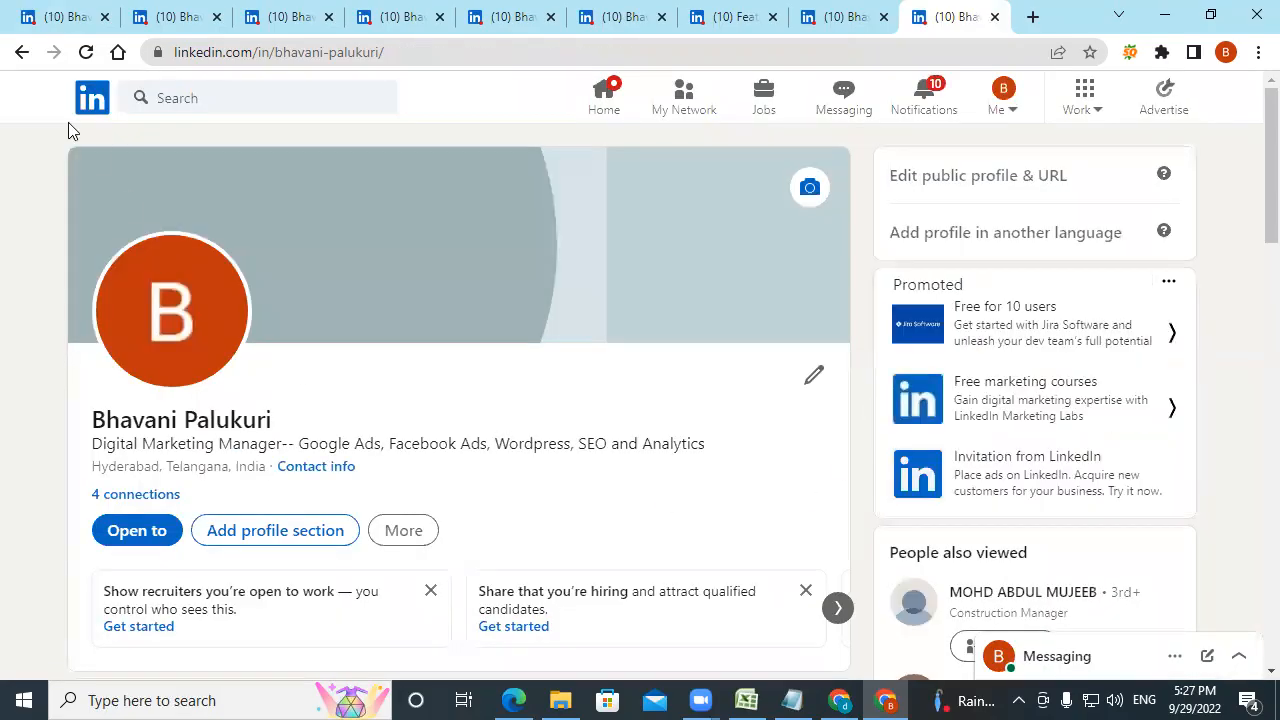
- Return to the Add to profile list, open Add recommendations in a new browser tab and switch to it
left_click(55, 17)
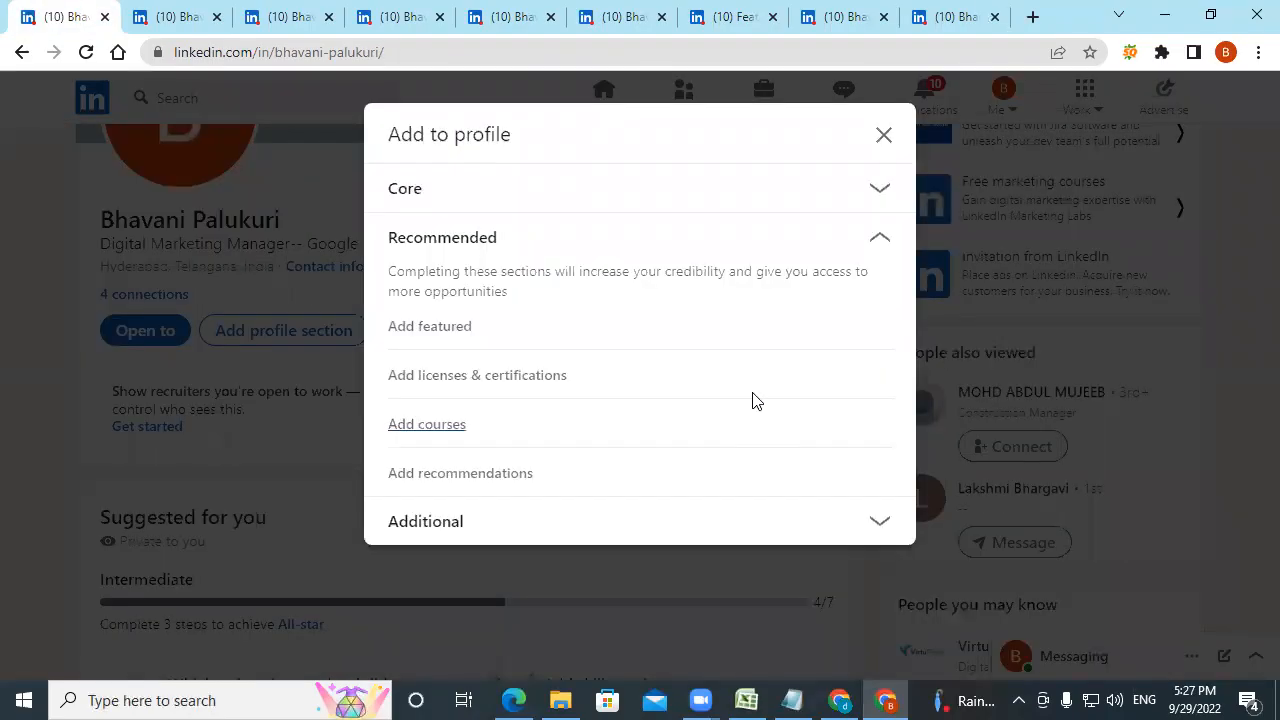
right_click(455, 476)
left_click(510, 486)
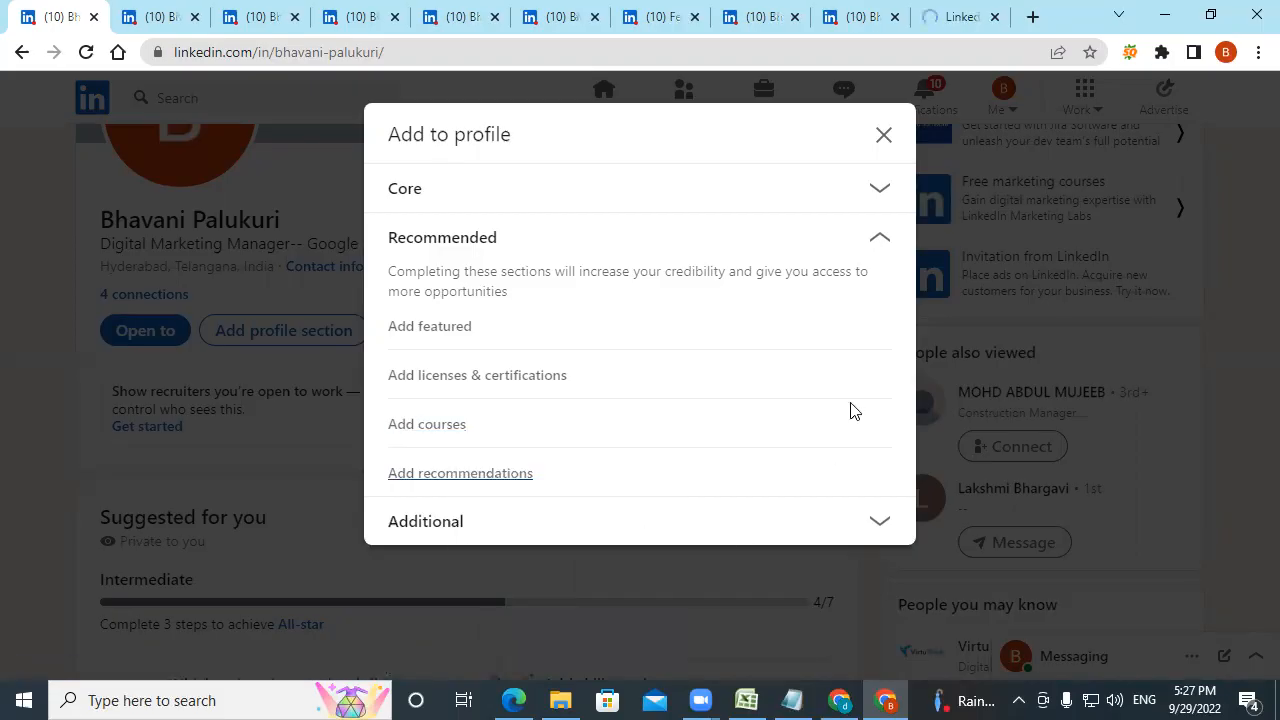
left_click(948, 22)
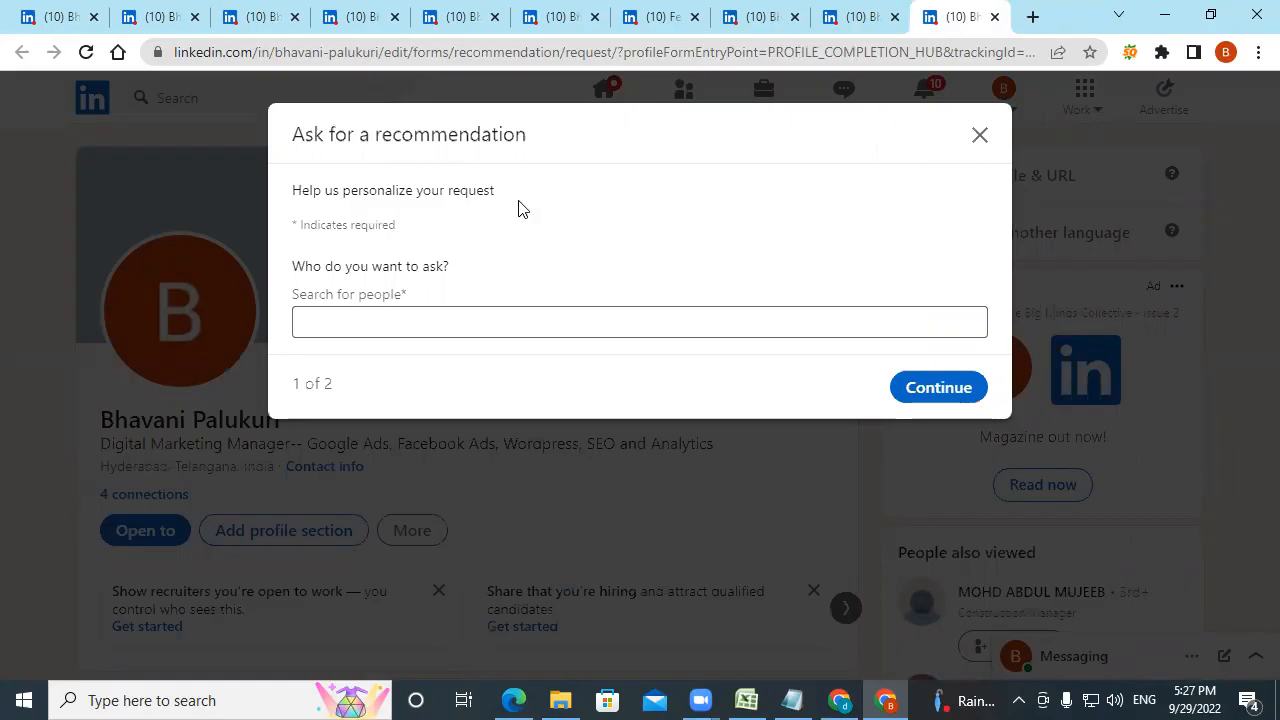
- Search for "moh", choose the matching first-degree connection as the person to ask for a recommendation, and continue to the request details
left_click(420, 327)
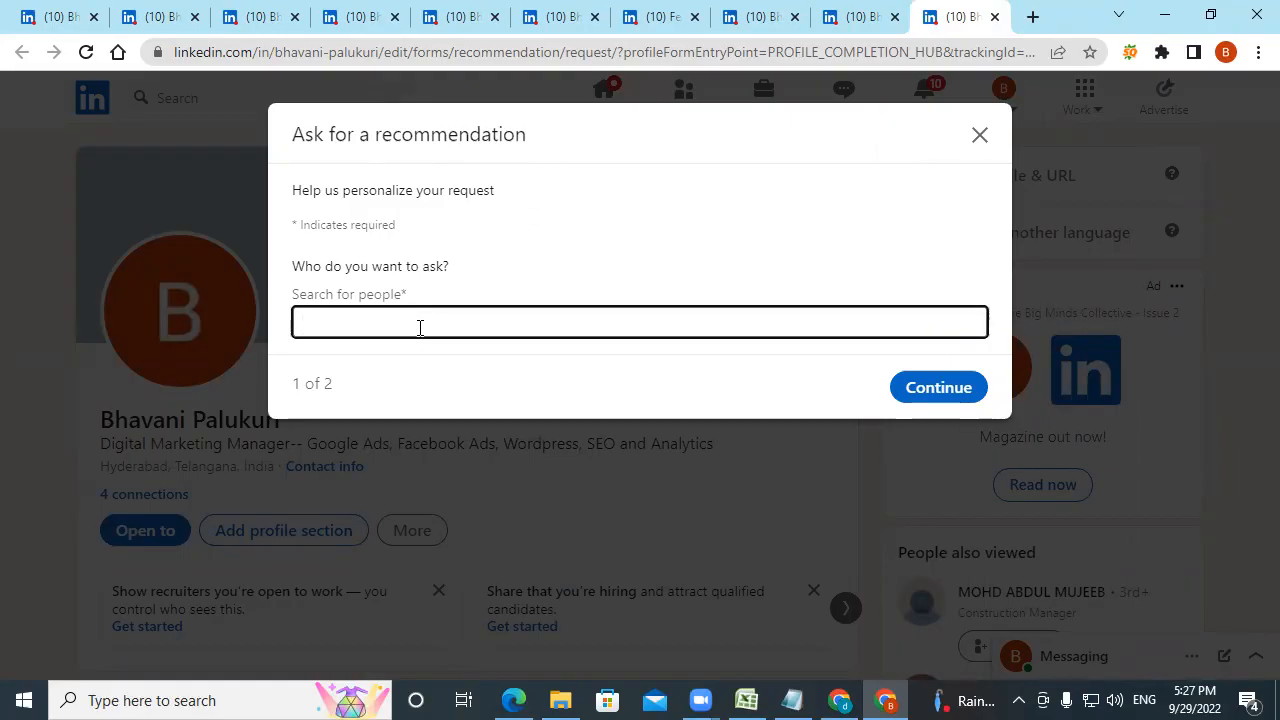
type("moh")
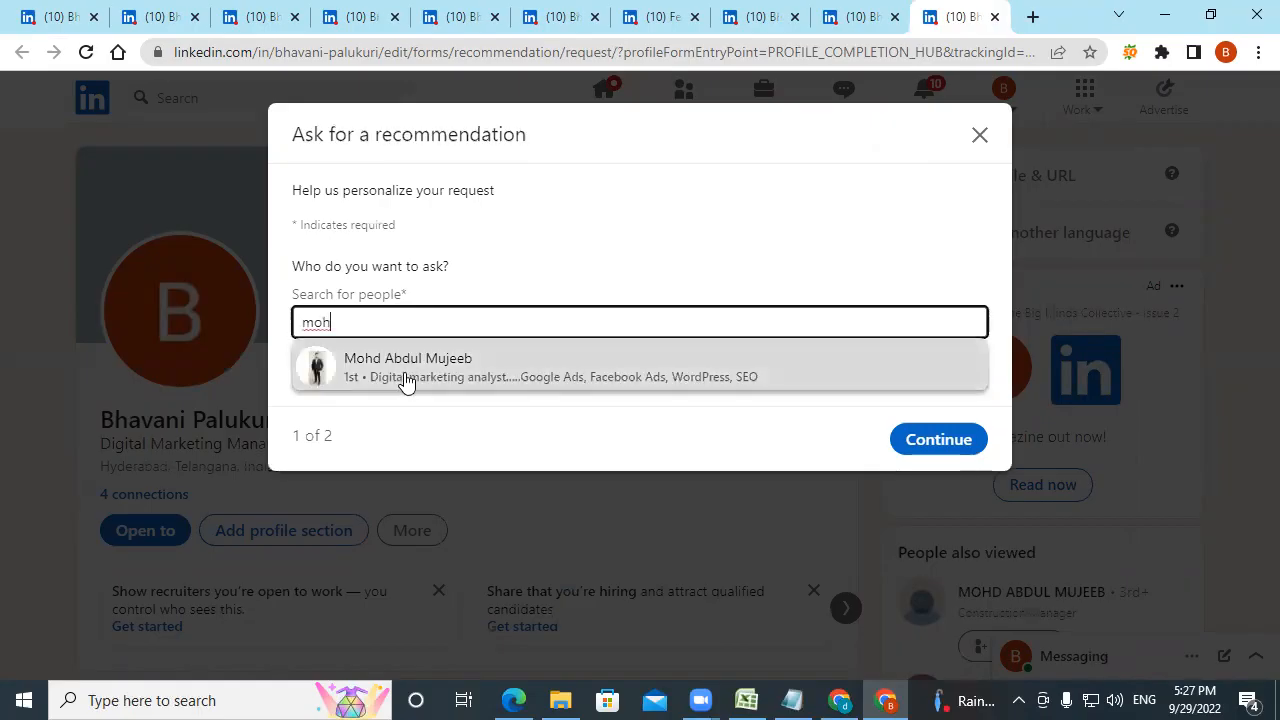
left_click(406, 370)
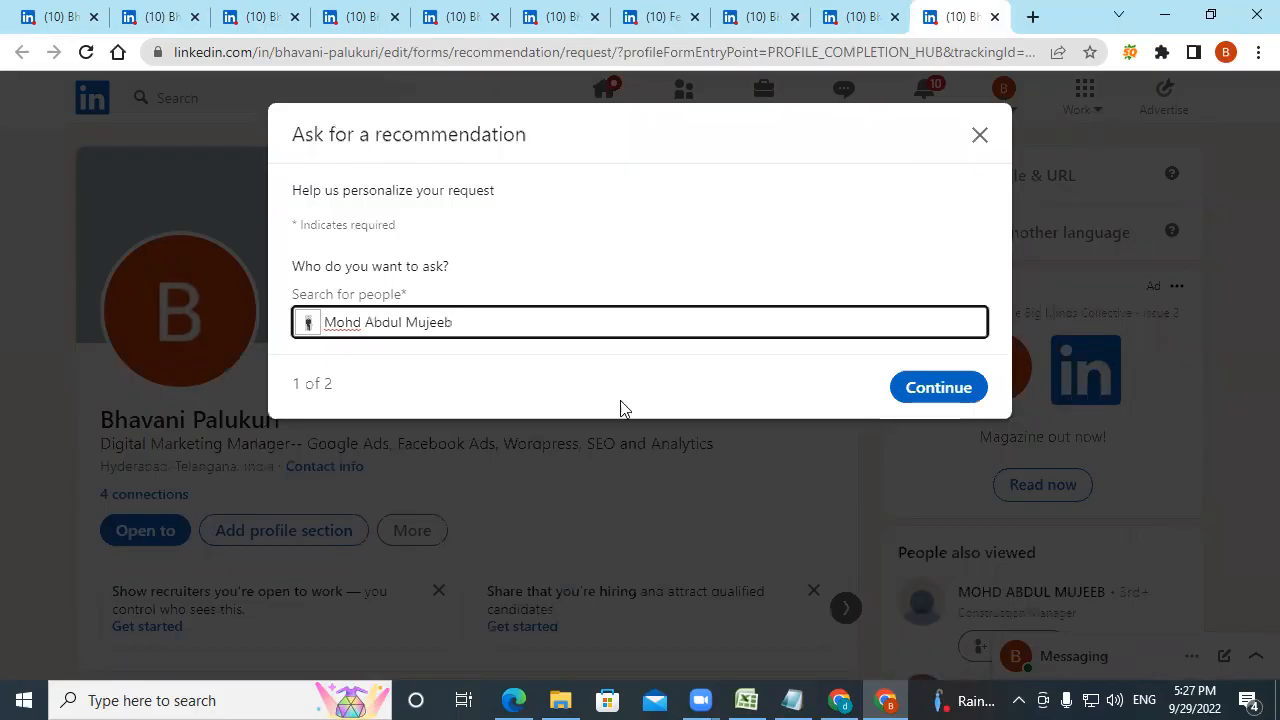
left_click(948, 400)
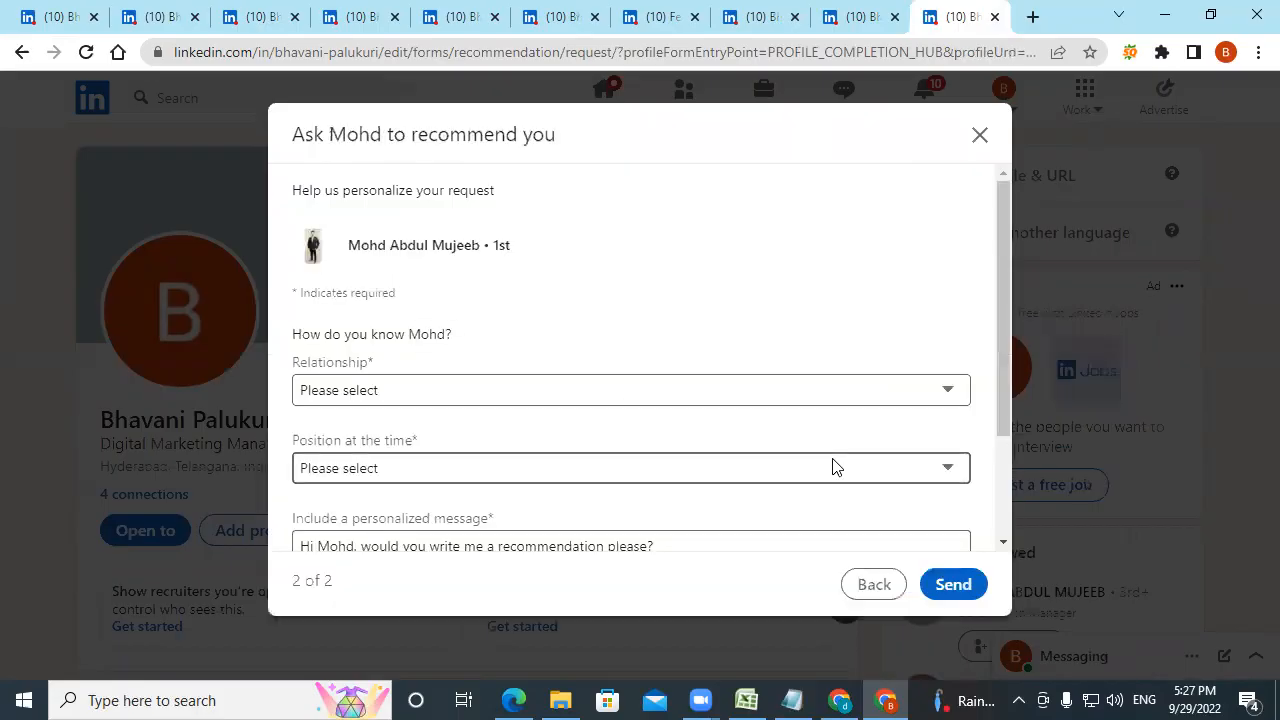
- Review the Relationship and Position at the time options and the personalized message field in the recommendation request, and close it unsent
left_click(410, 392)
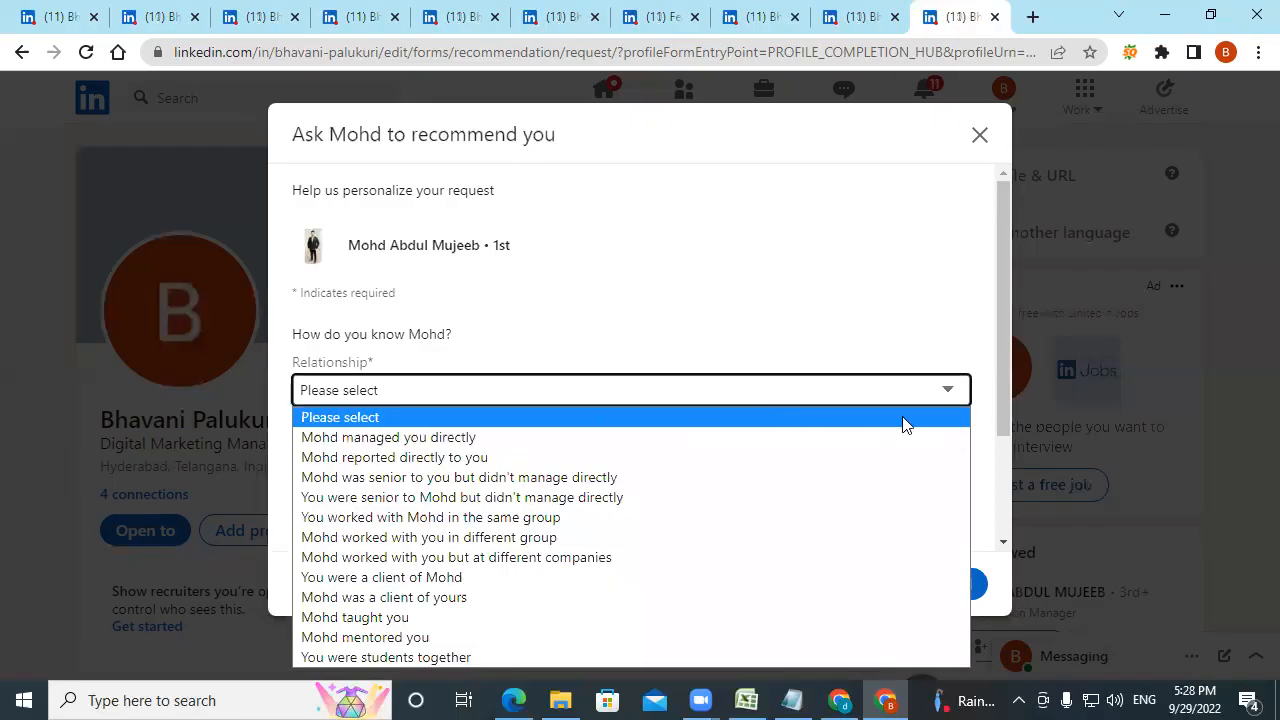
left_click_drag(1006, 410, 1012, 466)
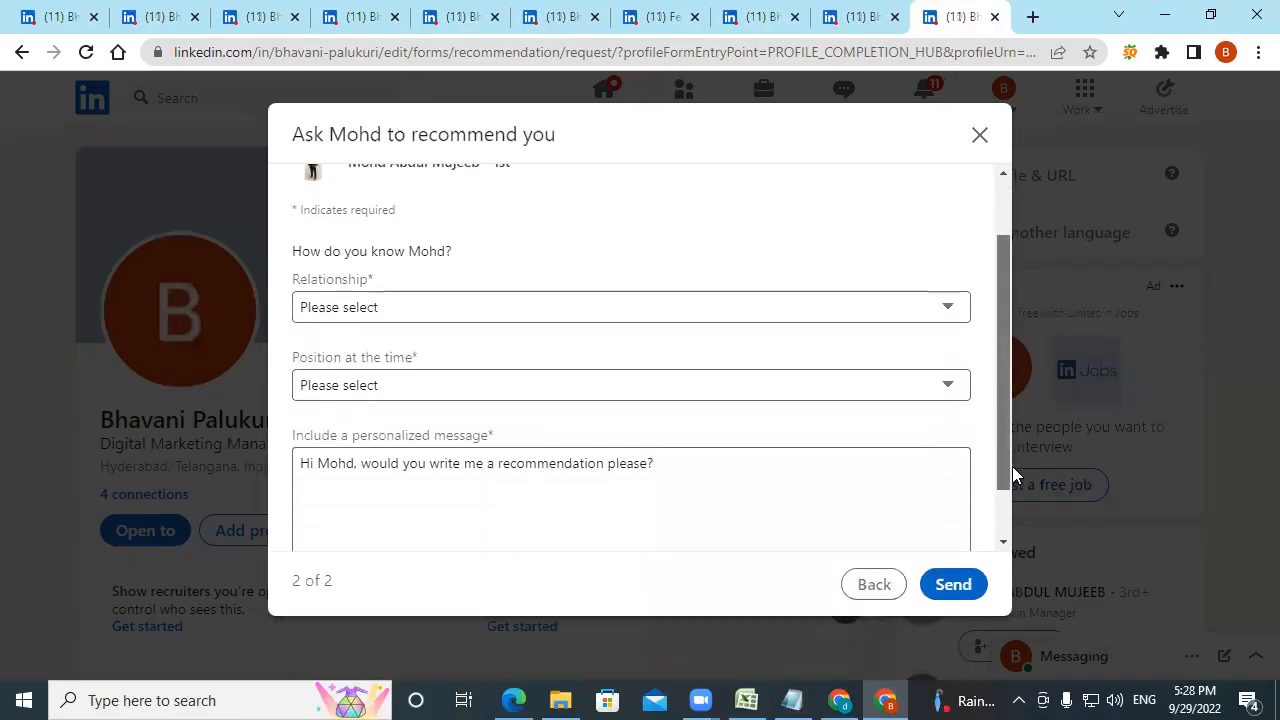
left_click(840, 308)
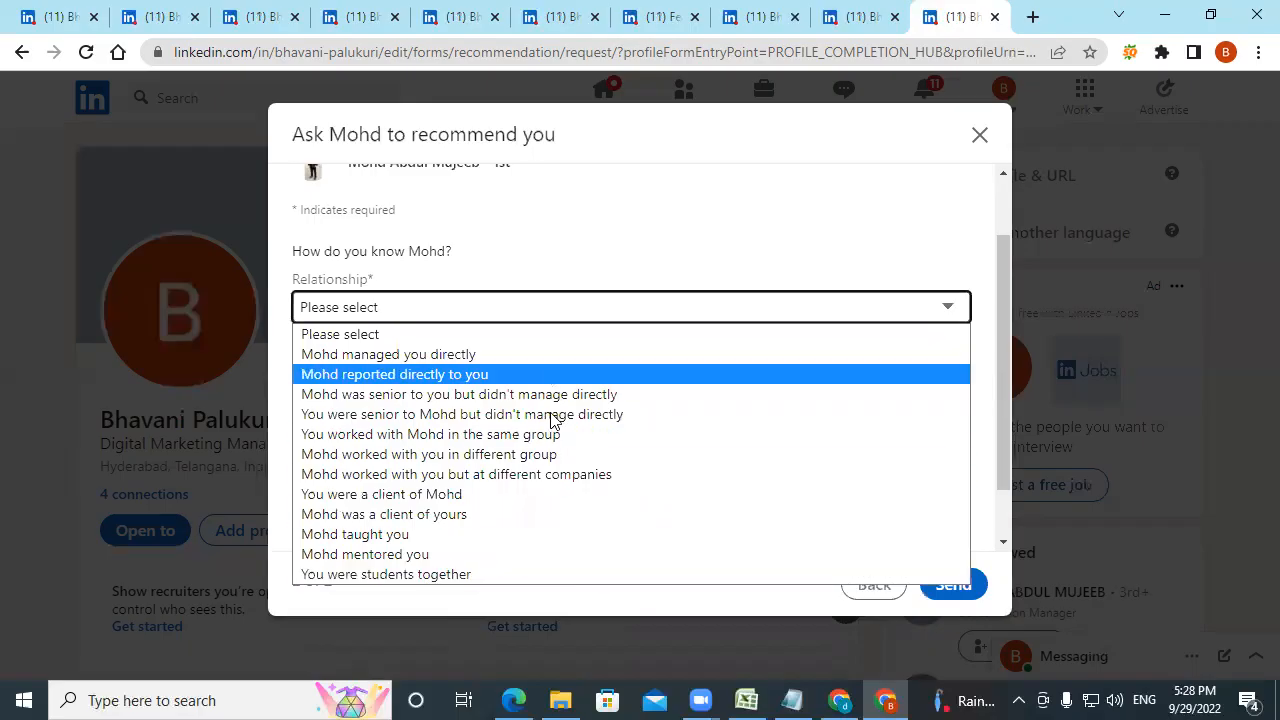
left_click(783, 215)
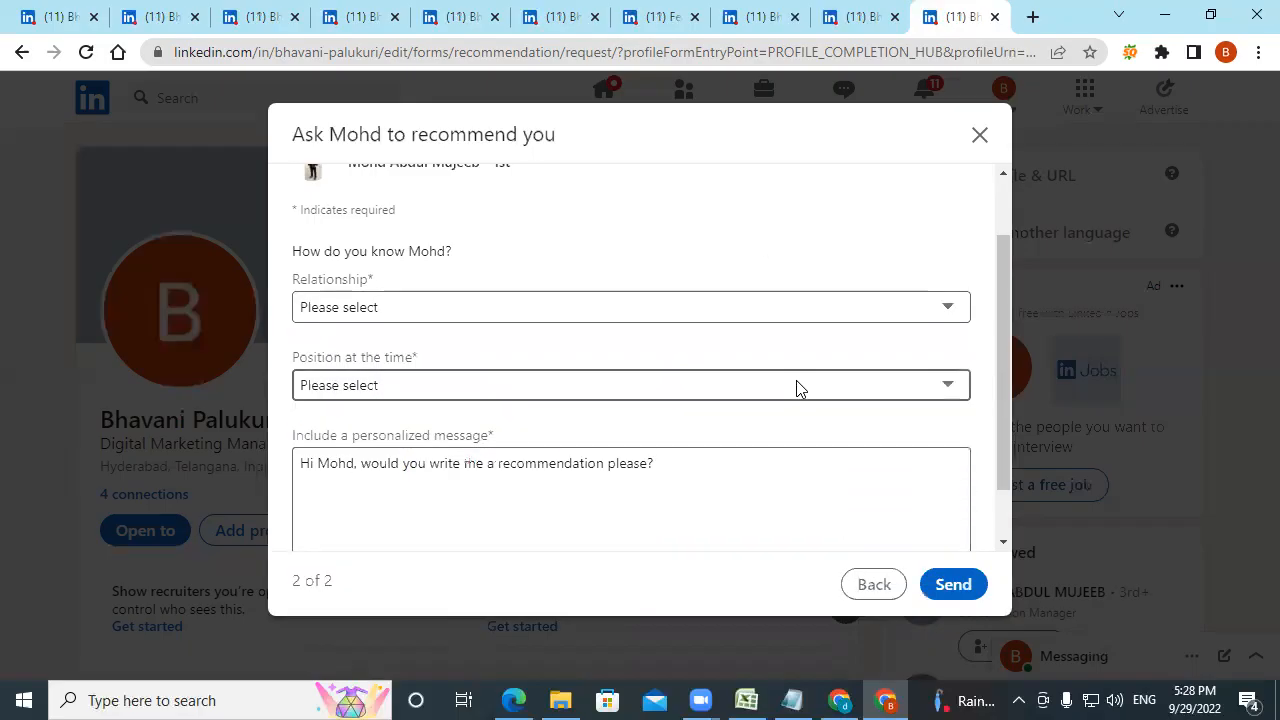
left_click(409, 394)
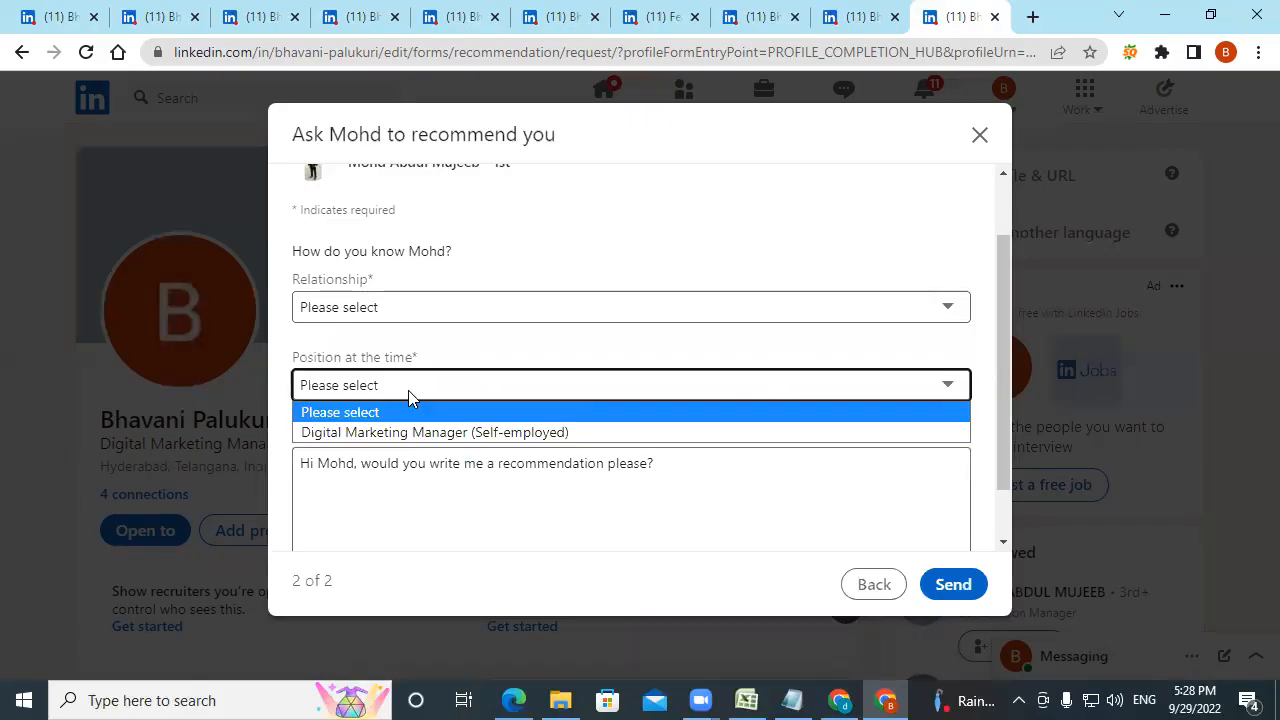
left_click(763, 222)
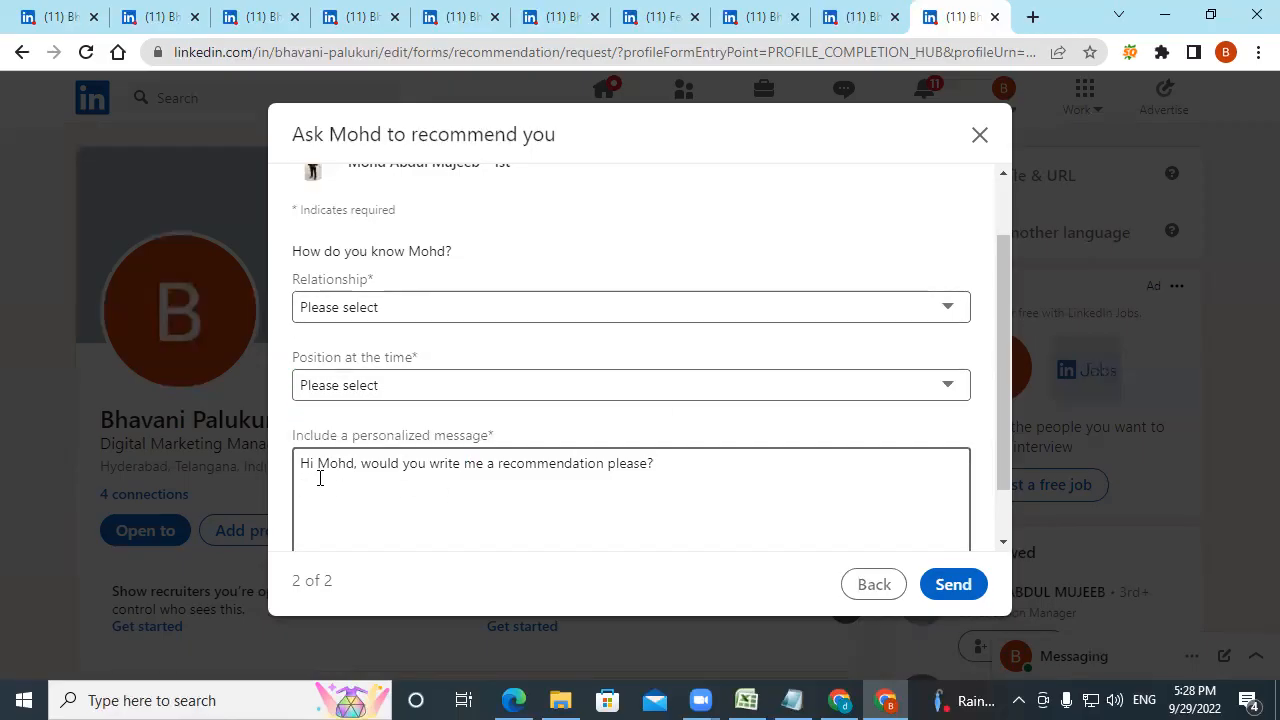
left_click(670, 466)
key("Return")
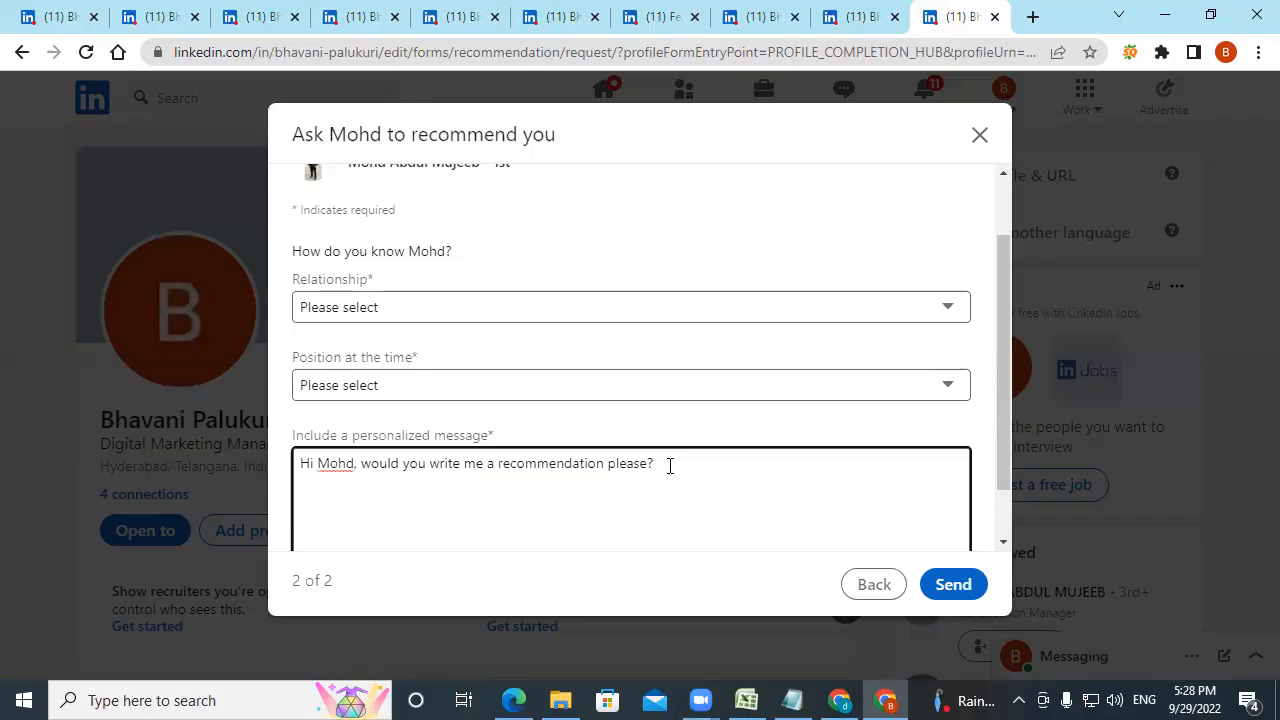
scroll(670, 466, "down", 1)
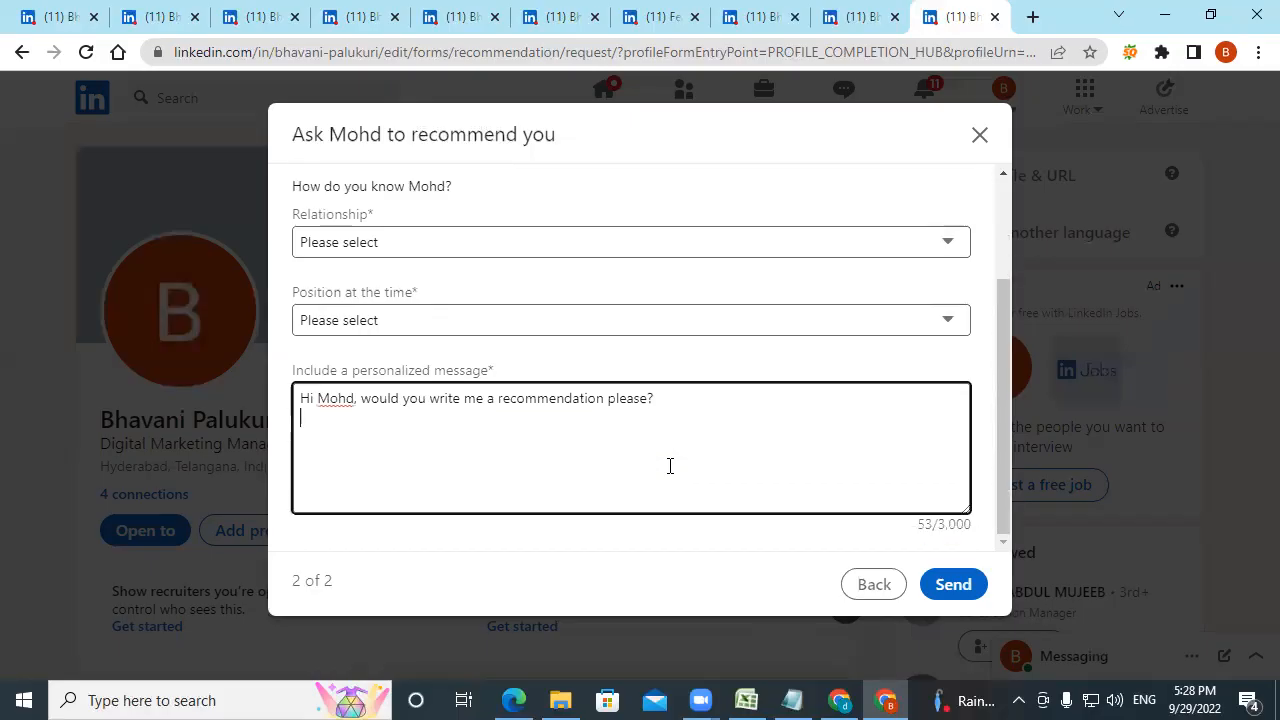
left_click(972, 150)
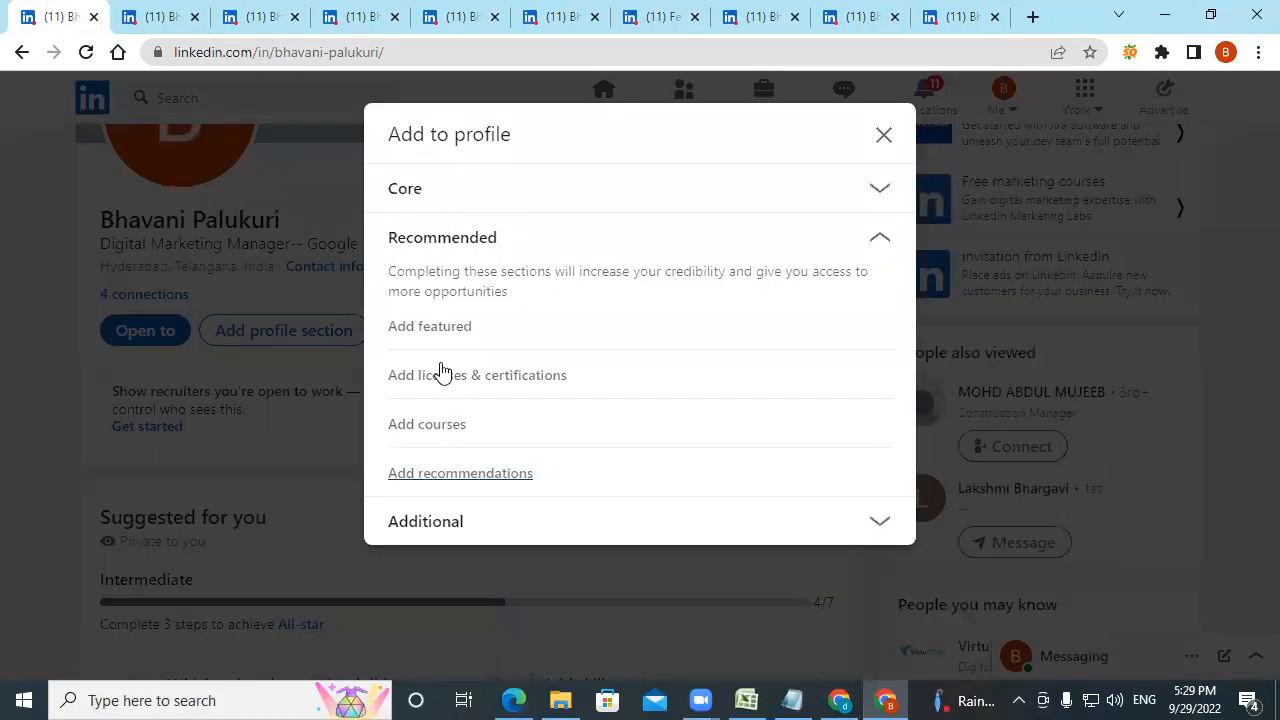
- Review the Additional sections in the Add to profile list, open the contact info form and close it unfilled
left_click(896, 250)
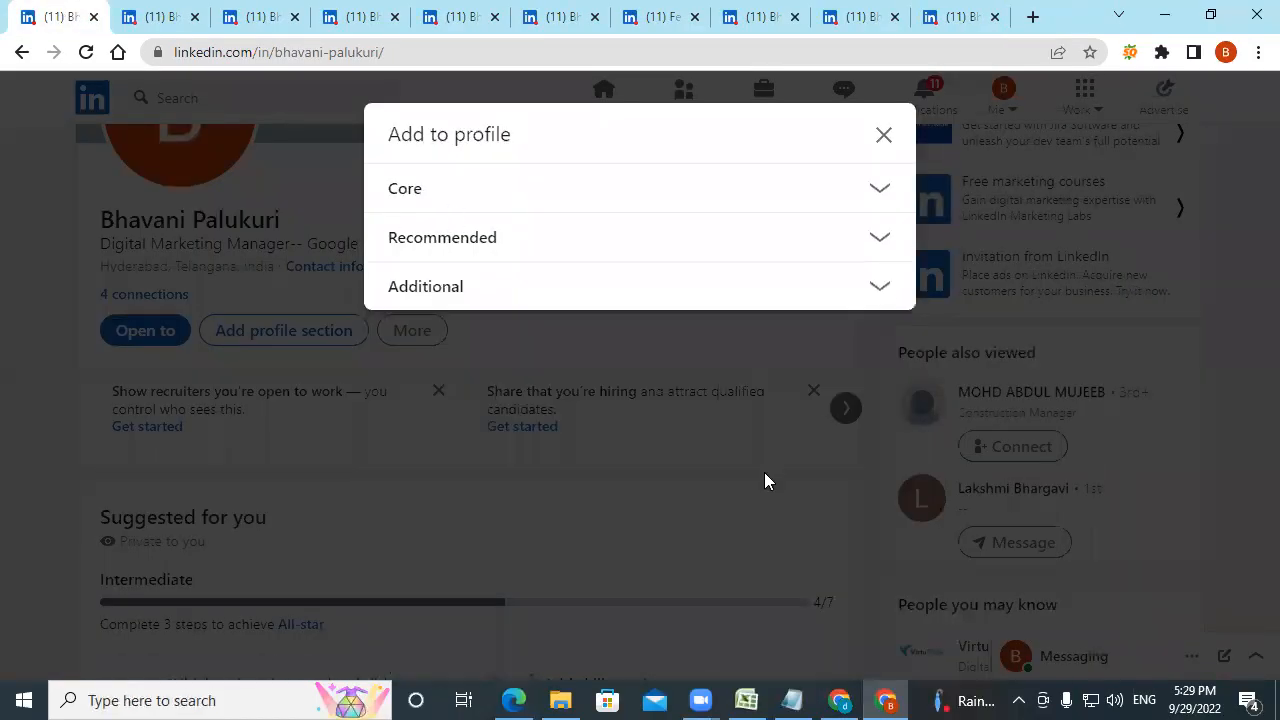
left_click(884, 298)
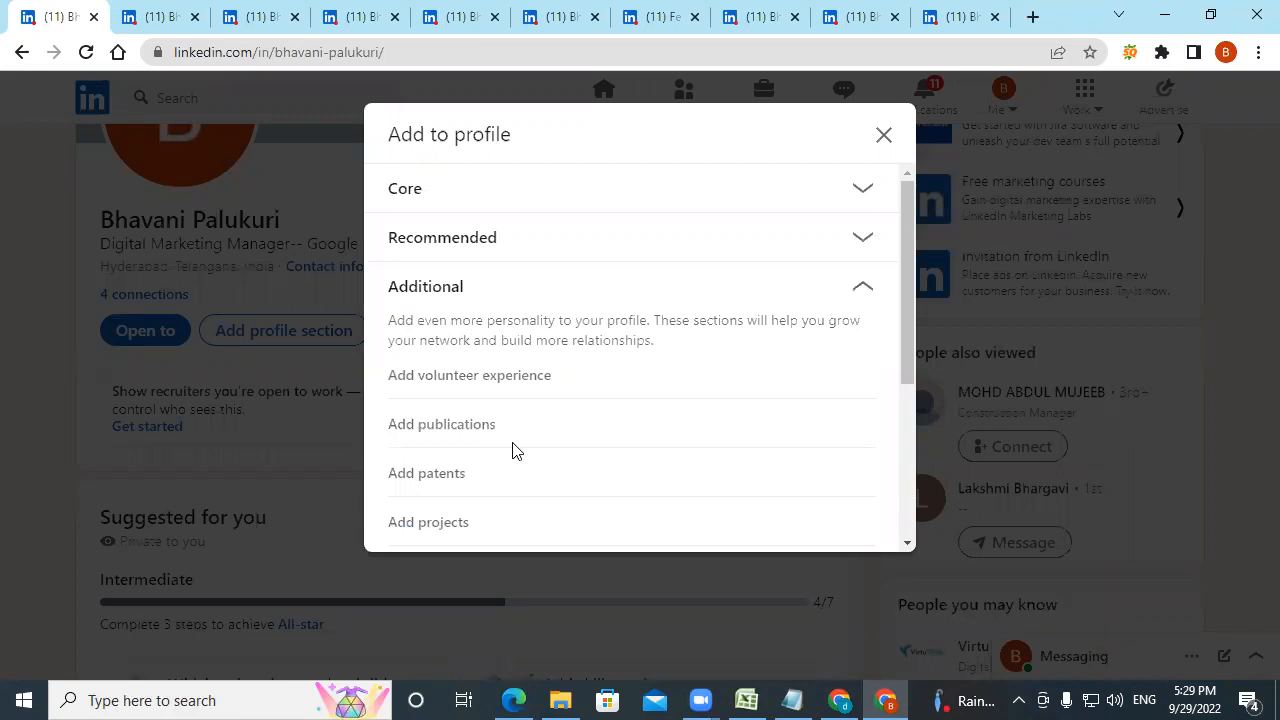
scroll(512, 450, "down", 2)
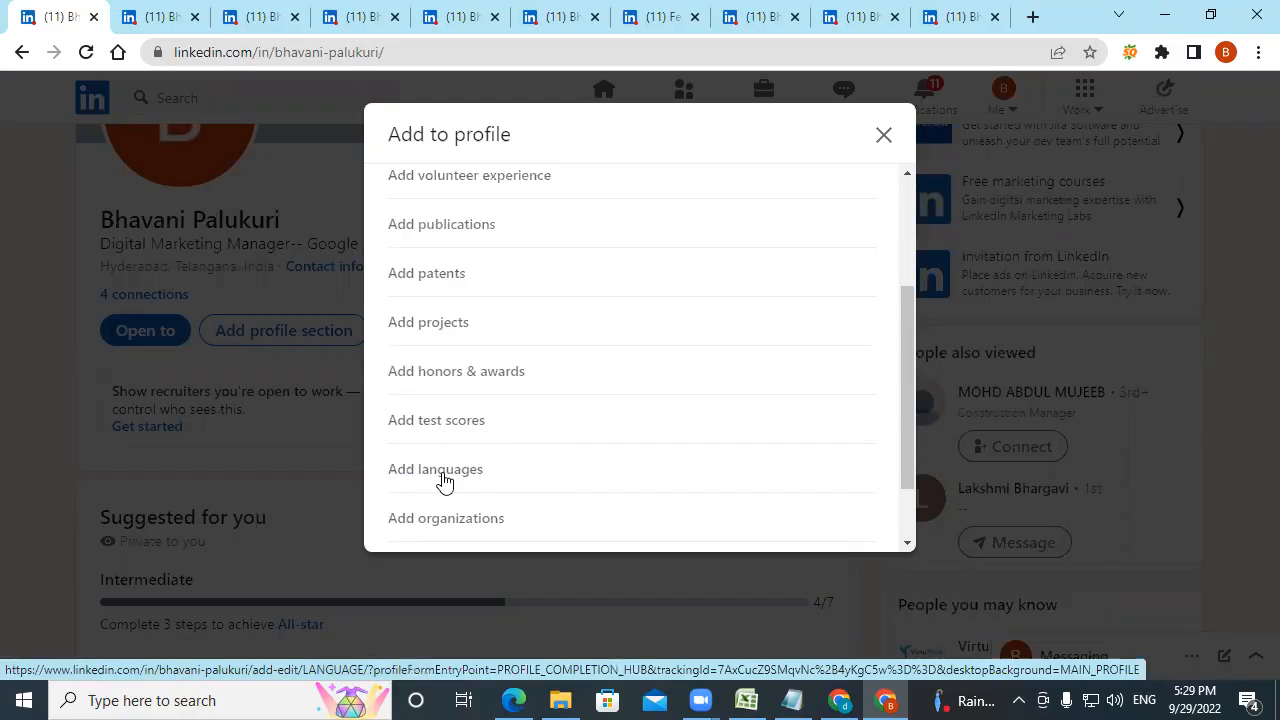
scroll(468, 482, "down", 1)
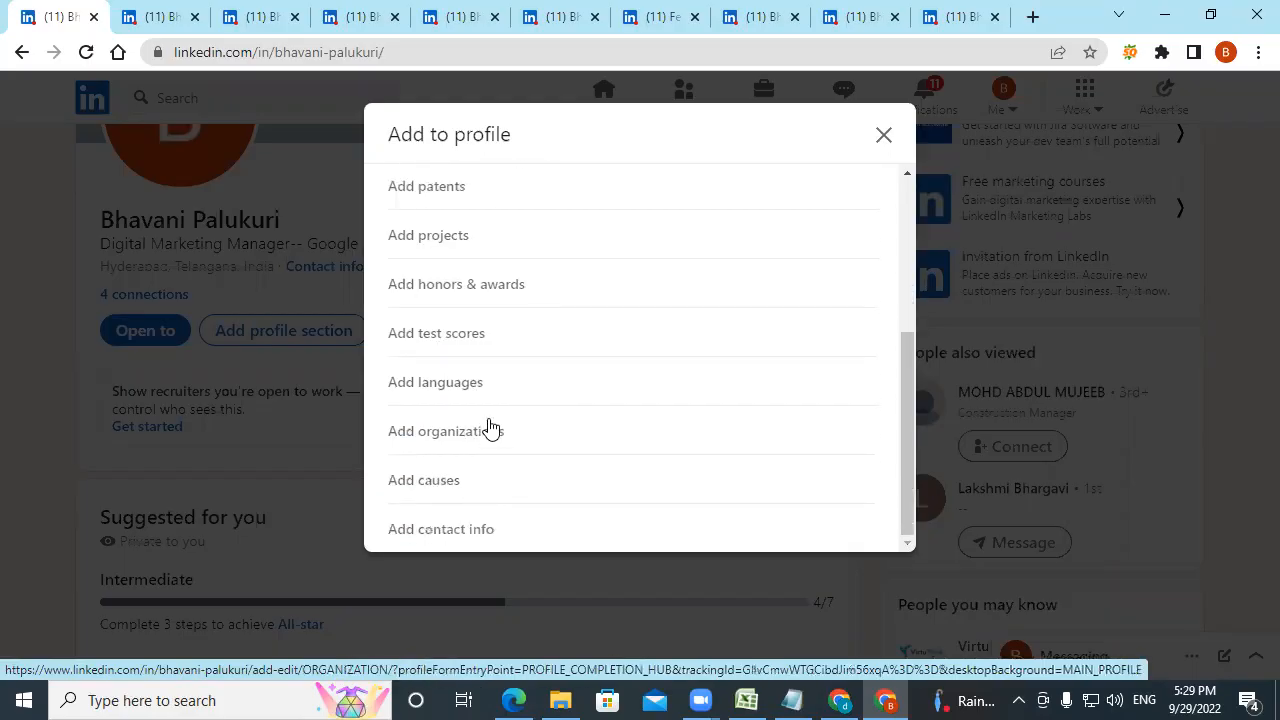
left_click(465, 533)
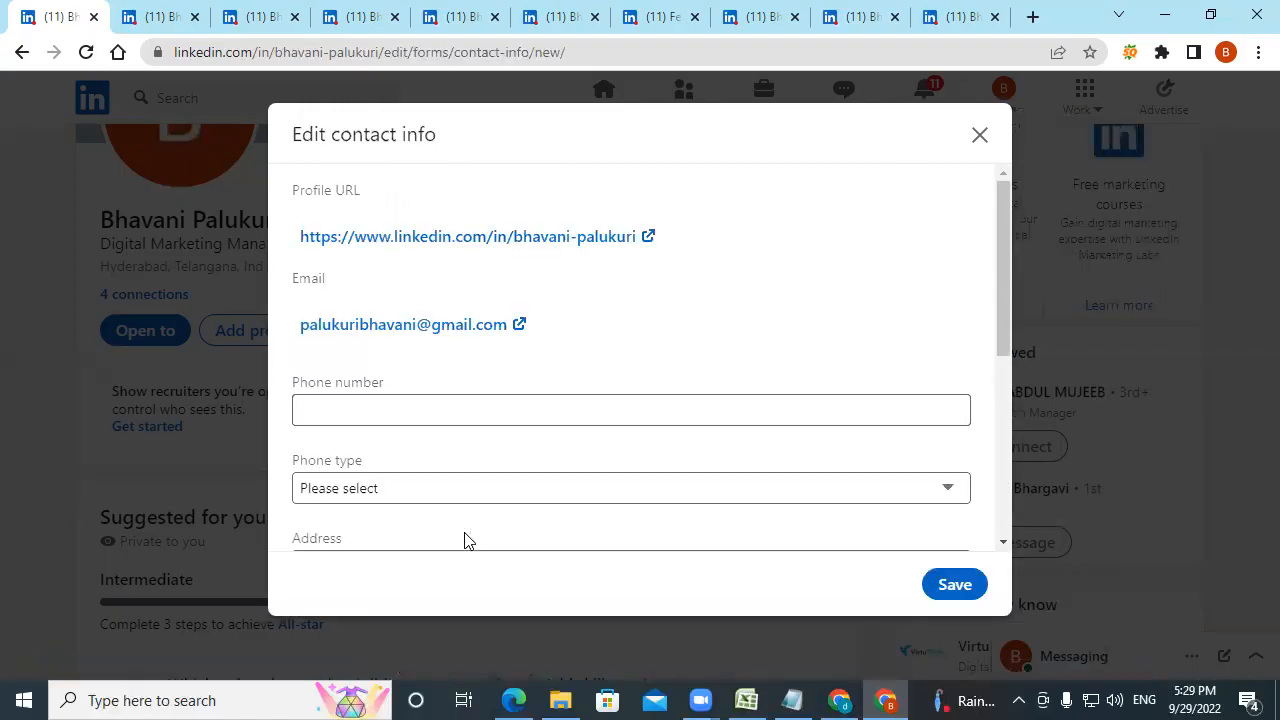
left_click(980, 135)
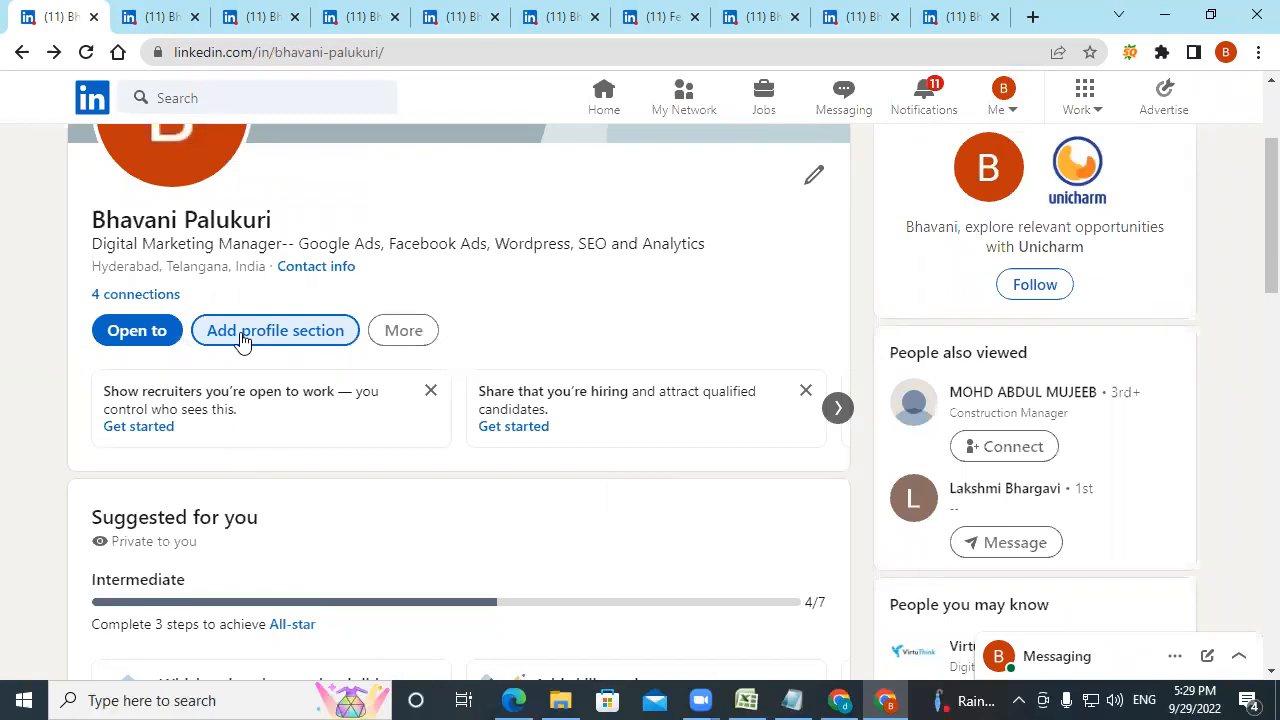
- Check the profile's More options, and open the public profile and URL settings page
left_click(393, 339)
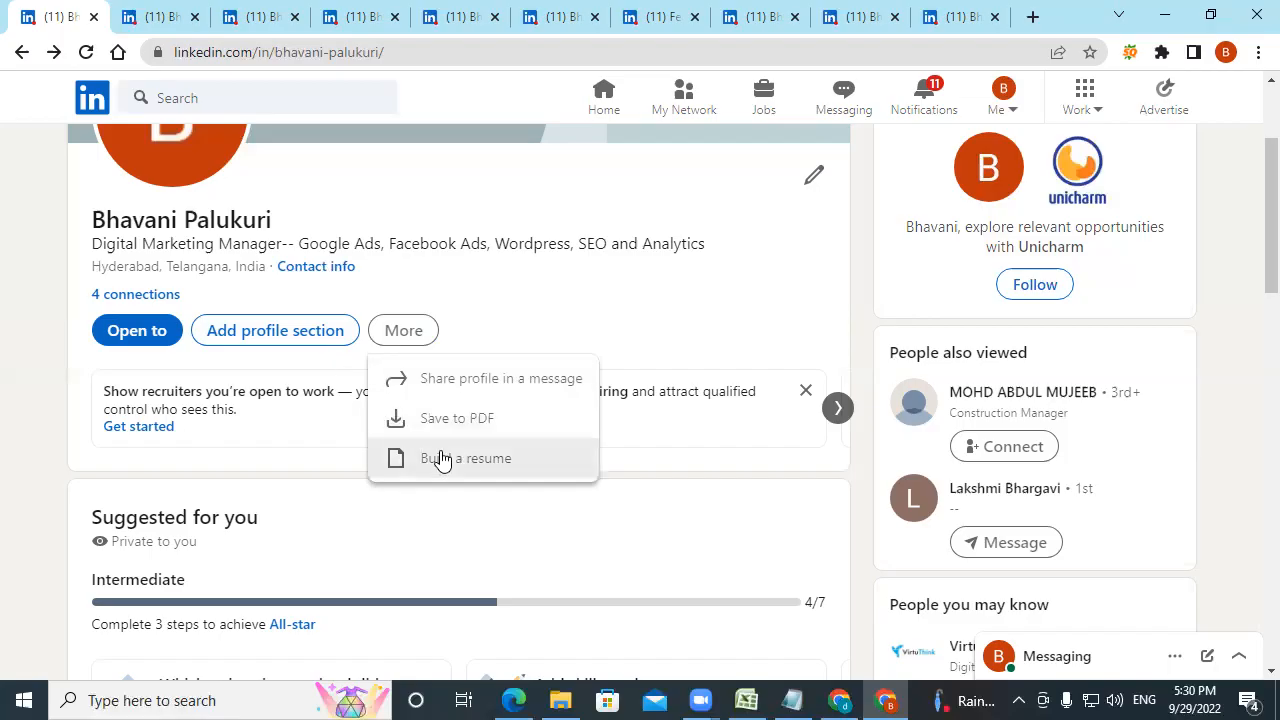
left_click(616, 289)
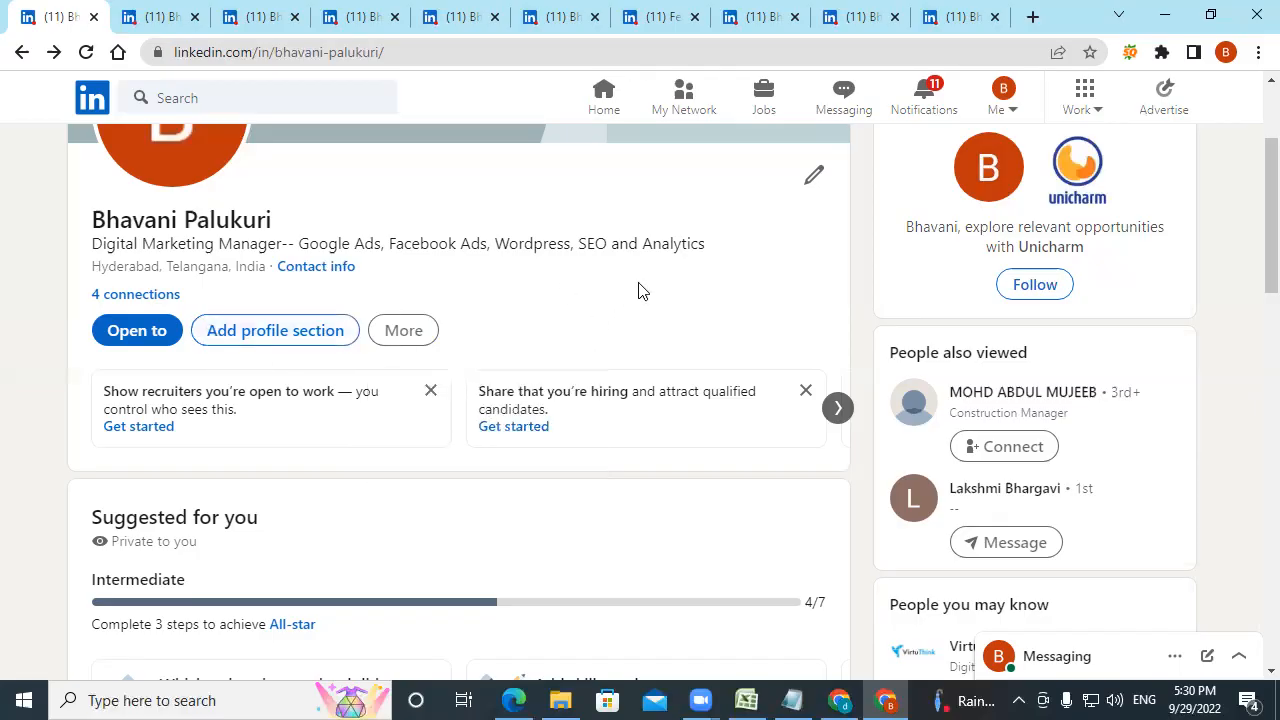
scroll(744, 282, "up", 2)
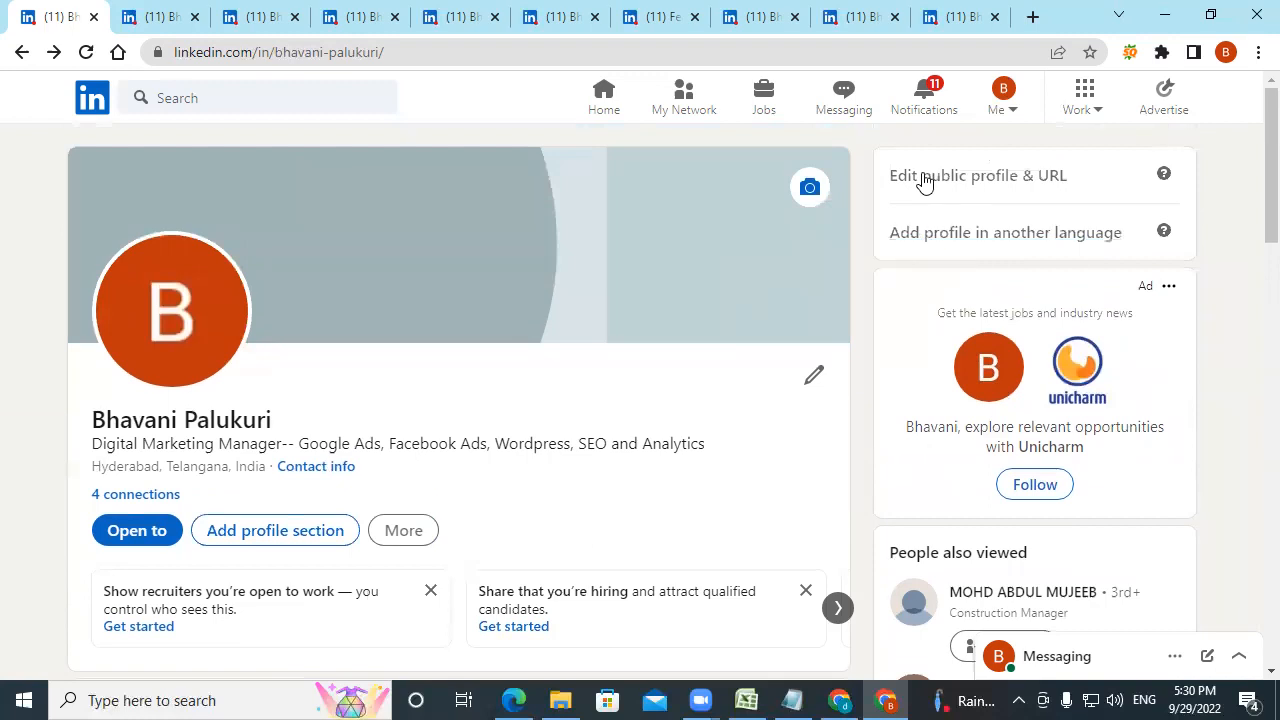
left_click(1062, 181)
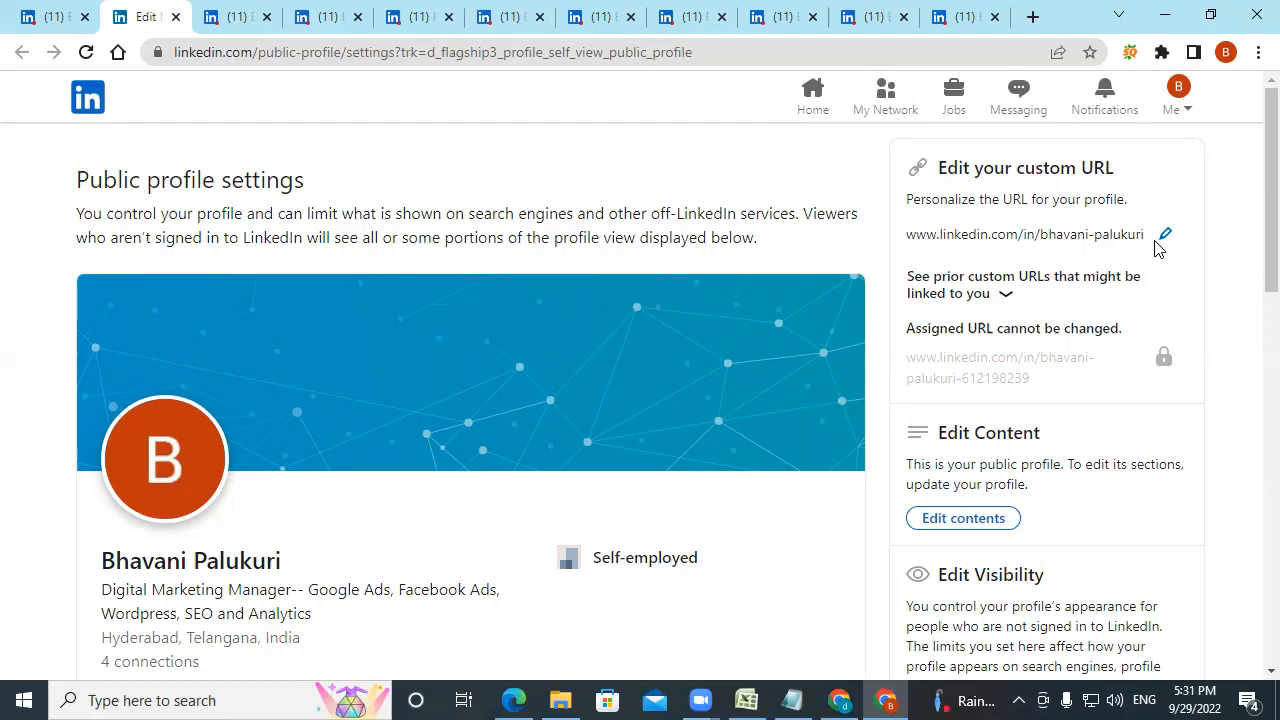
- Go through the home feed to My Network, view the Connections list and return to the network overview
left_click(812, 108)
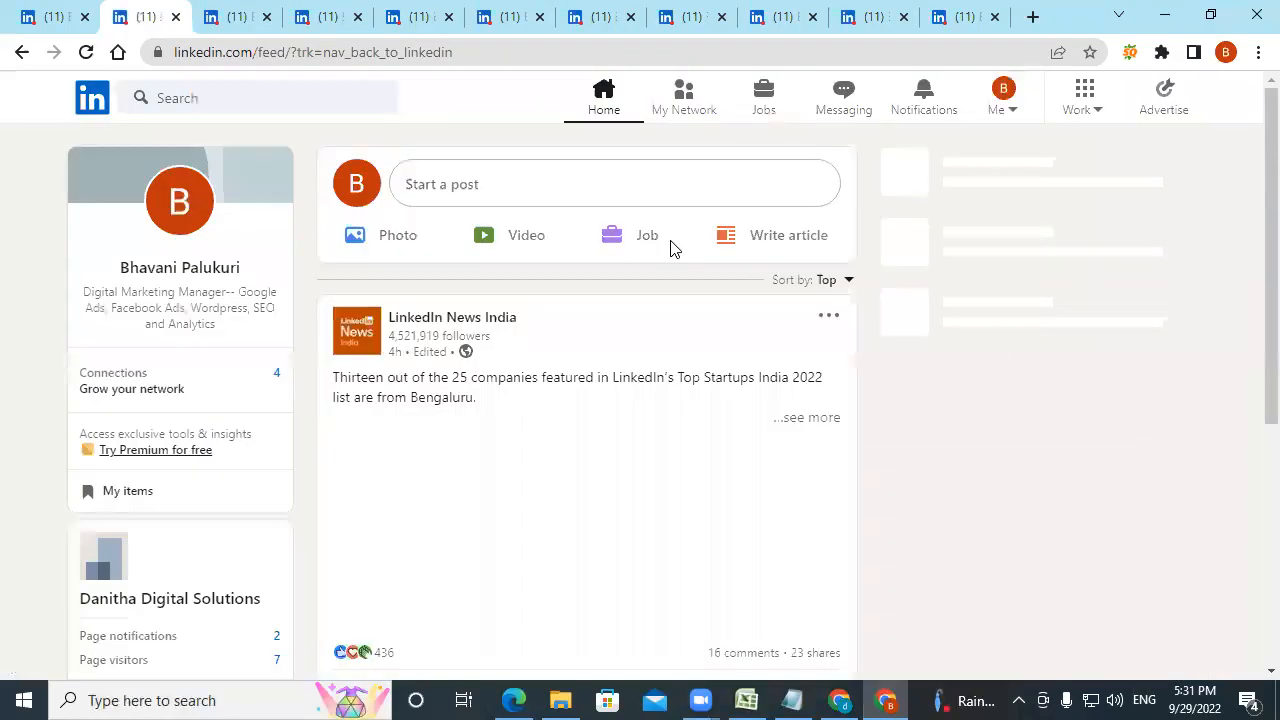
left_click(680, 114)
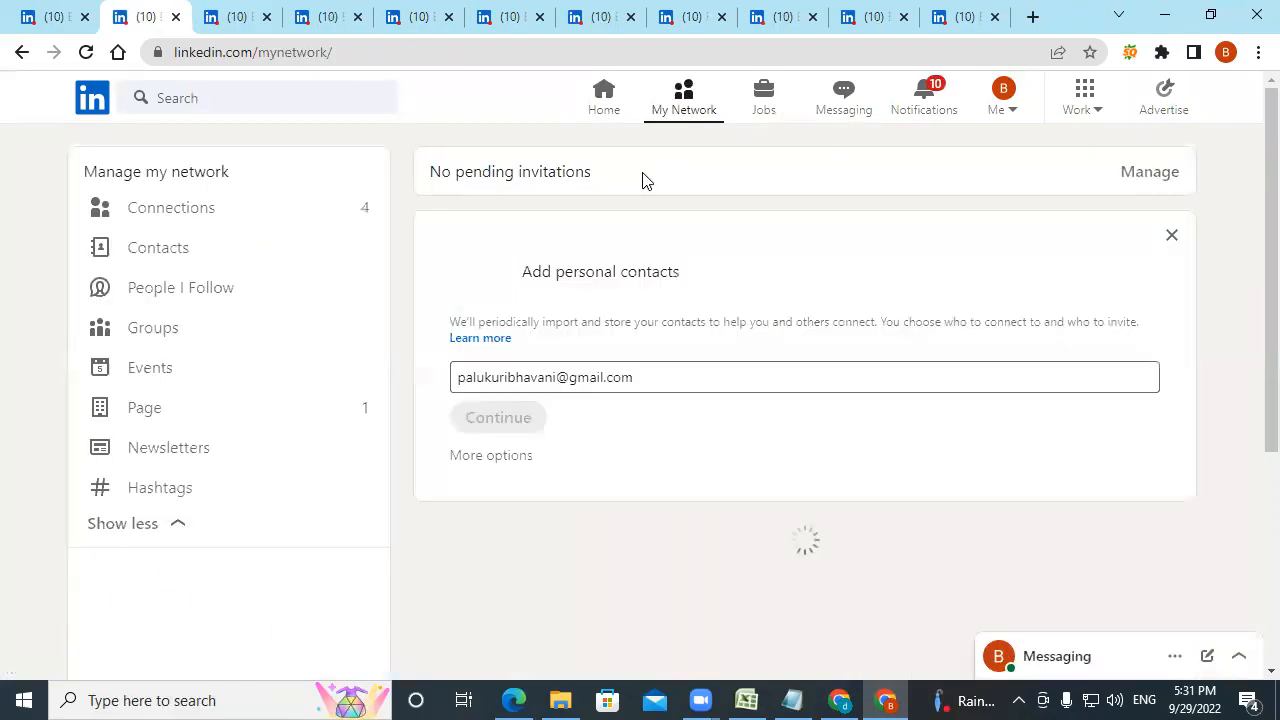
left_click(185, 213)
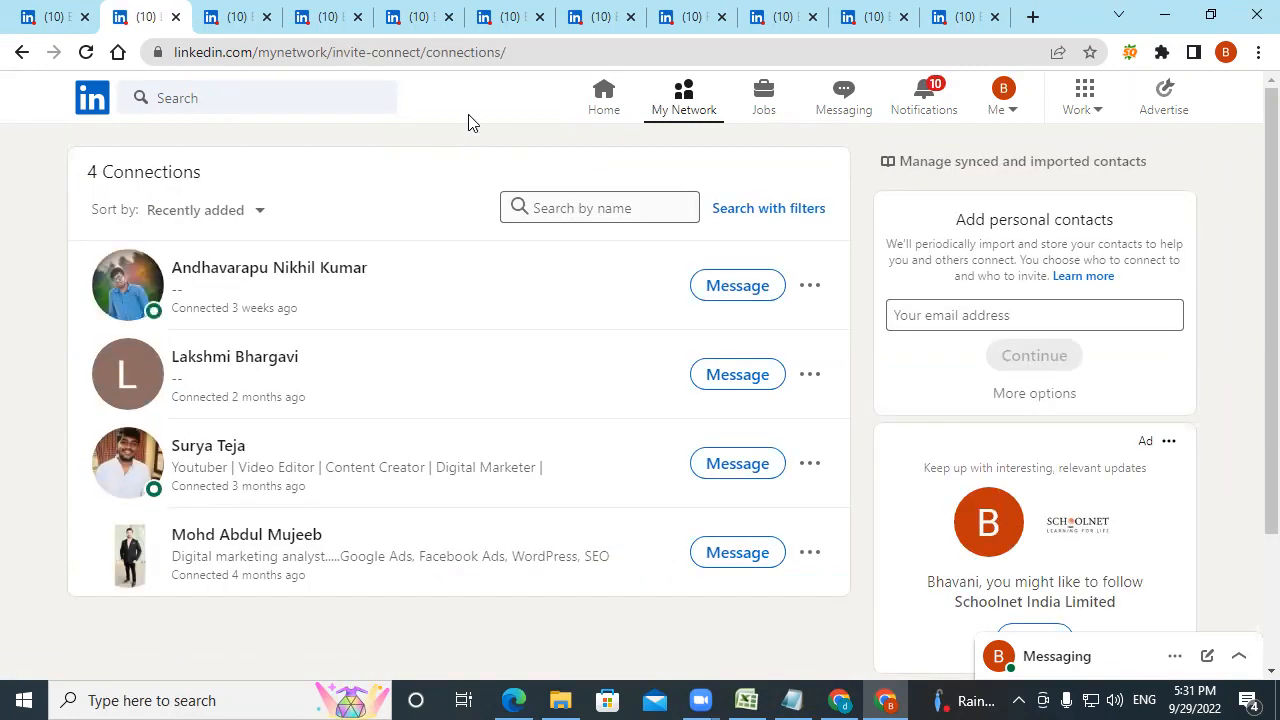
left_click(677, 121)
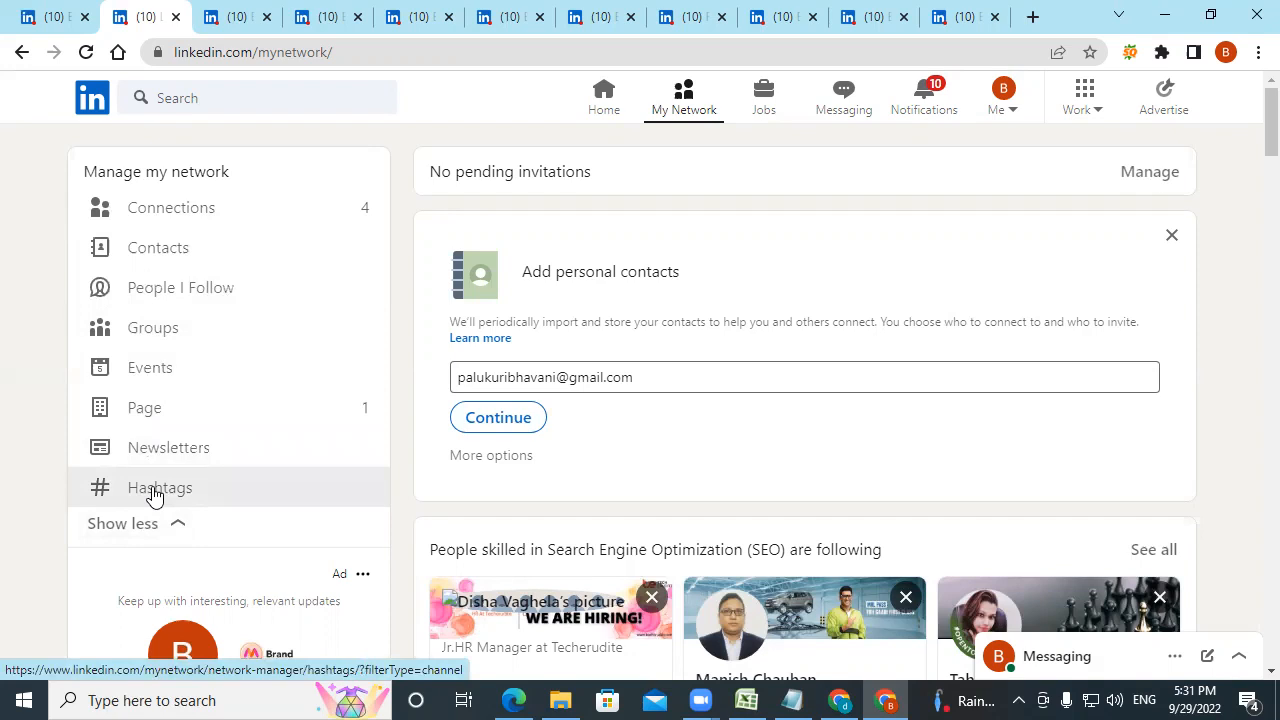
- Start a new post from the home feed, review the poll form and its duration options, and close it unfilled
left_click(596, 106)
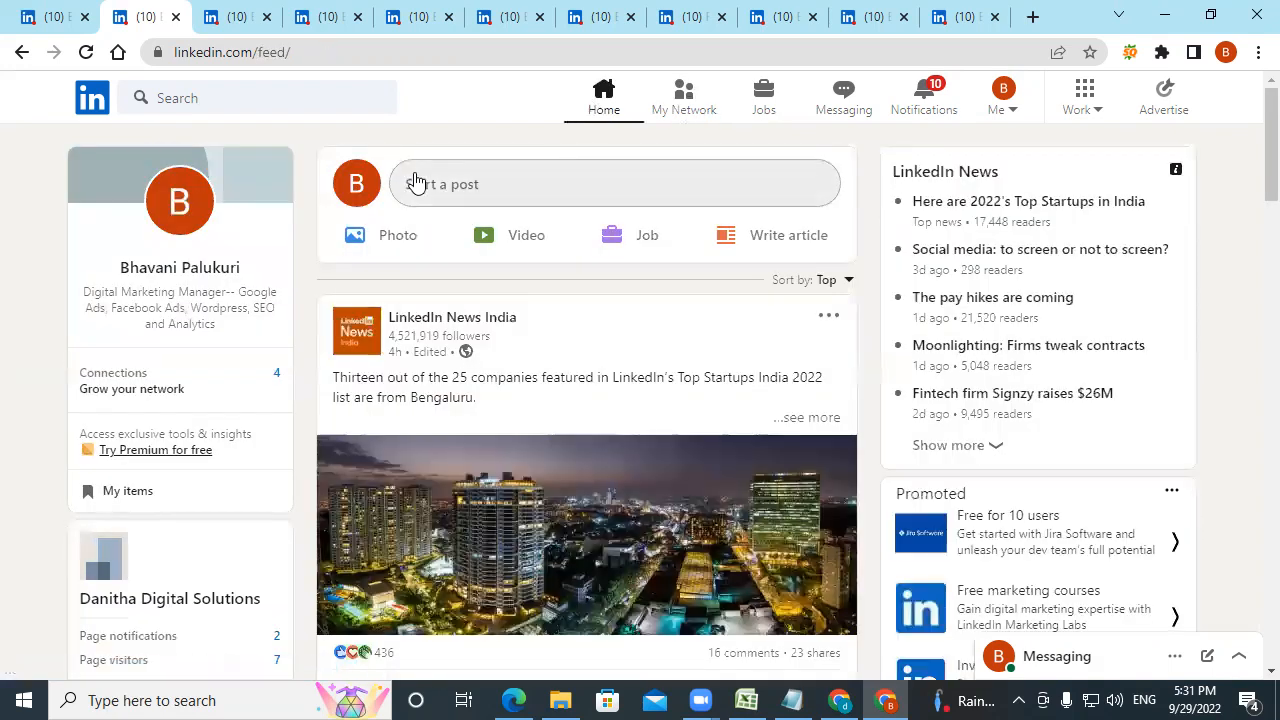
left_click(465, 186)
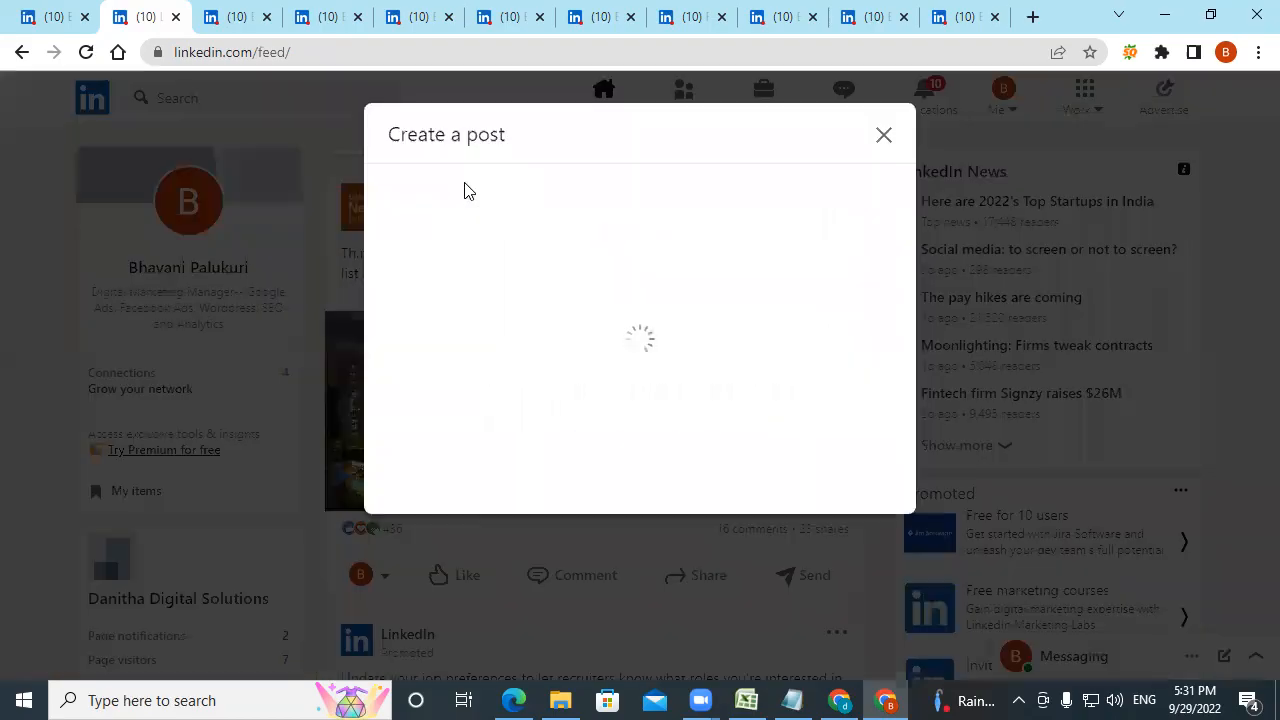
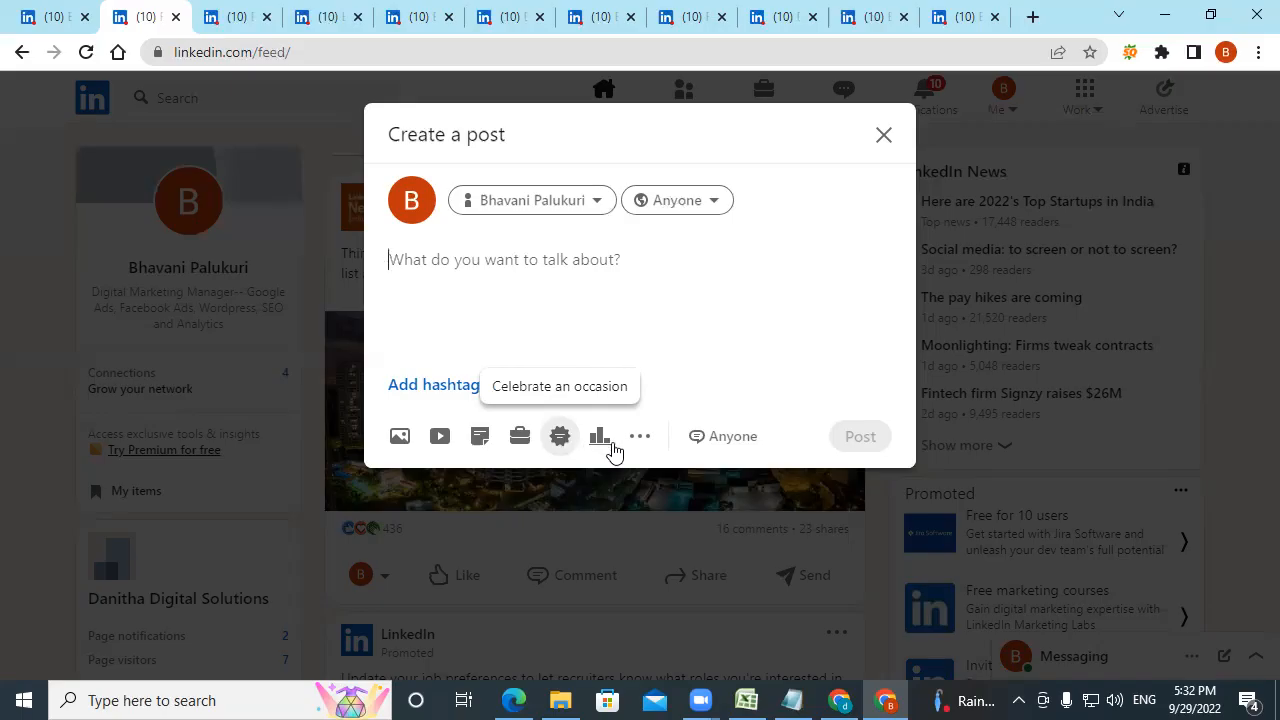
left_click(600, 446)
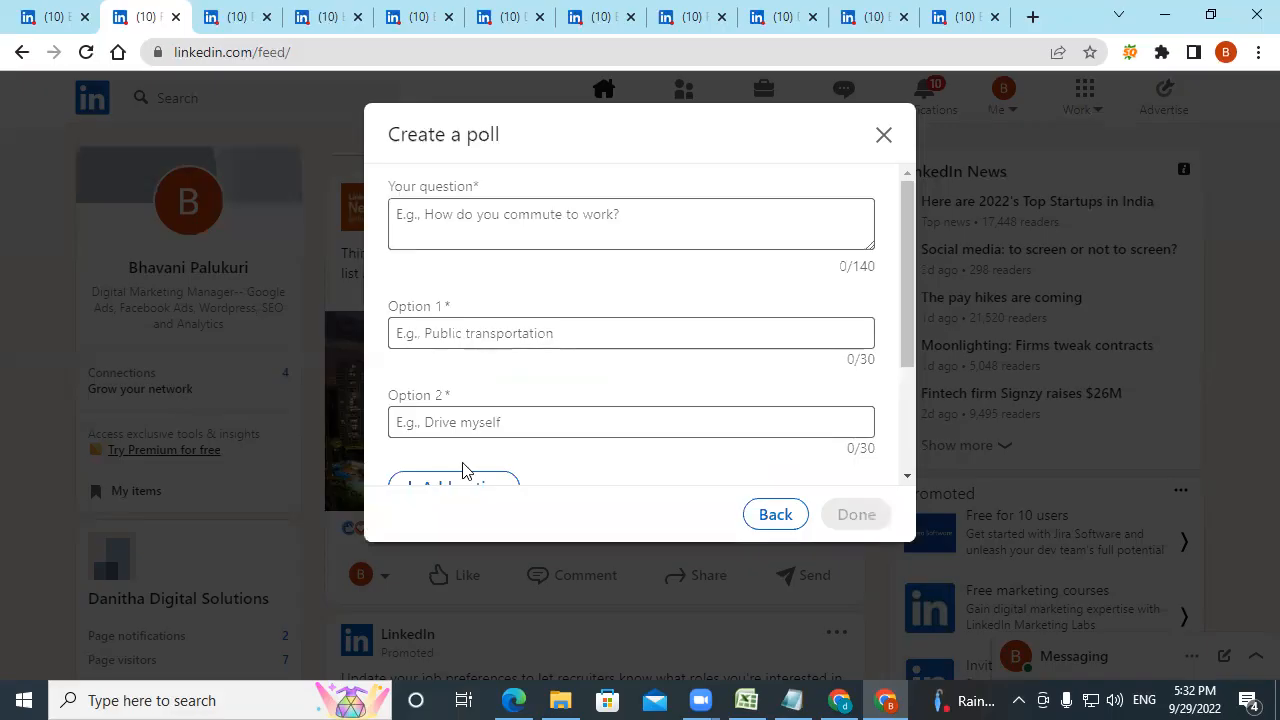
scroll(462, 470, "down", 3)
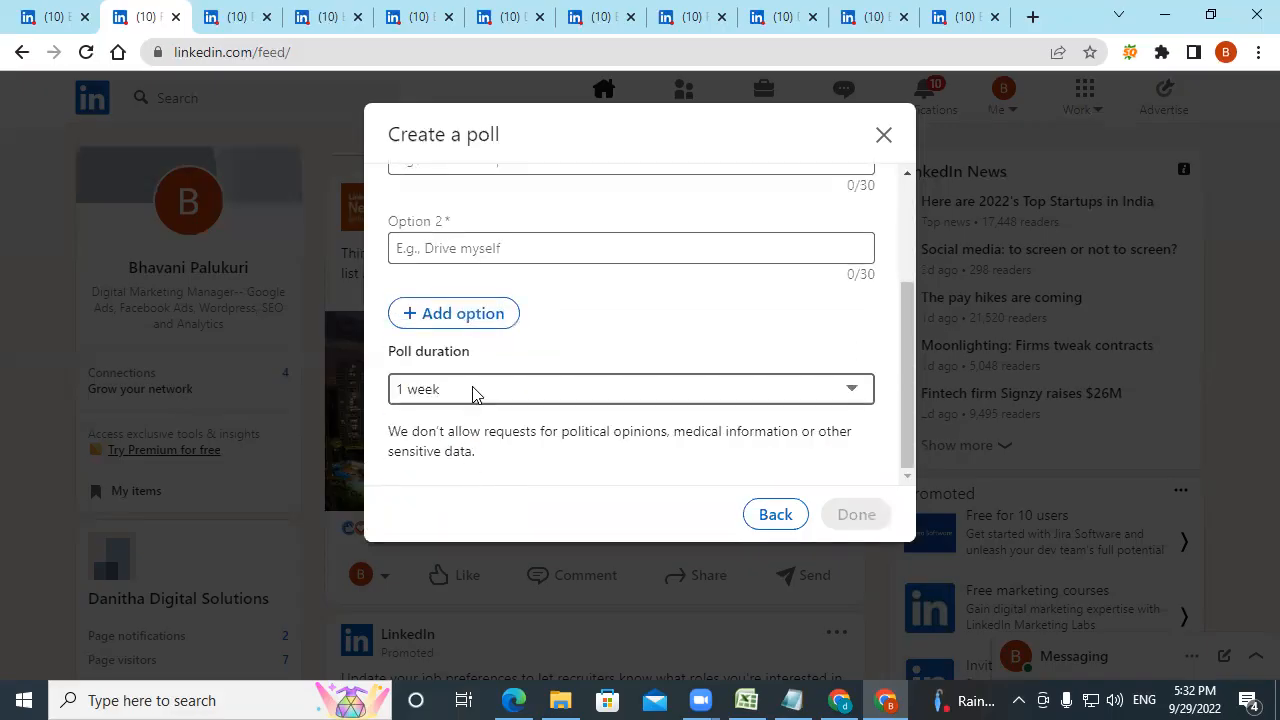
left_click(473, 392)
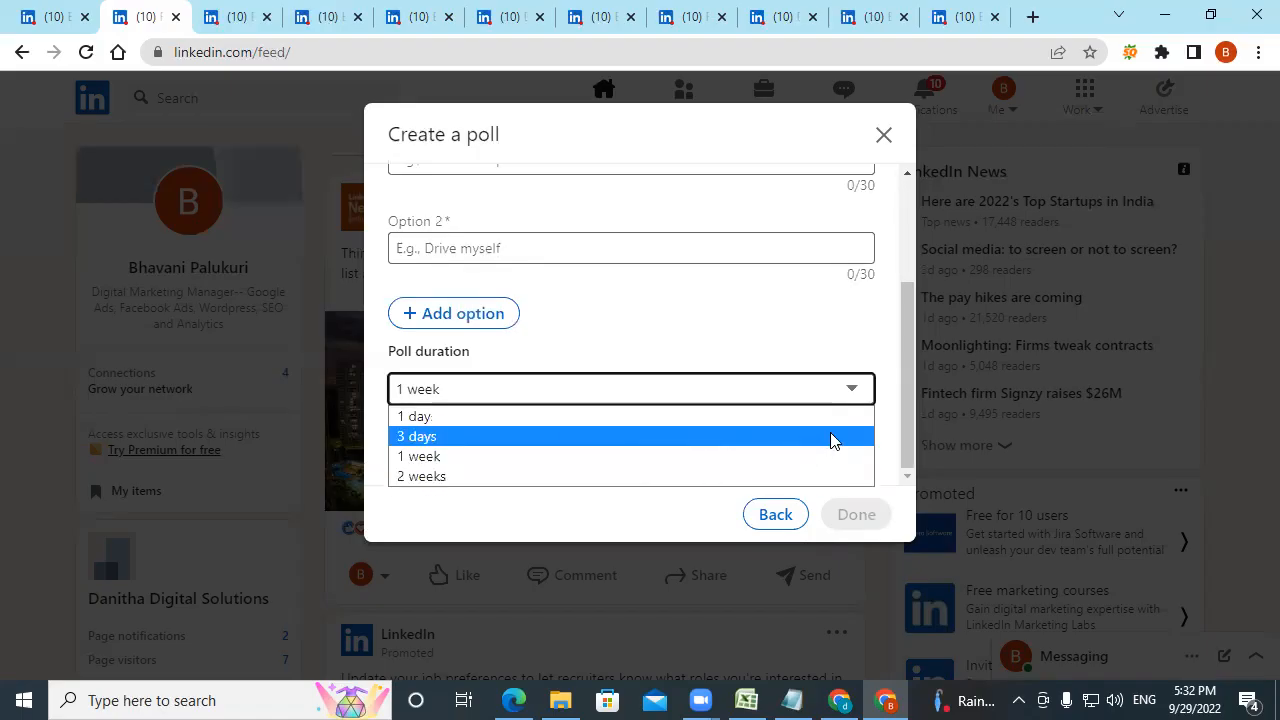
left_click(883, 134)
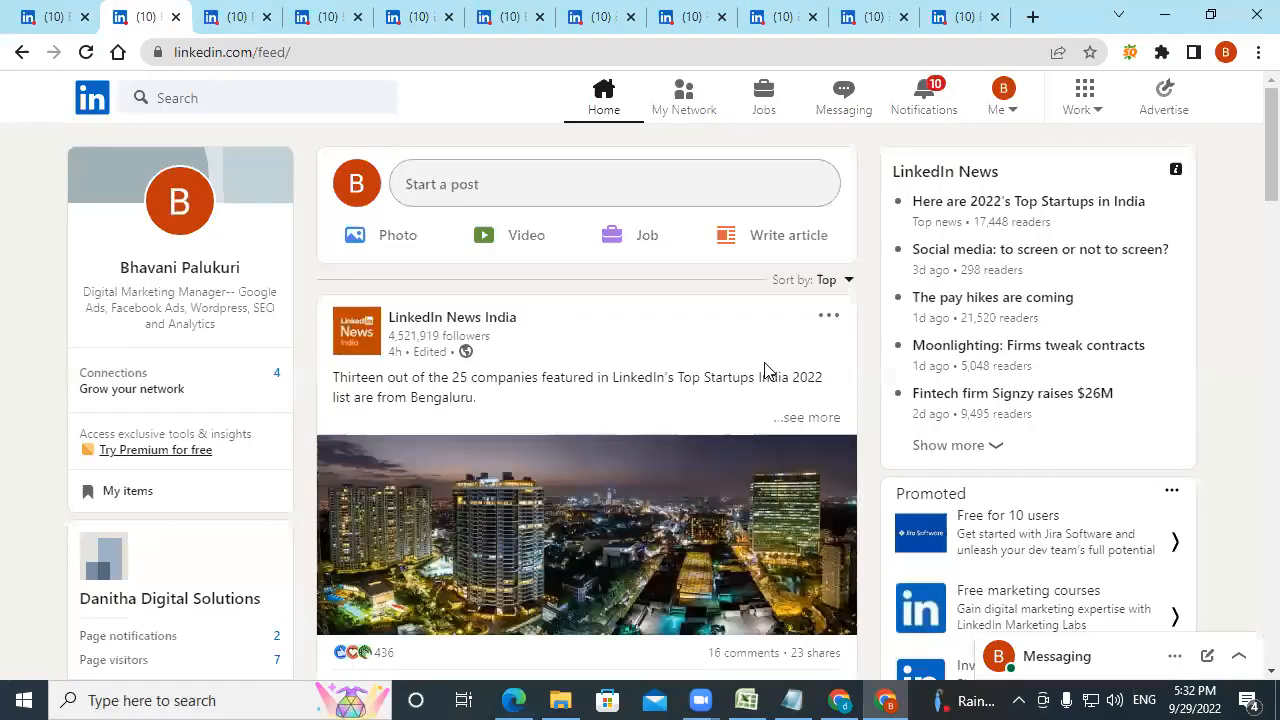
- Start another post, review the full list of content types that can be added, and close it without posting
left_click(514, 188)
left_click(640, 436)
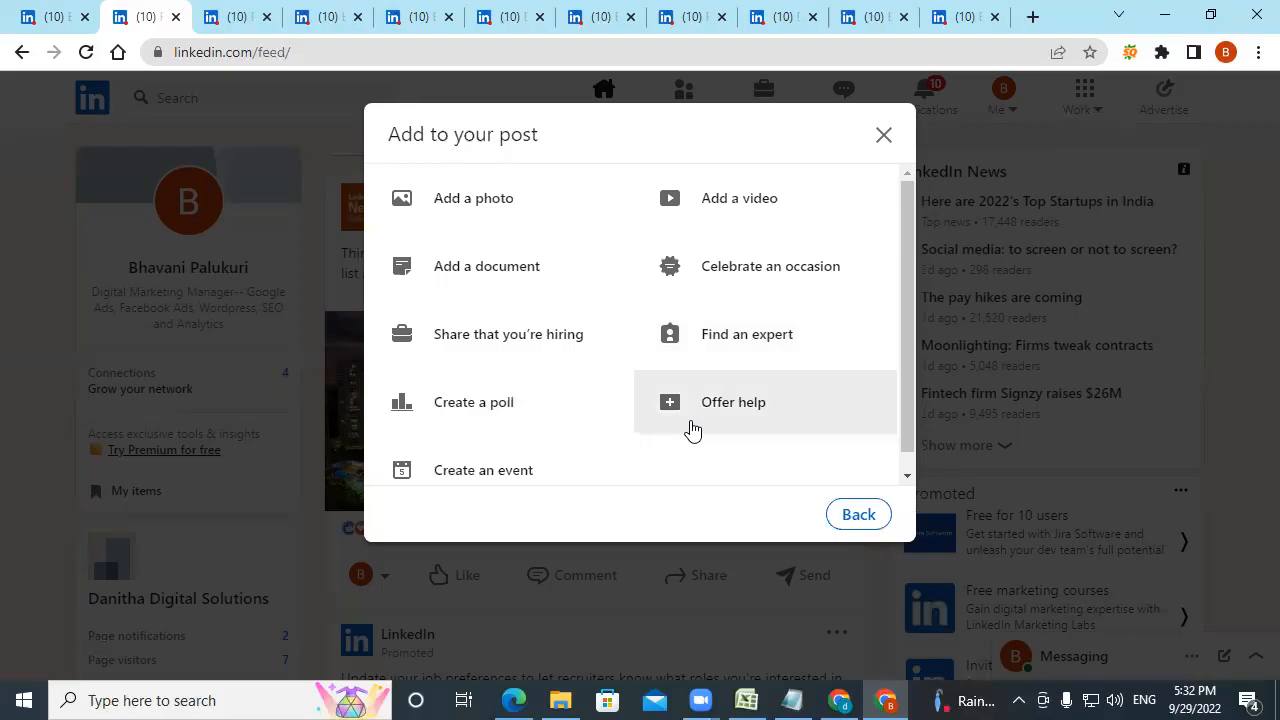
scroll(530, 457, "down", 1)
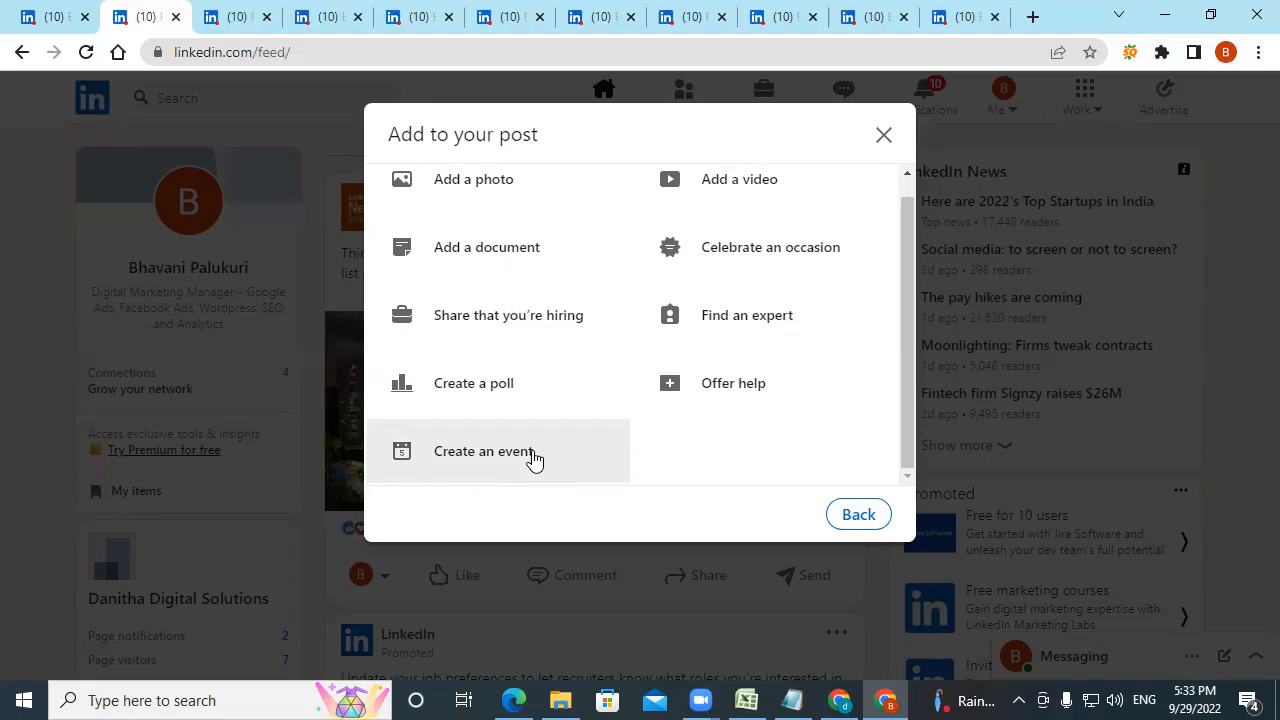
left_click(882, 135)
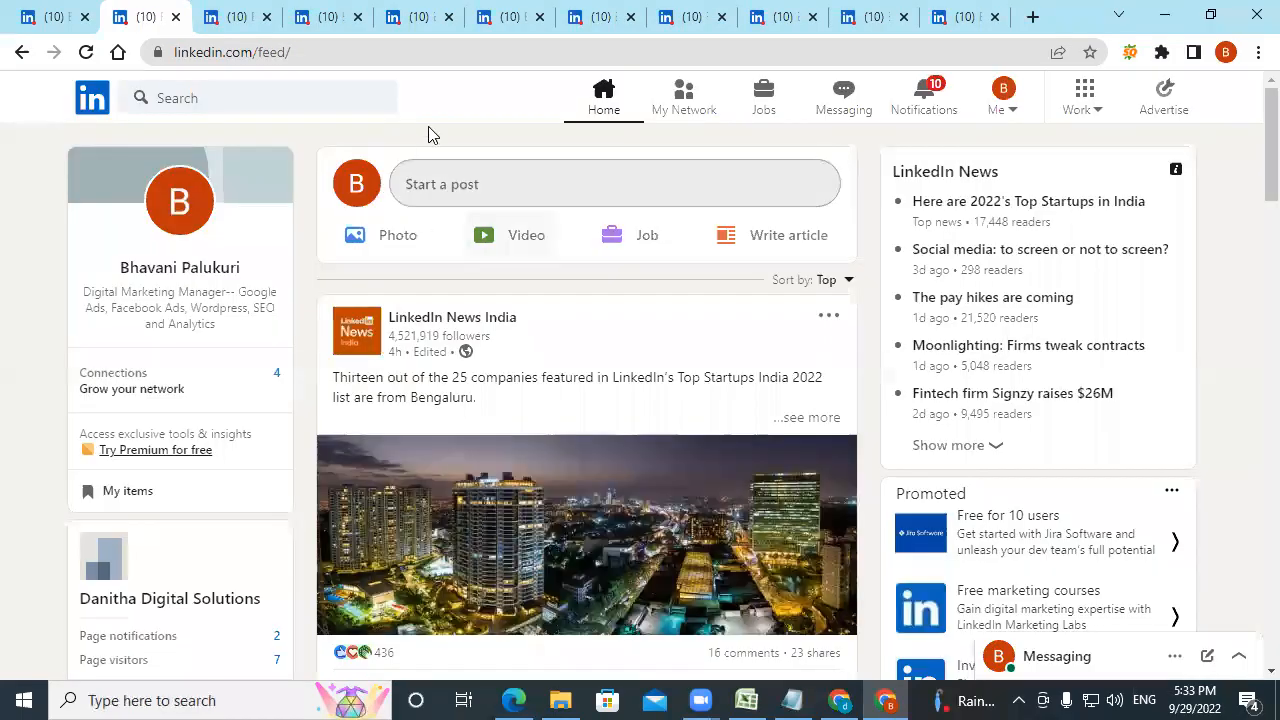
- Switch to Linkedin-2022-PDF.pdf in Edge and draw a short pen stroke while reviewing the slides around Additional information
left_click(513, 700)
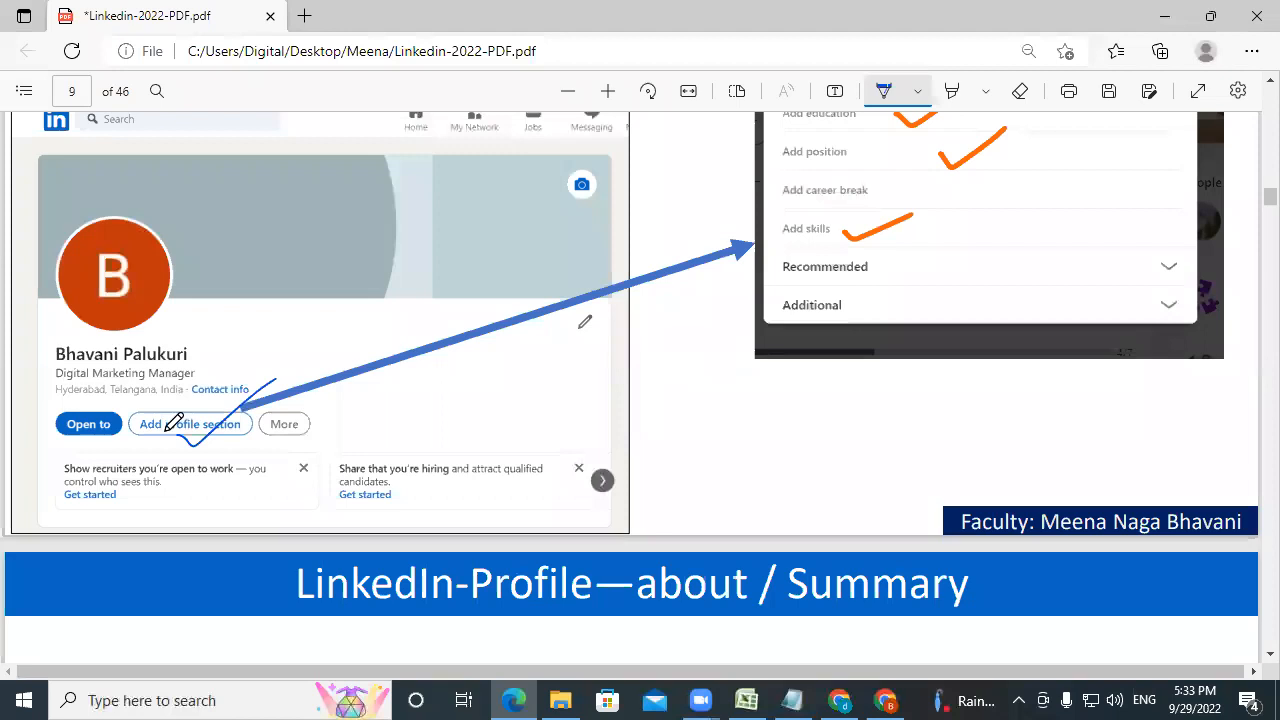
scroll(544, 406, "down", 5)
left_click_drag(324, 226, 396, 218)
scroll(726, 494, "up", 5)
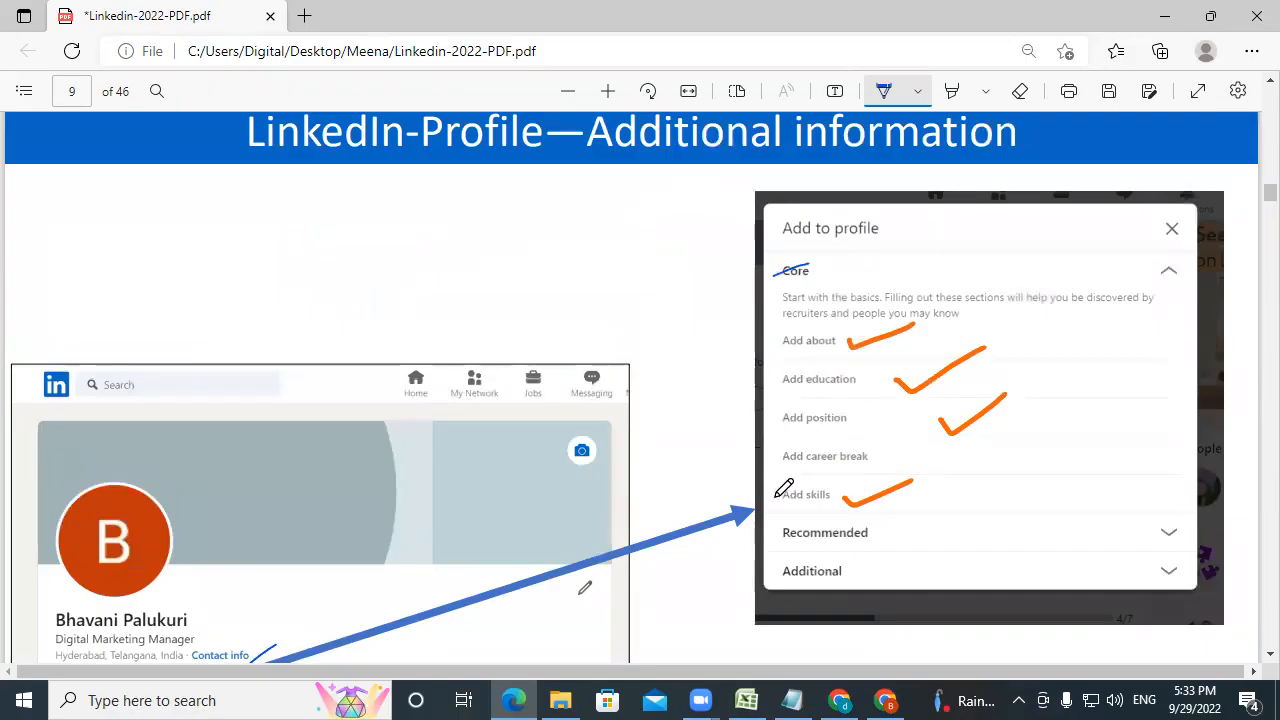
- Draw a blue pen stroke inside the empty text box of the Edit about form on slide 10
scroll(780, 489, "down", 3)
scroll(557, 491, "down", 6)
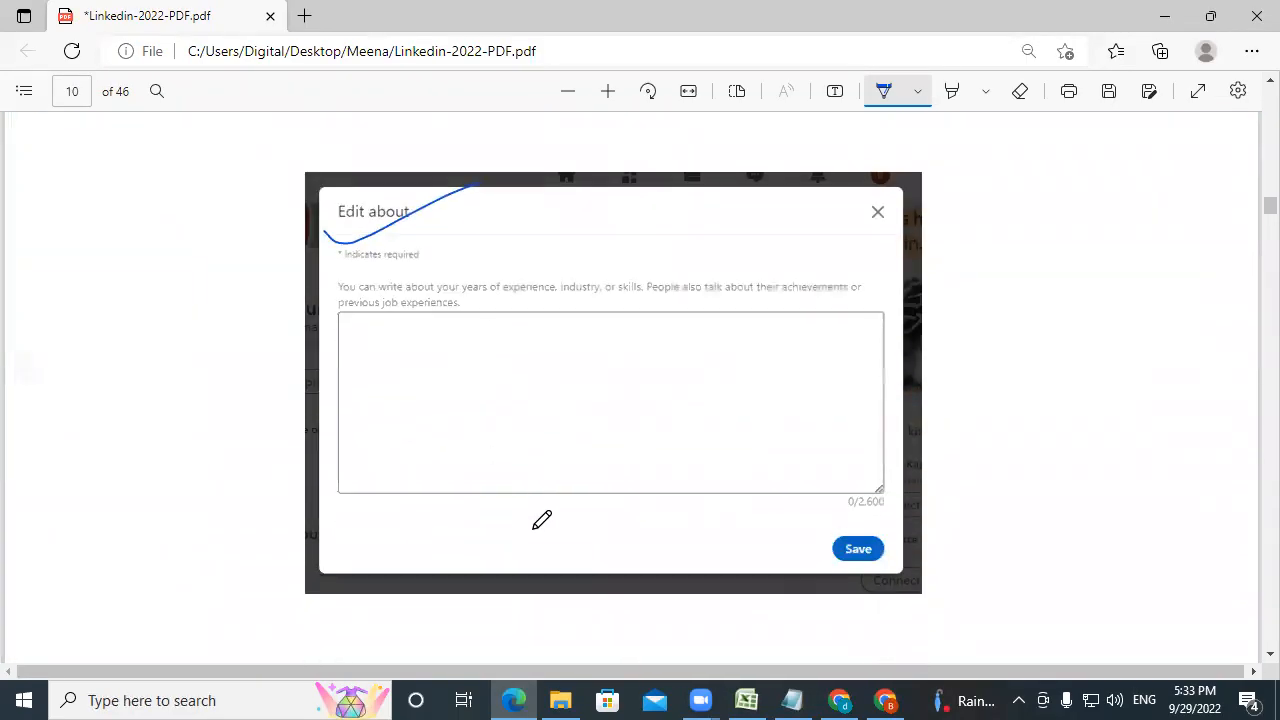
left_click_drag(750, 449, 871, 381)
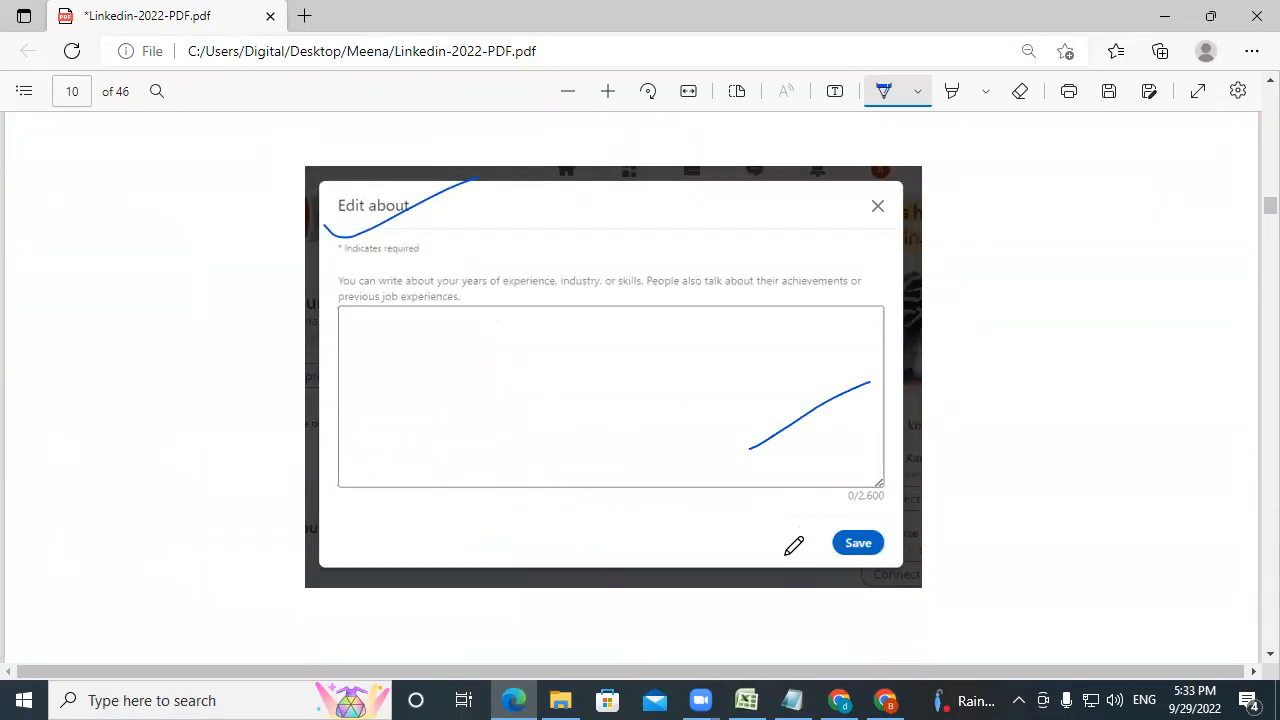
- Mark the Add education form on slide 11 and the Add experience form on slide 12 with blue pen strokes beside them
scroll(793, 546, "down", 3)
scroll(793, 546, "down", 3)
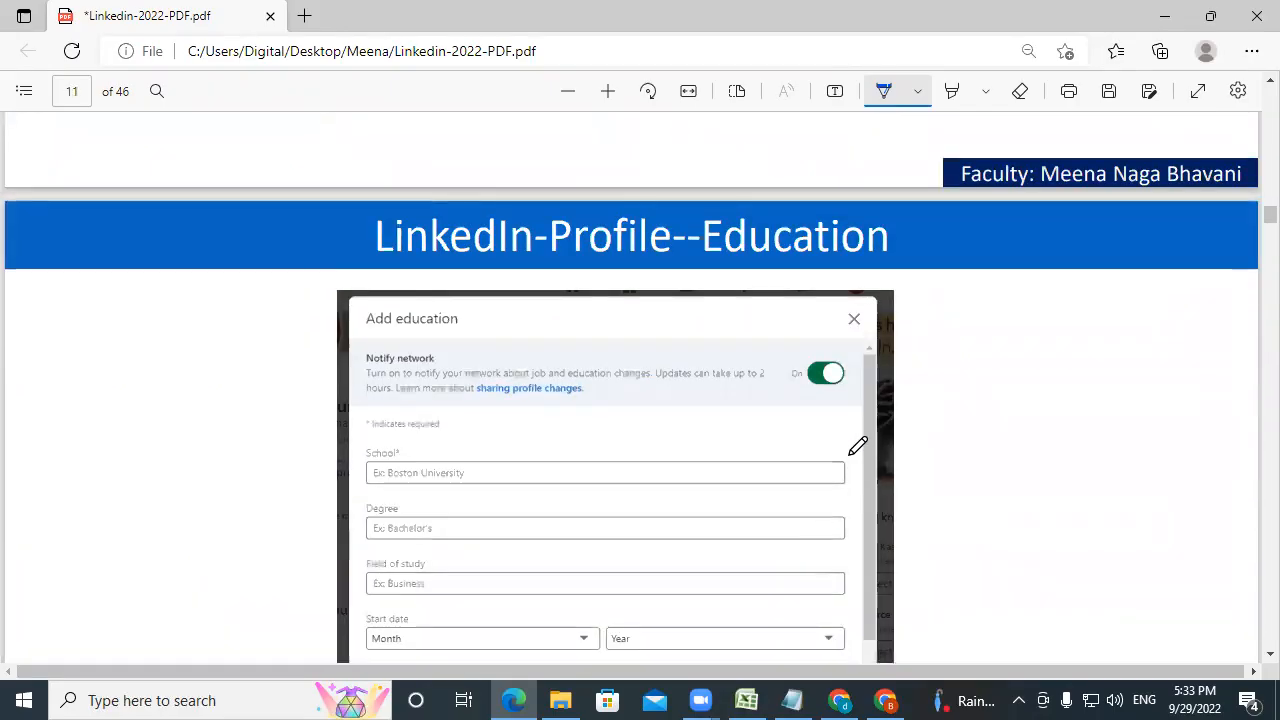
left_click_drag(896, 401, 994, 355)
scroll(1008, 516, "down", 3)
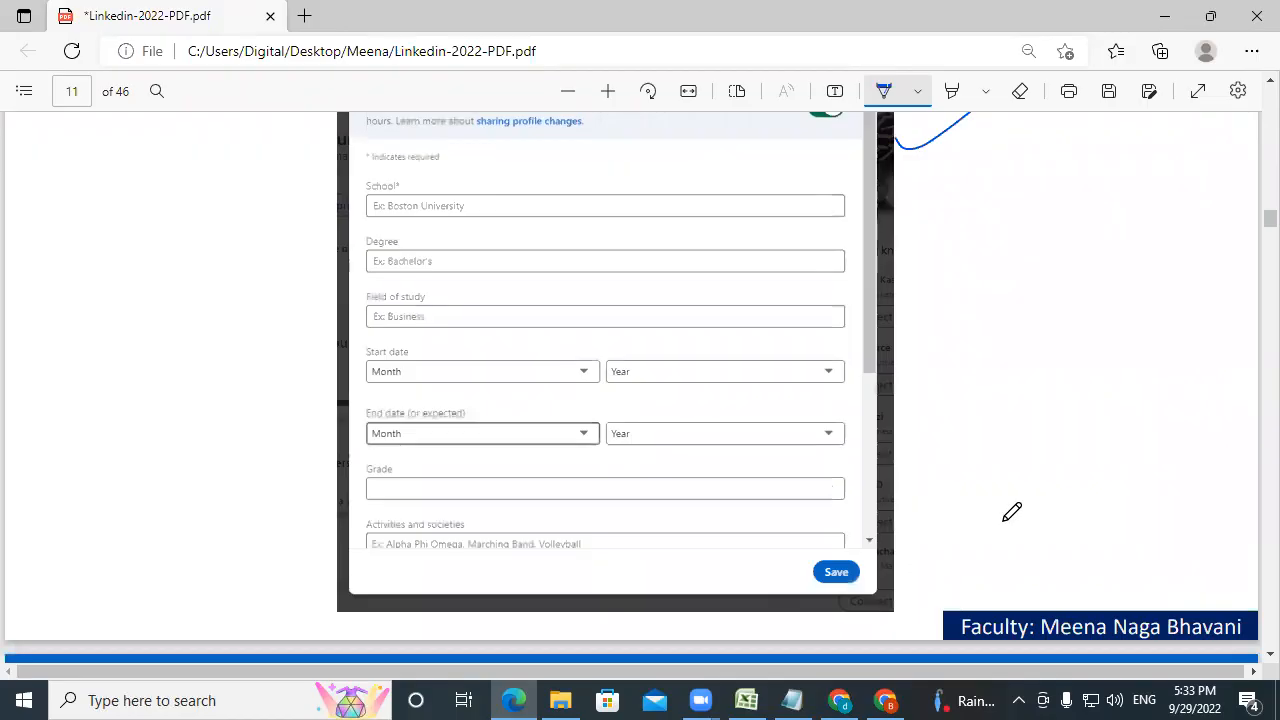
scroll(1011, 512, "down", 2)
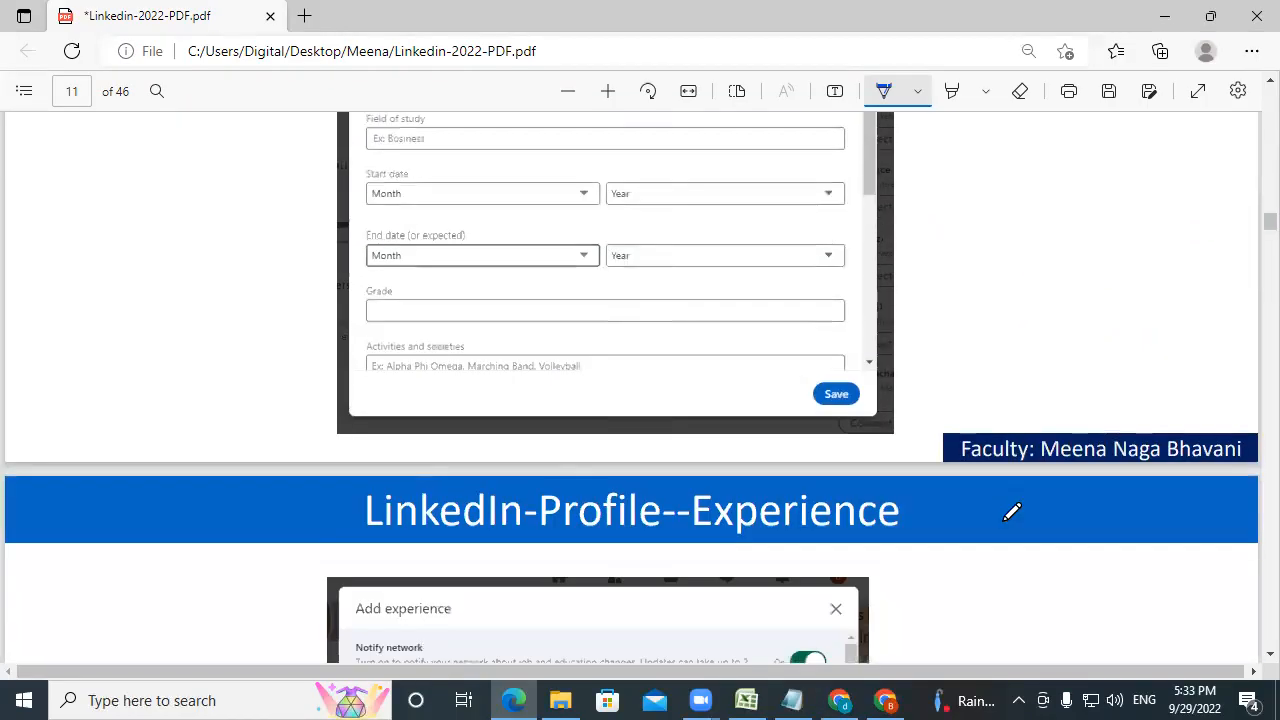
scroll(1011, 512, "down", 4)
left_click_drag(893, 465, 962, 410)
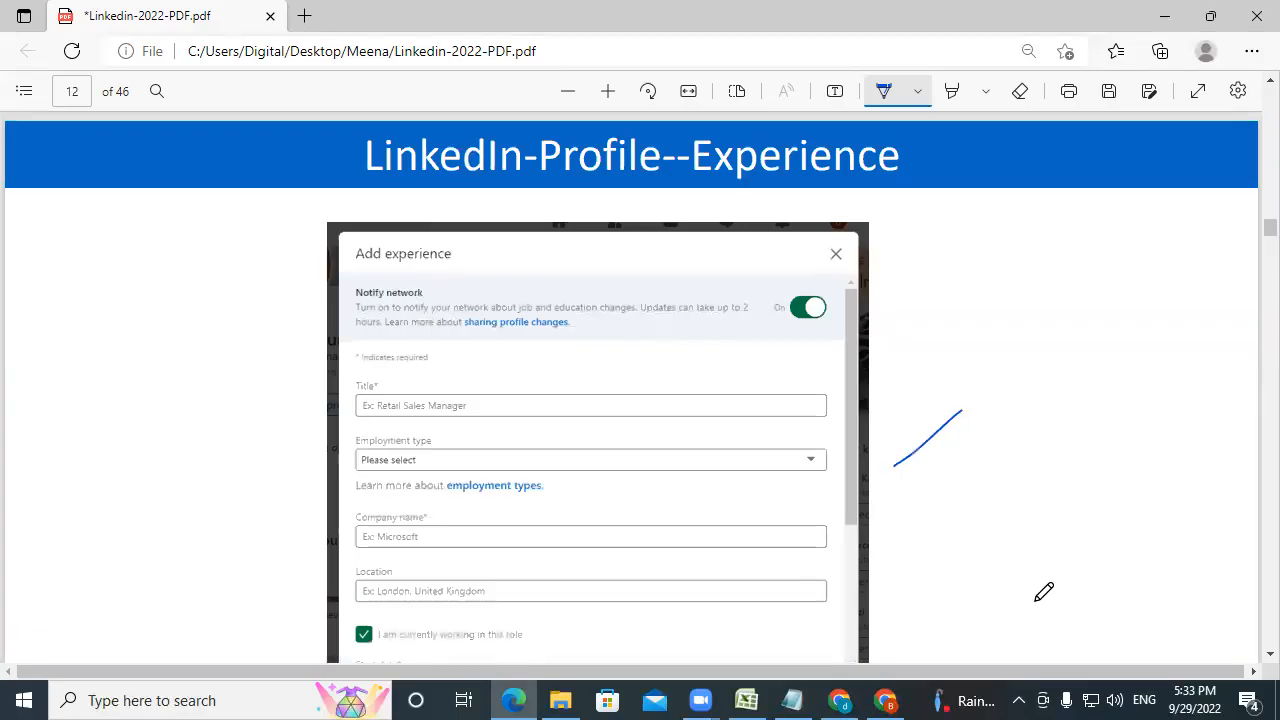
- Draw blue pen ticks beside the Add skills form and the "We can add up to 50 skills" note on slide 13
scroll(1043, 592, "down", 8)
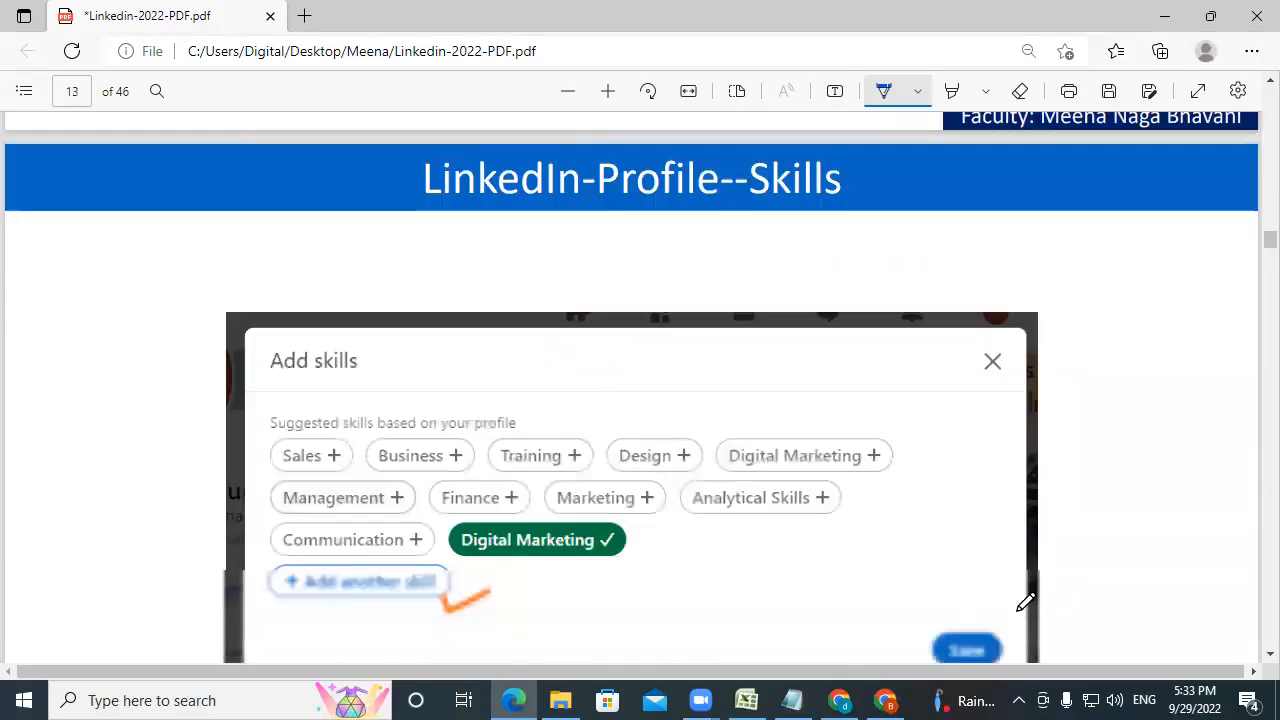
left_click_drag(1112, 377, 1124, 368)
scroll(1131, 360, "down", 3)
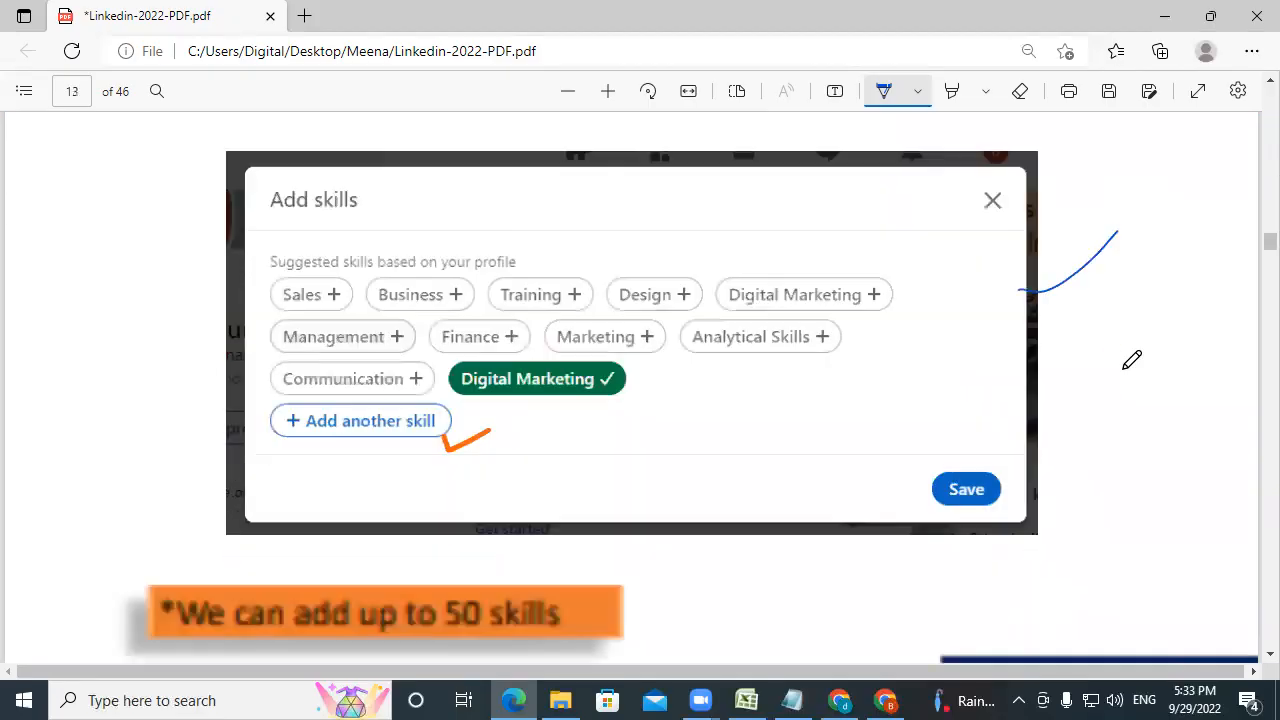
left_click_drag(606, 486, 700, 443)
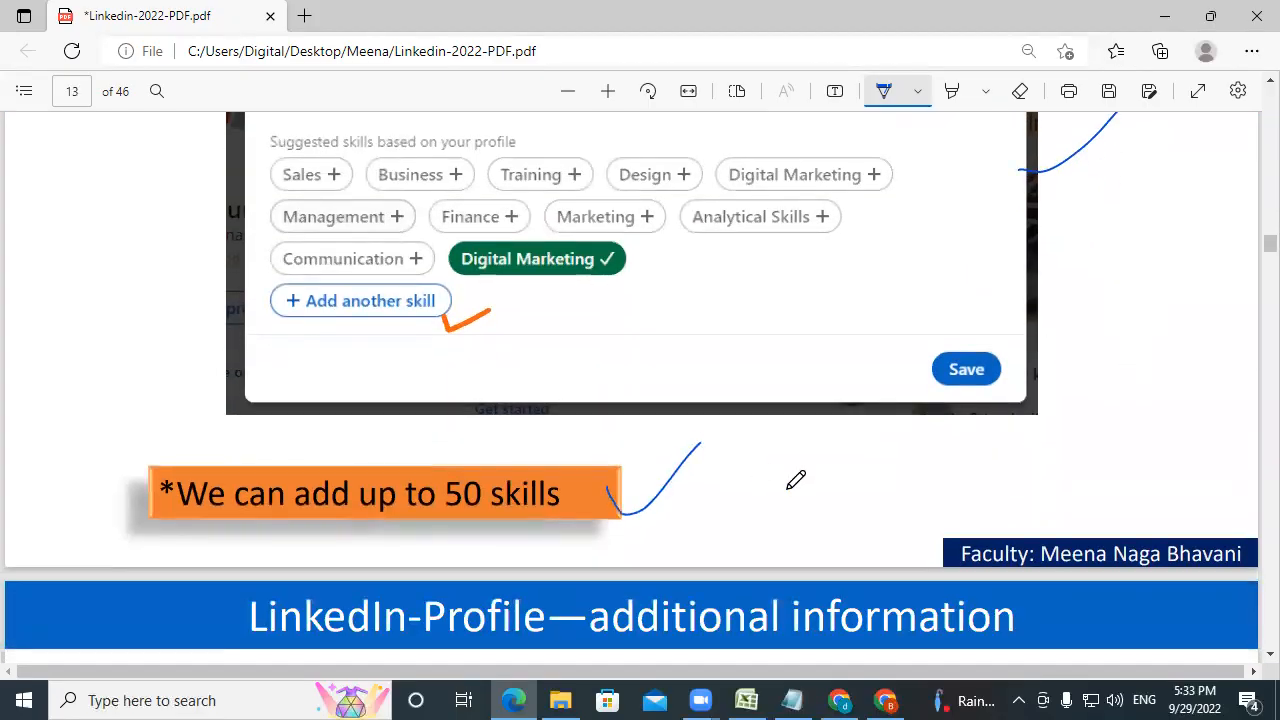
- Mark Add licenses & certifications, Add courses and Add recommendations with blue pen strokes in the Recommended list on slide 14
scroll(800, 478, "down", 5)
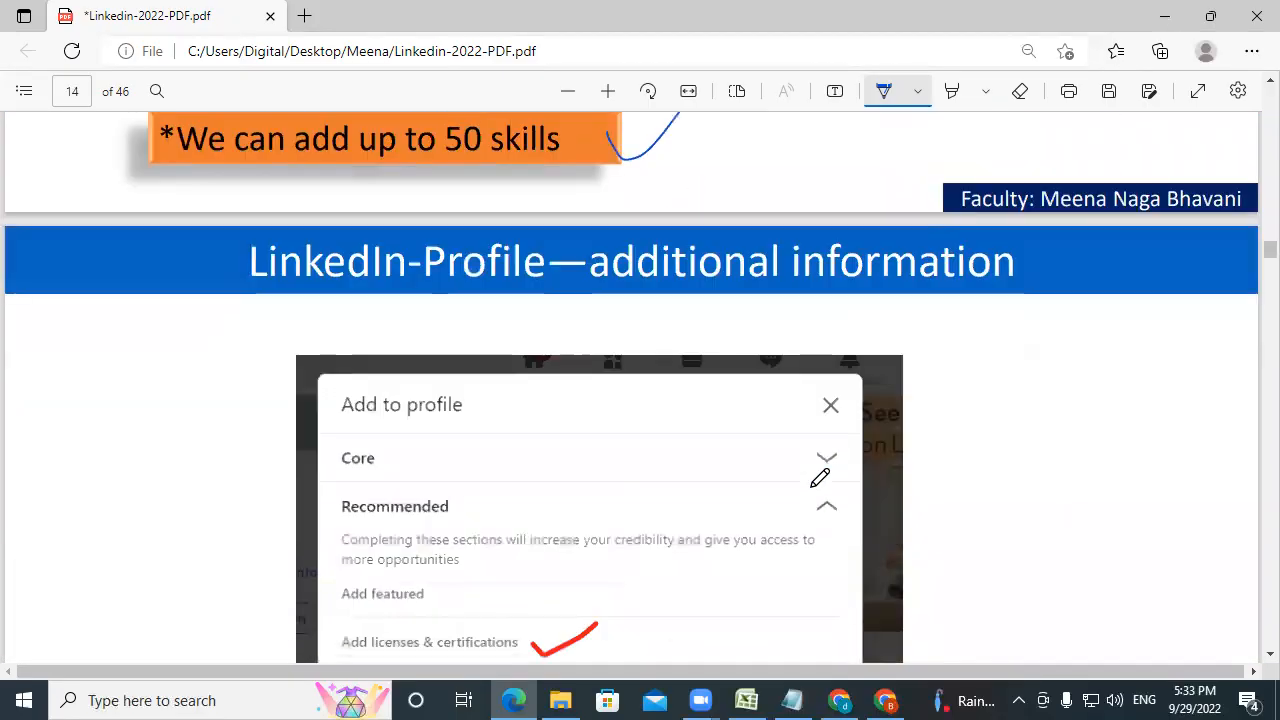
scroll(820, 478, "down", 1)
left_click_drag(300, 482, 393, 436)
left_click_drag(318, 540, 381, 495)
left_click_drag(332, 573, 440, 518)
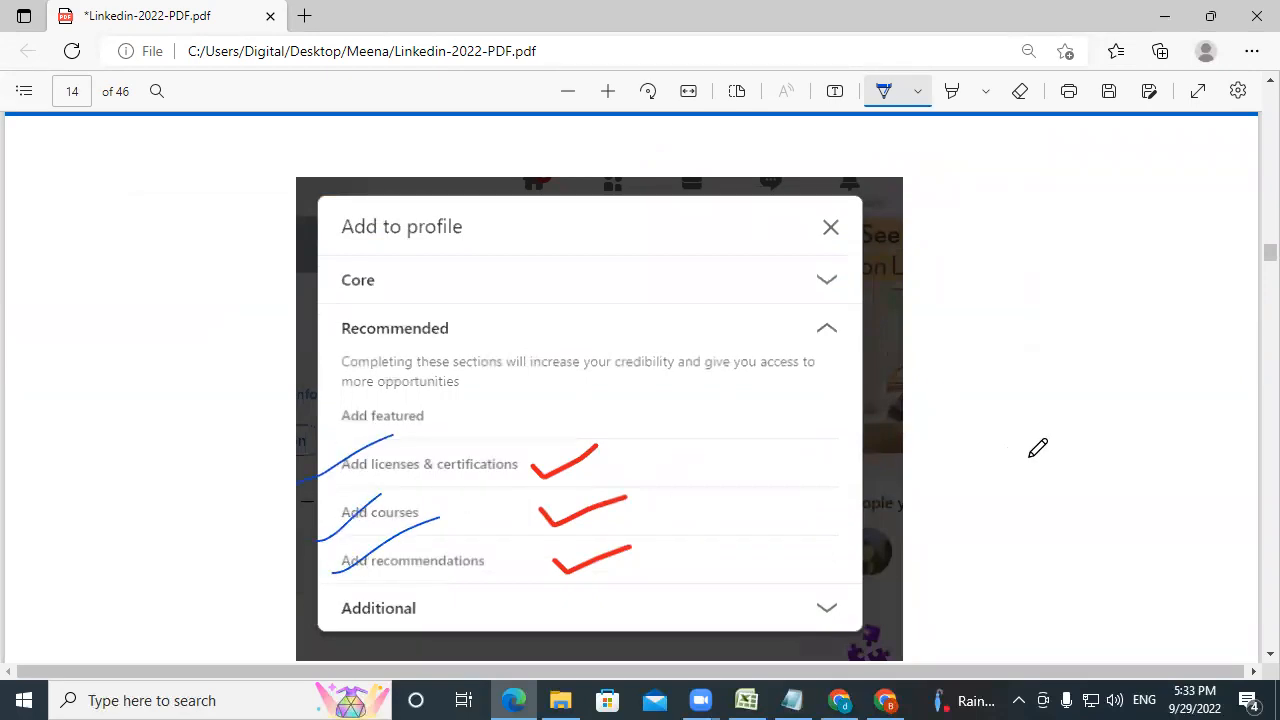
- Draw a blue pen tick at the Search for people field of the Ask for a recommendation form on slide 17
scroll(1037, 450, "down", 2)
scroll(1037, 452, "down", 7)
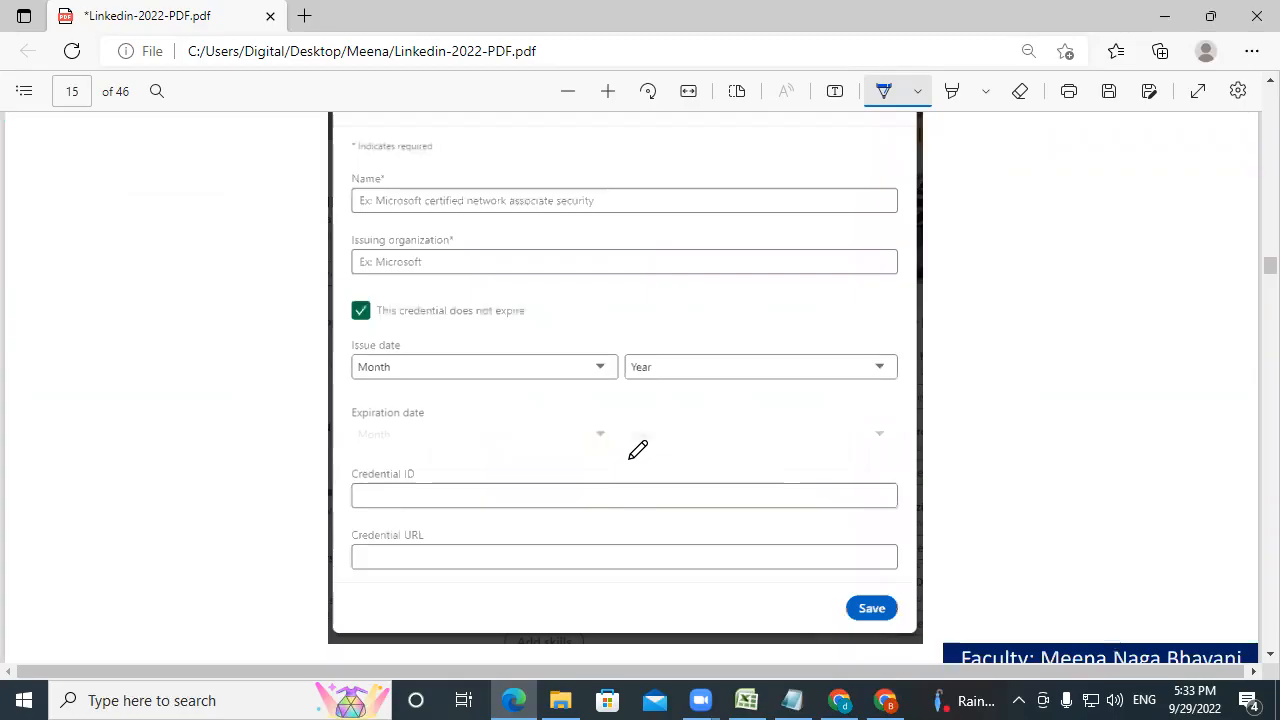
scroll(637, 451, "down", 3)
scroll(637, 451, "down", 10)
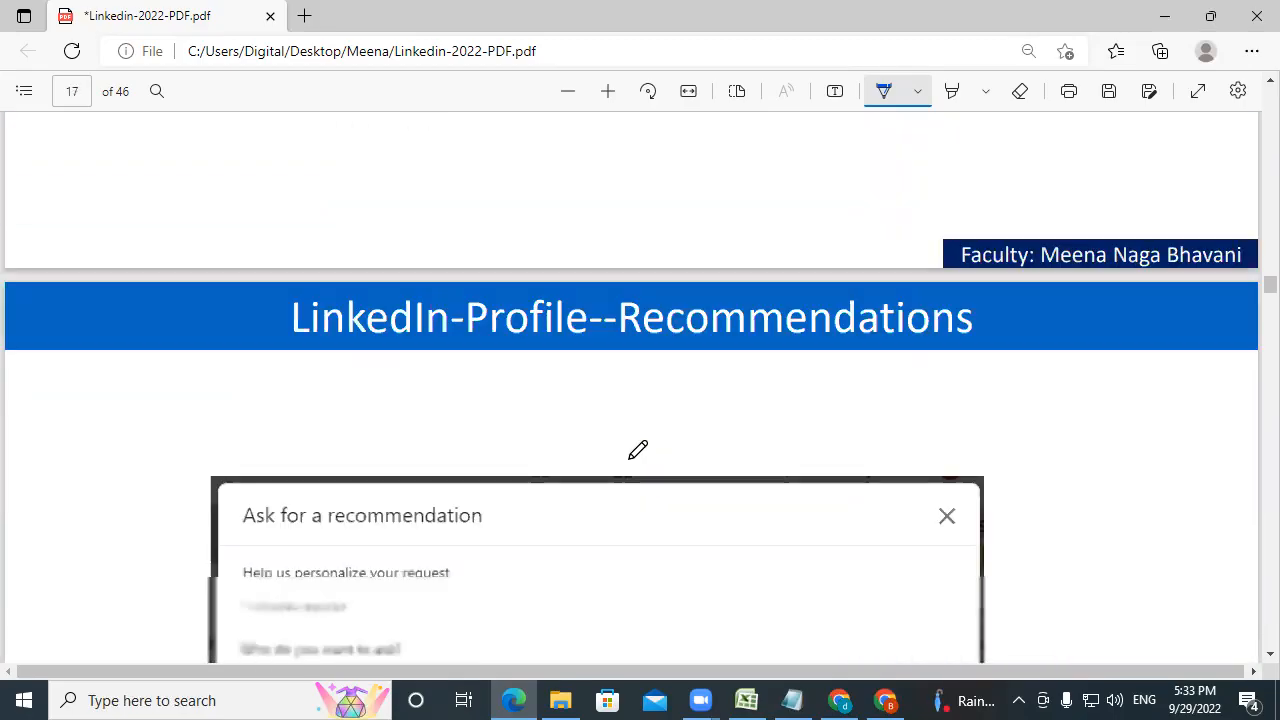
left_click_drag(187, 477, 338, 423)
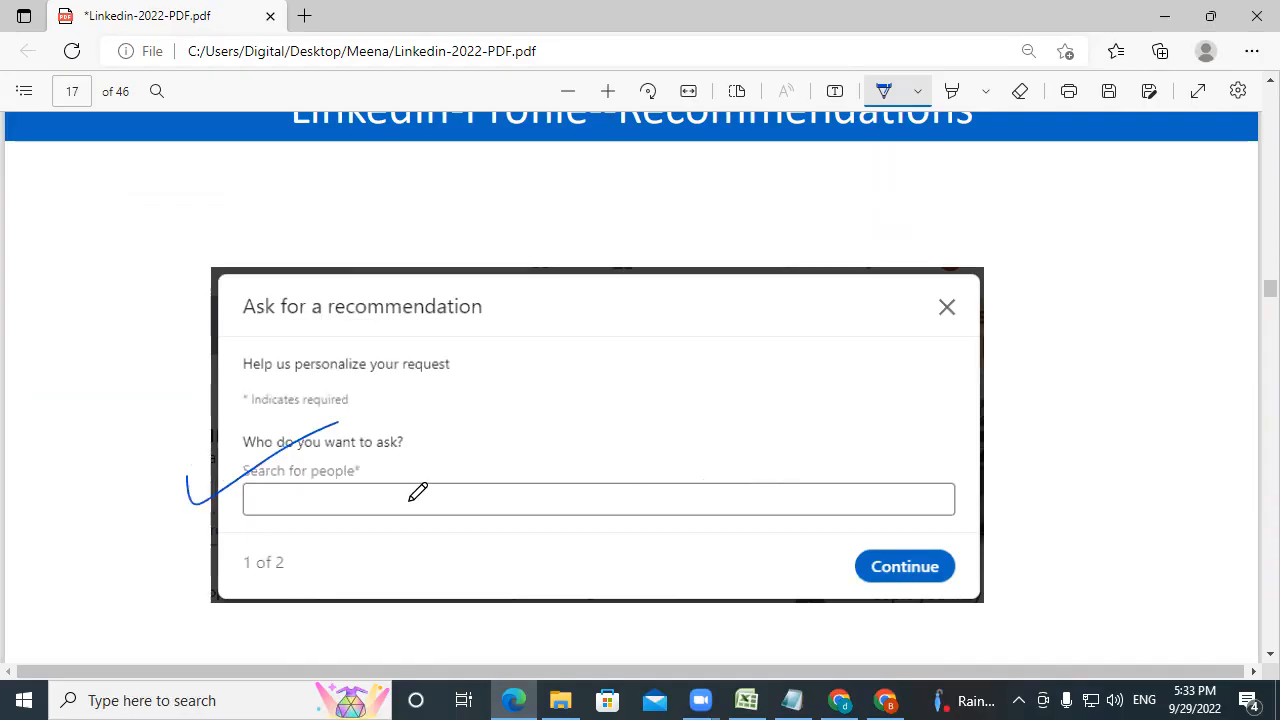
- Draw a blue pen stroke beside the Additional section list on the other options slide, page 18
scroll(471, 510, "down", 5)
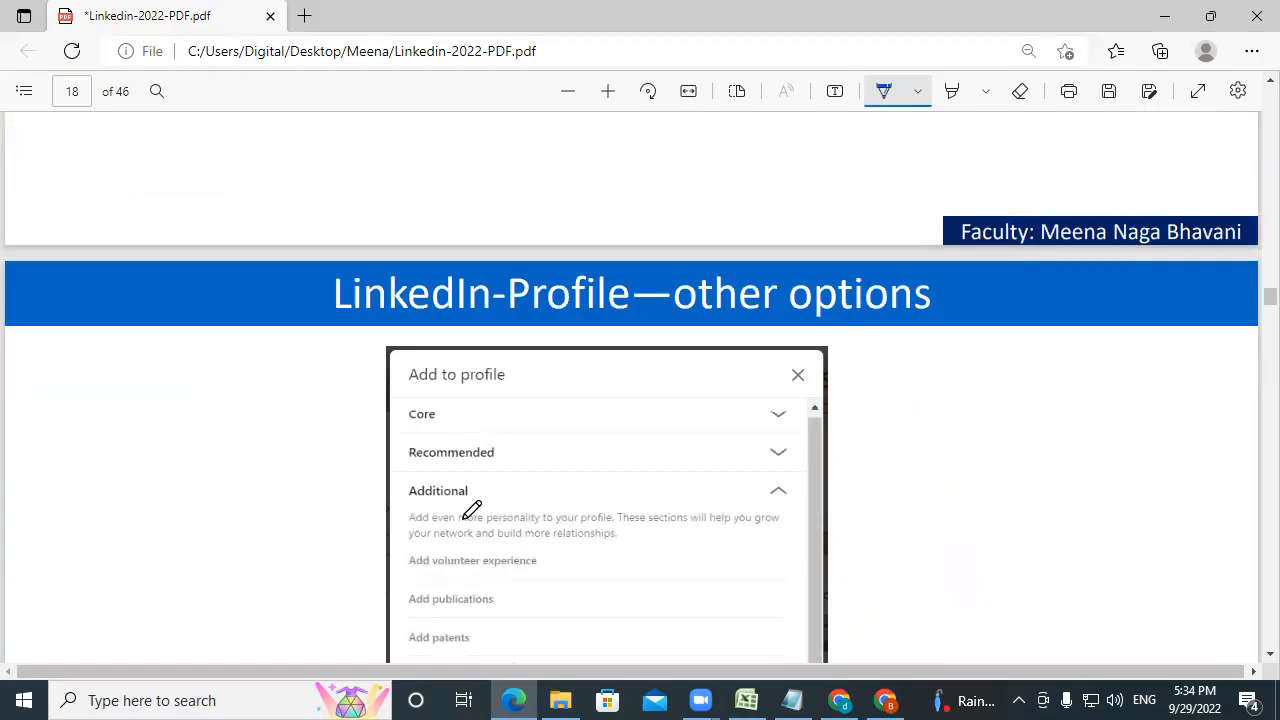
scroll(471, 510, "down", 3)
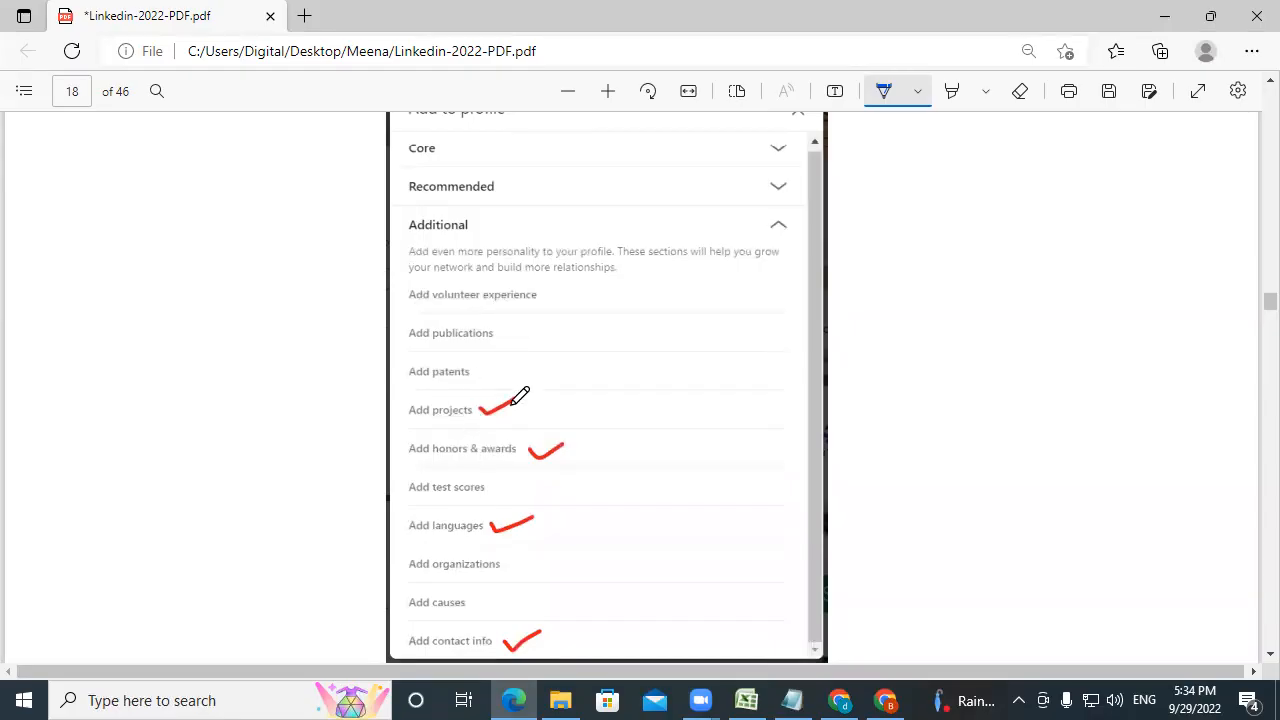
left_click_drag(342, 518, 476, 433)
- Mark Edit public profile & URL with a blue pen stroke and underline the ending of the profile URL on slide 19
scroll(508, 480, "down", 5)
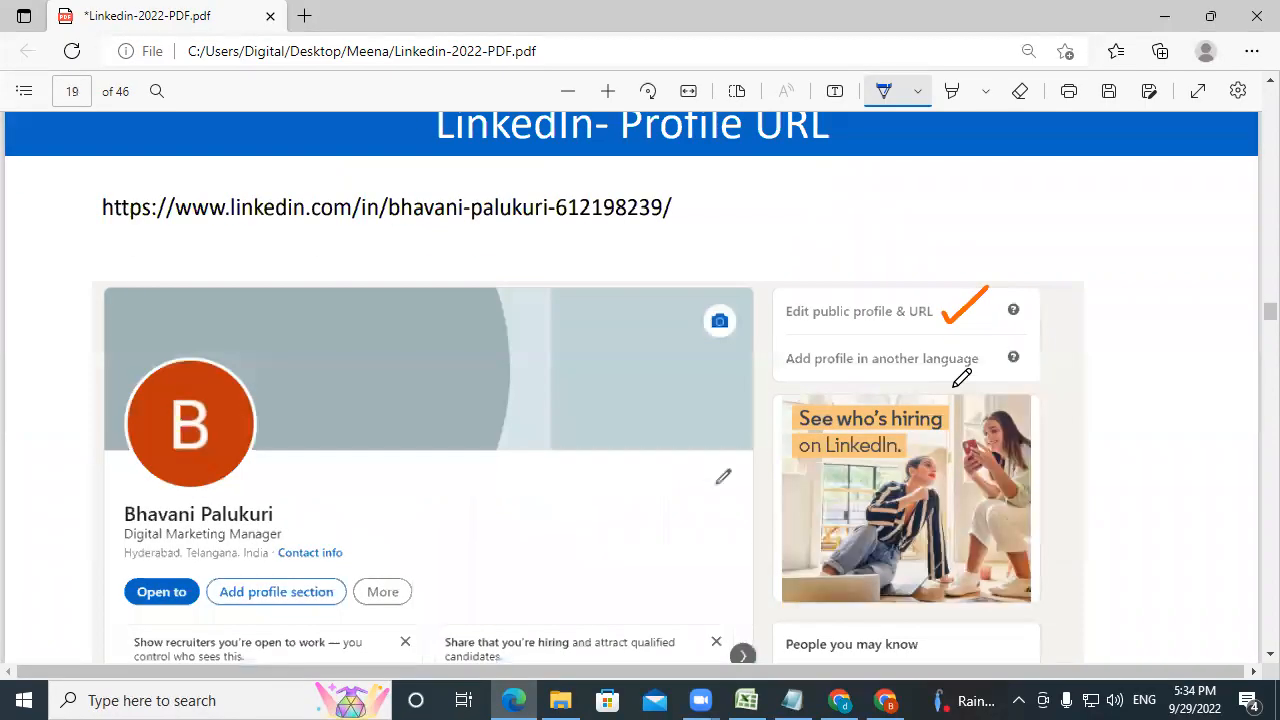
left_click_drag(932, 325, 1055, 248)
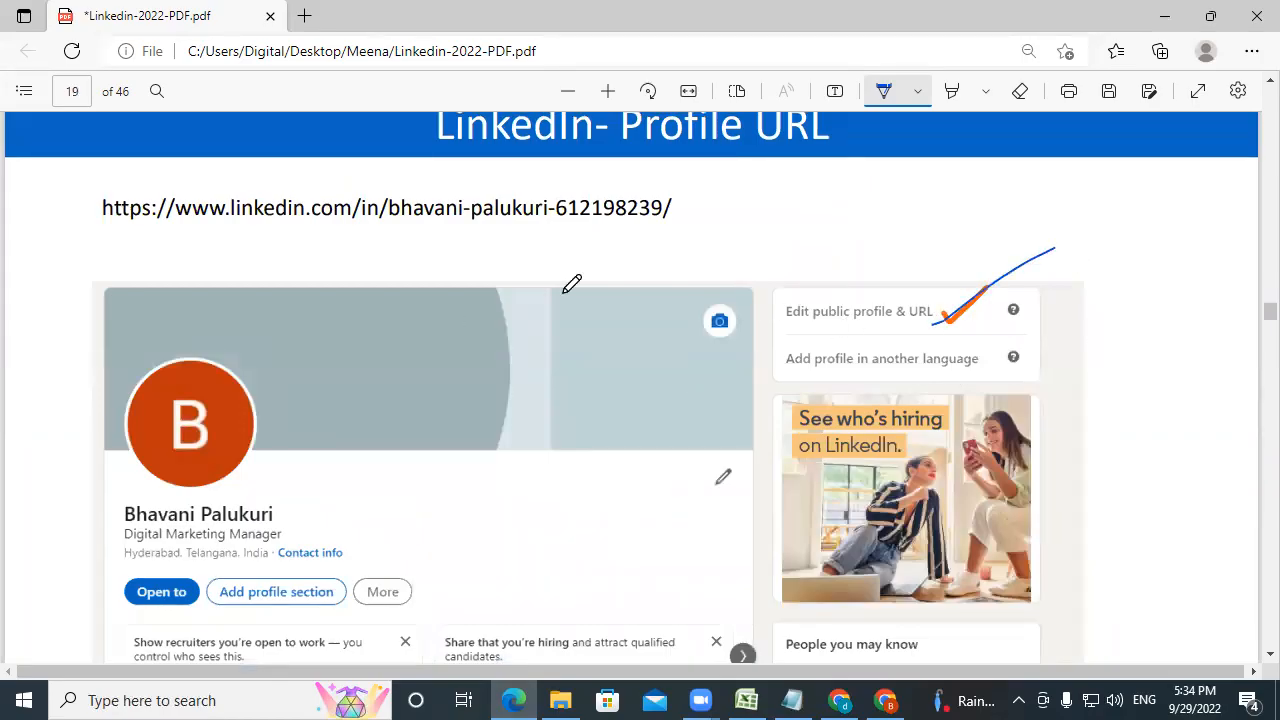
left_click_drag(410, 231, 619, 243)
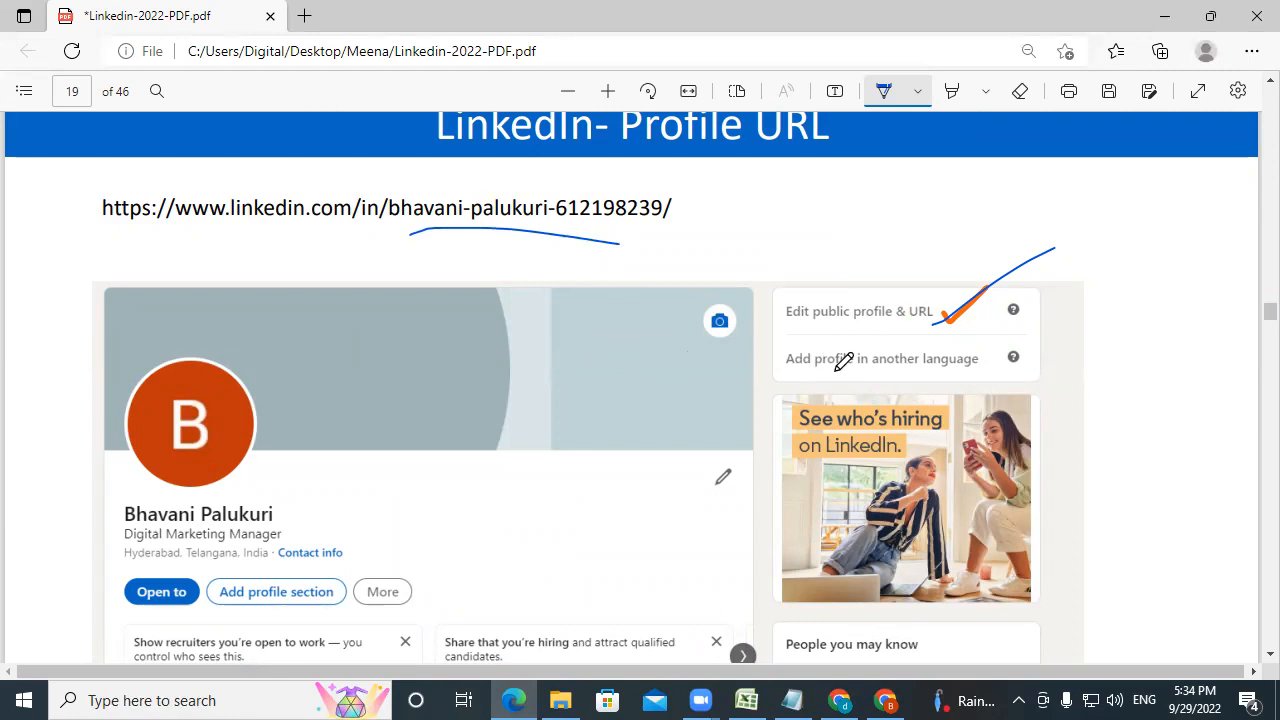
- Pass the custom URL slides and mark My Network, Connections and the personal contacts e-mail field with blue pen strokes on slide 22
scroll(626, 495, "down", 3)
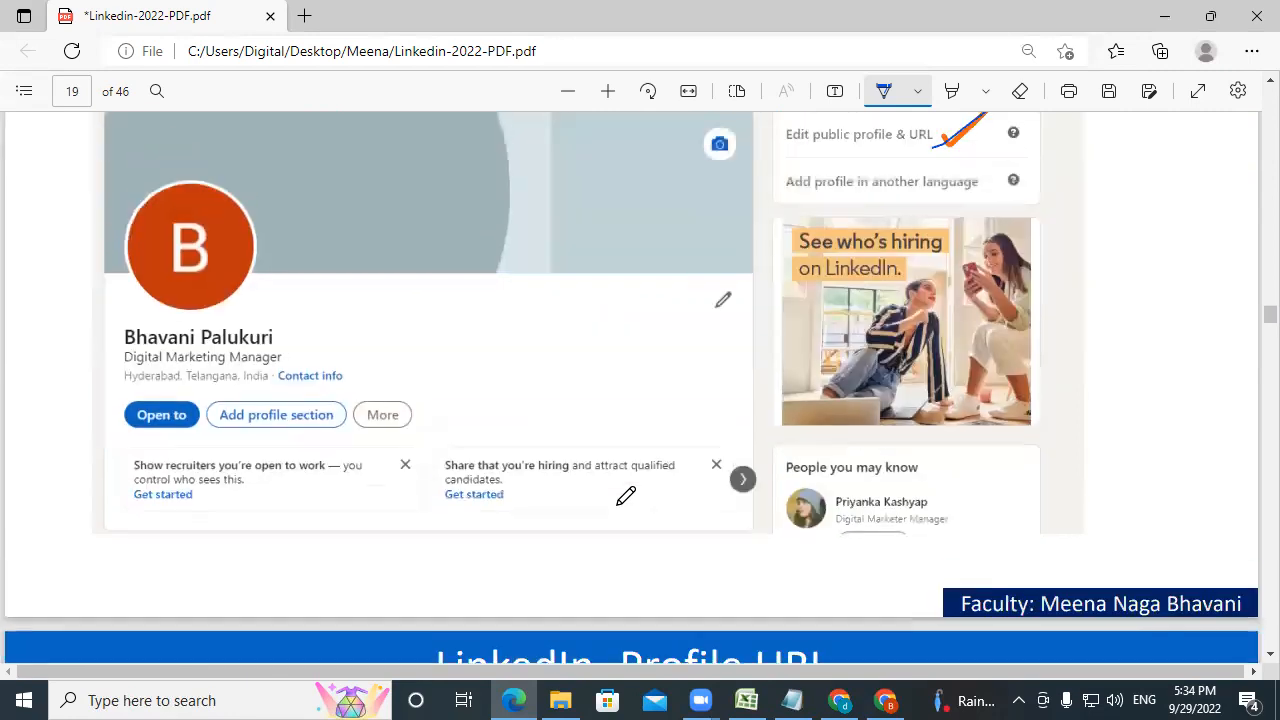
scroll(626, 495, "down", 9)
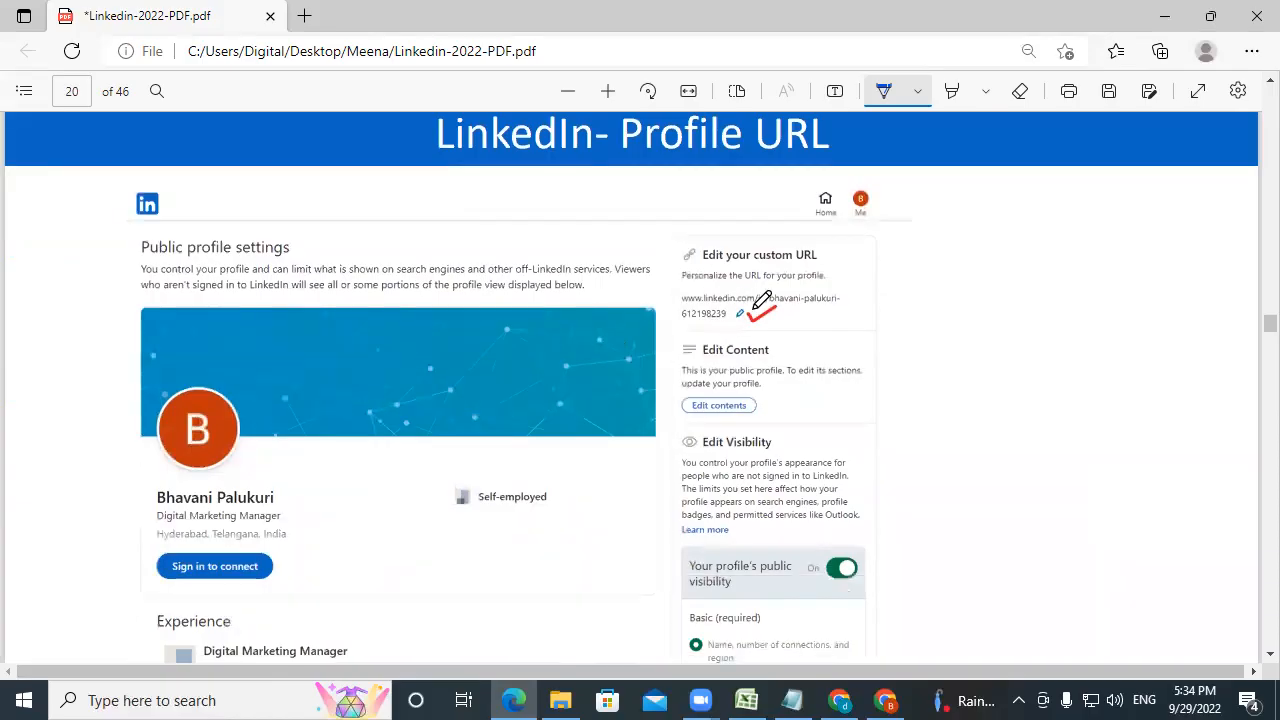
scroll(814, 420, "down", 12)
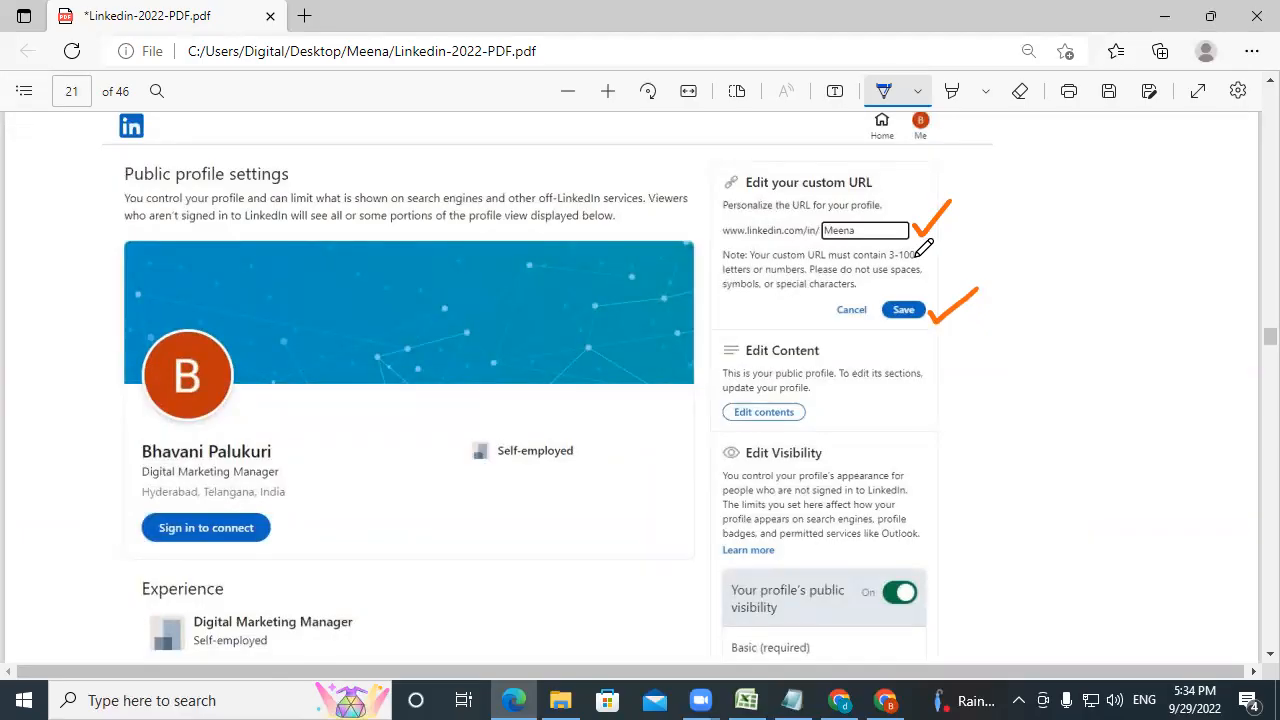
scroll(943, 347, "down", 5)
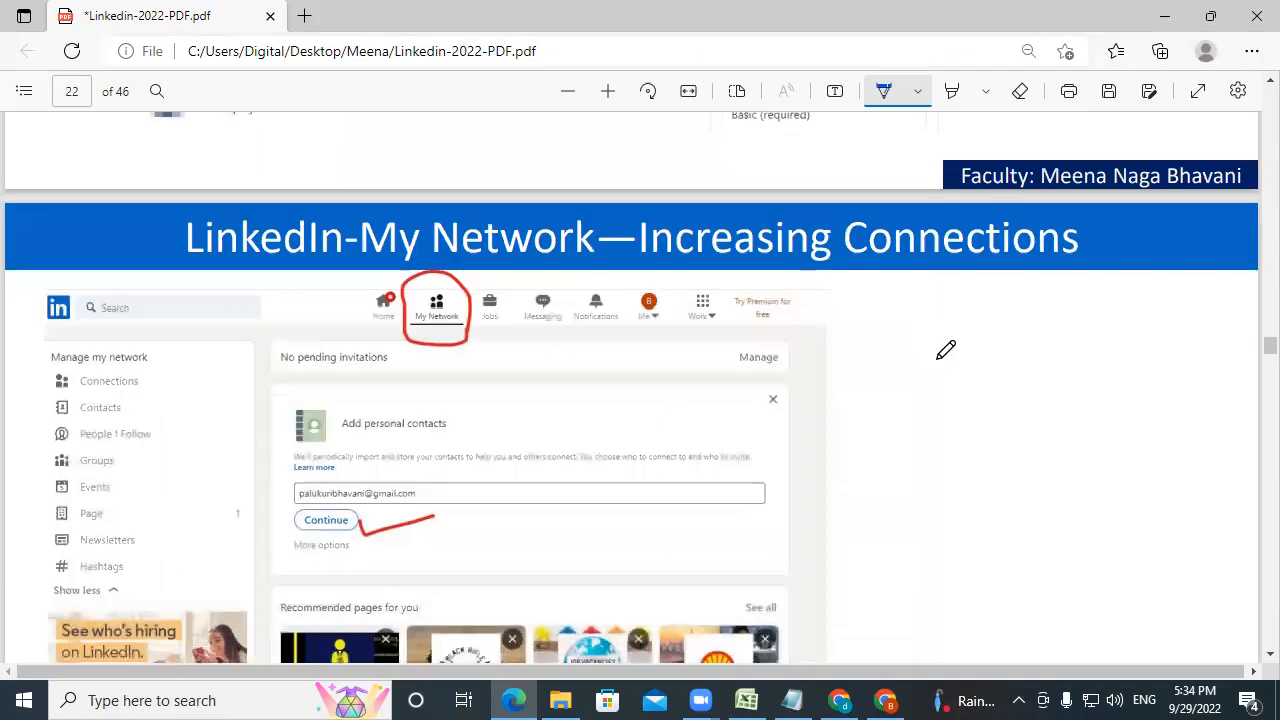
left_click_drag(410, 233, 515, 193)
left_click_drag(98, 304, 192, 271)
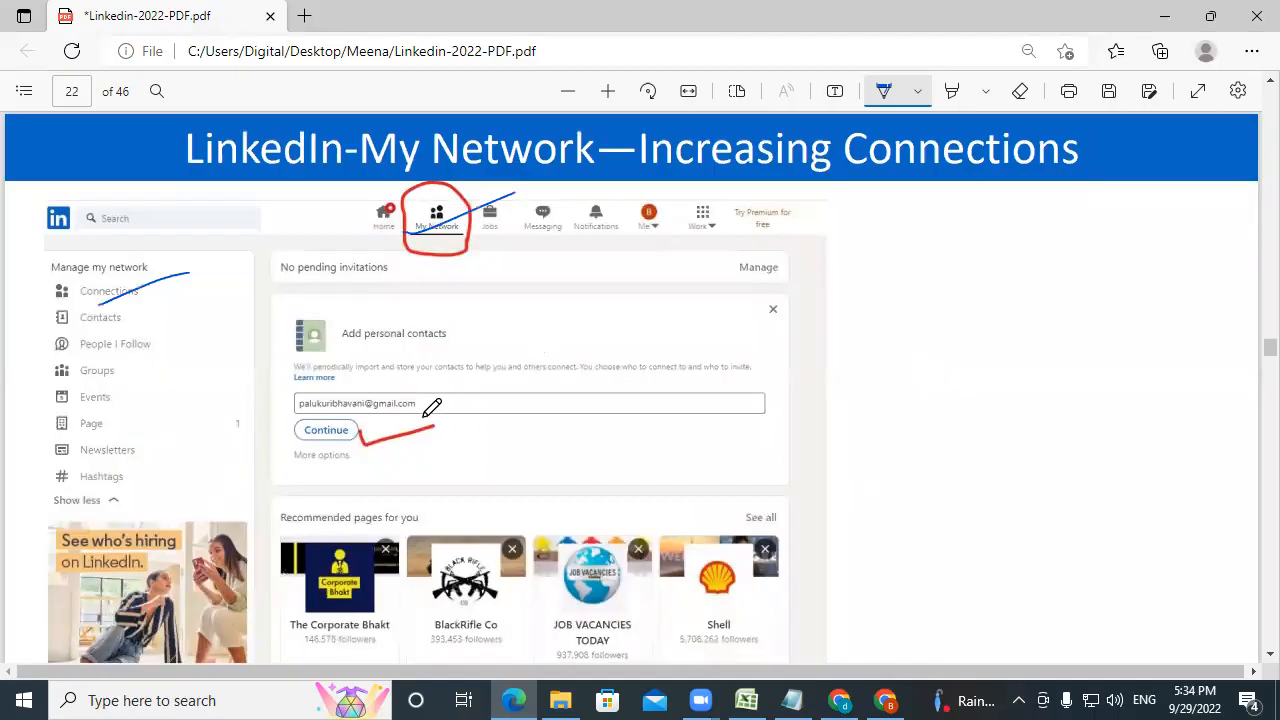
left_click_drag(285, 410, 368, 406)
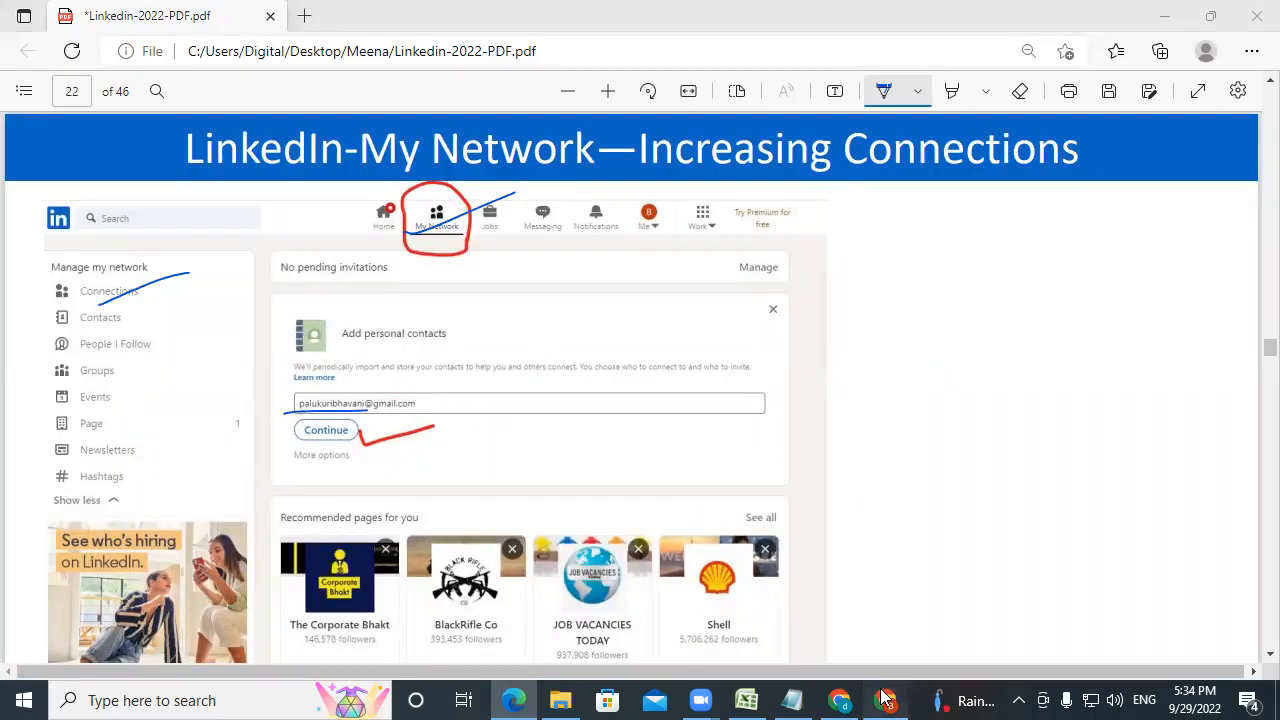
- Check the LinkedIn My Network page in Chrome, and go back to the PDF's LinkedIn-Jobs slide on page 23
left_click(886, 700)
left_click(266, 398)
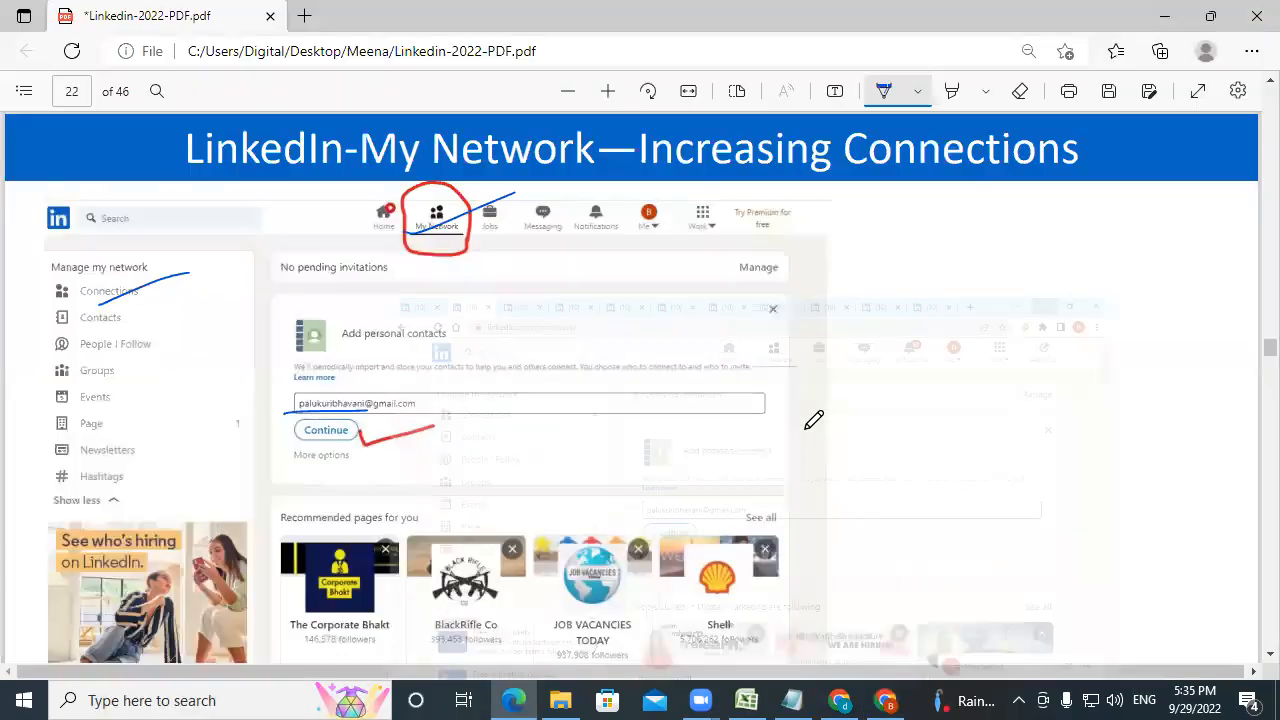
left_click(1164, 14)
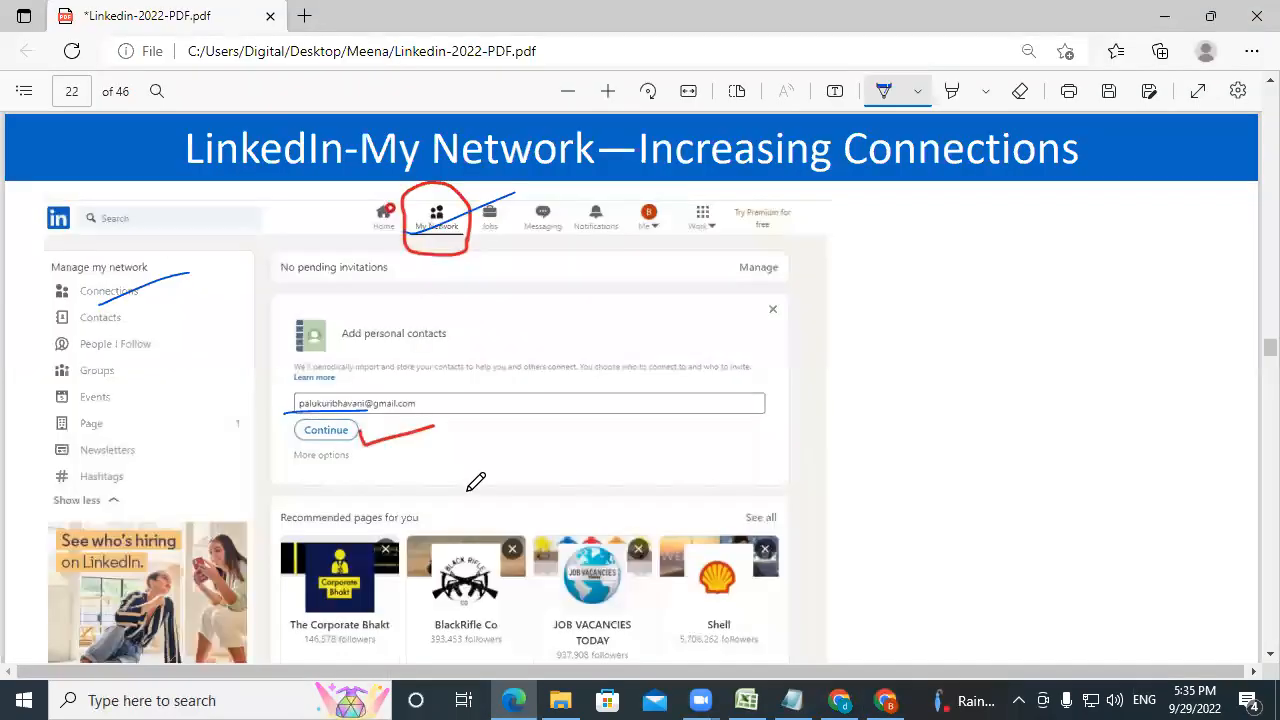
scroll(475, 482, "down", 7)
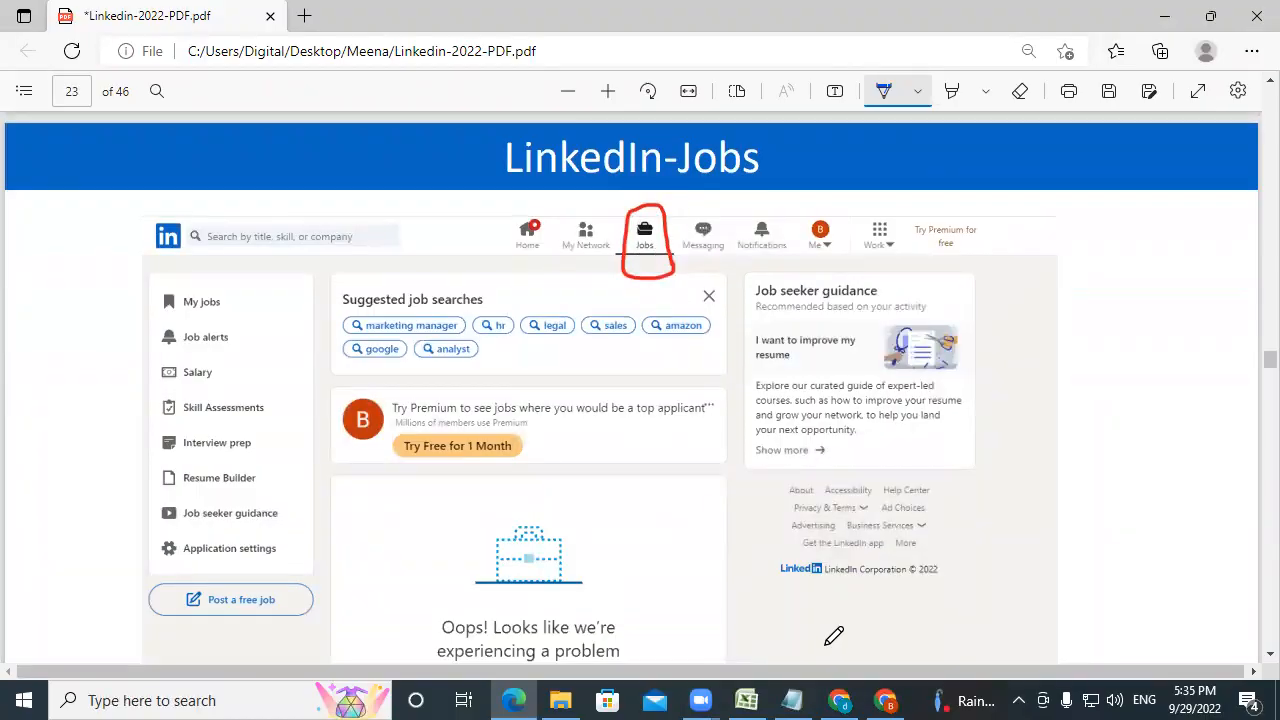
- Switch to LinkedIn in Chrome and search its Jobs section for "seo analyst" using the suggestion offered for "seo"
left_click(885, 700)
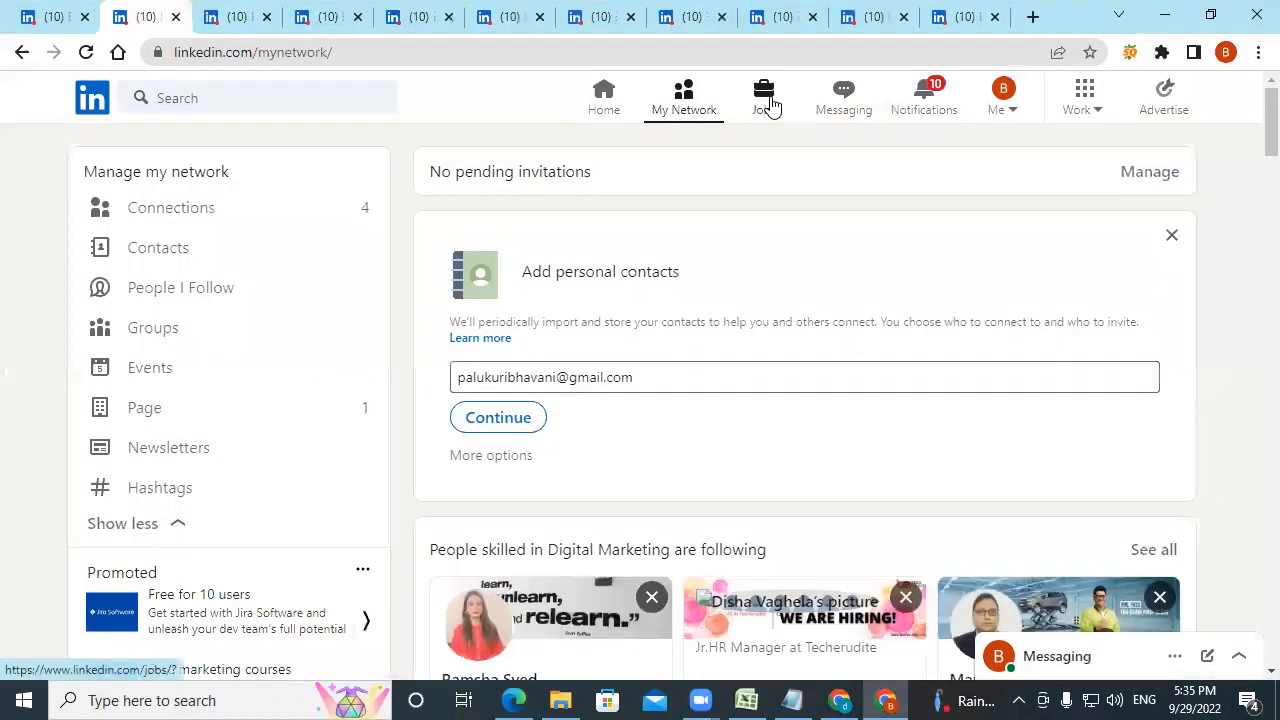
left_click(767, 100)
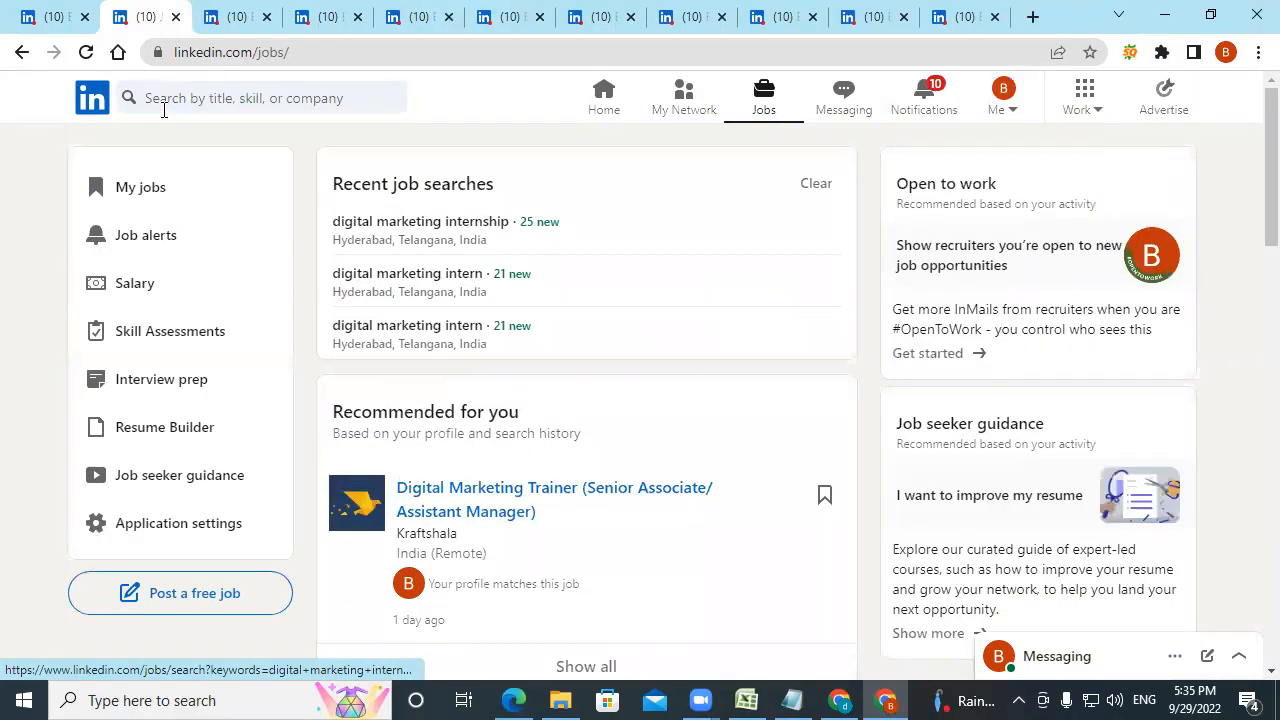
left_click(165, 100)
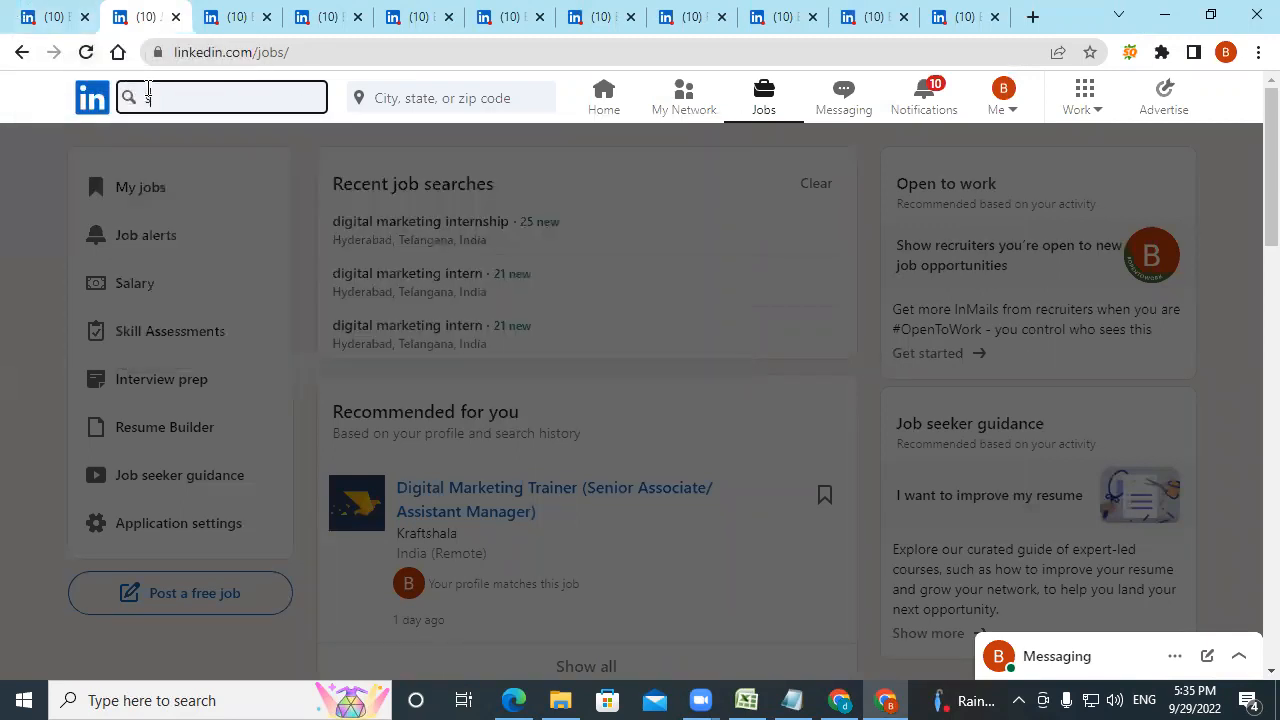
type("seo")
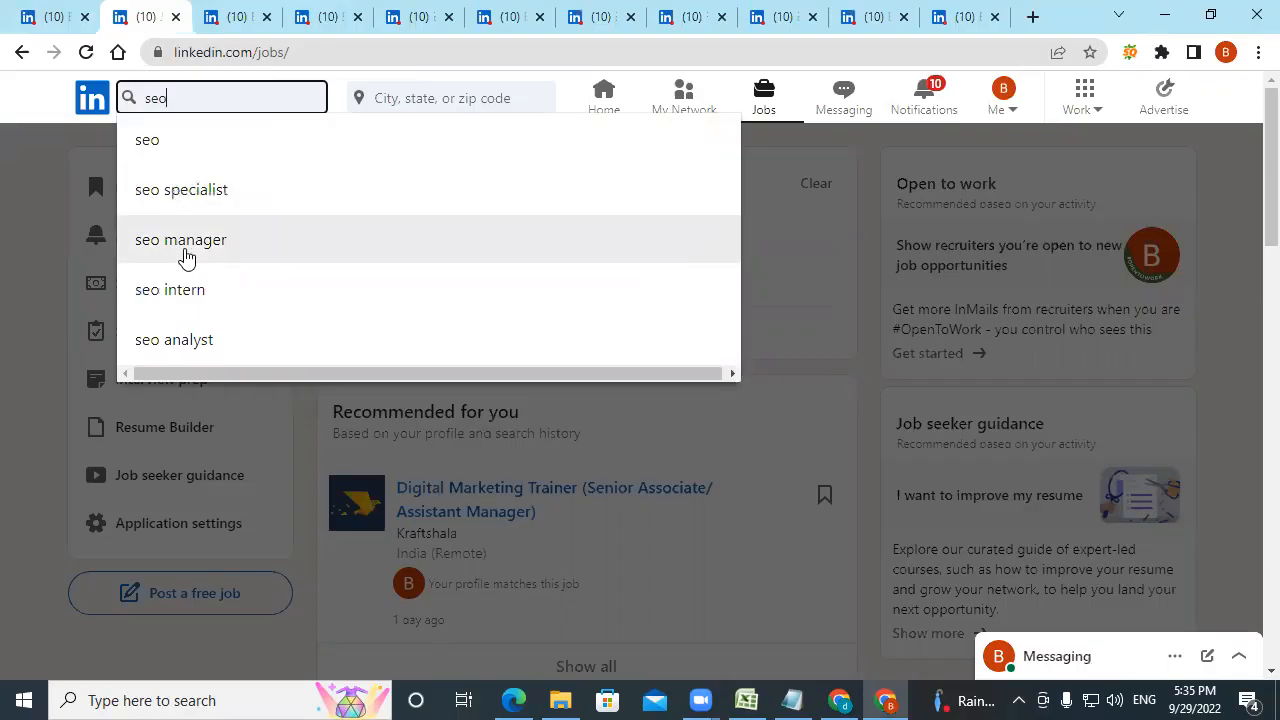
scroll(178, 345, "down", 2)
left_click(178, 342)
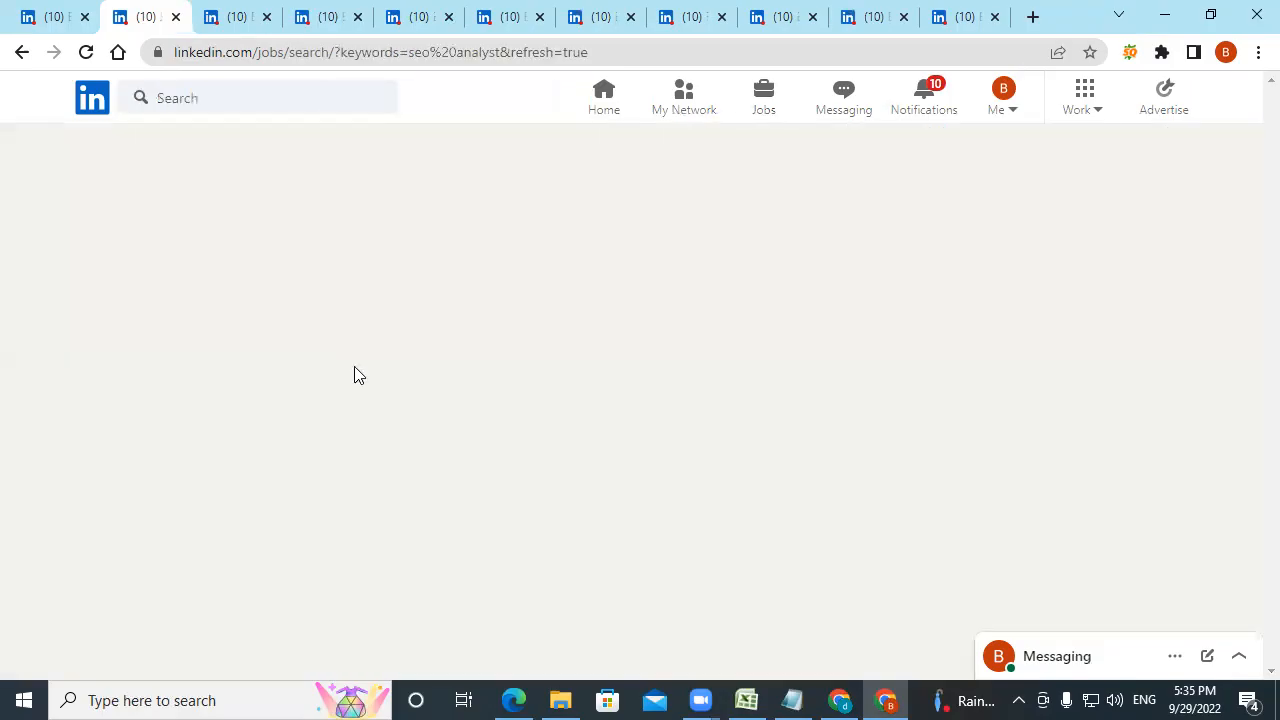
- Set the job search location to Hyderabad, Telangana, India
left_click(418, 97)
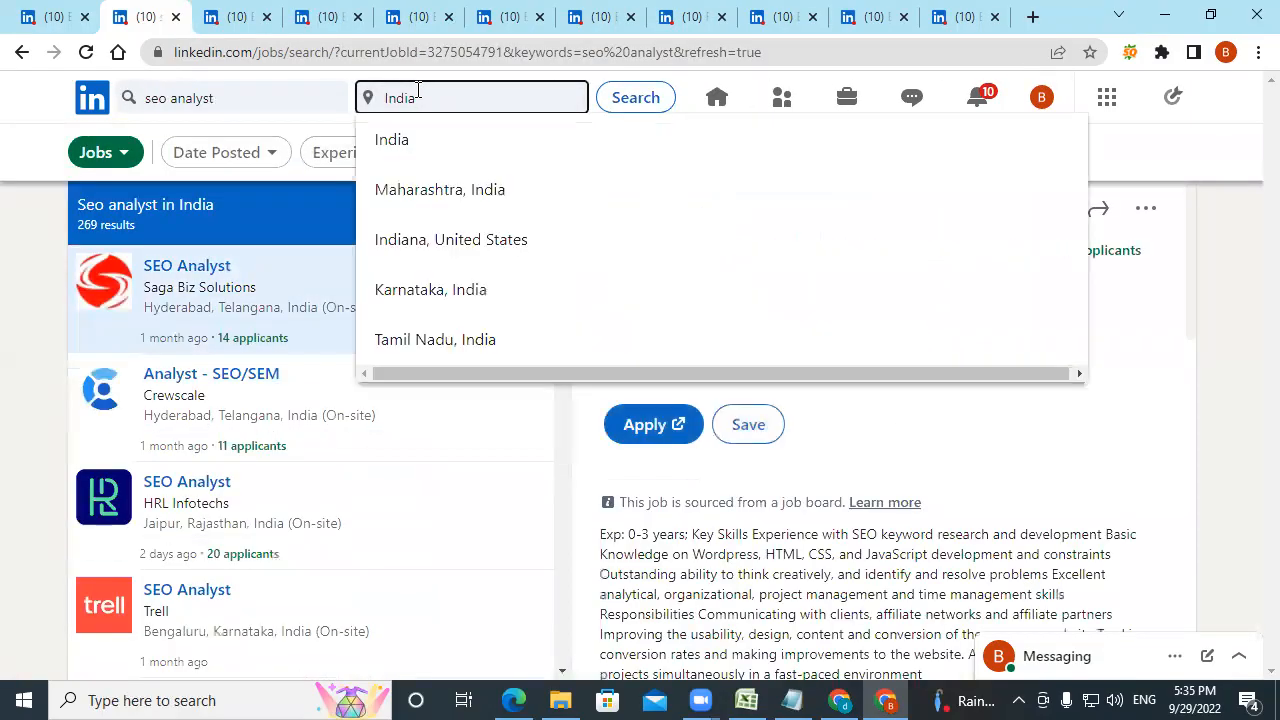
double_click(390, 98)
type("hy")
left_click(395, 142)
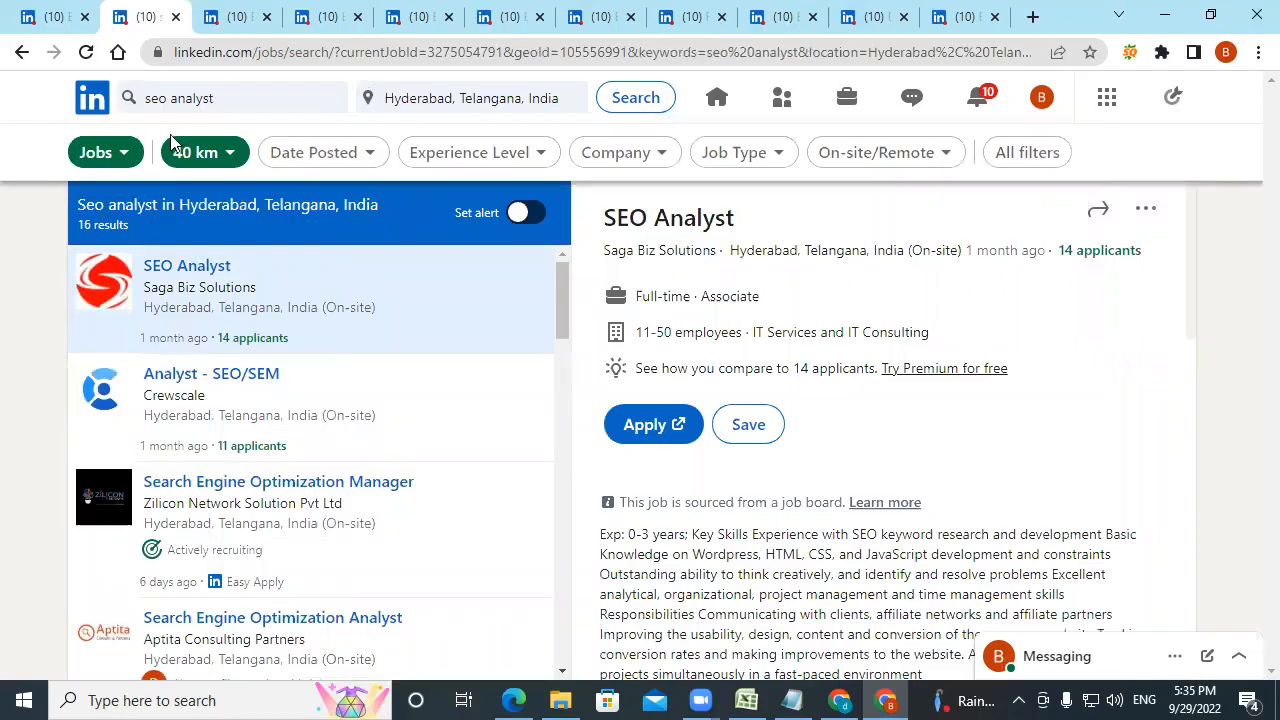
- Review the distance and date-posted filters, trying the Past Week option and closing them without applying a change
left_click(203, 152)
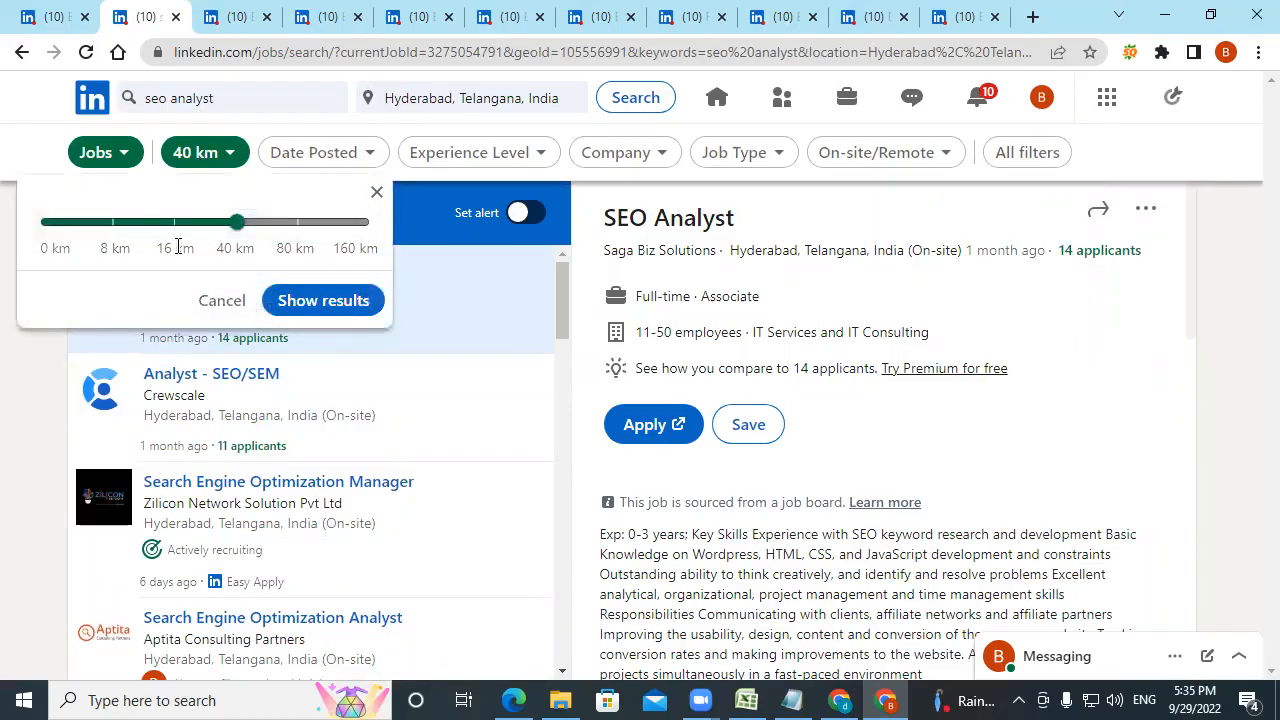
left_click(373, 194)
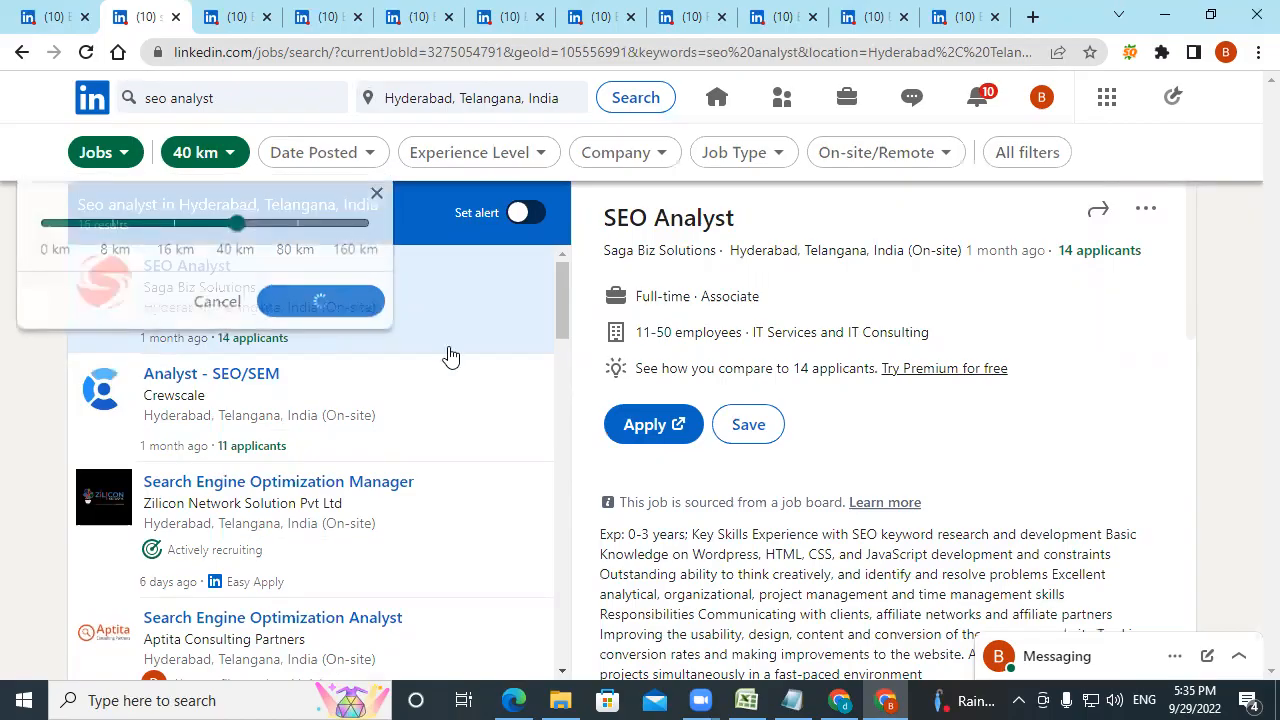
left_click(334, 162)
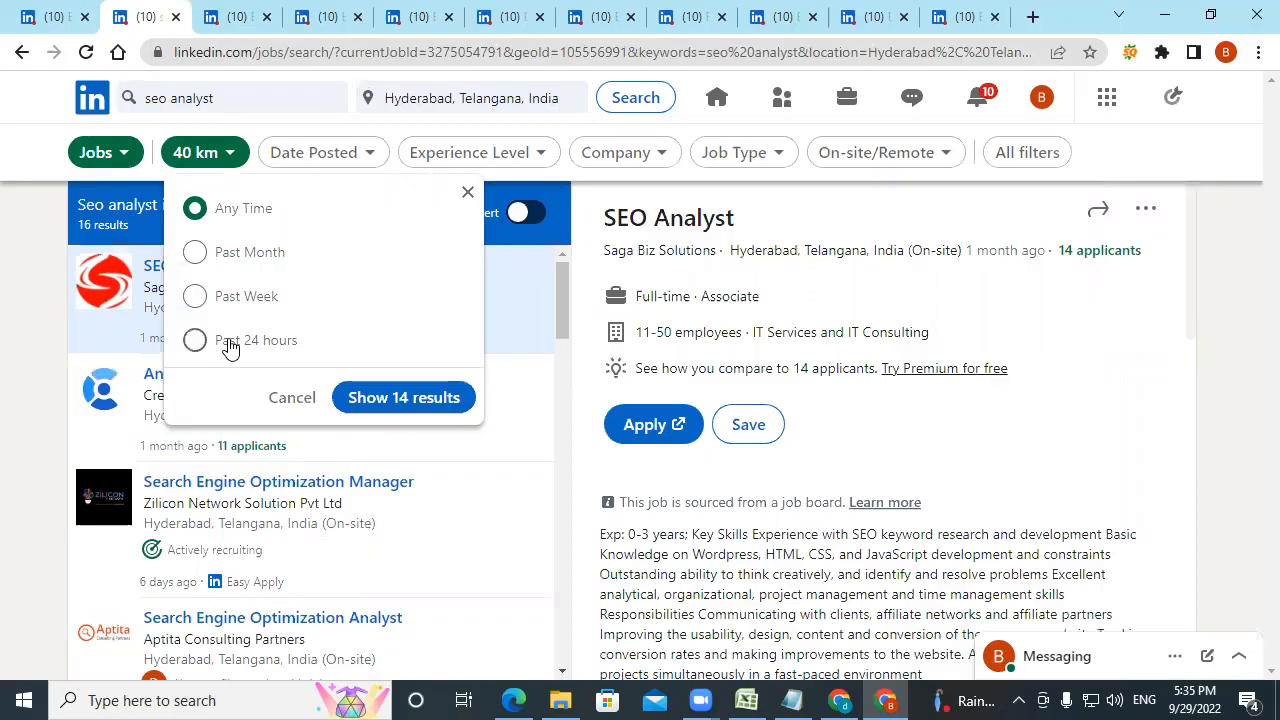
left_click(193, 296)
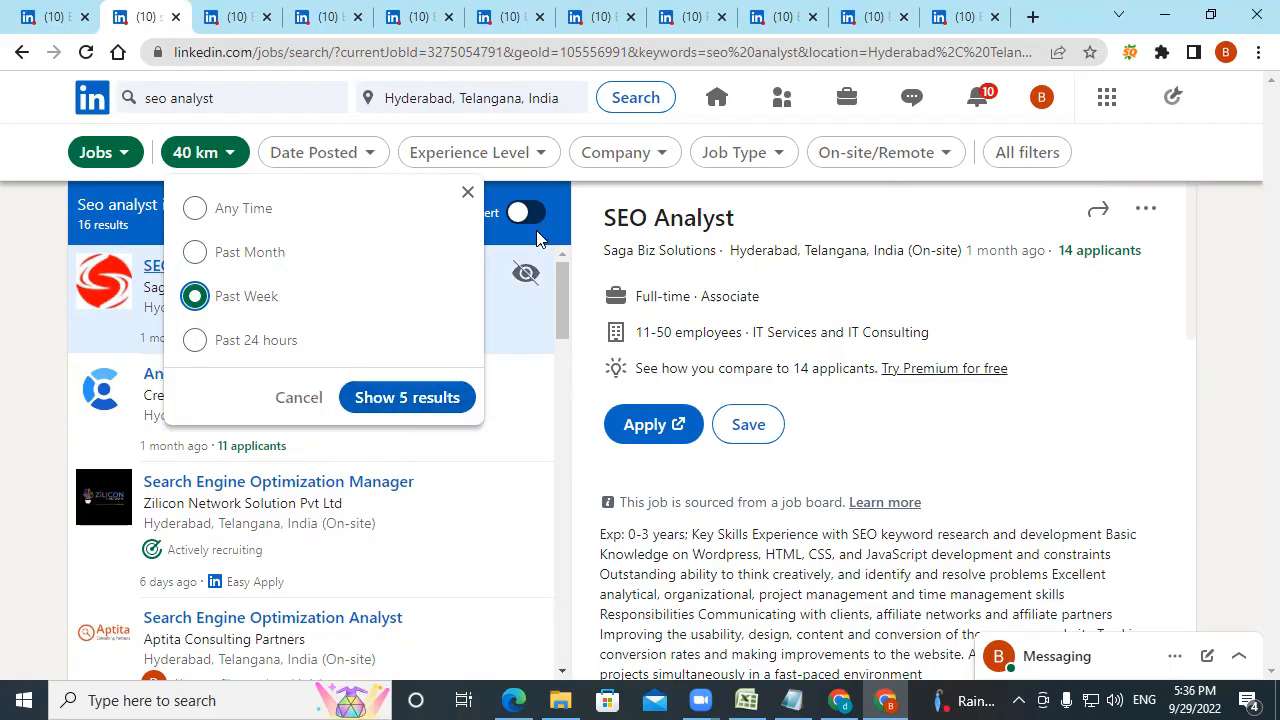
left_click(467, 192)
- Review the experience level, company, job type and on-site/remote filters, trying the Full-time option without applying it
left_click(455, 150)
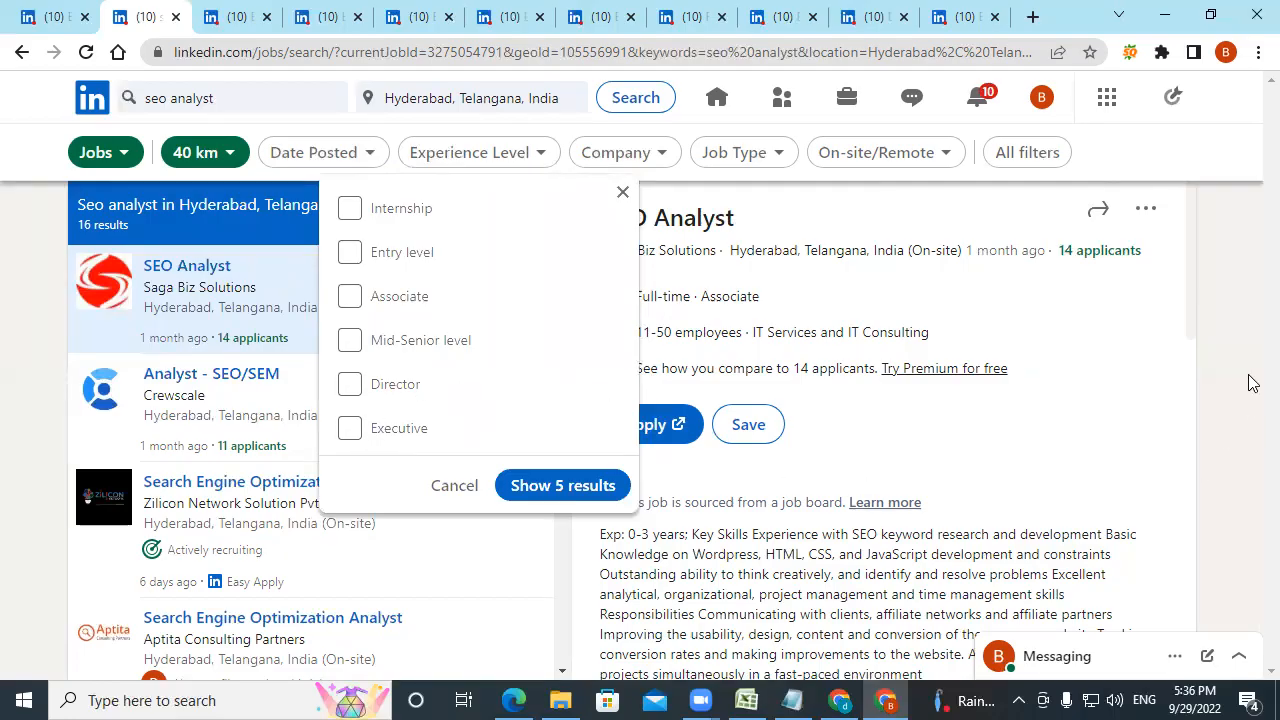
left_click(622, 192)
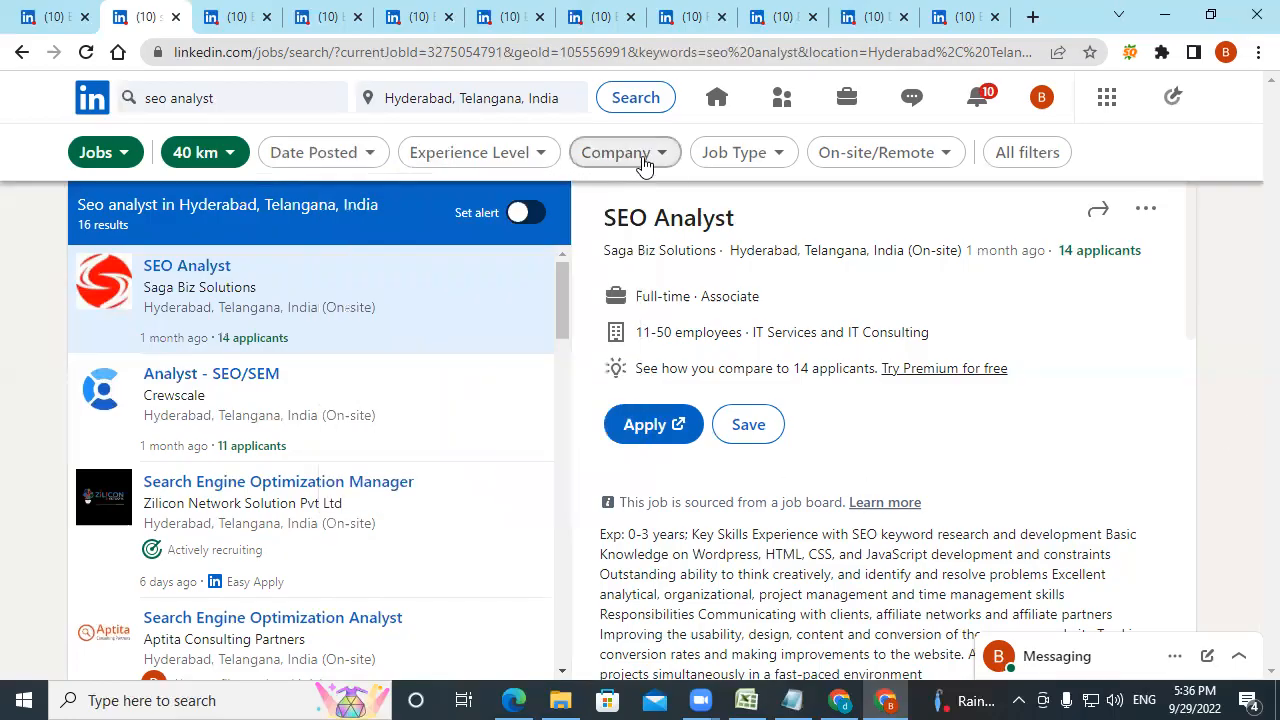
left_click(645, 163)
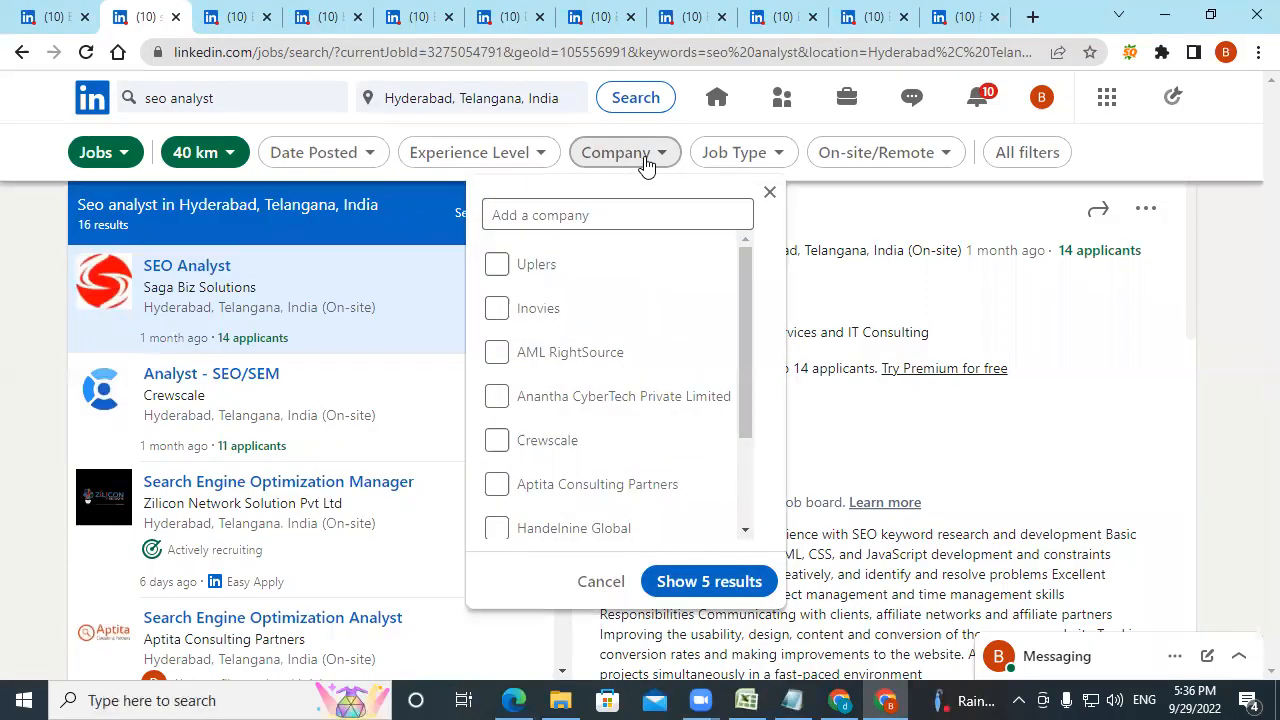
left_click(750, 163)
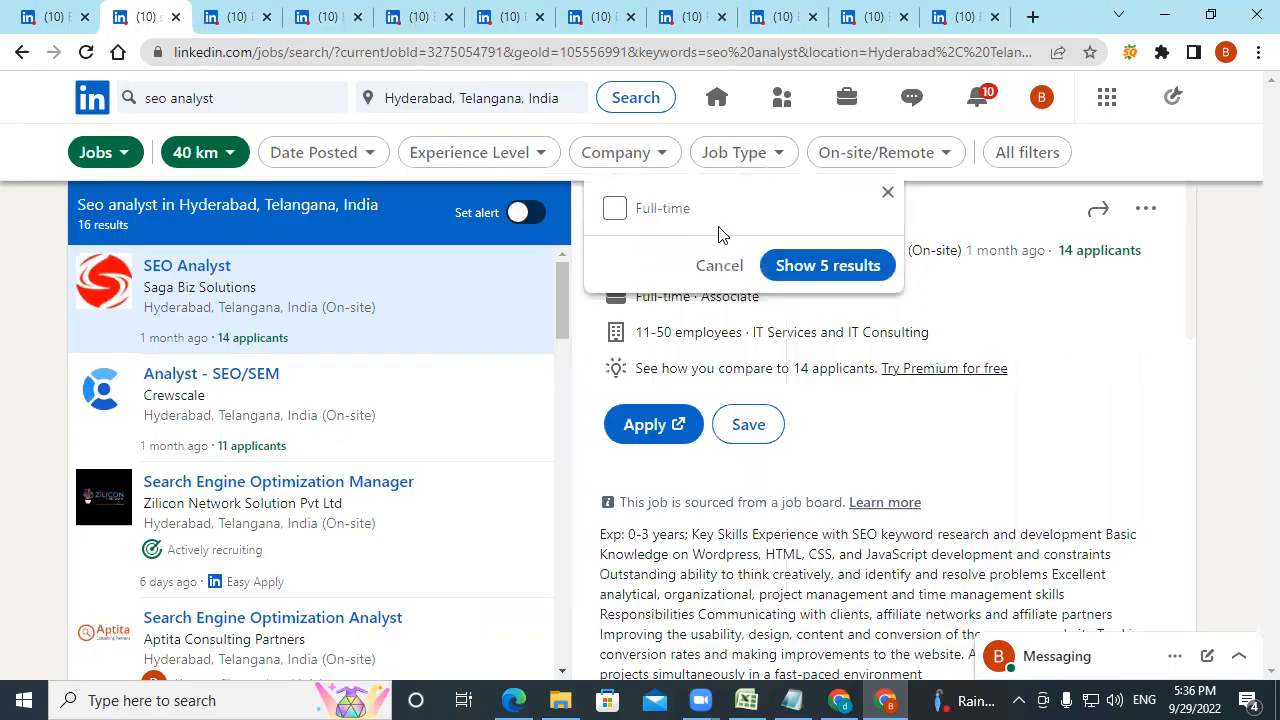
left_click(611, 211)
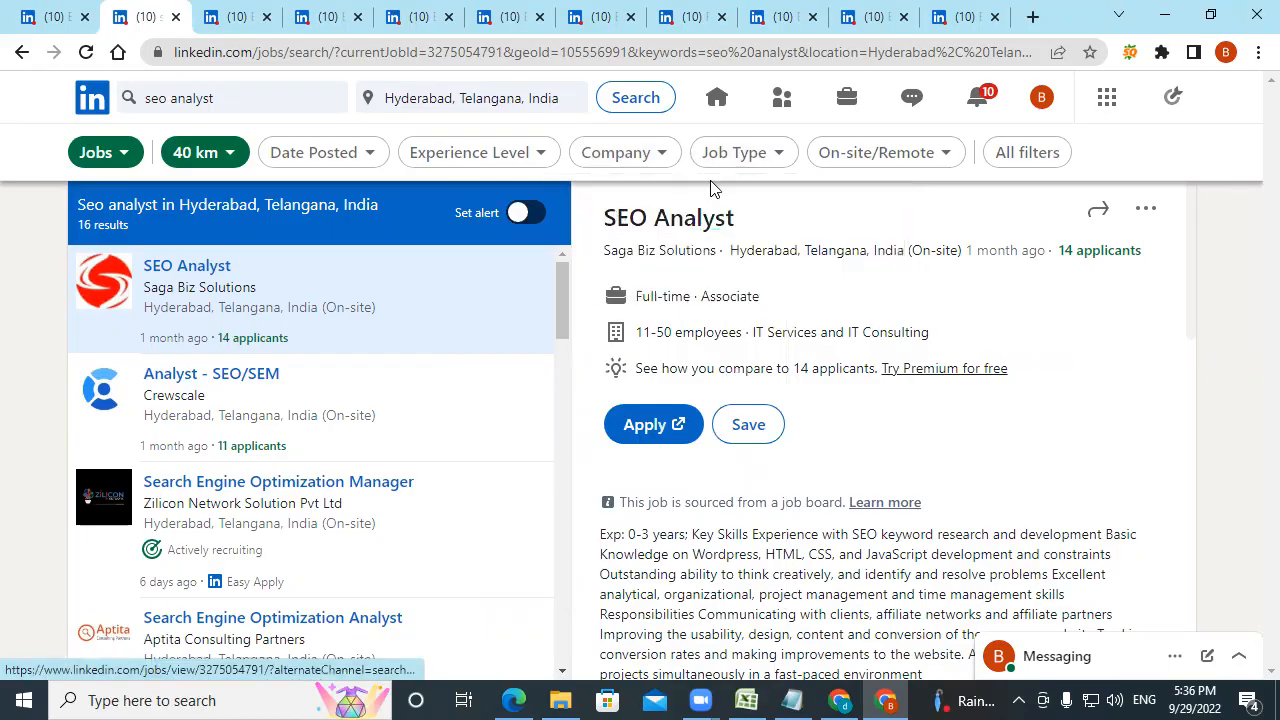
left_click(757, 162)
left_click(615, 209)
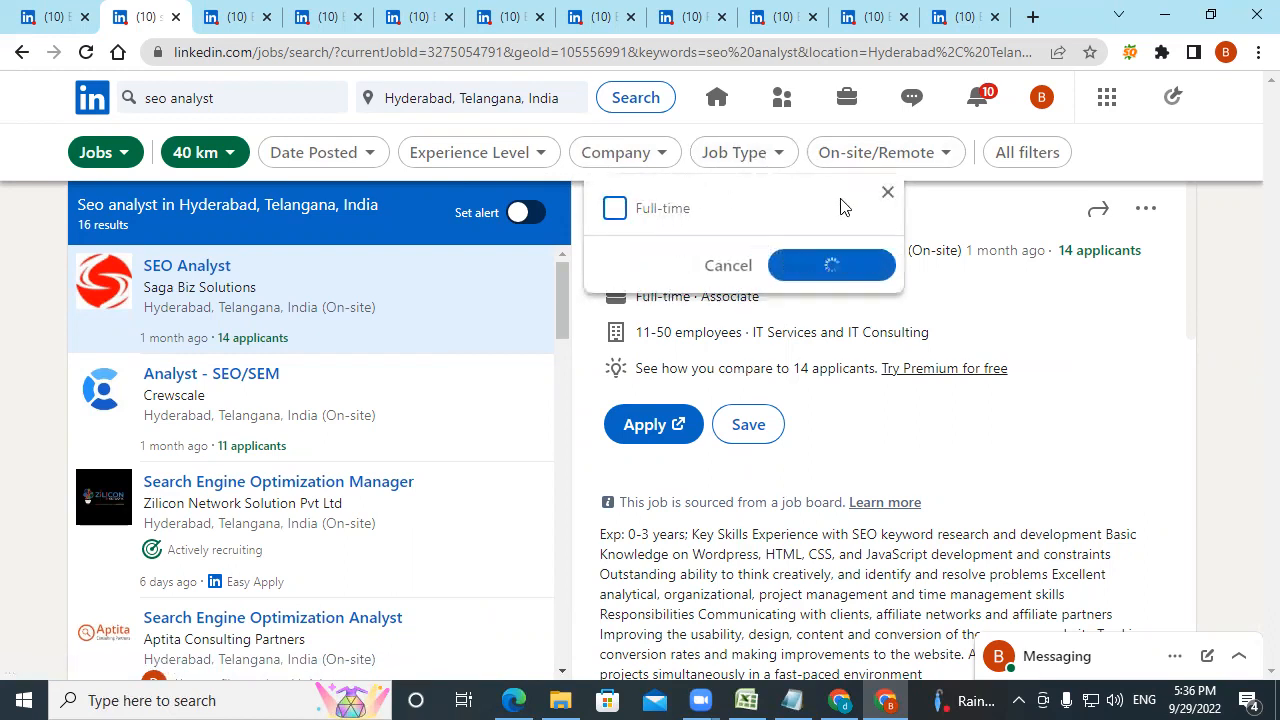
left_click(892, 160)
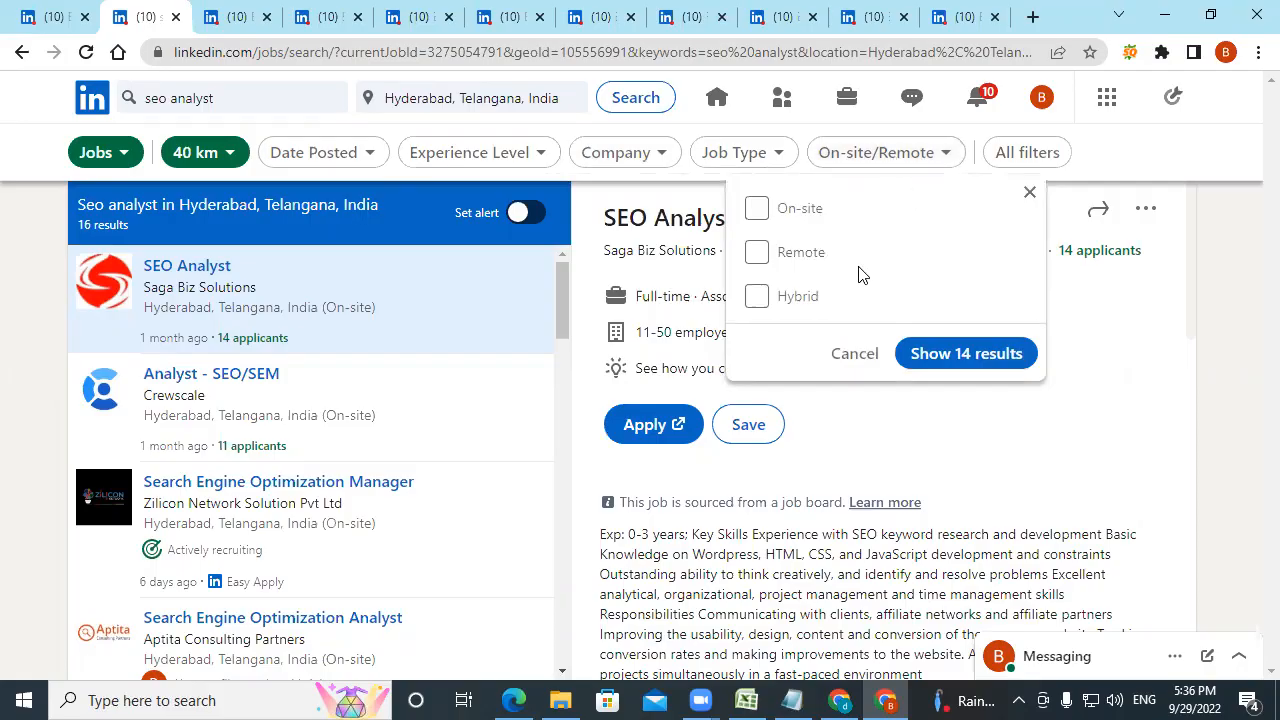
- Examine the complete set of job filters from sort order through In Your Network, and close it without applying any
left_click(993, 156)
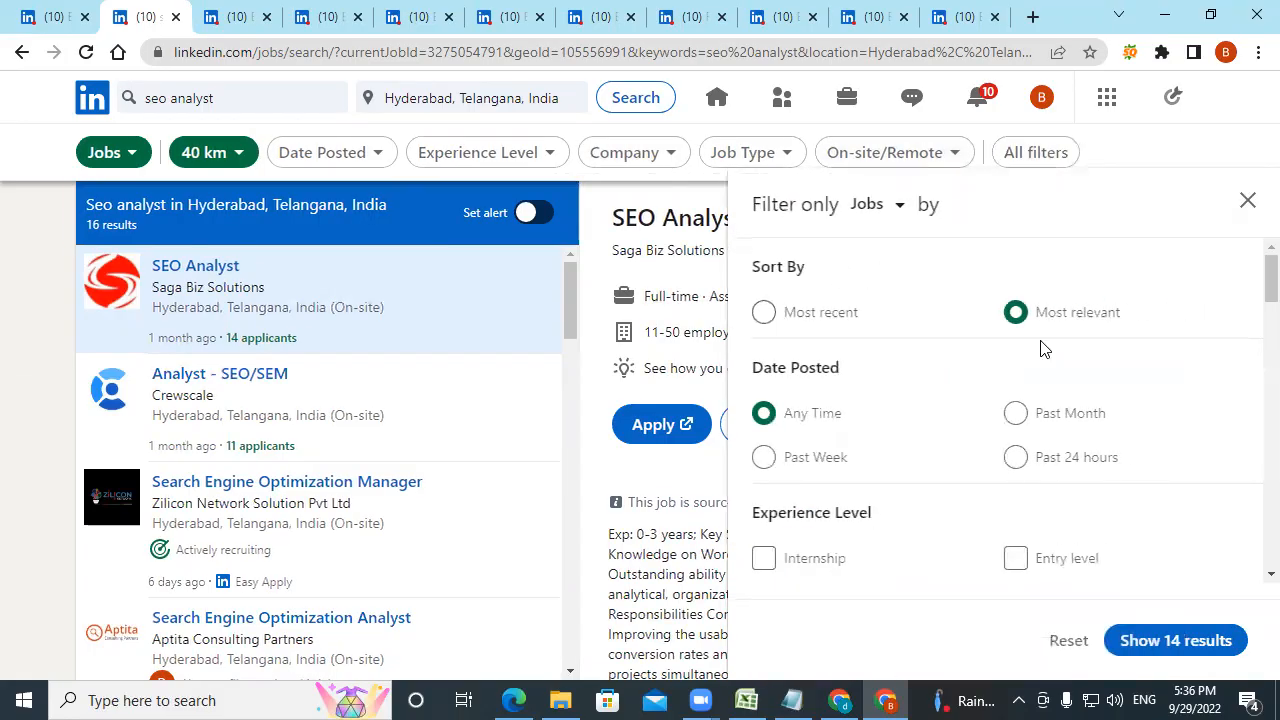
scroll(866, 508, "down", 4)
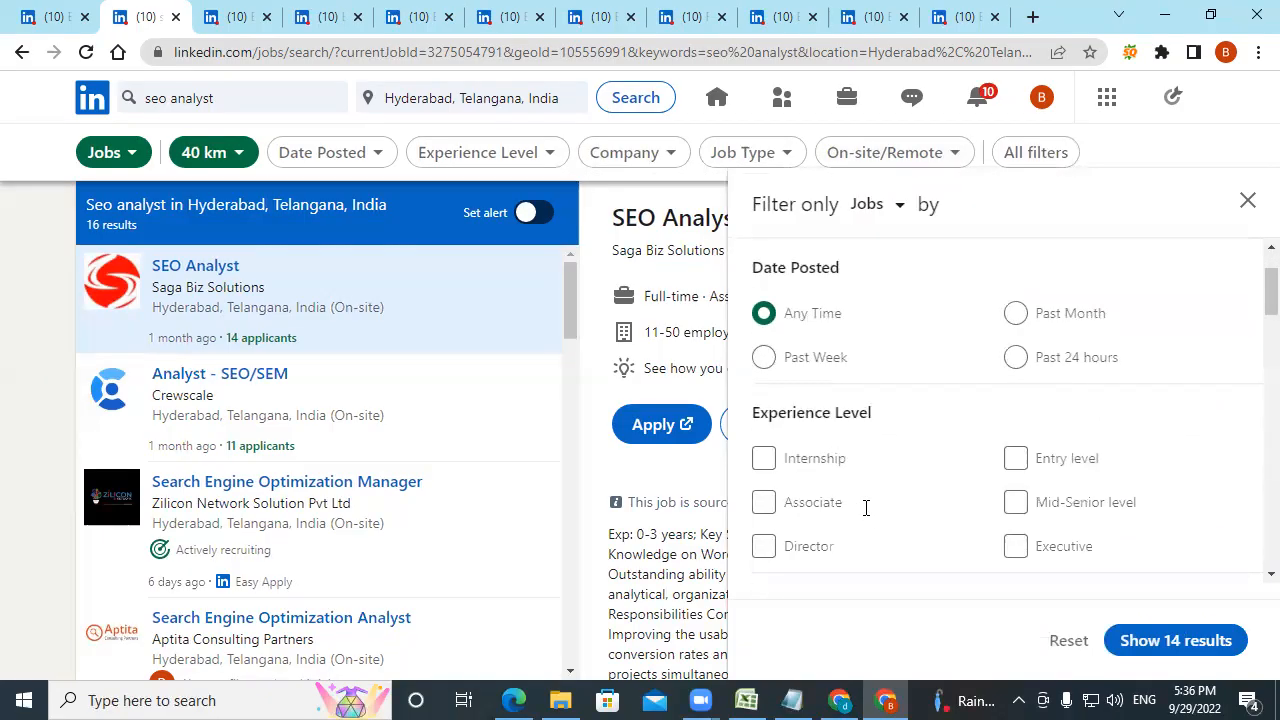
scroll(866, 514, "down", 2)
scroll(851, 463, "up", 2)
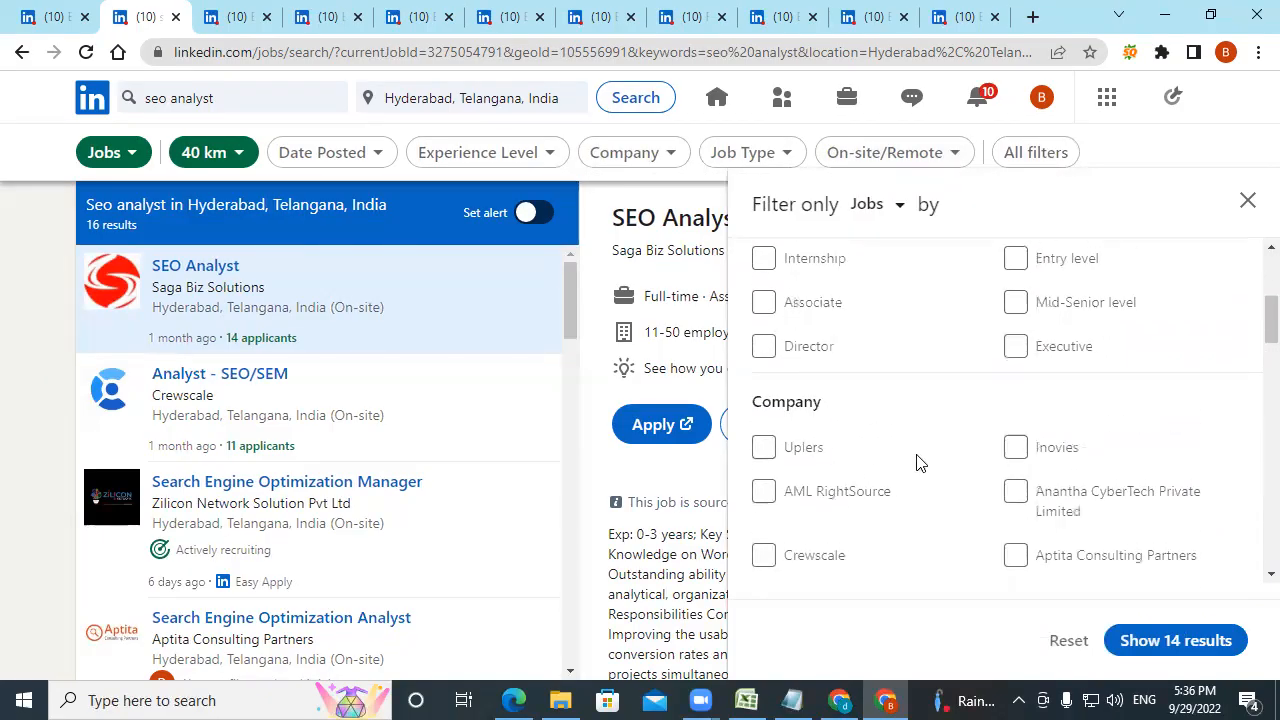
scroll(917, 463, "down", 5)
scroll(856, 380, "down", 3)
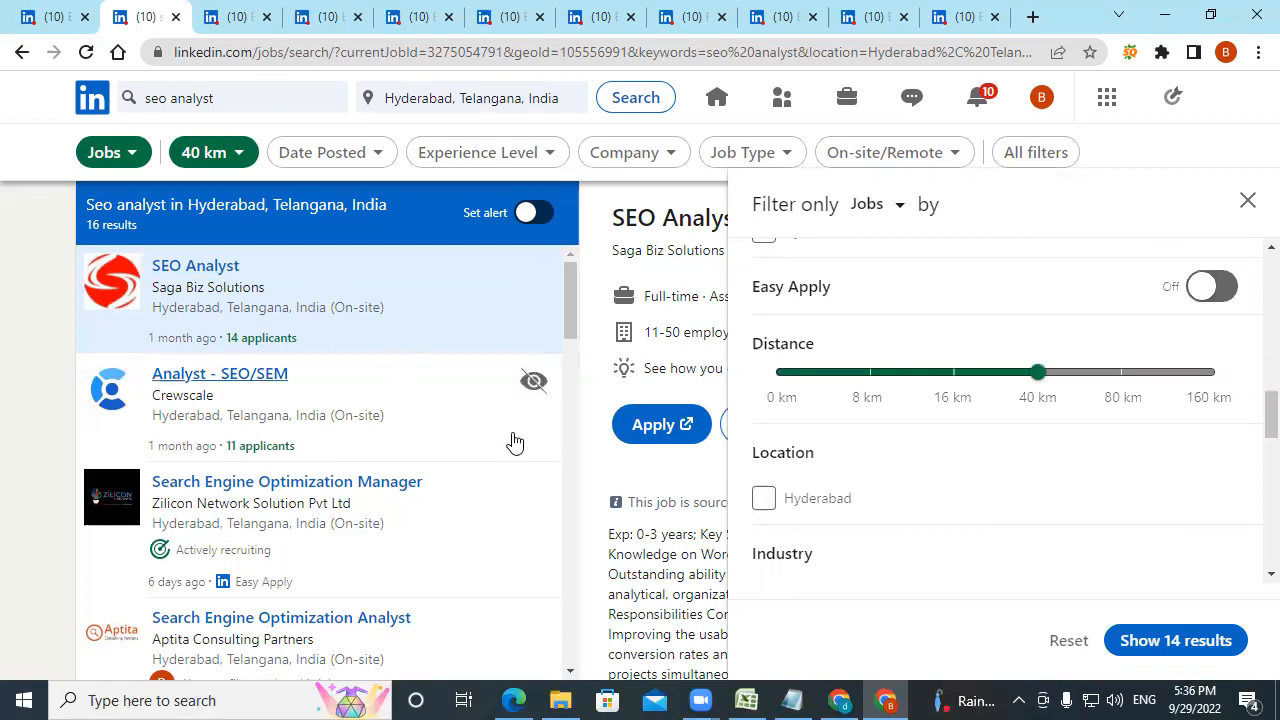
scroll(977, 529, "down", 3)
scroll(926, 466, "down", 5)
scroll(919, 499, "down", 2)
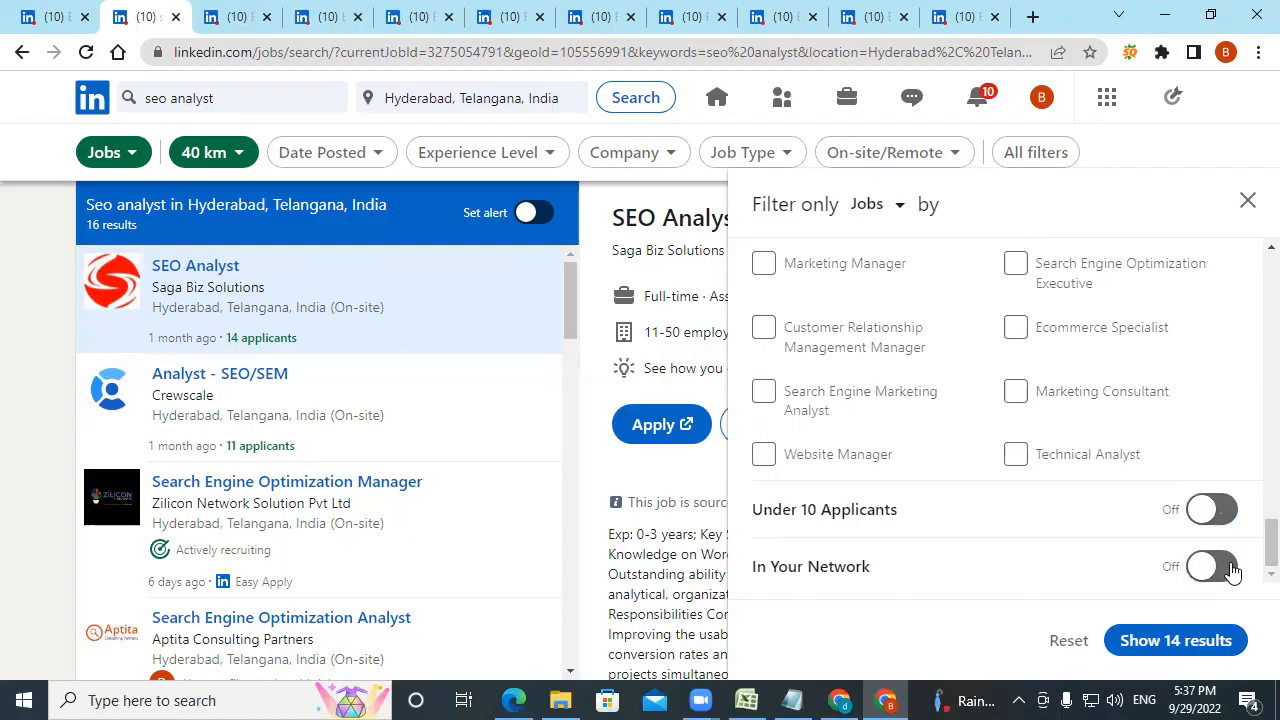
left_click(1247, 200)
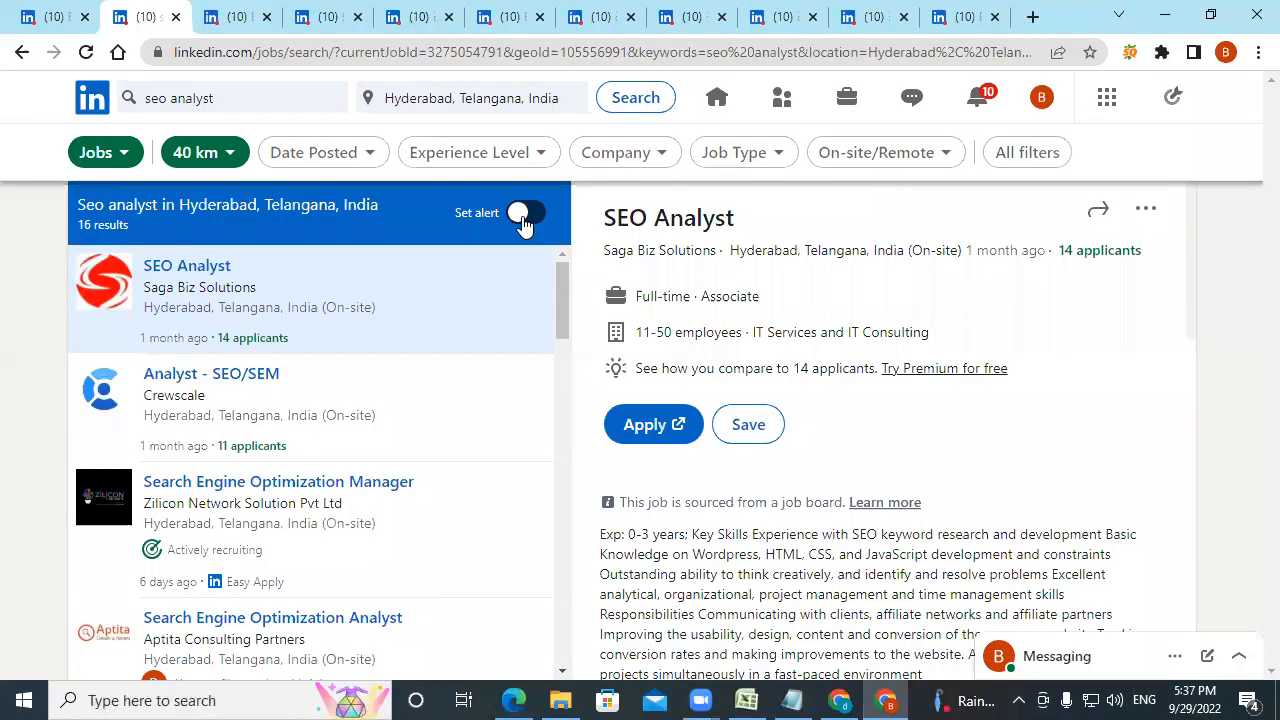
- View the My Network and Messaging pages, and return to the LinkedIn Jobs page
left_click(781, 105)
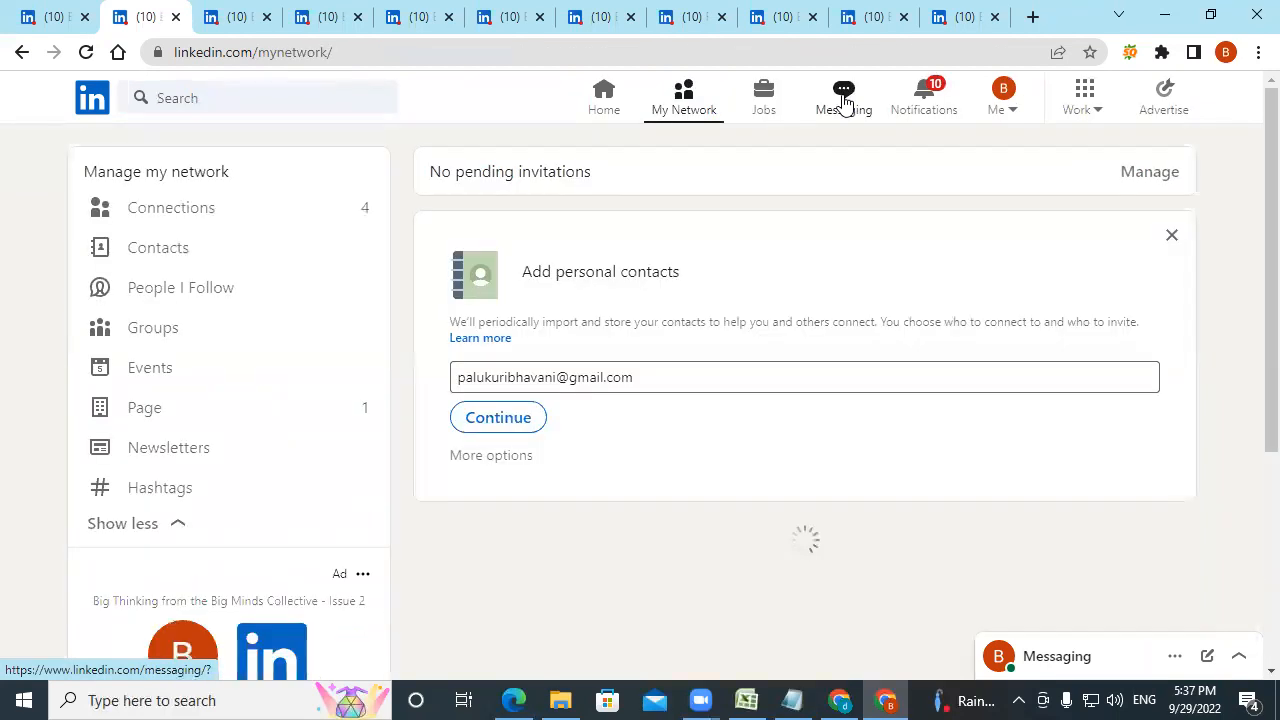
left_click(831, 107)
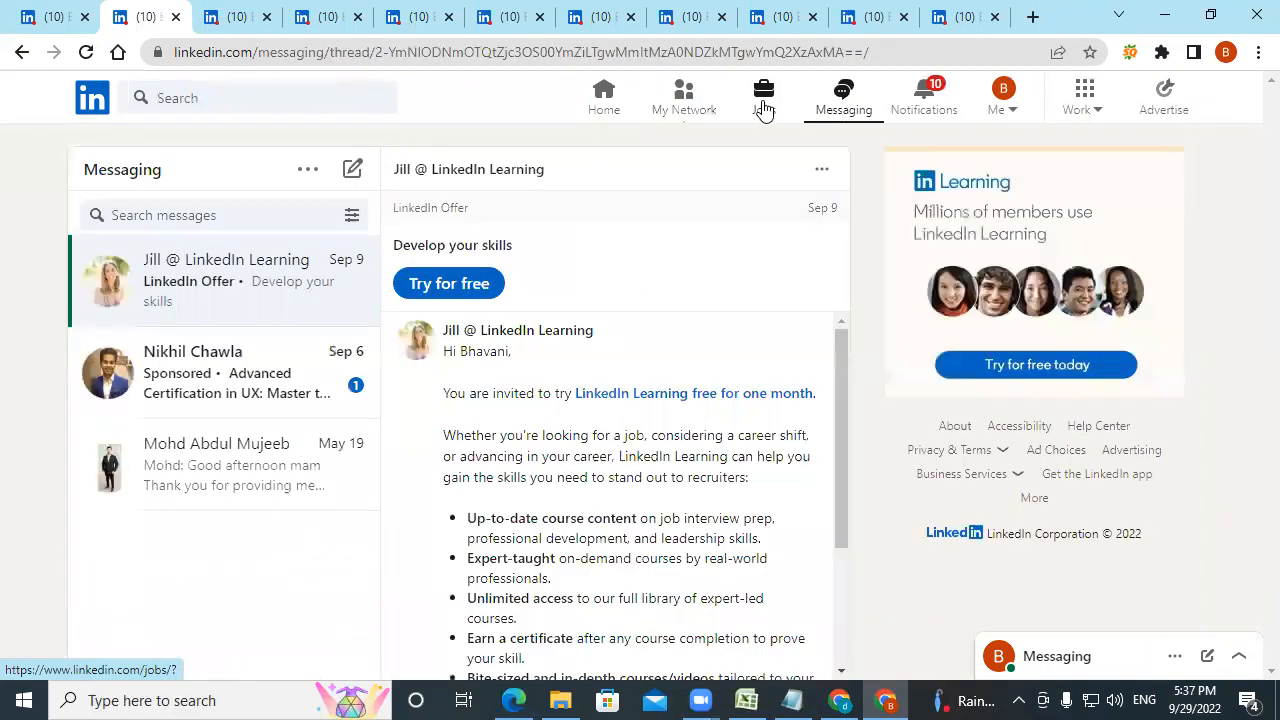
left_click(763, 105)
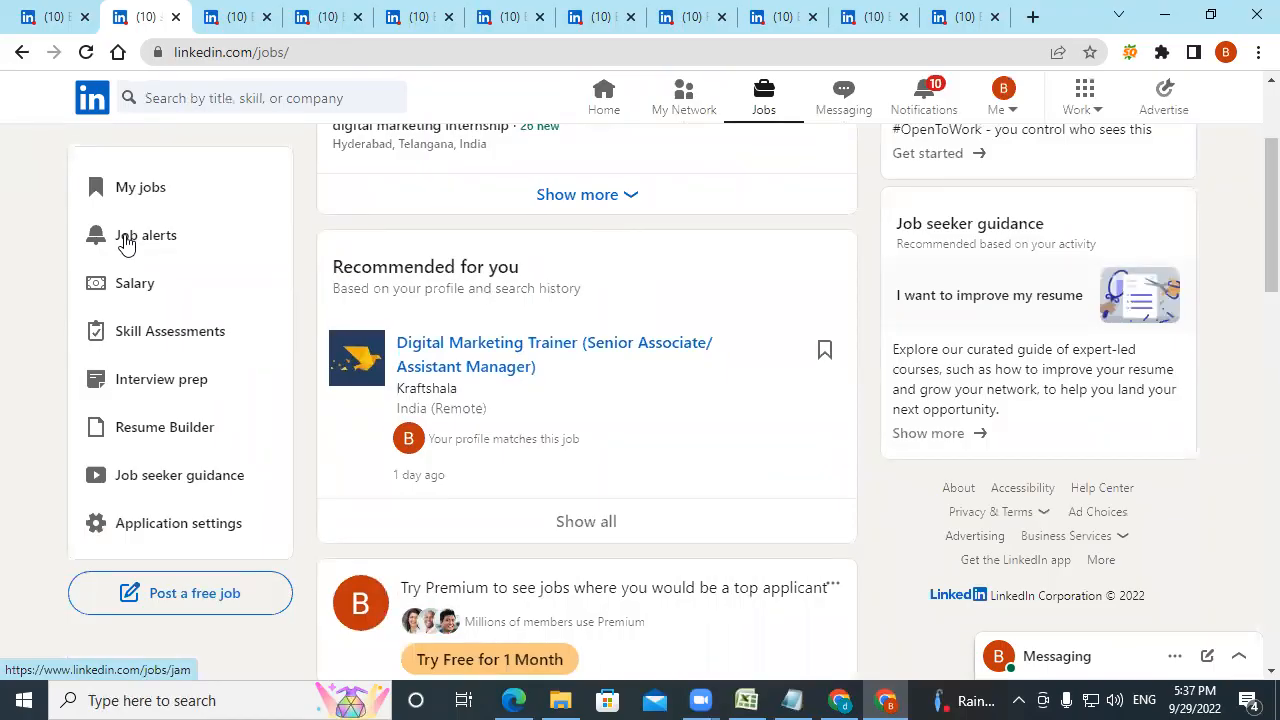
- Switch to the PDF in Edge and mark the keyword, location search and Set alert areas on page 24 with blue pen strokes
left_click(510, 697)
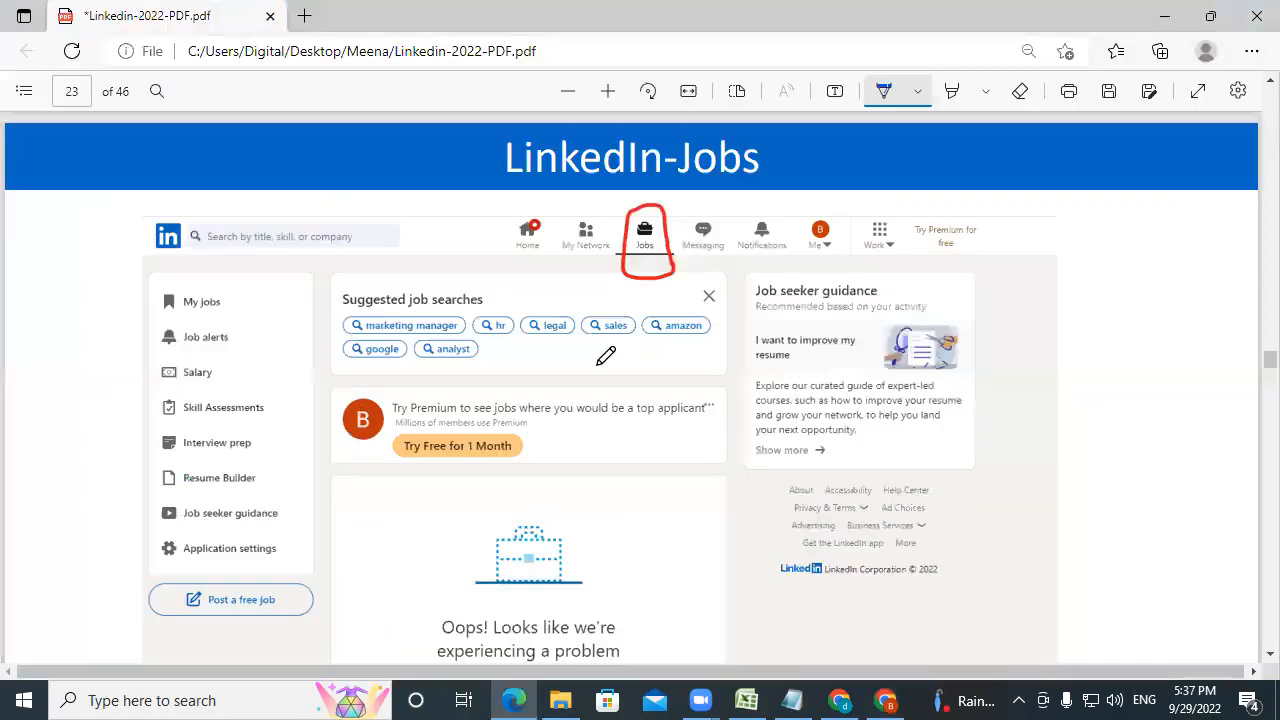
scroll(606, 358, "down", 3)
scroll(606, 358, "down", 3)
left_click_drag(192, 330, 320, 266)
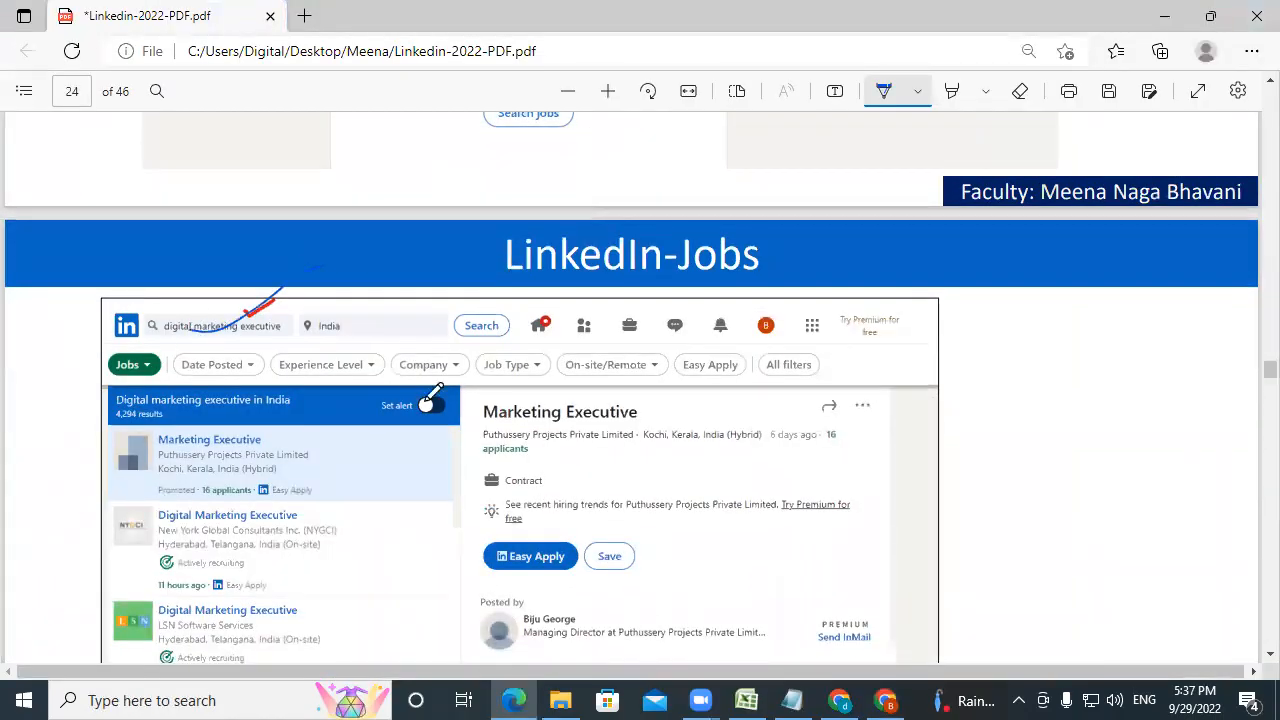
left_click_drag(411, 345, 492, 286)
mouse_move(361, 423)
left_mouse_down()
mouse_move(384, 439)
mouse_move(466, 382)
left_mouse_up()
- Tick the Start a post box in blue on the LinkedIn-Posts slide, and advance to the LinkedIn-Company Page slide
scroll(463, 522, "down", 10)
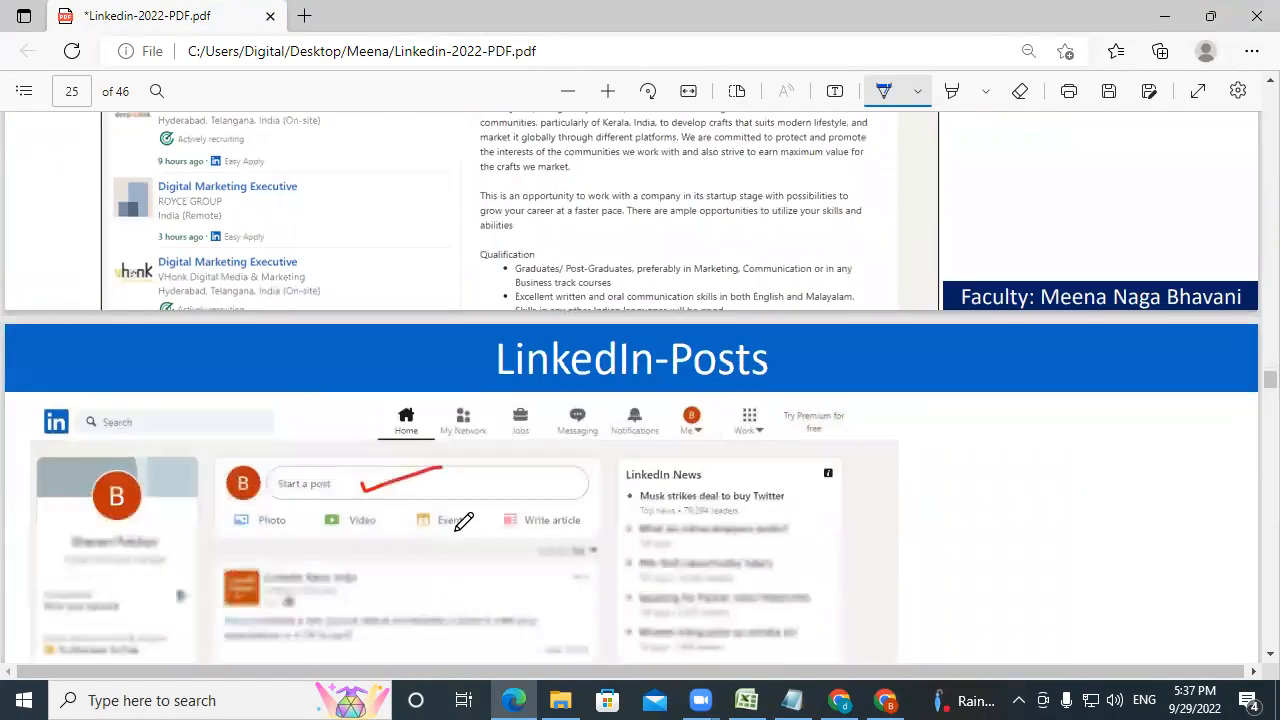
left_click_drag(322, 390, 414, 345)
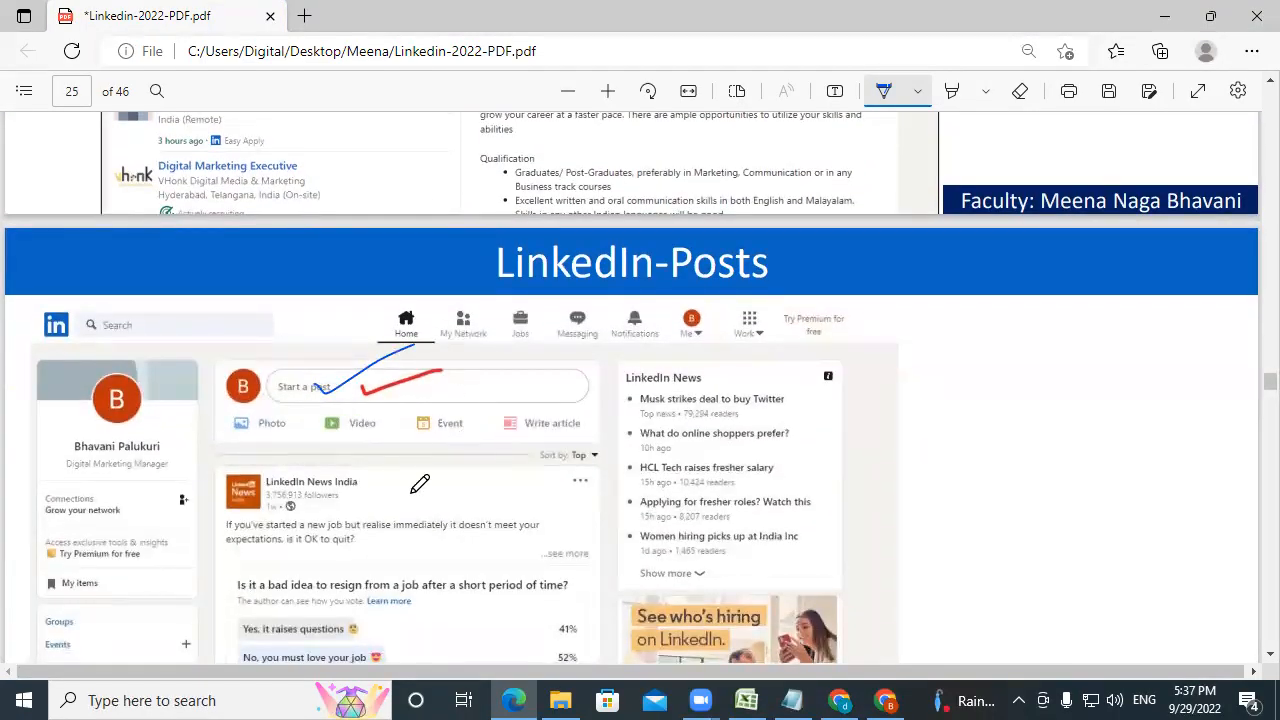
scroll(420, 485, "down", 5)
scroll(420, 485, "down", 5)
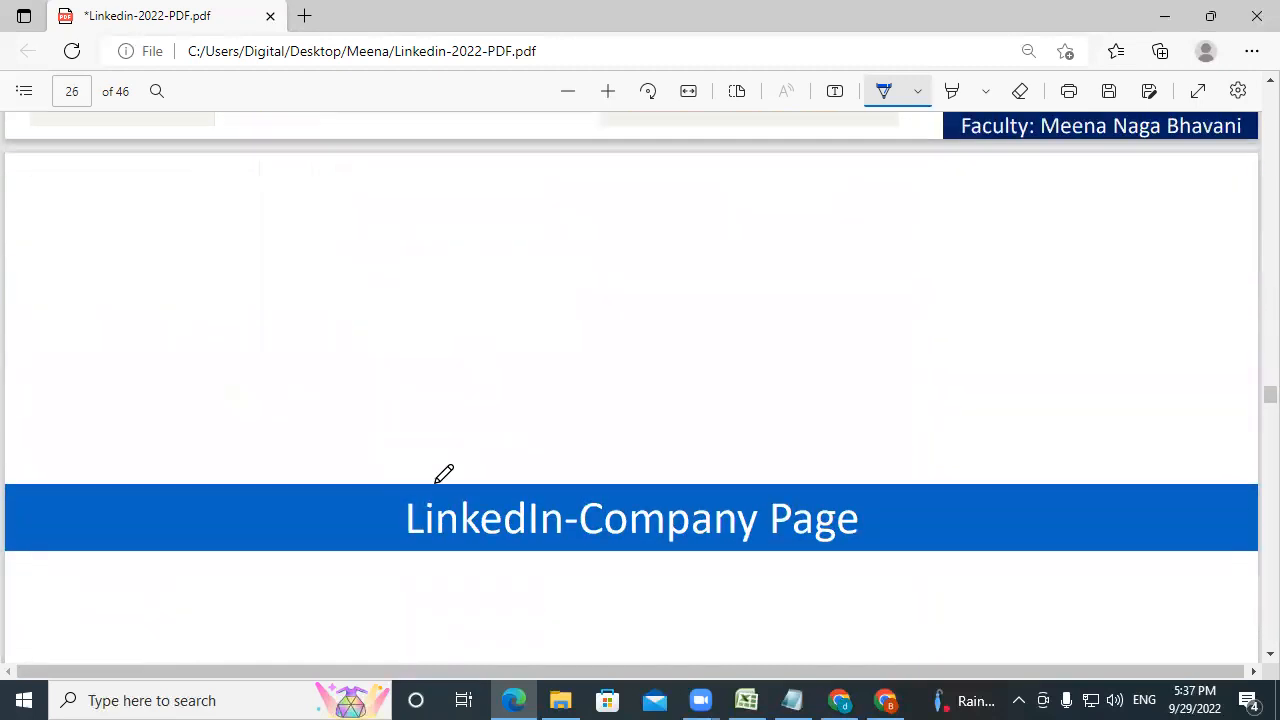
- Mark the Company, Showcase page and Educational institution cards on page 28 of the PDF with blue pen ticks
scroll(443, 474, "up", 5)
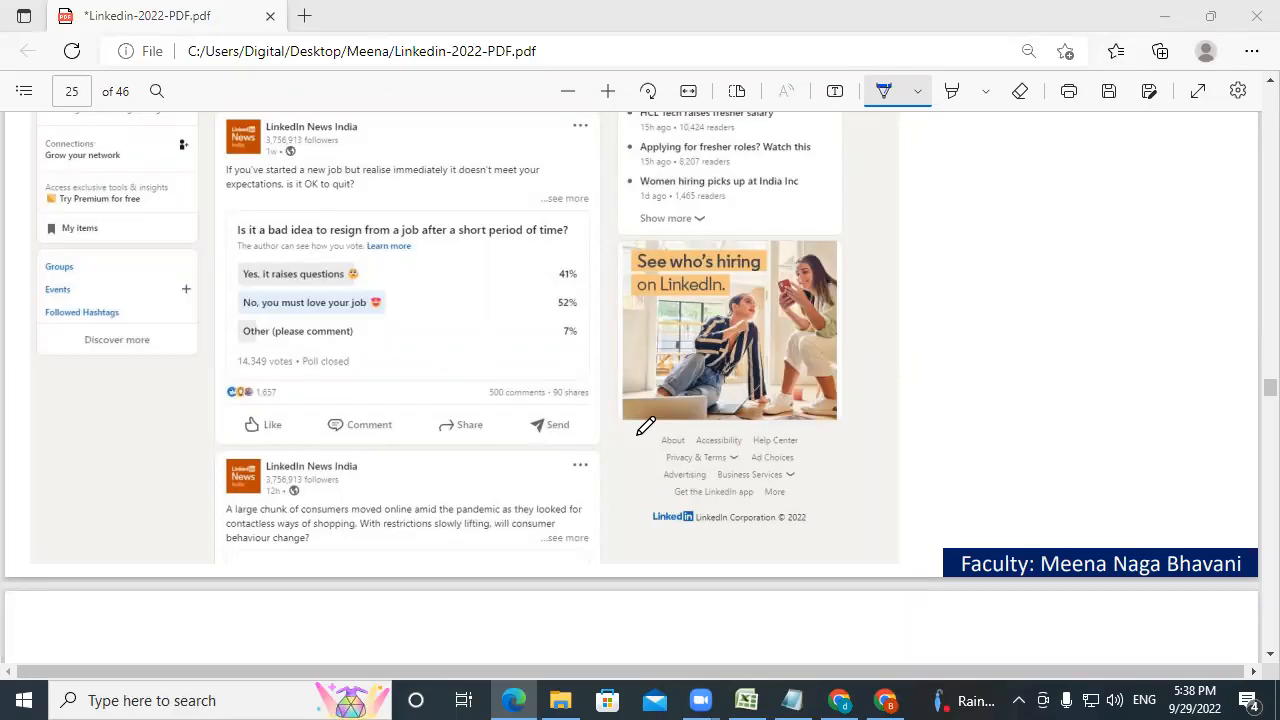
scroll(367, 221, "down", 5)
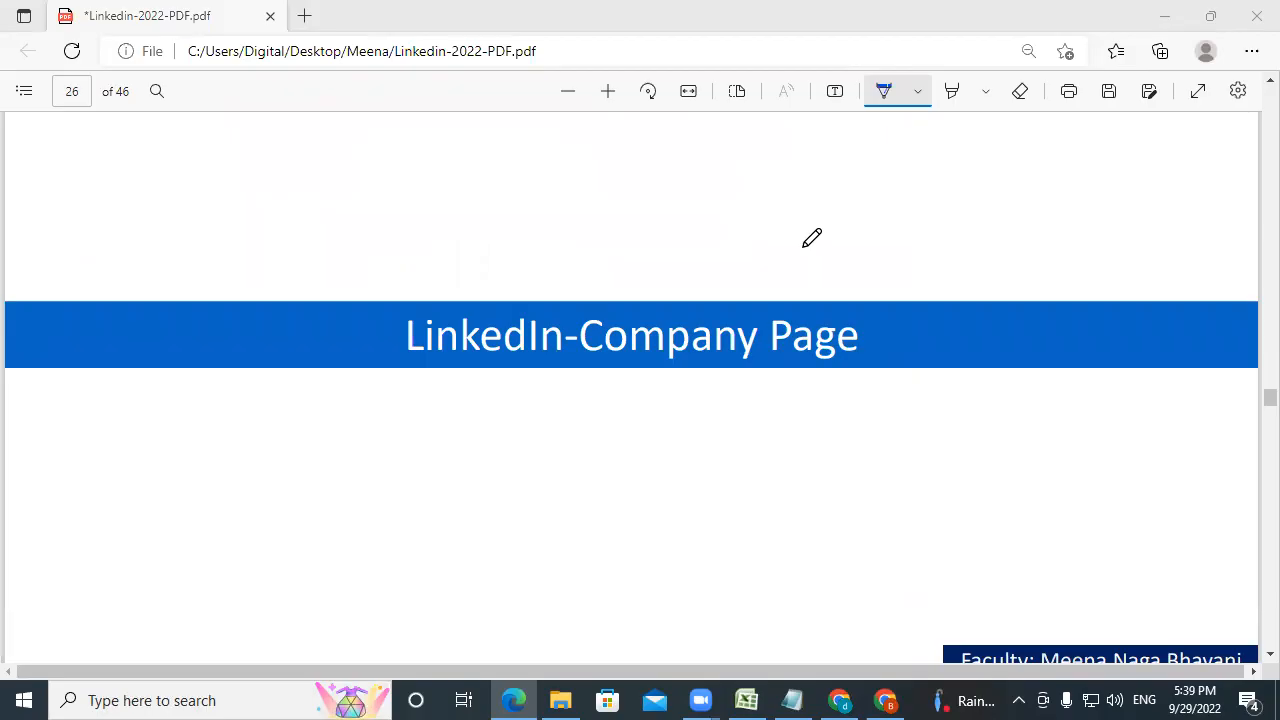
scroll(811, 237, "down", 15)
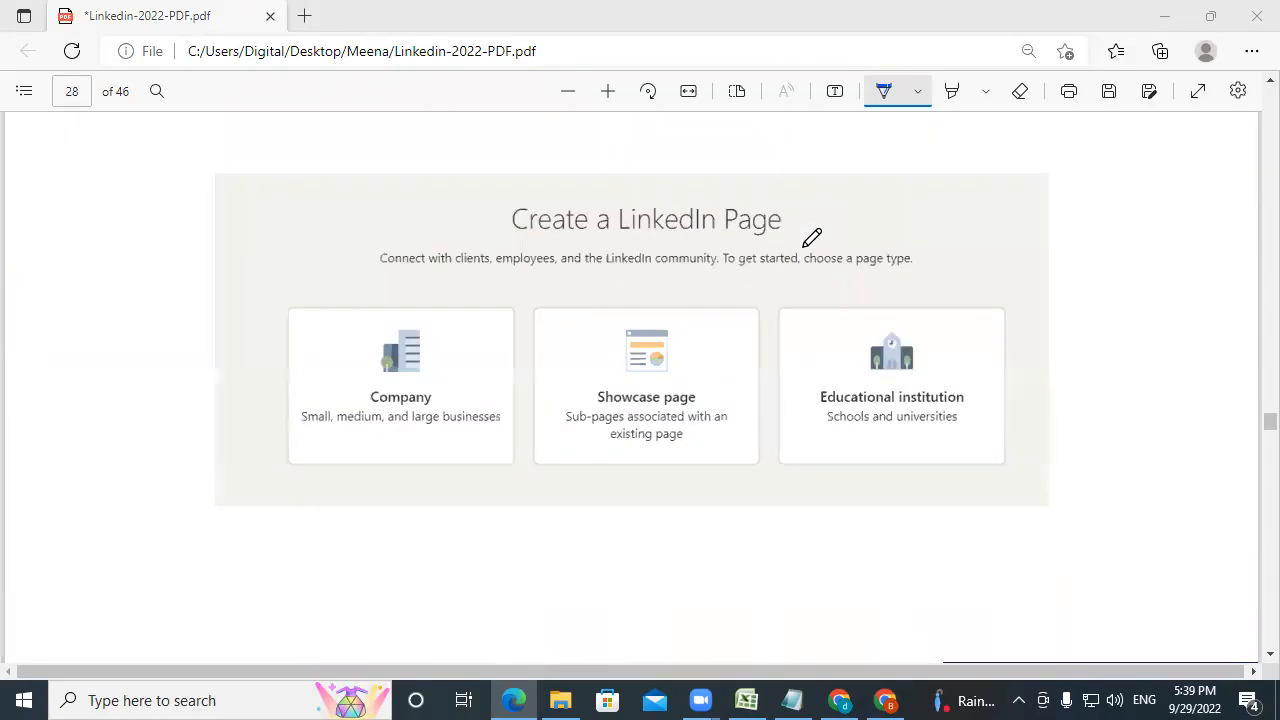
left_click_drag(265, 335, 390, 290)
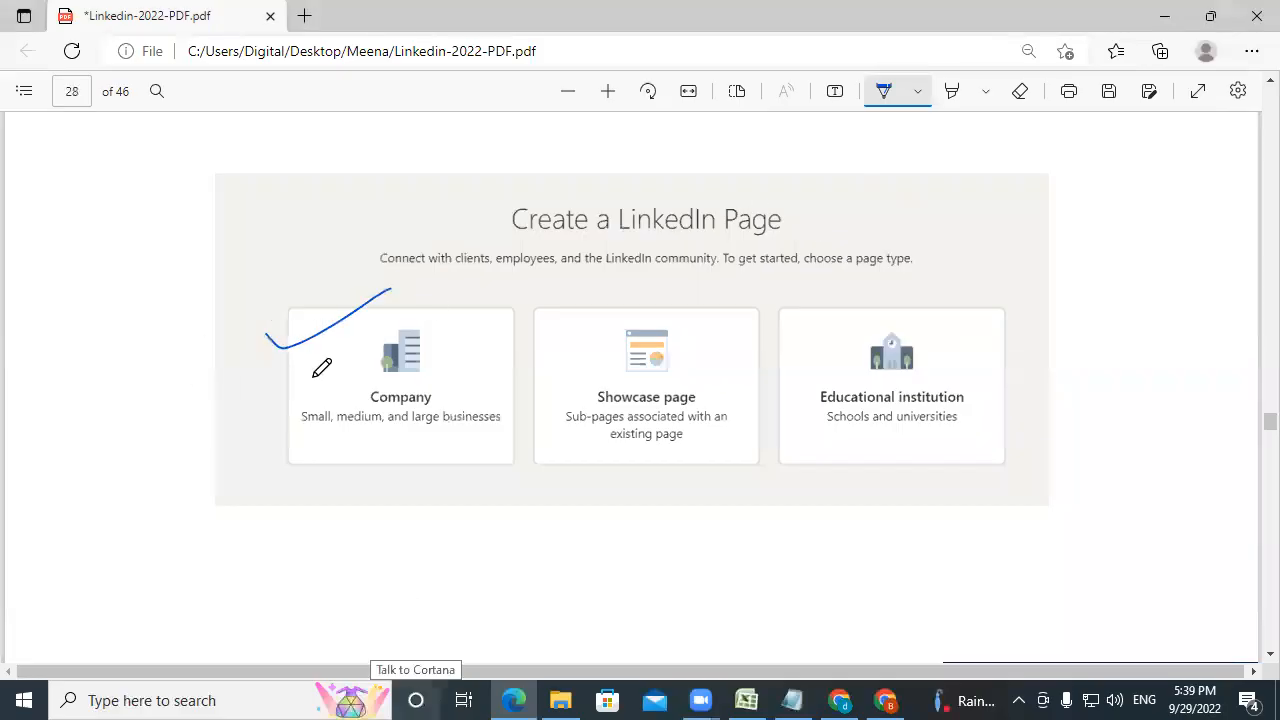
left_click_drag(603, 319, 686, 273)
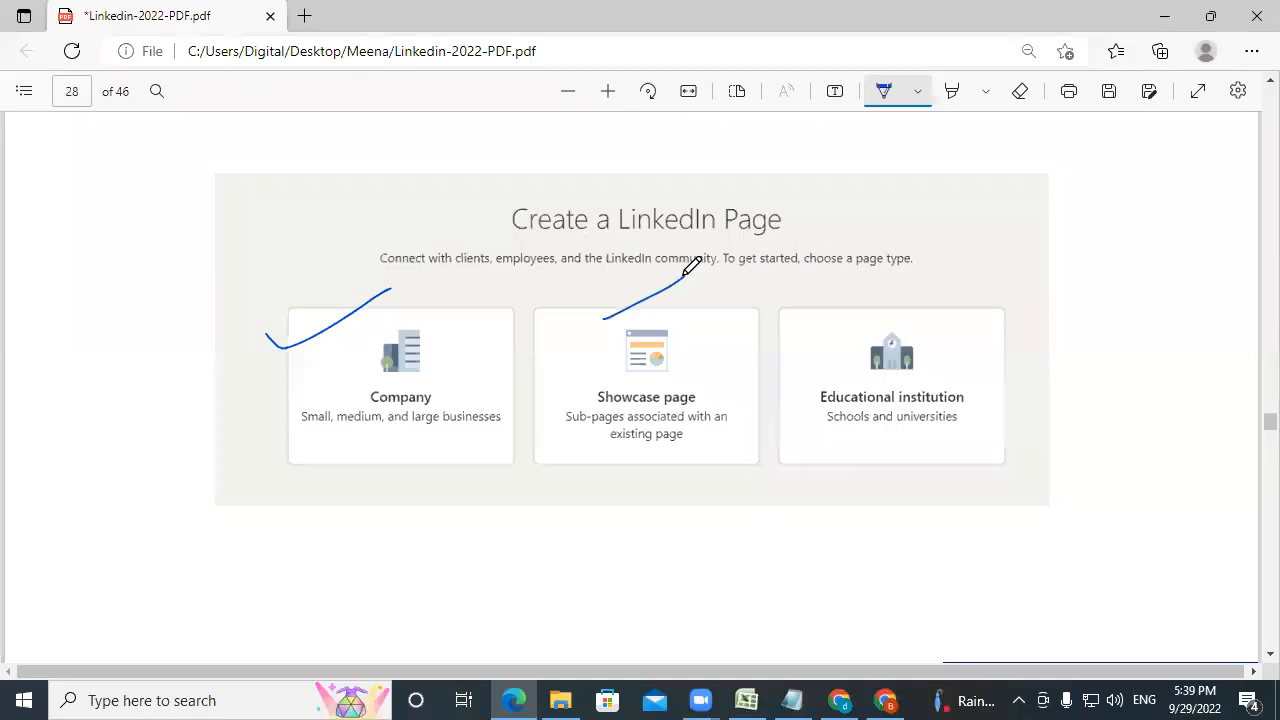
left_click_drag(830, 305, 942, 268)
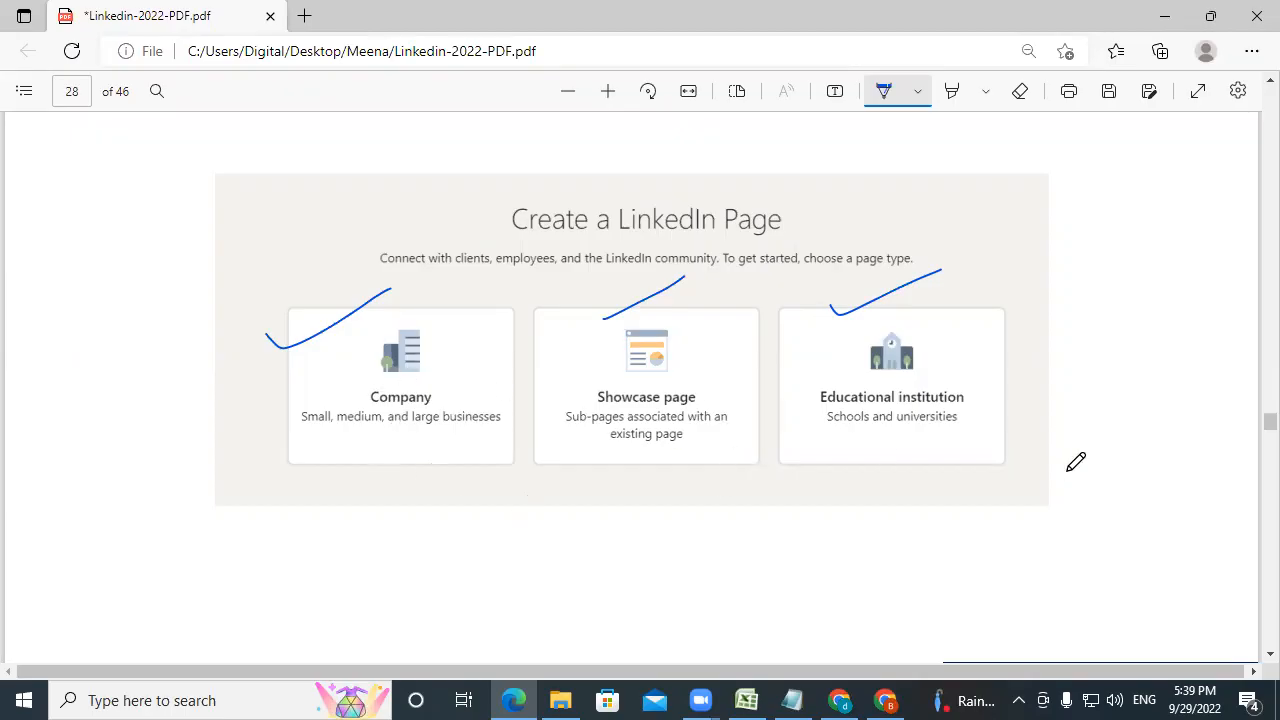
- Switch to LinkedIn in Chrome and start creating a LinkedIn page of the Company type
left_click(886, 700)
scroll(766, 251, "up", 2)
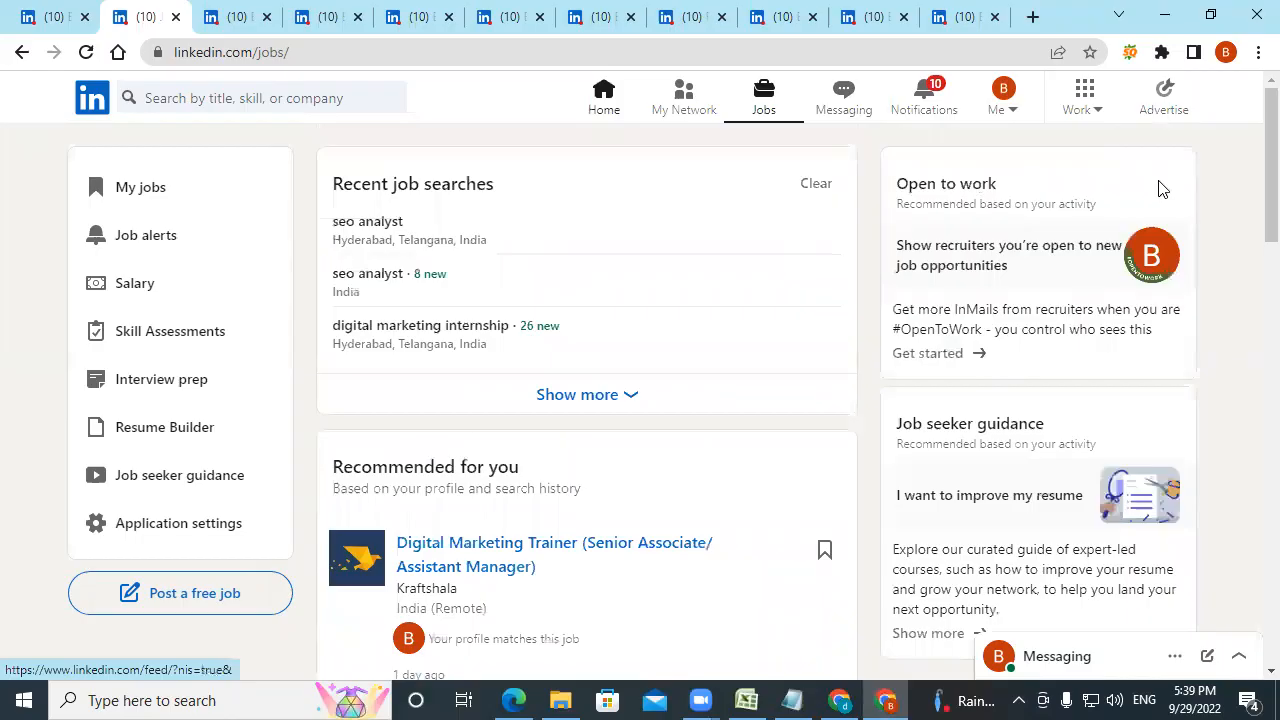
left_click(1083, 100)
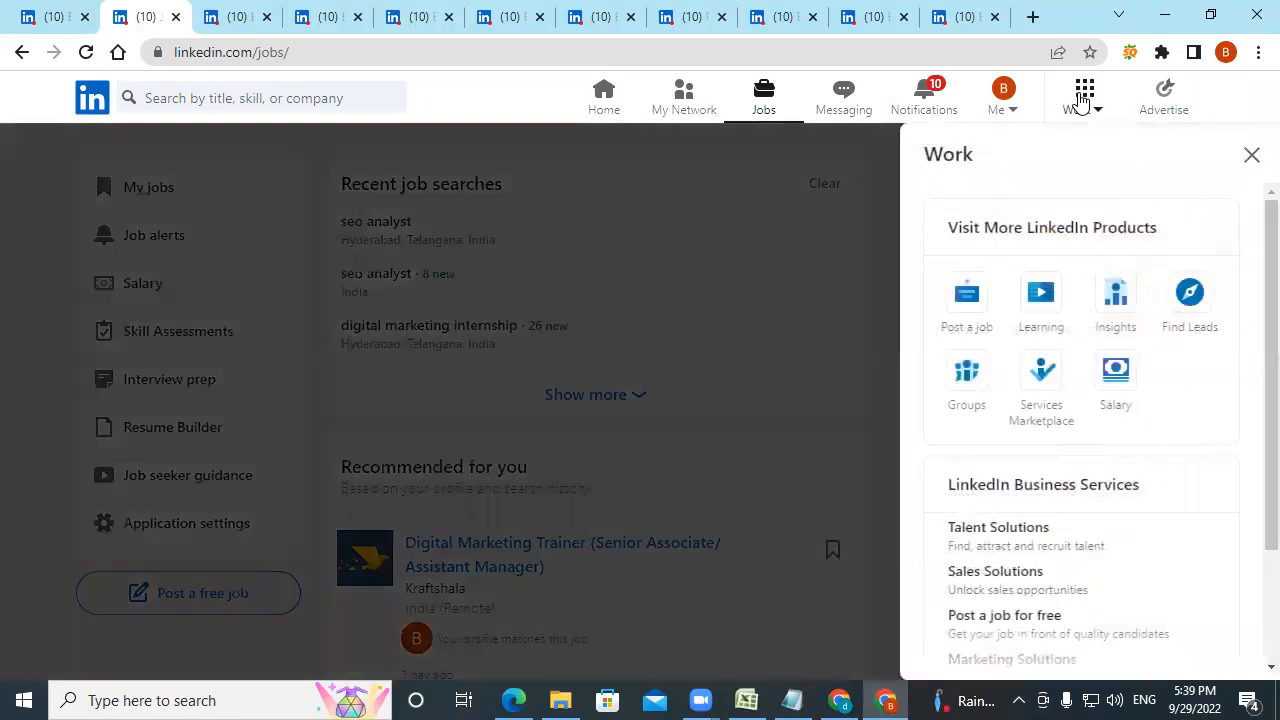
scroll(1089, 443, "down", 2)
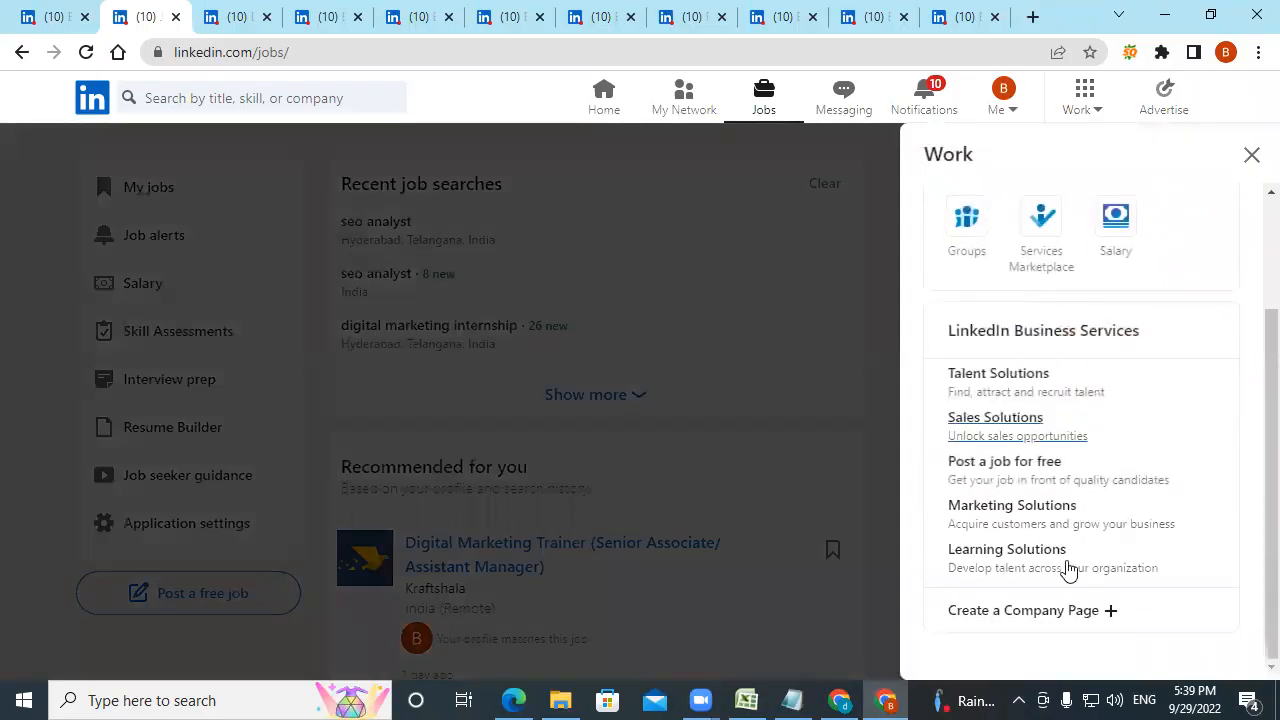
left_click(1018, 612)
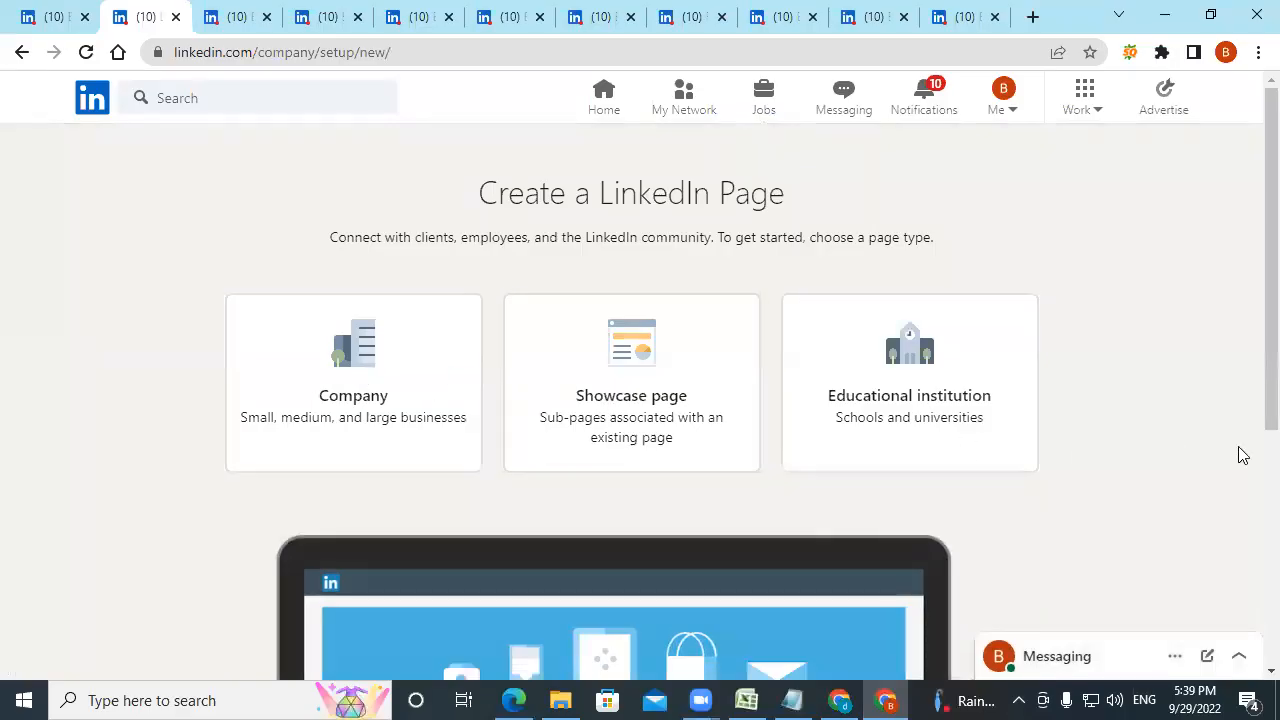
left_click(401, 396)
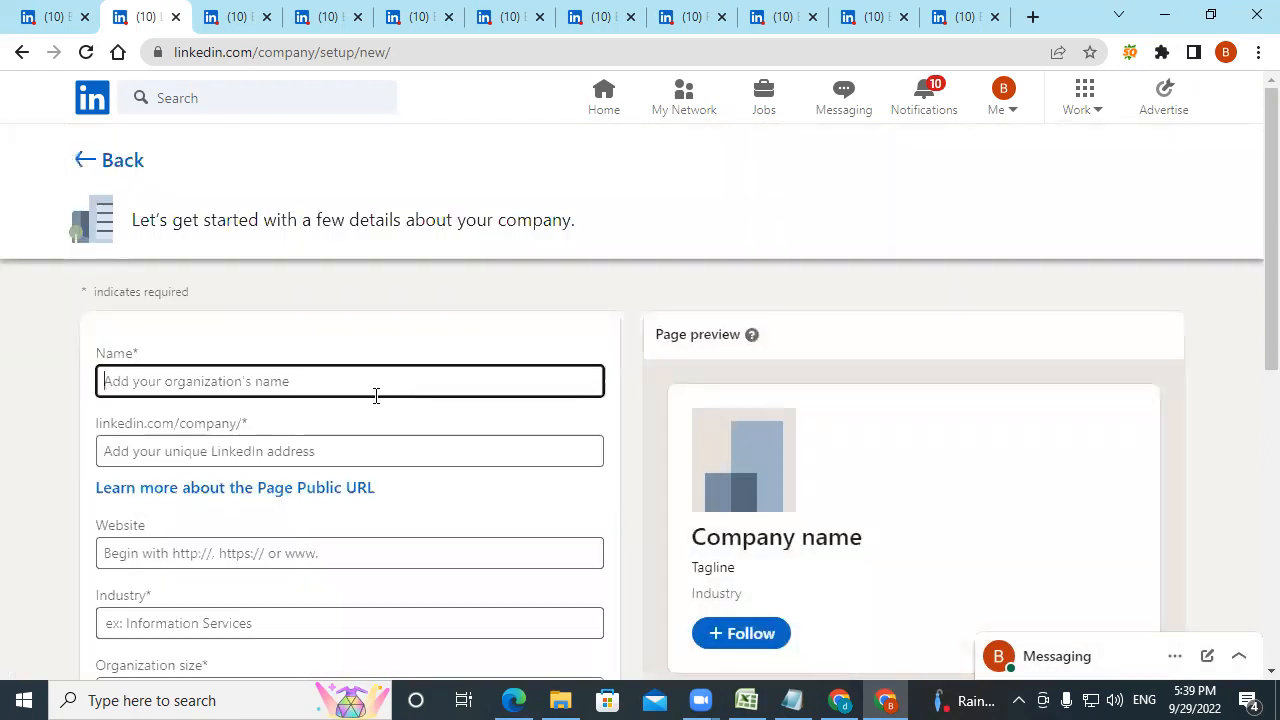
- Examine the company page form from Name to the authorization checkbox, including the organization size and type choices, without filling anything in
scroll(380, 488, "down", 6)
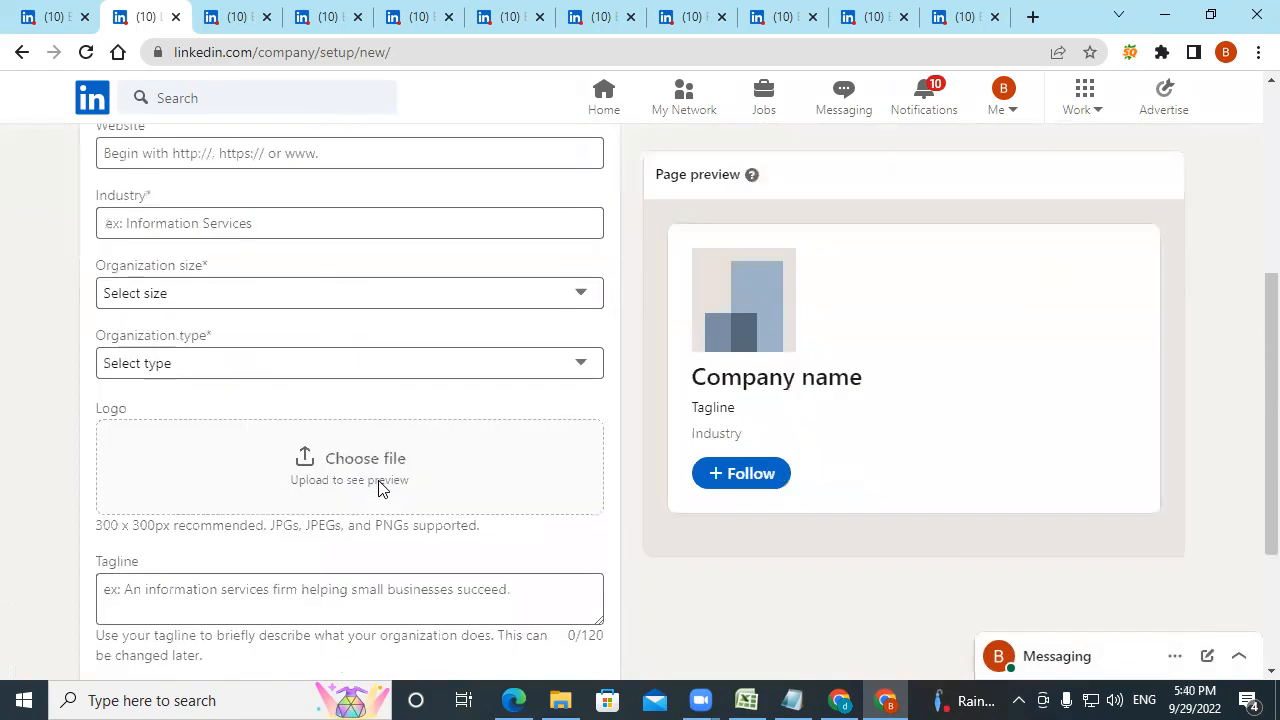
scroll(345, 400, "up", 6)
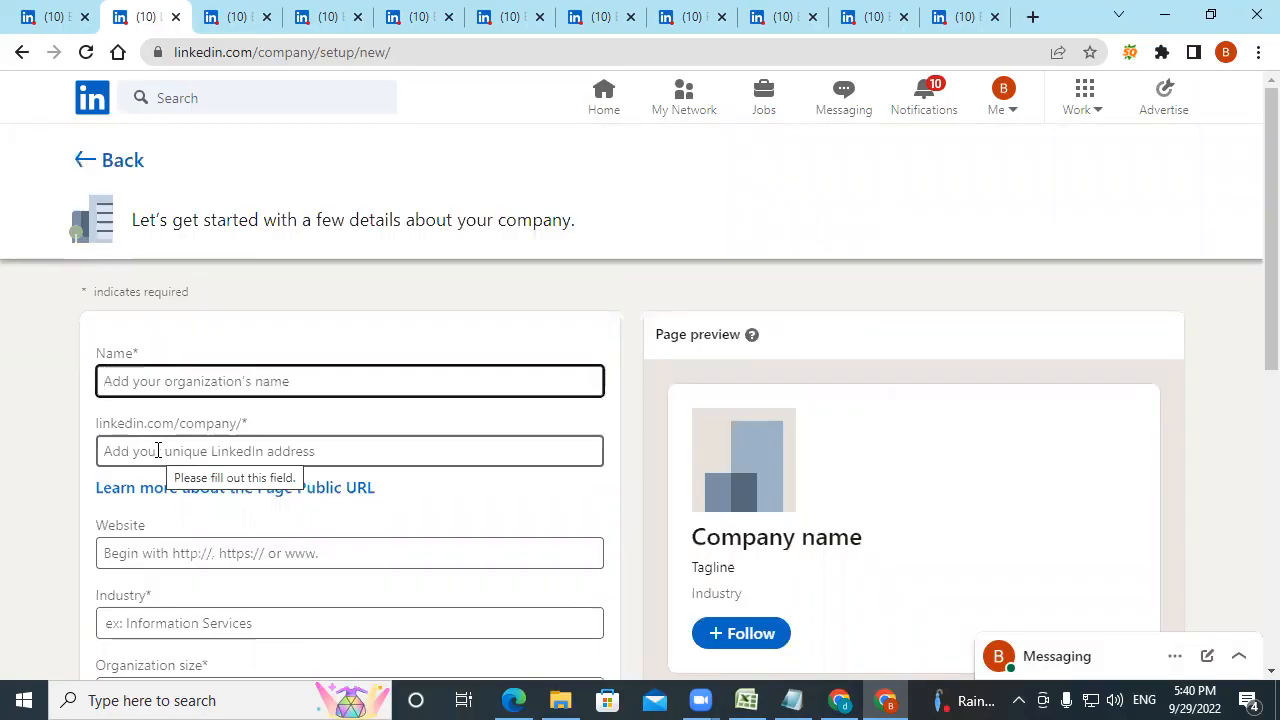
scroll(189, 452, "down", 1)
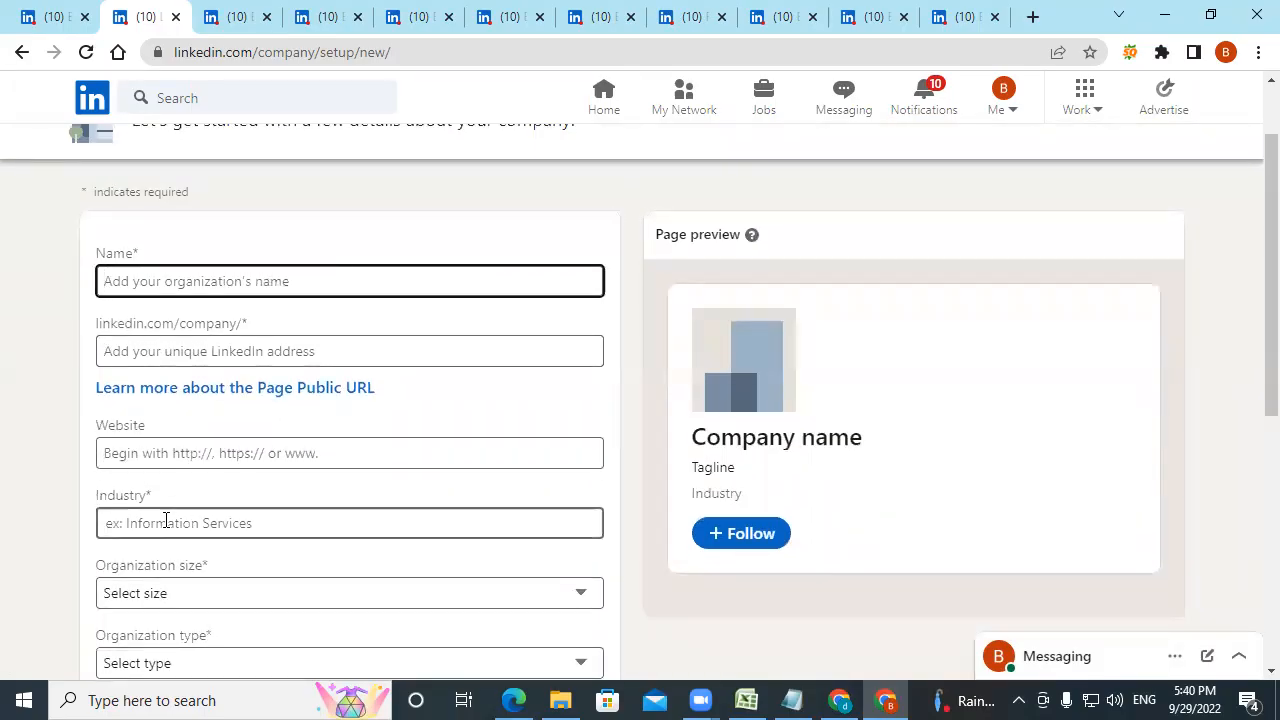
left_click(152, 594)
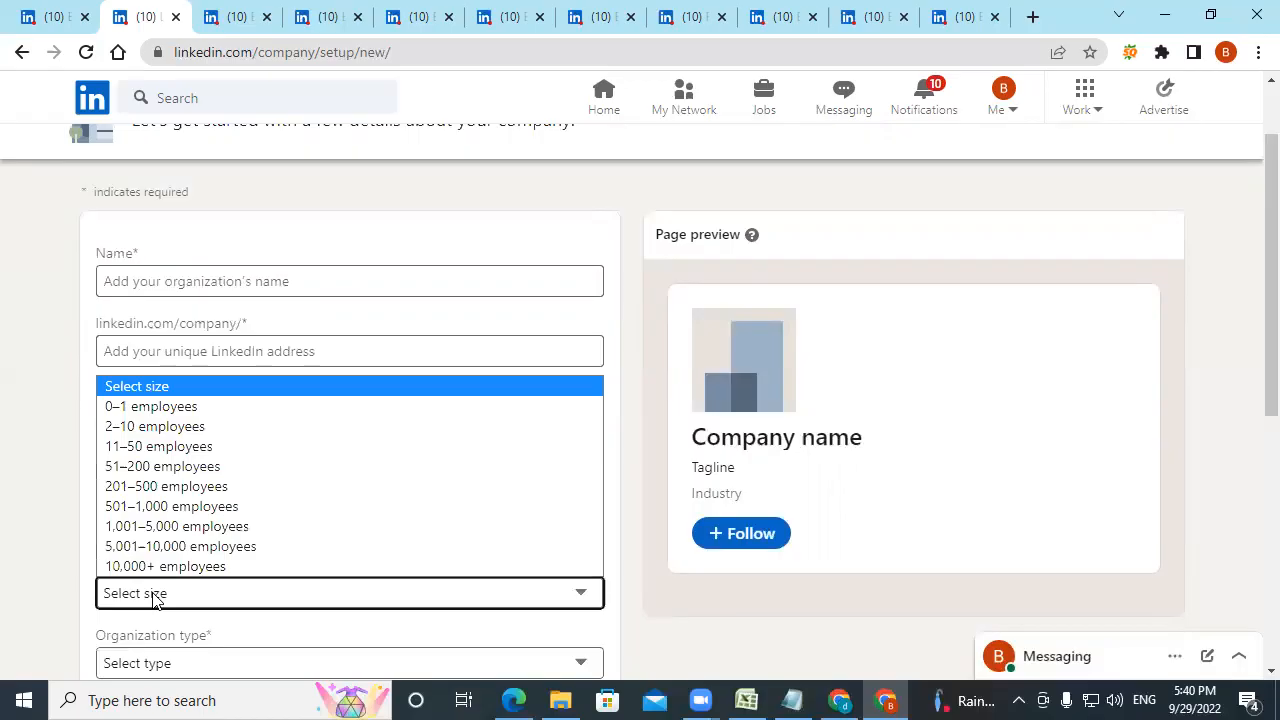
scroll(152, 597, "down", 2)
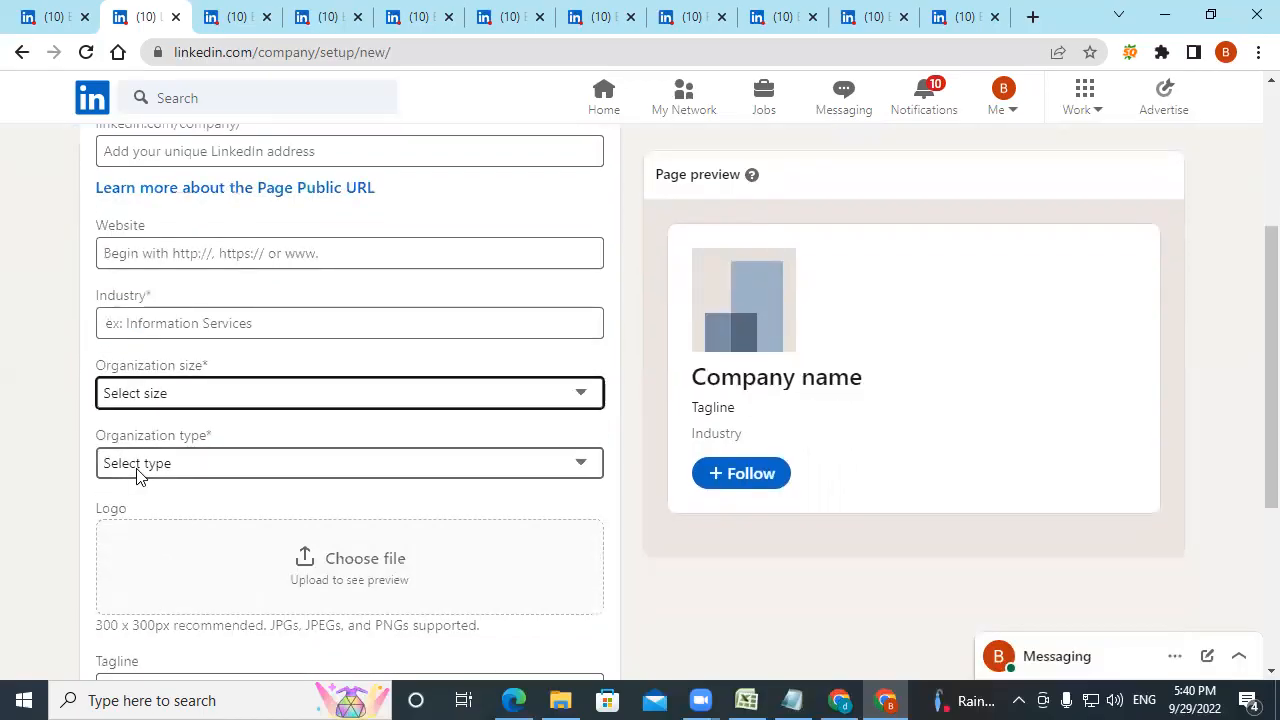
left_click(134, 470)
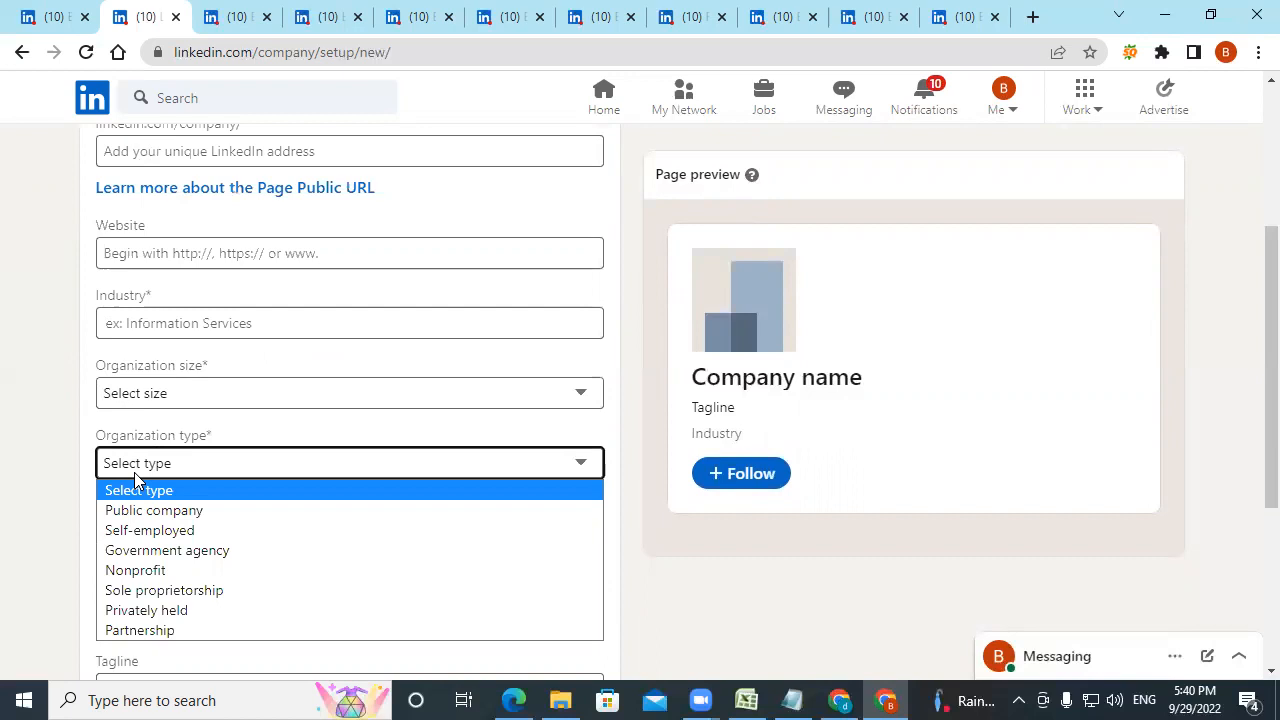
left_click(80, 491)
scroll(300, 540, "down", 2)
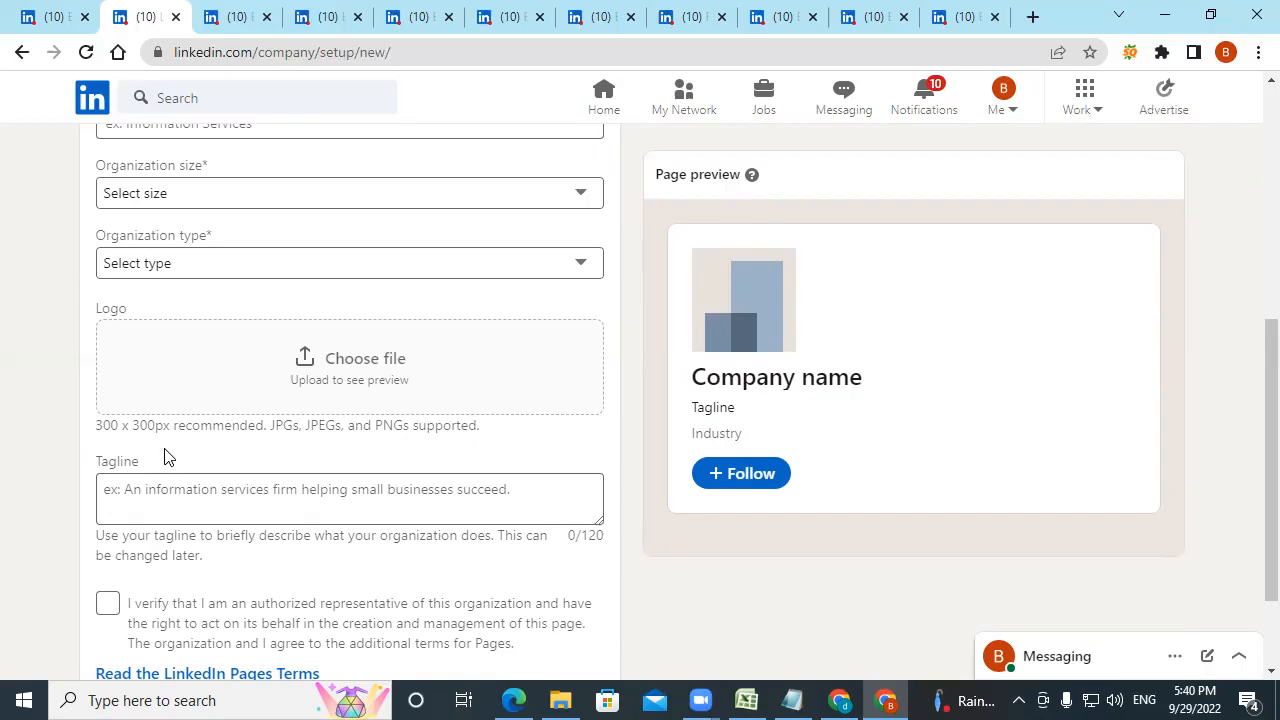
left_click(171, 506)
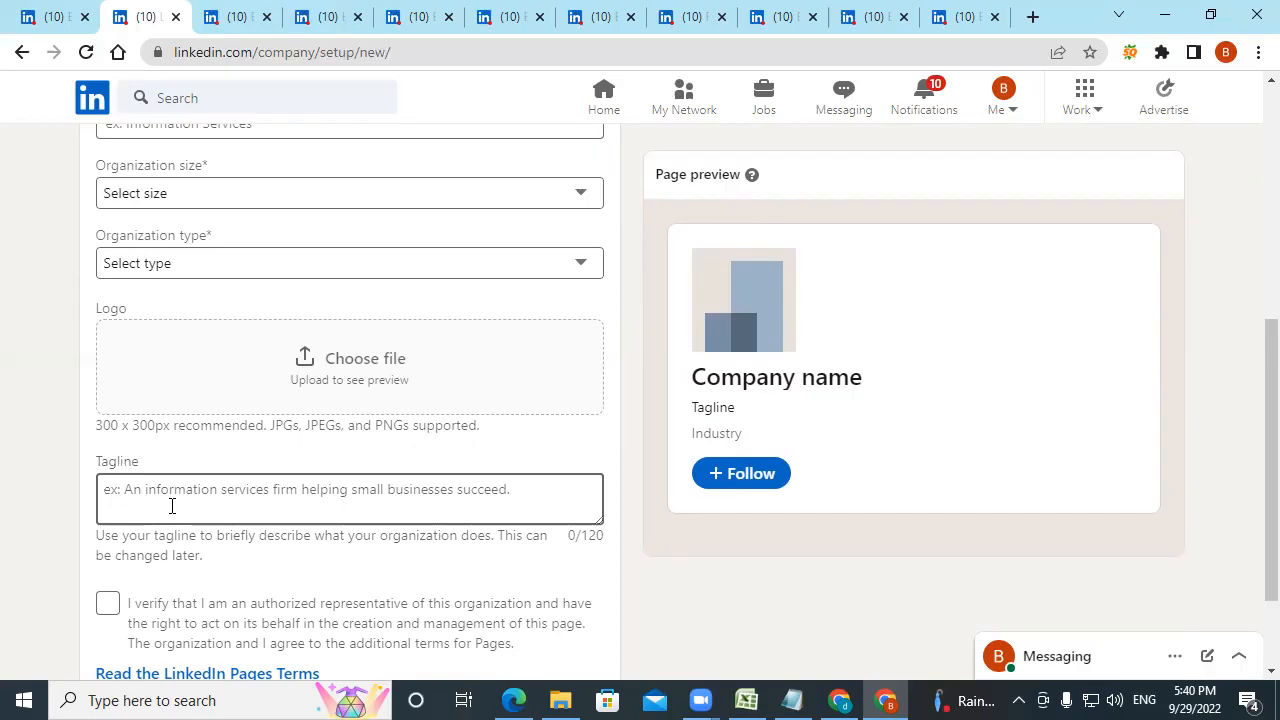
left_click(171, 506)
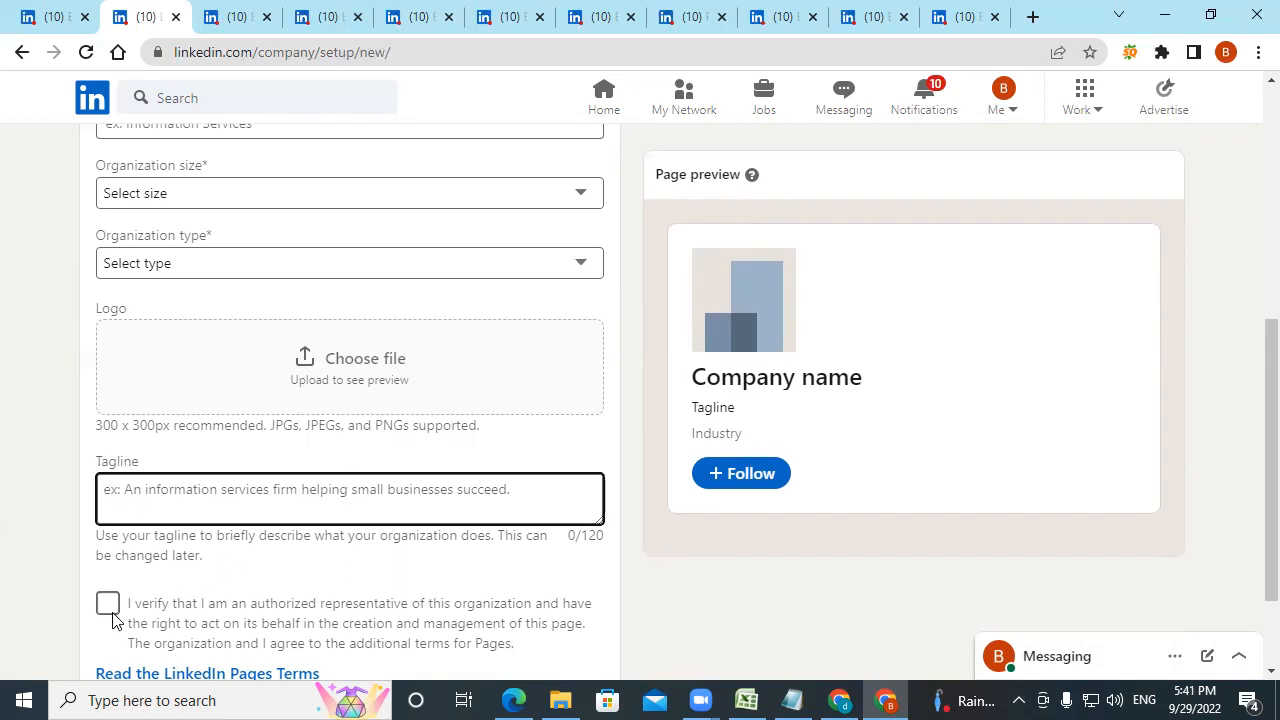
scroll(108, 602, "down", 1)
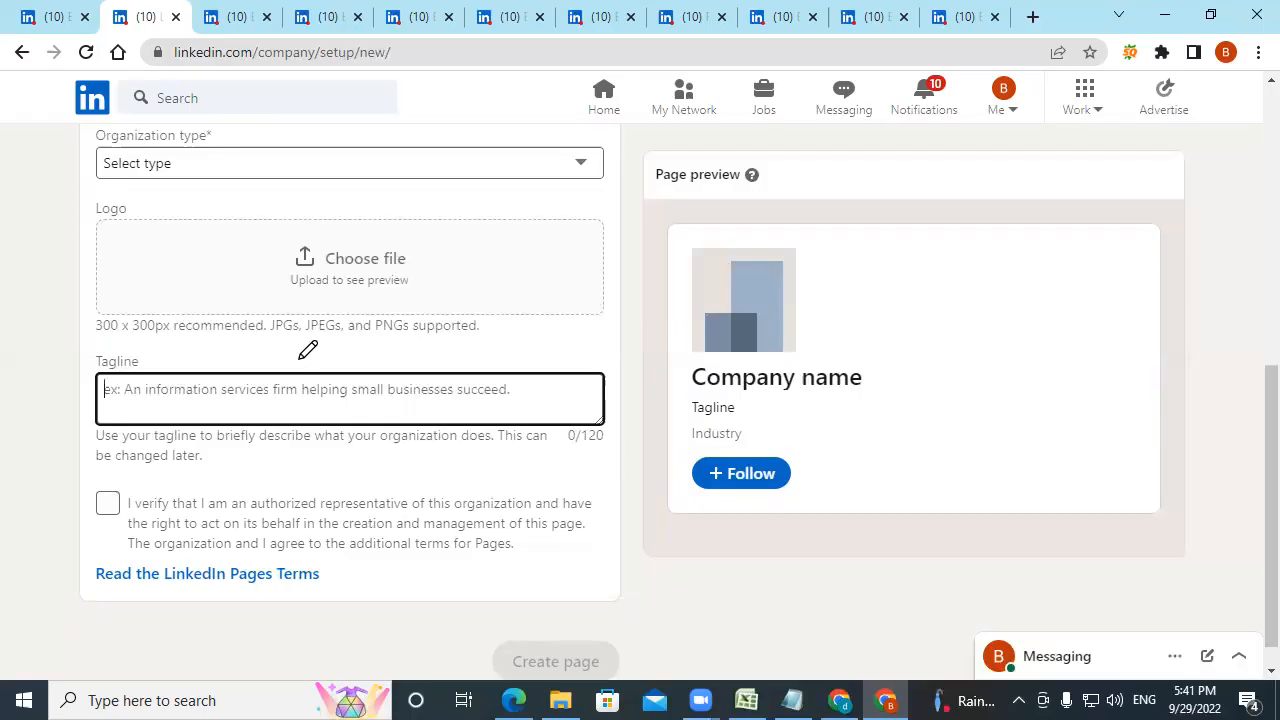
- Leave the company form, view the Showcase page form, and return to the page type choices
key("alt+Tab")
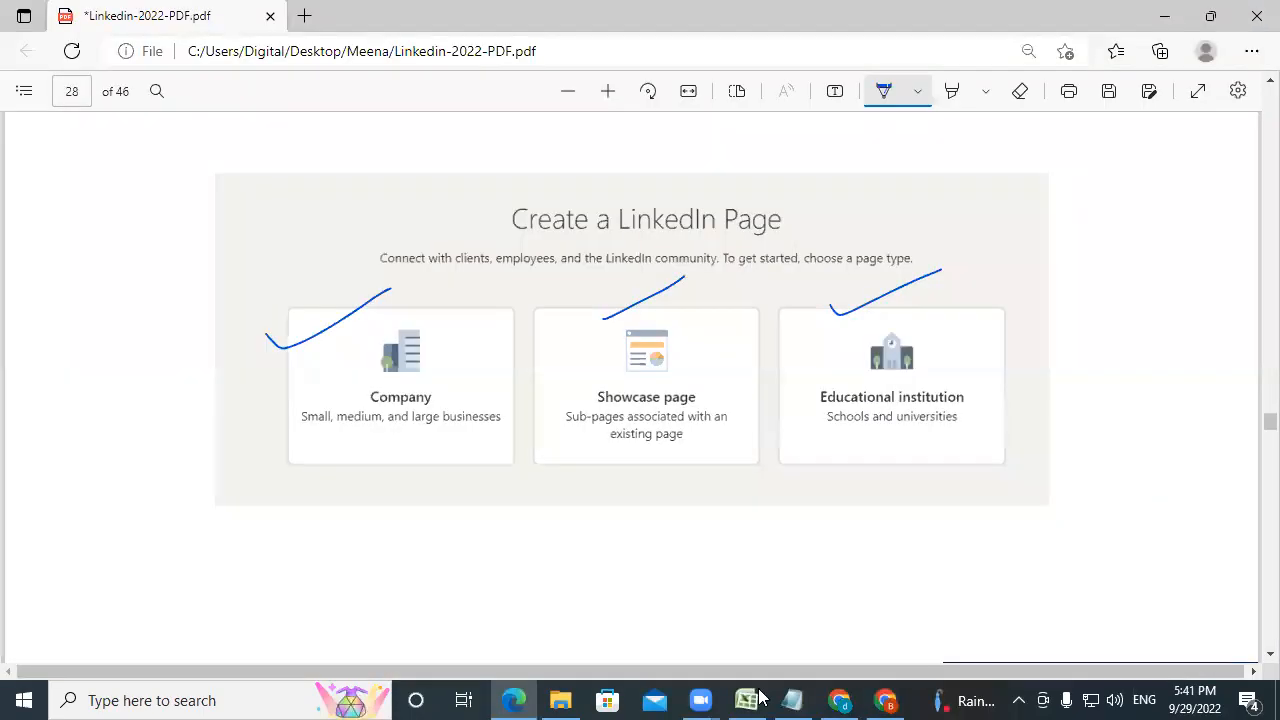
left_click(882, 698)
scroll(200, 367, "up", 6)
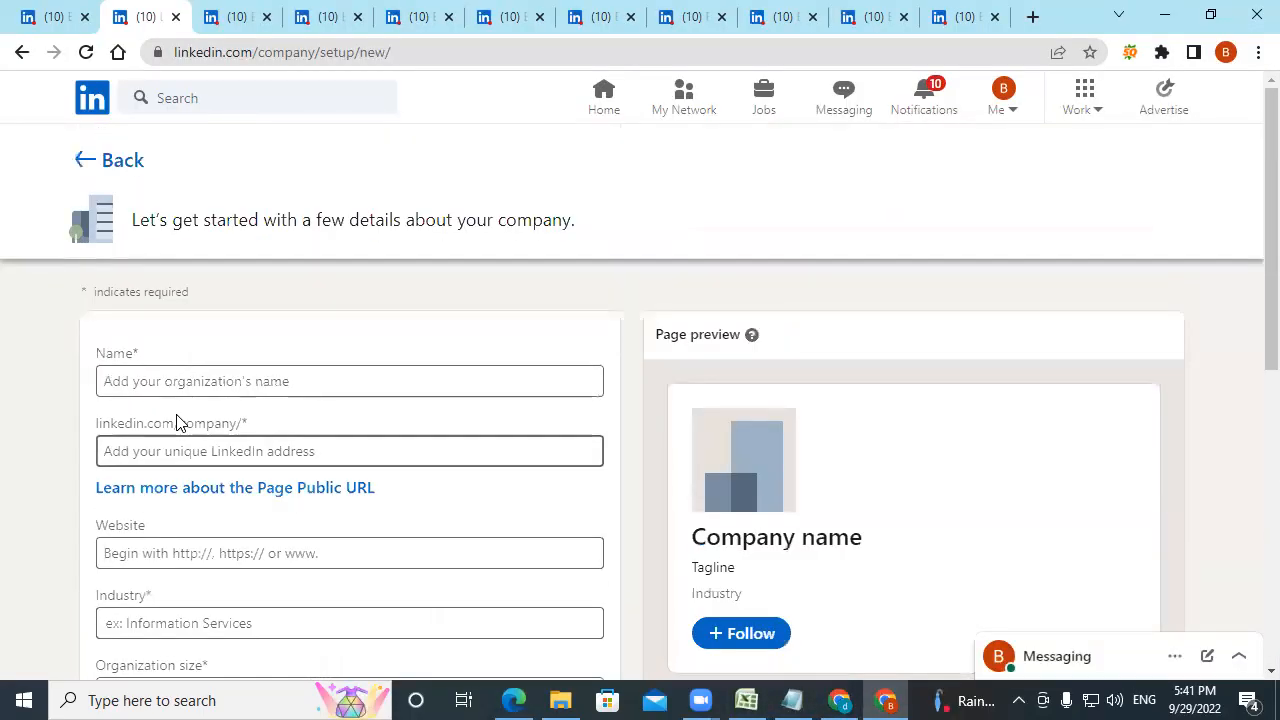
left_click(100, 168)
left_click(586, 386)
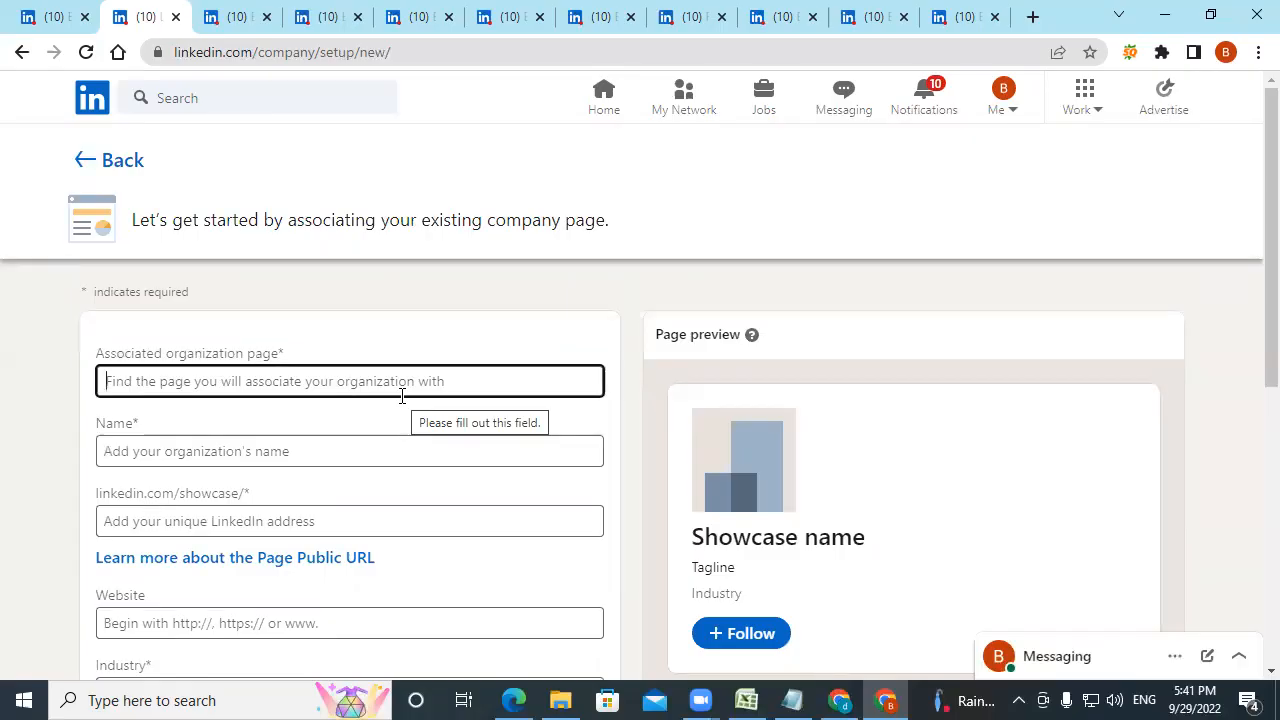
left_click(102, 162)
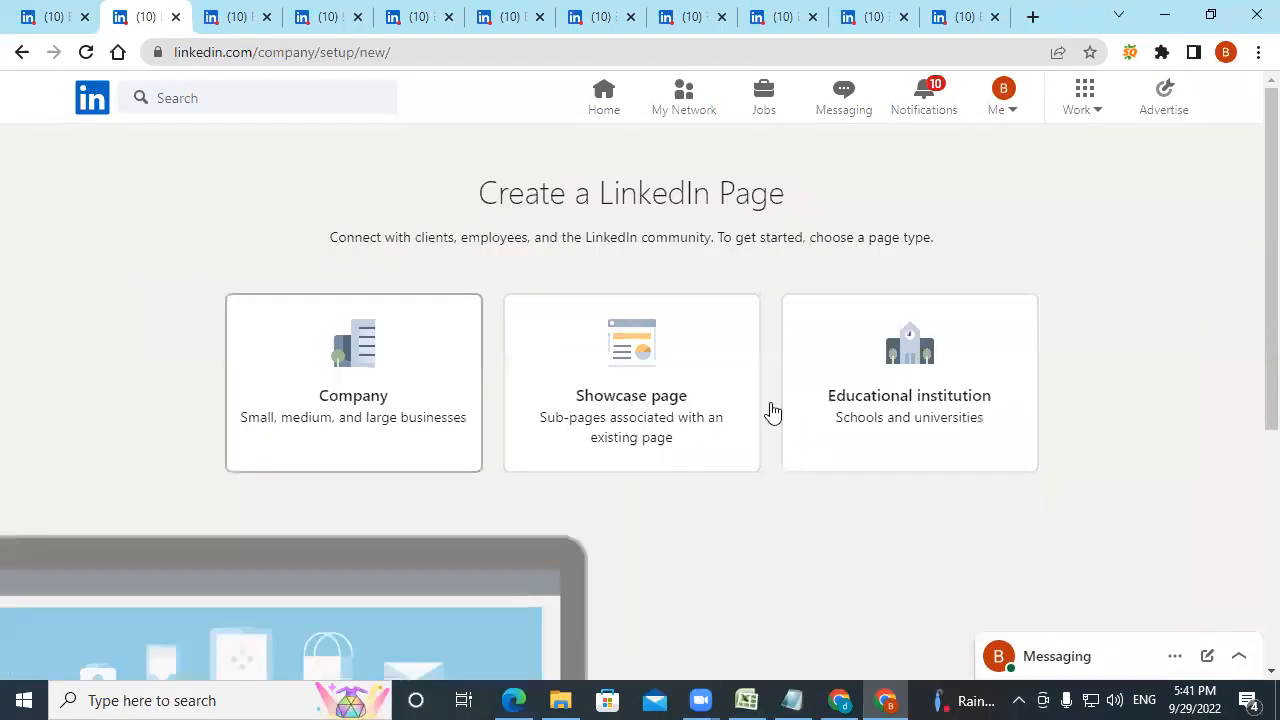
- View the Educational institution form down to its authorization checkbox, and return to the page type choices
left_click(903, 384)
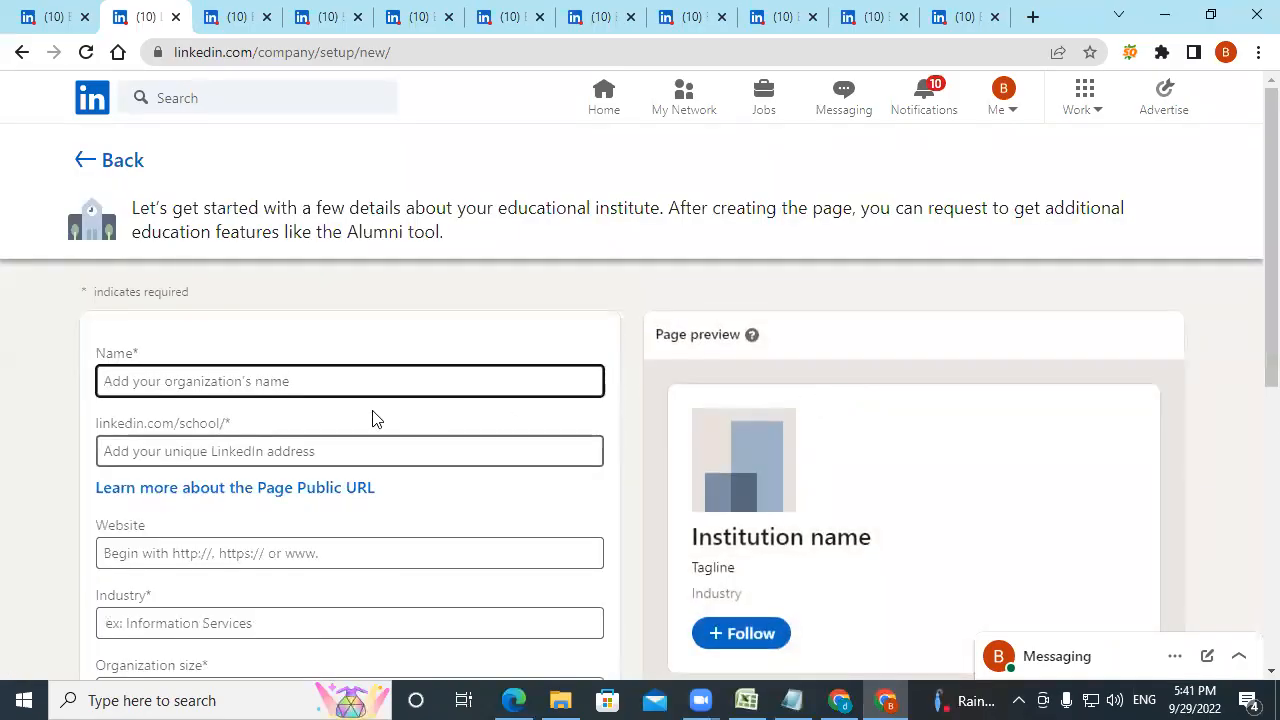
scroll(250, 440, "down", 2)
scroll(230, 470, "down", 3)
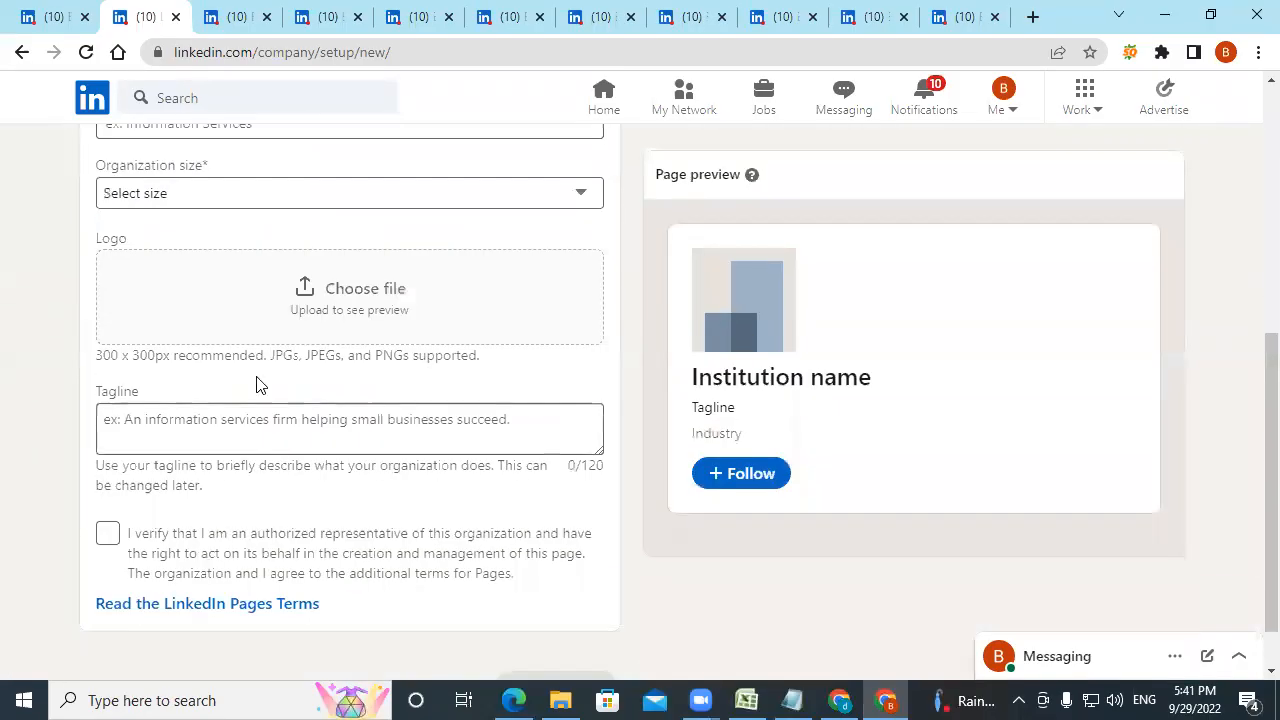
scroll(342, 624, "up", 5)
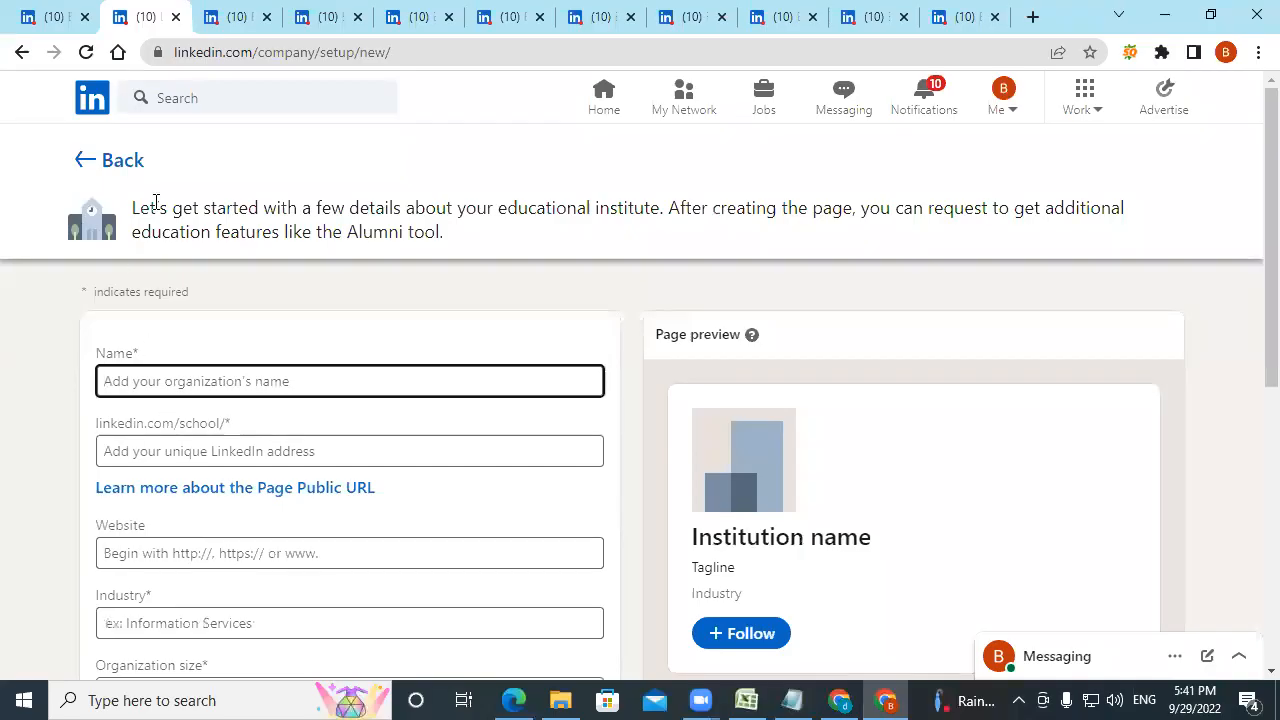
left_click(87, 168)
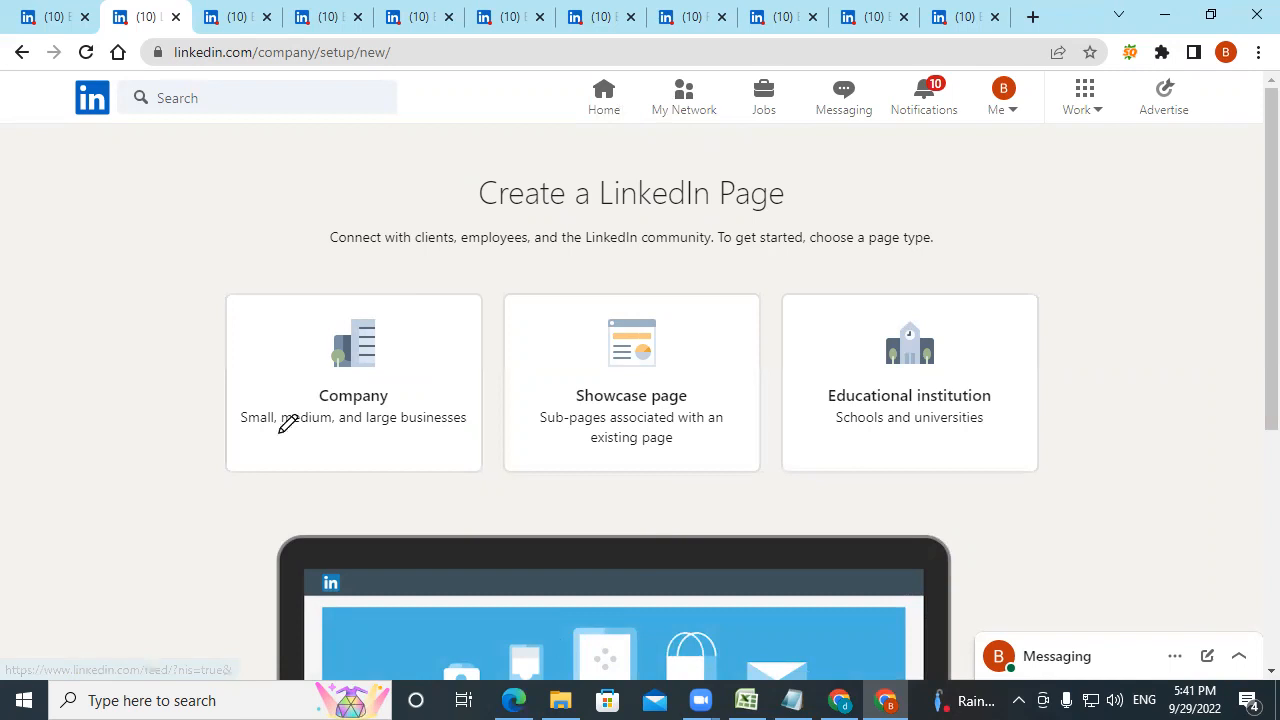
- Switch to the PDF in Edge, tick the bullet about developing connections on page 31 in blue, and advance to the issue reason slide on page 32
scroll(483, 400, "down", 6)
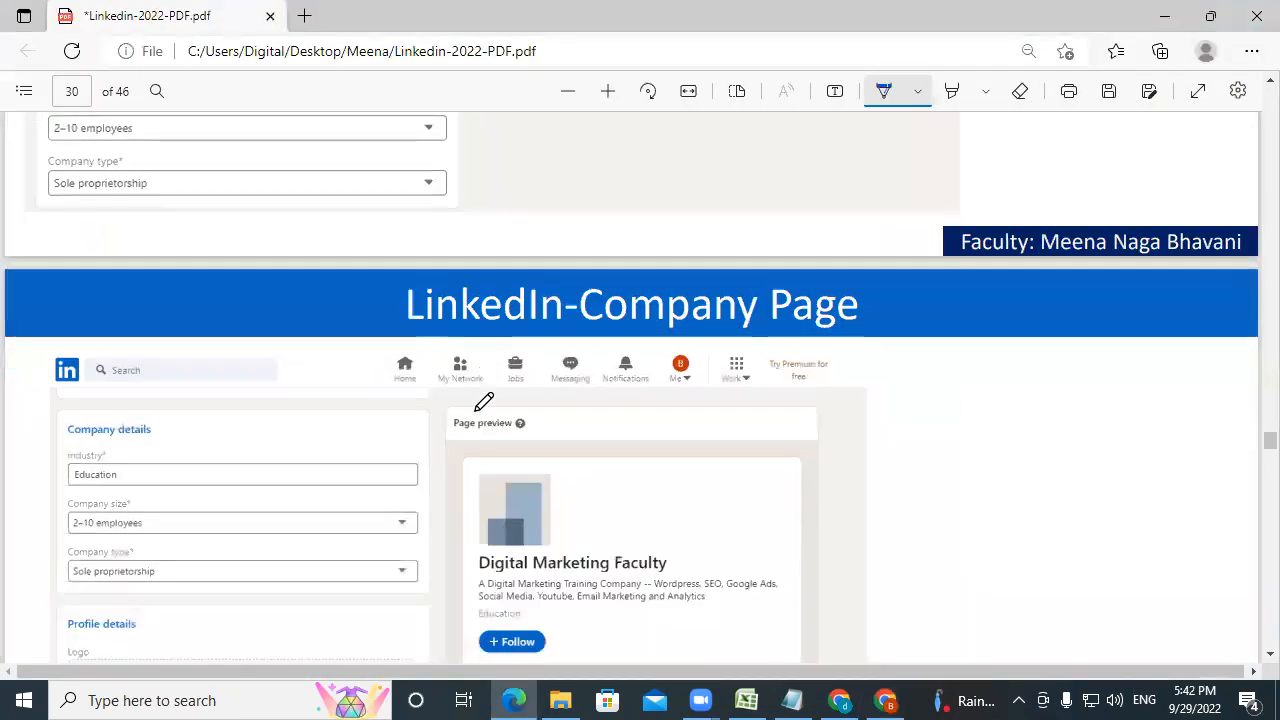
scroll(483, 400, "down", 5)
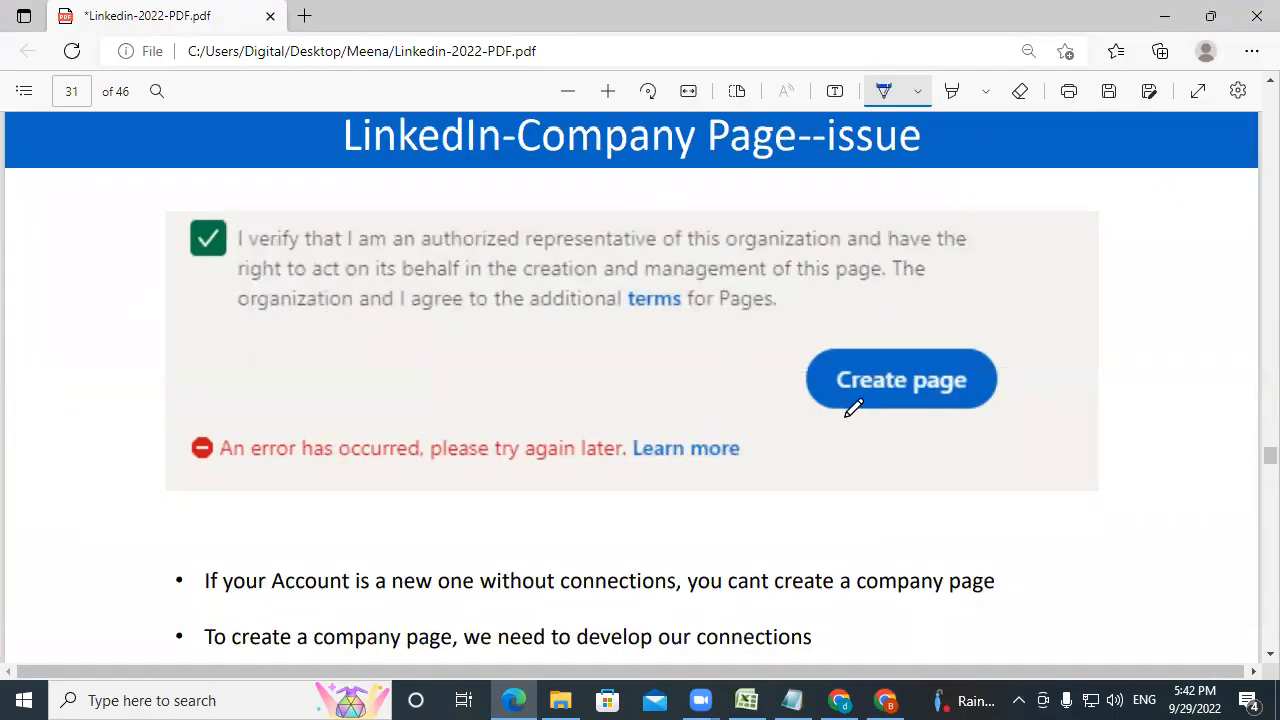
scroll(848, 409, "down", 2)
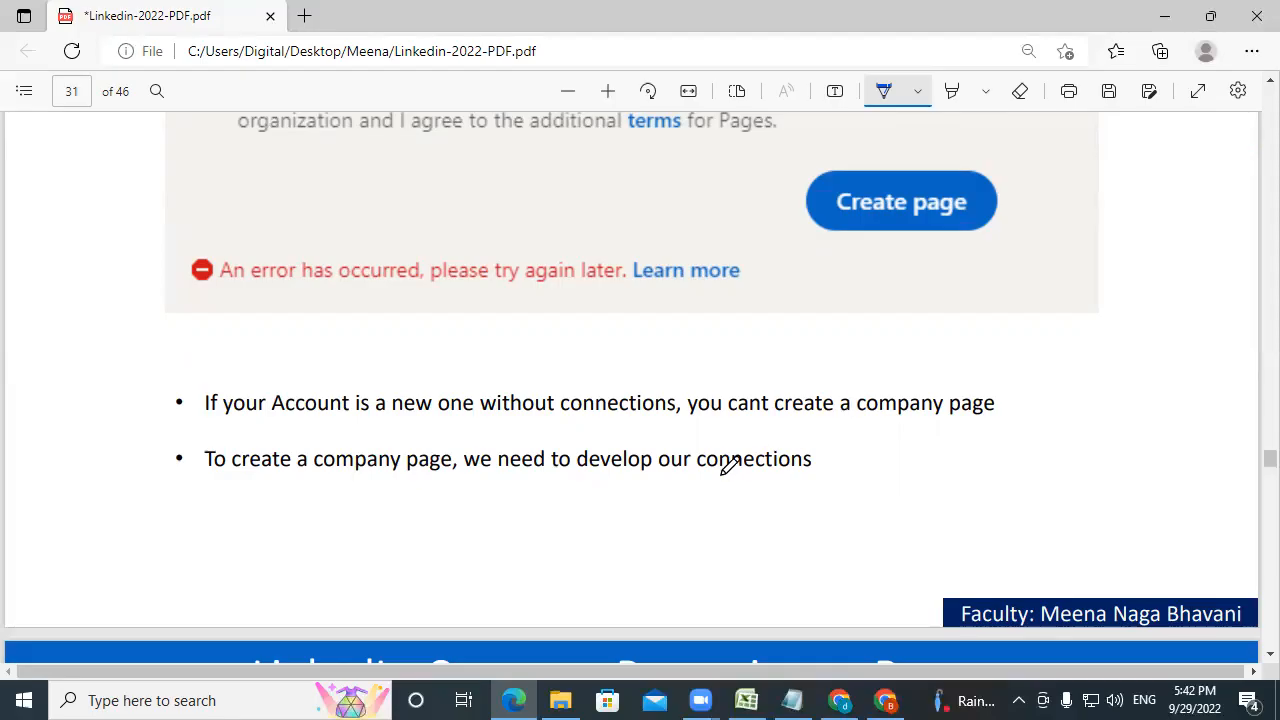
left_click_drag(174, 485, 301, 431)
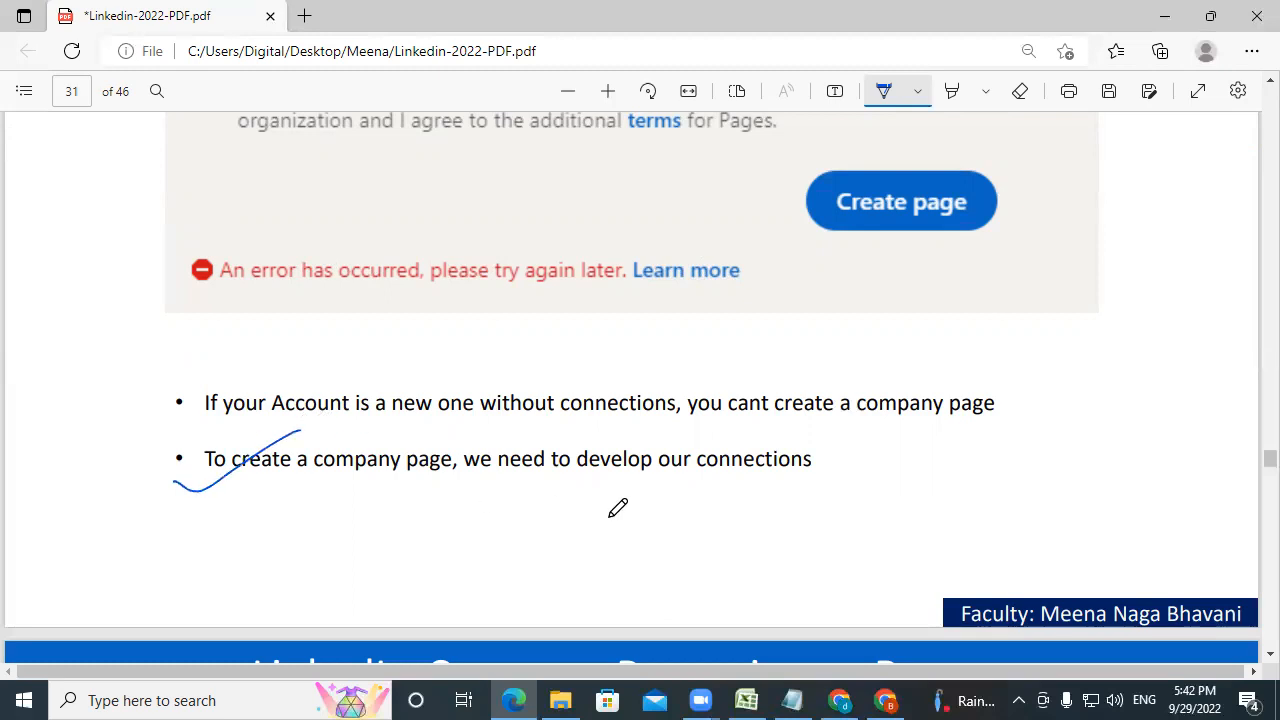
scroll(622, 503, "down", 6)
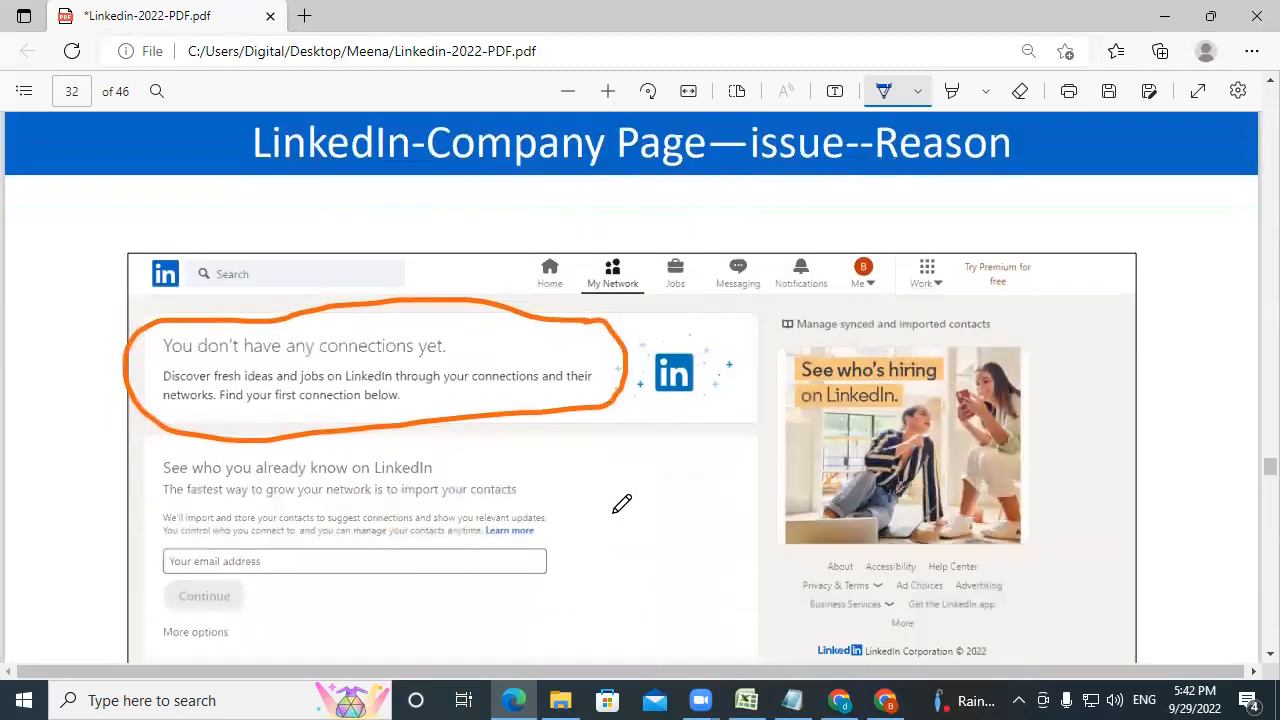
scroll(622, 503, "down", 1)
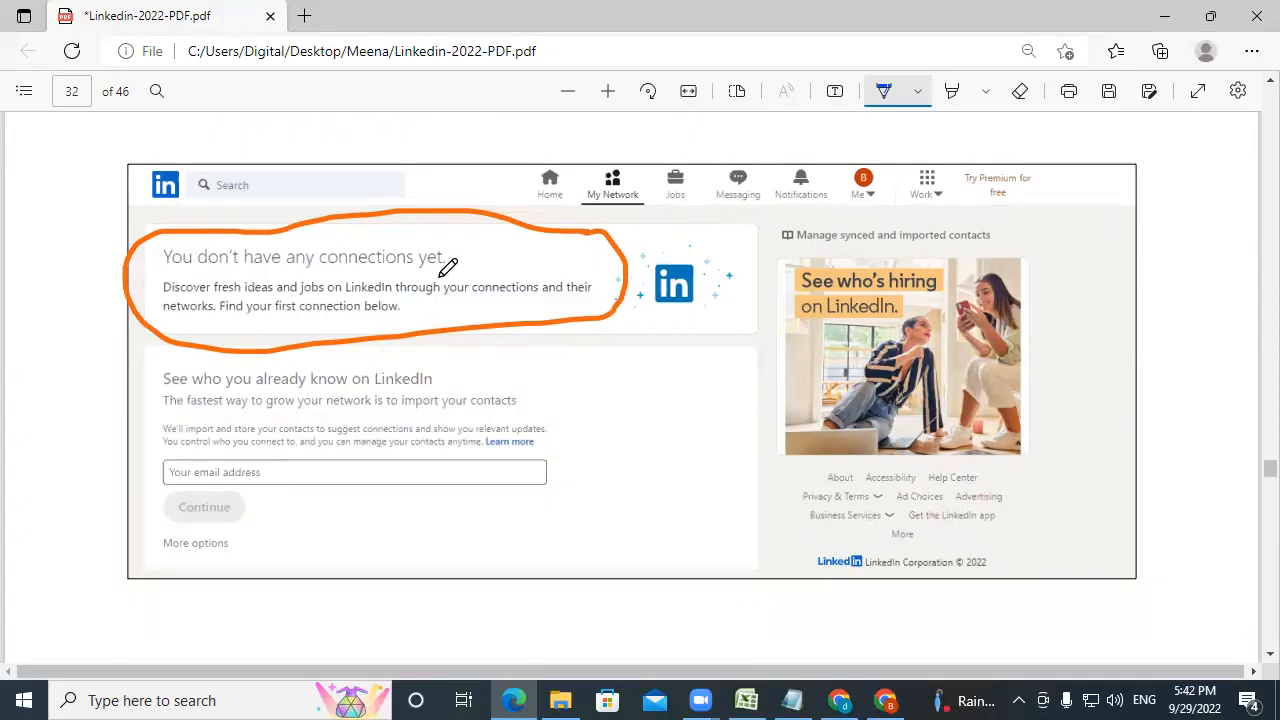
- Advance the PDF past the authorization slide on page 33 to the LinkedIn-Company Page--Editing slide on page 34
scroll(700, 370, "down", 6)
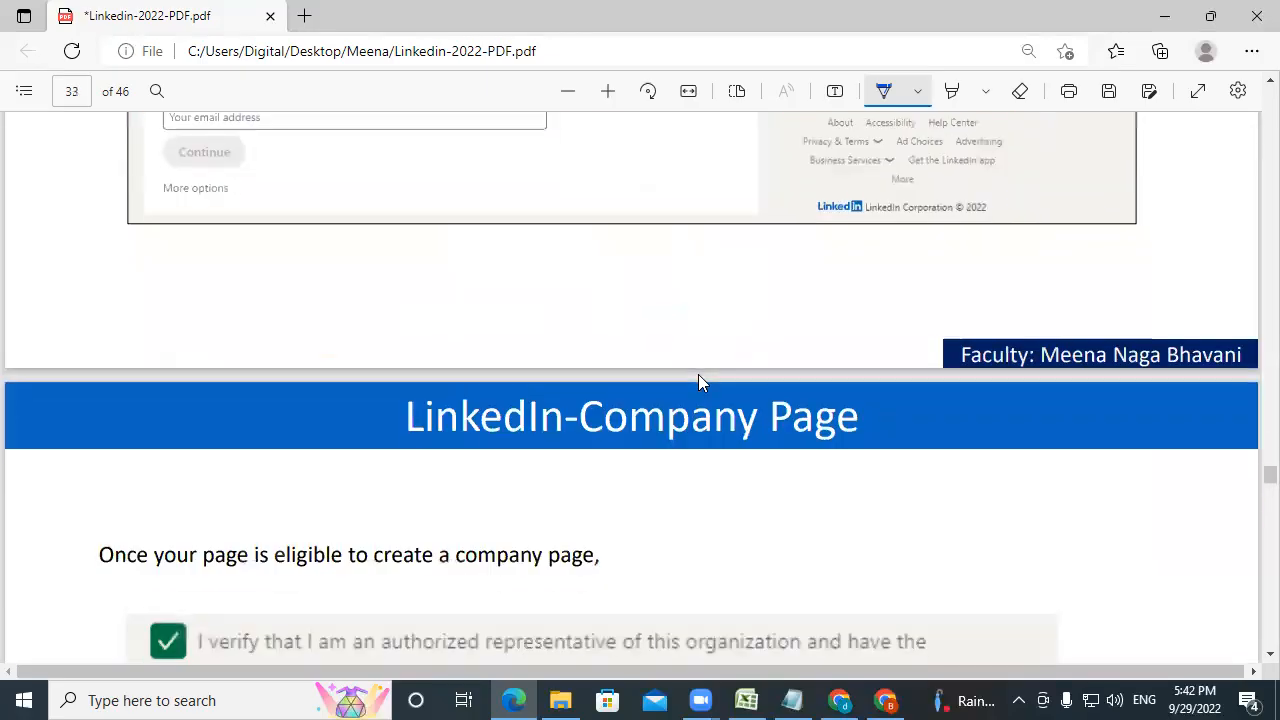
scroll(706, 364, "down", 1)
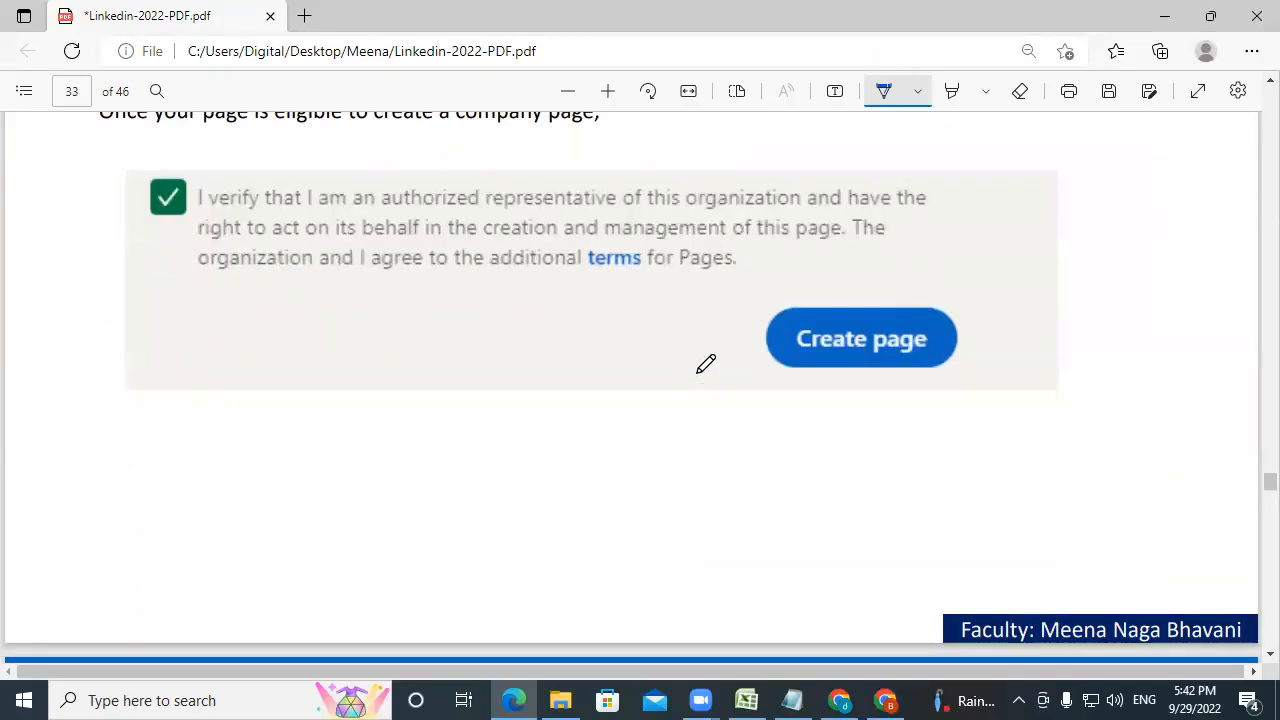
scroll(706, 364, "down", 6)
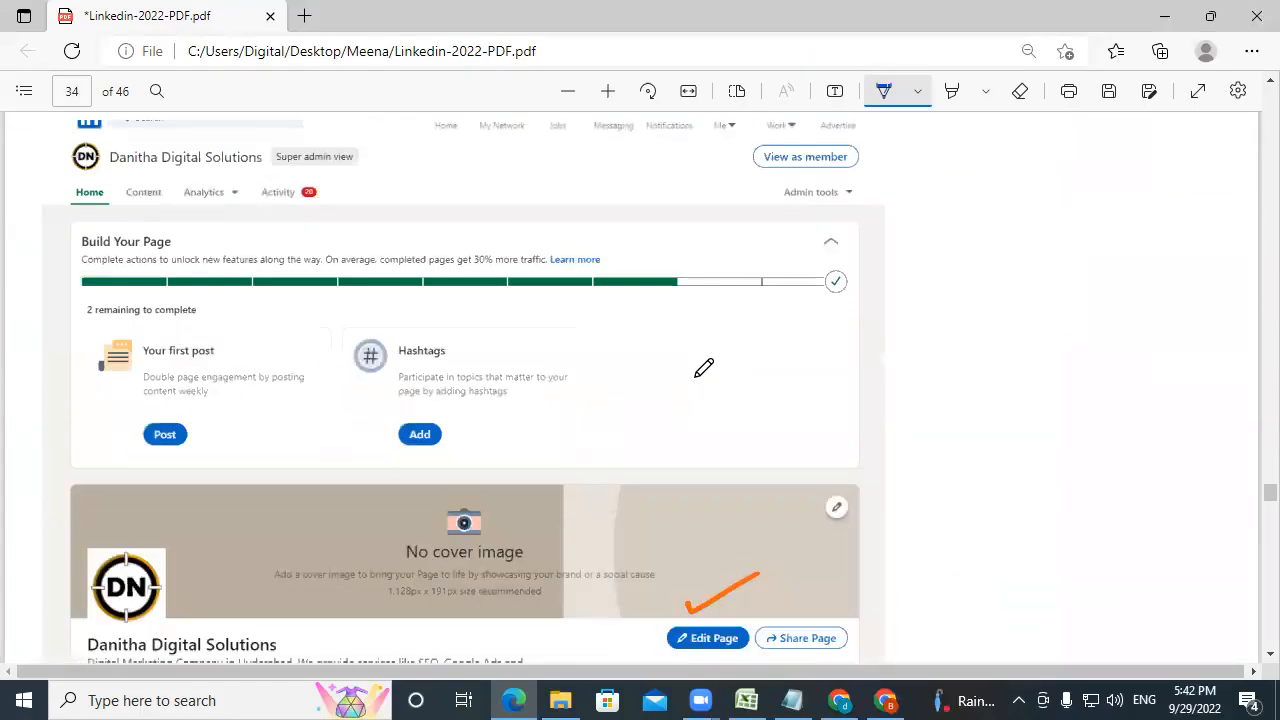
scroll(704, 368, "up", 2)
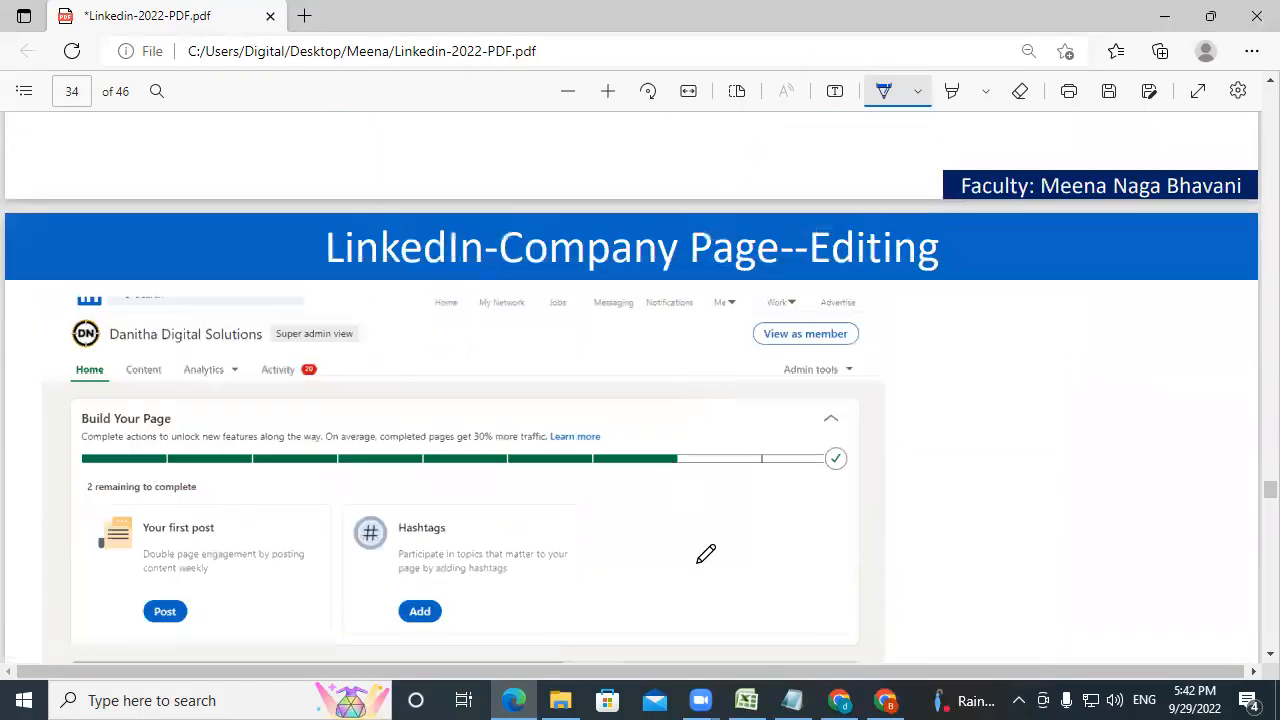
- Switch to LinkedIn in Chrome, go to the home feed, and open the Danitha Digital Solutions page as admin
left_click(887, 700)
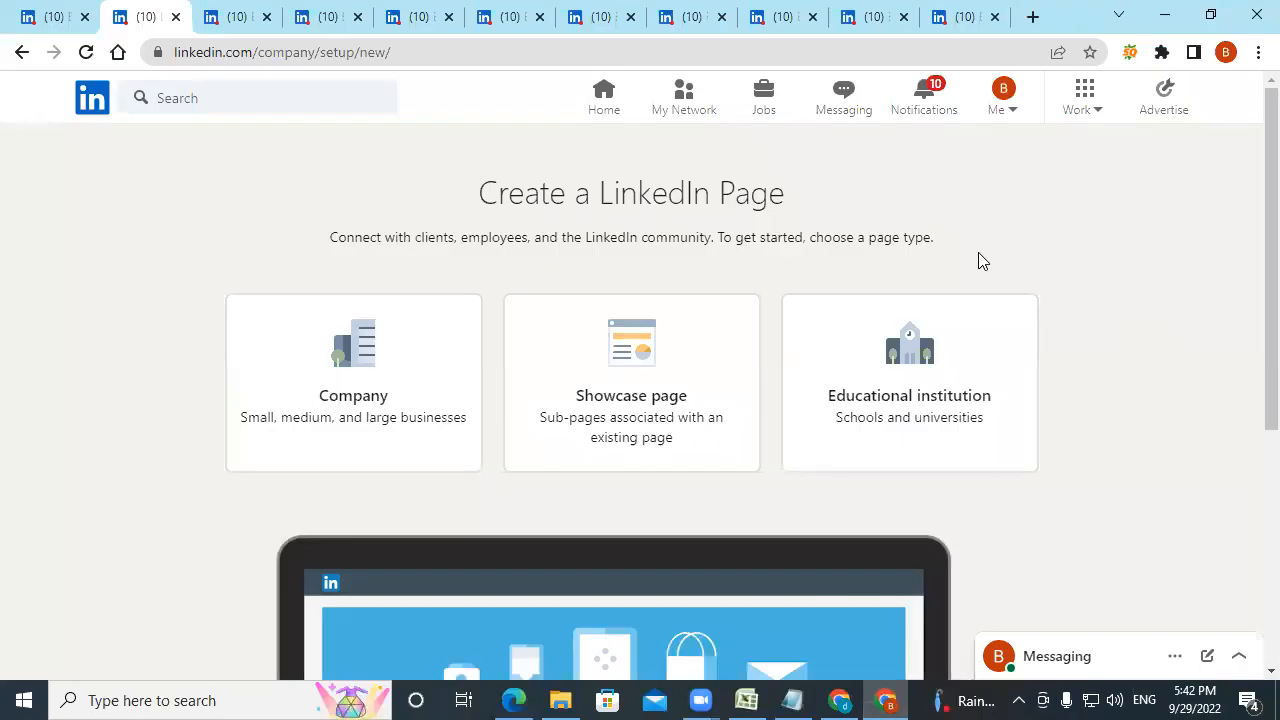
left_click(603, 118)
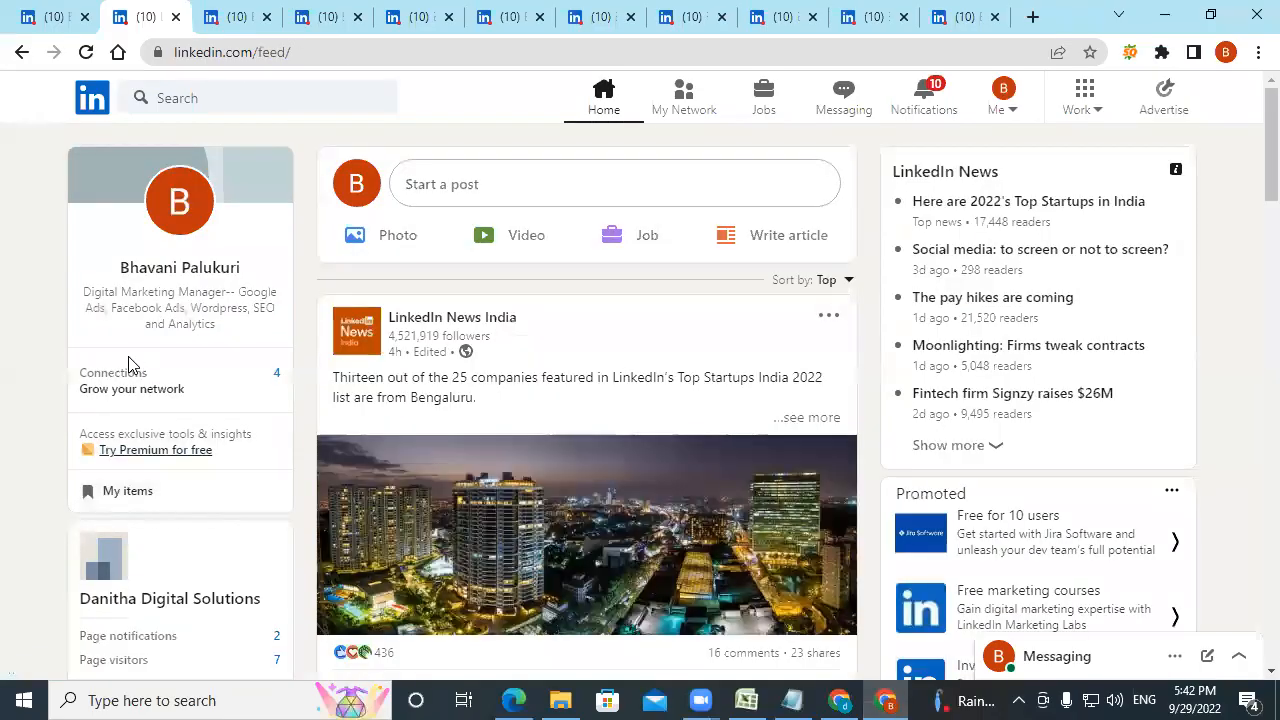
scroll(125, 380, "down", 2)
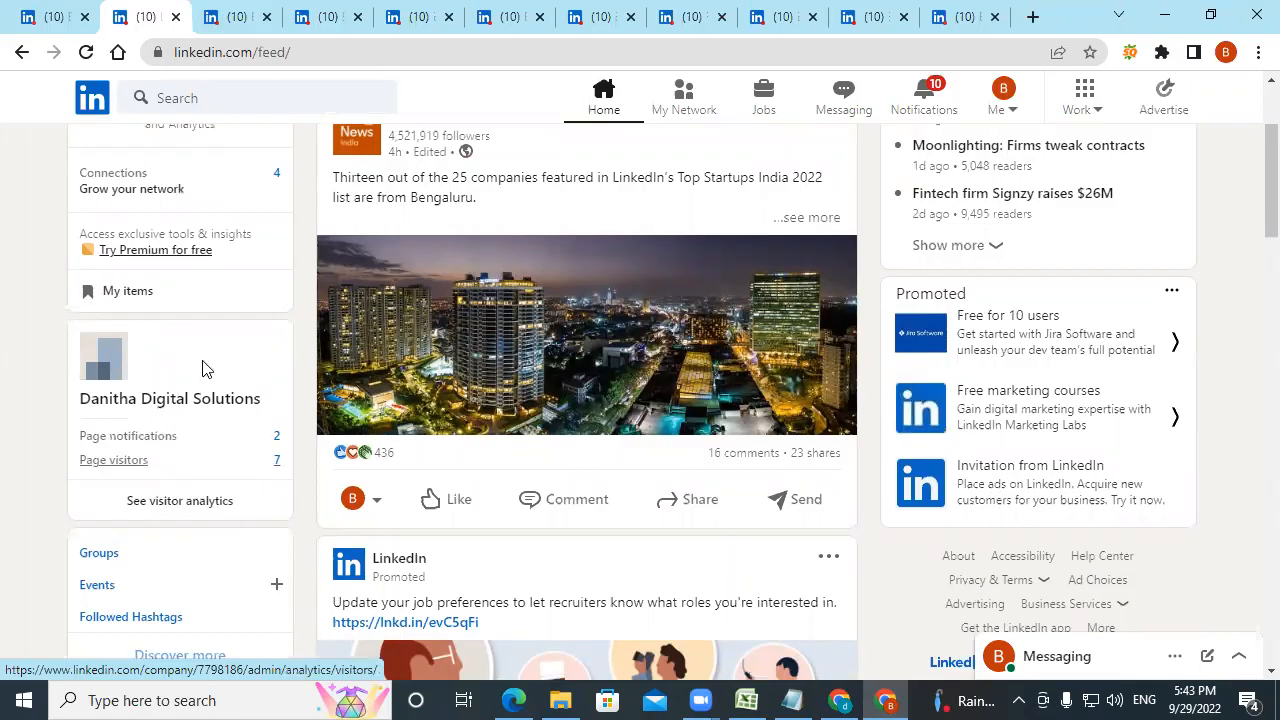
left_click(125, 410)
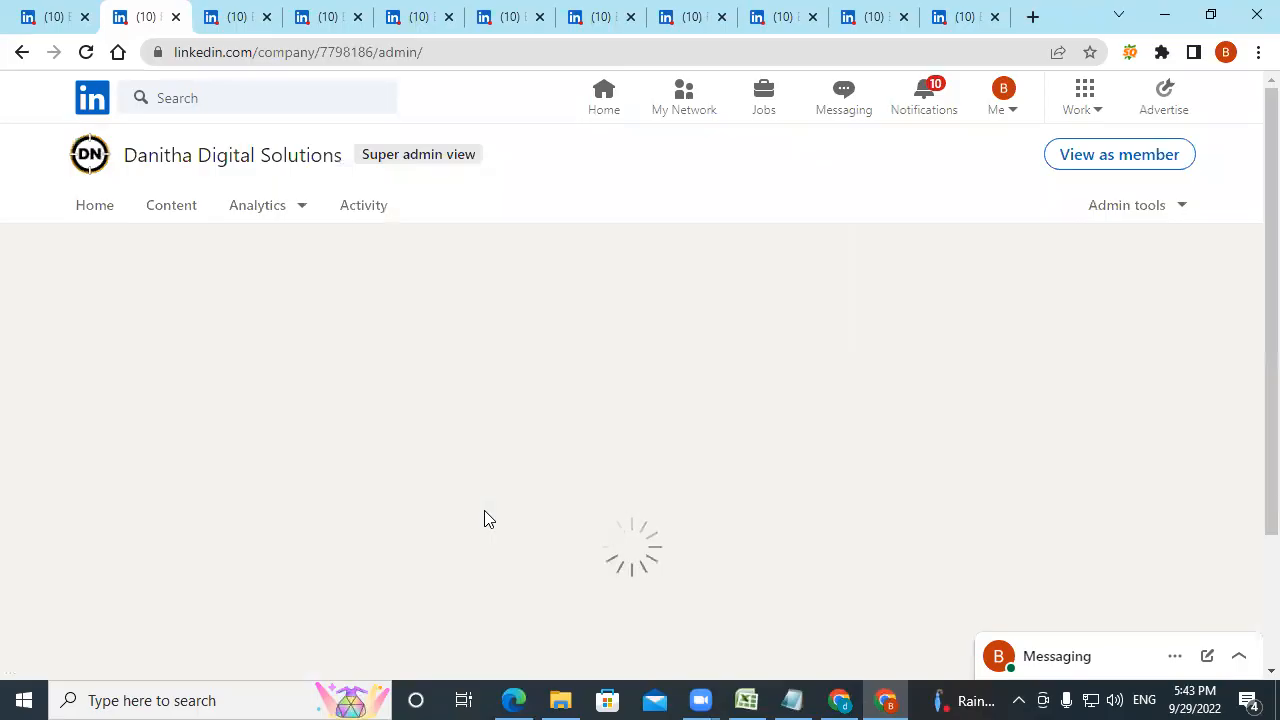
- Examine the company page's setup tasks and header, highlighting the company name and the tagline text
scroll(853, 438, "down", 6)
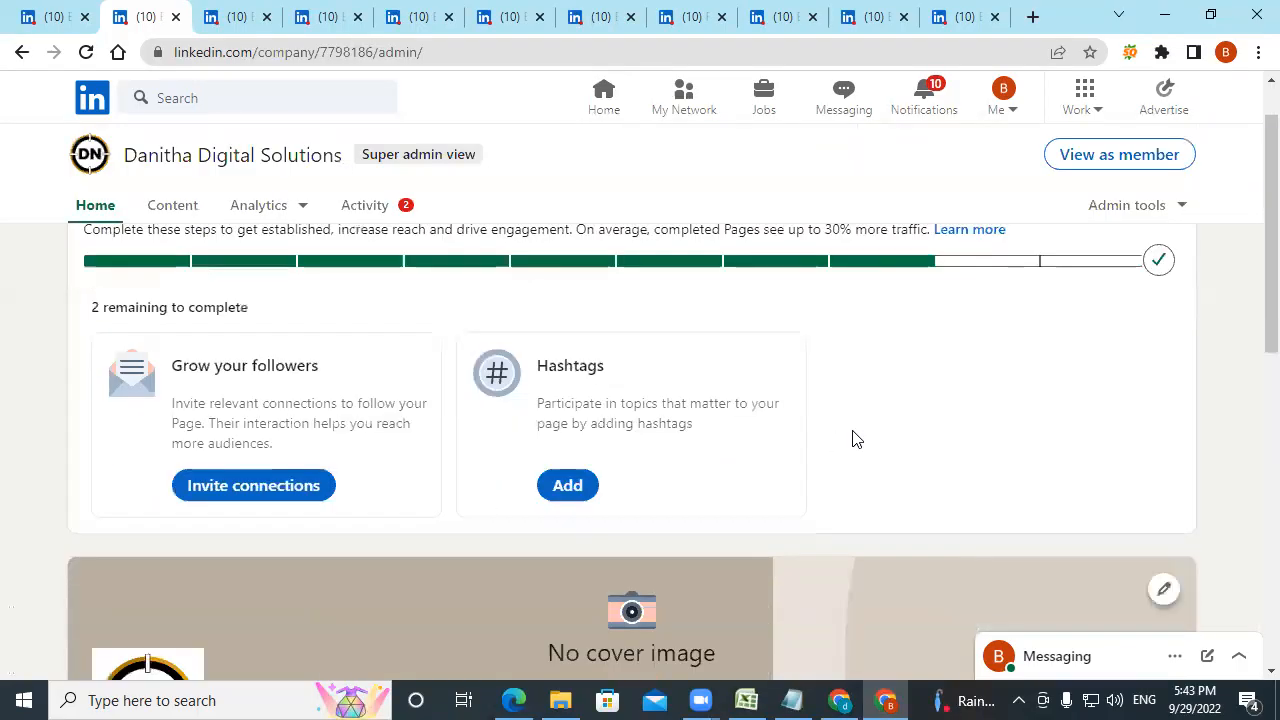
scroll(852, 438, "up", 3)
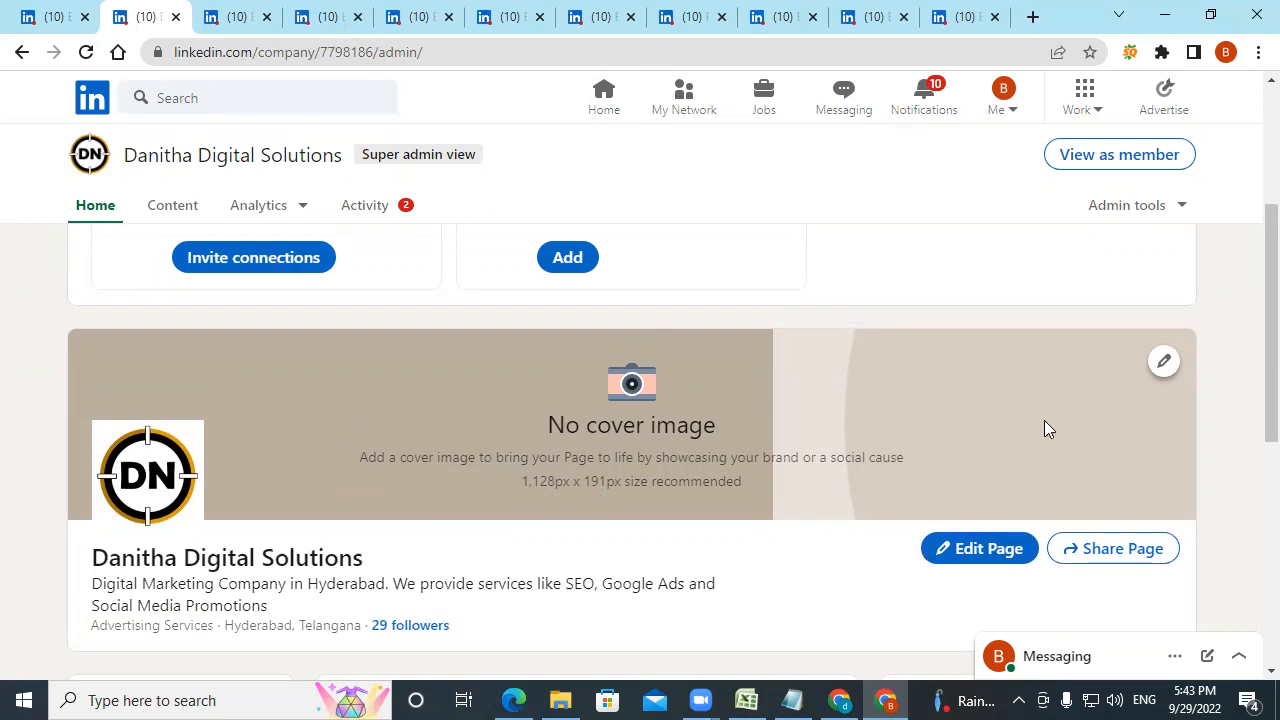
scroll(344, 505, "down", 1)
scroll(344, 505, "down", 2)
left_click_drag(91, 360, 370, 368)
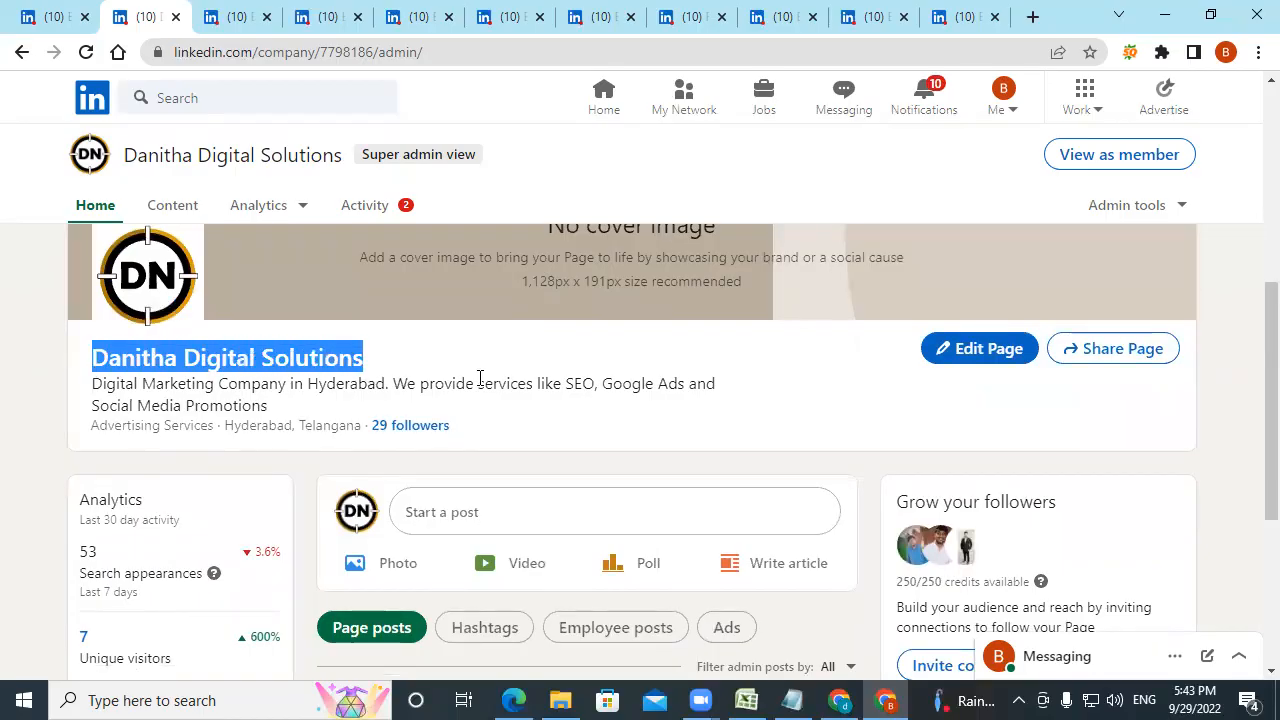
left_click_drag(94, 383, 294, 404)
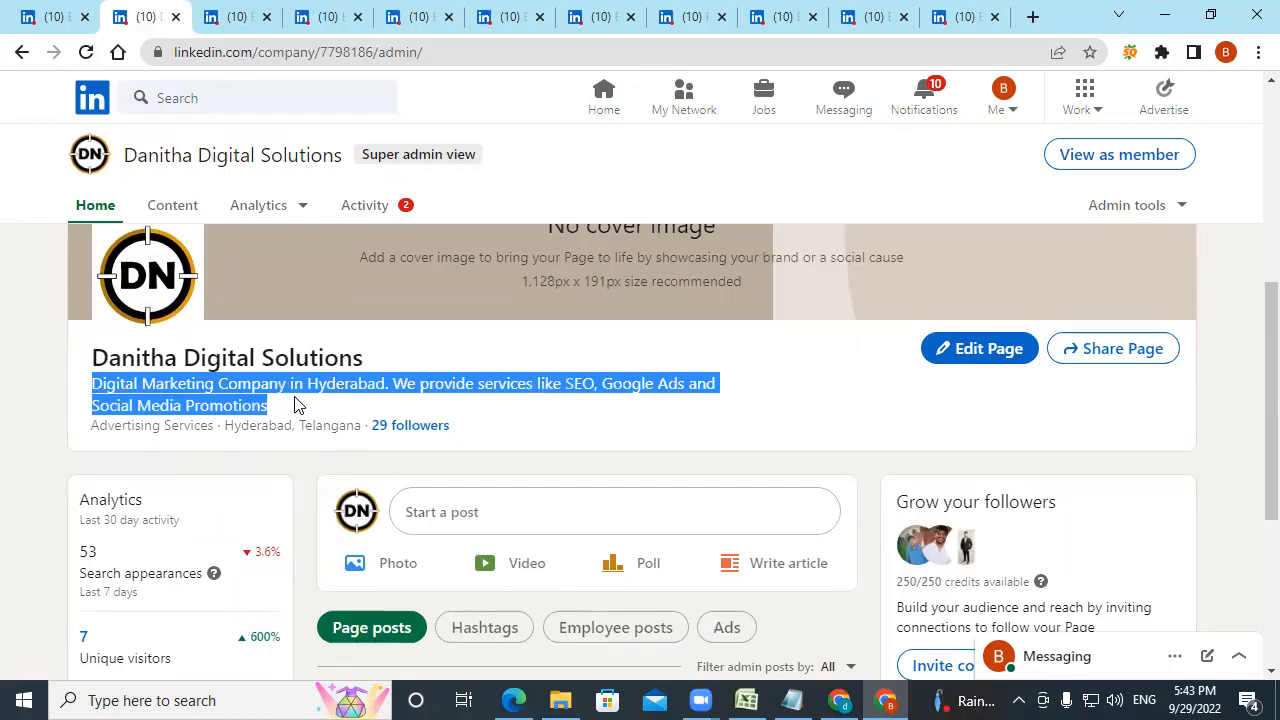
left_click(347, 405)
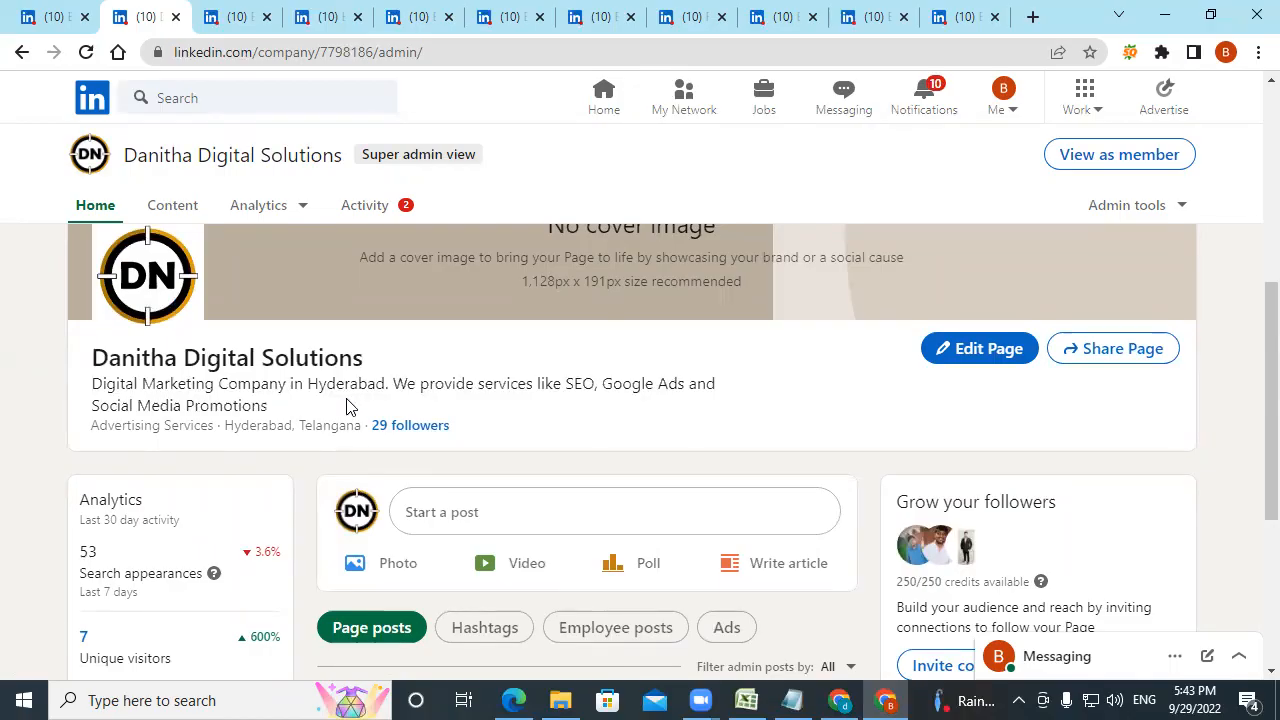
- Open the company page for editing and view the Page info section with its logo, name, public URL and tagline
left_click(945, 355)
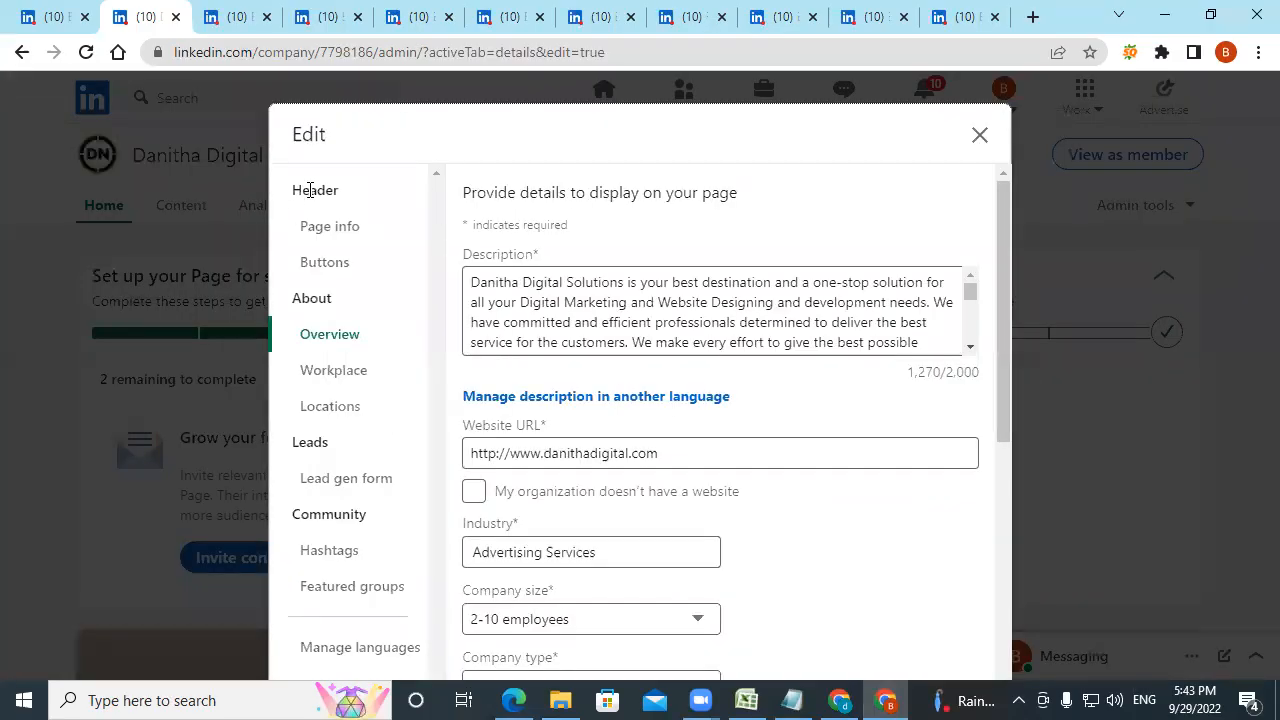
left_click(310, 234)
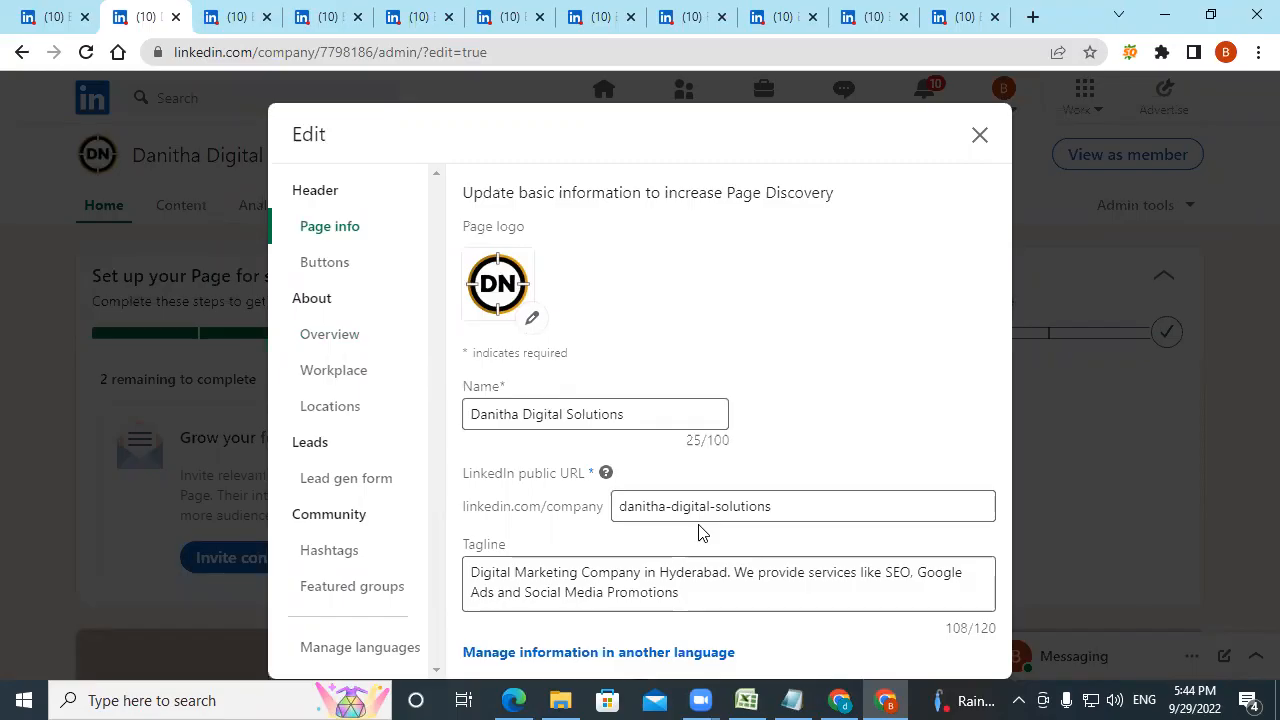
left_click(732, 604)
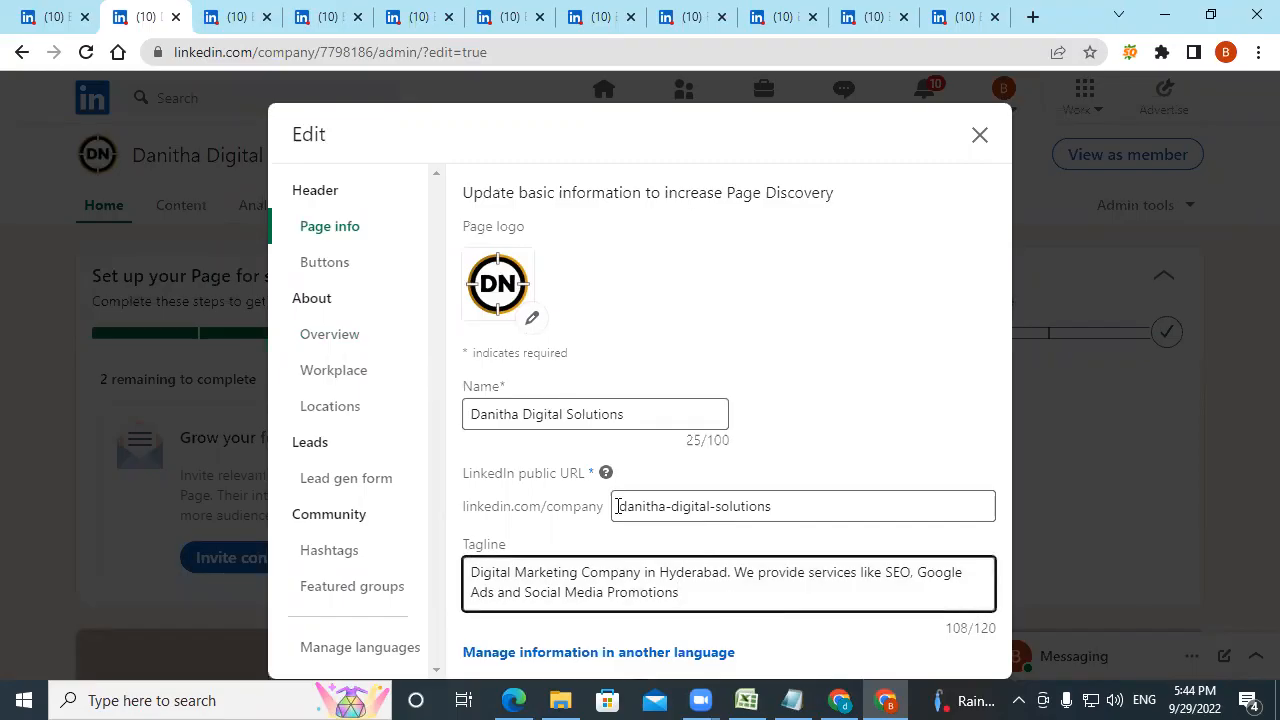
- View the custom button's name choices in the Buttons section without changing them, and close the page editor
left_click(340, 265)
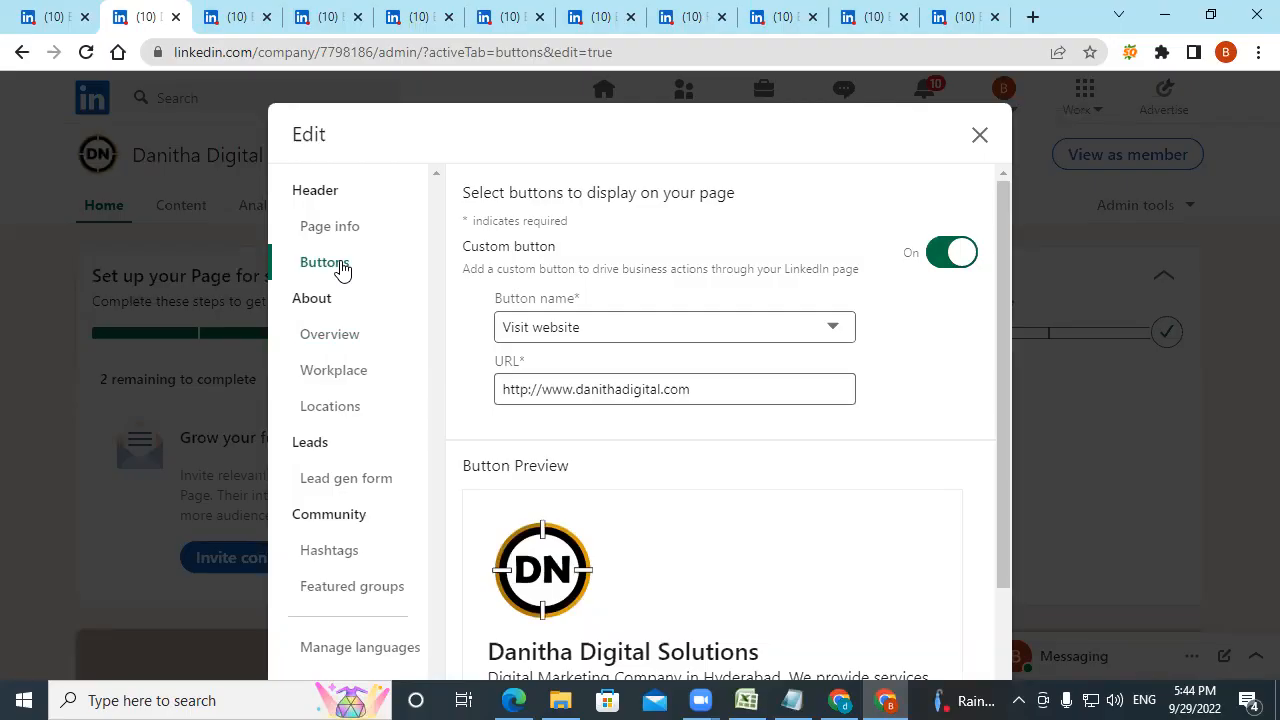
left_click(603, 331)
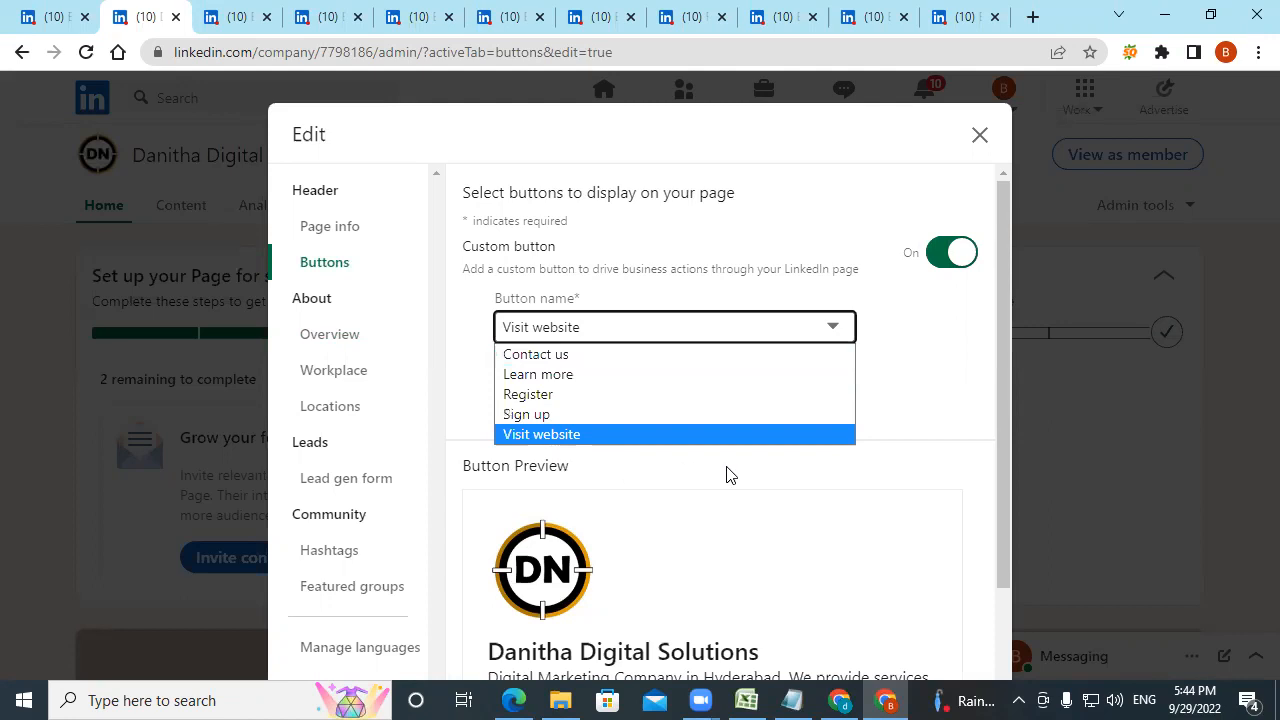
left_click(924, 364)
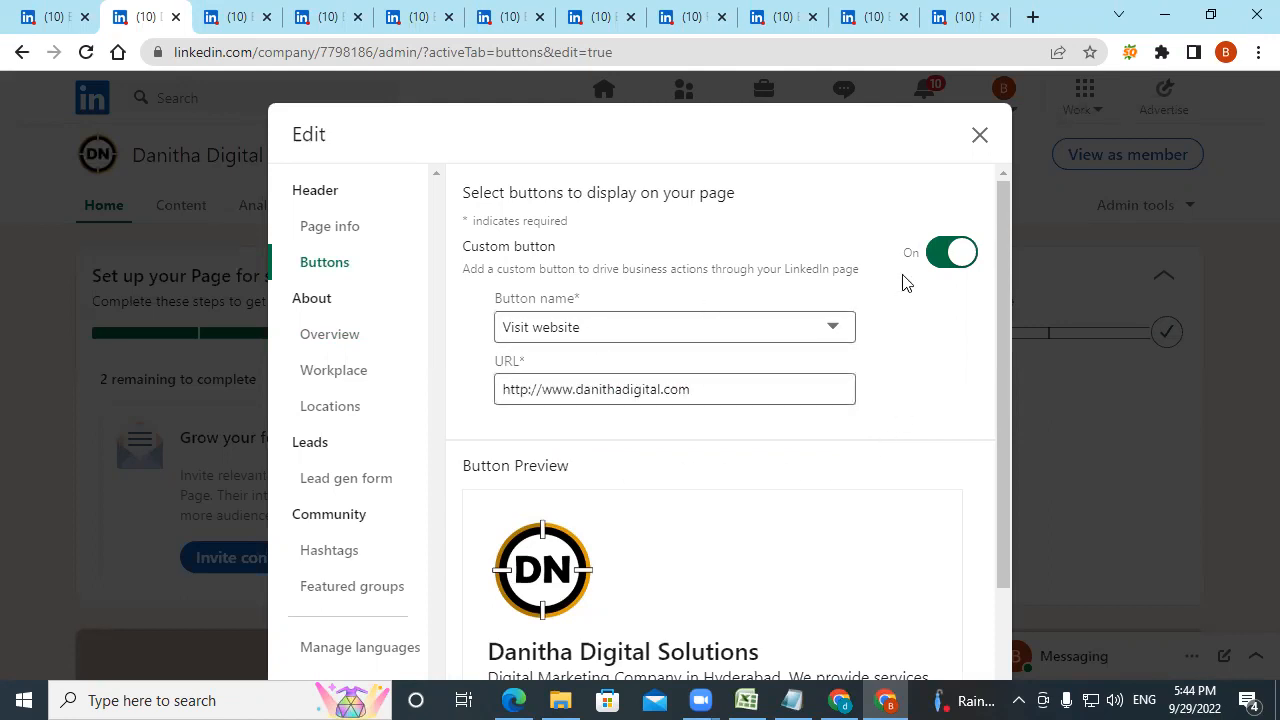
left_click(980, 134)
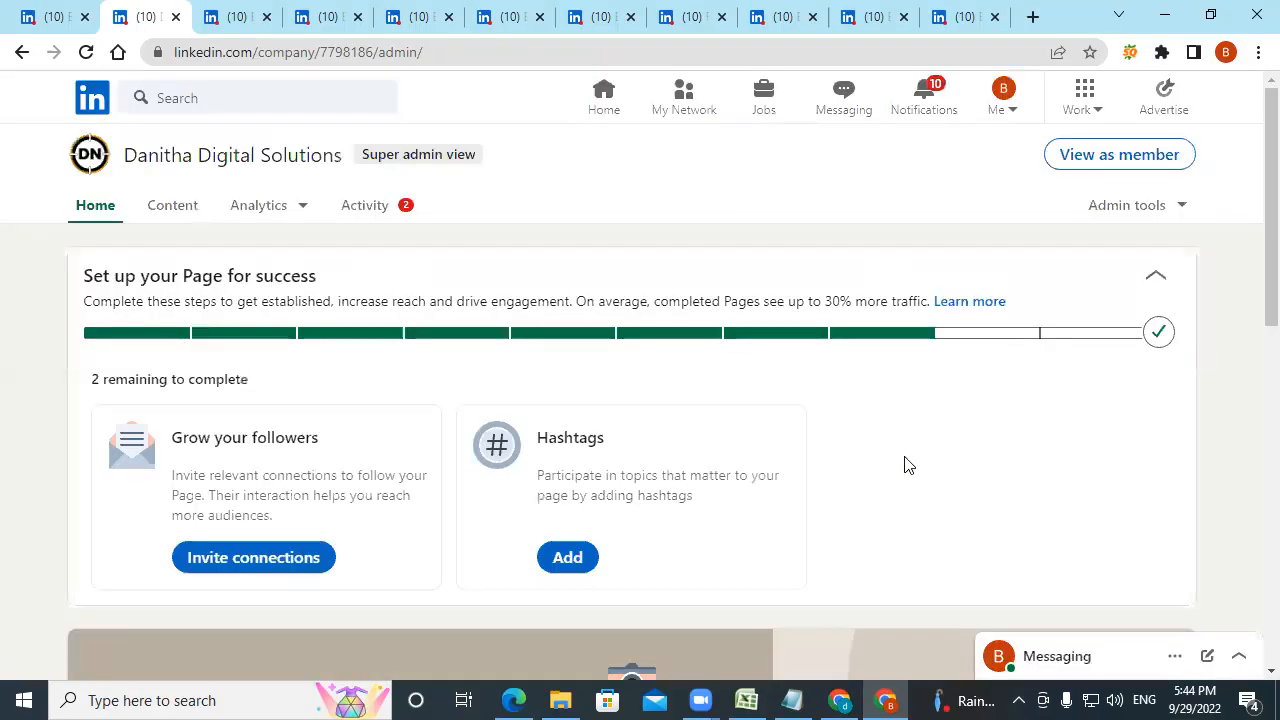
- Reopen the company page editor and view the Buttons section down to the button preview
scroll(770, 522, "down", 5)
scroll(777, 514, "up", 2)
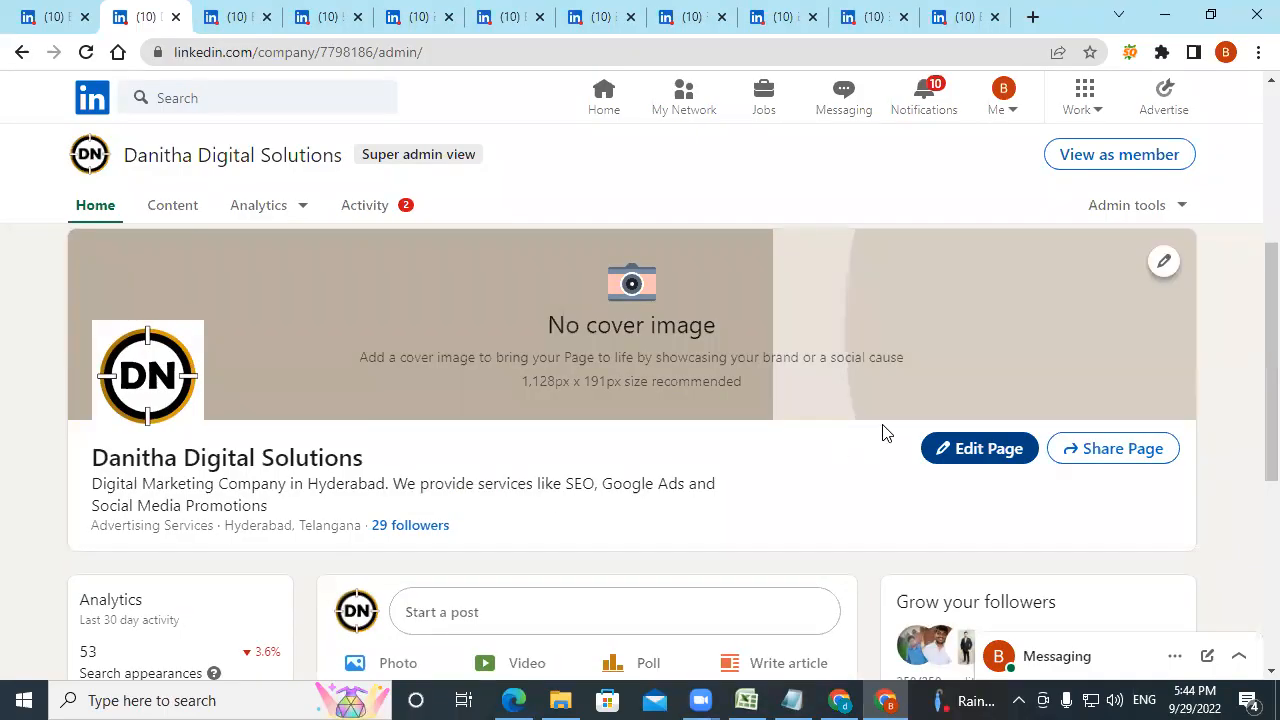
left_click(950, 460)
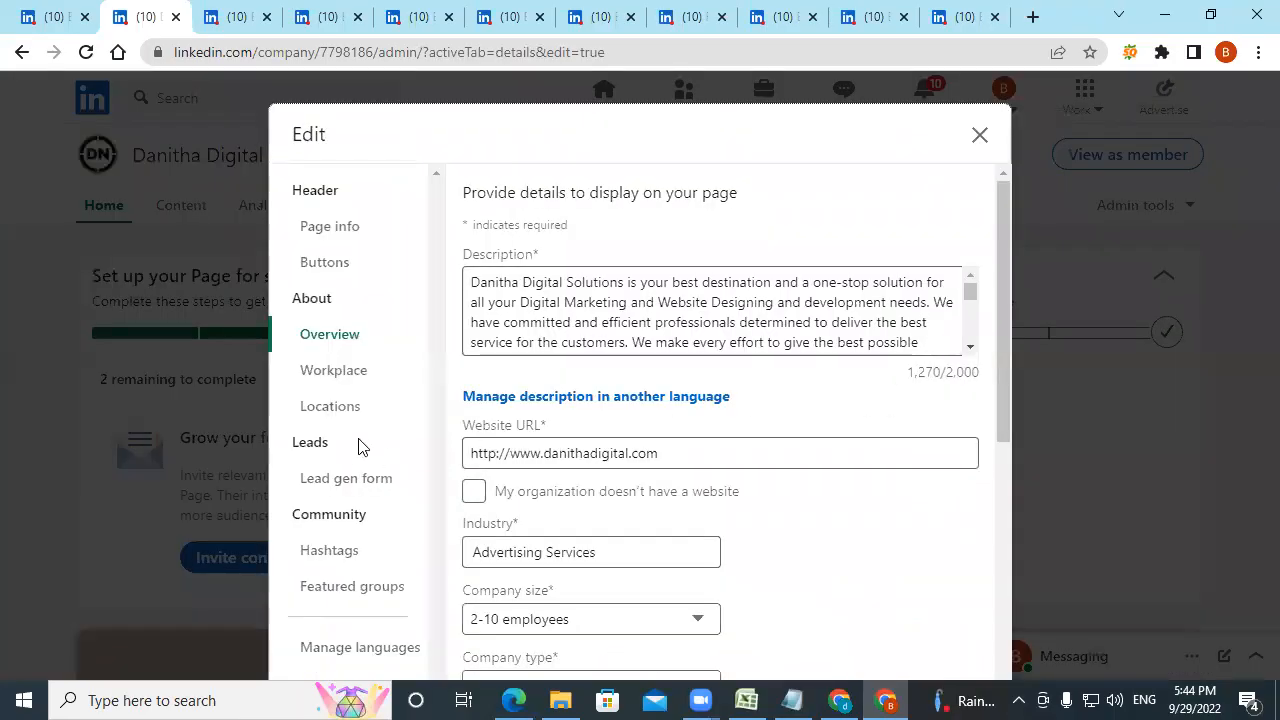
left_click(322, 264)
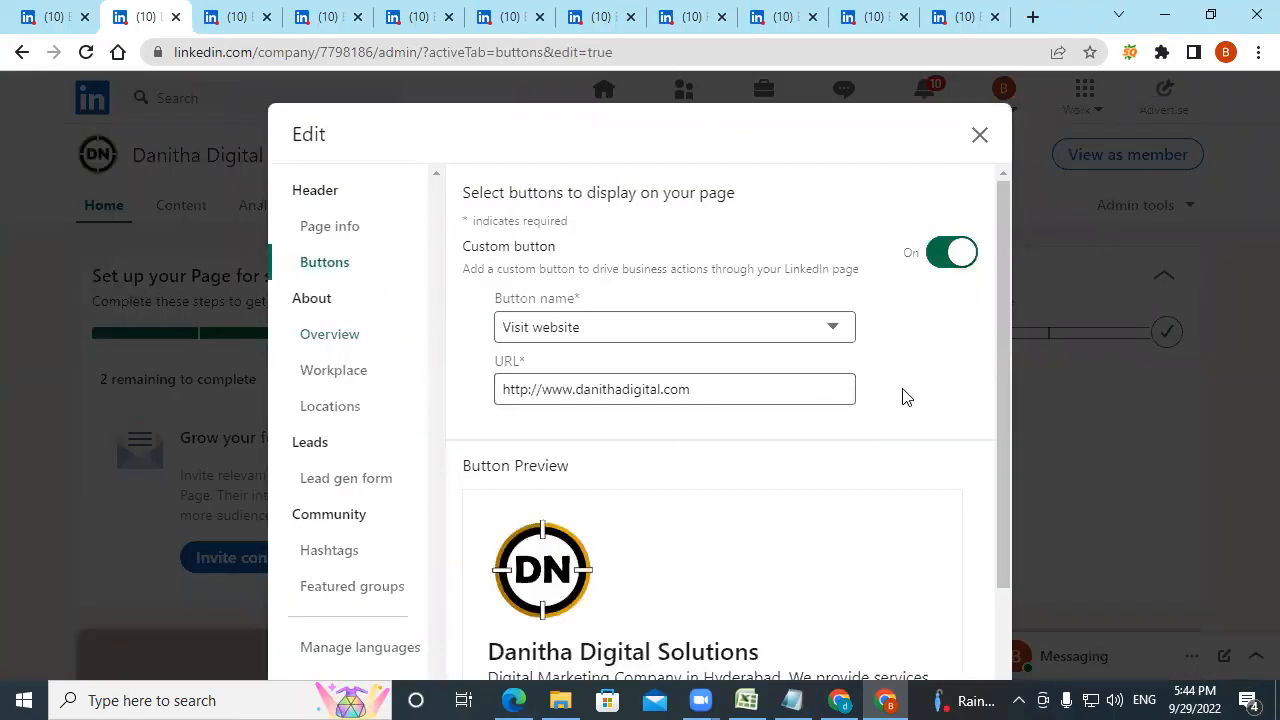
scroll(900, 415, "down", 1)
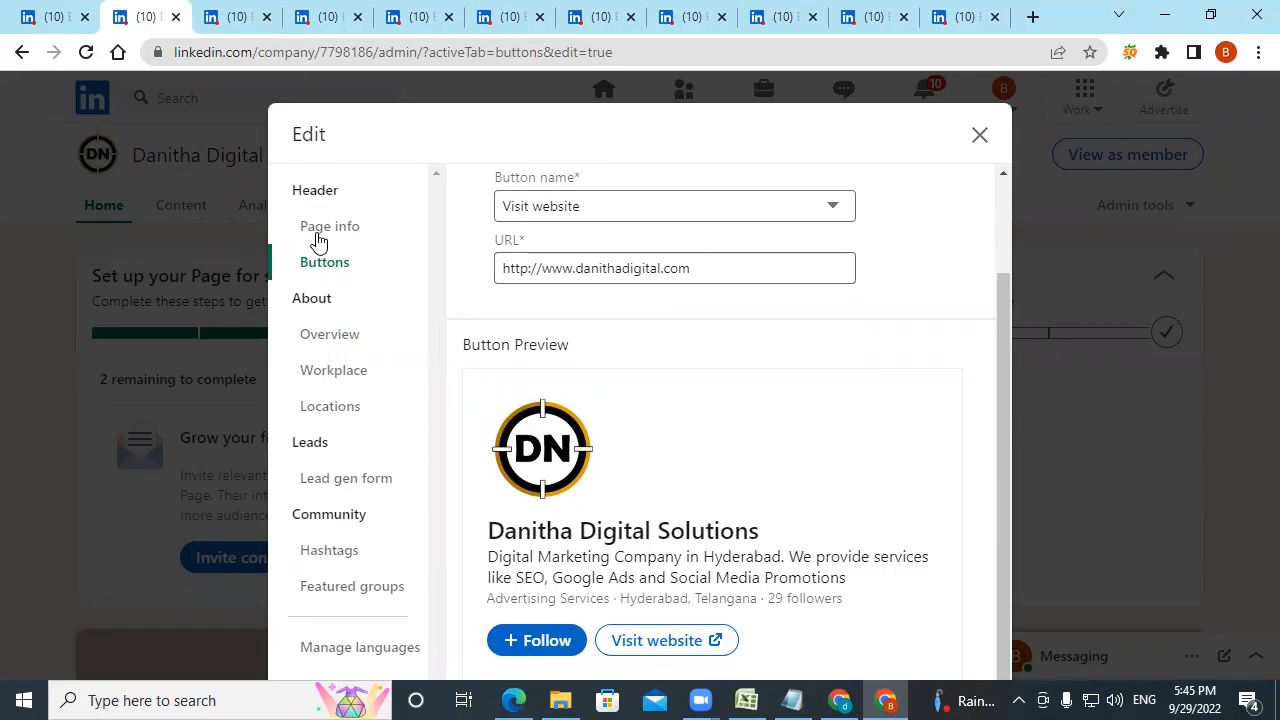
- Examine the Overview section from the description through website, industry, company size and type to the specialties
left_click(314, 342)
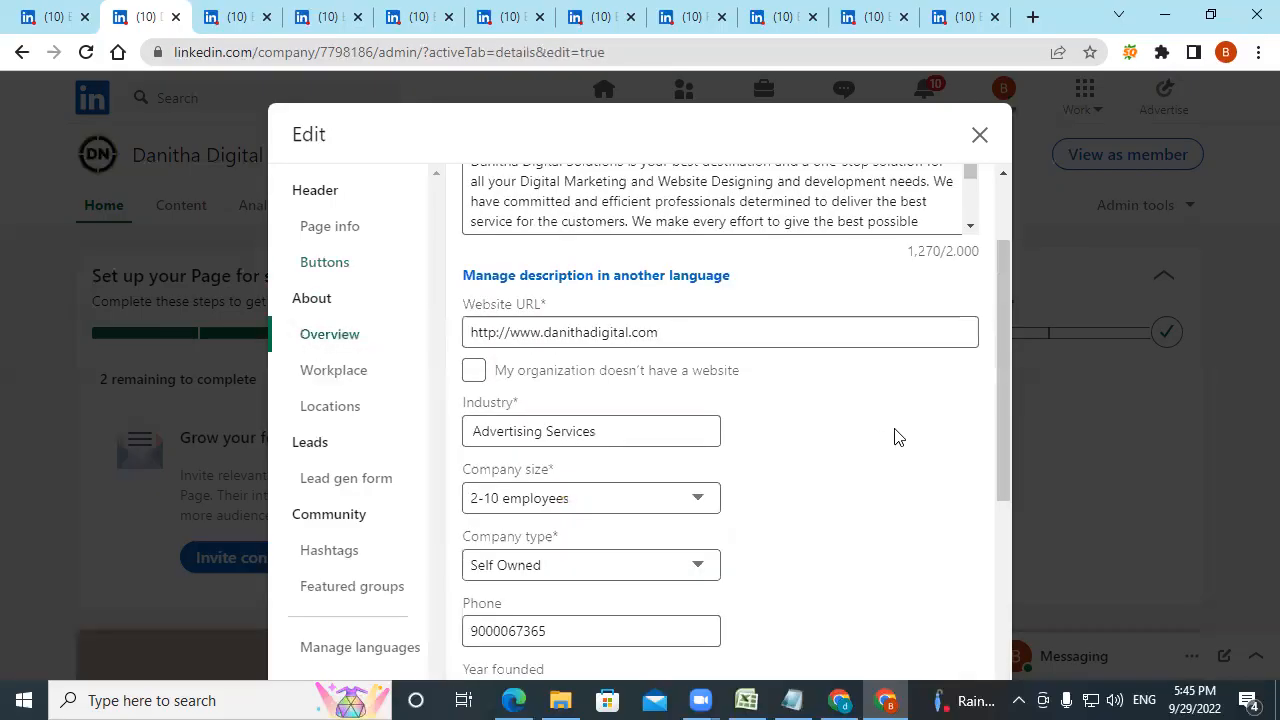
scroll(894, 434, "up", 2)
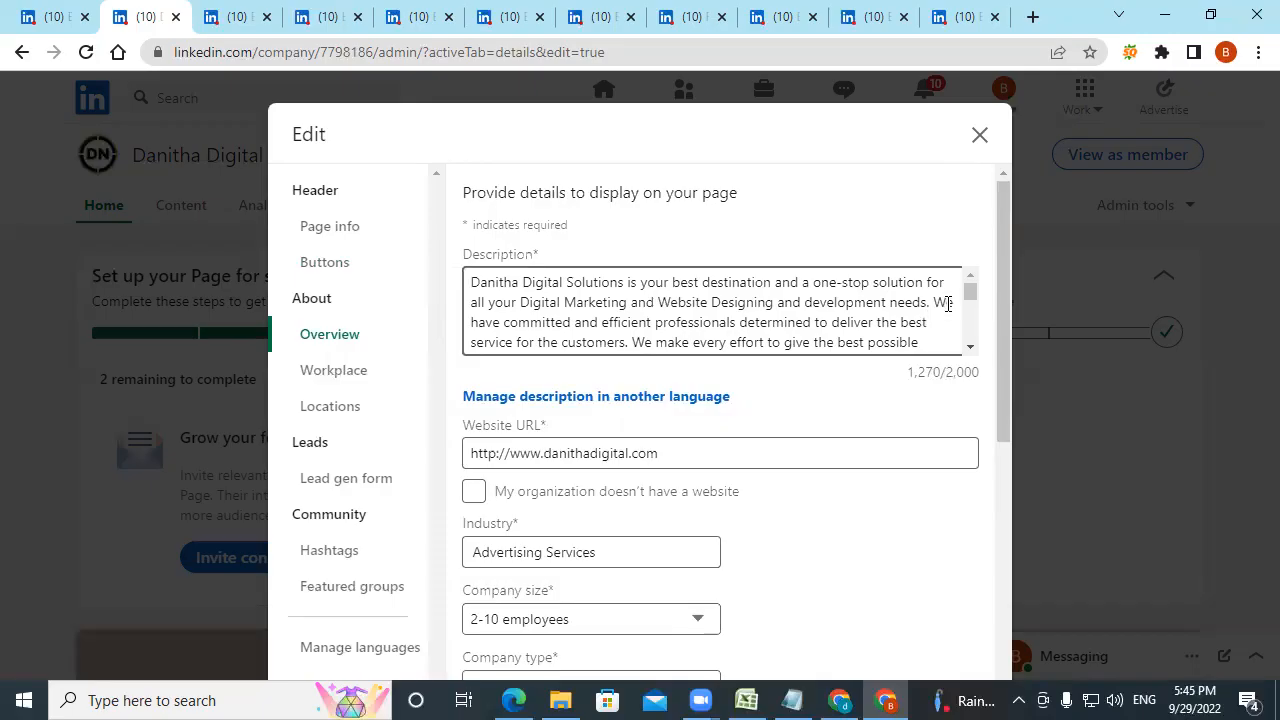
scroll(948, 304, "down", 2)
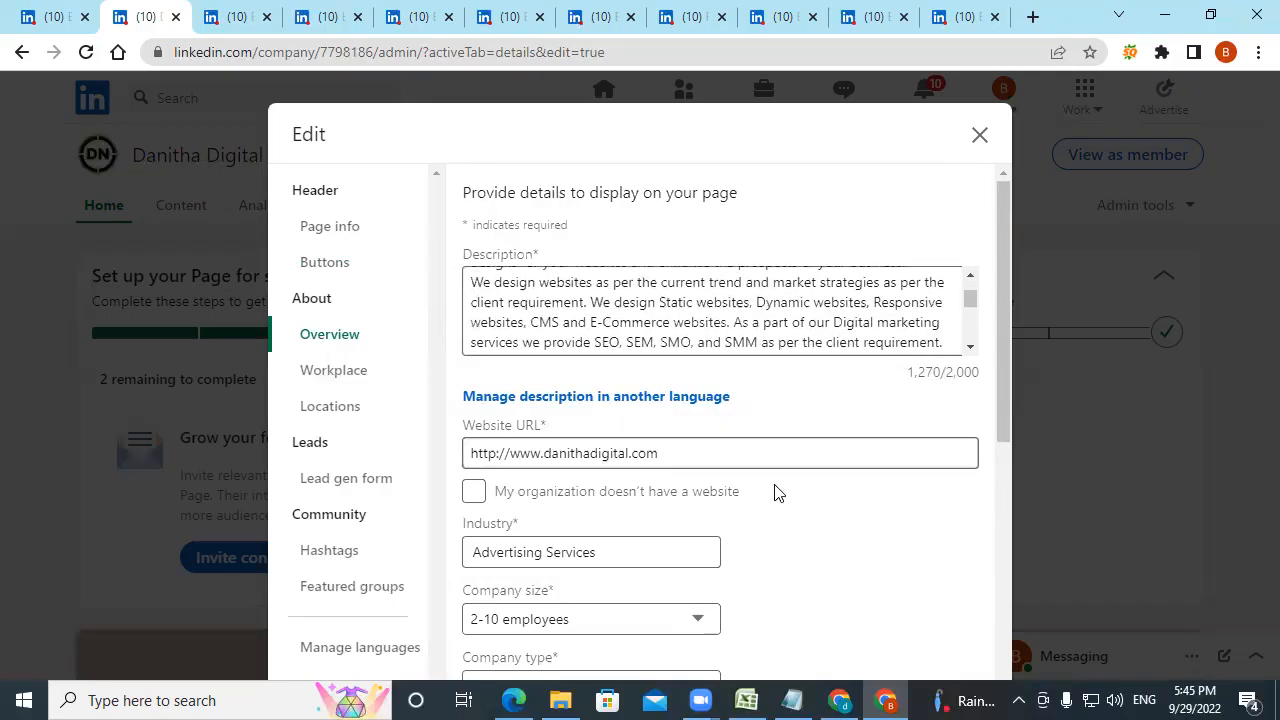
scroll(846, 534, "down", 2)
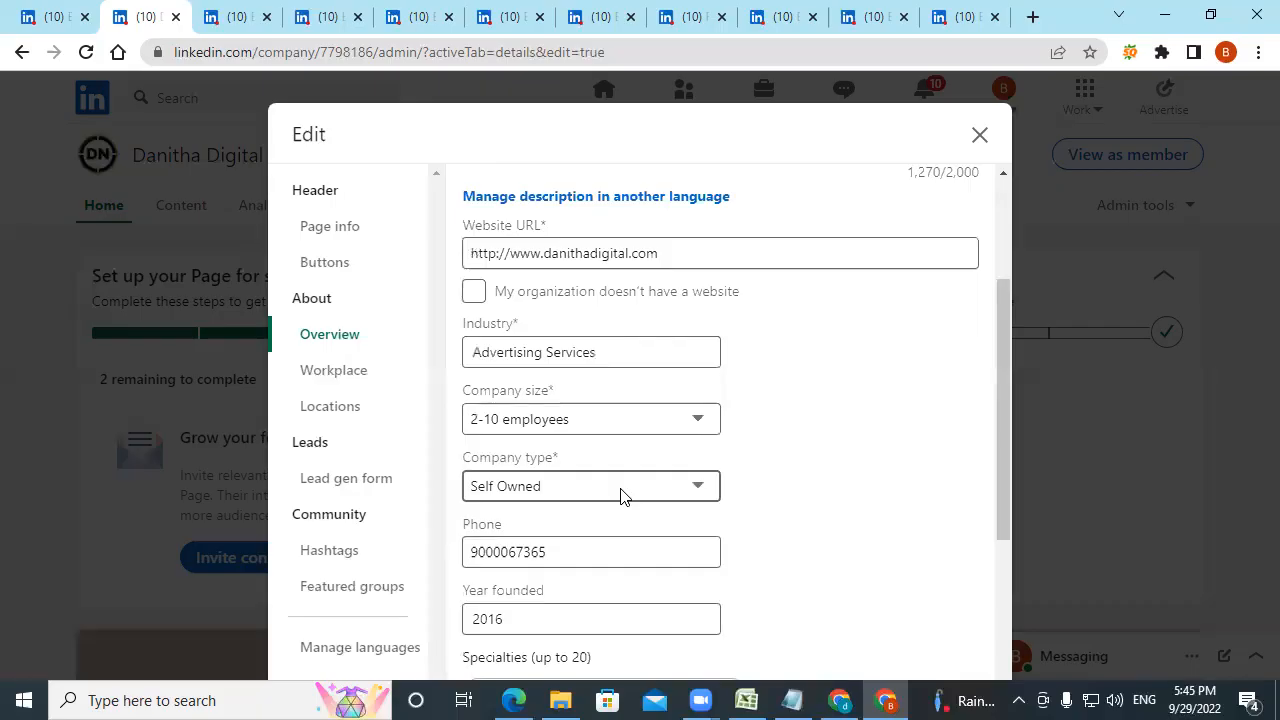
scroll(618, 485, "down", 1)
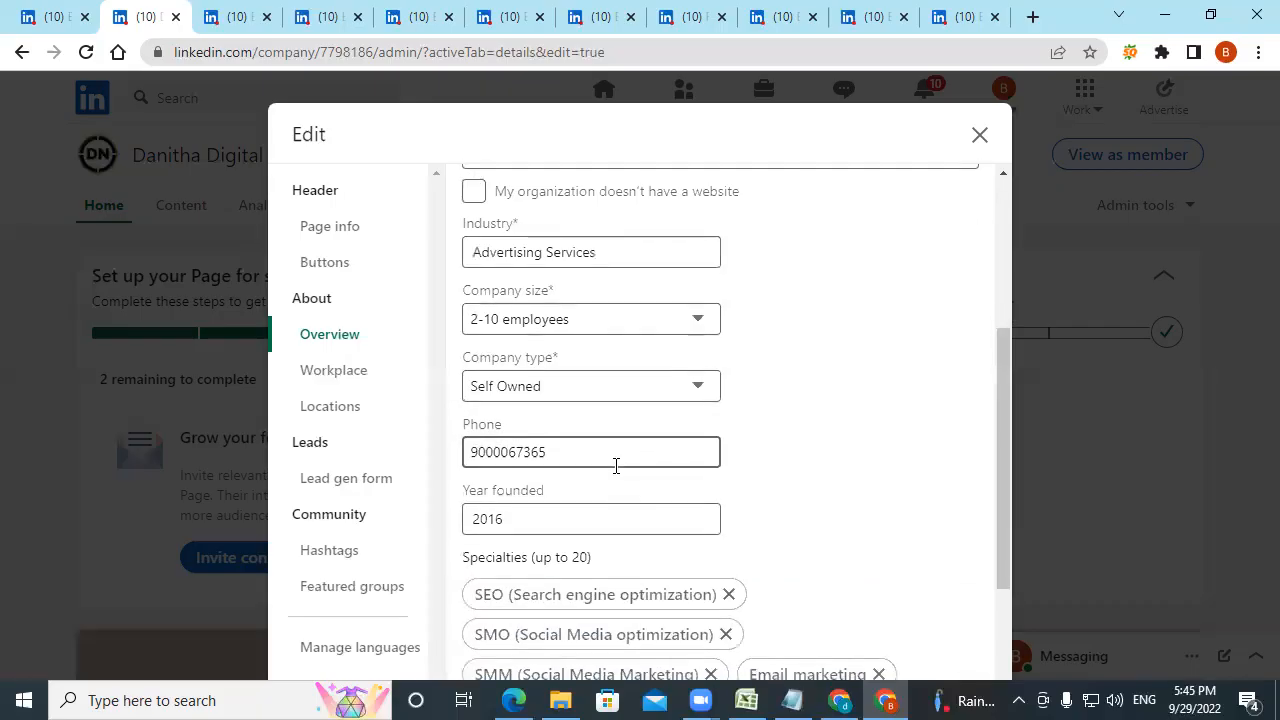
scroll(863, 520, "down", 1)
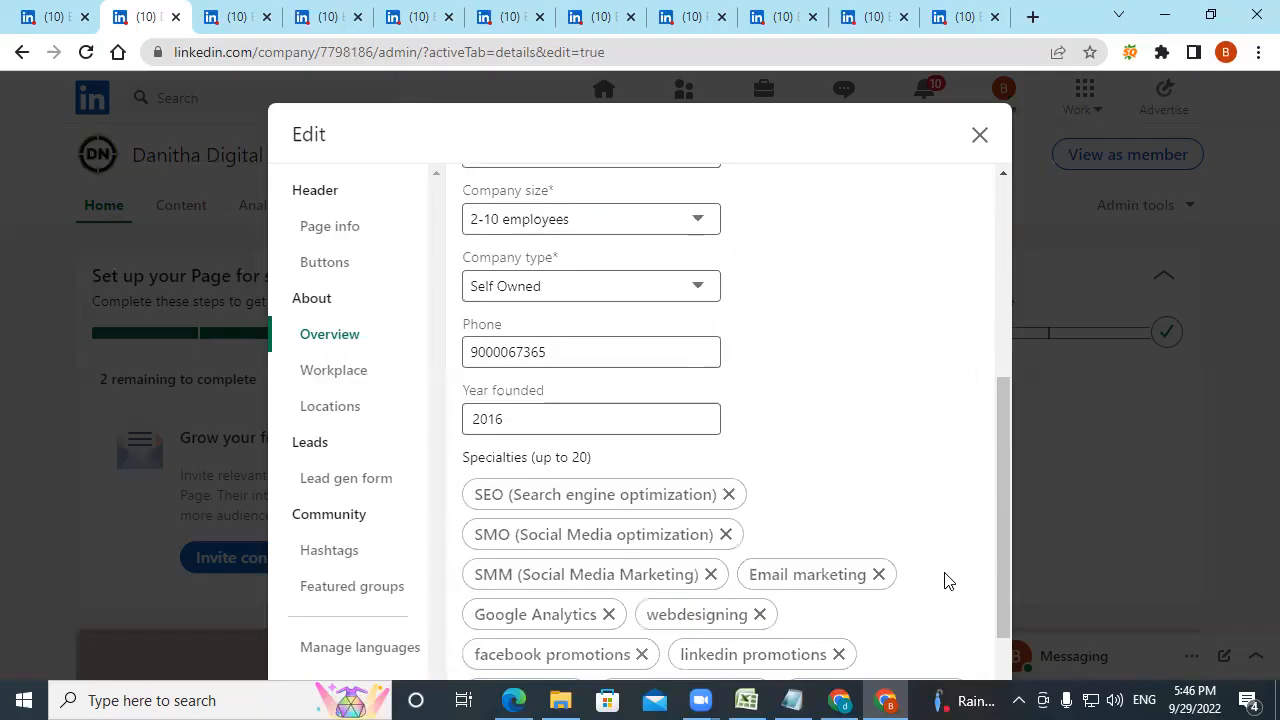
scroll(948, 580, "down", 1)
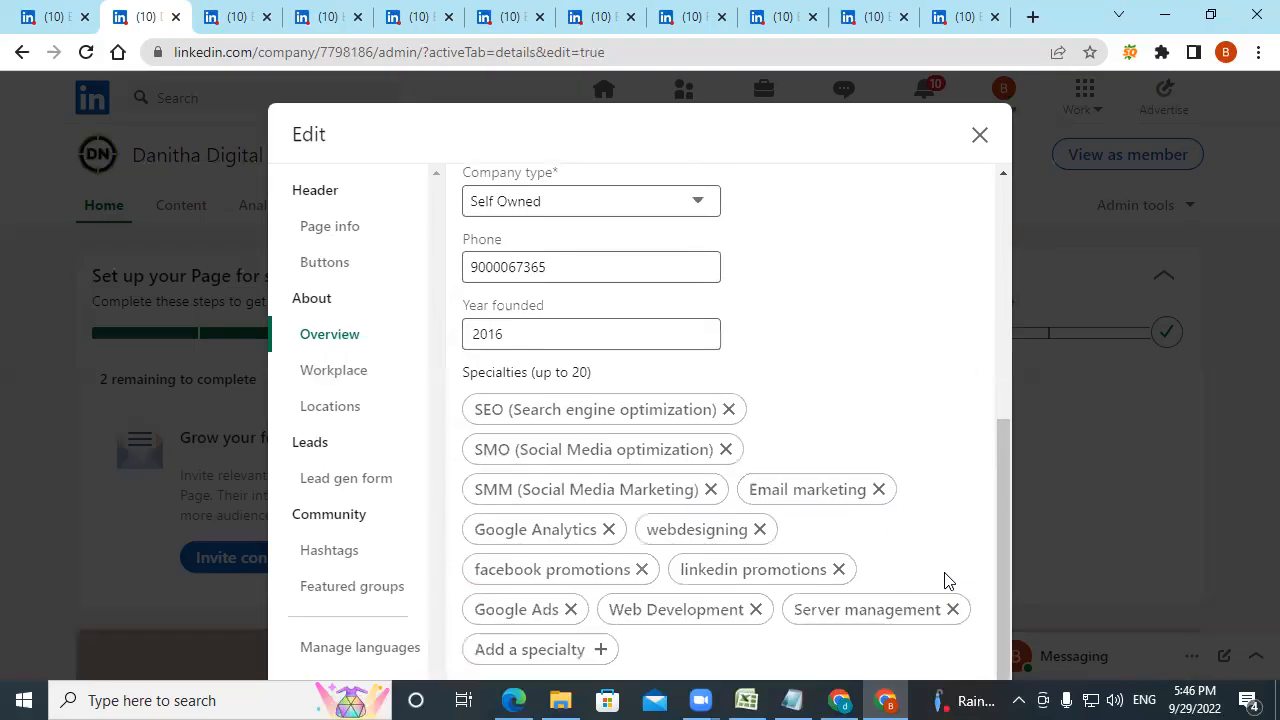
- Add the sample specialty "yjhcfikufukfg" to the company's specialties and remove it again
left_click(554, 645)
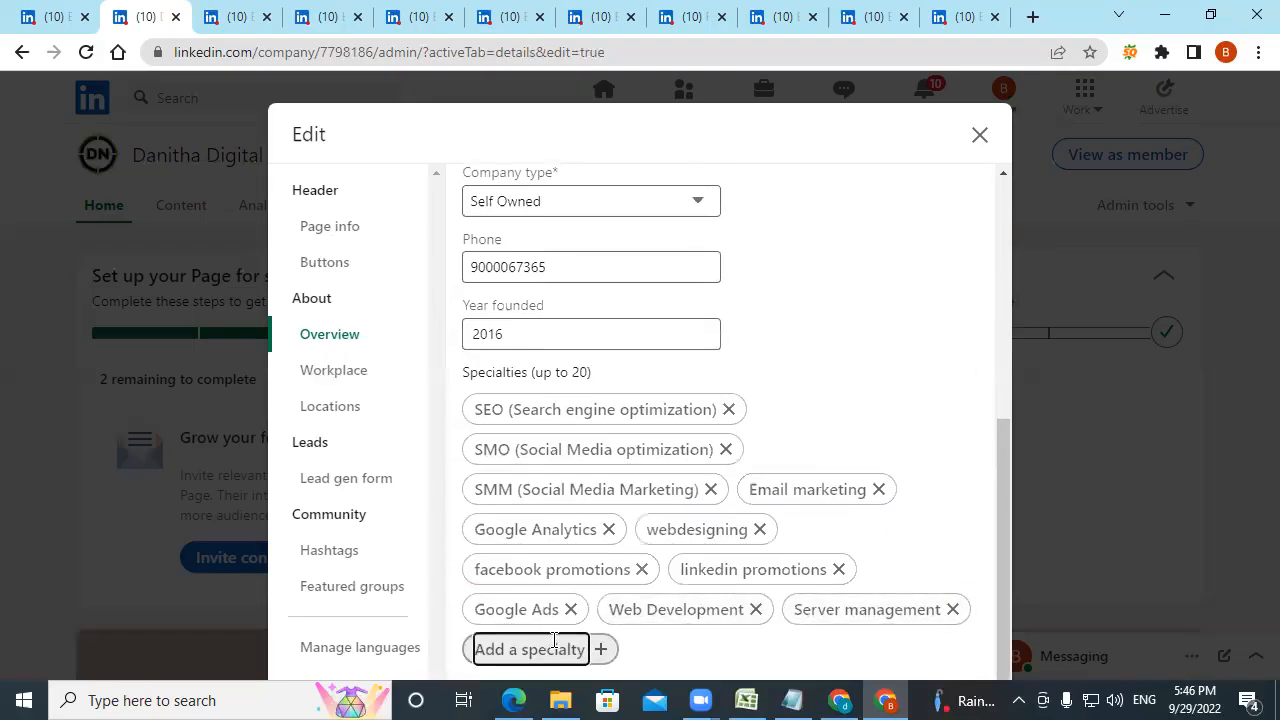
type("yjhcfikufukfg")
key("Return")
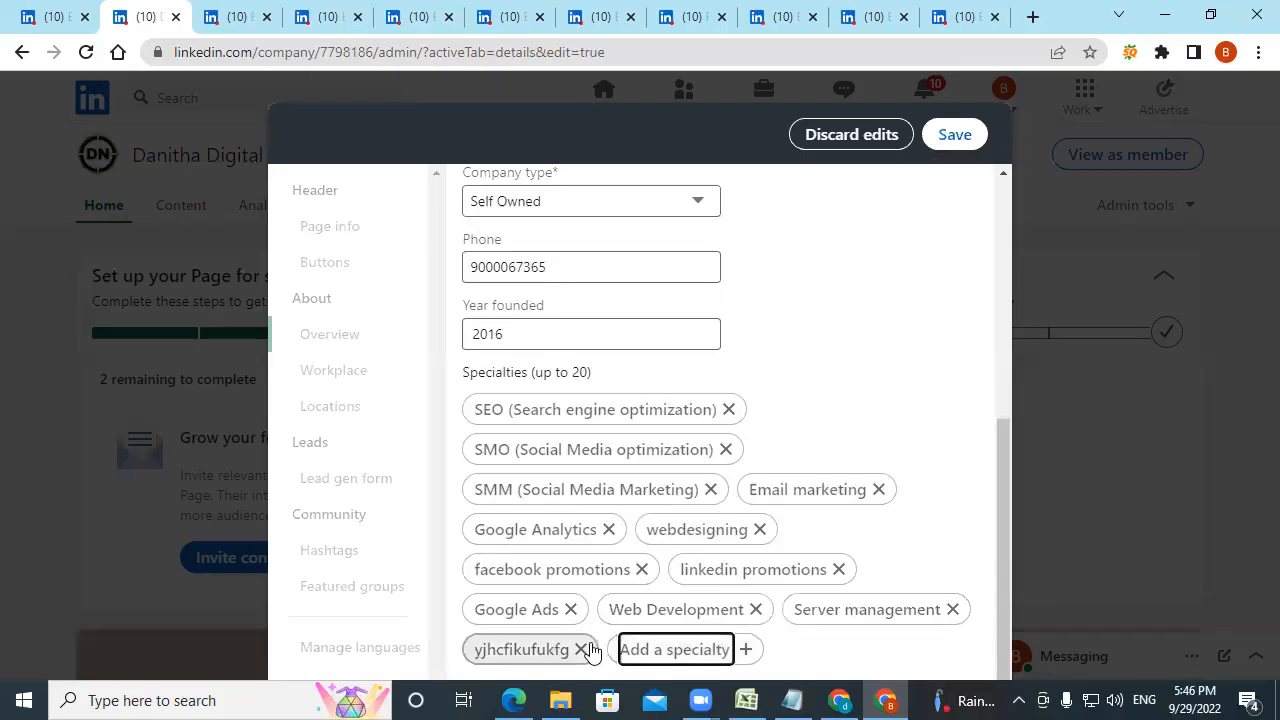
left_click(580, 649)
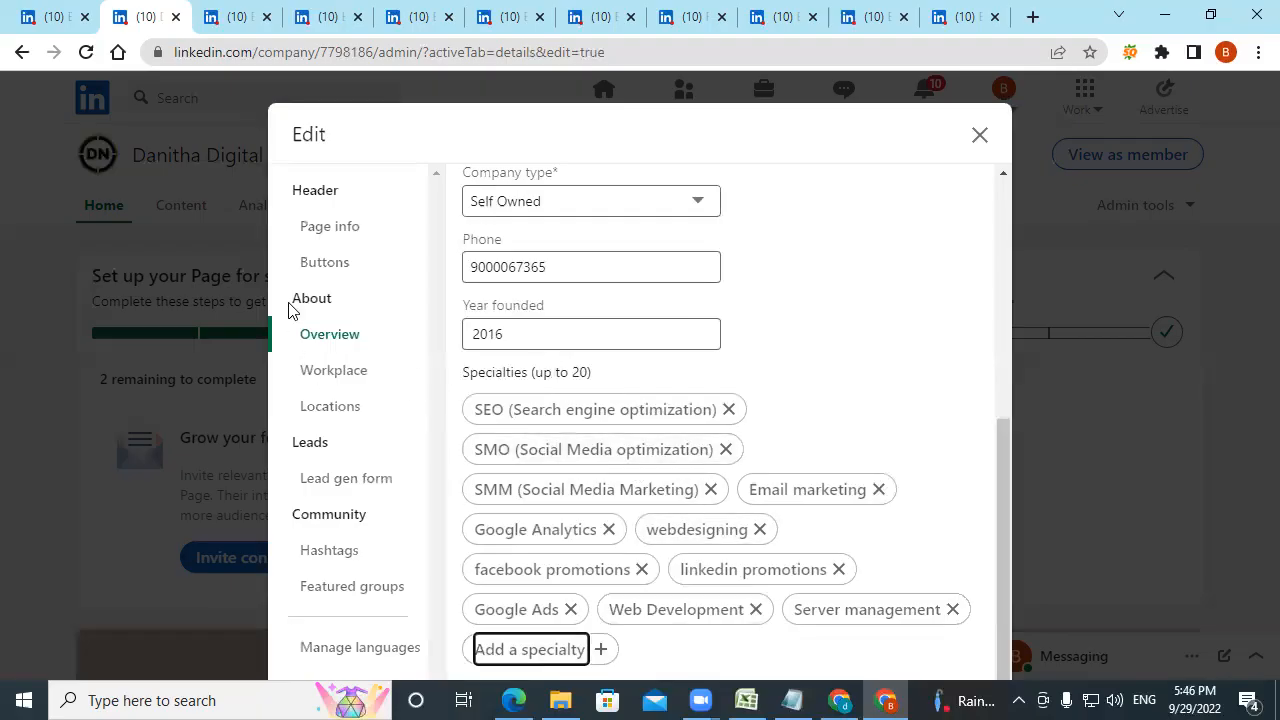
- Turn on the Workplace module, view the primary workplace policy options without choosing one, and turn the module off again
left_click(329, 371)
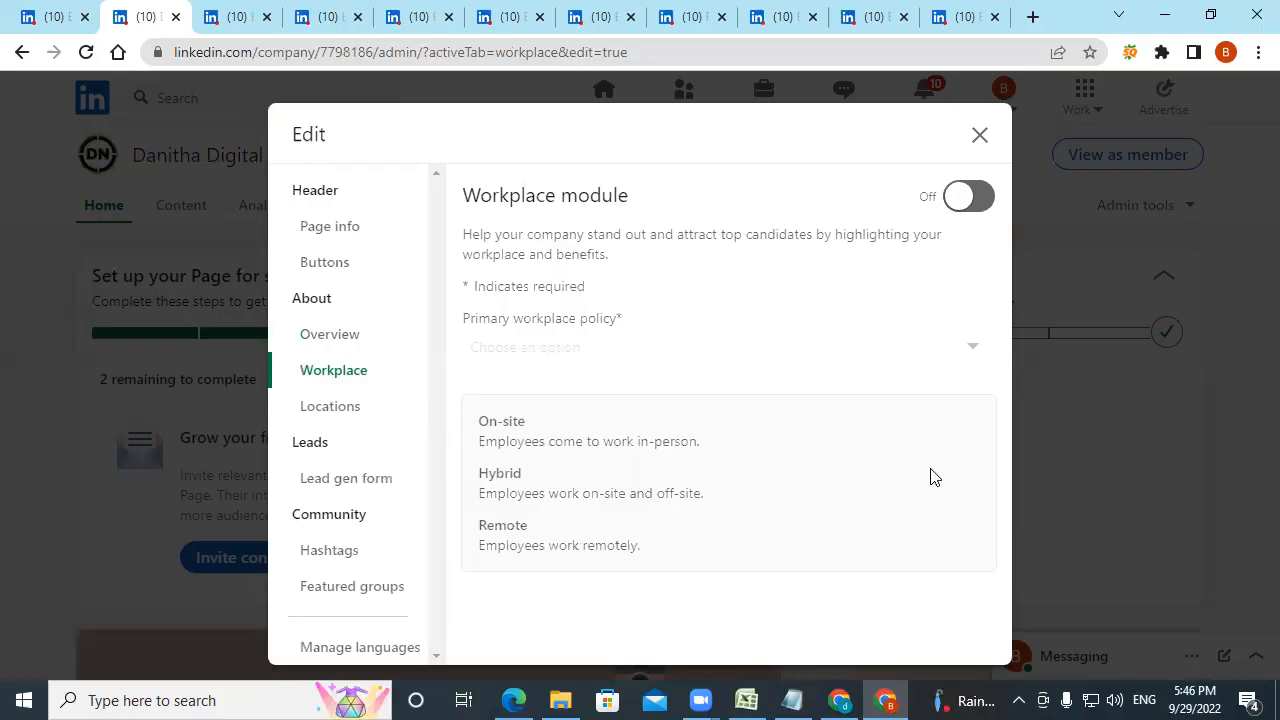
left_click(970, 198)
left_click(658, 350)
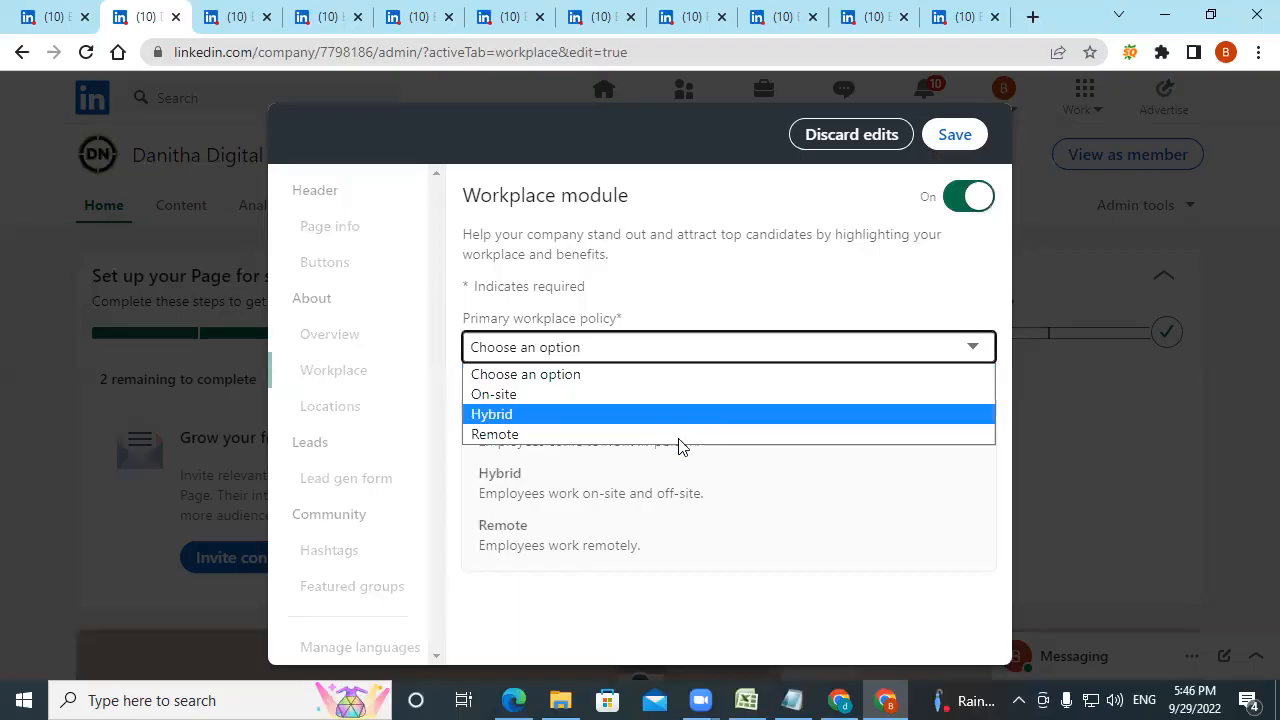
left_click(951, 277)
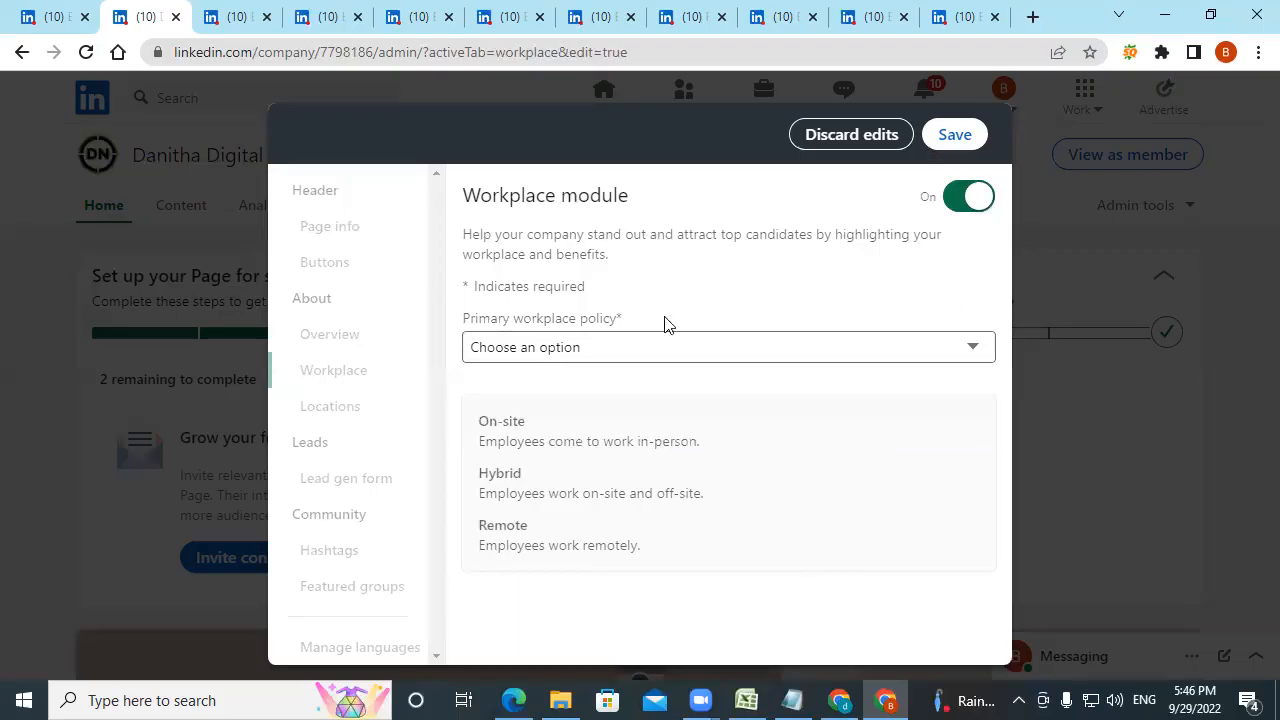
left_click(962, 200)
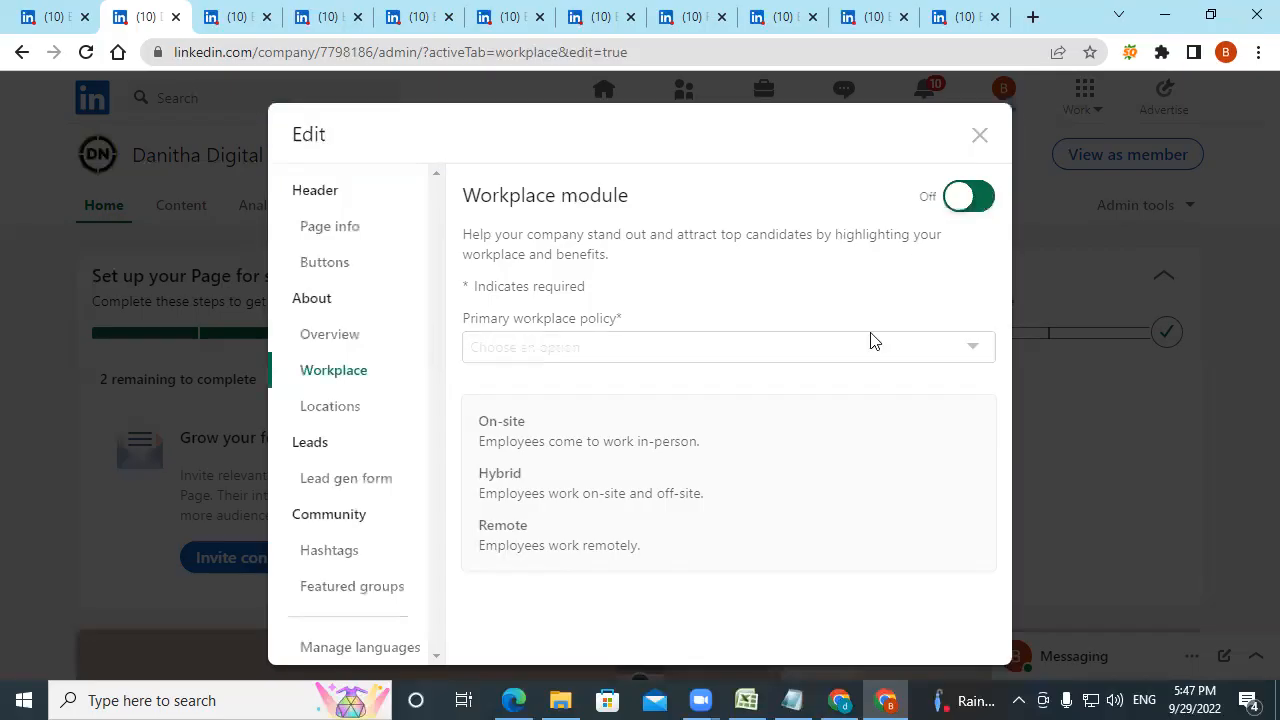
- Open the primary location in the Locations section for editing and view its address fields down to the primary location option
left_click(328, 412)
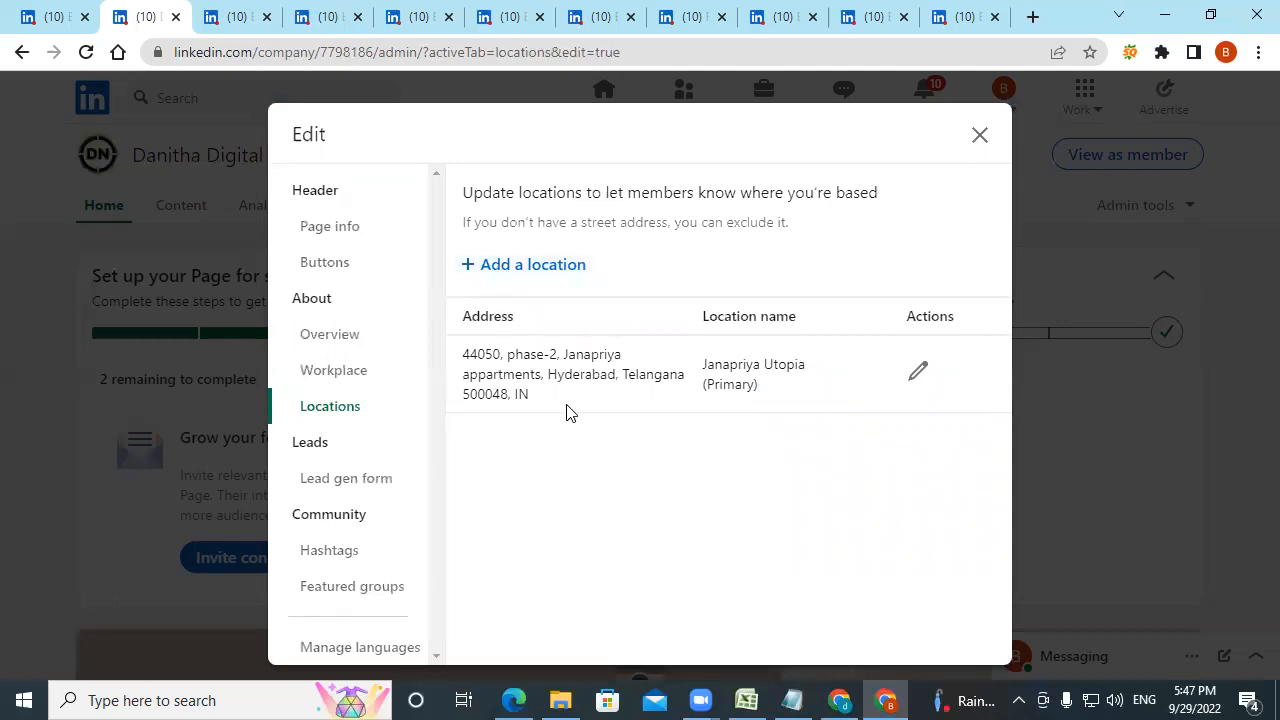
left_click(917, 388)
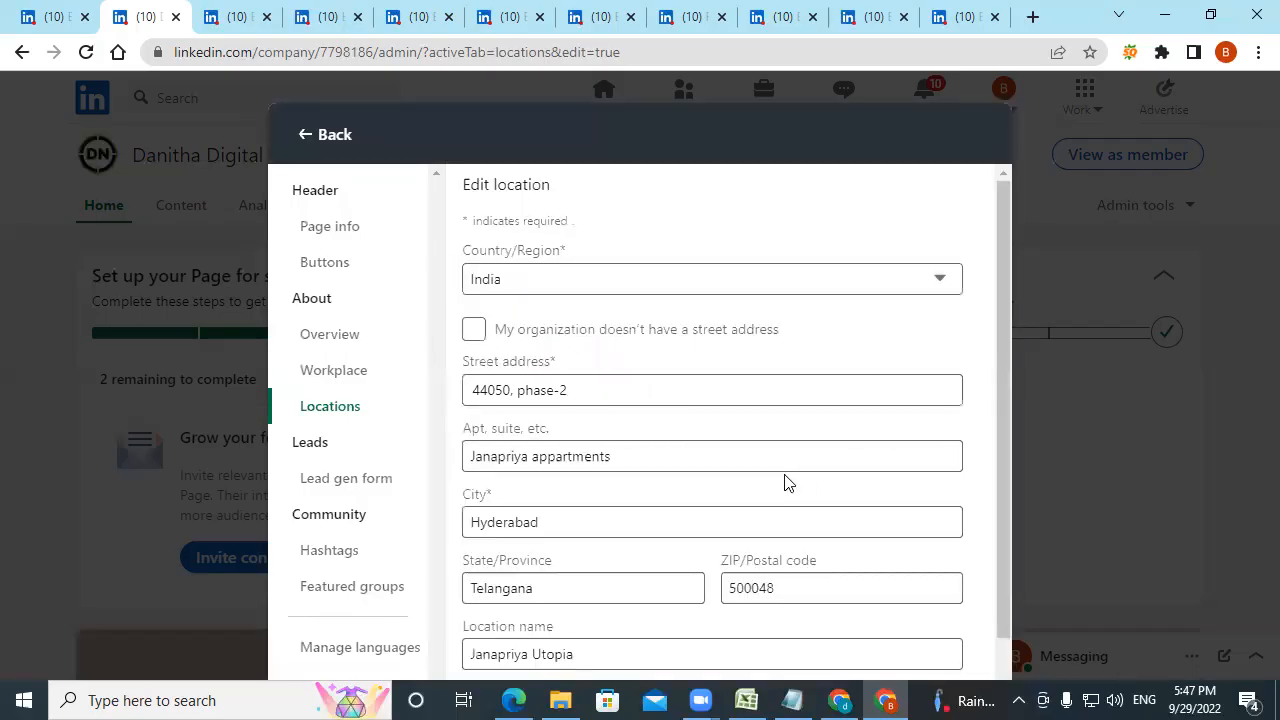
scroll(790, 478, "down", 1)
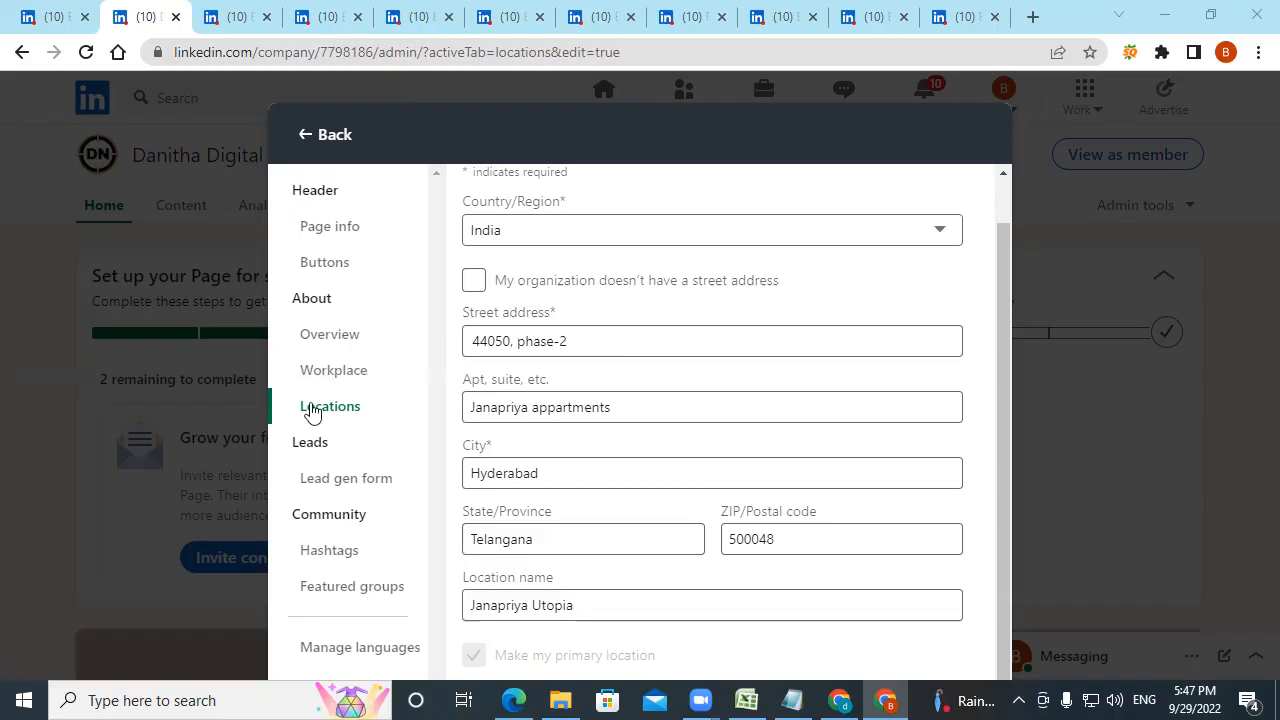
- Turn on the lead gen form in the Leads section and set its CTA to Request free demo
left_click(309, 480)
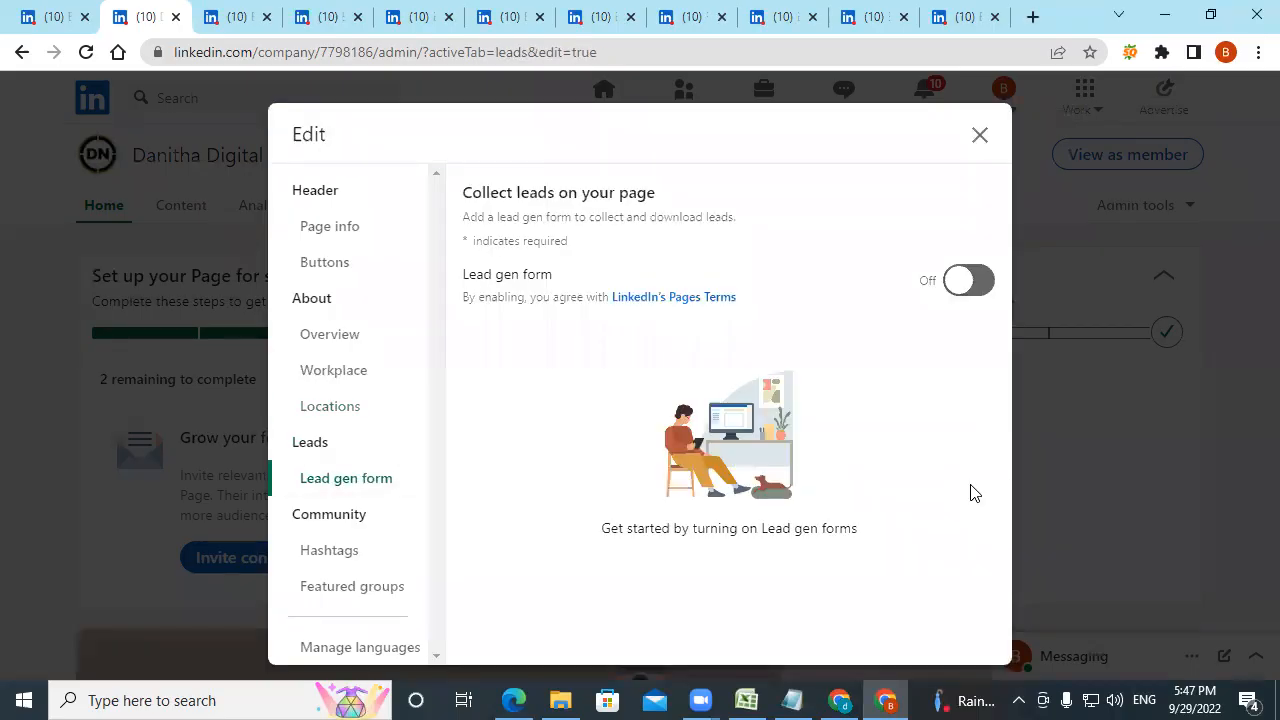
left_click(975, 283)
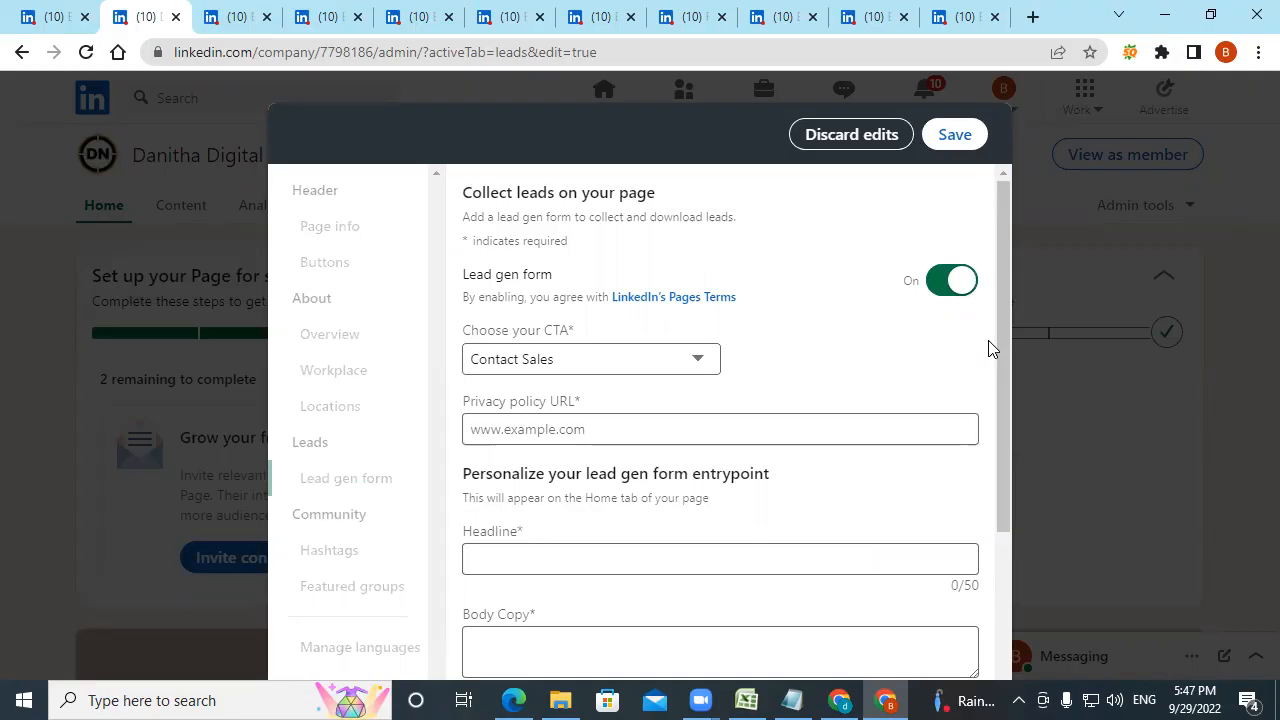
left_click(680, 364)
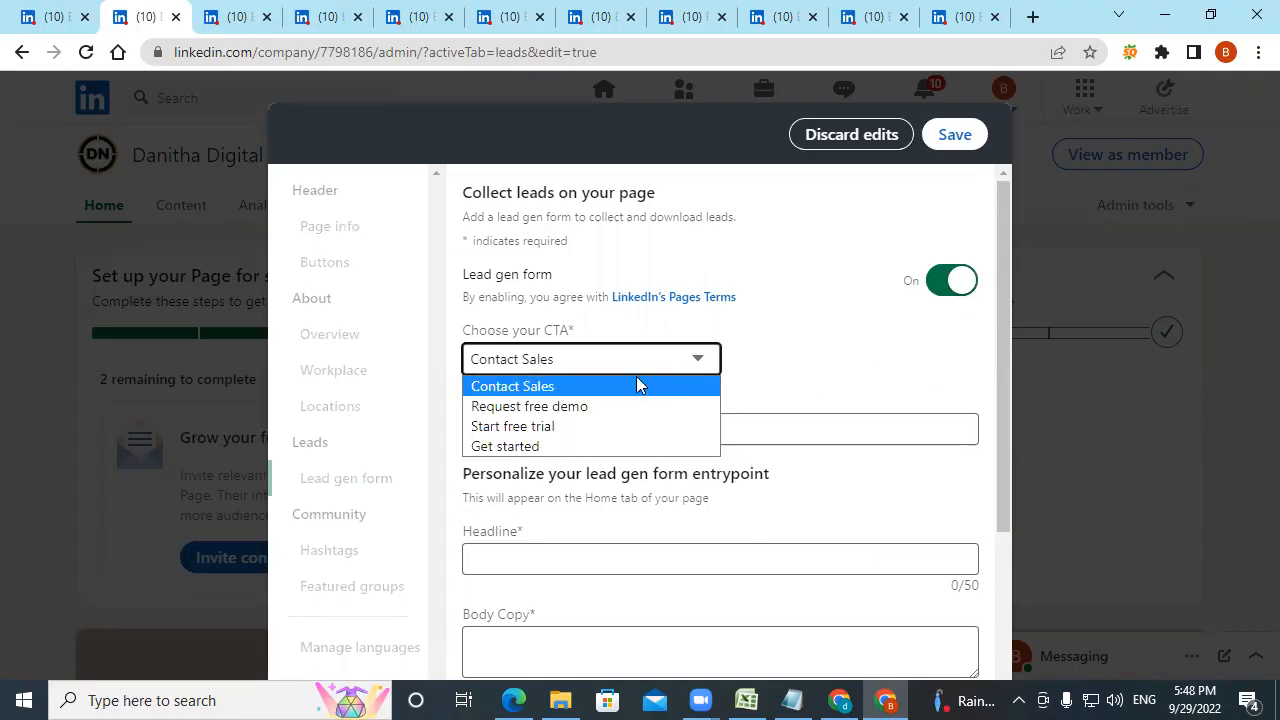
left_click(593, 406)
- View the lead gen form's empty privacy policy URL, headline, body copy and preview, and discard the form edits
left_click(747, 433)
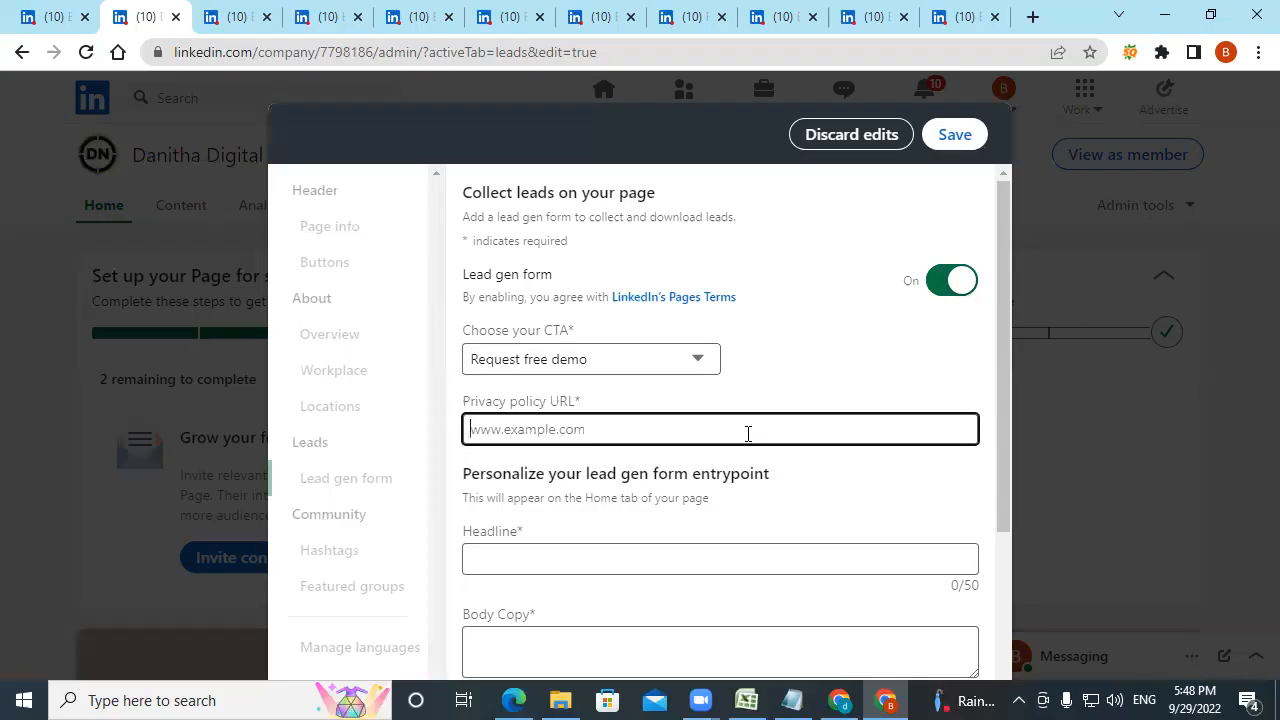
scroll(749, 434, "down", 2)
left_click(571, 451)
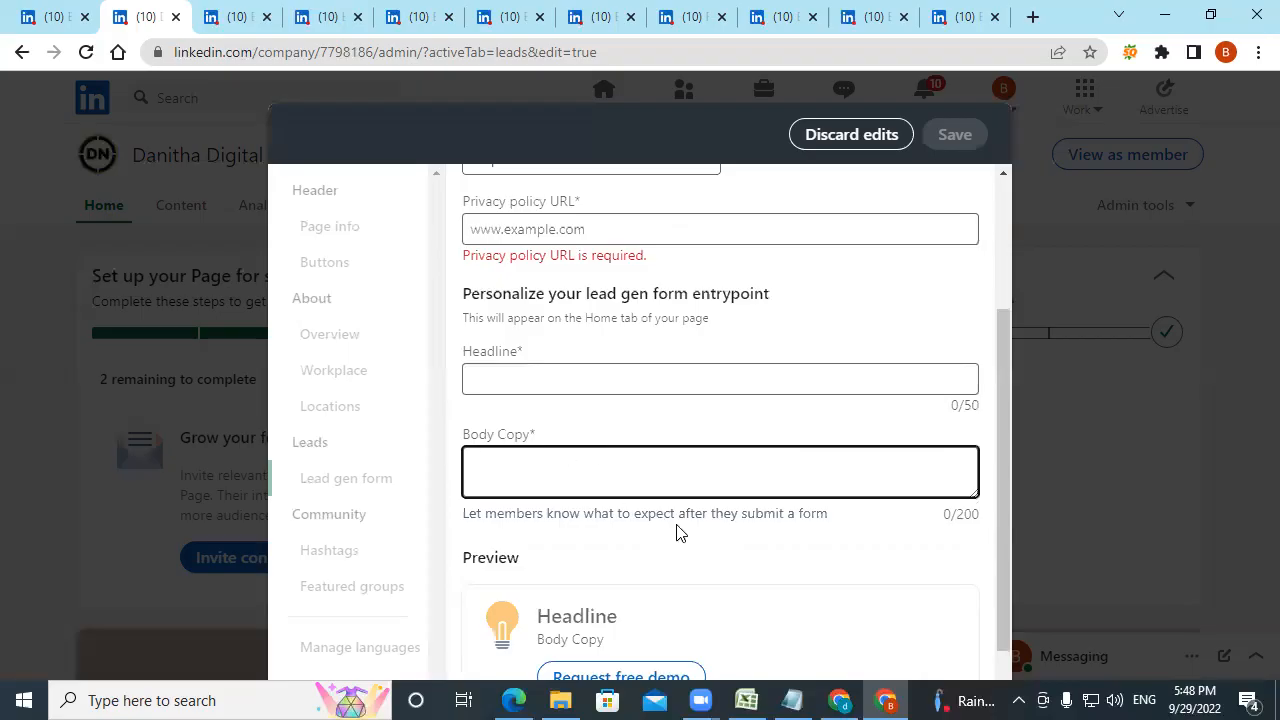
scroll(677, 533, "down", 1)
scroll(843, 505, "up", 2)
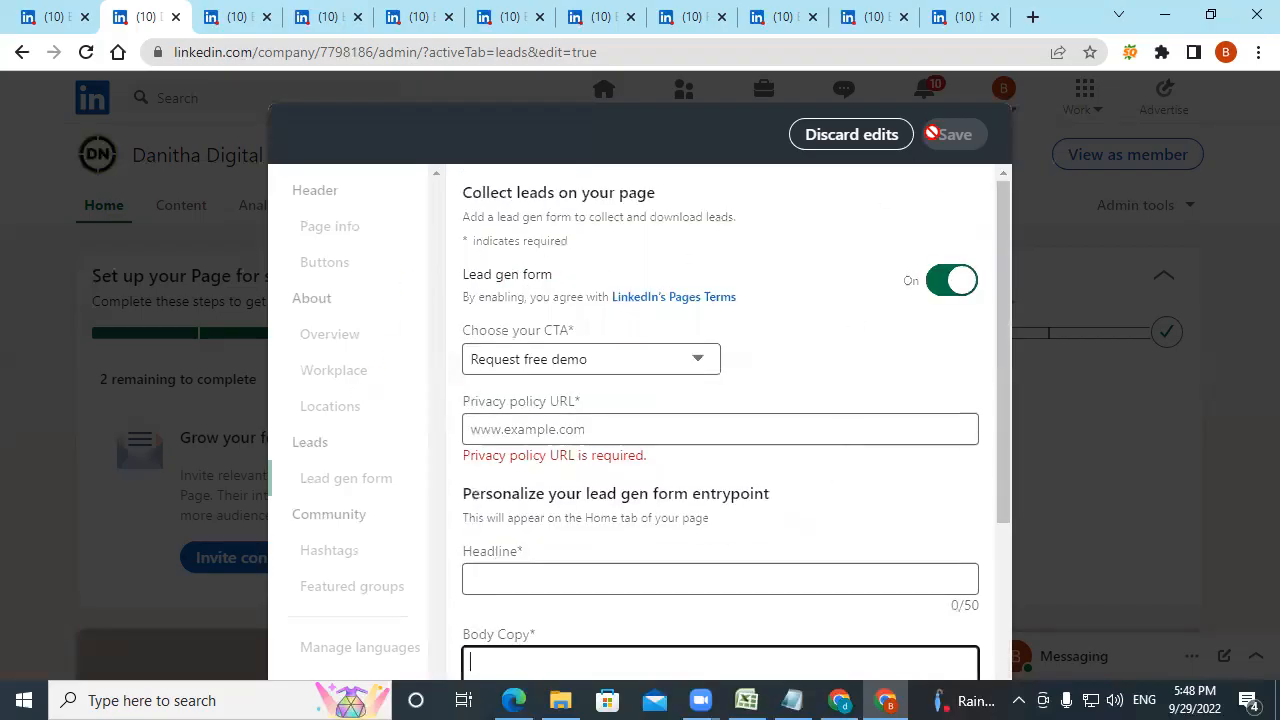
left_click(879, 149)
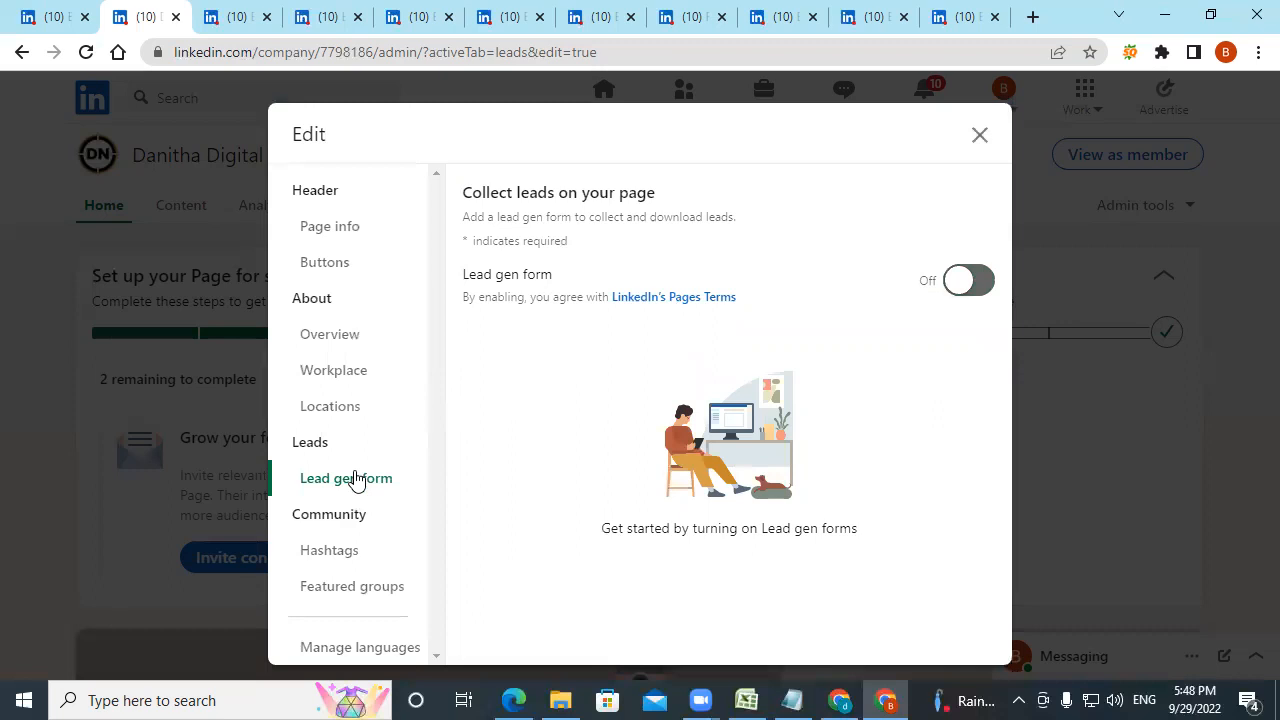
- Add the hashtag #digitalmarketing to the page's community hashtags and discard the edit
left_click(330, 551)
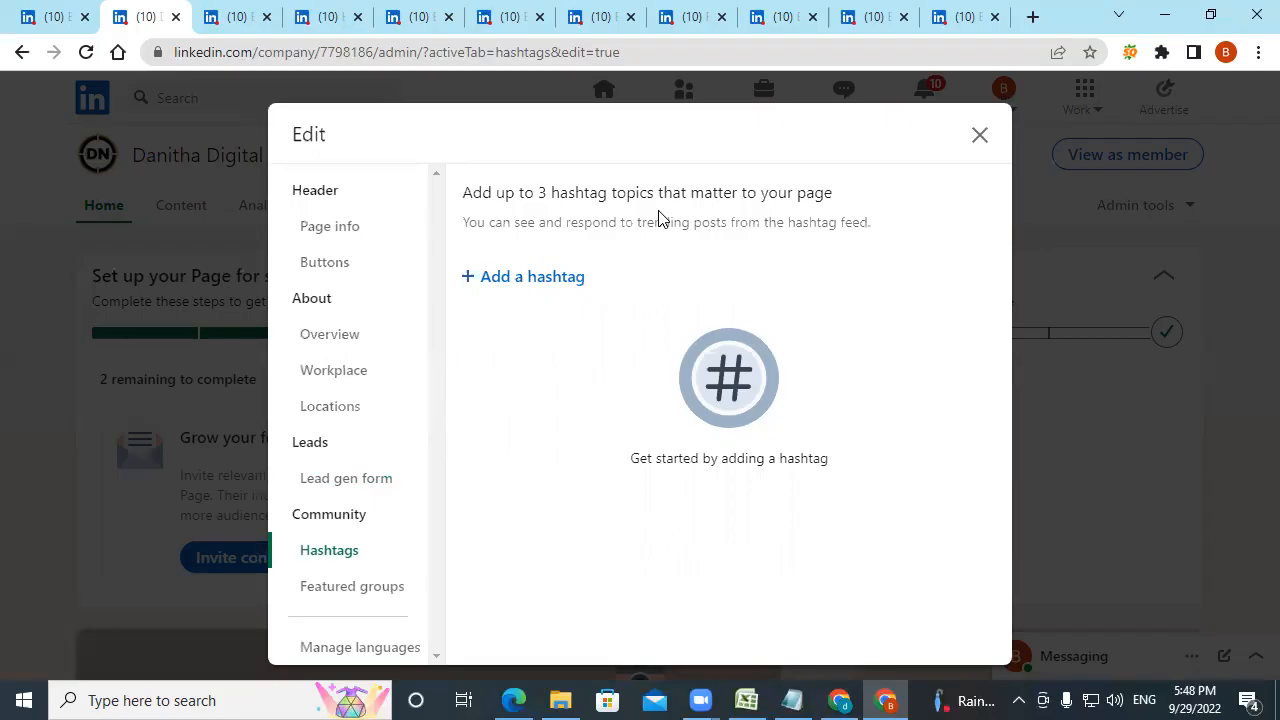
left_click(551, 277)
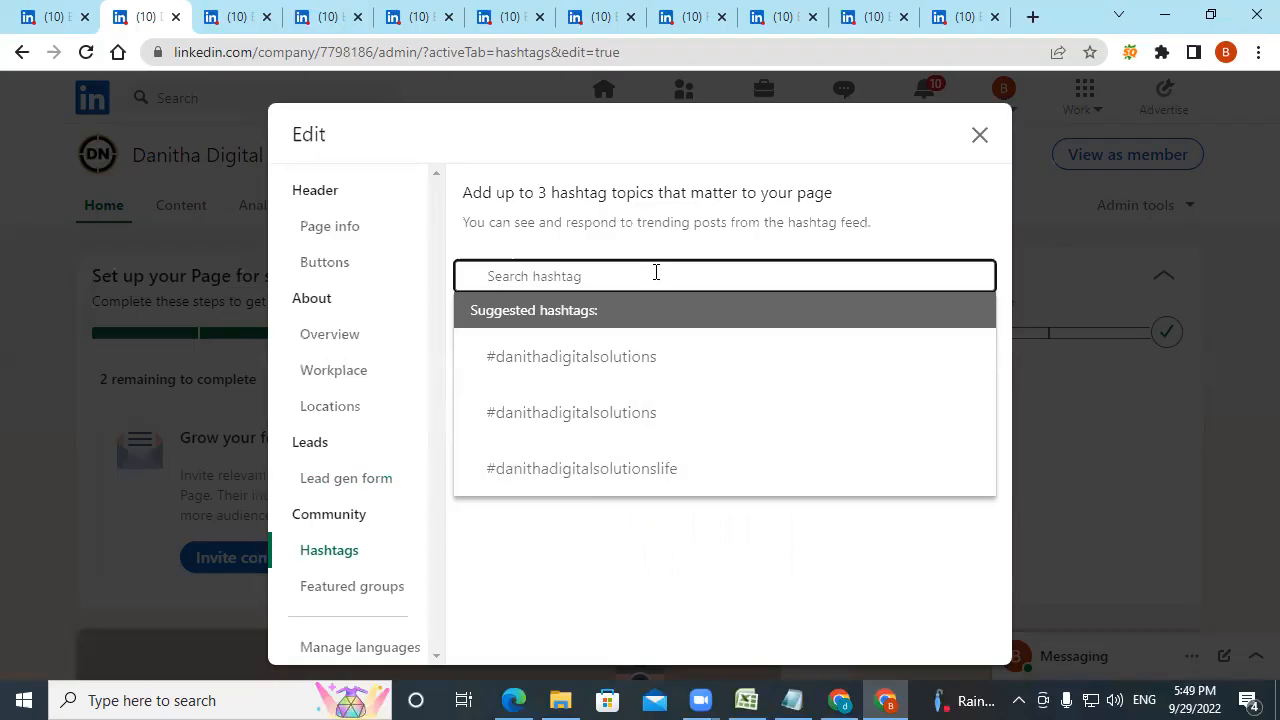
type("#digitalmarketing")
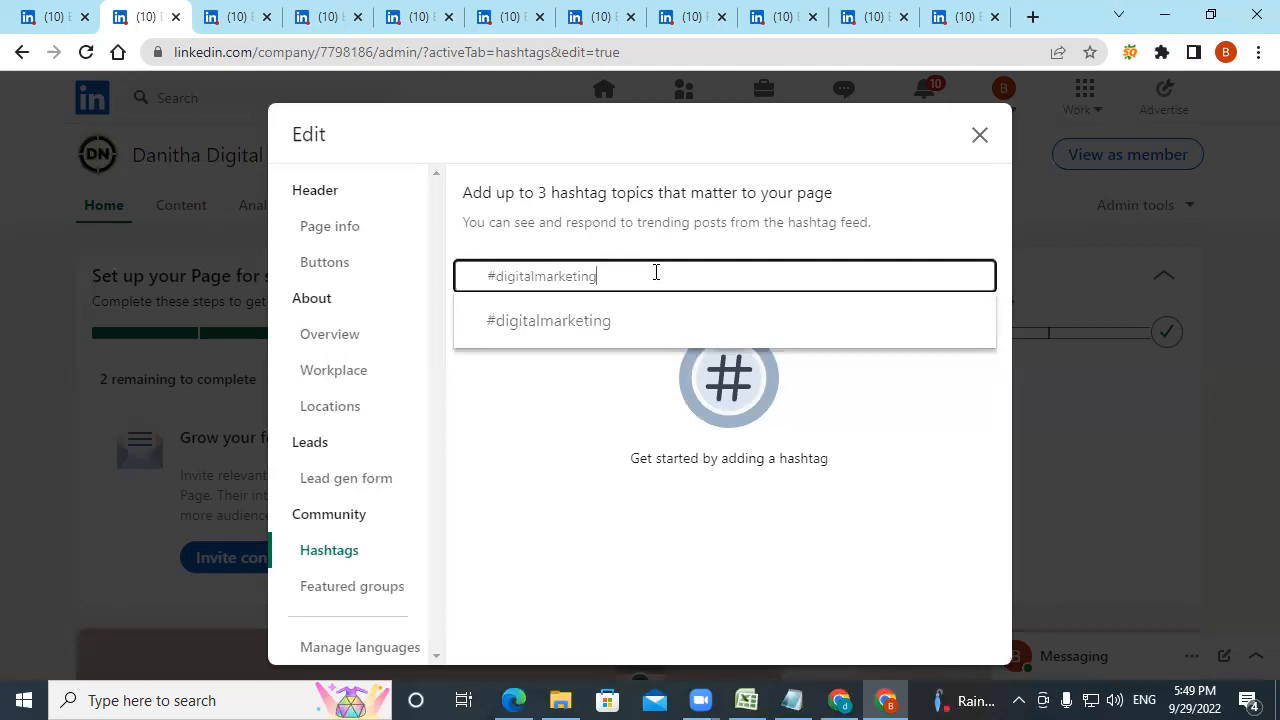
left_click(620, 320)
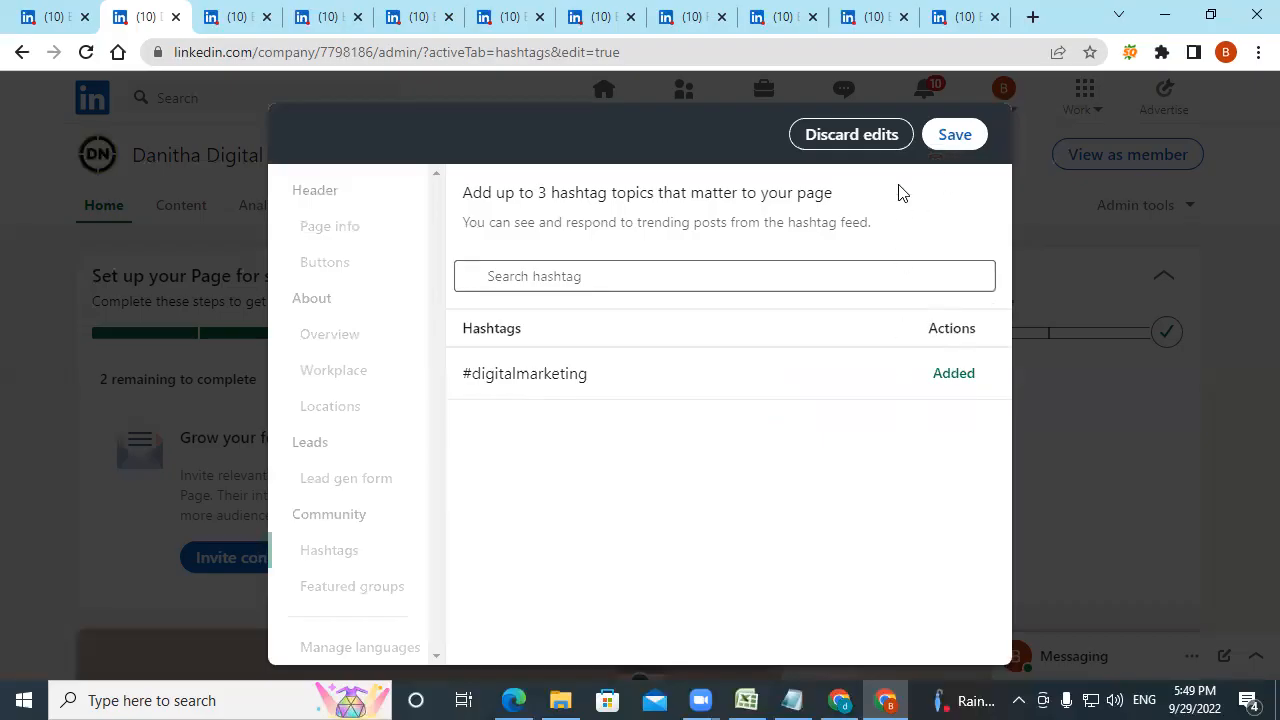
left_click(886, 140)
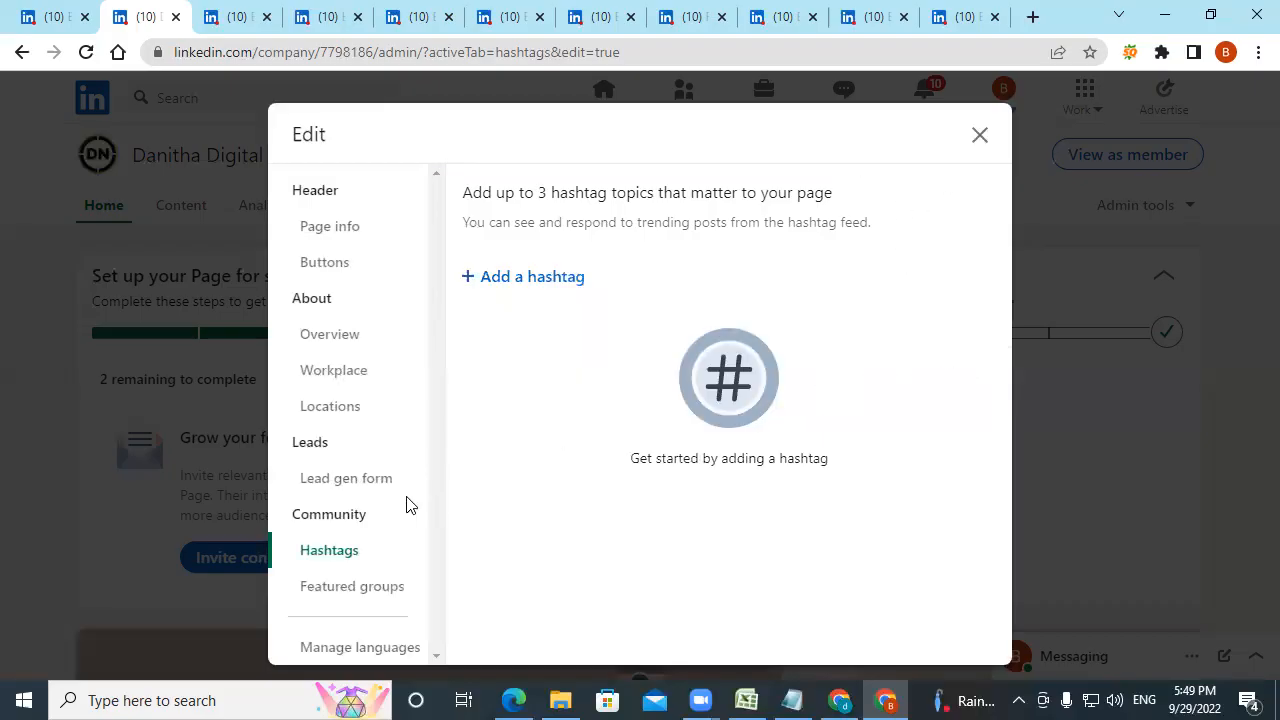
- View the Featured groups section, close the page editor, and look over the company page's header and admin home
left_click(350, 585)
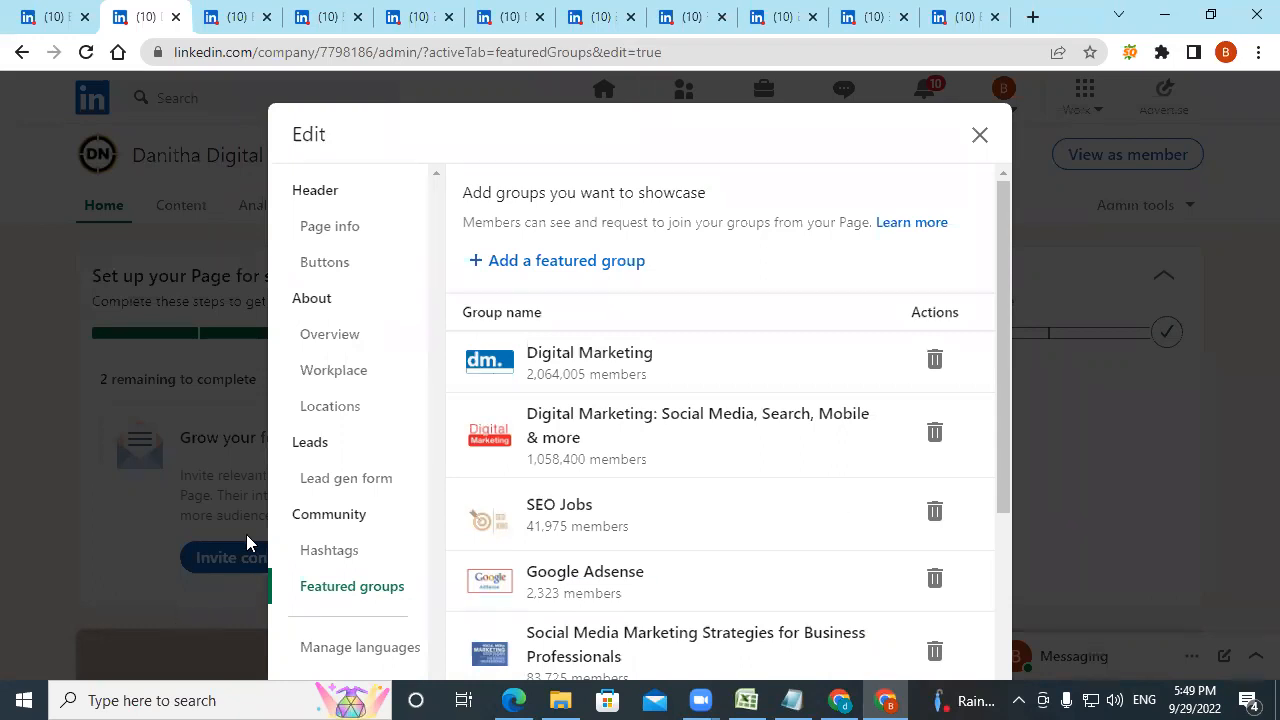
left_click(966, 143)
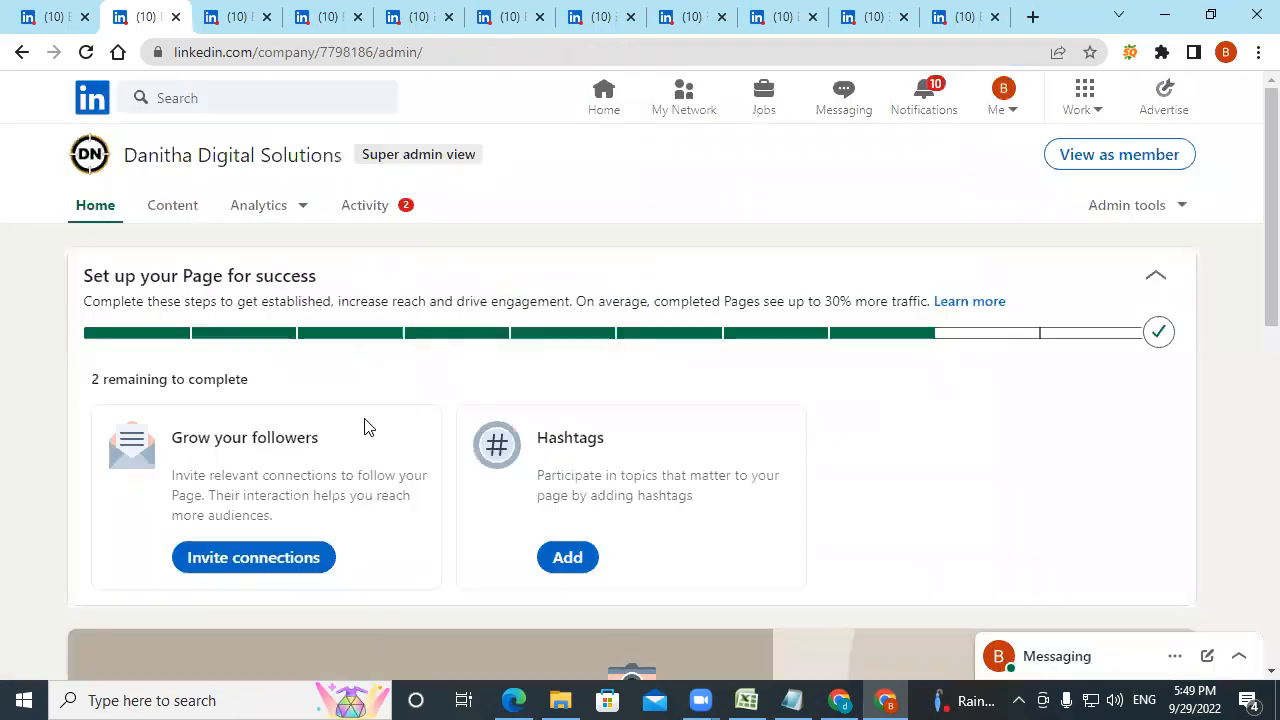
scroll(766, 565, "down", 4)
scroll(766, 565, "down", 2)
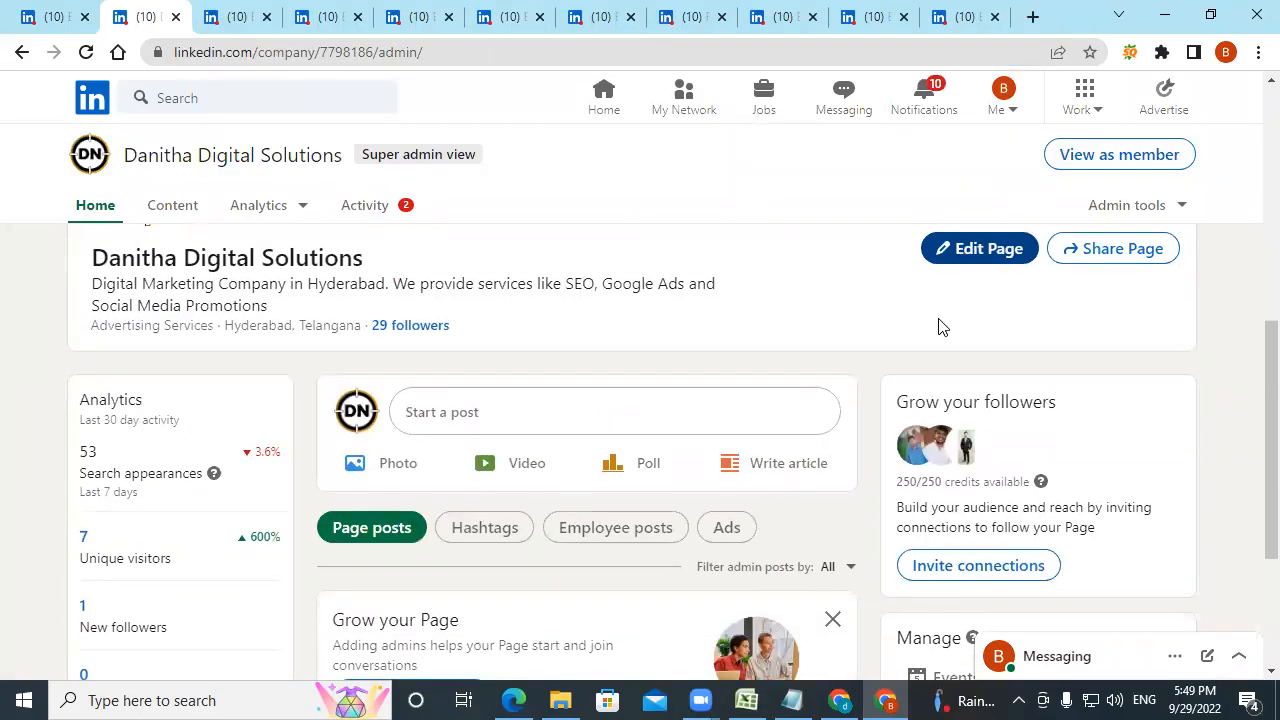
scroll(940, 326, "up", 2)
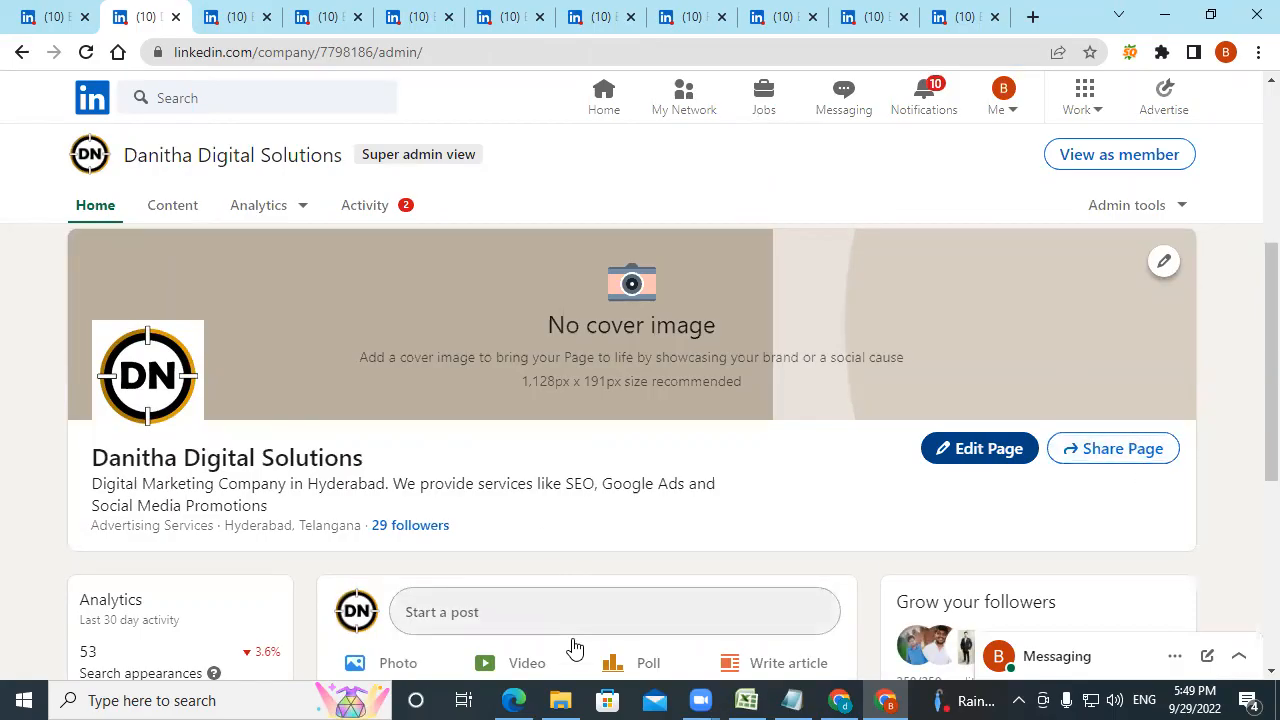
- Switch to the Linkedin-2022-PDF file in Edge and draw a pen mark on the Company Page—Editing options slide
left_click(520, 697)
scroll(653, 408, "down", 5)
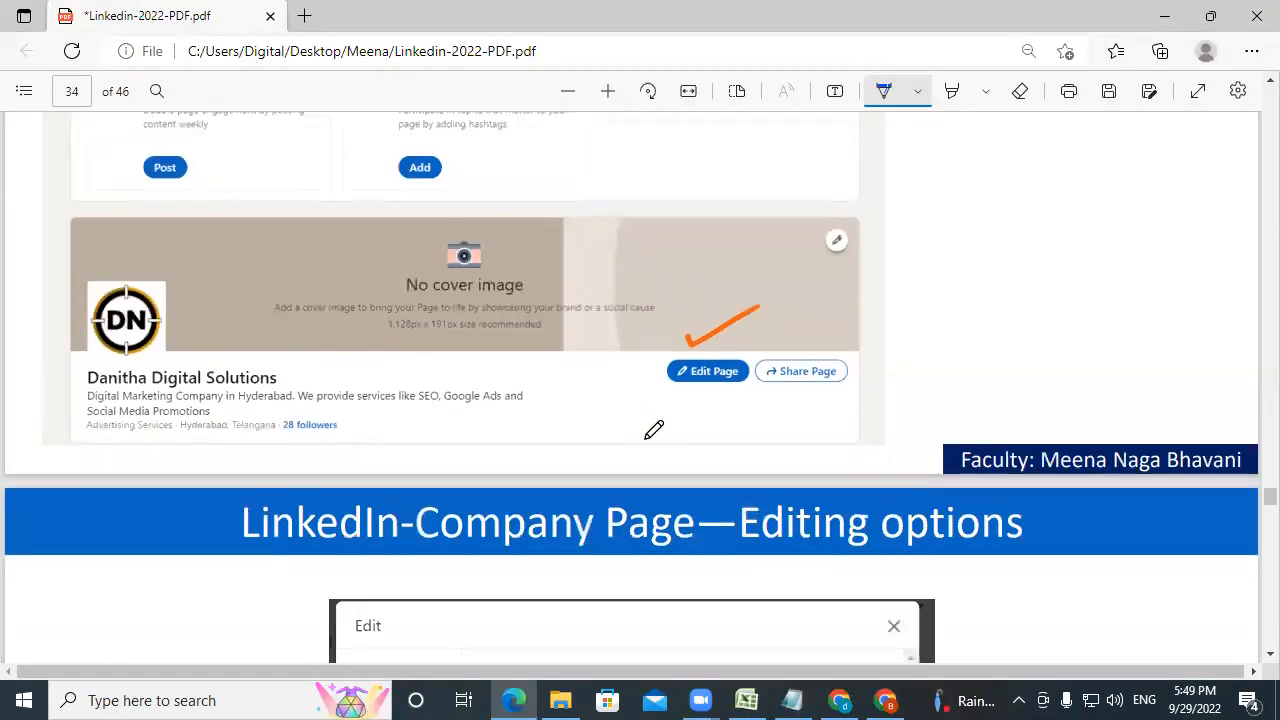
scroll(780, 516, "down", 3)
scroll(786, 515, "down", 2)
left_click_drag(479, 452, 556, 383)
- Draw pen strokes beside the page logo, the company name and the LinkedIn public URL on the Page info slide
scroll(716, 494, "down", 10)
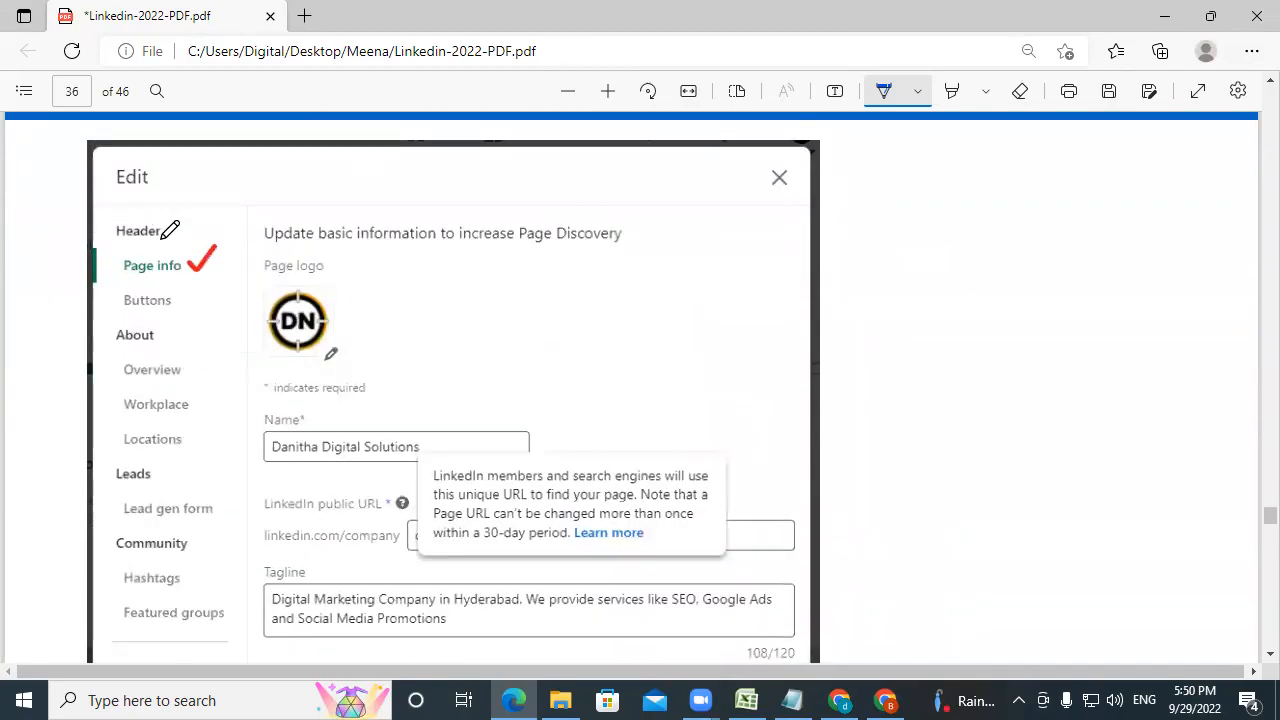
left_click_drag(330, 309, 458, 248)
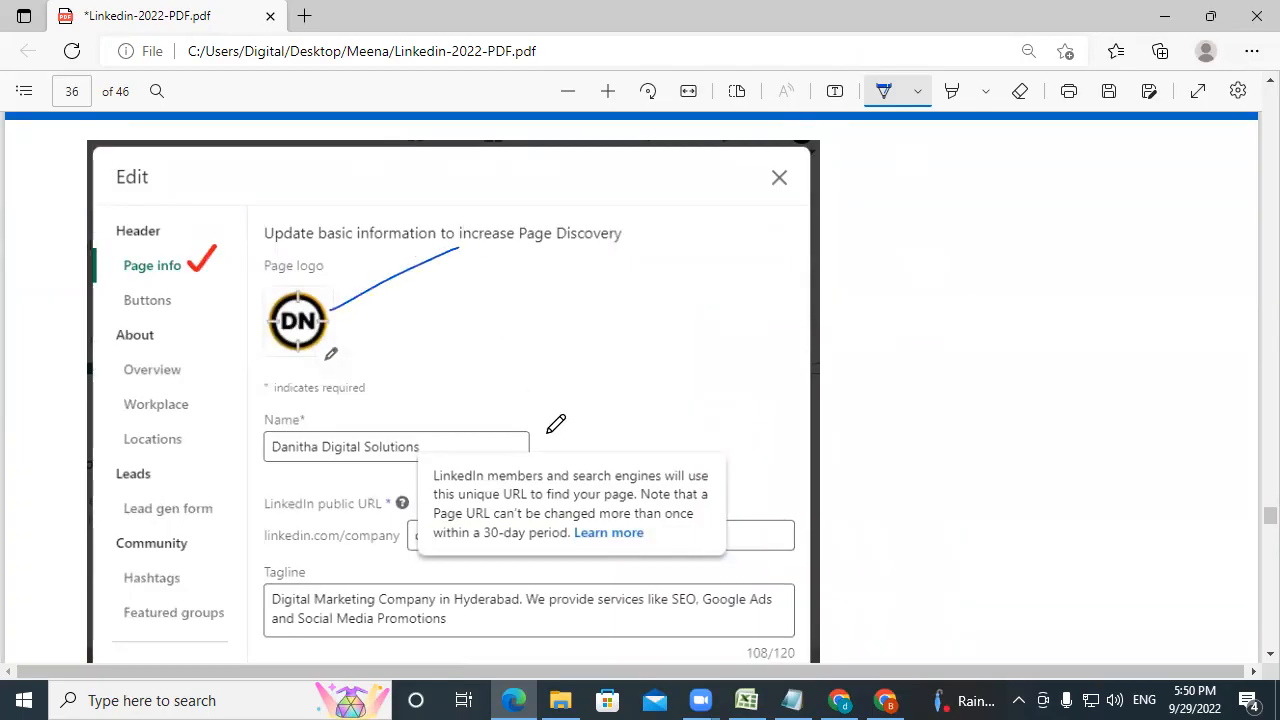
left_click_drag(517, 432, 676, 384)
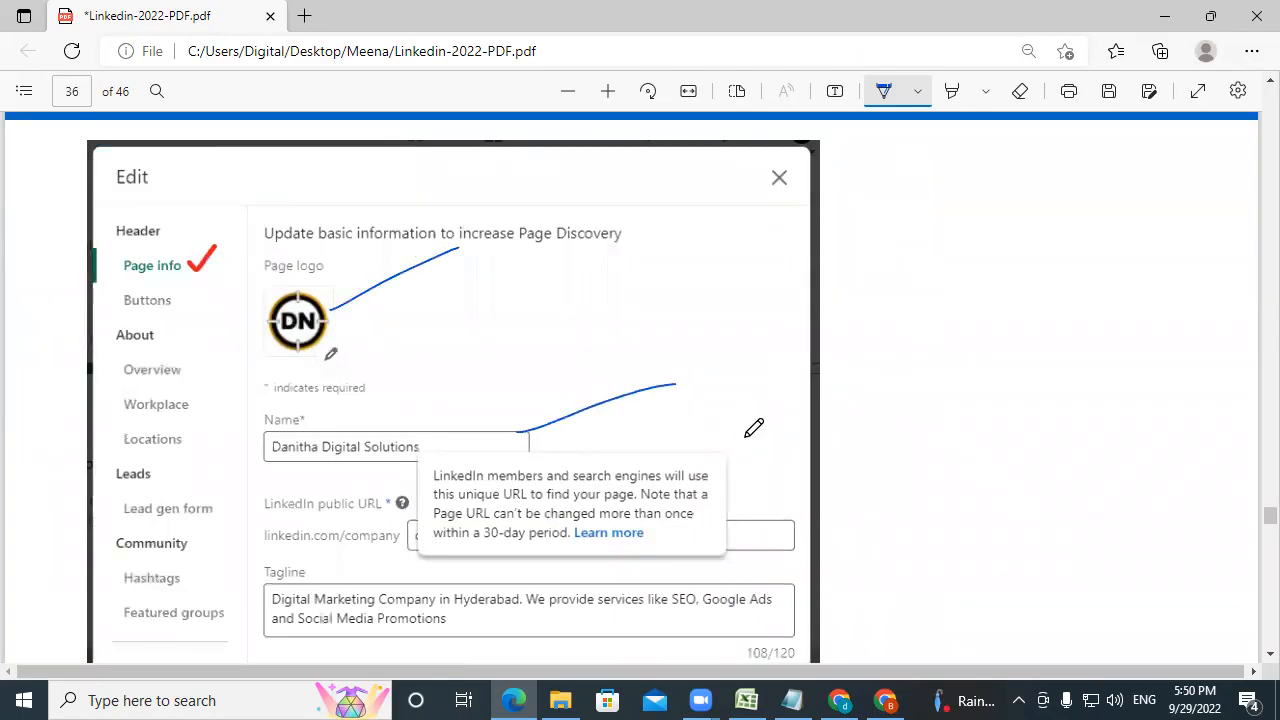
scroll(482, 450, "down", 1)
left_click_drag(724, 452, 784, 418)
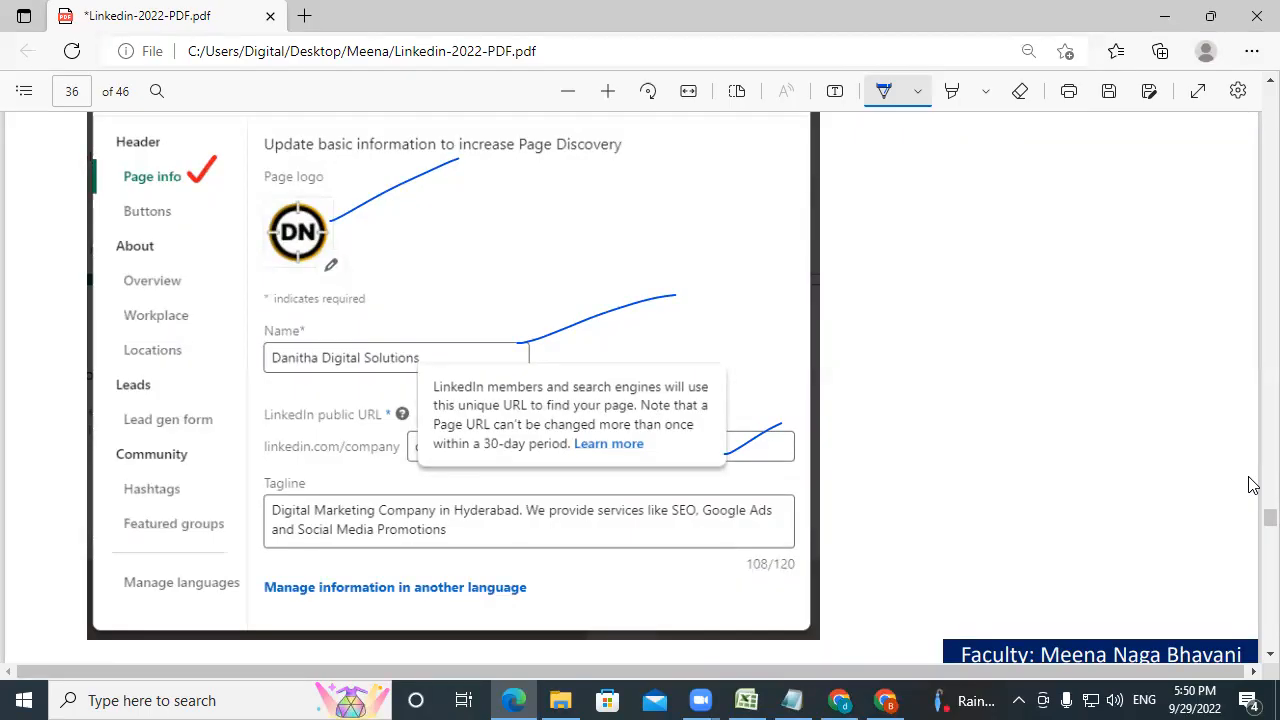
- Review the Buttons slide and draw a pen stroke across the description text on the Company Page overview slide
scroll(937, 460, "down", 10)
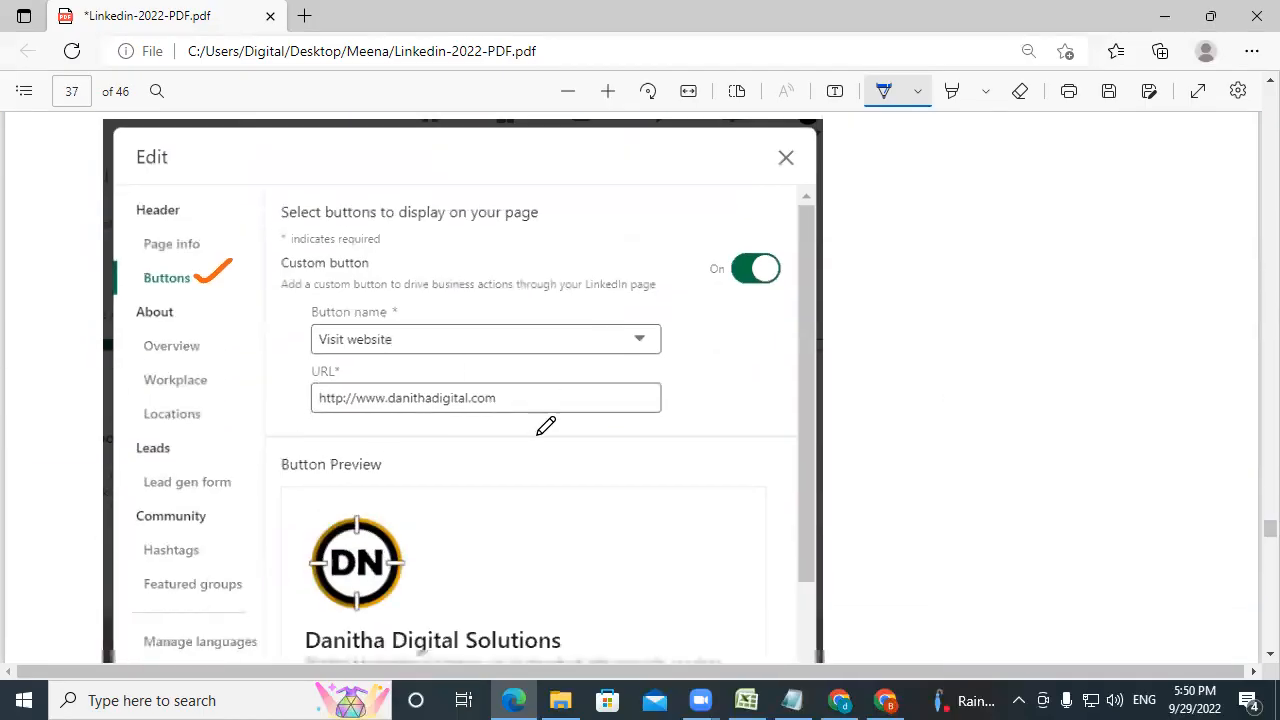
scroll(543, 430, "down", 2)
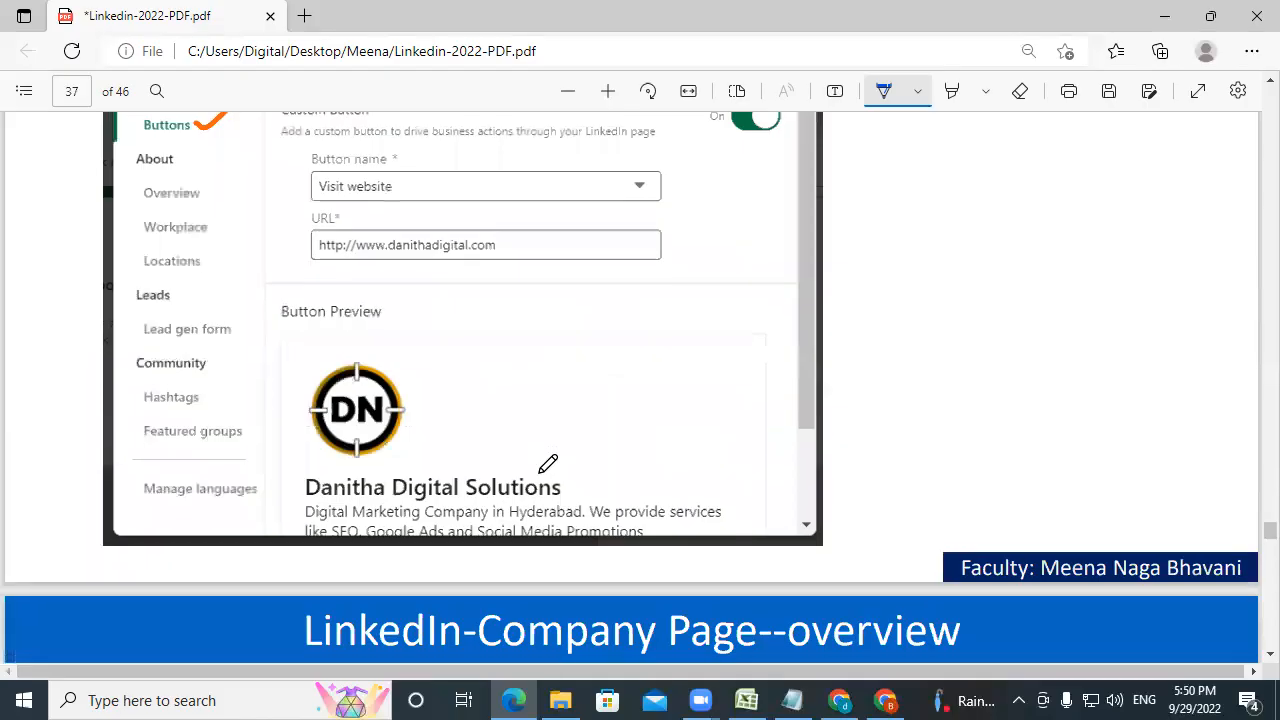
scroll(548, 463, "down", 6)
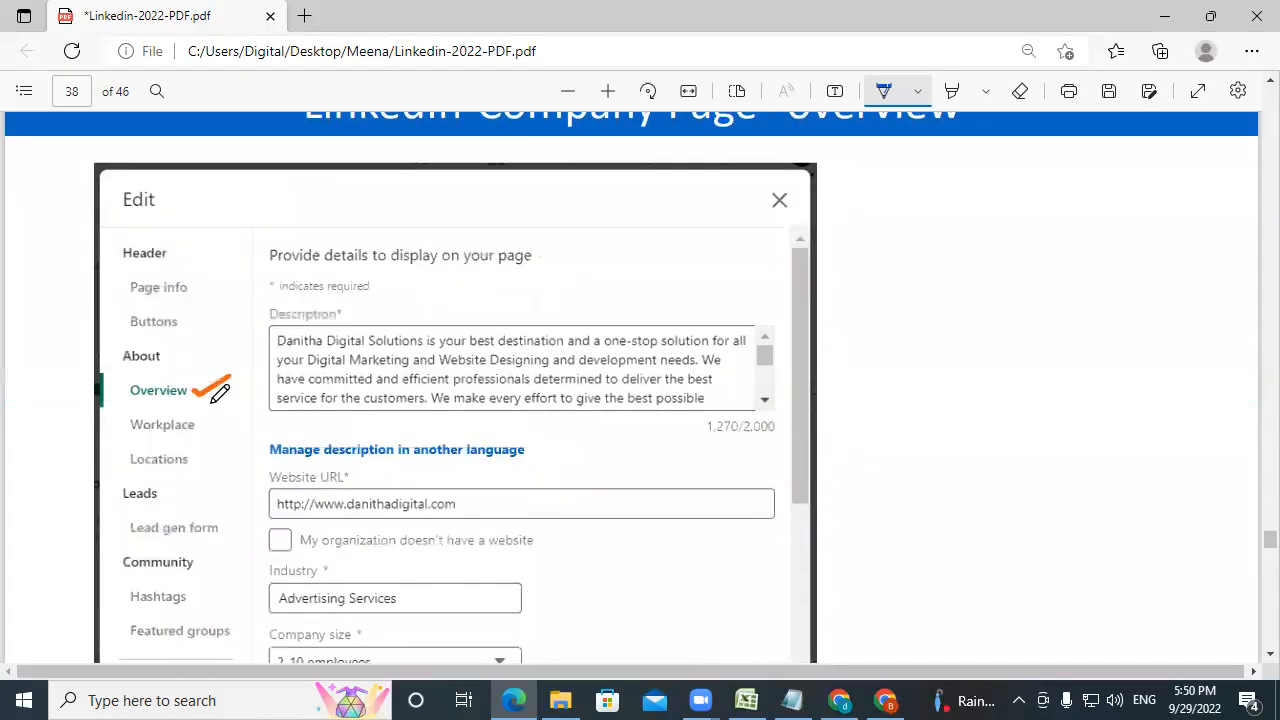
left_click_drag(516, 388, 676, 323)
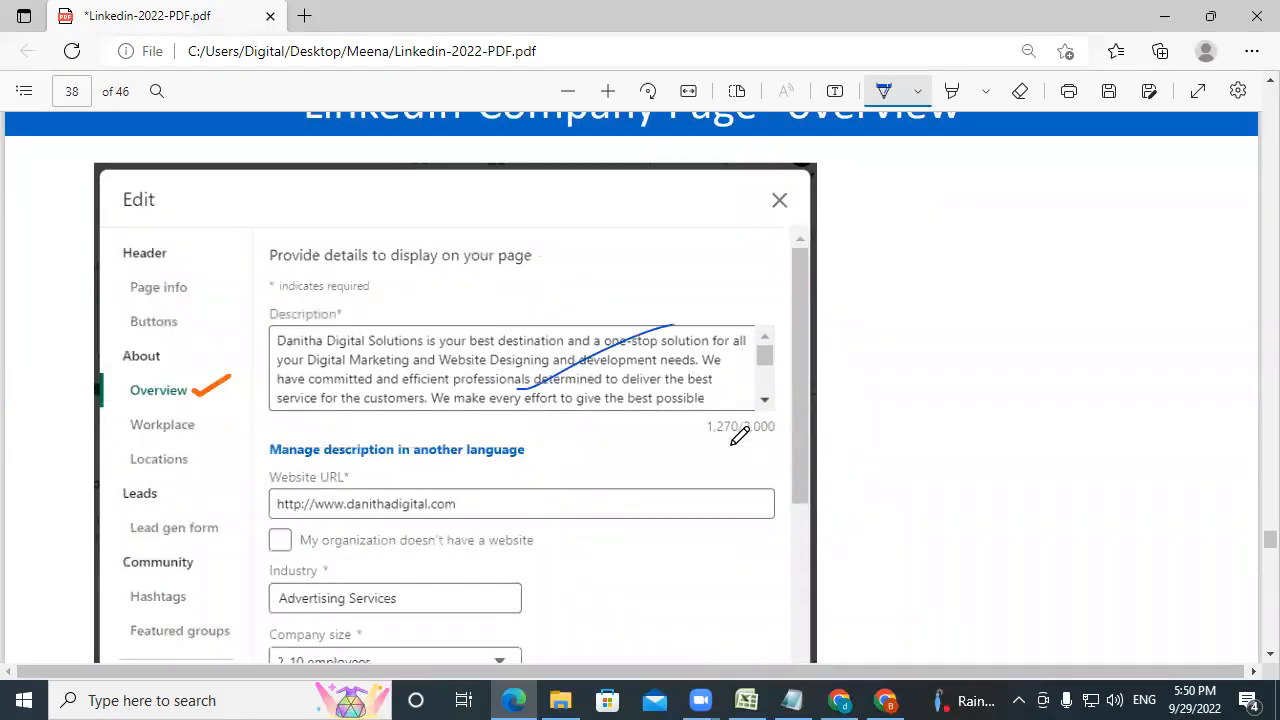
- Mark Locations, Add a location, the location's edit action and Lead gen form with pen strokes on the Locations slide
scroll(740, 437, "down", 8)
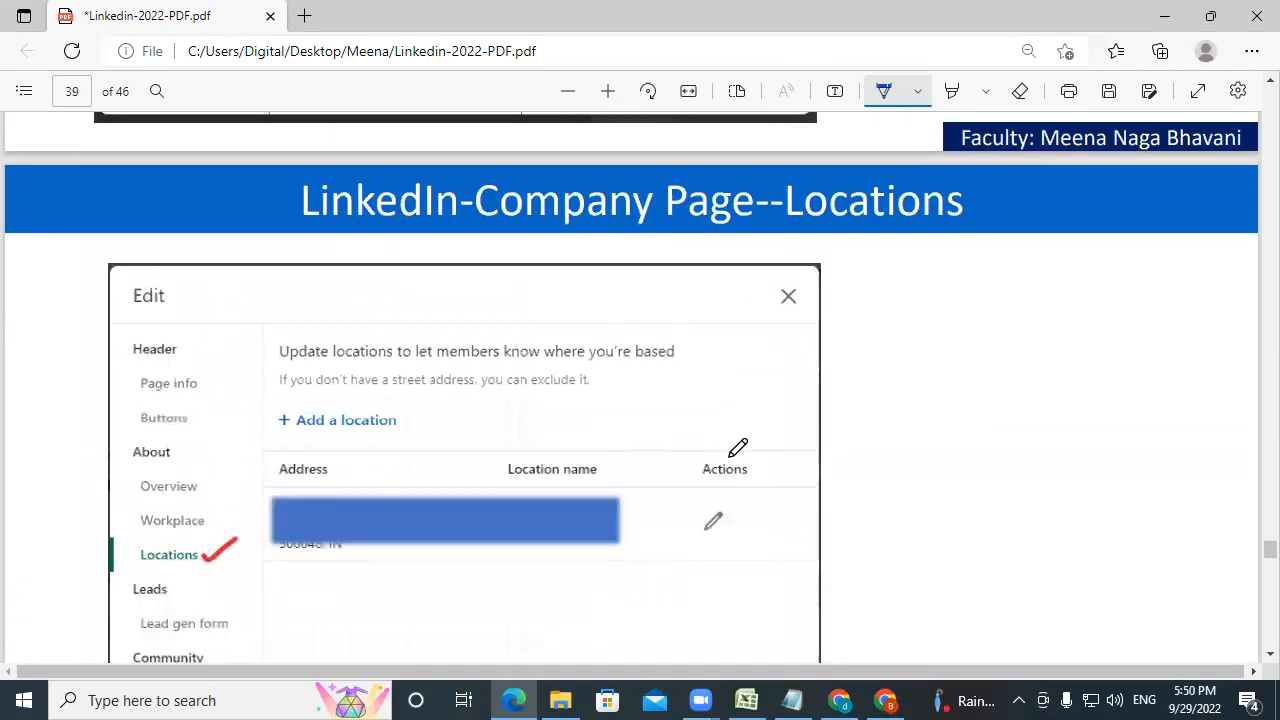
left_click_drag(163, 566, 220, 528)
left_click_drag(403, 440, 480, 378)
scroll(745, 457, "down", 3)
left_click_drag(746, 375, 862, 312)
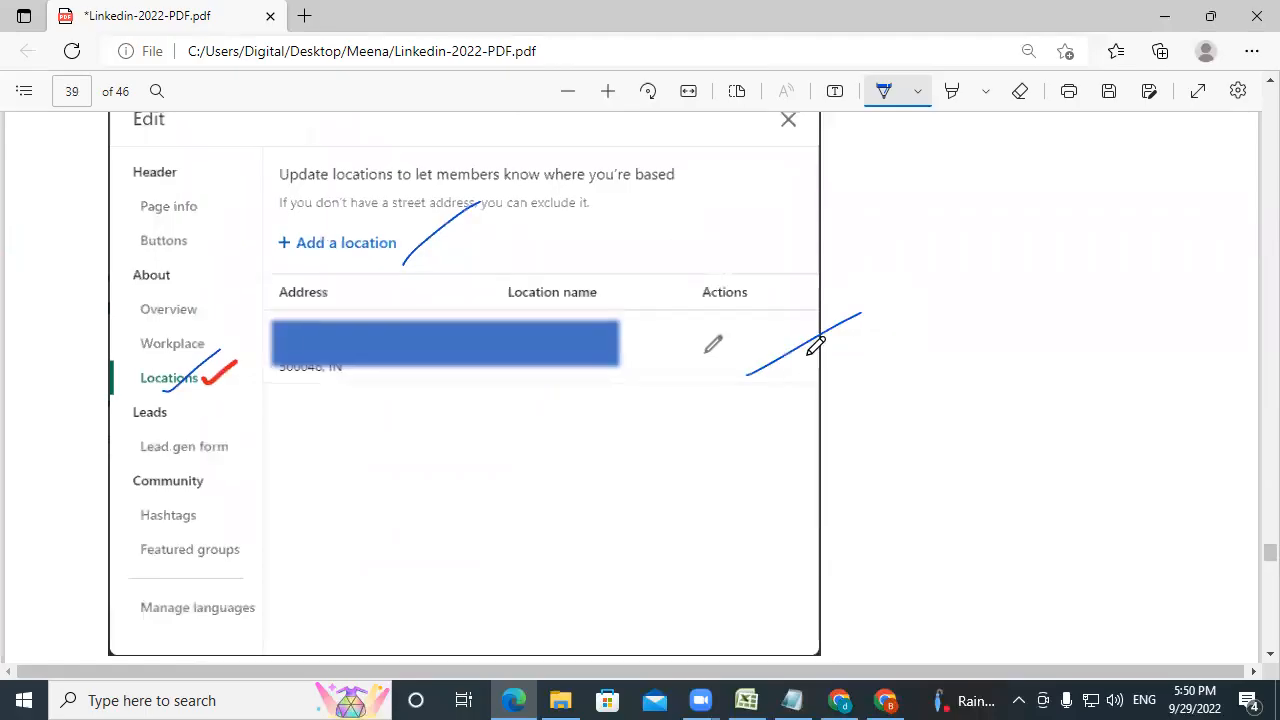
left_click_drag(214, 450, 276, 430)
scroll(420, 446, "down", 10)
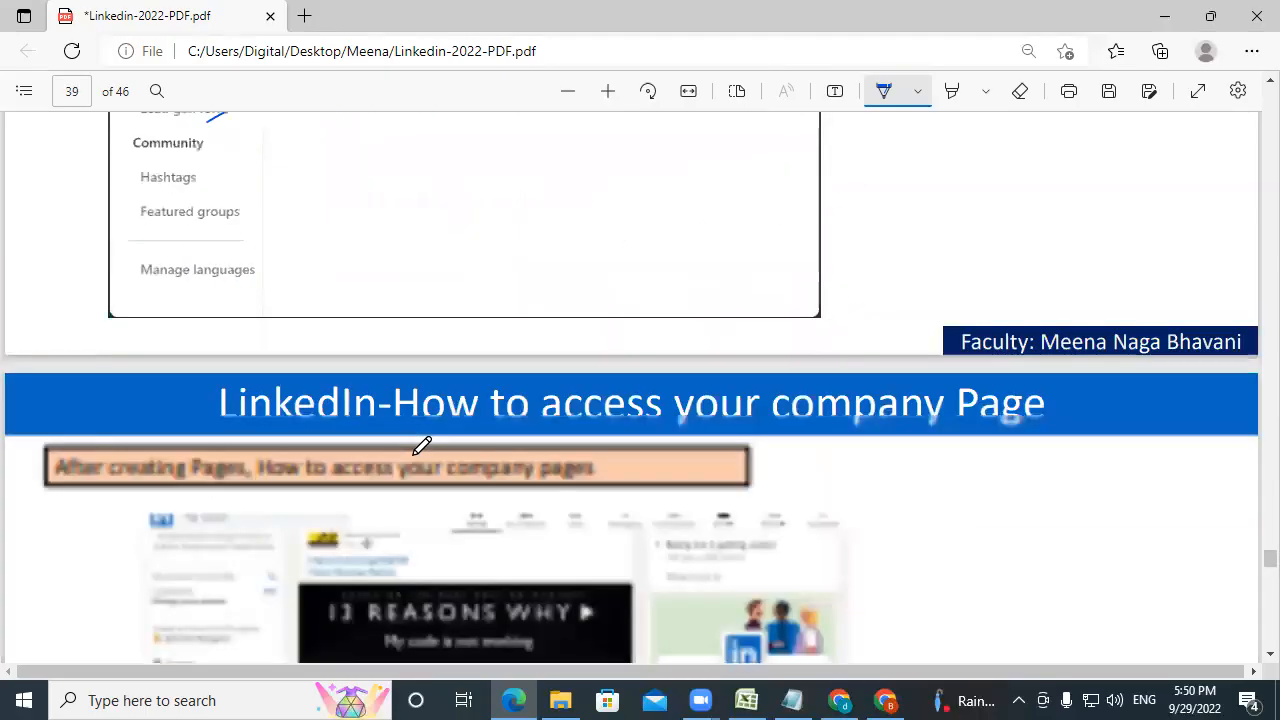
- Mark Hashtags and Featured groups with pen strokes under Community on the Locations slide
scroll(422, 444, "up", 6)
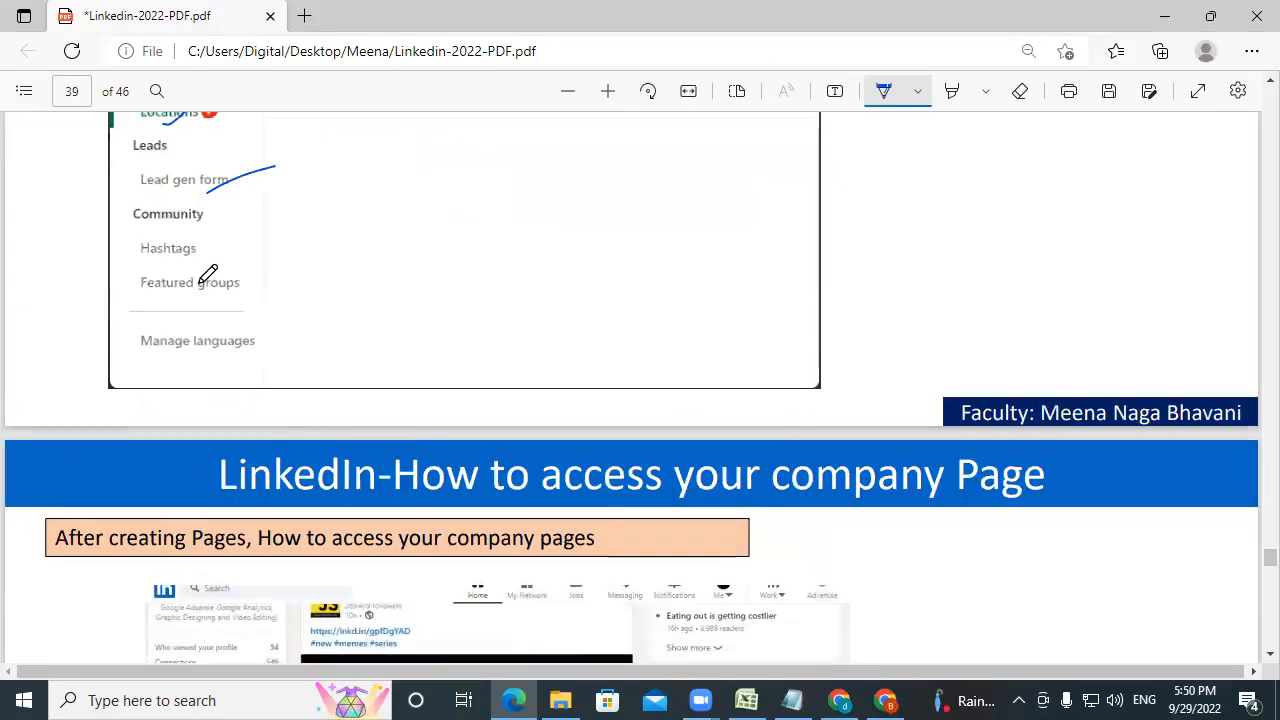
left_click_drag(163, 259, 177, 259)
left_click_drag(237, 223, 279, 208)
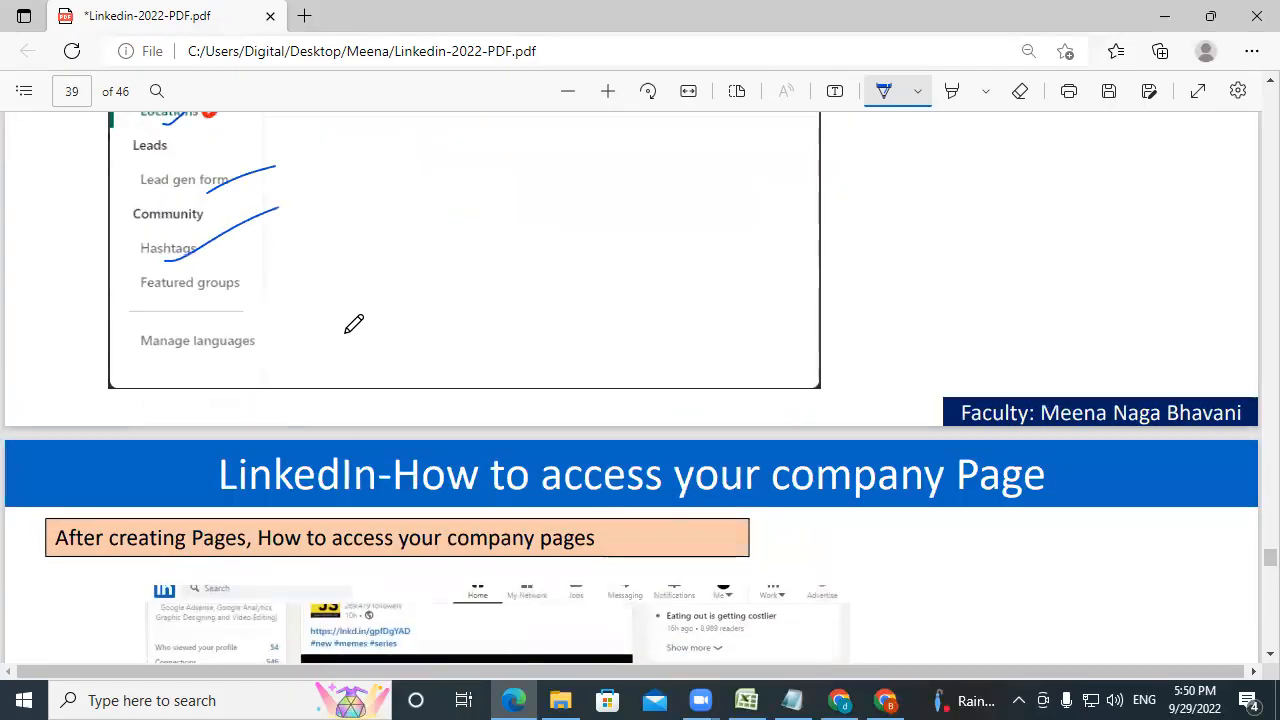
left_click_drag(205, 313, 279, 254)
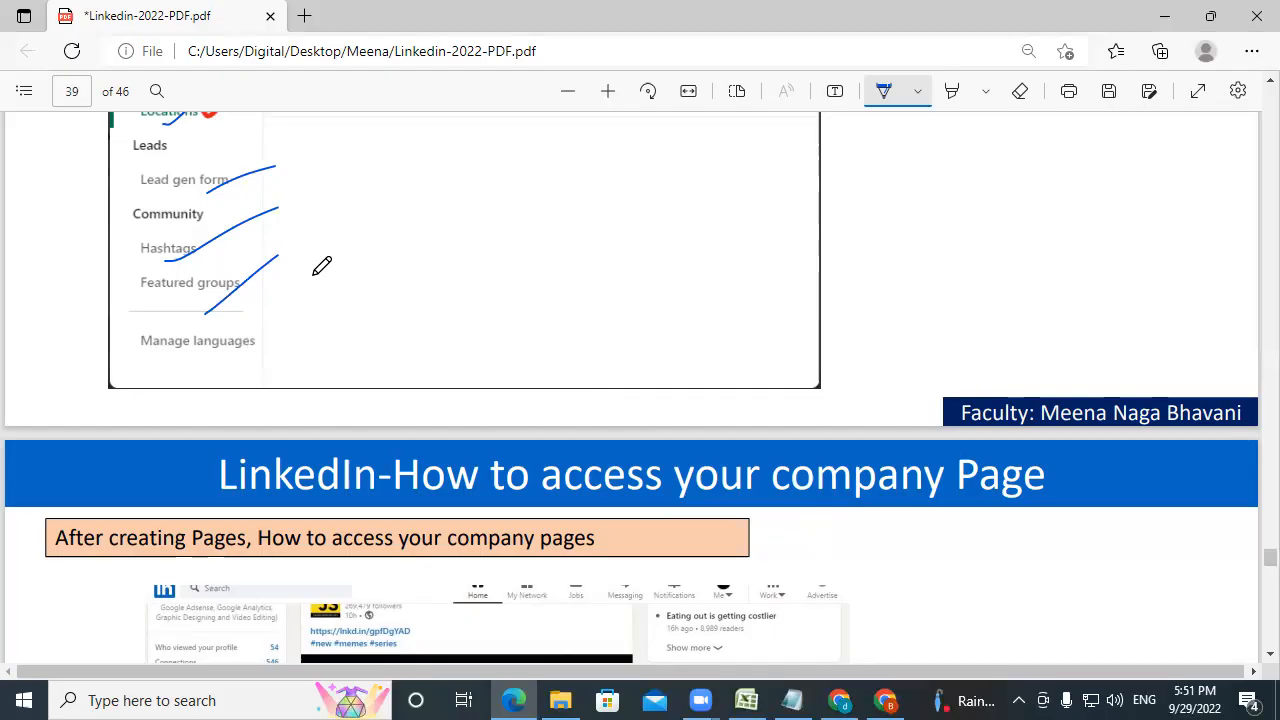
- Switch to the Danitha Digital Solutions company page in Chrome and open its Manage admins page
scroll(321, 265, "down", 3)
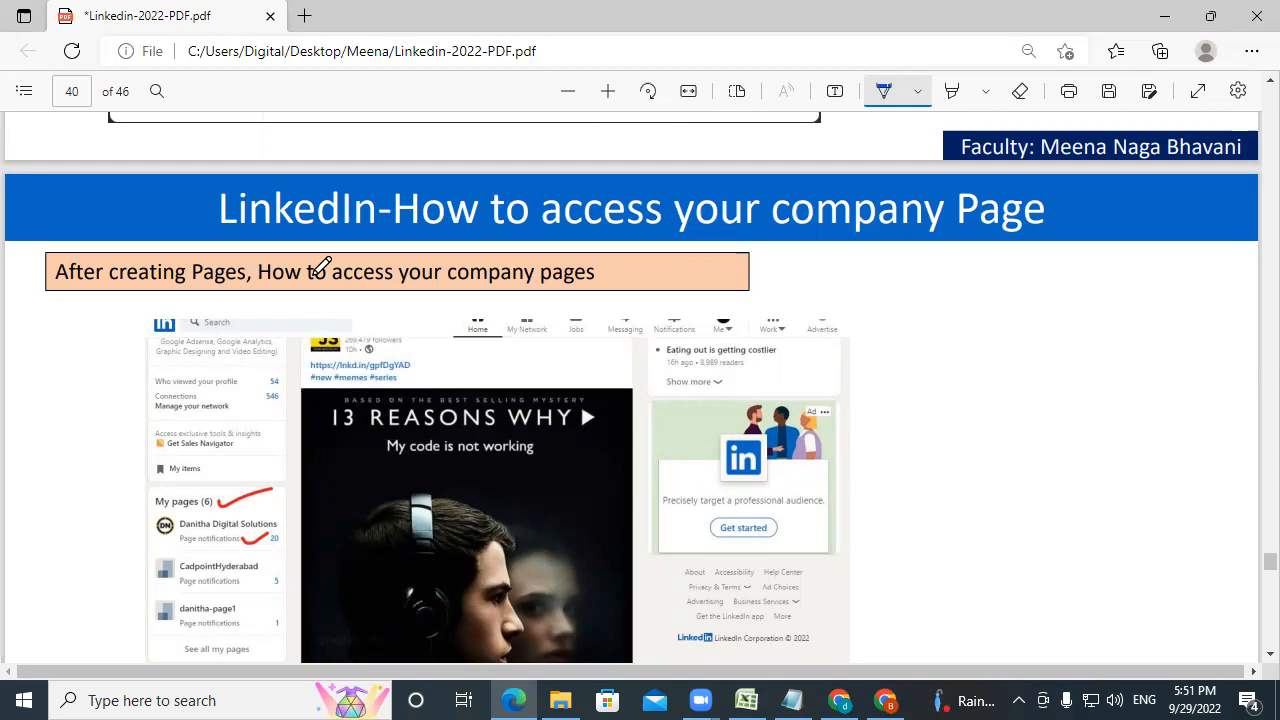
scroll(840, 398, "down", 2)
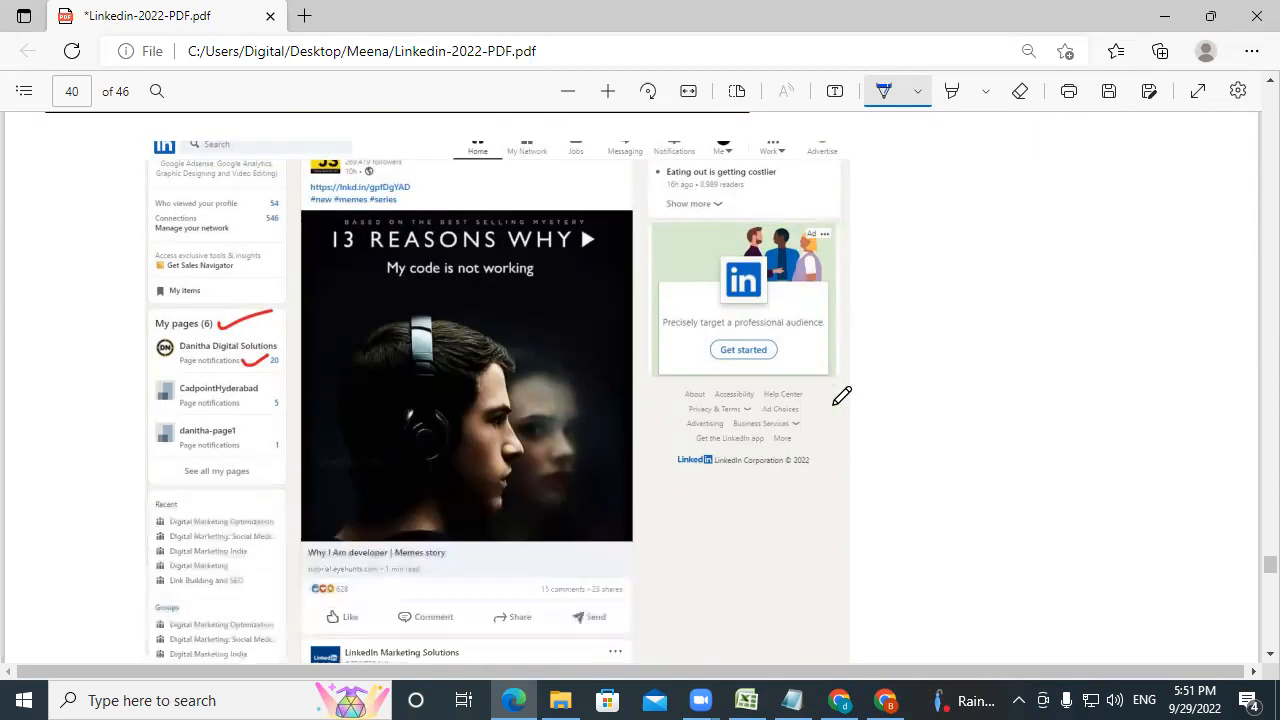
mouse_move(885, 700)
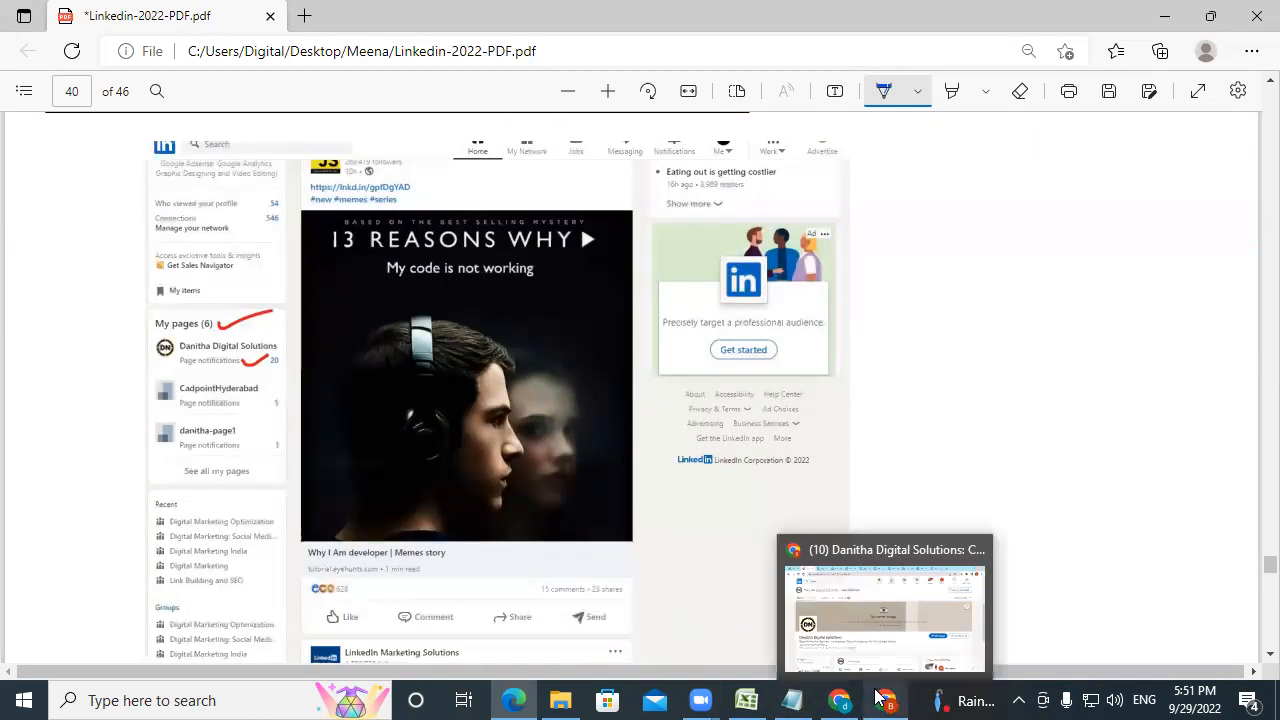
left_click(887, 610)
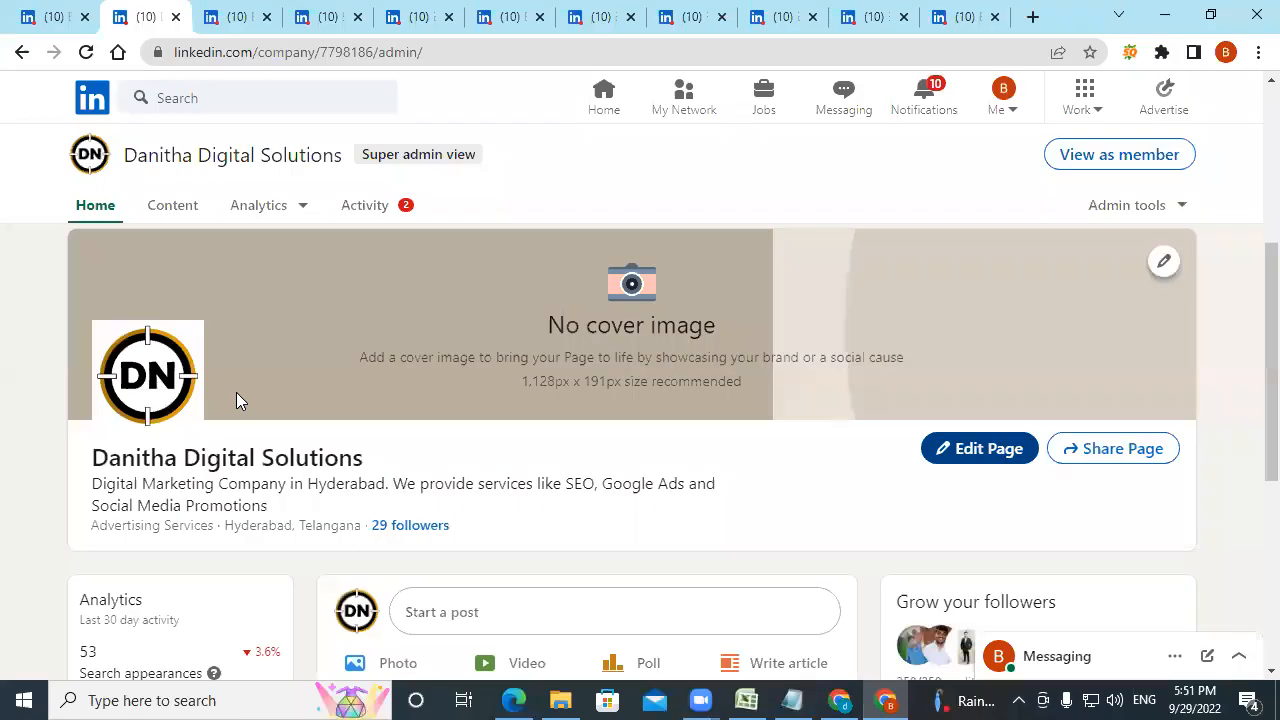
left_click(1127, 203)
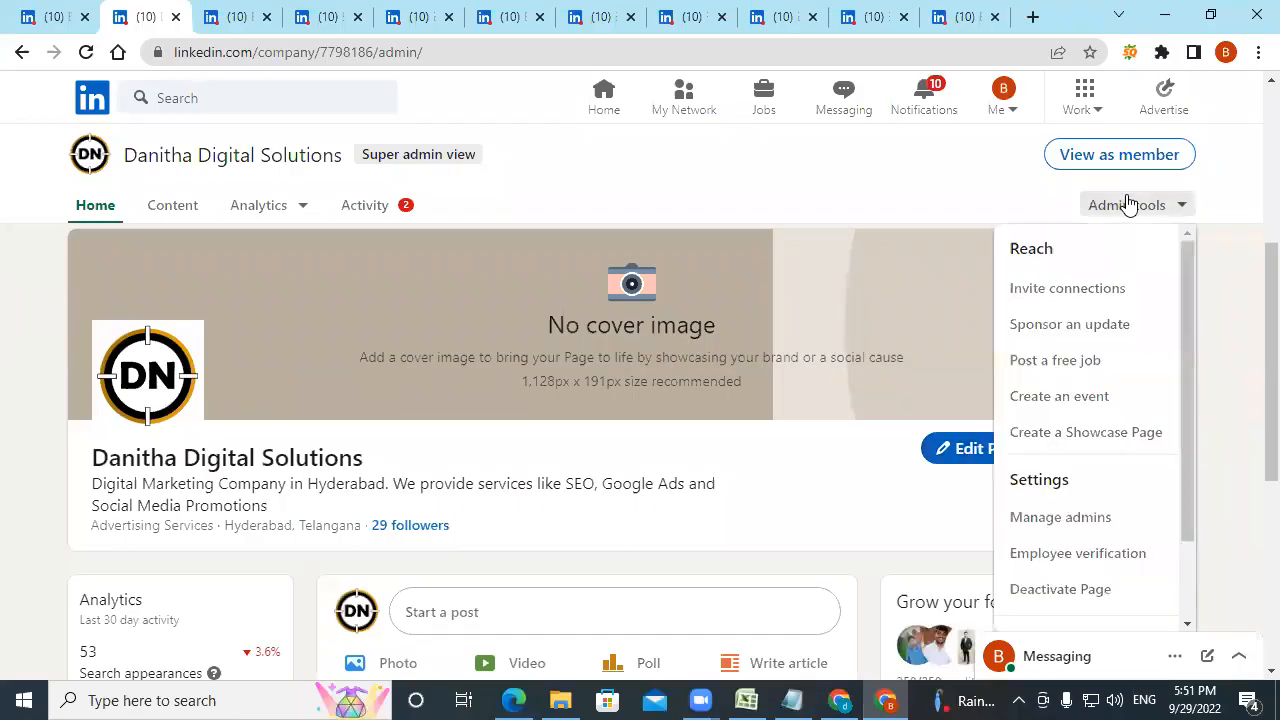
left_click(1096, 518)
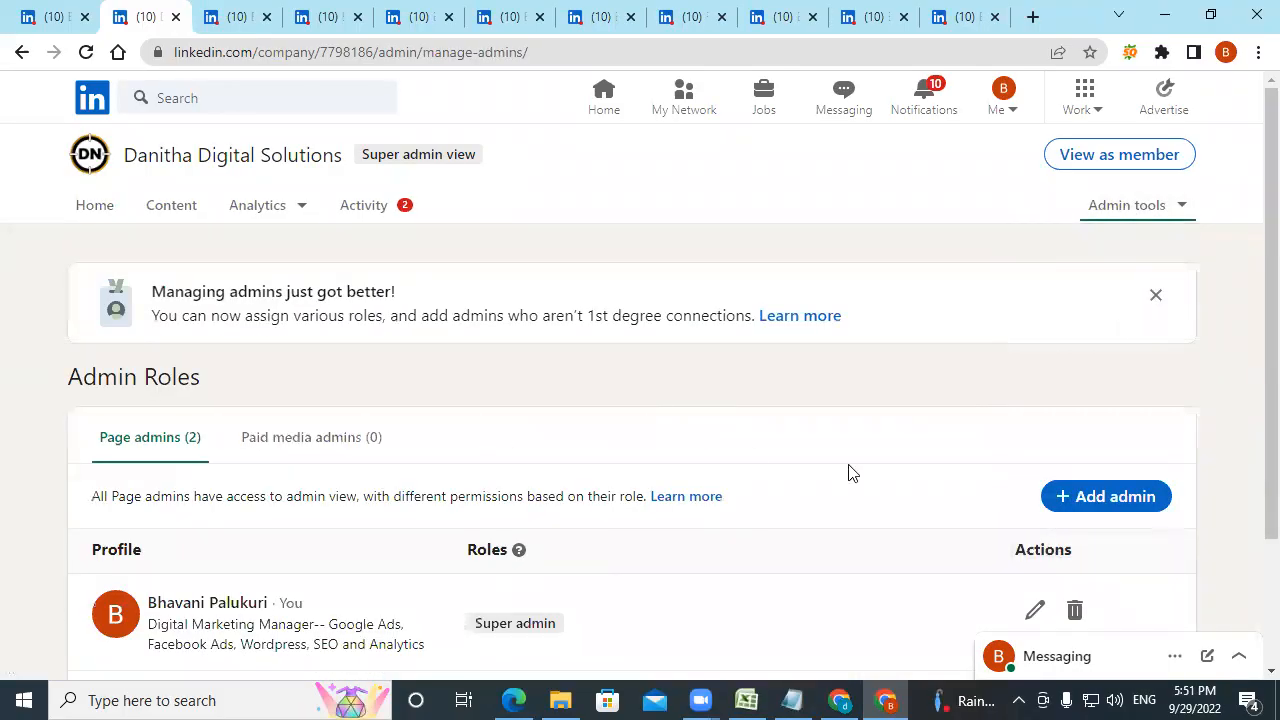
- View the role options in the Add Page admin form and close it without adding anyone
left_click(1100, 497)
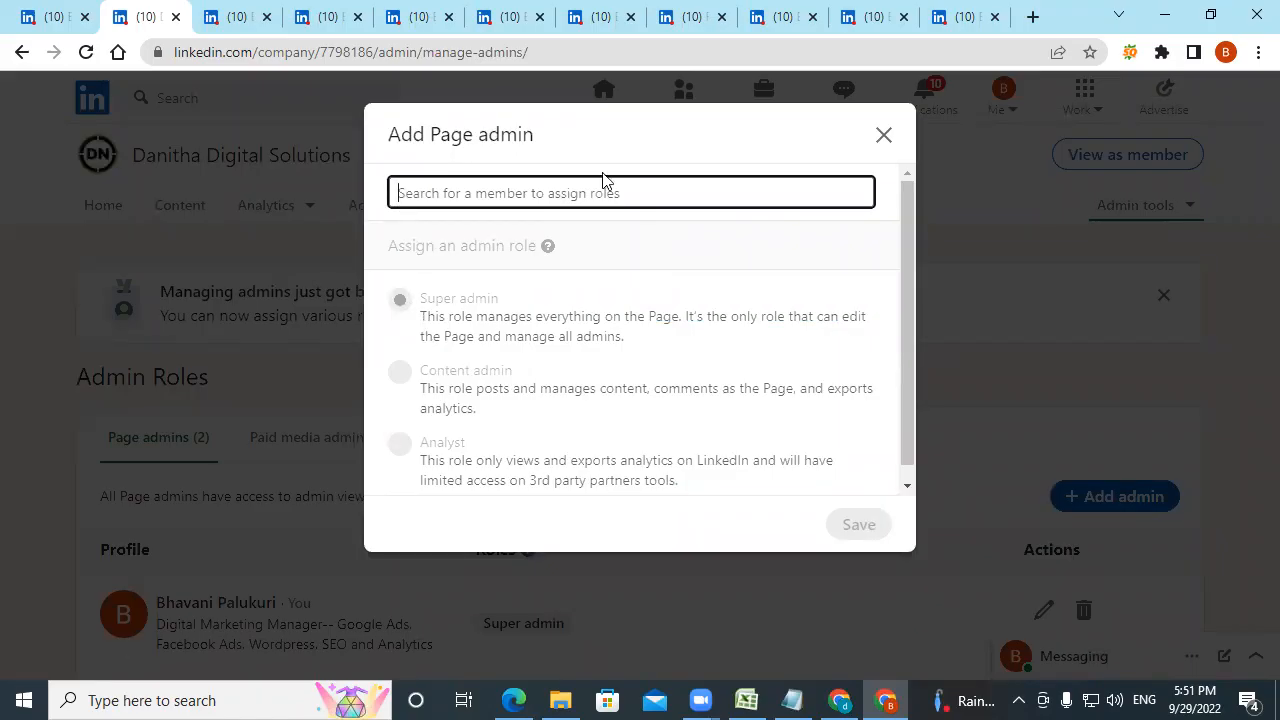
left_click(399, 298)
left_click(883, 134)
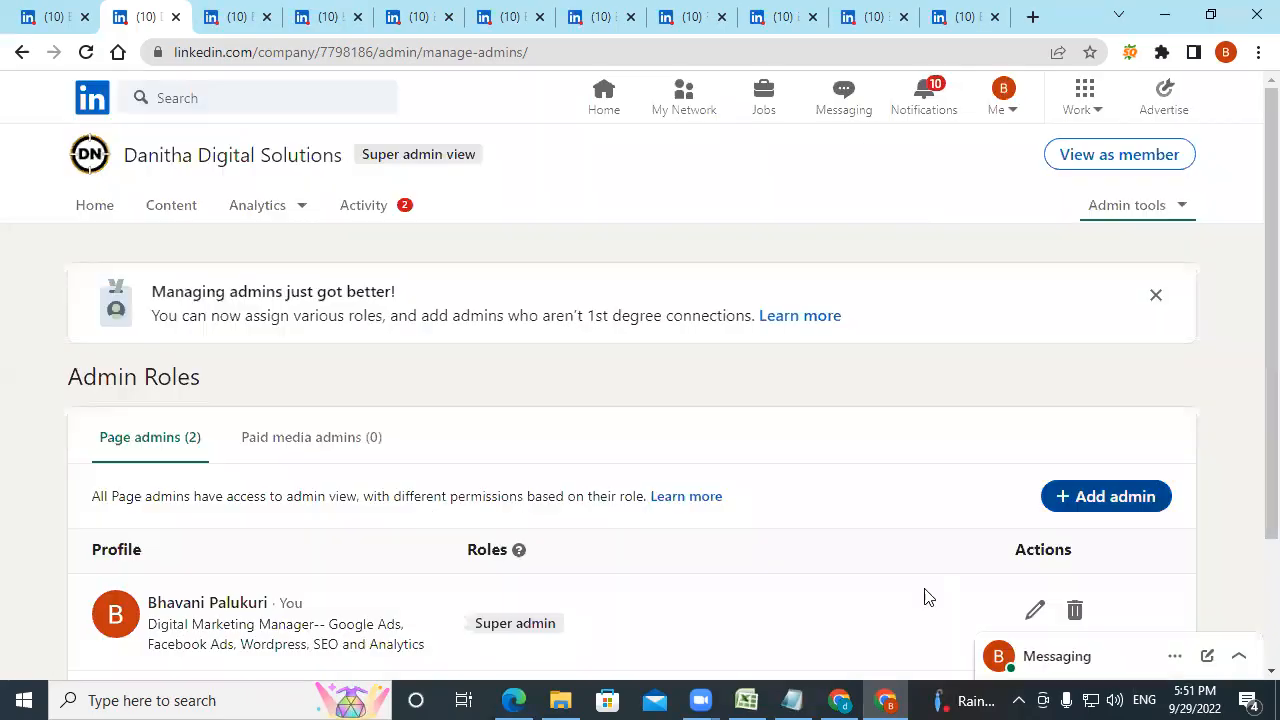
- Return to the PDF in Edge and draw pen strokes on My pages, Admin tools and Manage admins
left_click(513, 700)
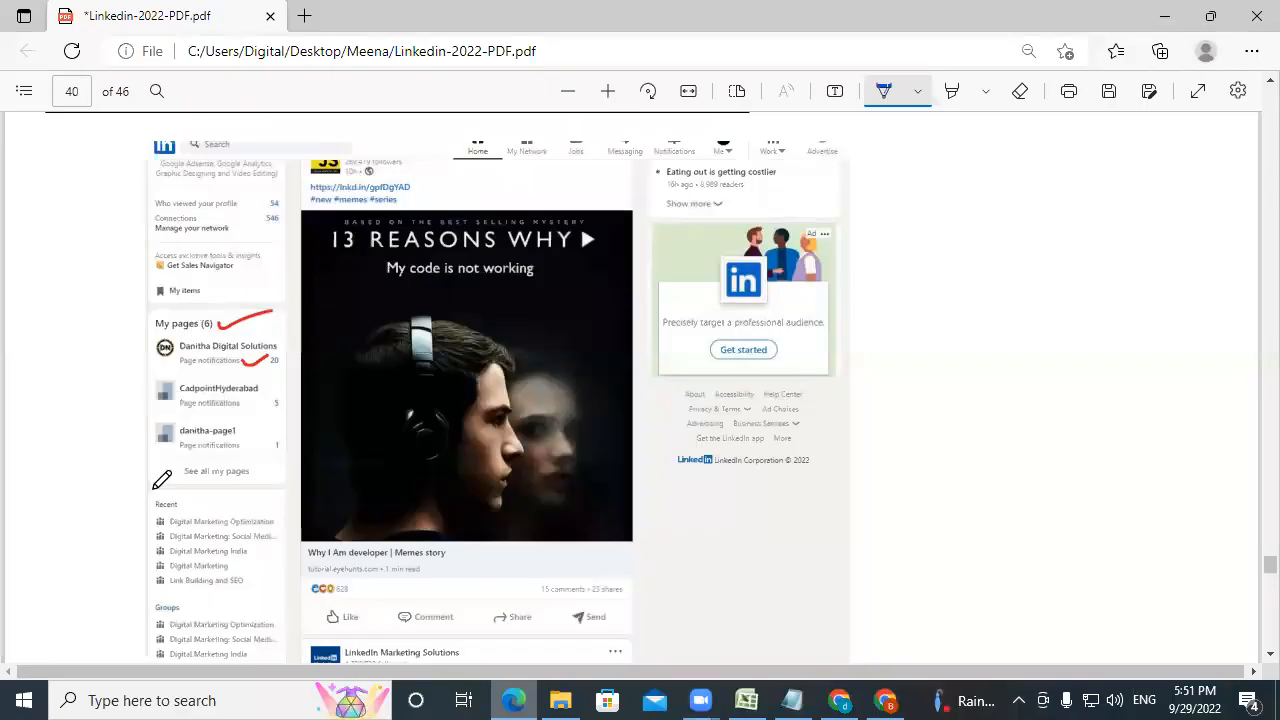
left_click_drag(122, 350, 208, 298)
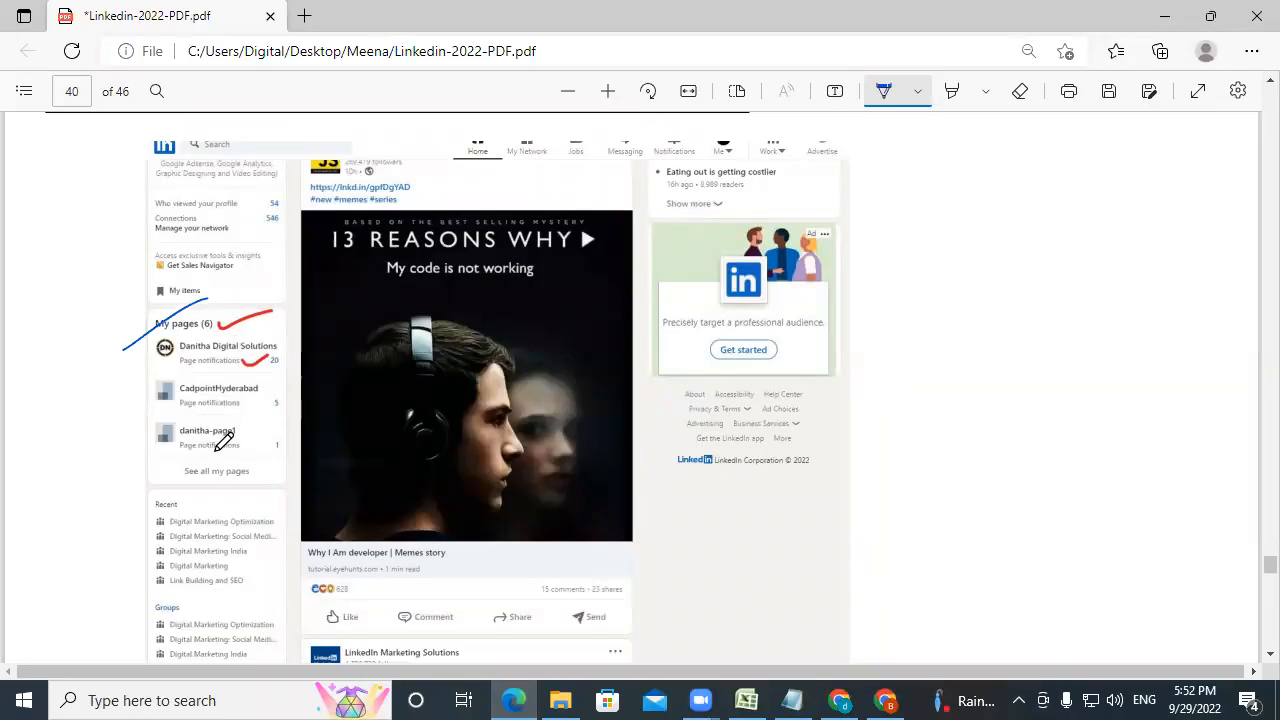
scroll(222, 440, "down", 5)
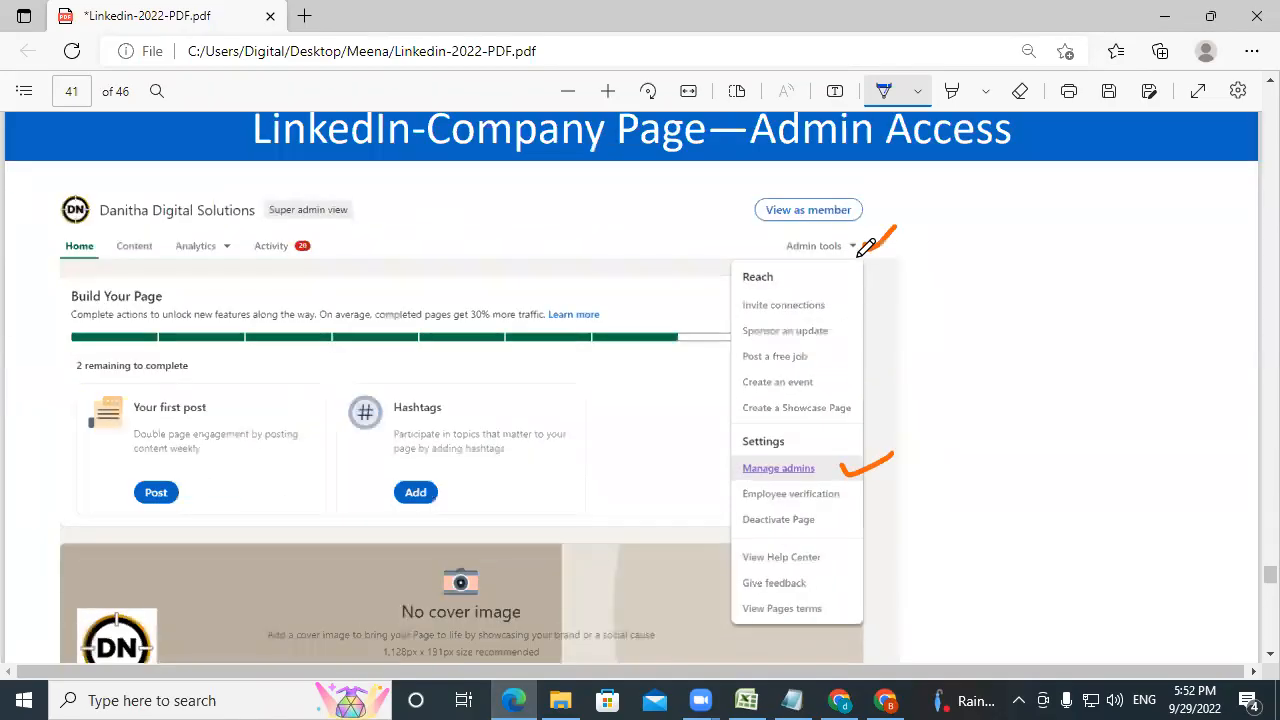
left_click_drag(856, 257, 1011, 179)
left_click_drag(801, 478, 1045, 377)
- Draw a pen stroke across the member search field on the Add Page admin slide
scroll(970, 497, "down", 8)
scroll(834, 537, "down", 6)
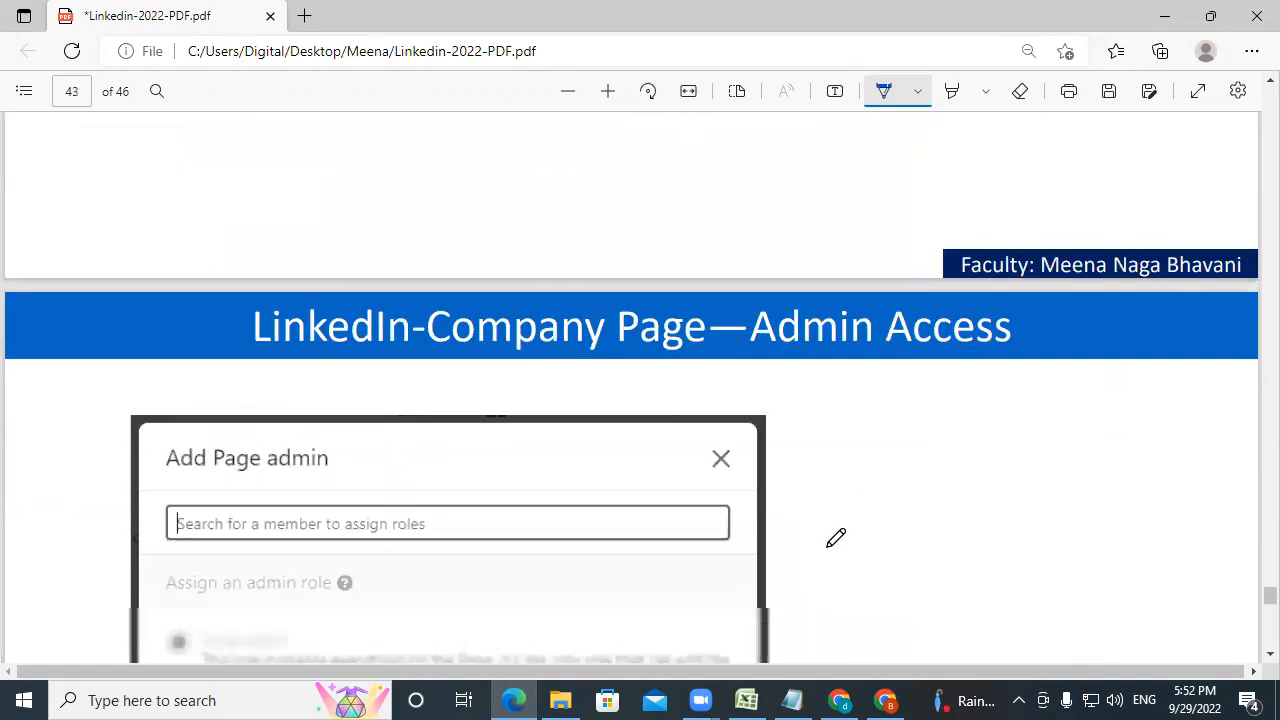
left_click_drag(433, 359, 590, 290)
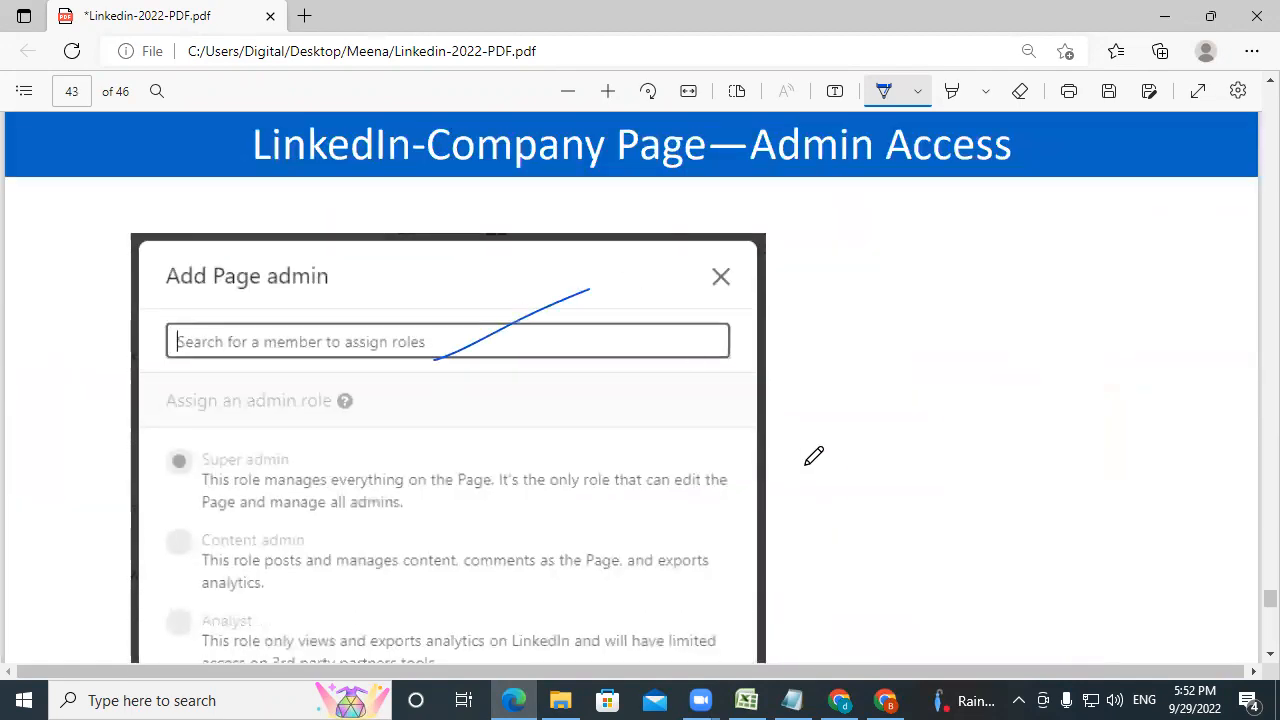
- Review the remaining Admin Access slides through to the closing Thanks slide of the PDF
scroll(813, 456, "down", 5)
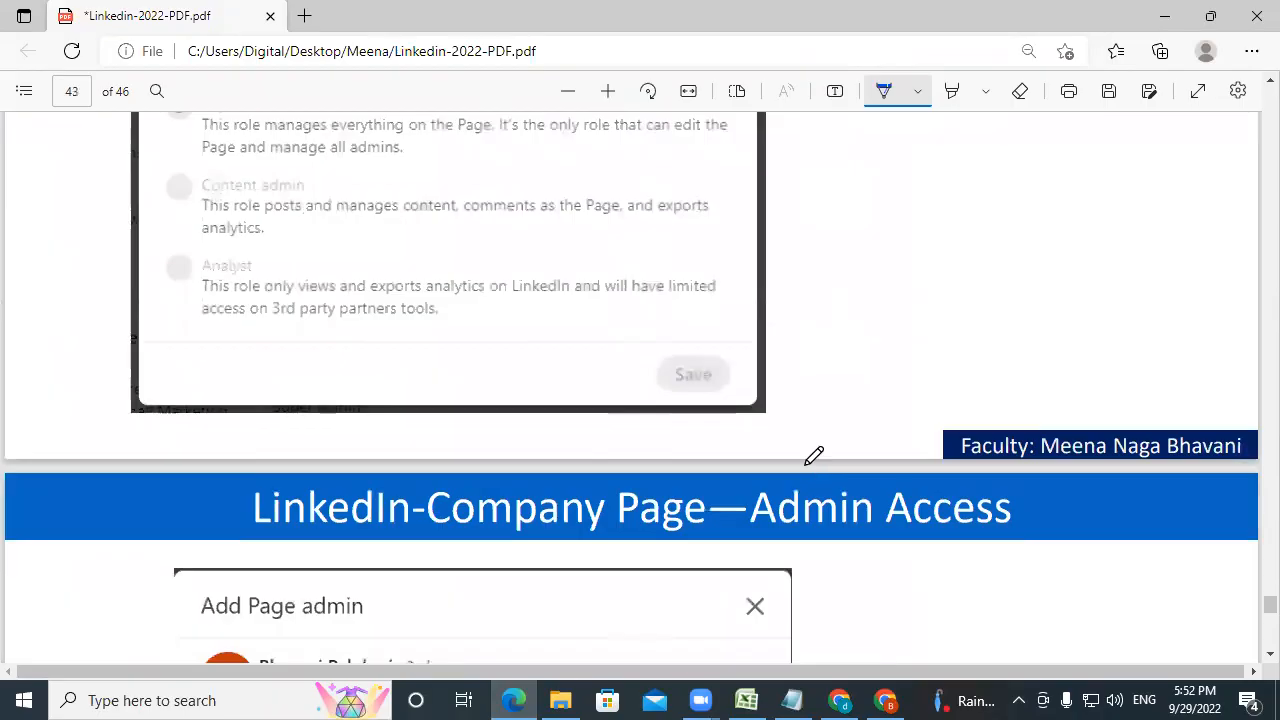
scroll(813, 456, "down", 3)
scroll(813, 456, "down", 3)
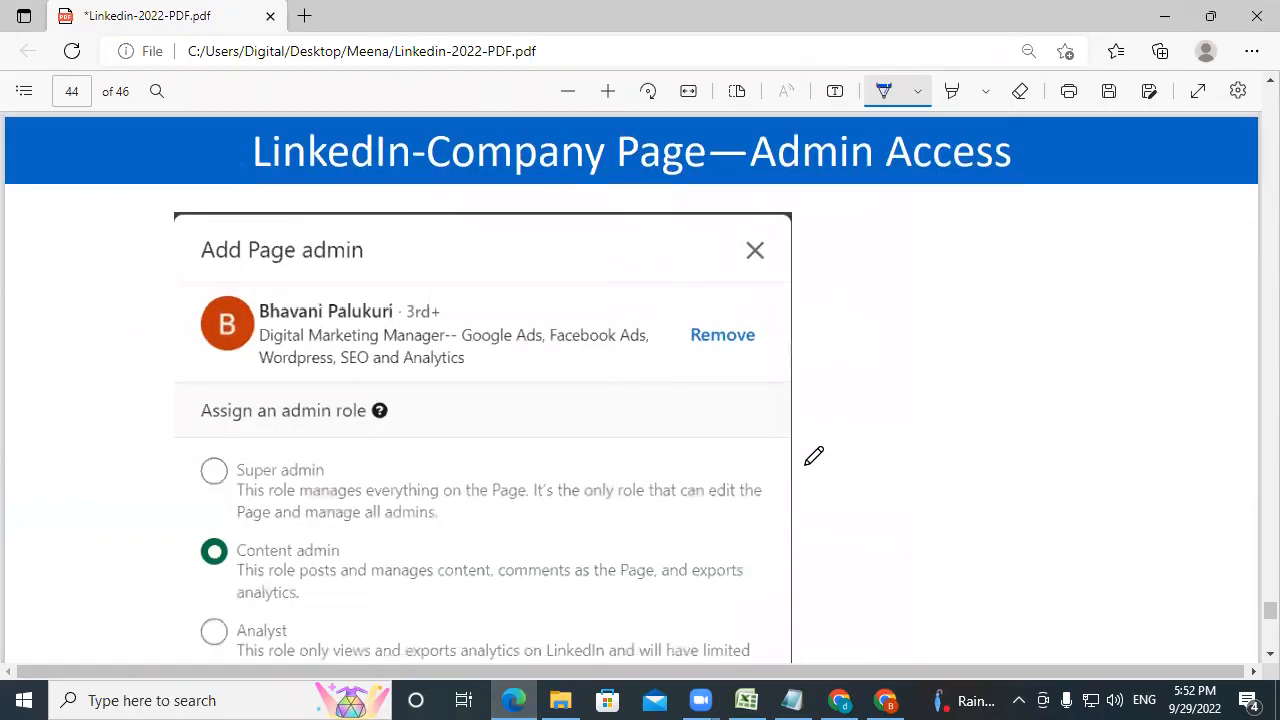
scroll(813, 456, "down", 3)
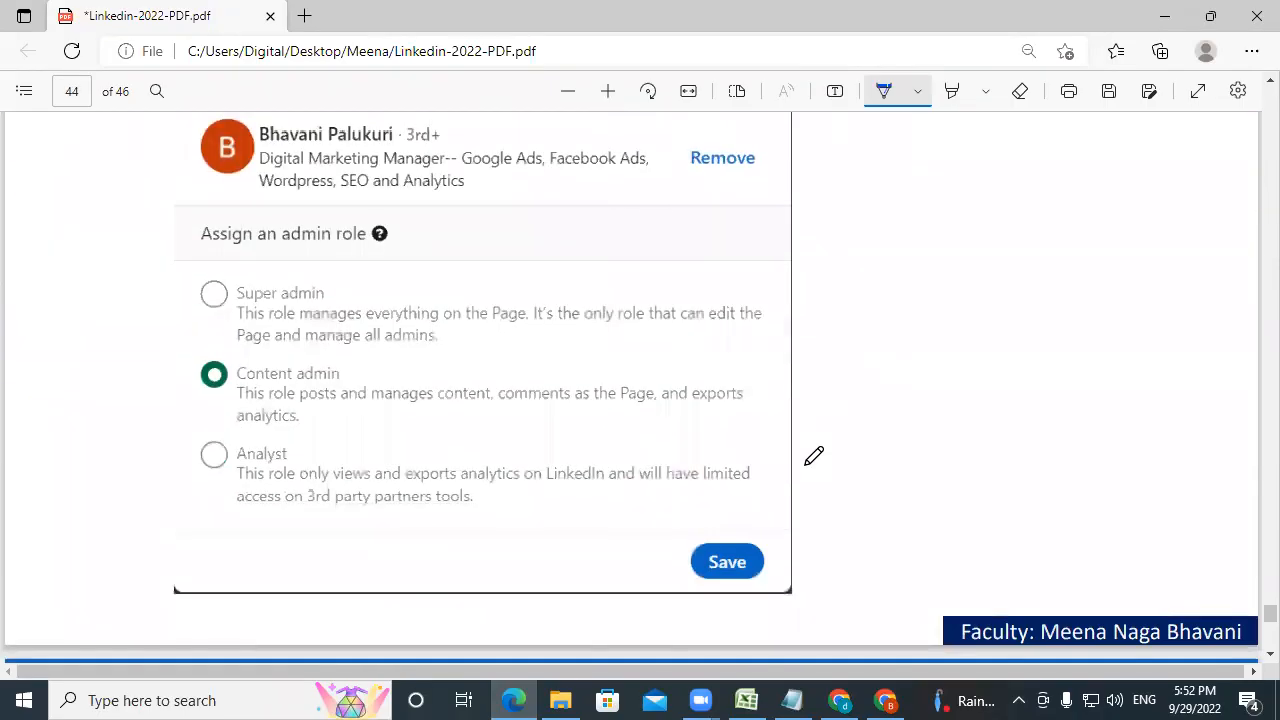
scroll(813, 456, "down", 18)
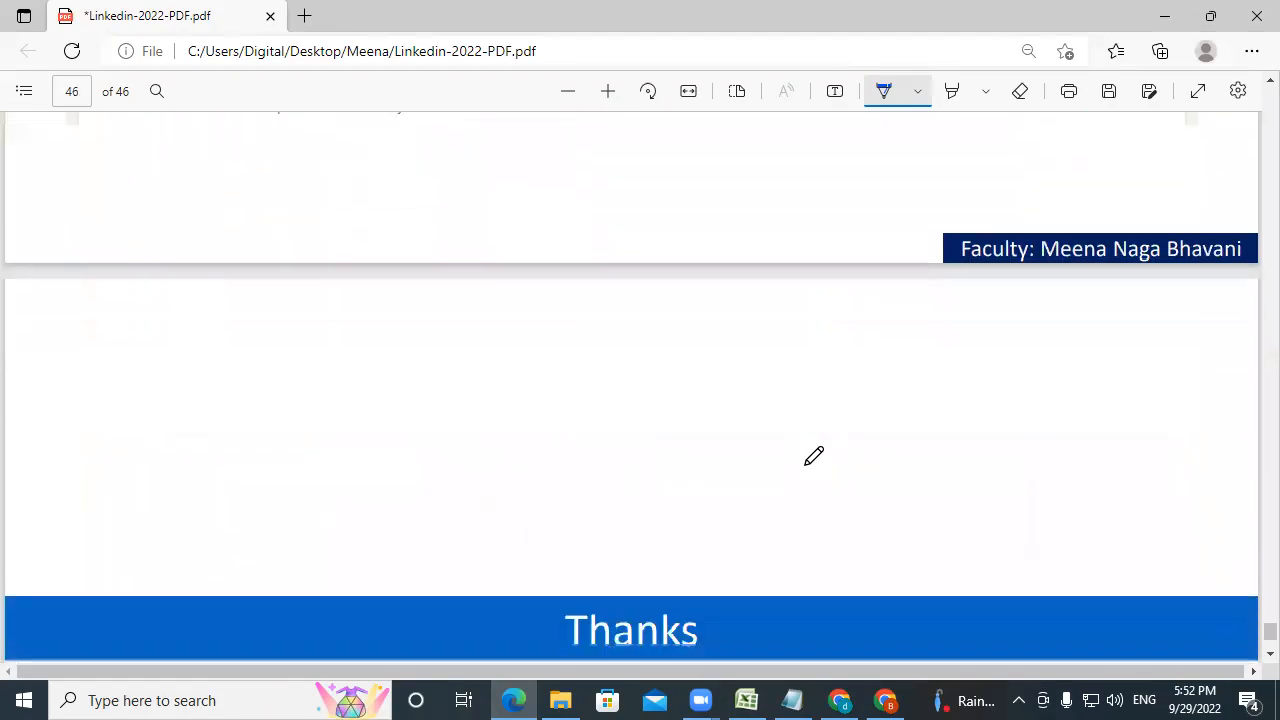
scroll(813, 456, "down", 5)
- Switch to the company page in Chrome, open its Visitor analytics and view the available date ranges without changing the period
left_click(1164, 16)
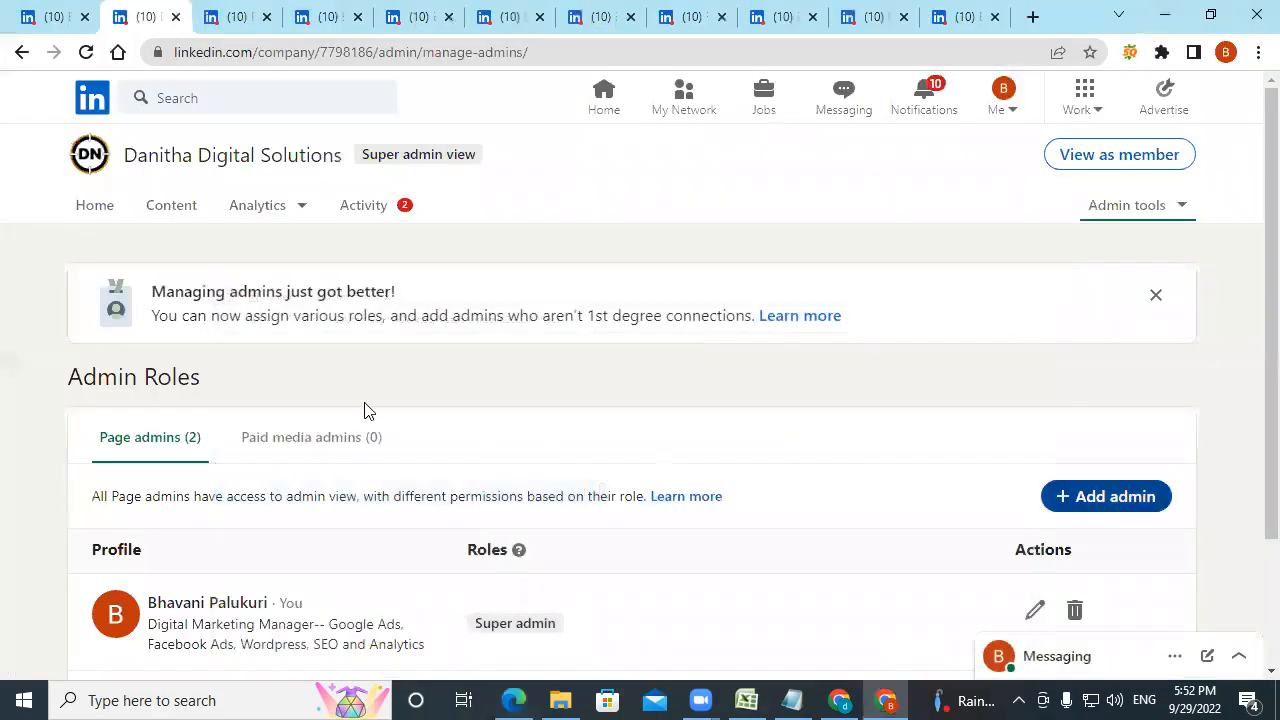
left_click(252, 212)
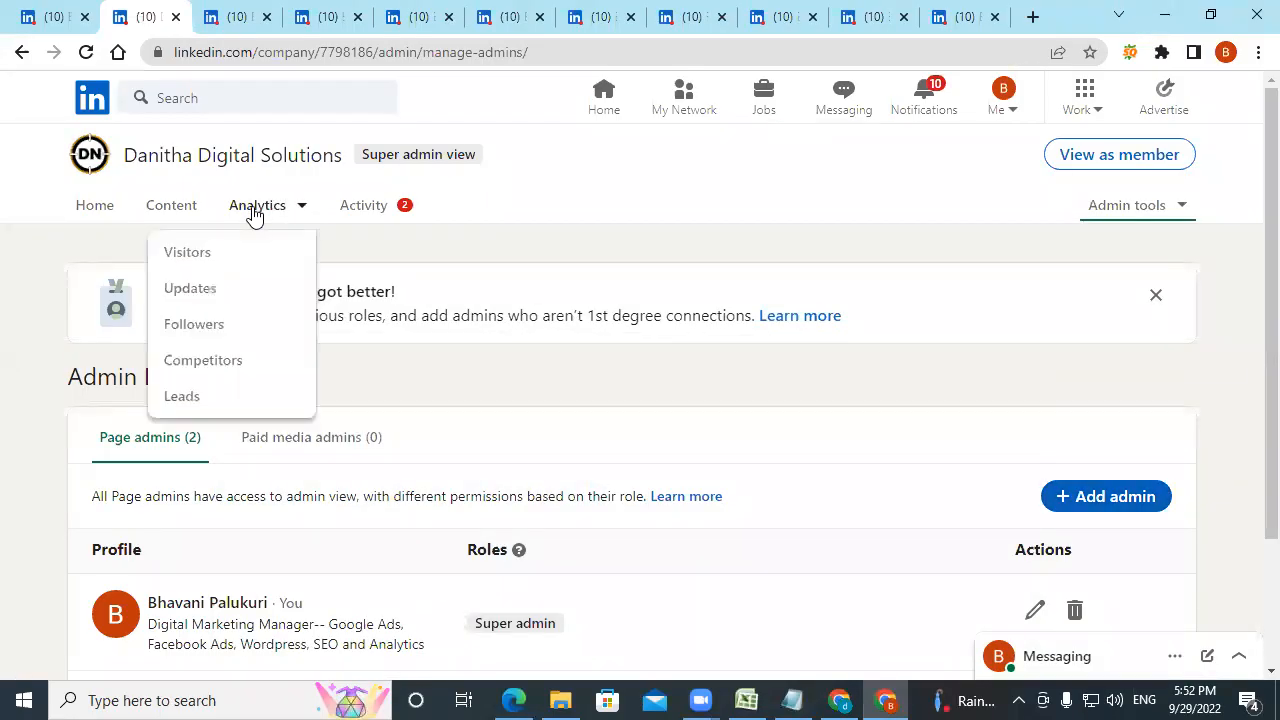
left_click(198, 258)
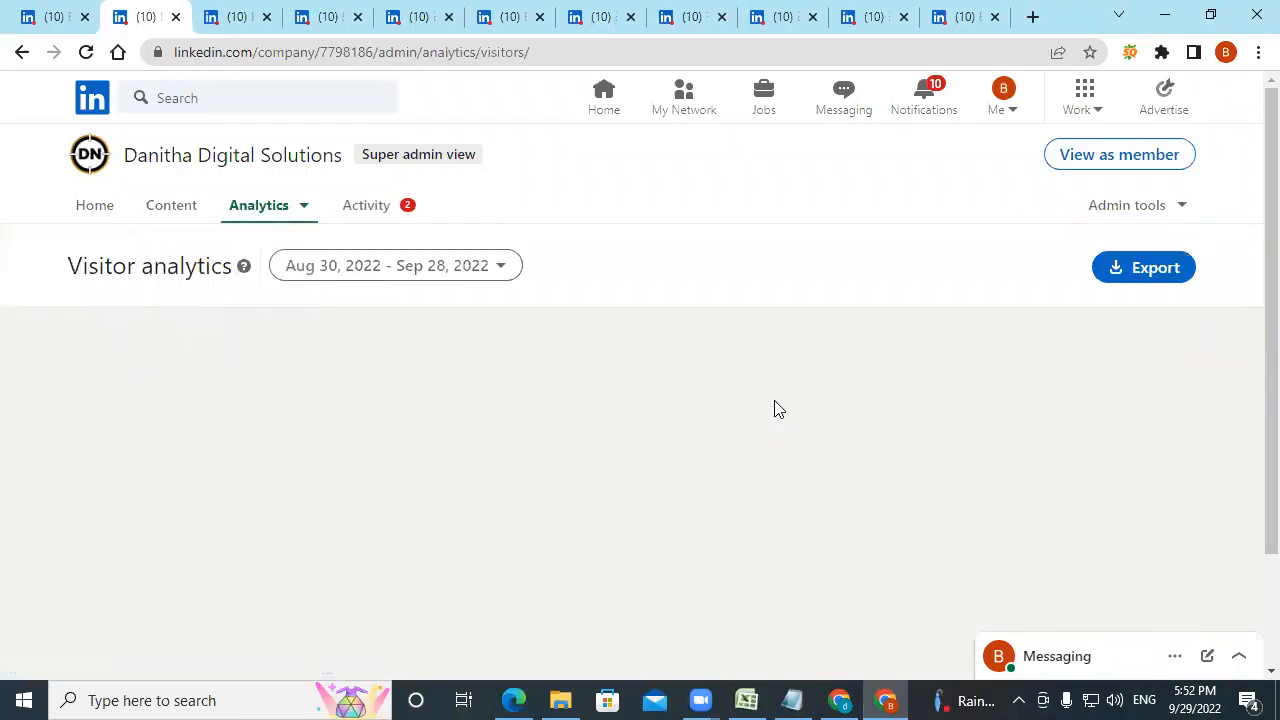
left_click(446, 284)
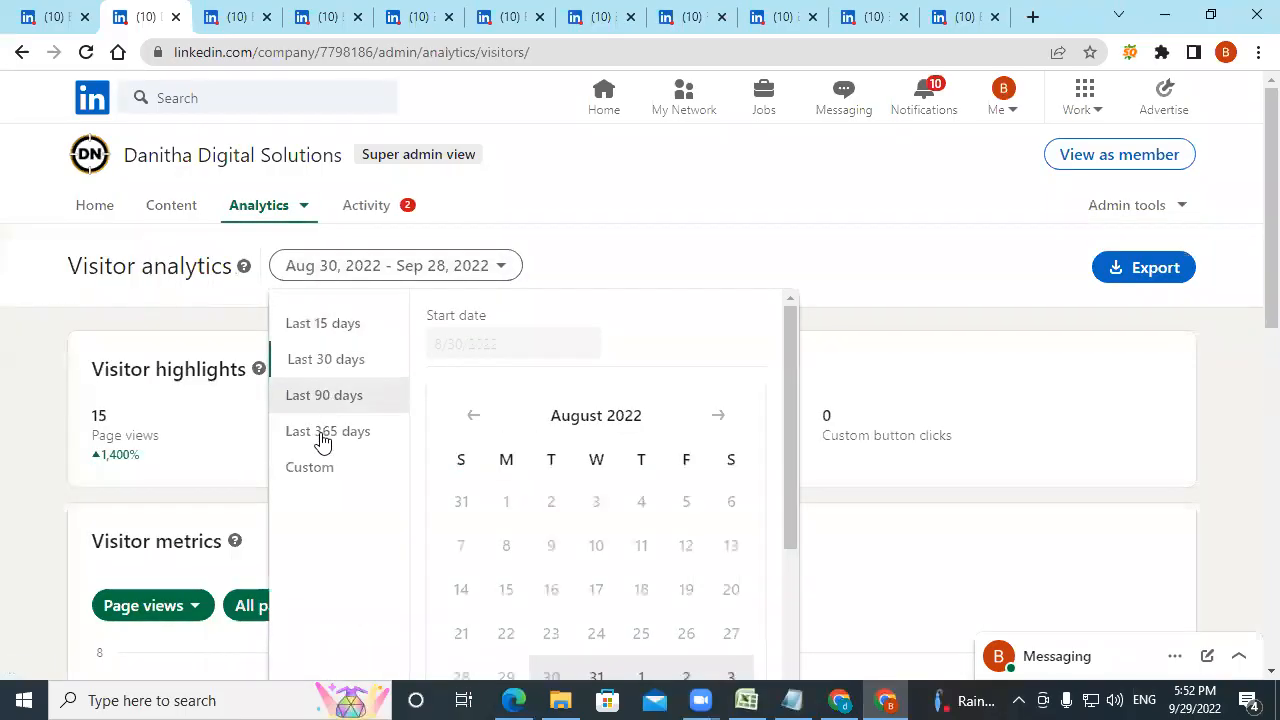
left_click(896, 210)
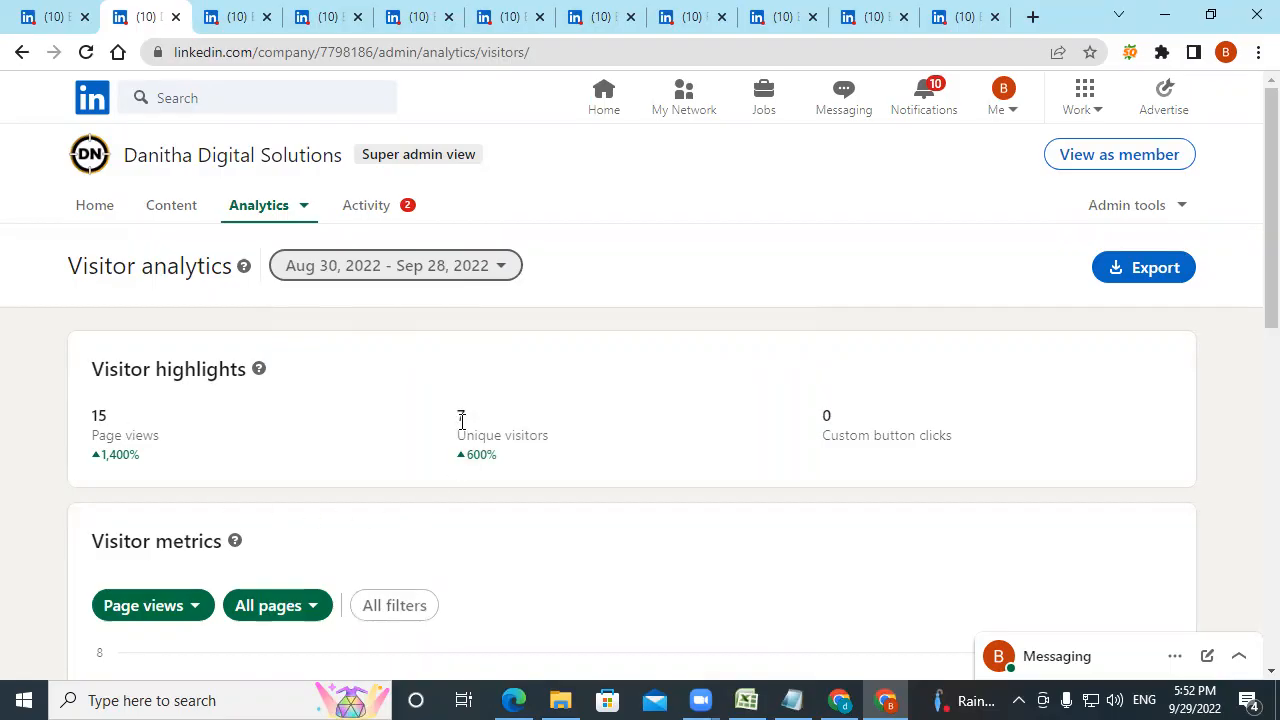
- Examine the visitor metrics chart and the visitor demographics by job function
scroll(589, 530, "down", 3)
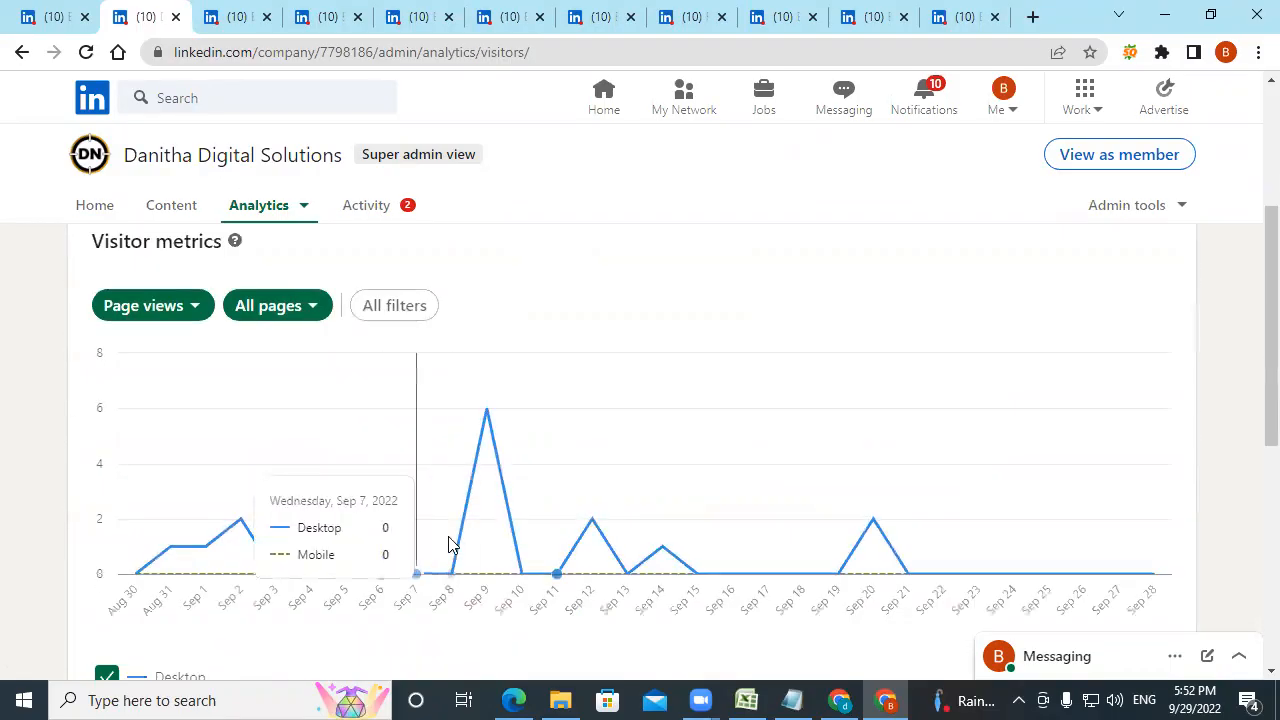
scroll(470, 550, "down", 2)
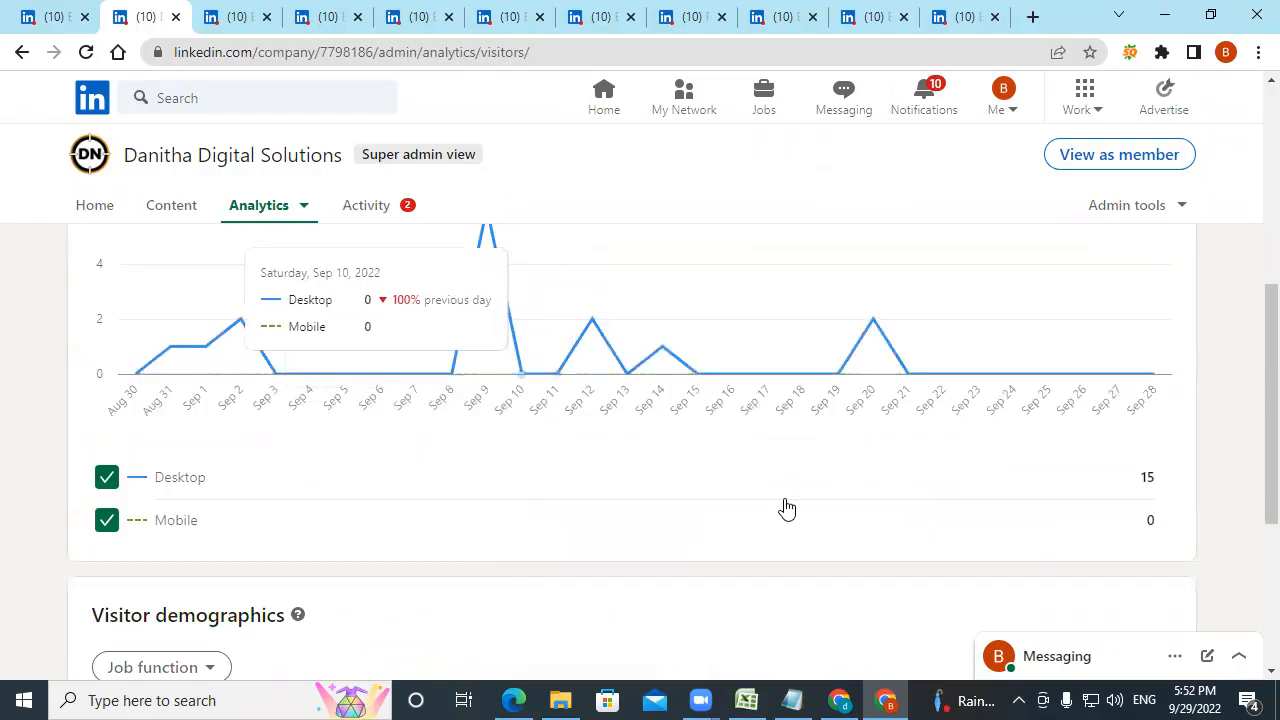
scroll(786, 509, "down", 3)
scroll(620, 510, "down", 1)
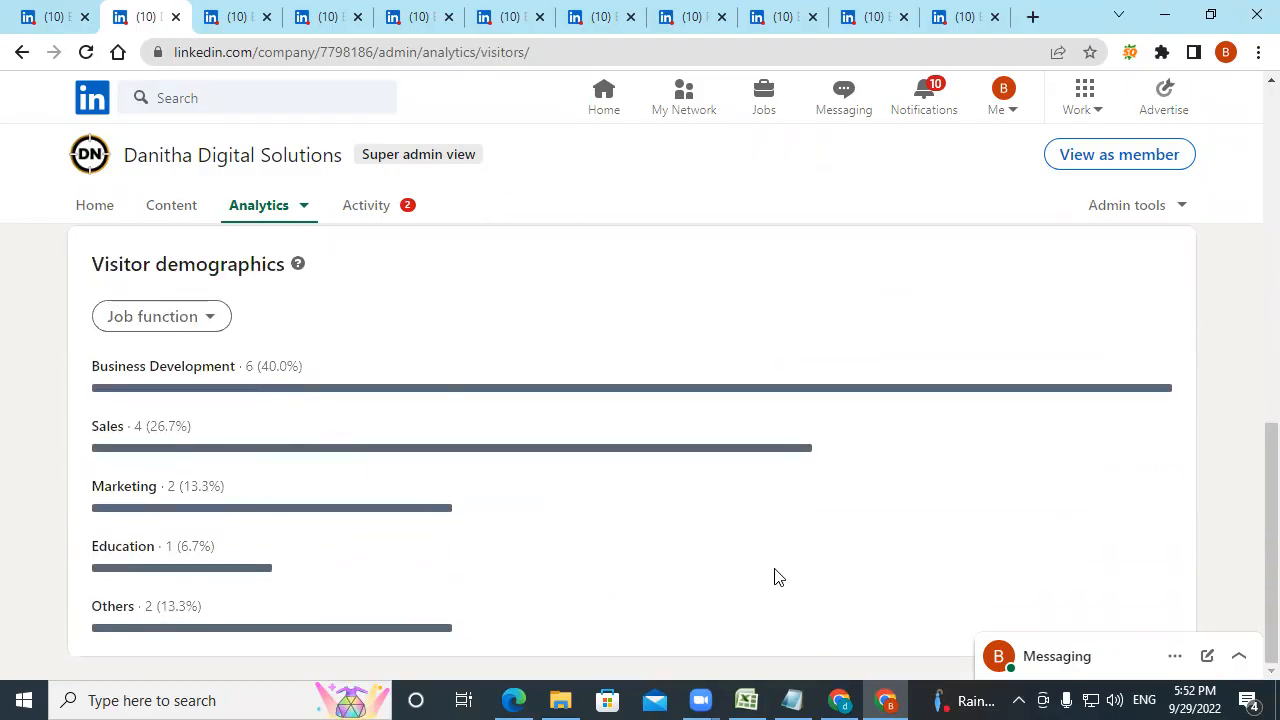
scroll(889, 529, "up", 8)
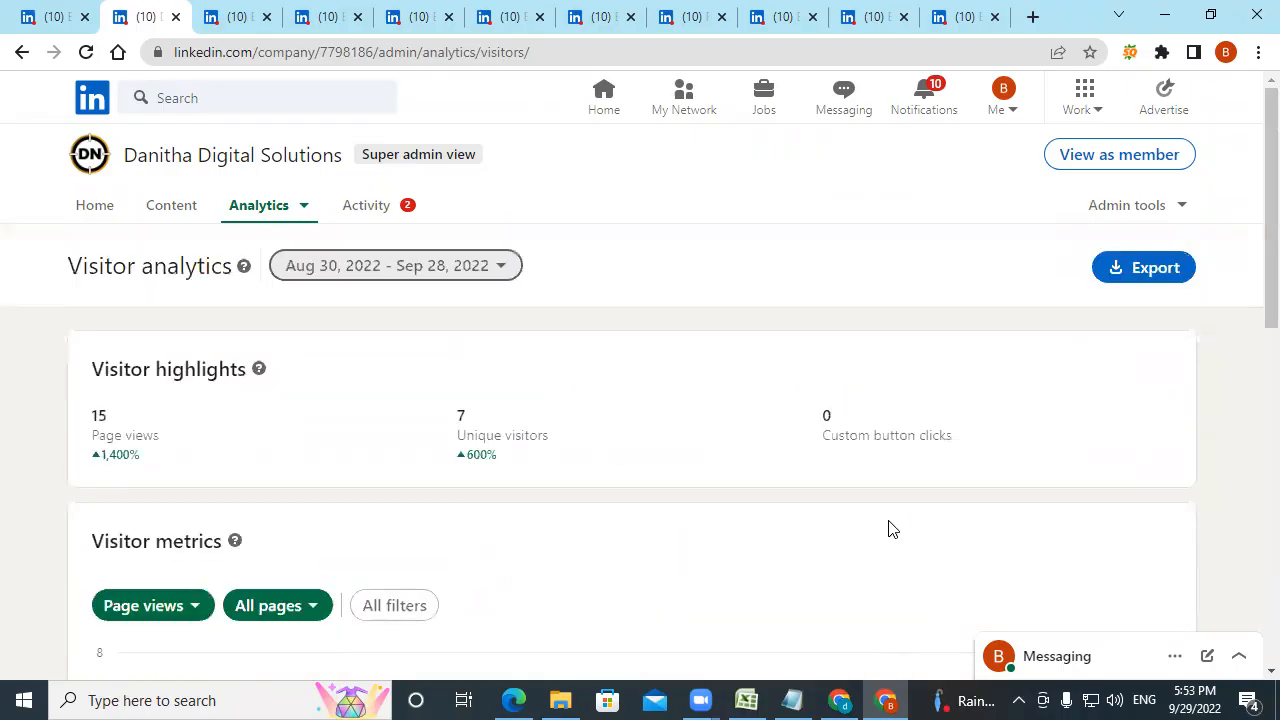
- View the other analytics options, then open the page's Content section and examine Trending Articles and their audience filters
left_click(258, 206)
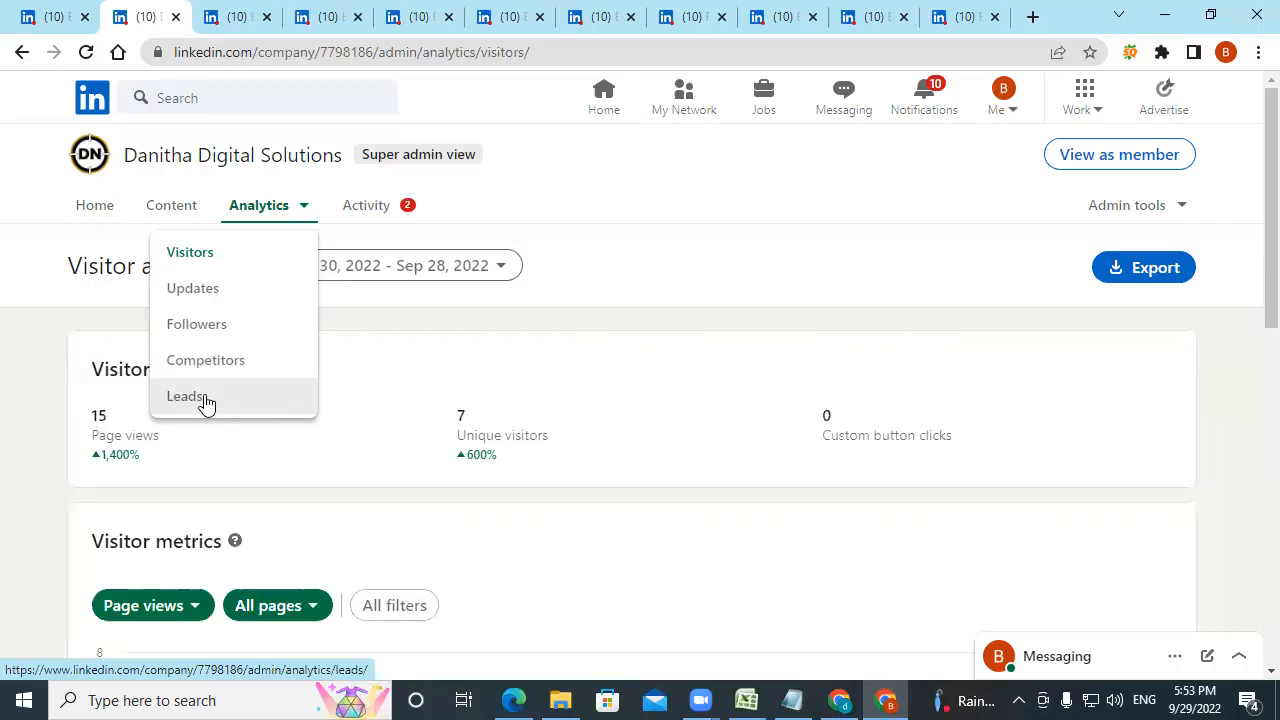
left_click(171, 205)
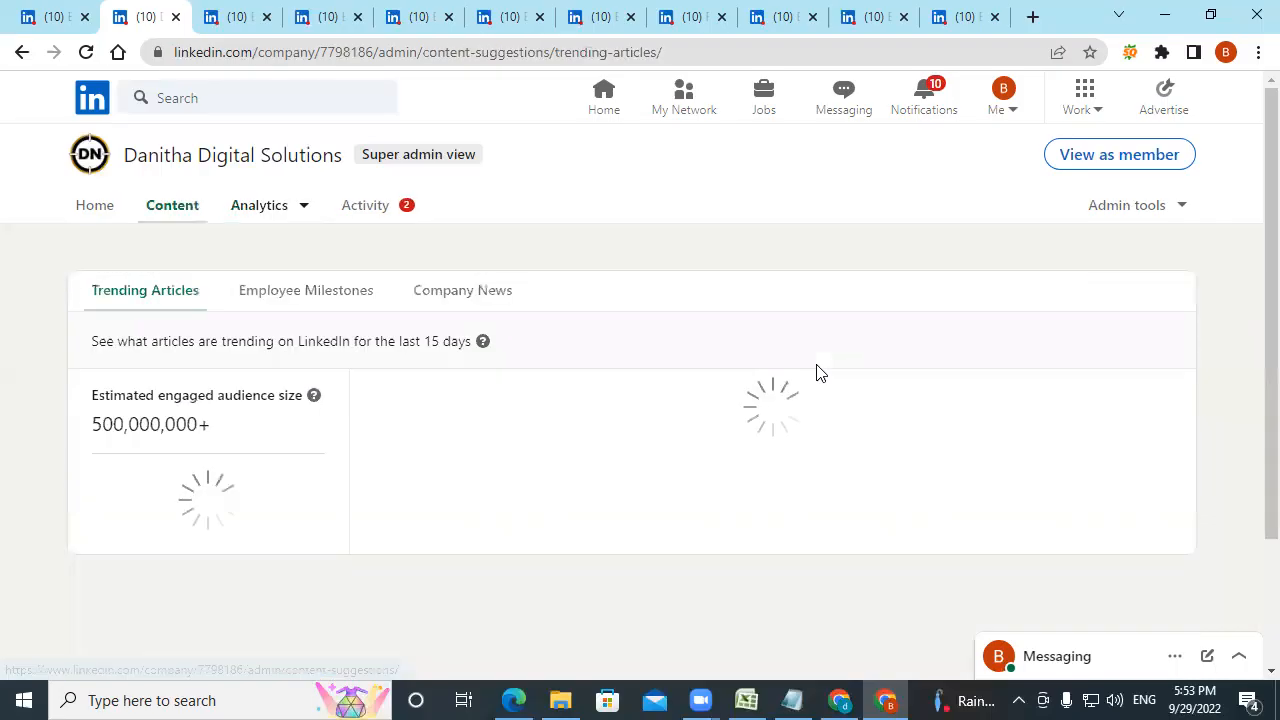
scroll(534, 446, "down", 3)
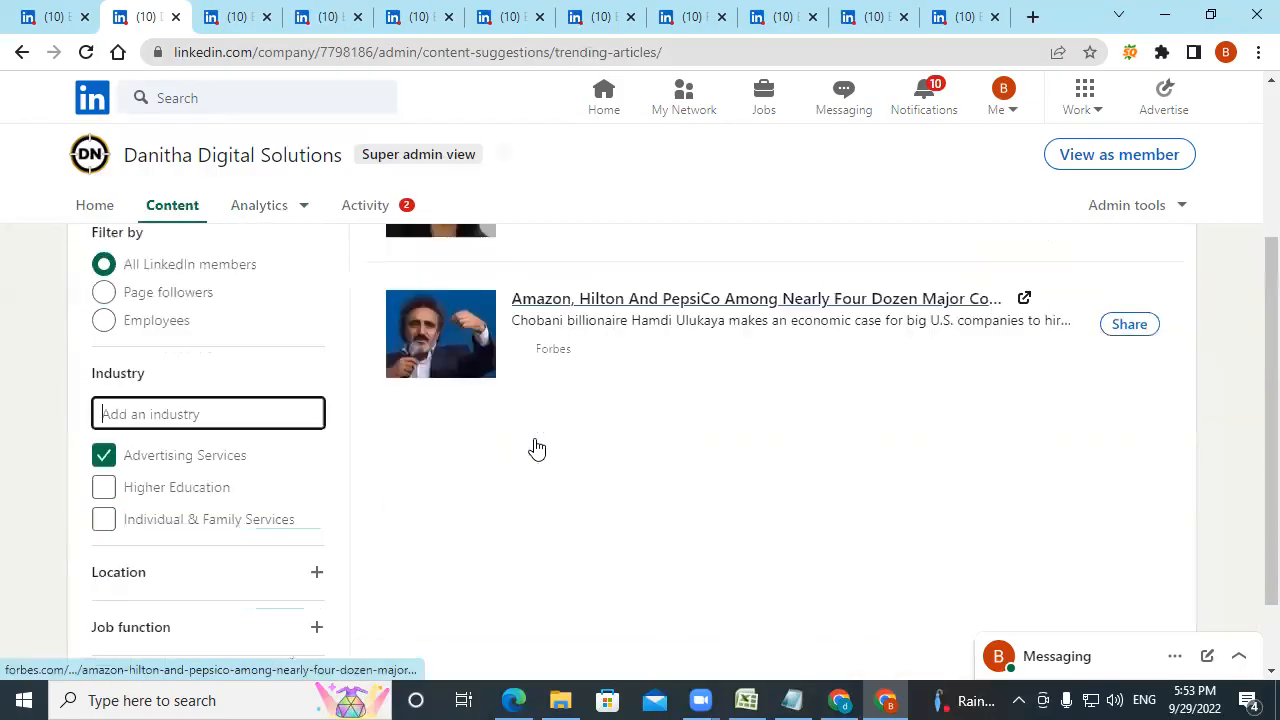
scroll(510, 500, "up", 3)
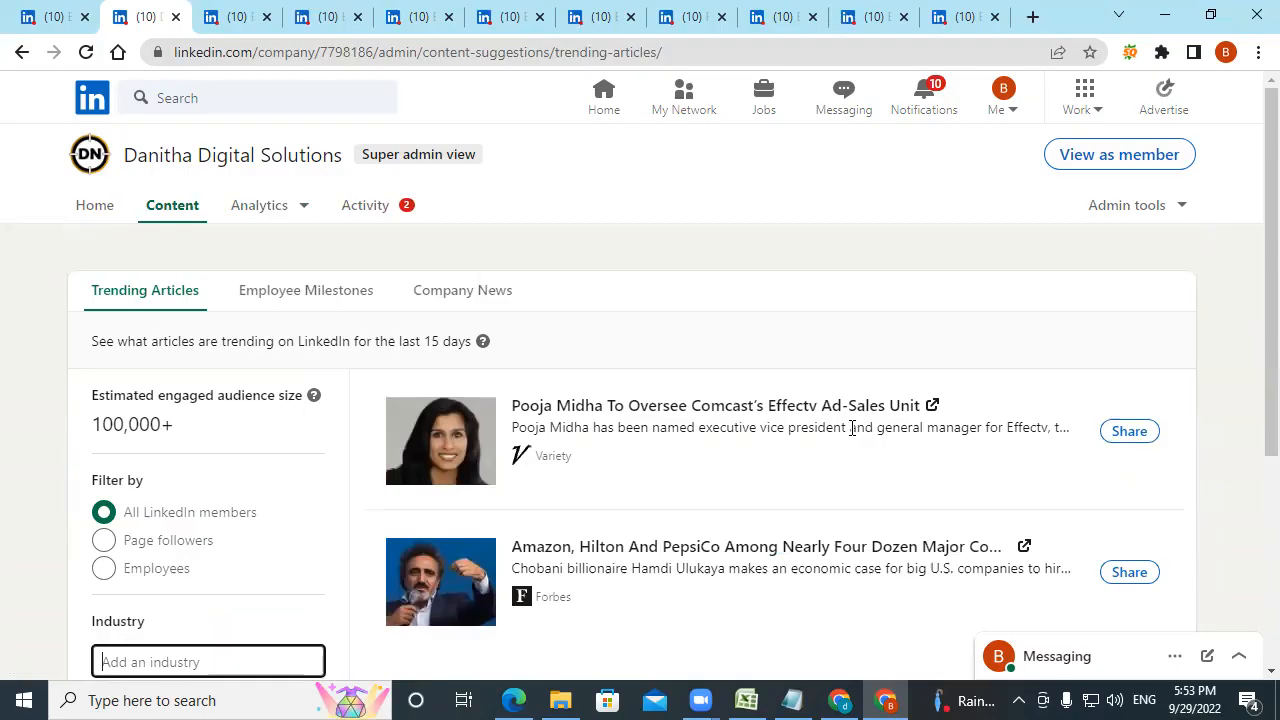
scroll(851, 428, "down", 3)
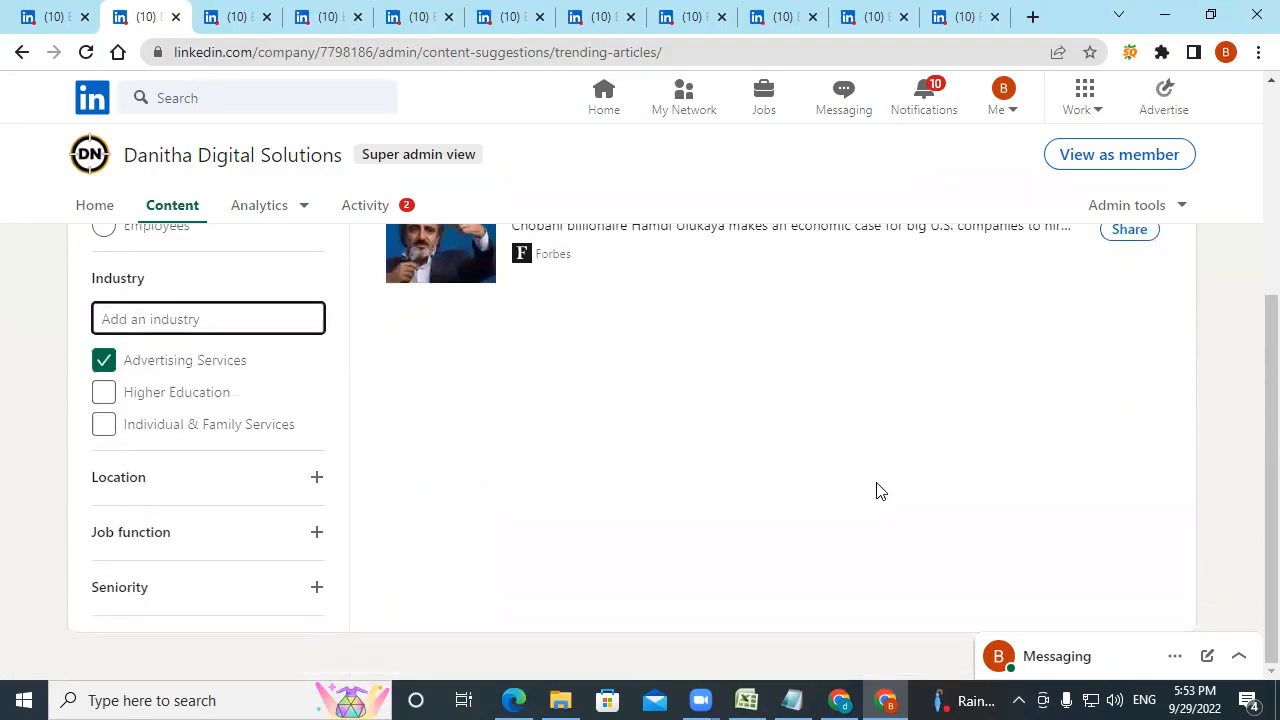
scroll(877, 490, "up", 3)
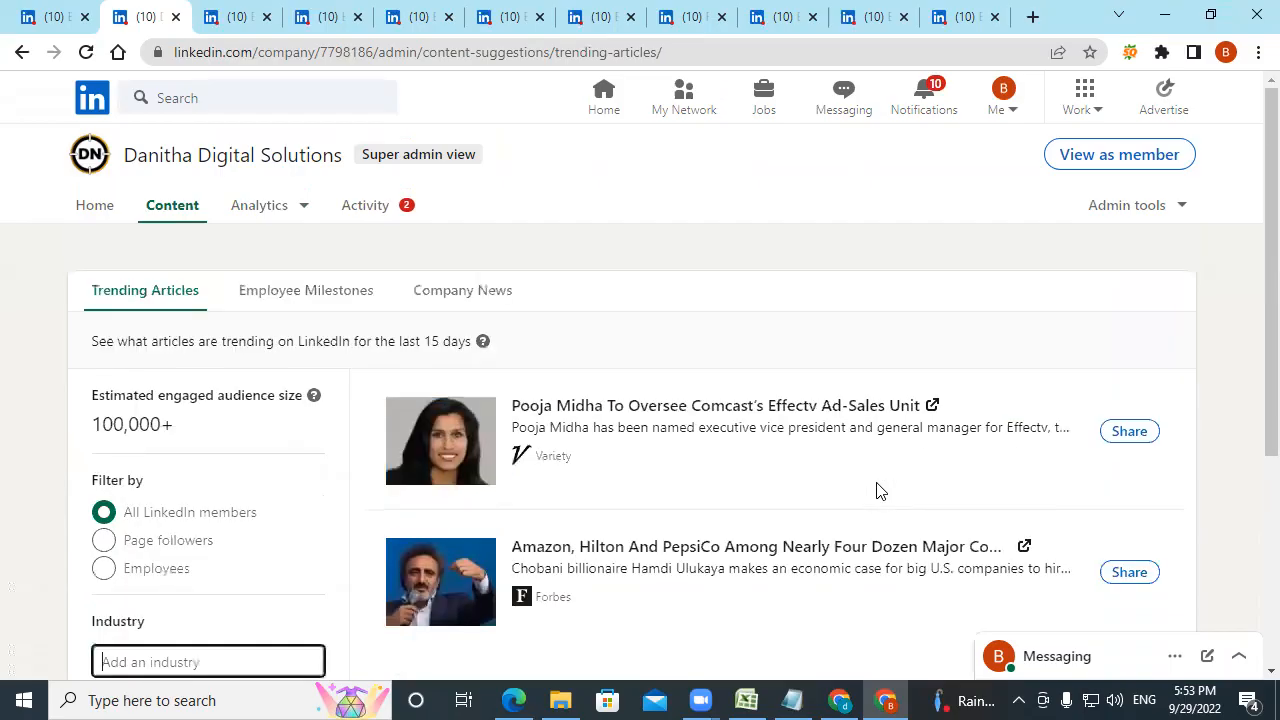
- Return to the company page's Home, open a new post and view the free job form's fields, then close it without posting
left_click(101, 207)
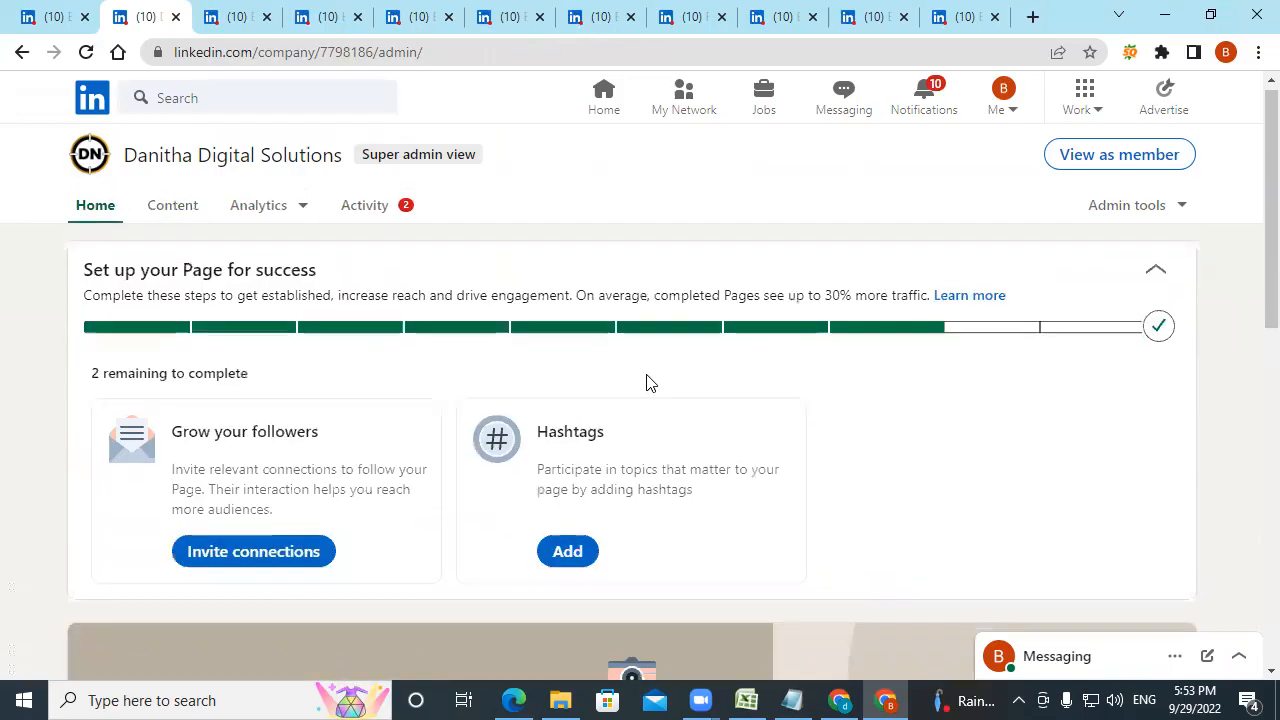
scroll(646, 378, "down", 5)
scroll(646, 374, "up", 3)
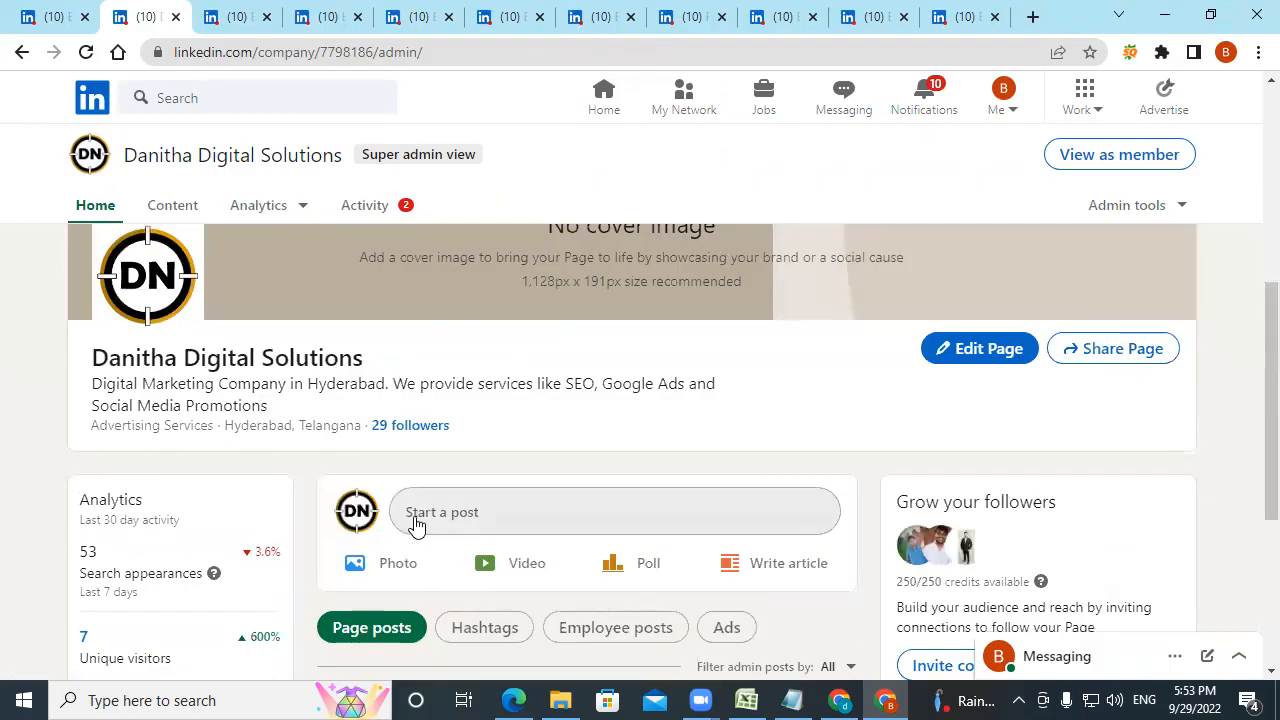
left_click(414, 516)
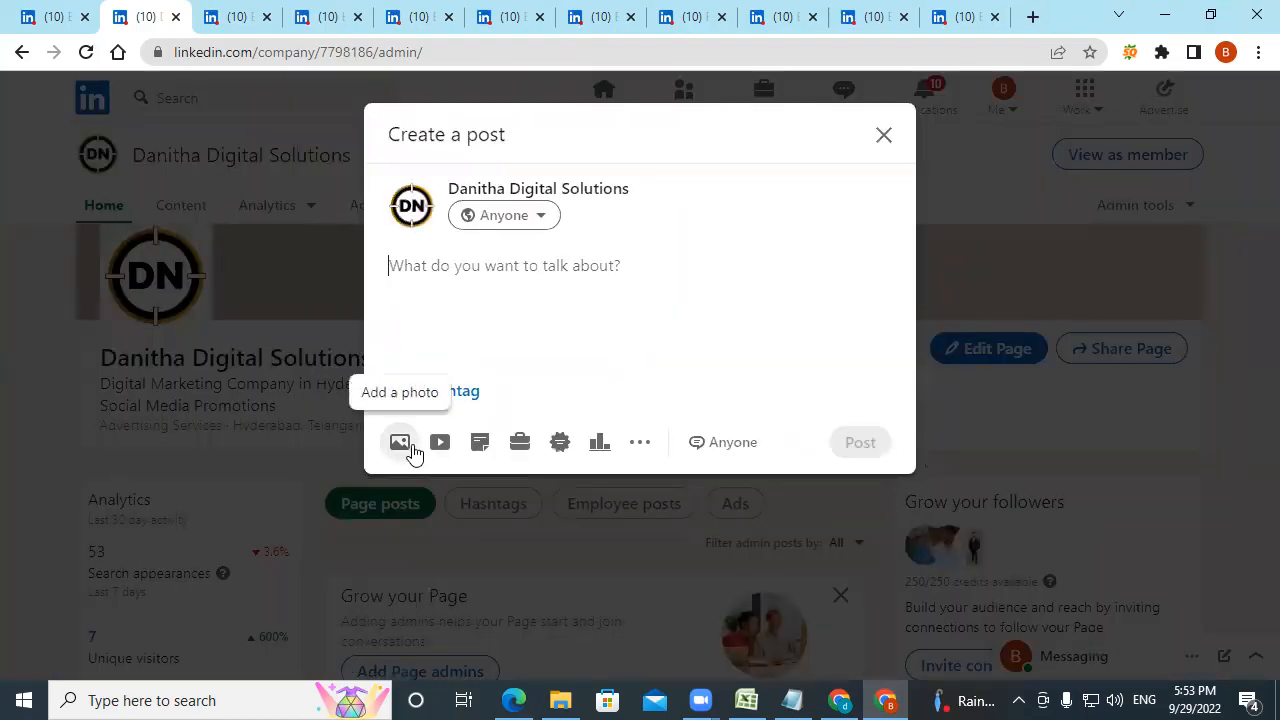
left_click(519, 447)
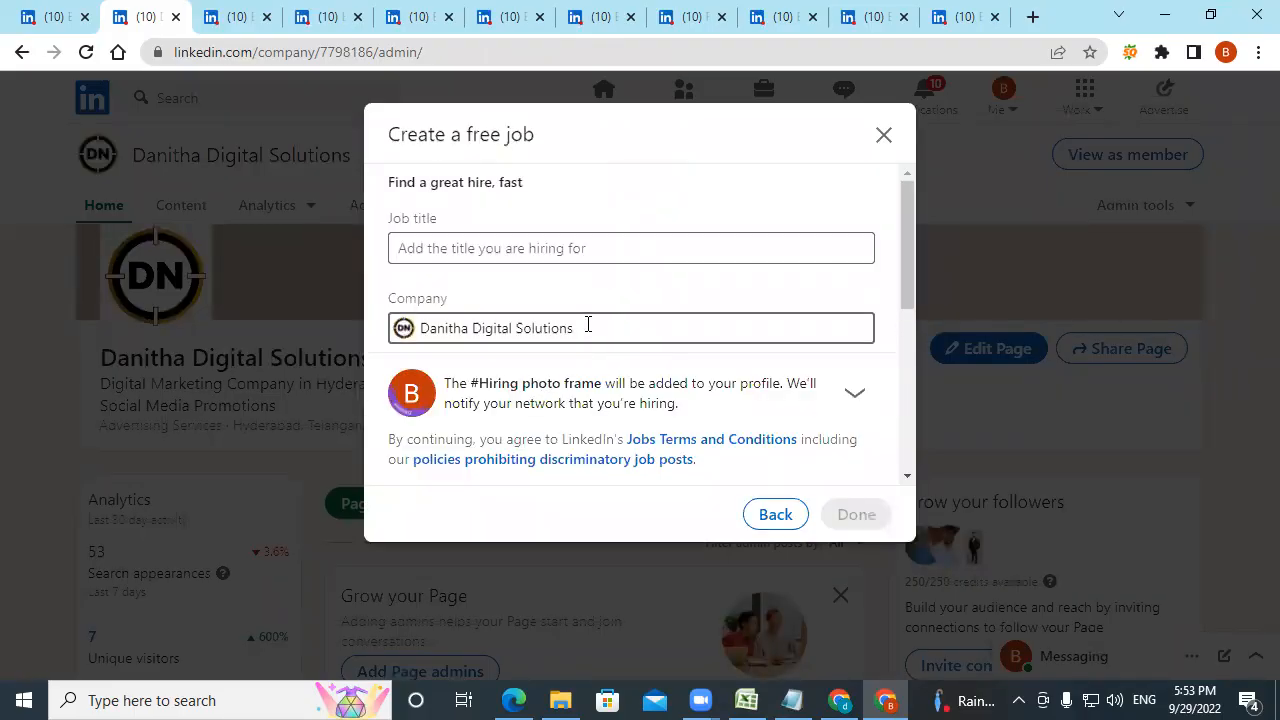
scroll(588, 324, "down", 8)
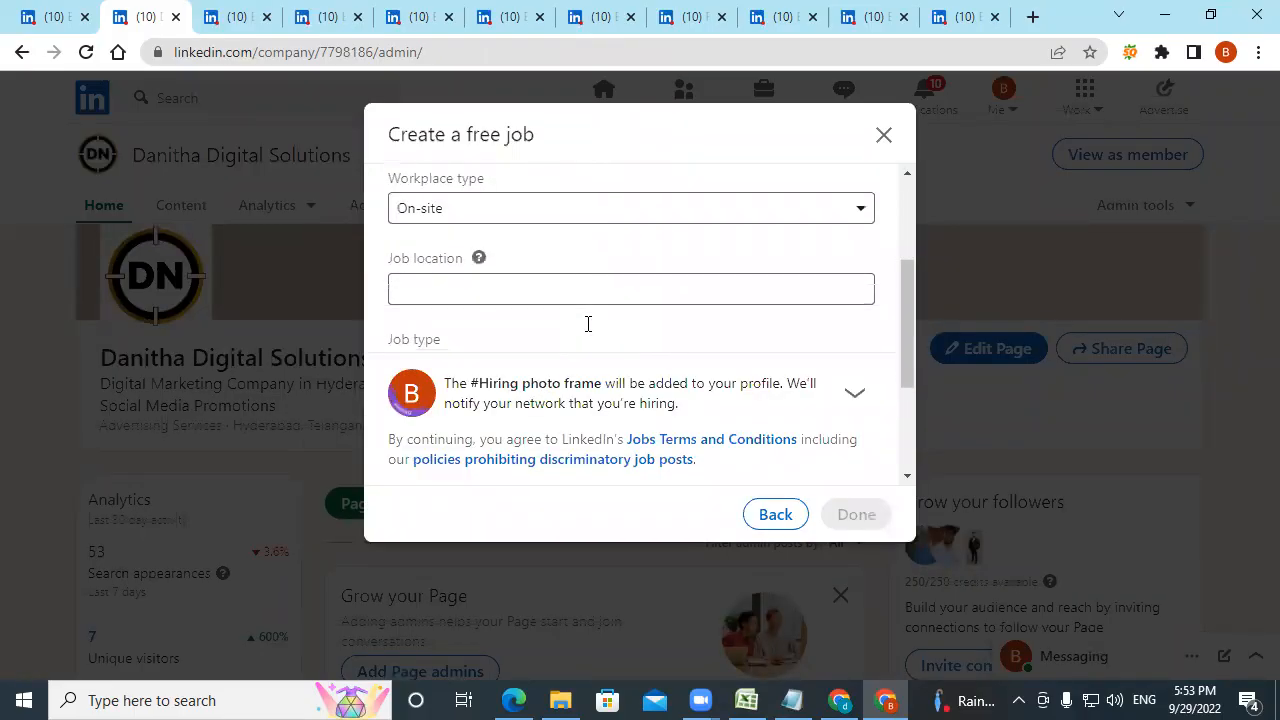
left_click(883, 134)
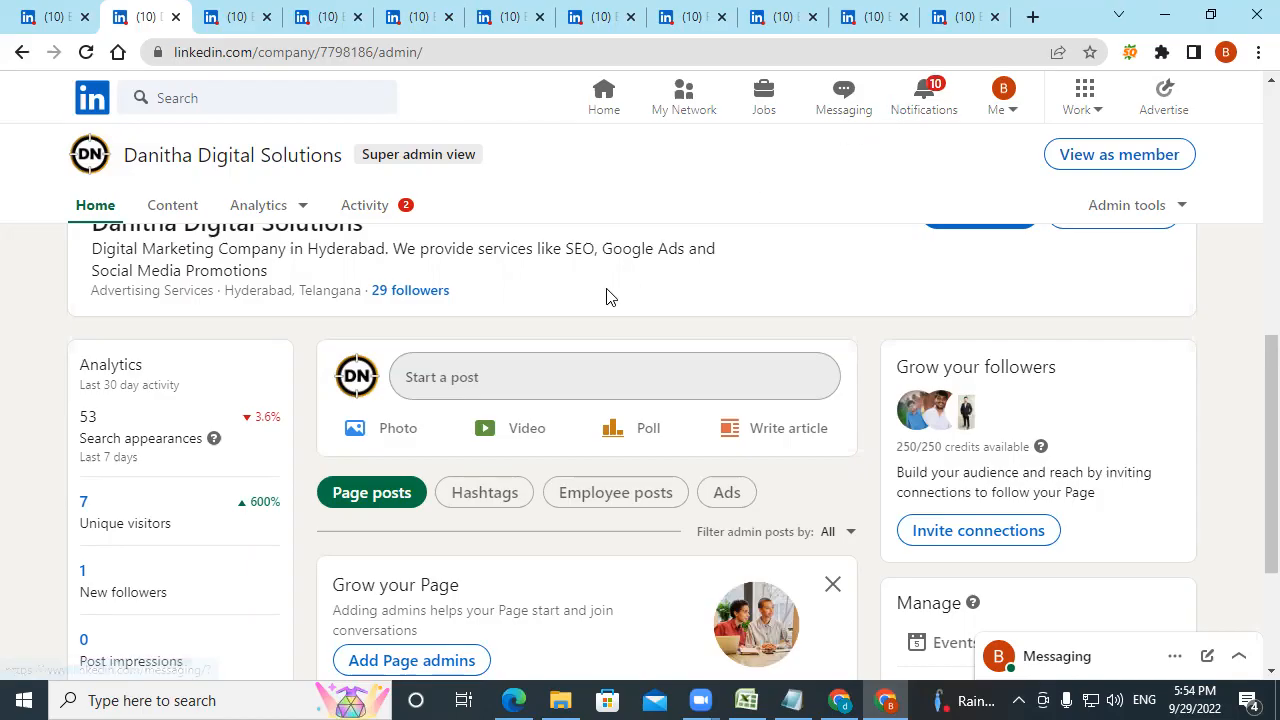
- View a new company post's comment permission choices and its additional attachment types, closing each without changes
left_click(518, 386)
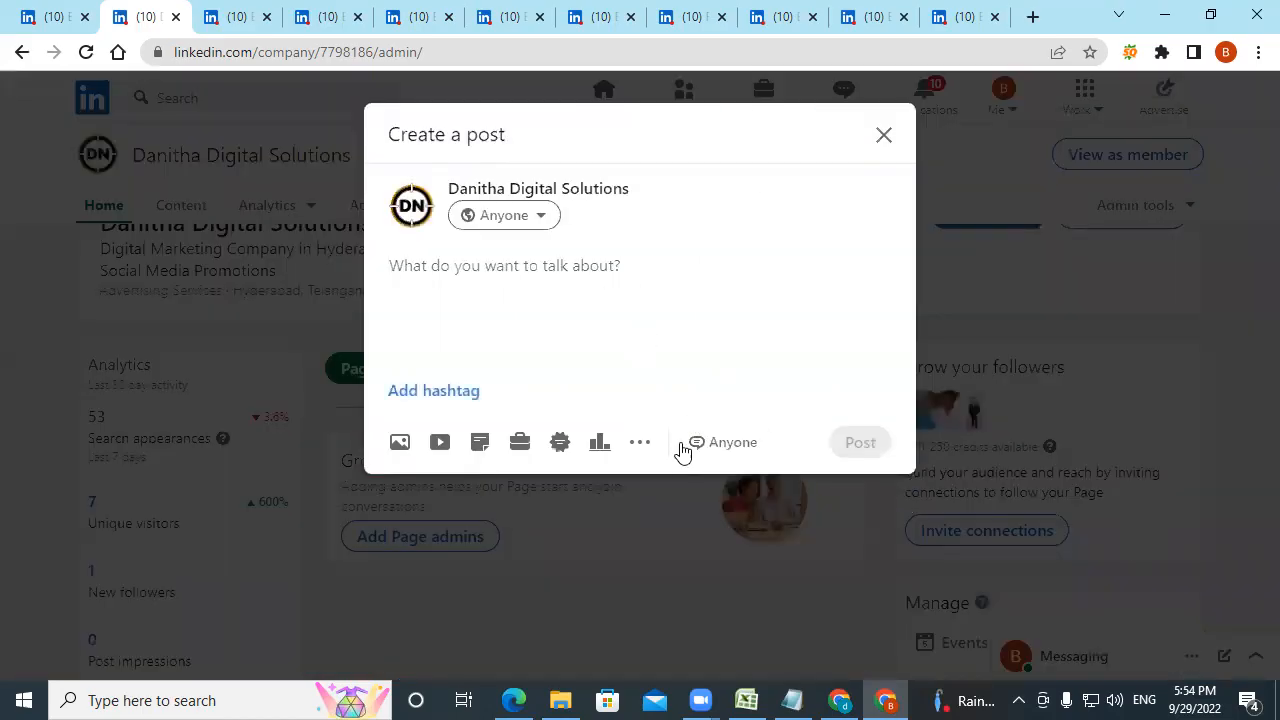
left_click(703, 445)
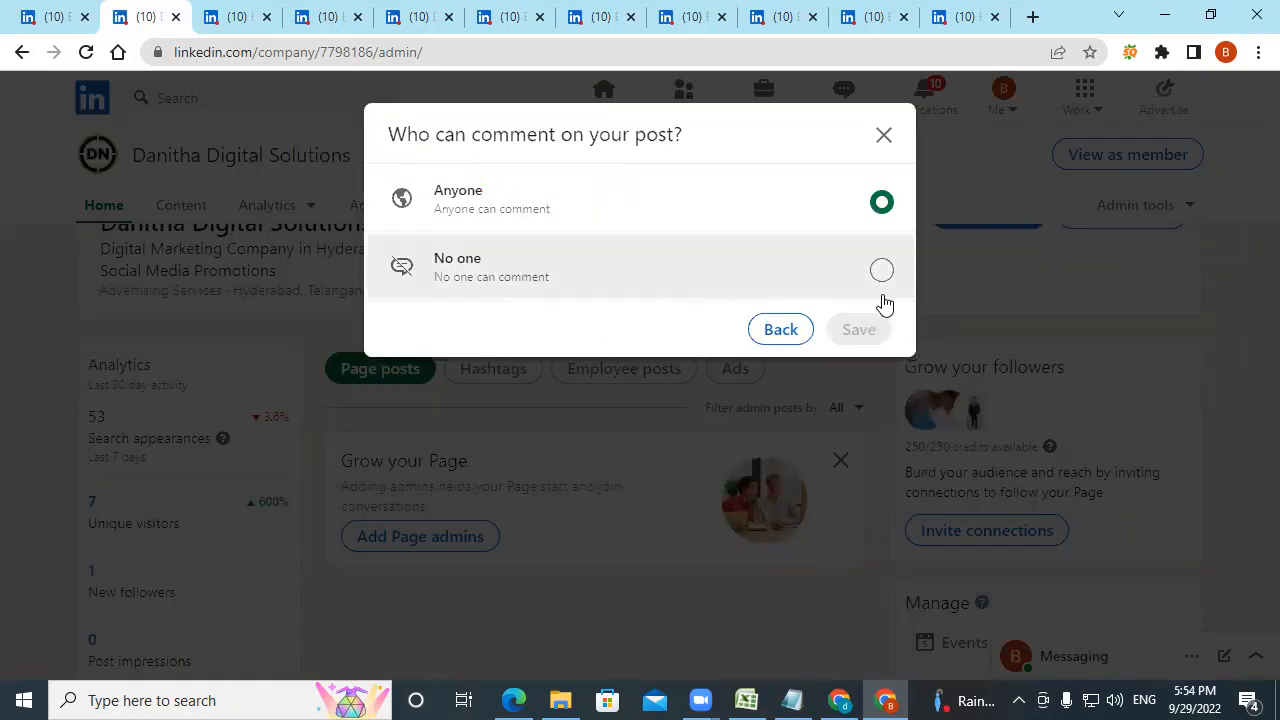
left_click(886, 137)
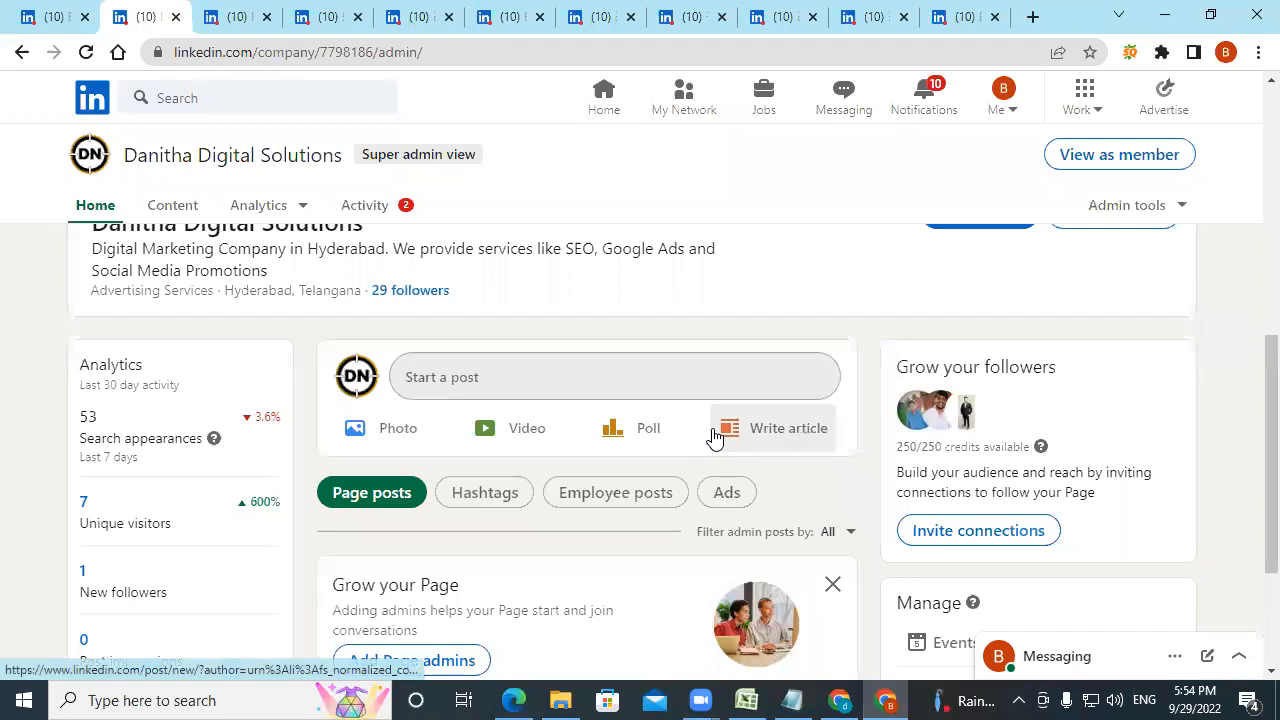
left_click(611, 394)
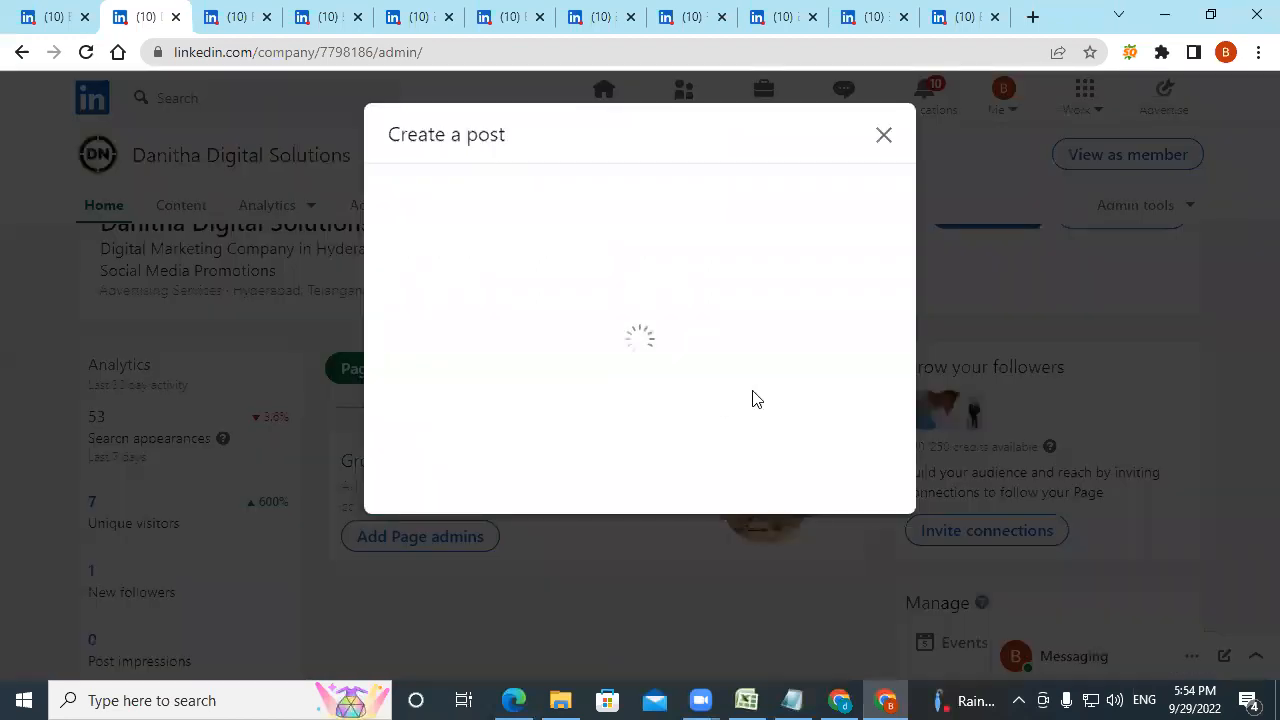
left_click(640, 444)
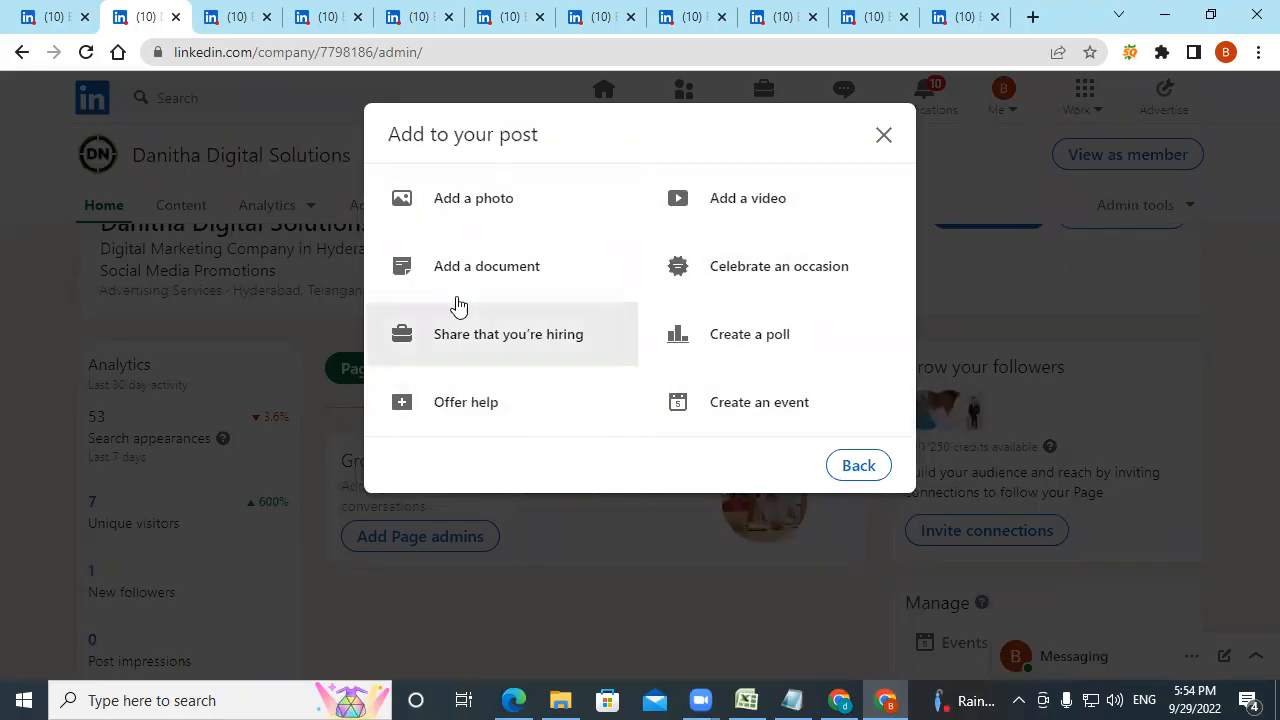
left_click(886, 138)
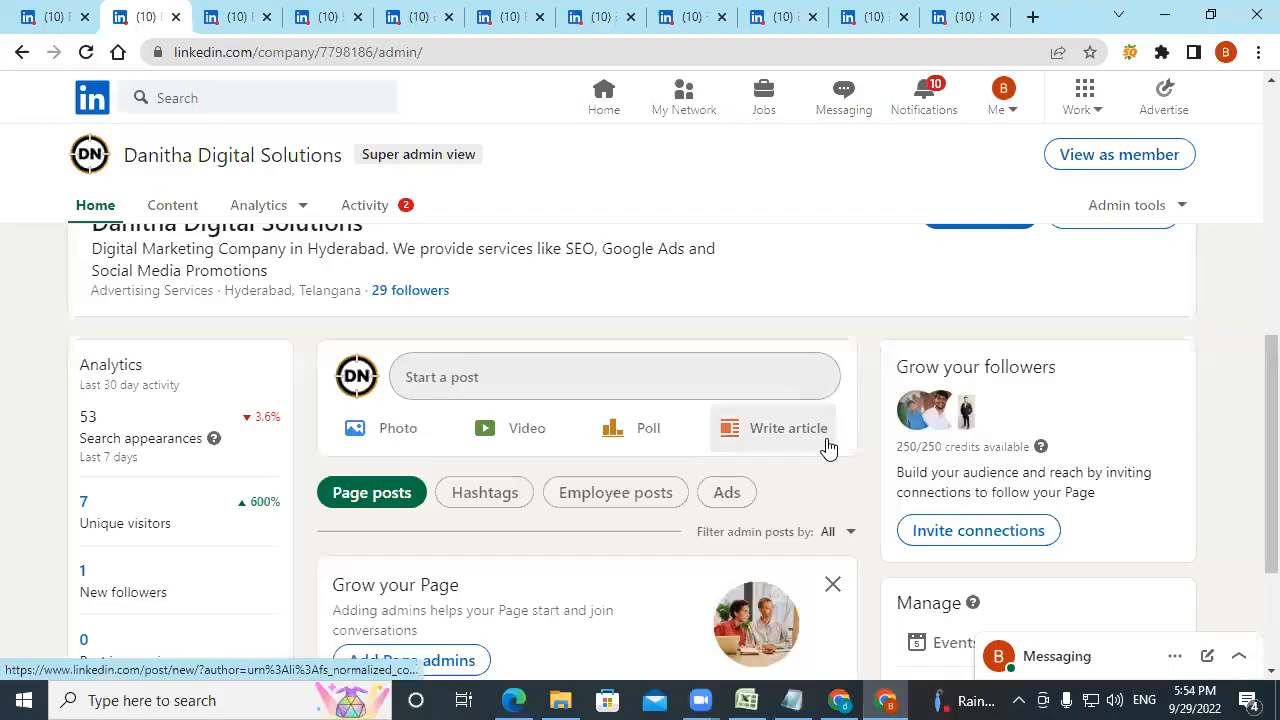
- Open Campaign Manager from the company page and start a new campaign in the ad account created 5/18/2022
left_click(1159, 107)
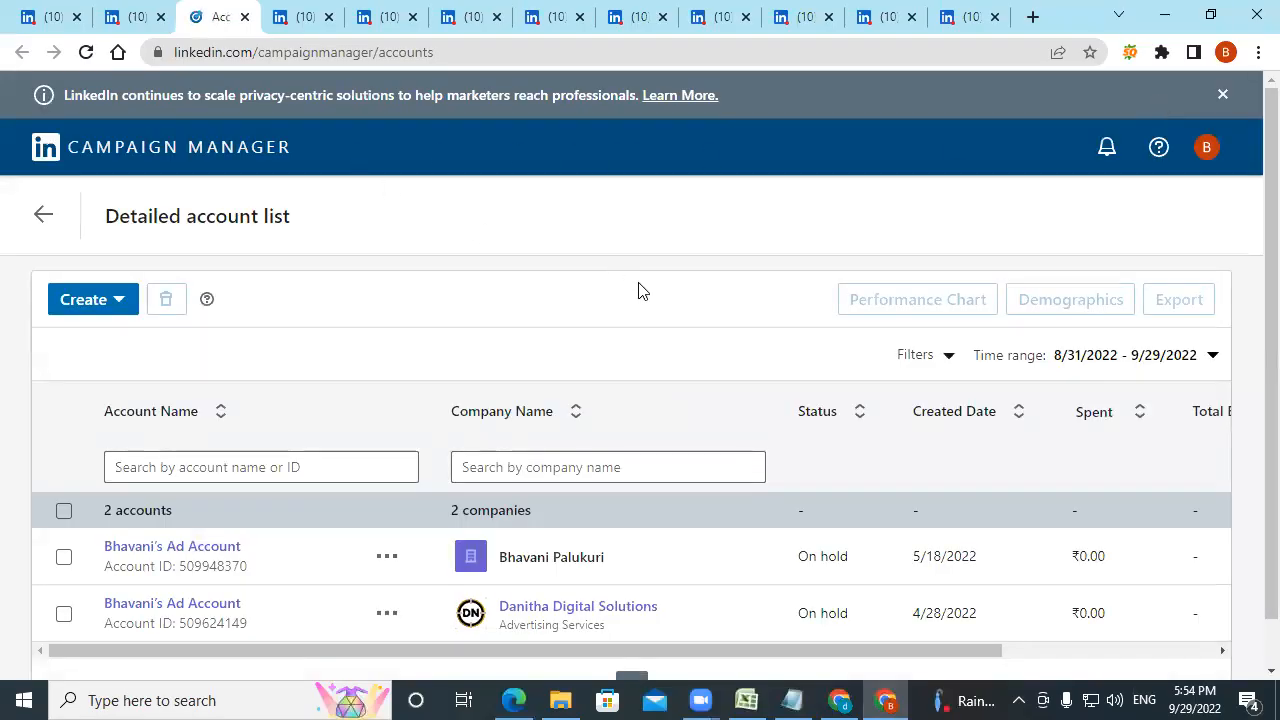
scroll(637, 288, "down", 1)
left_click(89, 252)
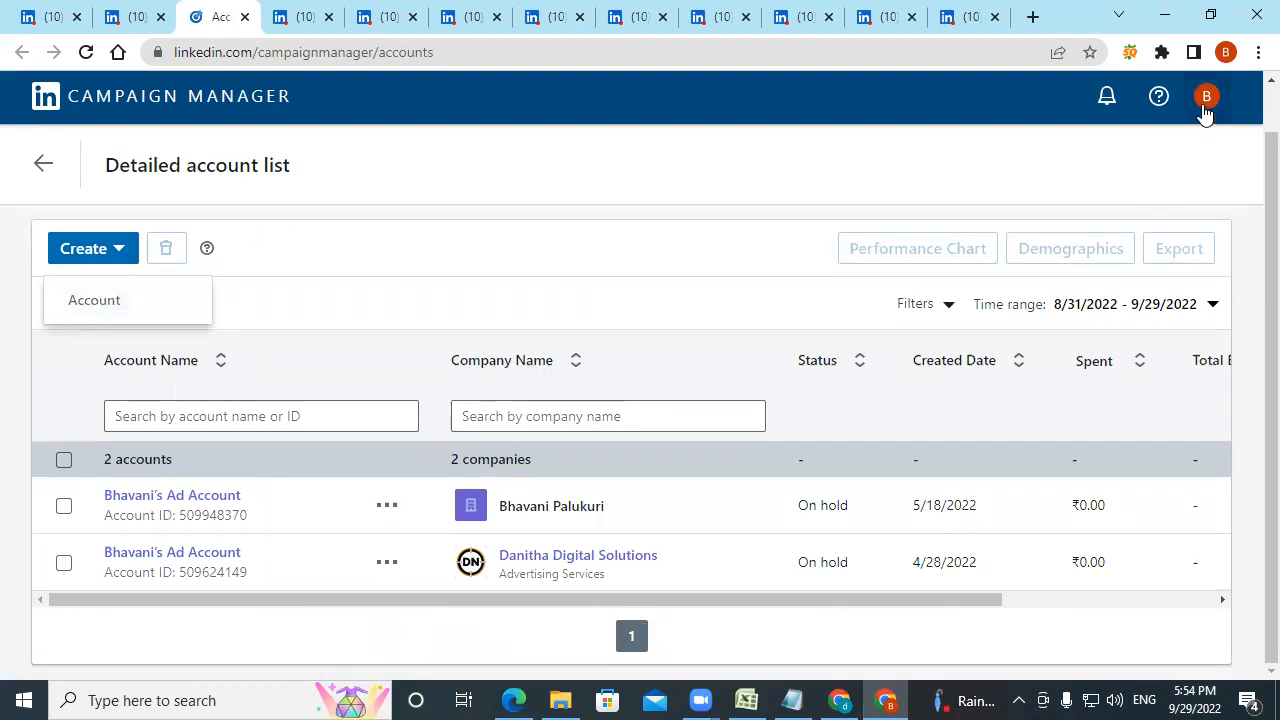
left_click(160, 500)
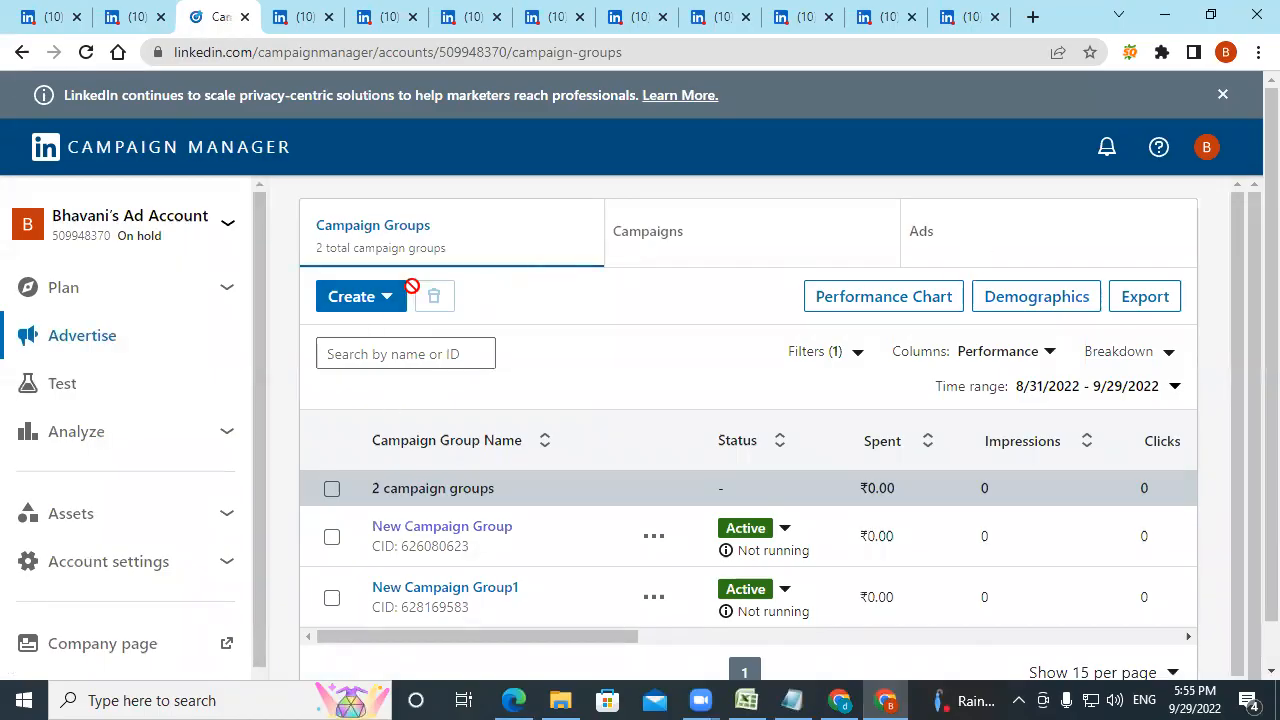
left_click(374, 300)
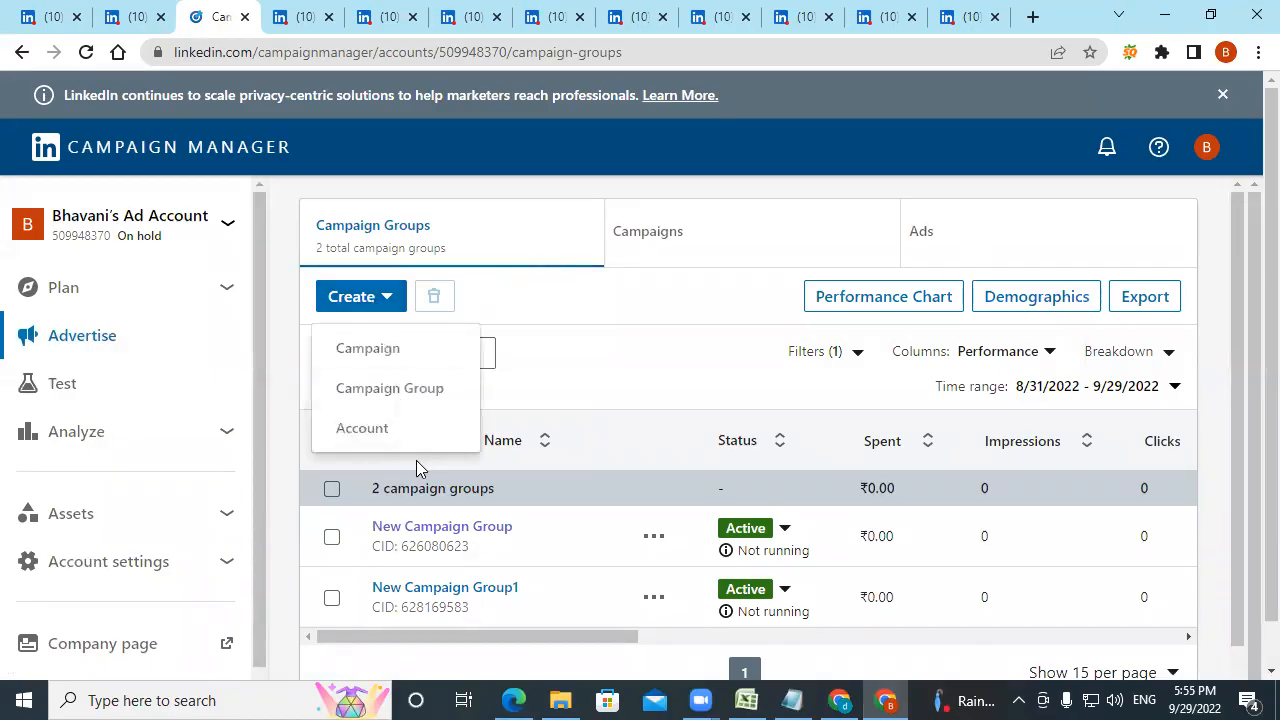
left_click(380, 352)
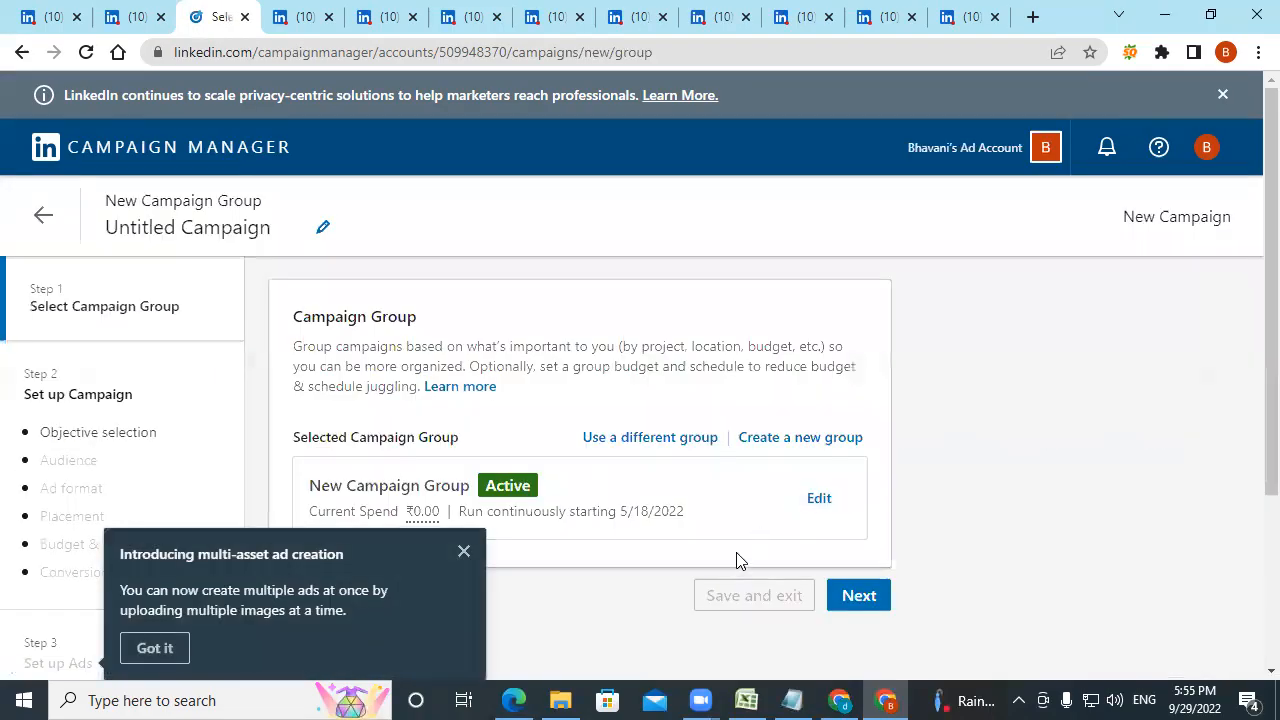
- Dismiss the multi-asset ad notice, view the new campaign group form's details and schedule options, and cancel the form
scroll(700, 540, "down", 2)
left_click(464, 411)
scroll(612, 483, "up", 2)
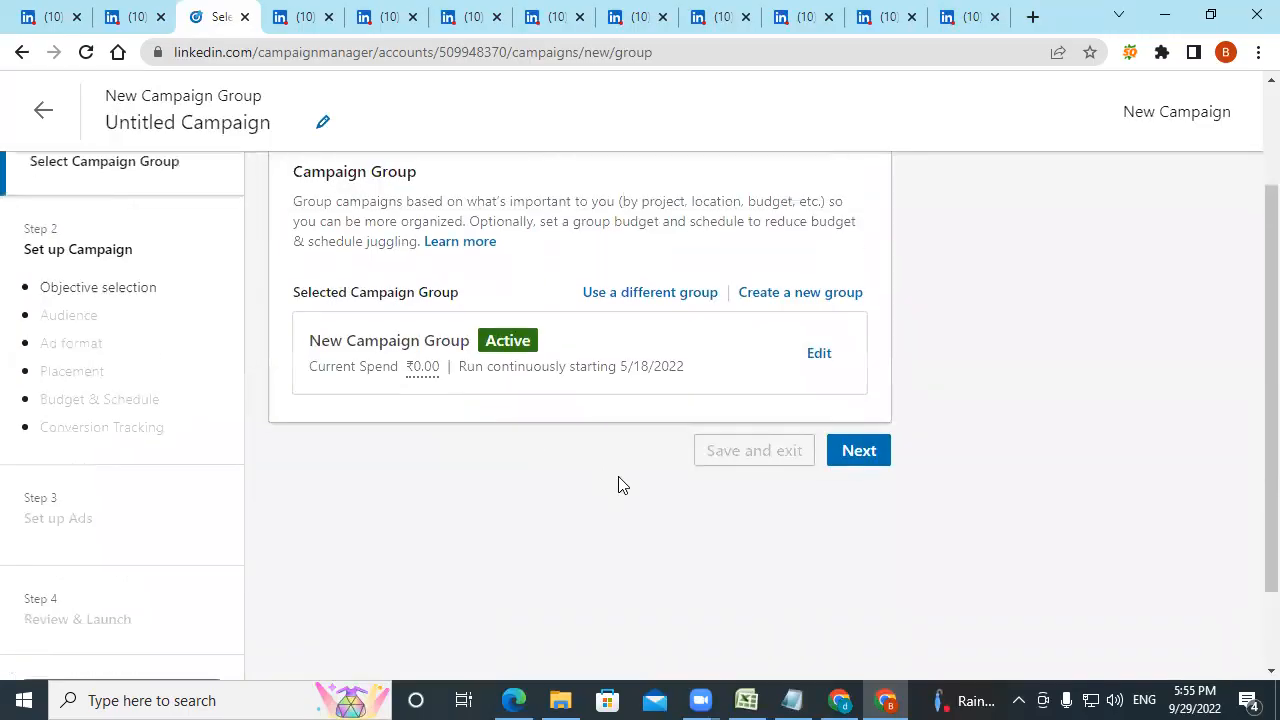
left_click(789, 437)
scroll(529, 491, "down", 2)
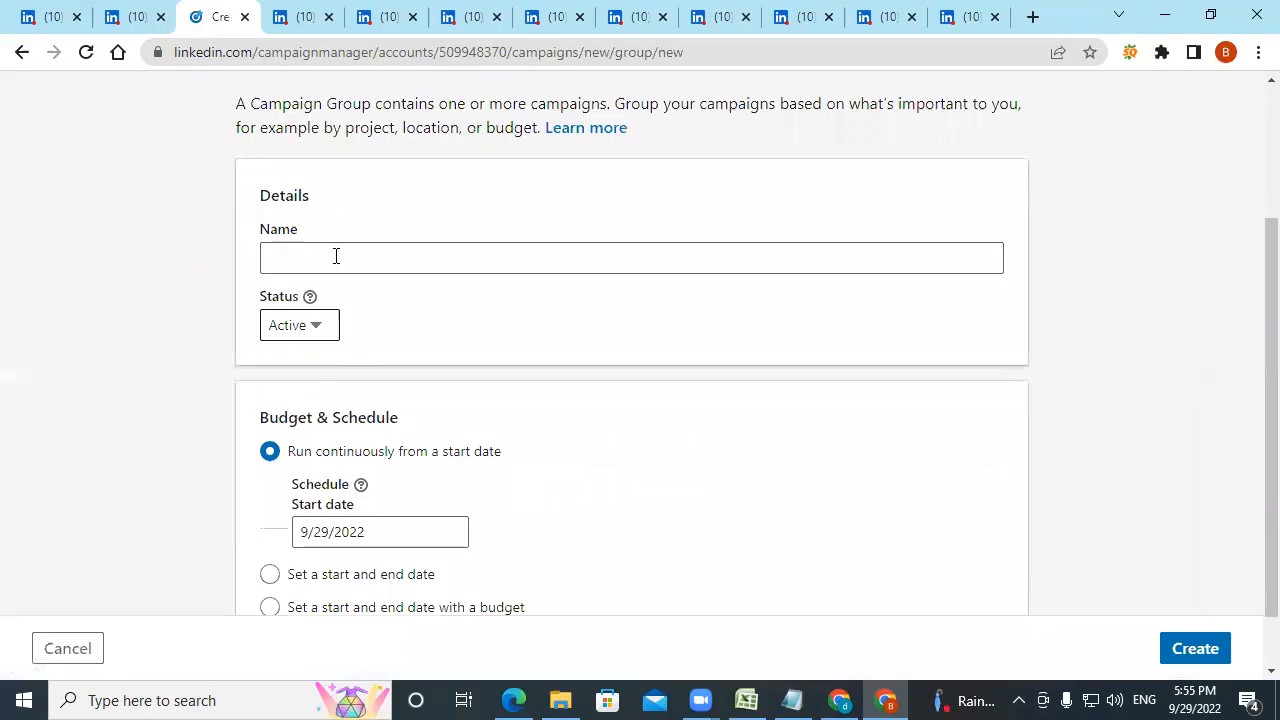
scroll(423, 380, "down", 1)
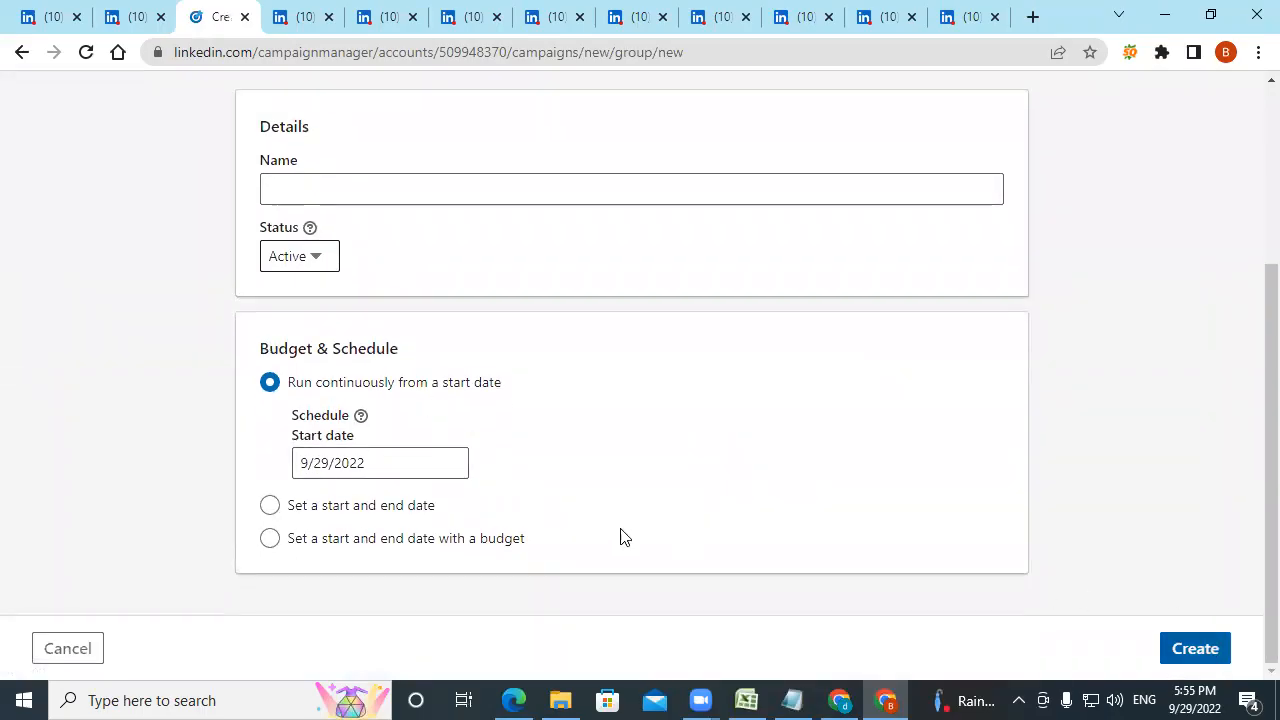
left_click(68, 649)
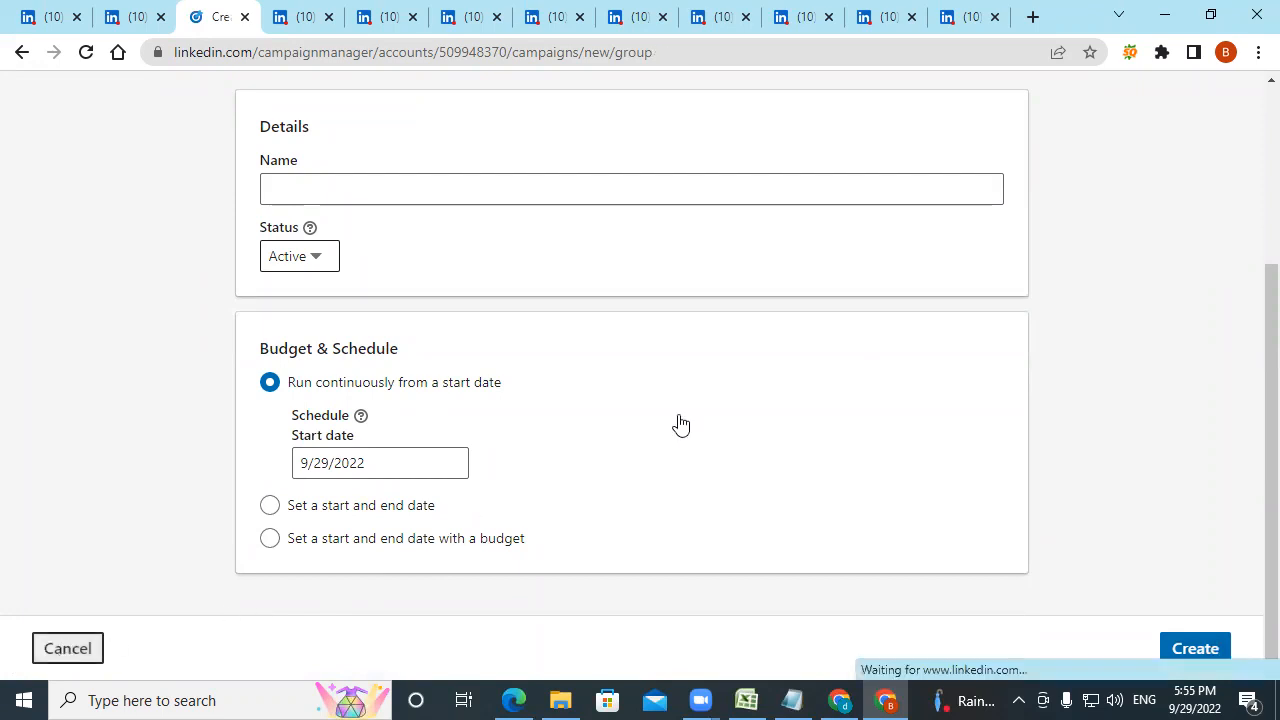
- Review the existing campaign groups and select New Campaign Group1 for the untitled campaign
left_click_drag(642, 428, 568, 462)
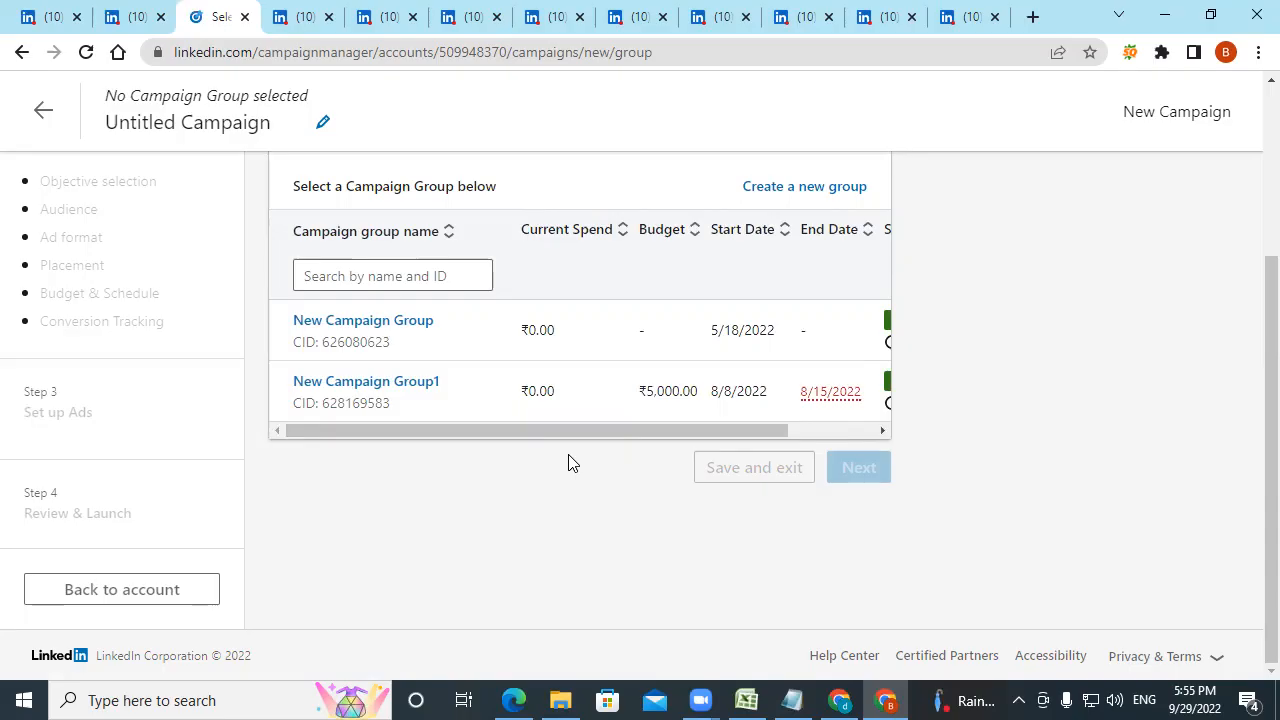
scroll(464, 459, "up", 3)
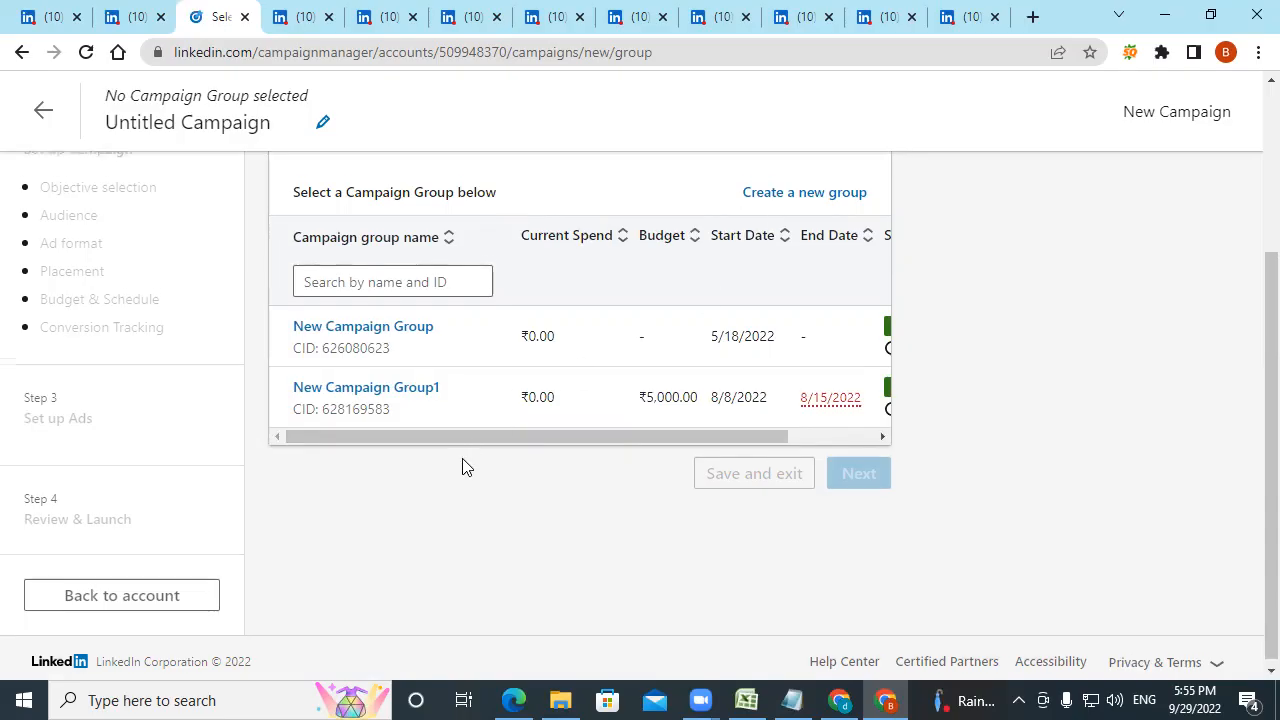
scroll(862, 404, "down", 1)
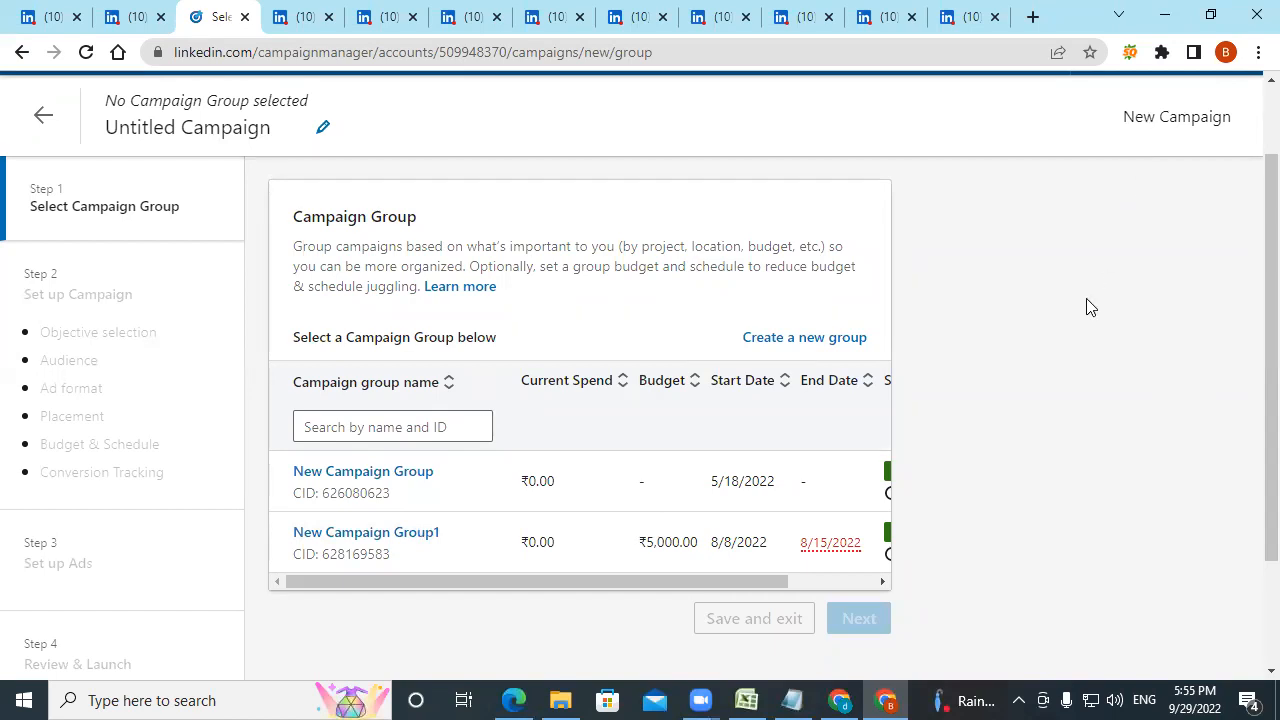
scroll(426, 483, "down", 1)
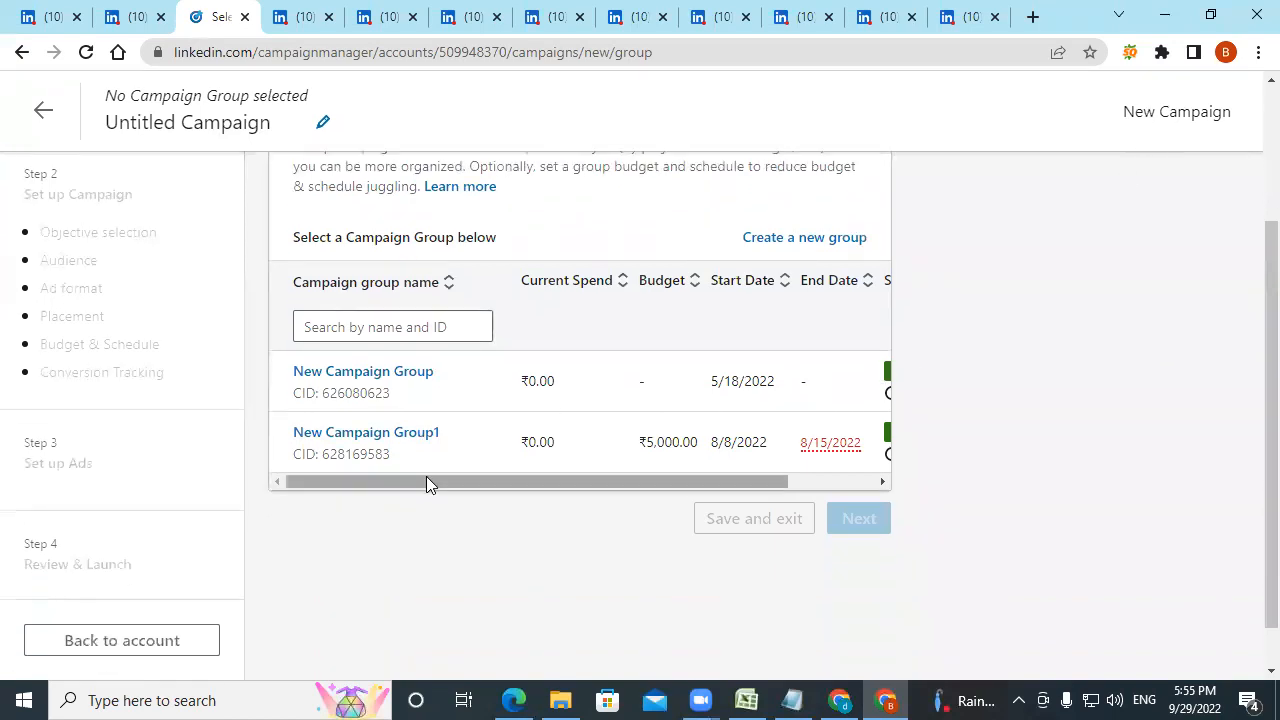
left_click(346, 438)
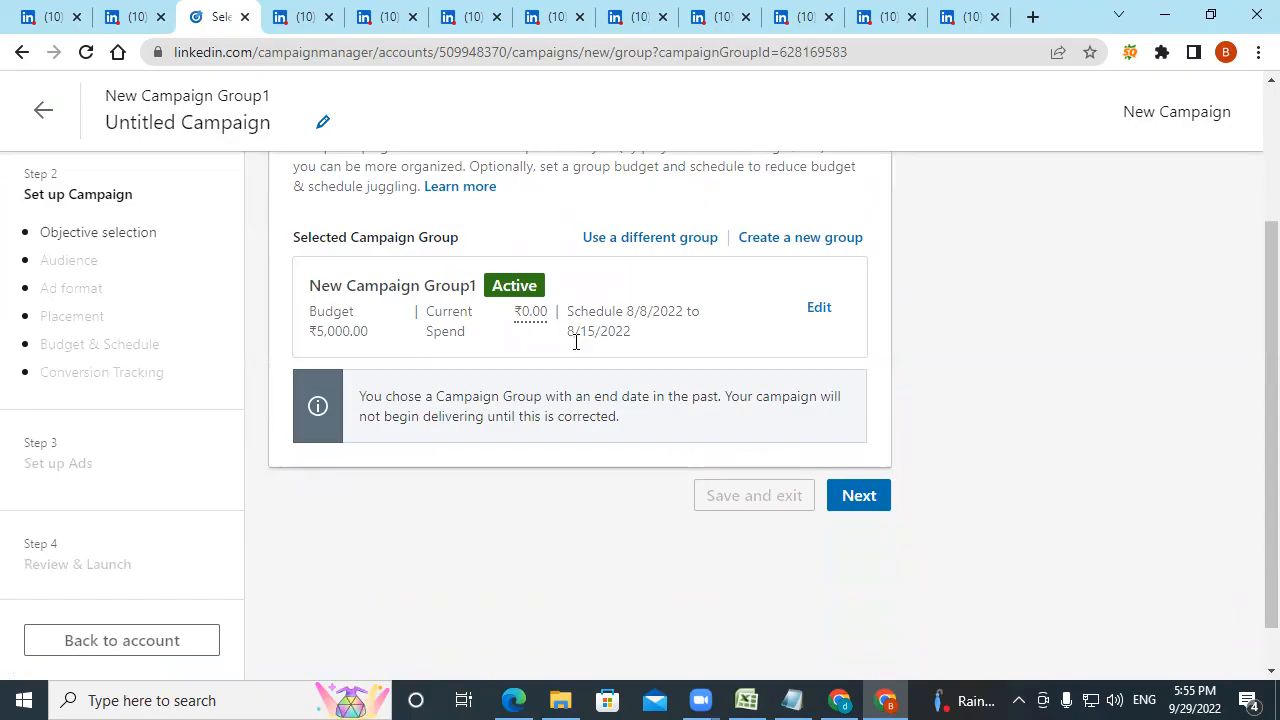
- Edit New Campaign Group1, set its end date to 9/30/2022 and save the changes
left_click(819, 309)
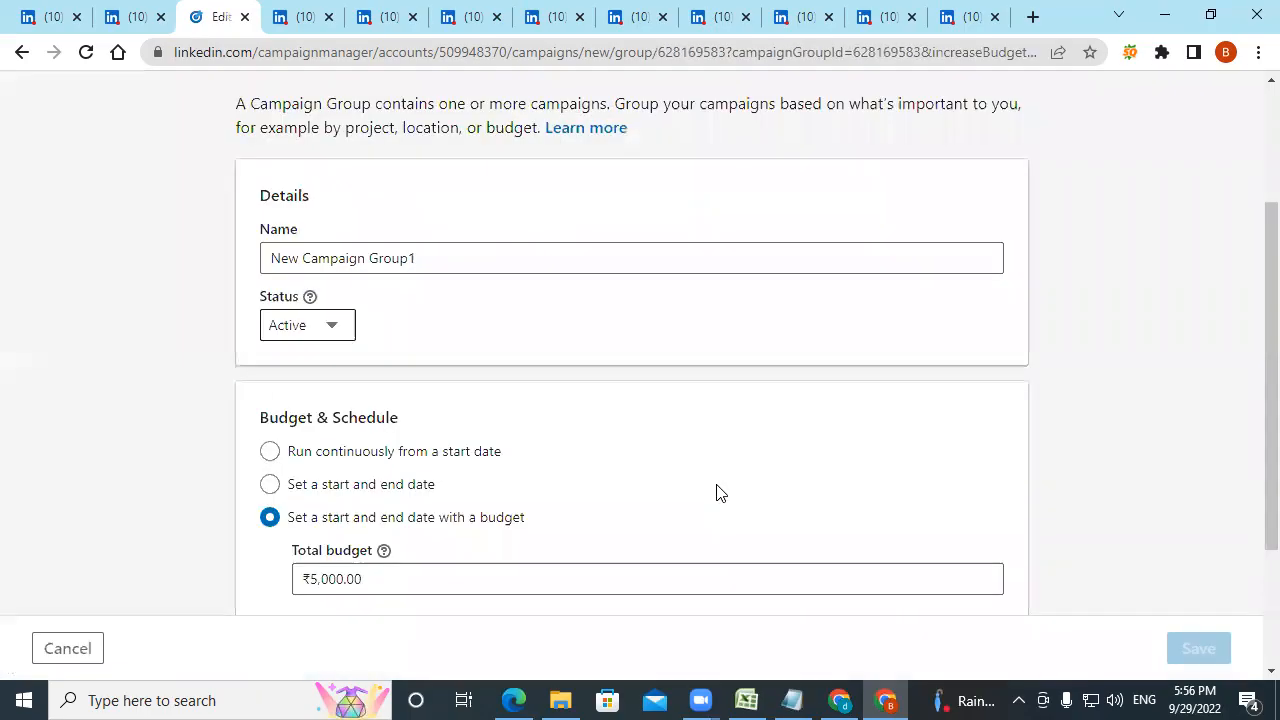
scroll(443, 374, "down", 2)
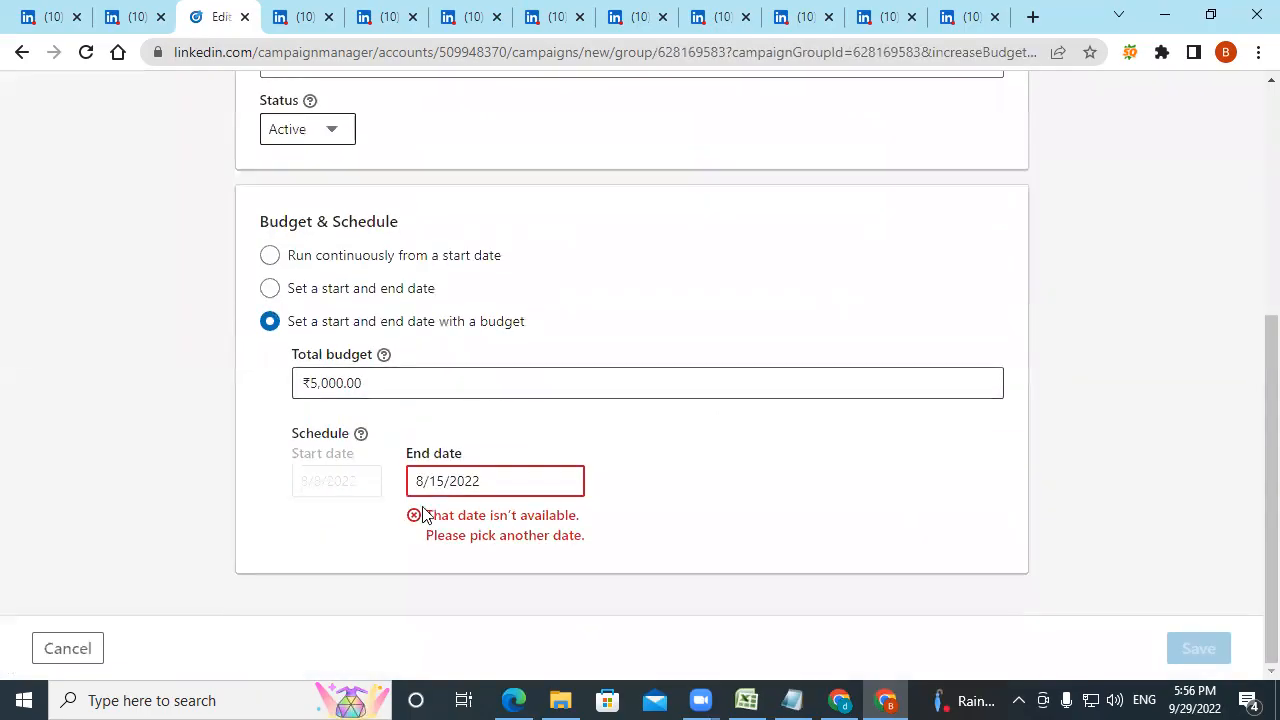
left_click(444, 480)
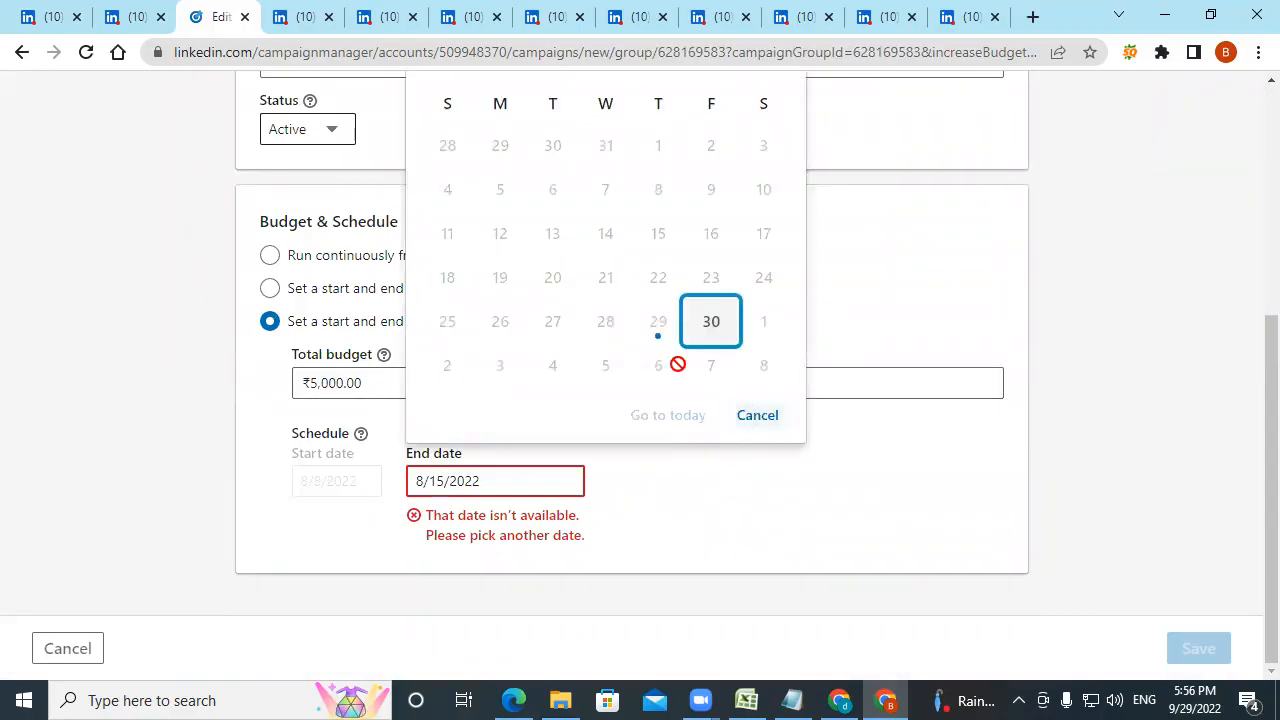
left_click(716, 324)
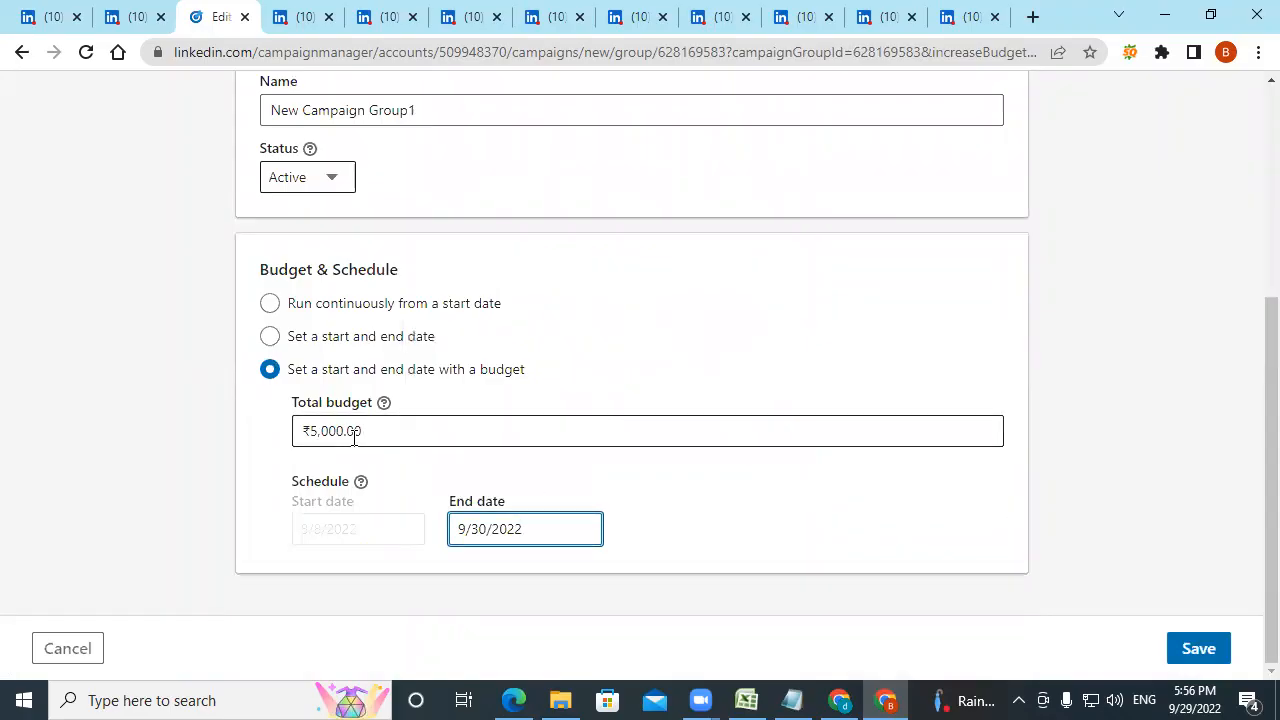
left_click(503, 529)
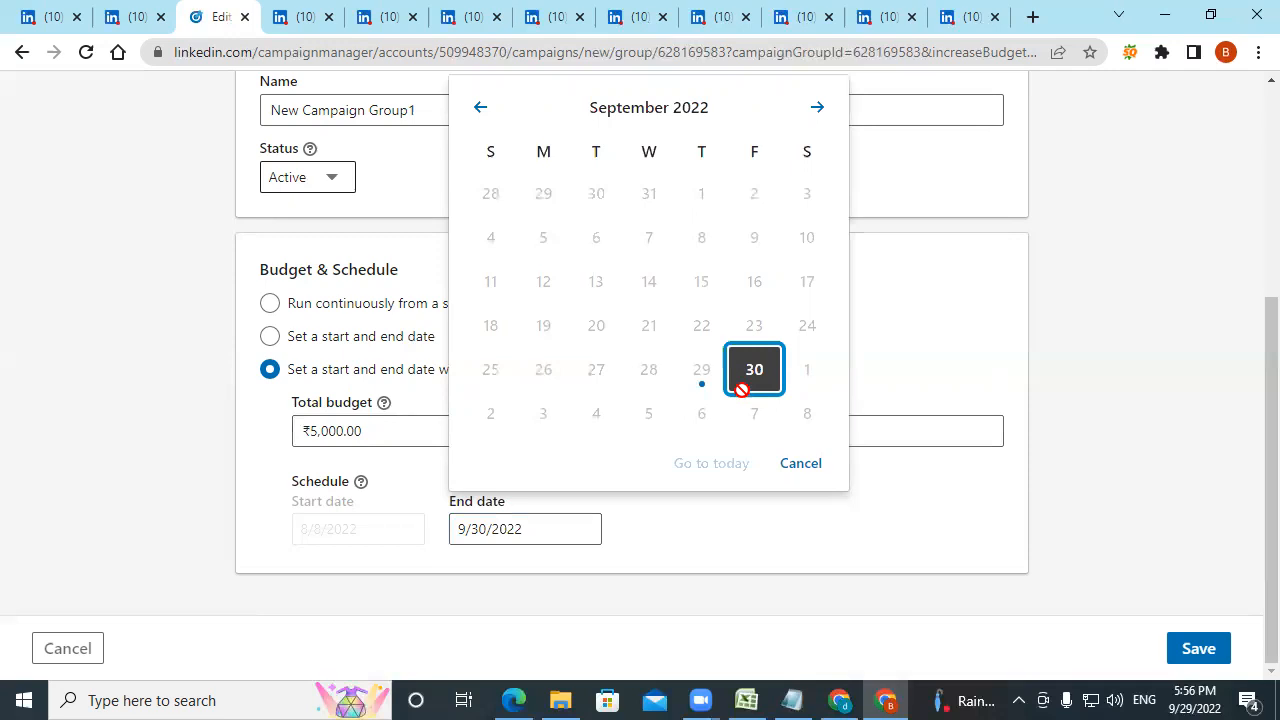
scroll(1254, 304, "up", 3)
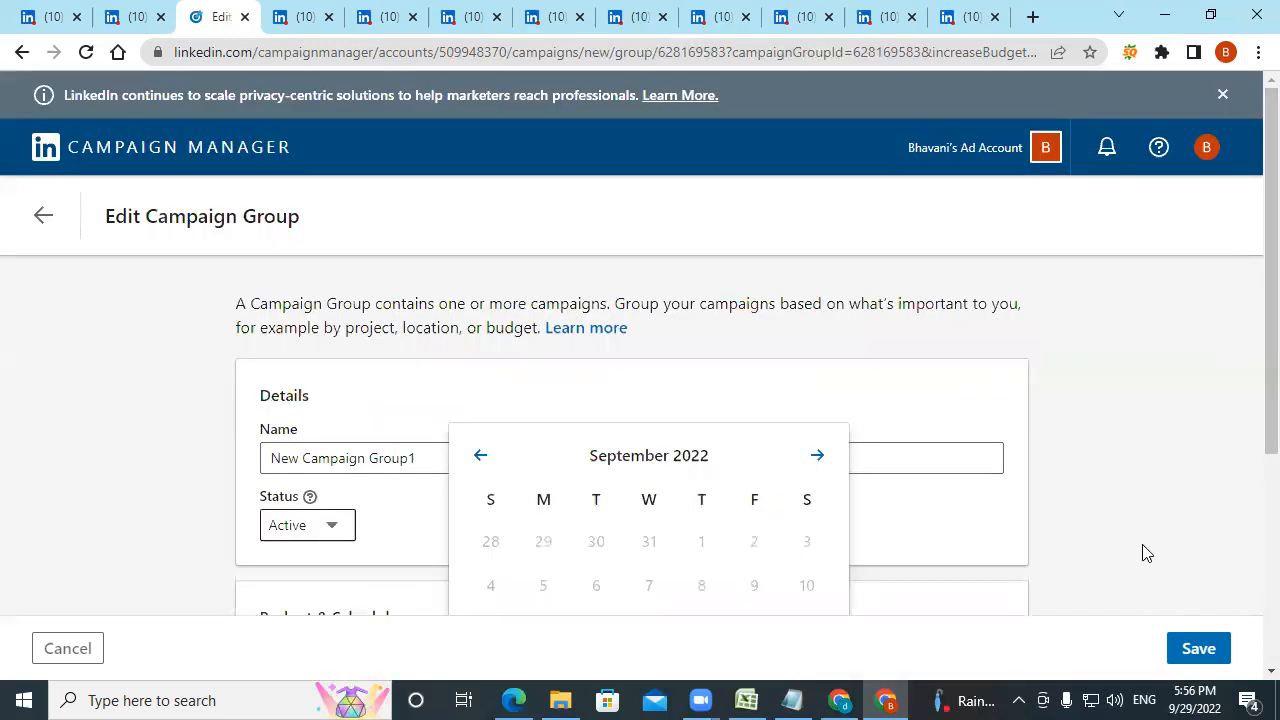
scroll(1146, 553, "down", 3)
left_click(1192, 650)
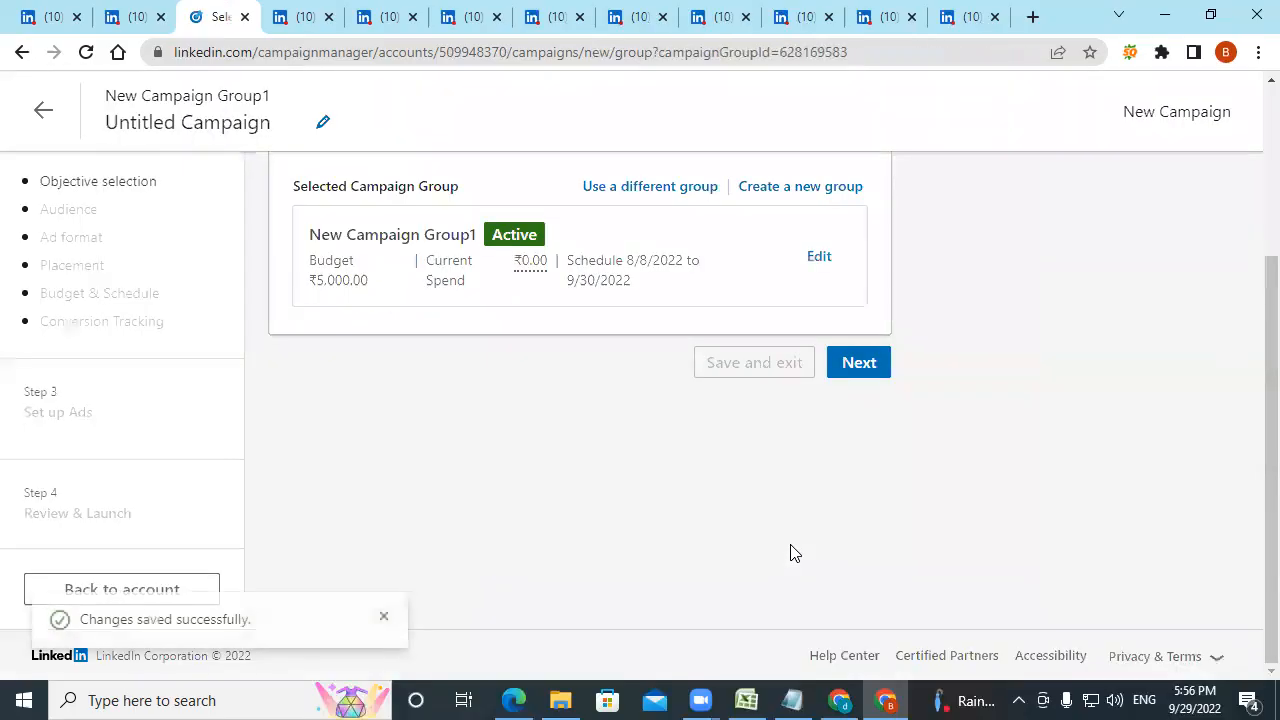
- Continue to campaign setup, view the descriptions of the available objectives, and choose Brand awareness as the campaign objective
left_click(859, 360)
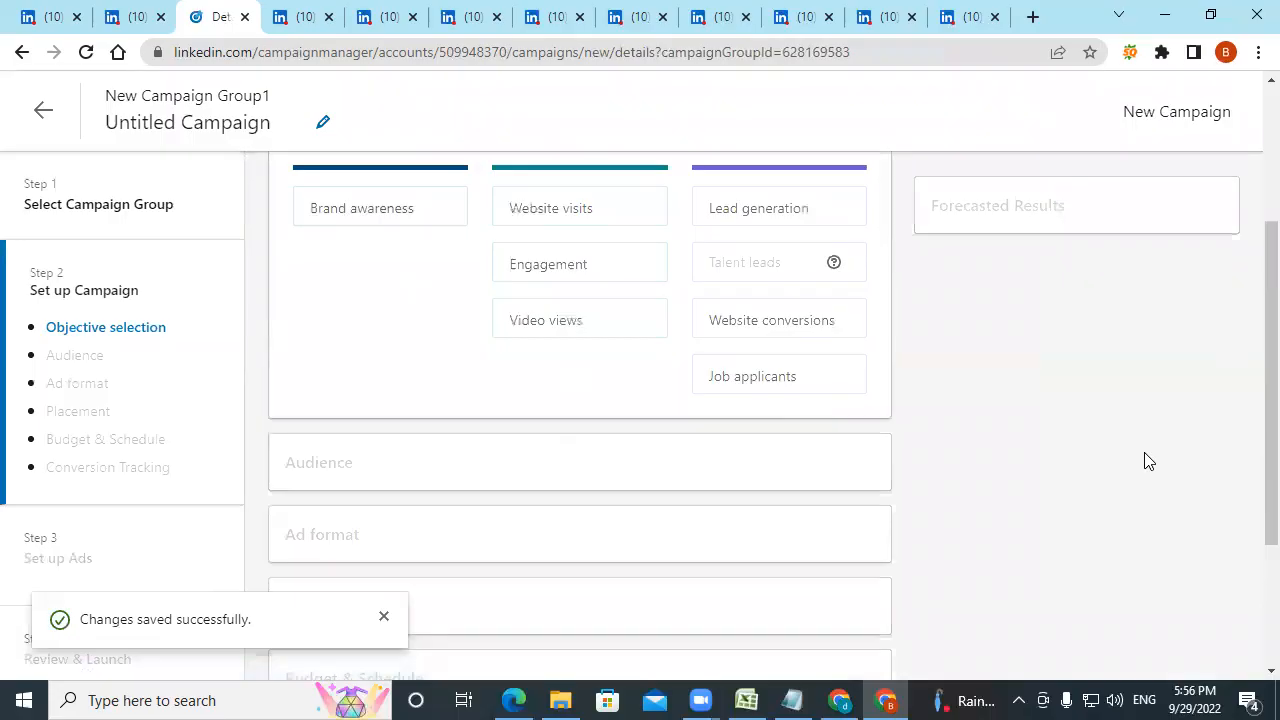
mouse_move(338, 222)
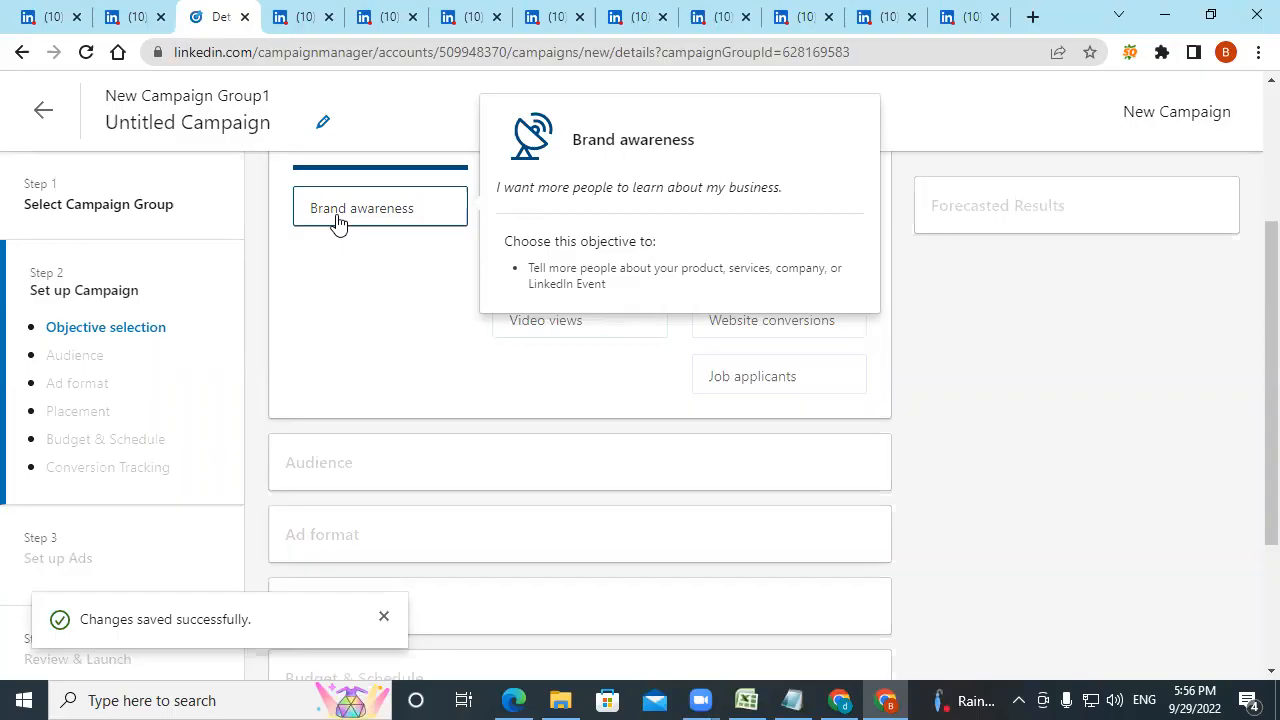
mouse_move(565, 336)
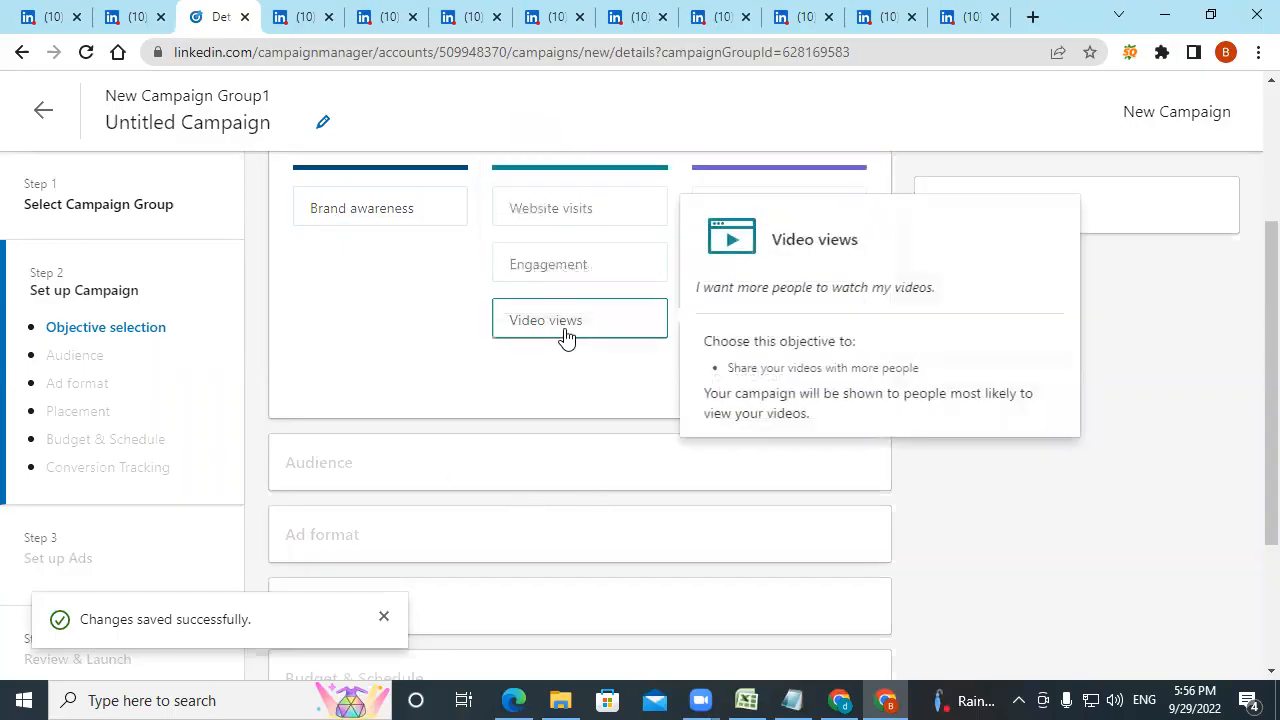
mouse_move(553, 272)
mouse_move(560, 220)
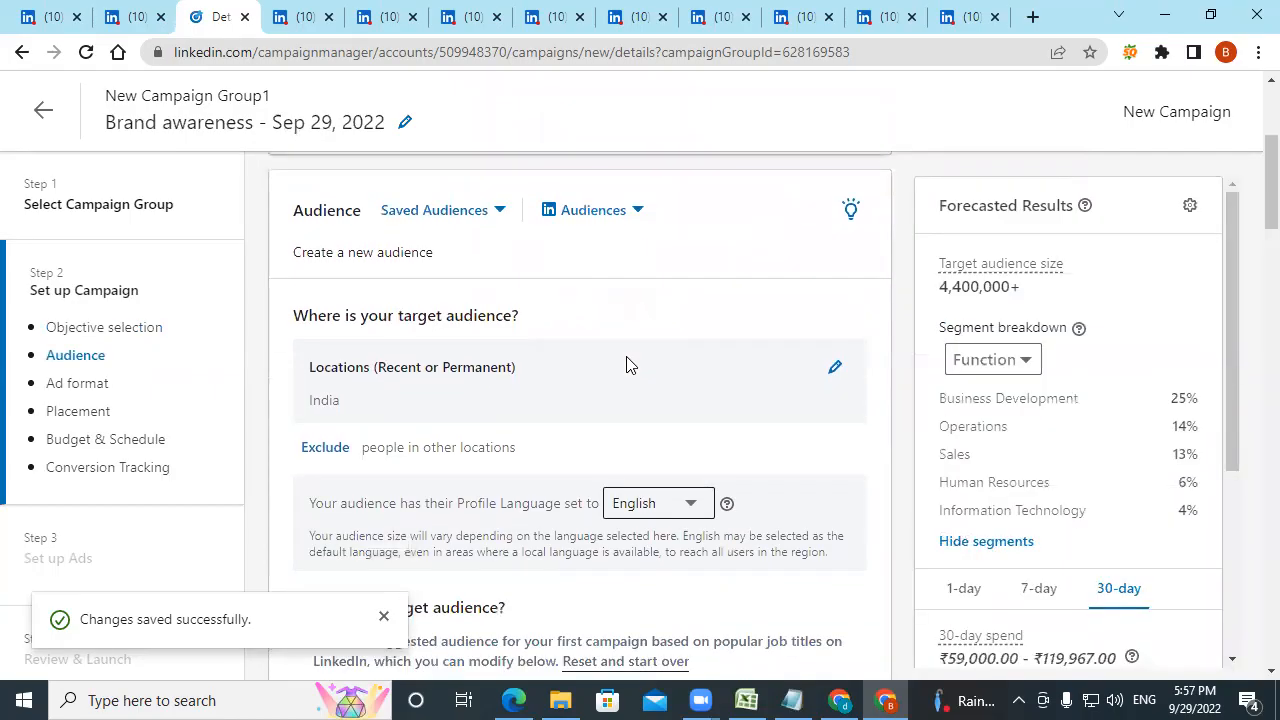
- Review the campaign's target audience locations, language and attributes, the ad format choices and the company page association field
scroll(486, 389, "down", 1)
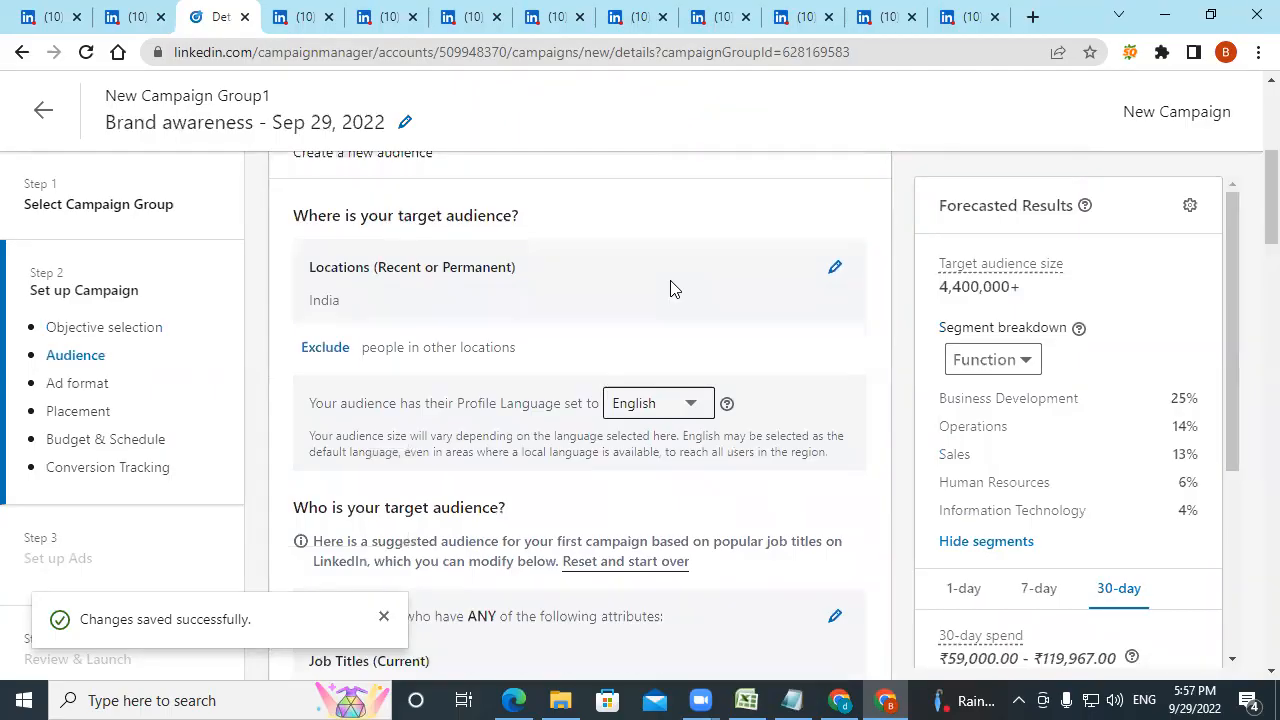
scroll(670, 288, "down", 4)
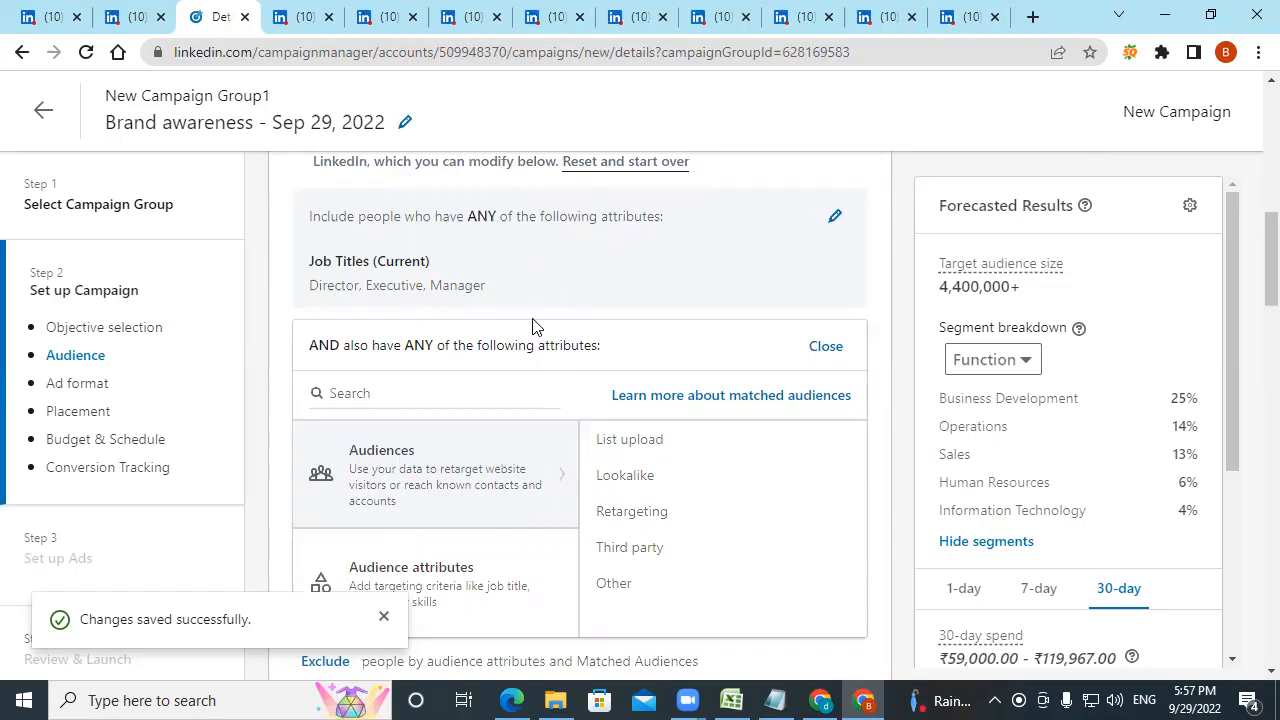
scroll(532, 326, "down", 8)
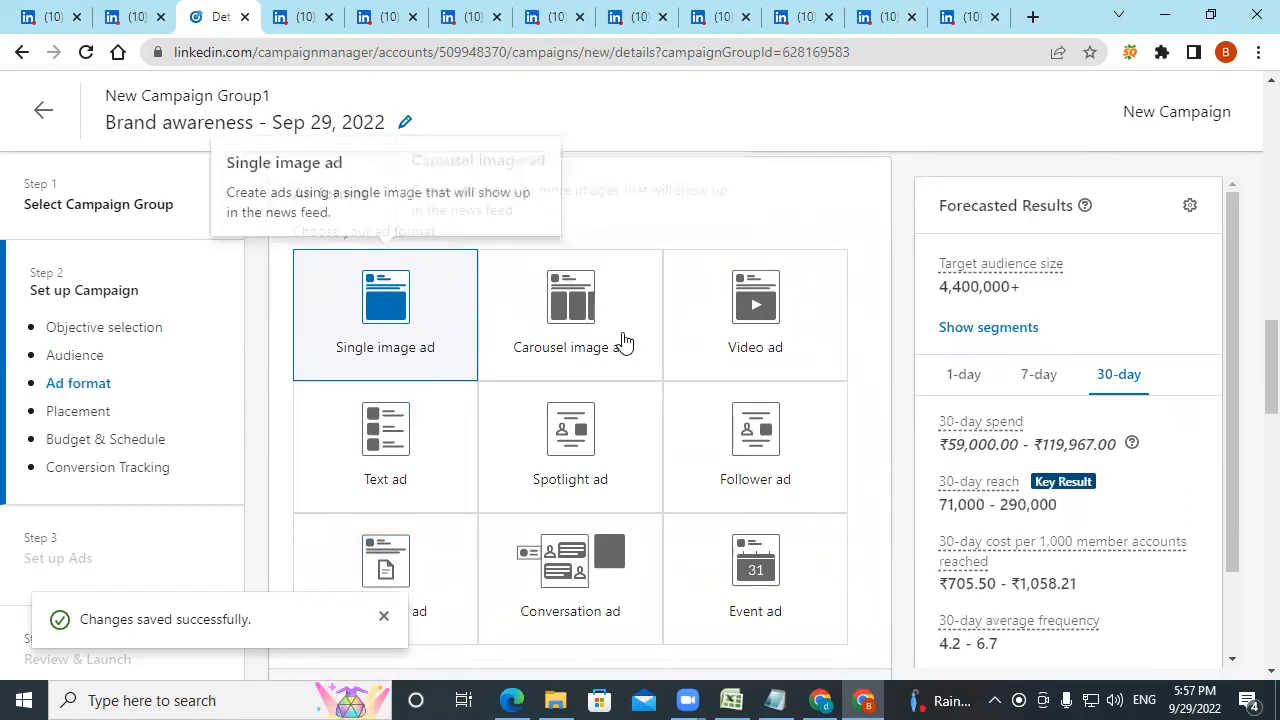
scroll(725, 350, "down", 4)
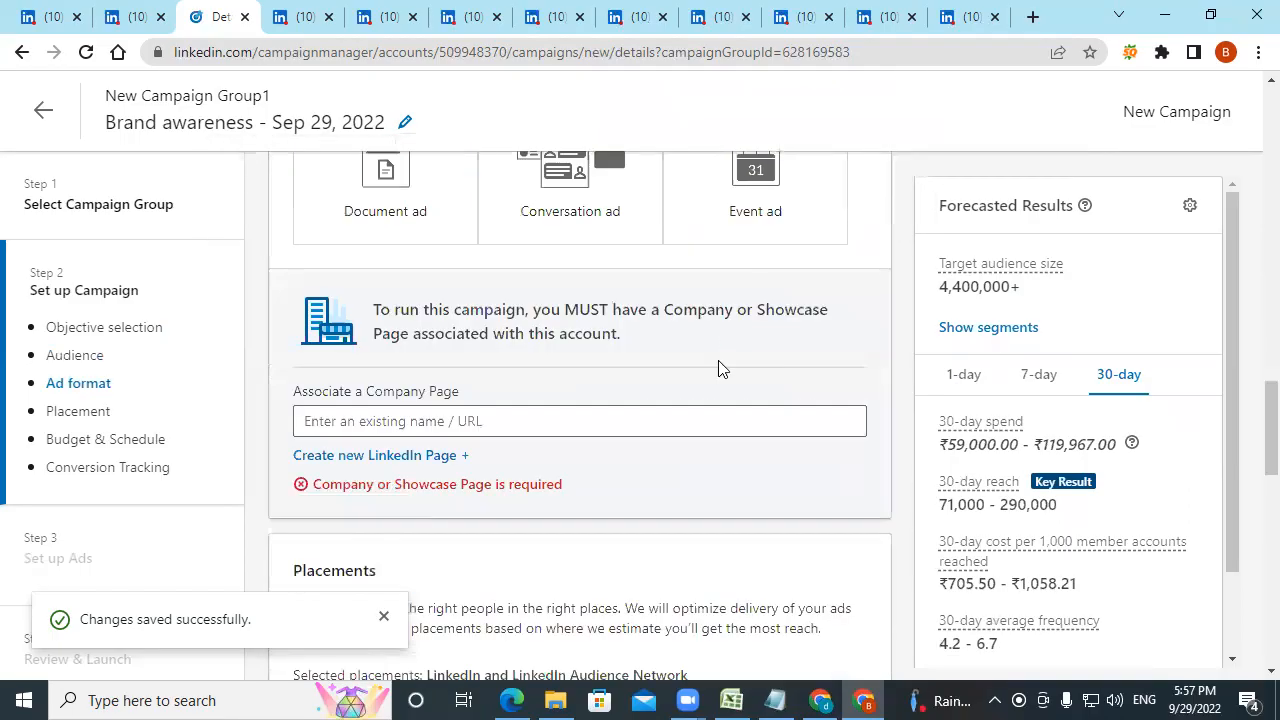
left_click(435, 424)
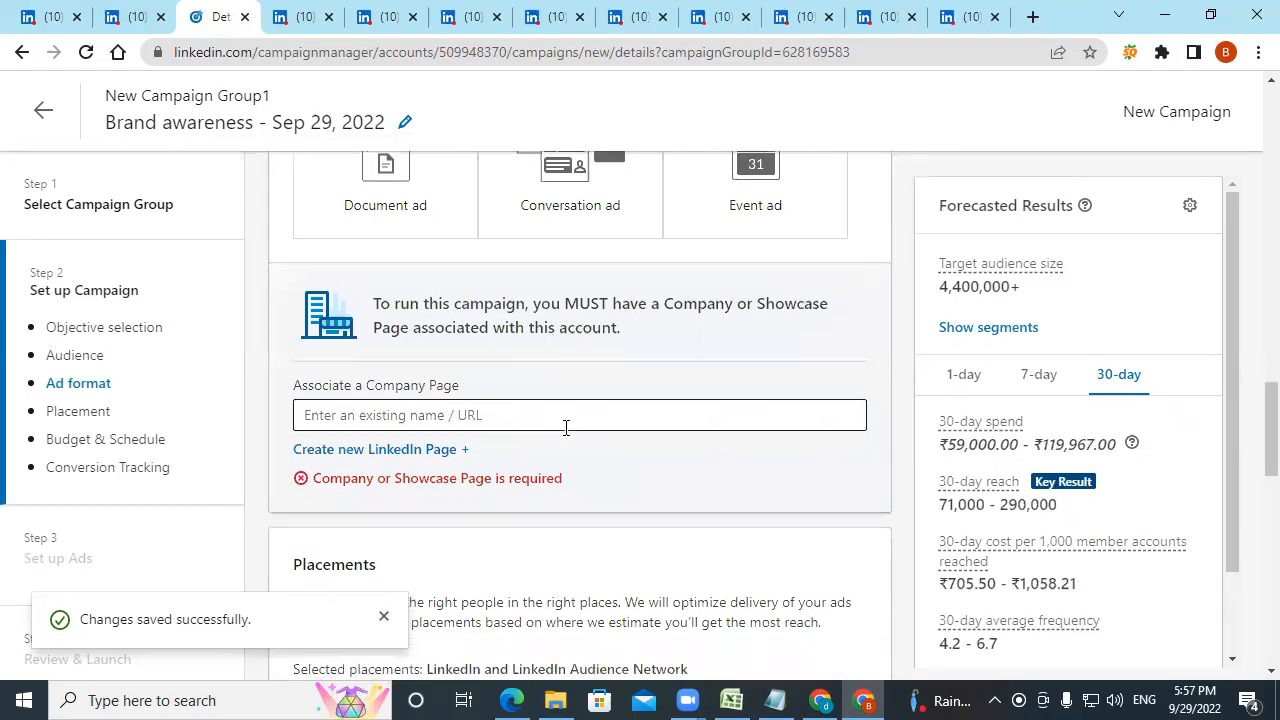
- Examine the campaign's placements, daily budget, schedule, bidding and optional conversion tracking settings
scroll(565, 430, "down", 4)
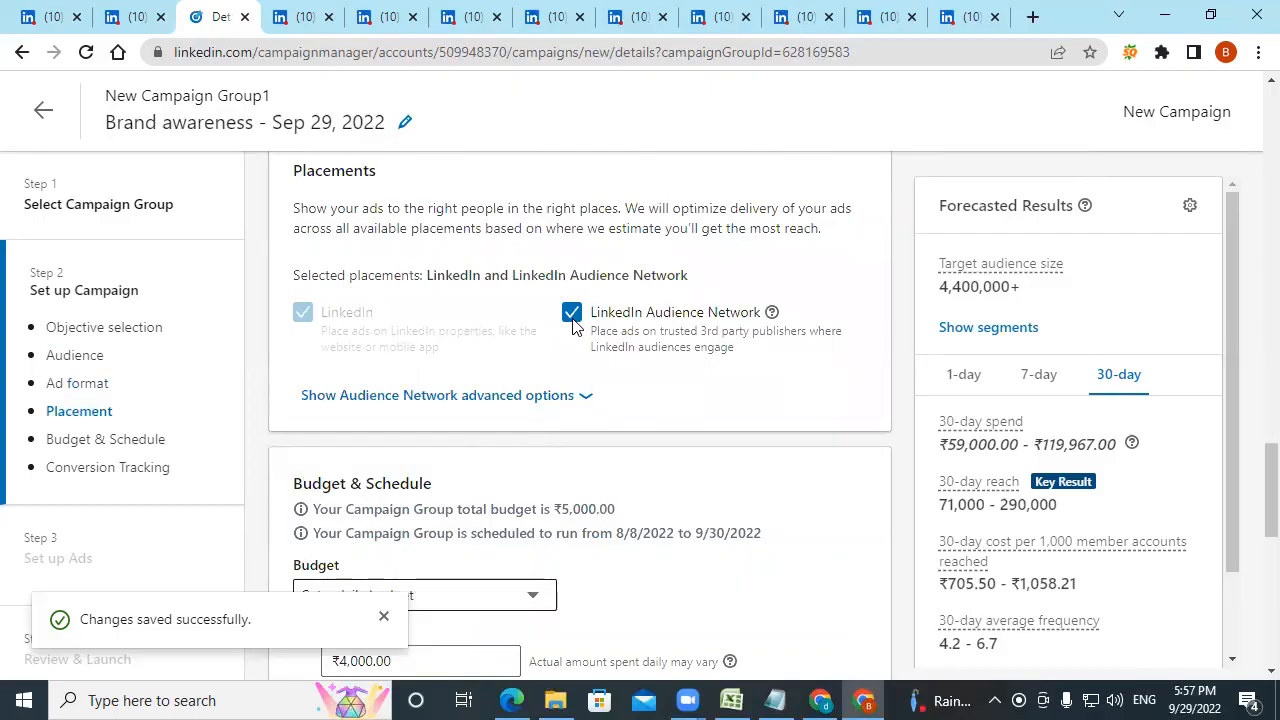
scroll(677, 423, "down", 3)
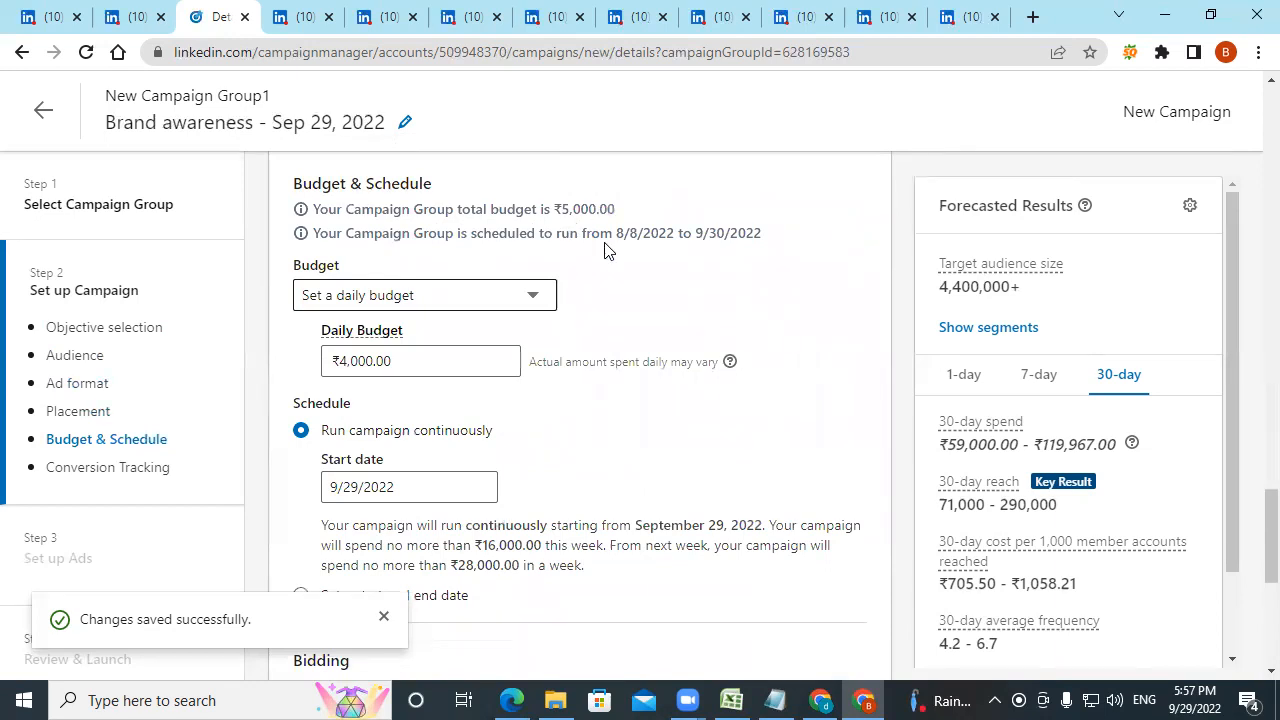
scroll(618, 343, "down", 5)
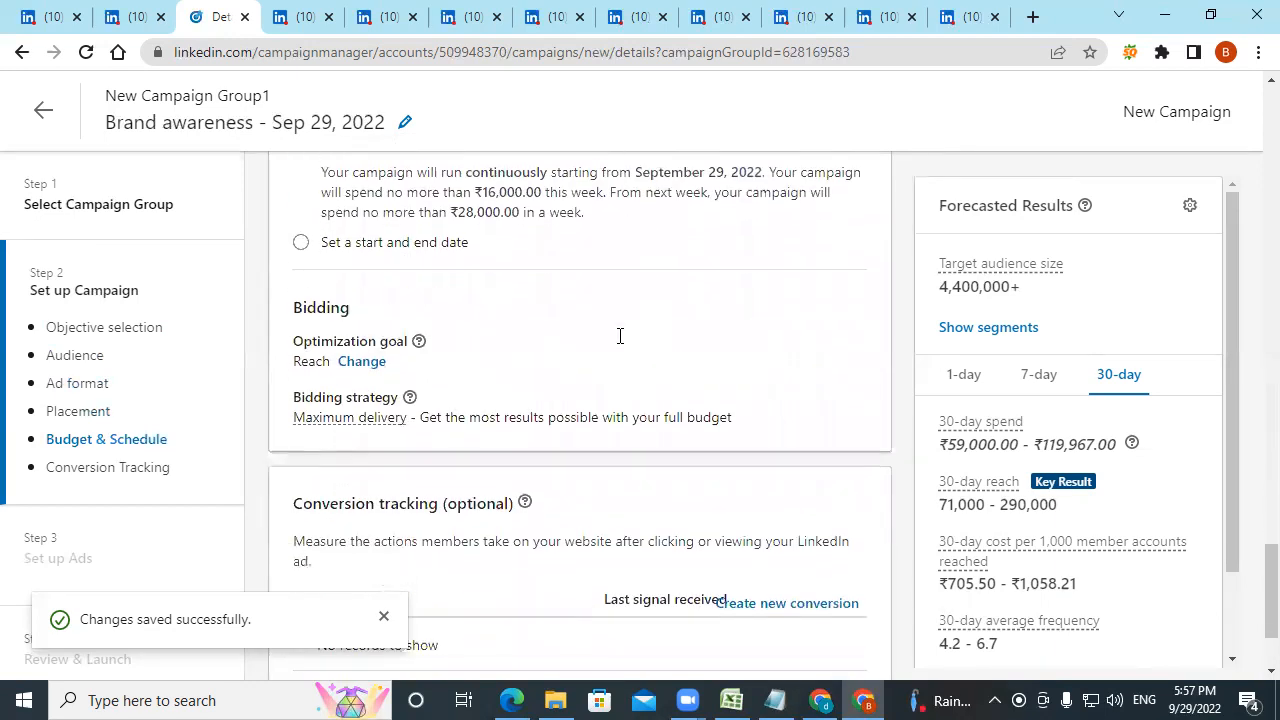
scroll(615, 343, "up", 2)
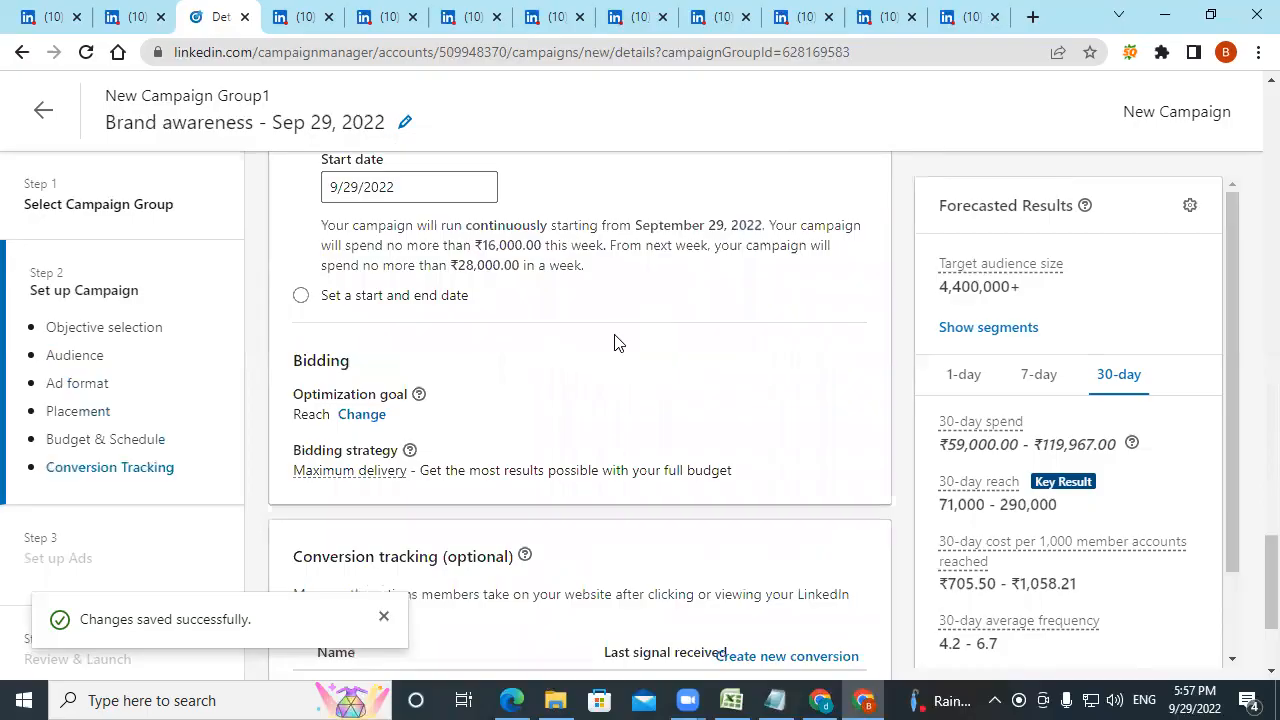
scroll(615, 343, "down", 3)
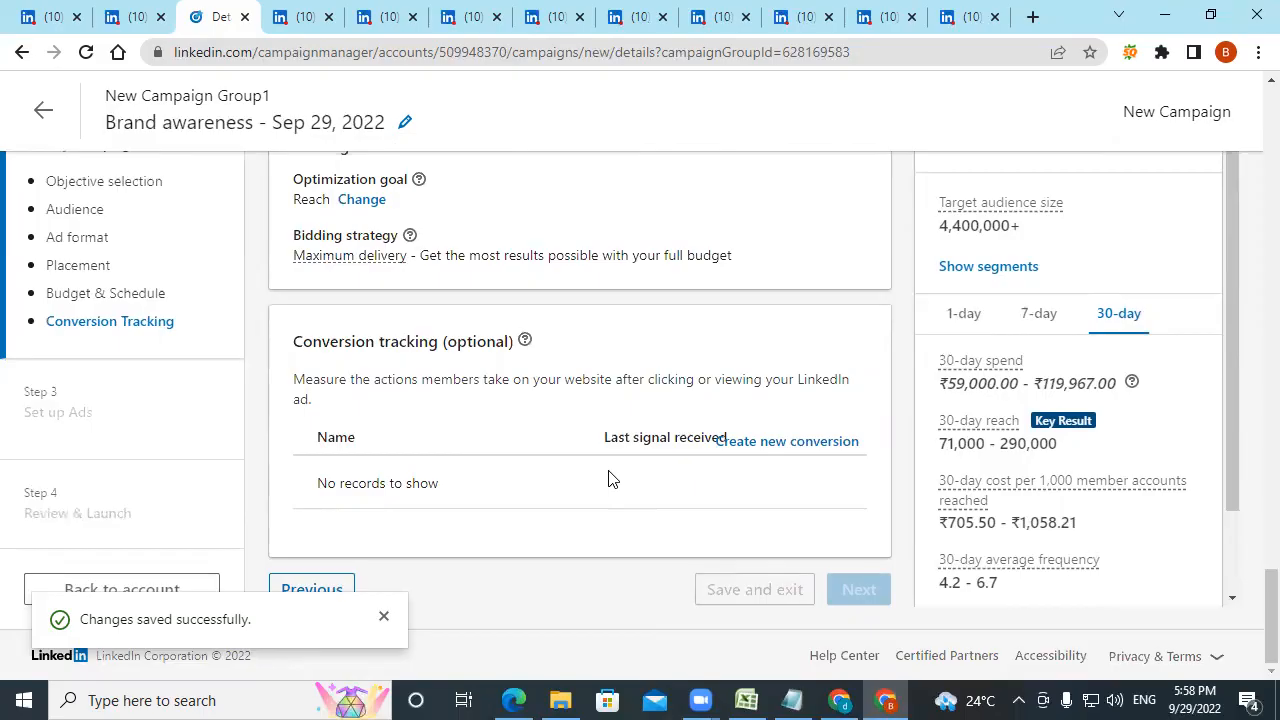
- Try to save and exit the campaign from the campaign group step, and close the Campaign Manager tab
left_click(318, 589)
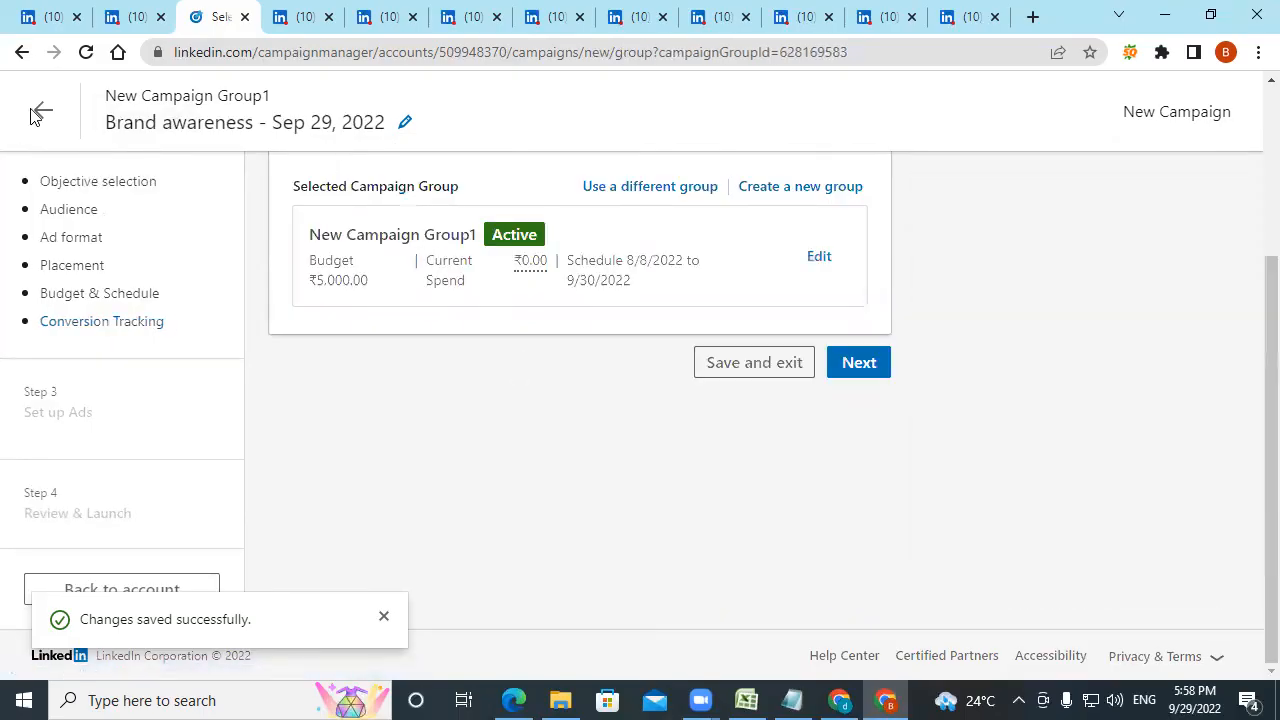
left_click(750, 370)
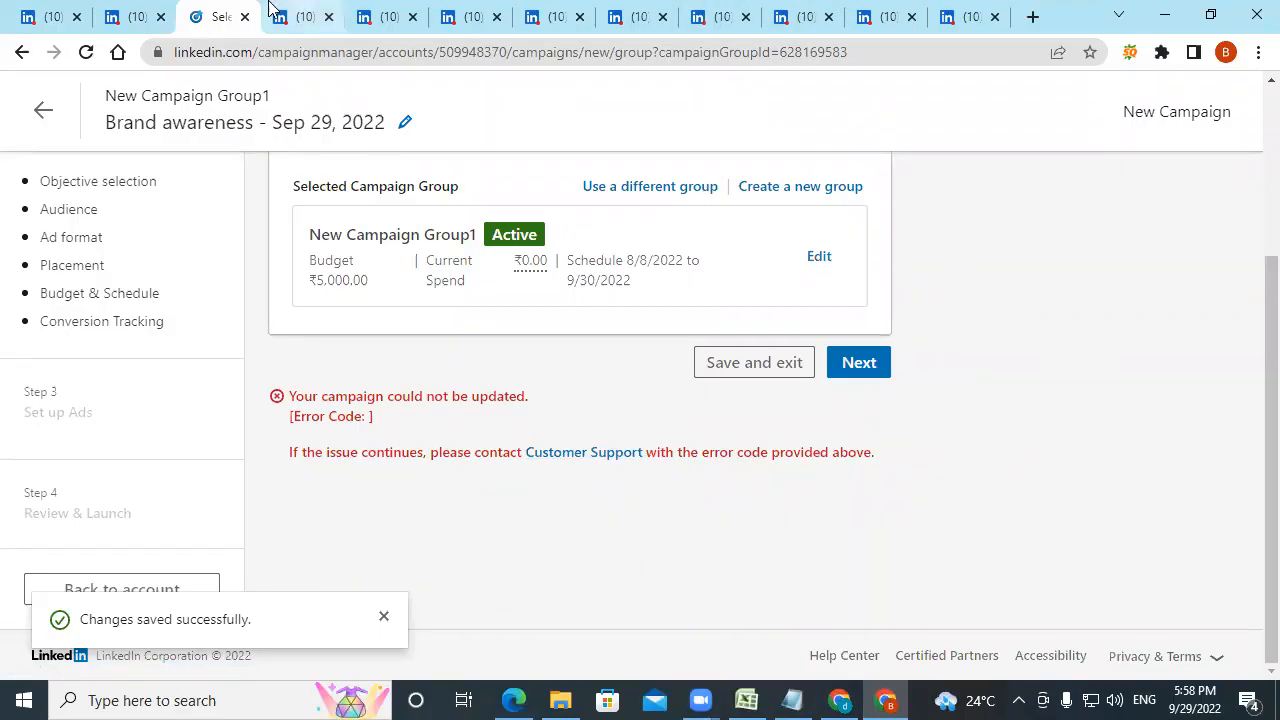
left_click(243, 17)
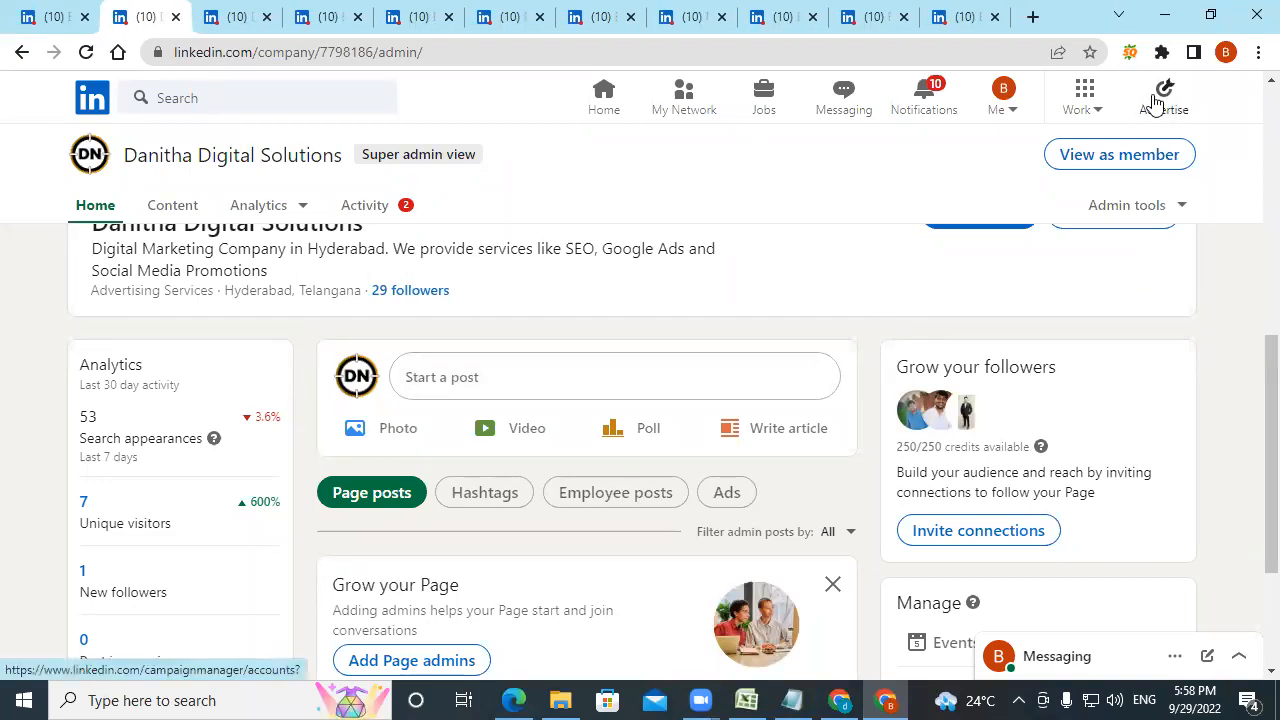
- View the Danitha Digital Solutions page's activity, and return to its home view to look over the analytics and page posts
left_click(380, 212)
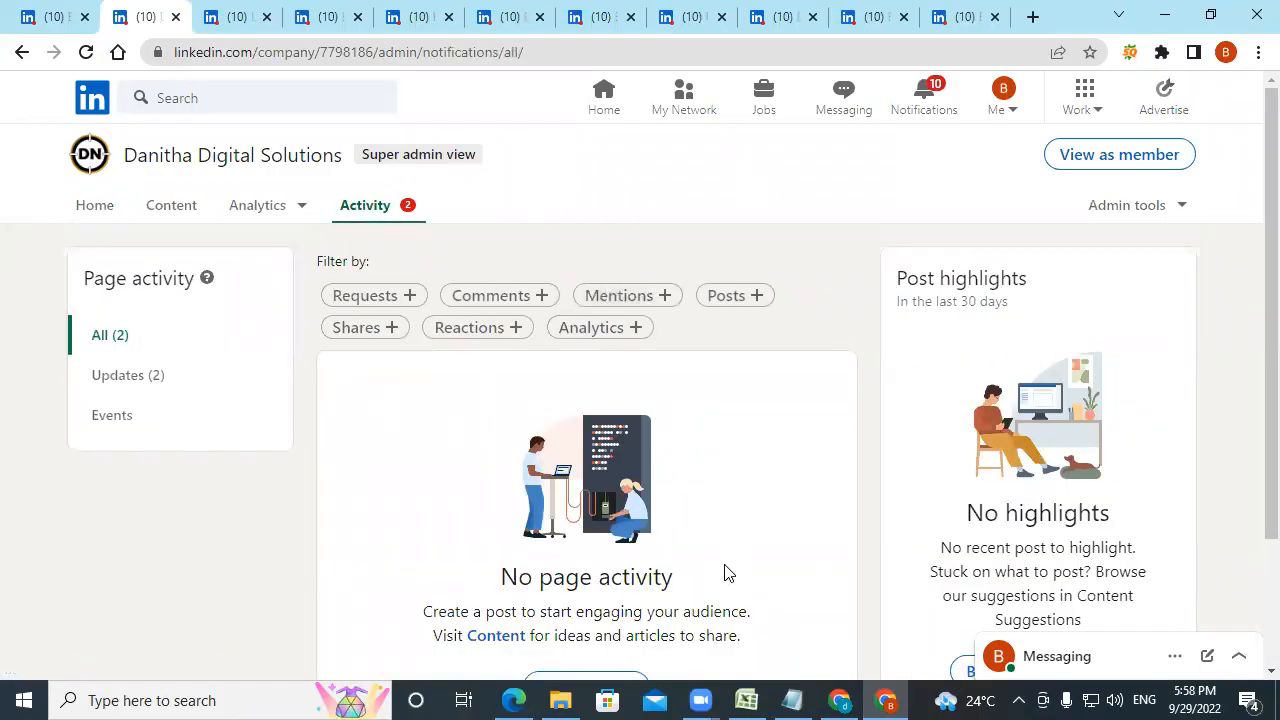
left_click(88, 221)
scroll(688, 465, "down", 5)
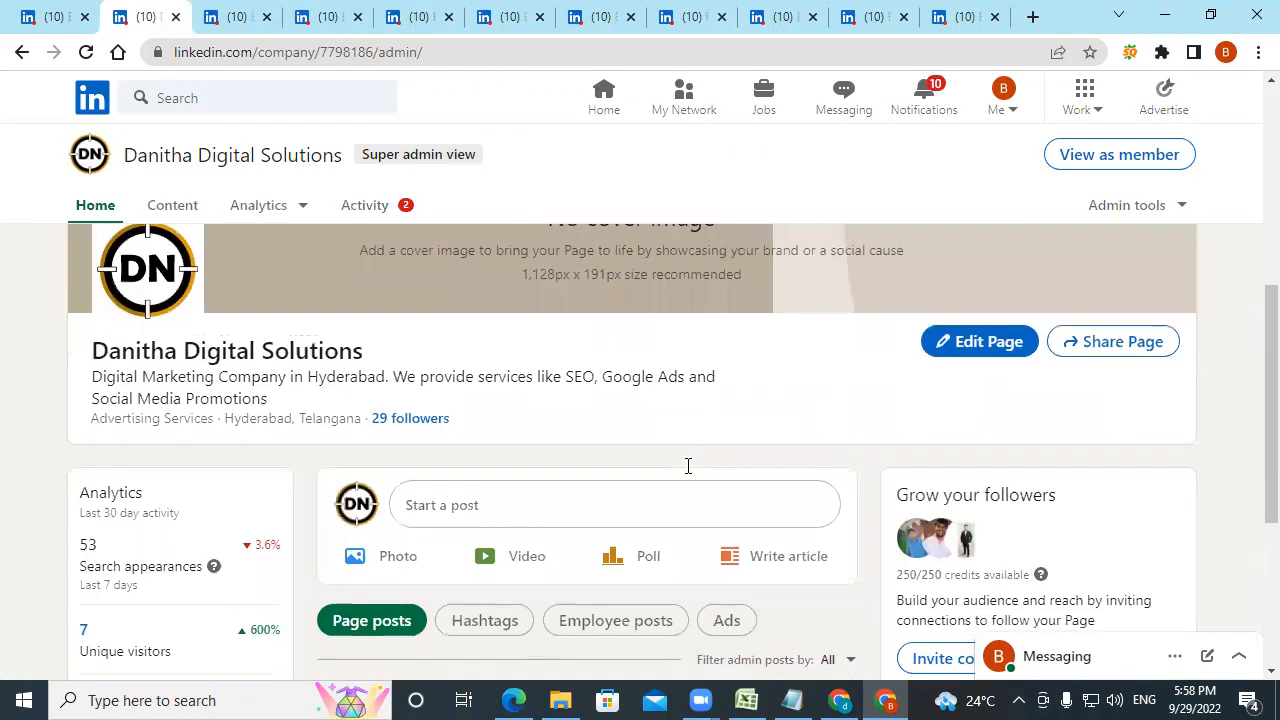
scroll(688, 465, "down", 4)
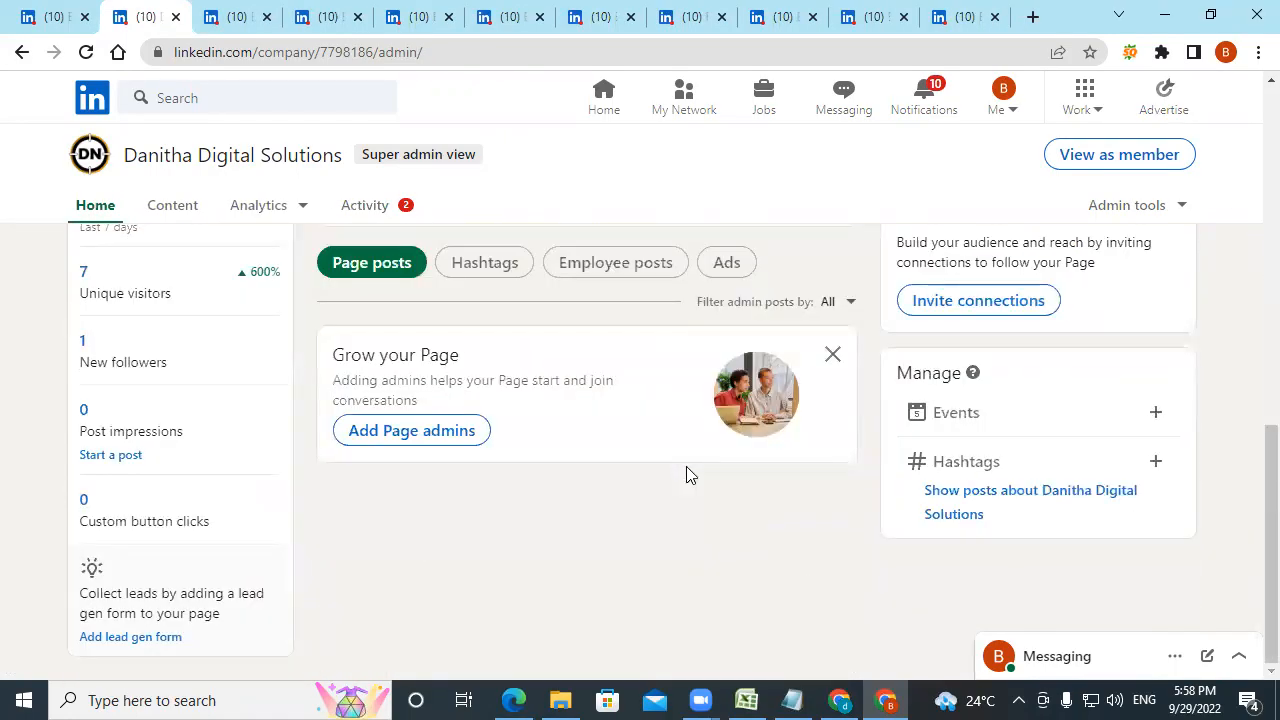